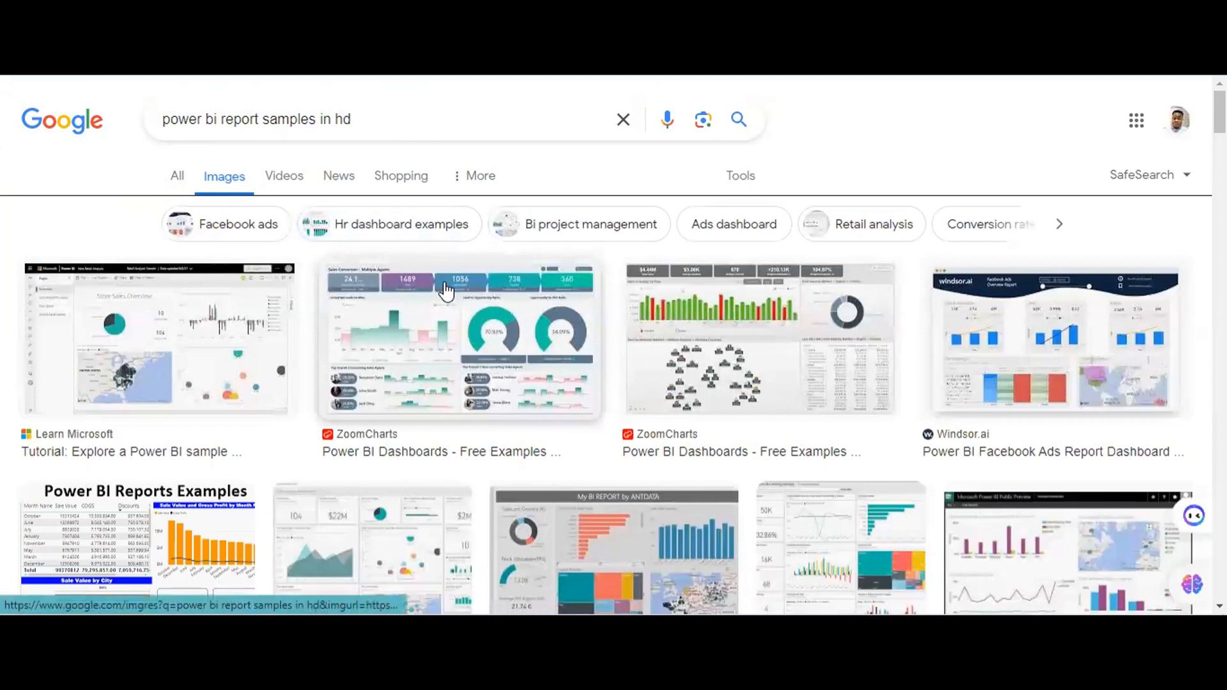
Browse the enlarged previews of the Power BI report sample images, from the ZoomCharts dashboard through the Revenue Opportunities sample.
left_click(446, 291)
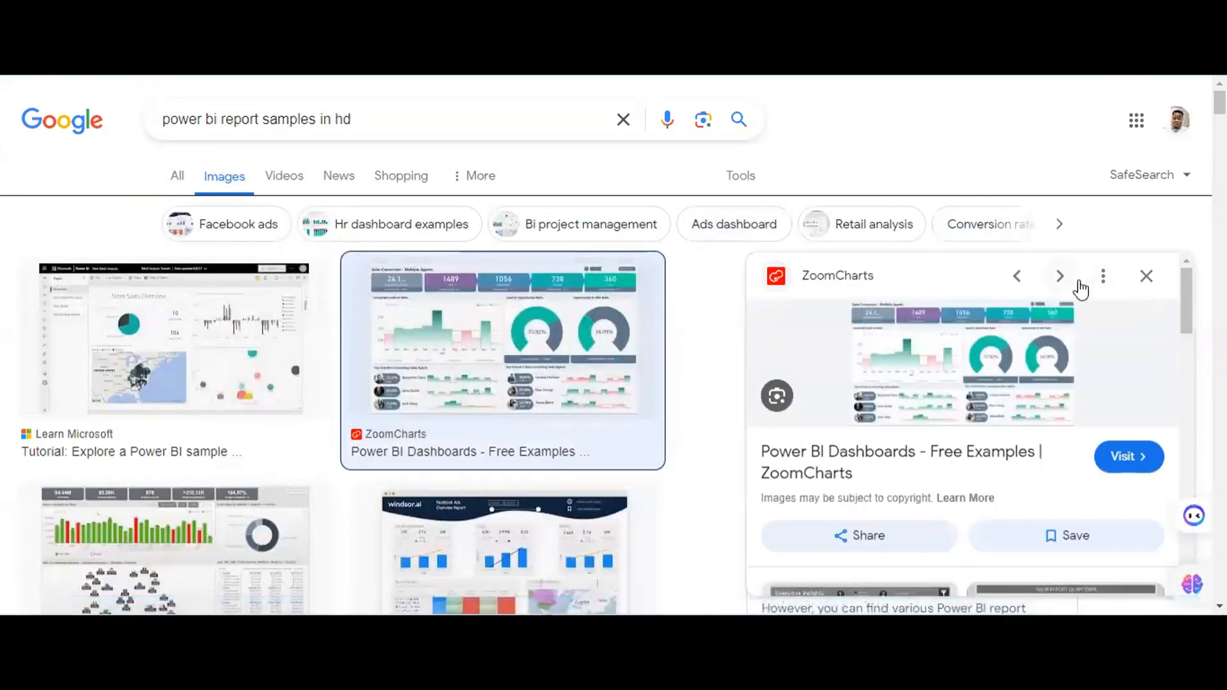
left_click(1062, 278)
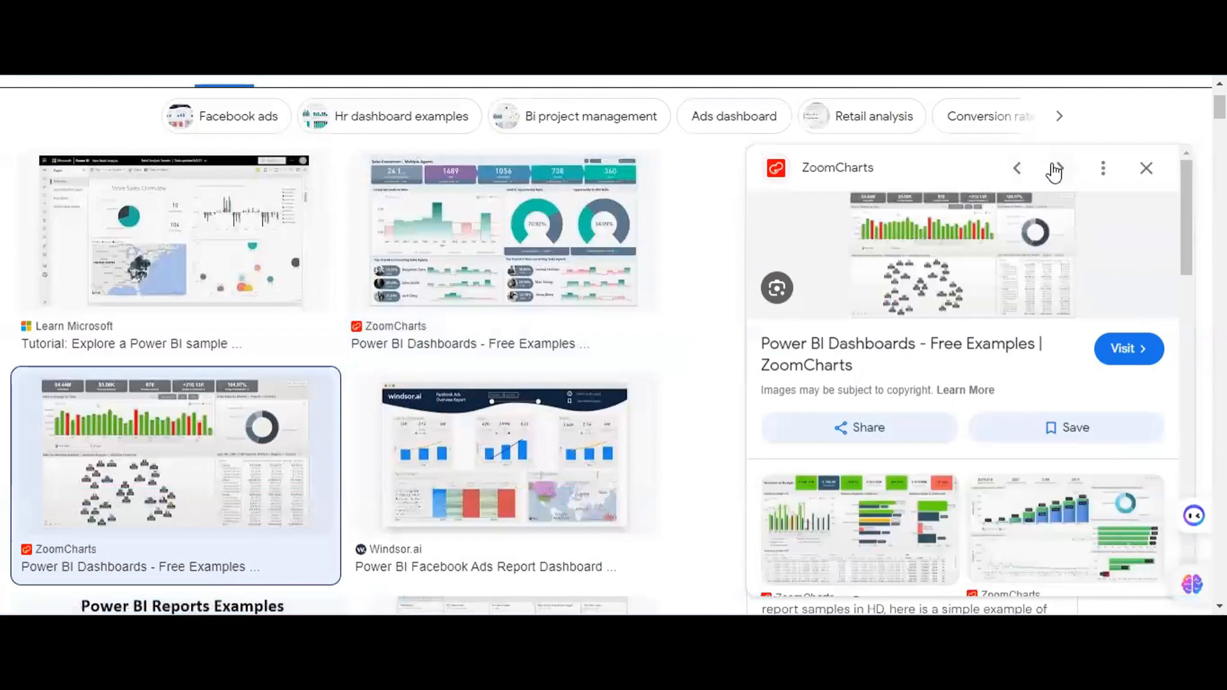
left_click(1056, 169)
left_click(1056, 169)
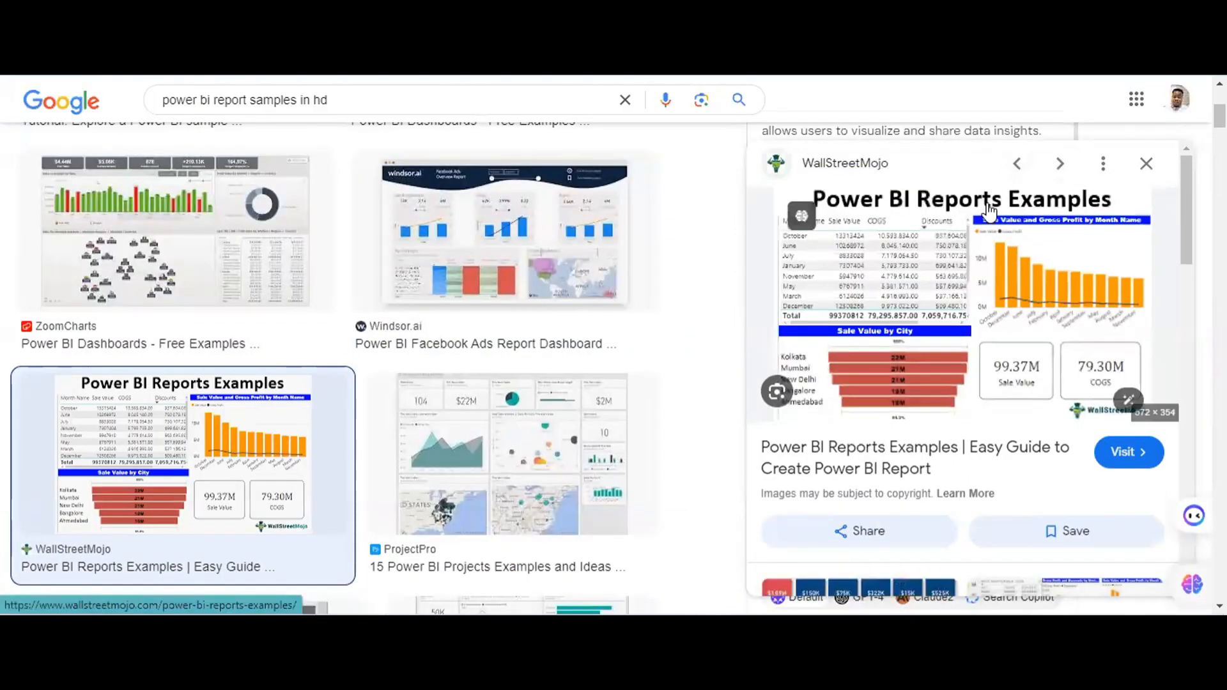
left_click(1062, 164)
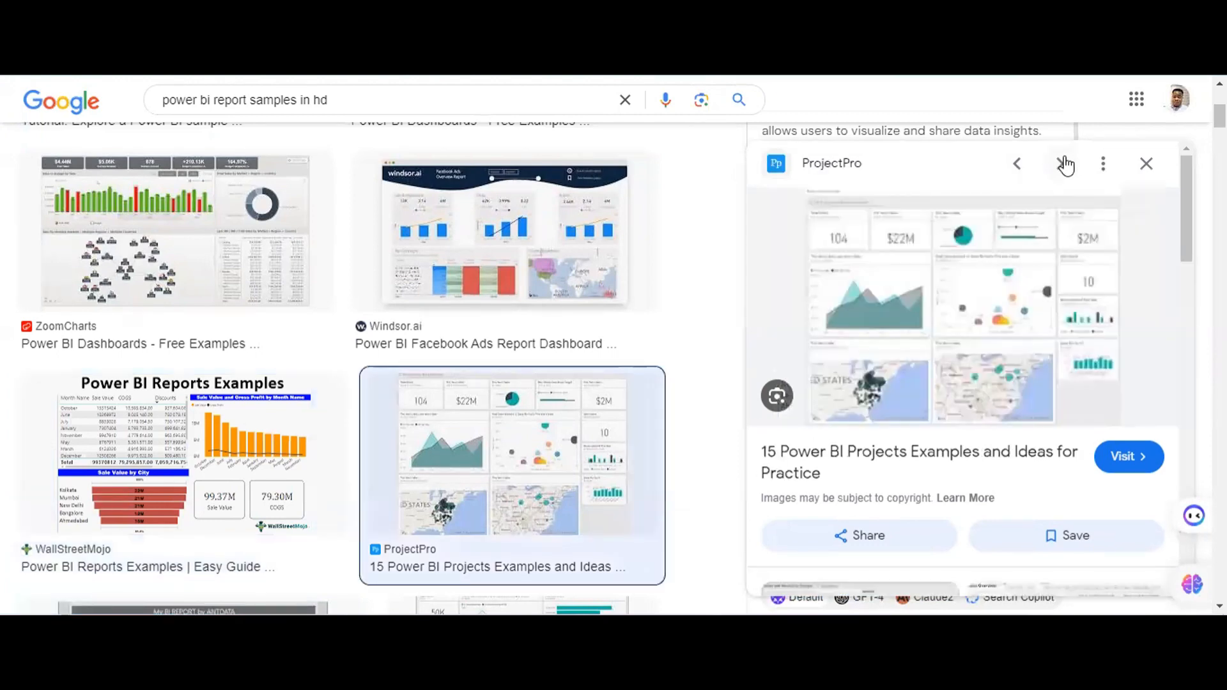
left_click(1061, 164)
left_click(1063, 164)
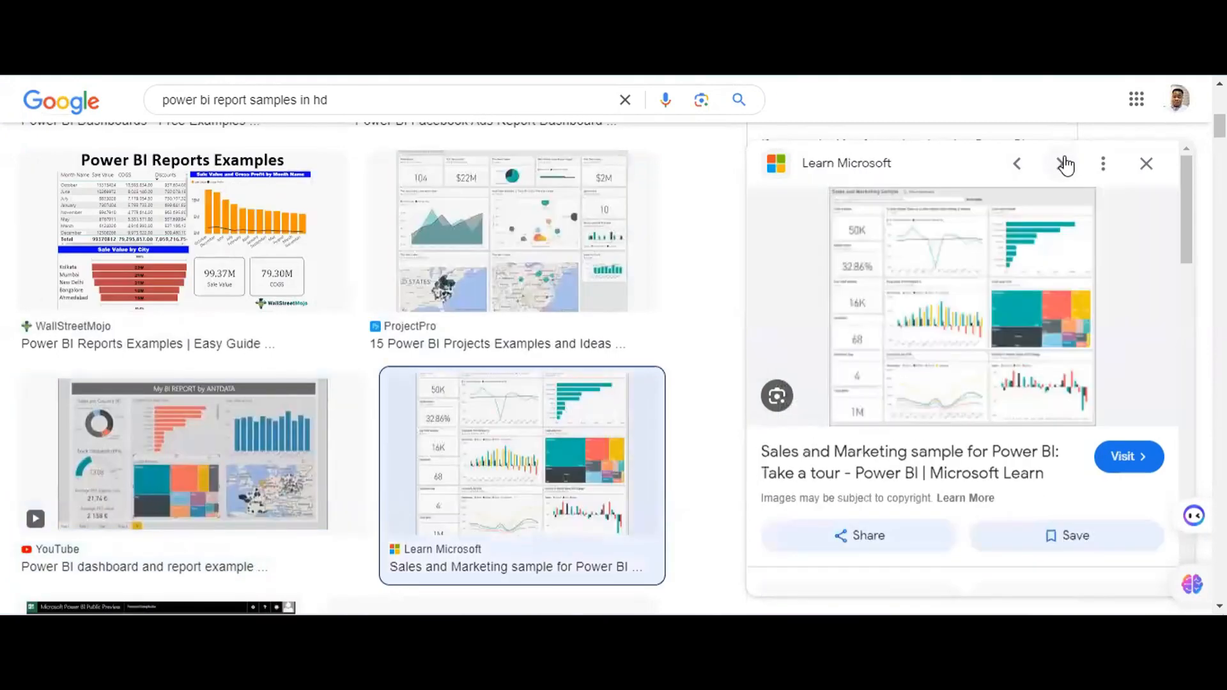
left_click(1063, 164)
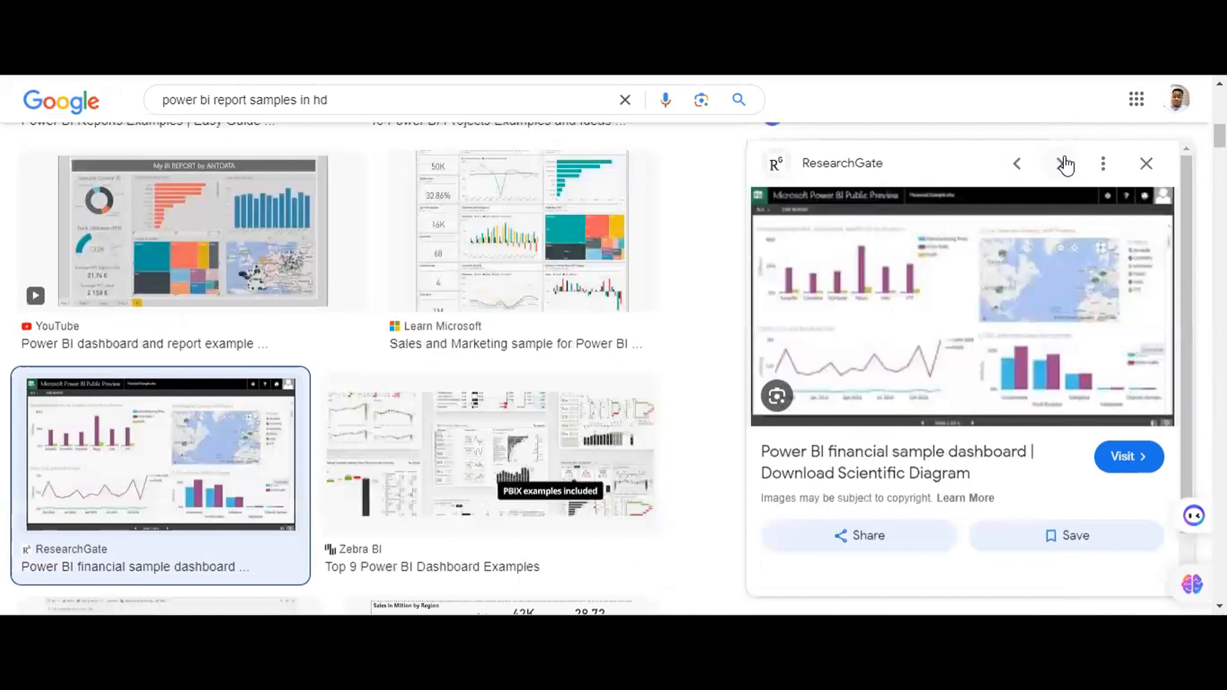
left_click(1063, 164)
left_click(1063, 164)
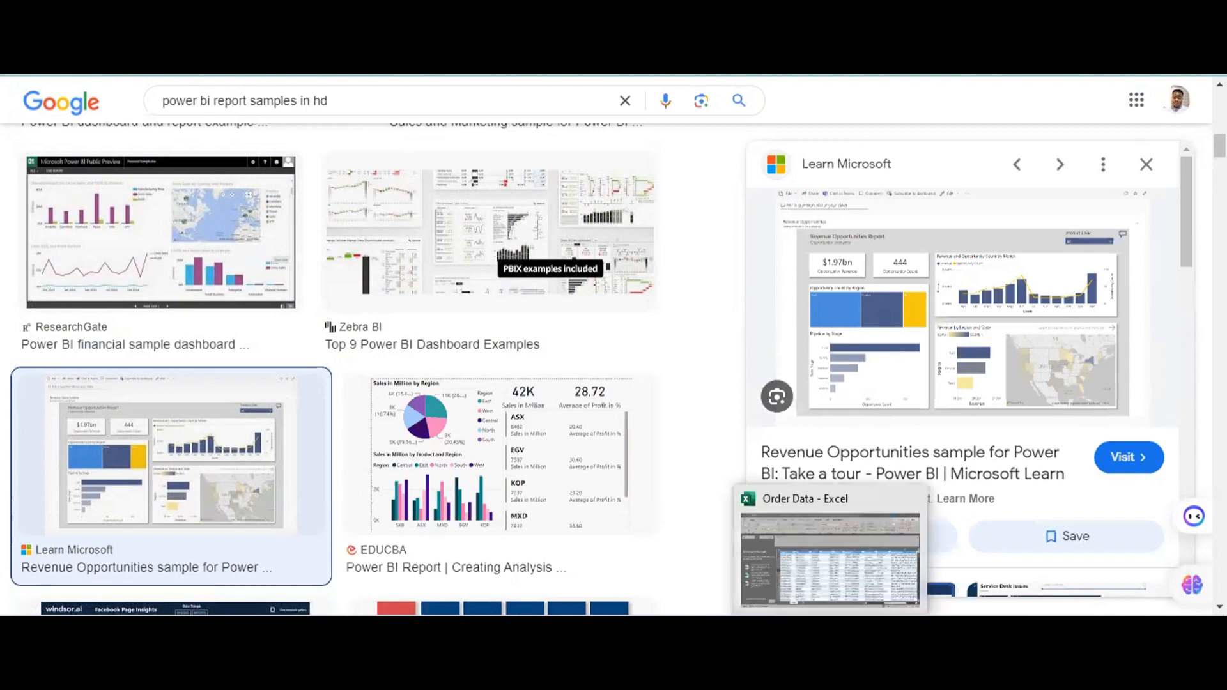
Switch to the Order Data workbook in Excel and close Document Recovery, choosing to remove the recovered files.
left_click(846, 561)
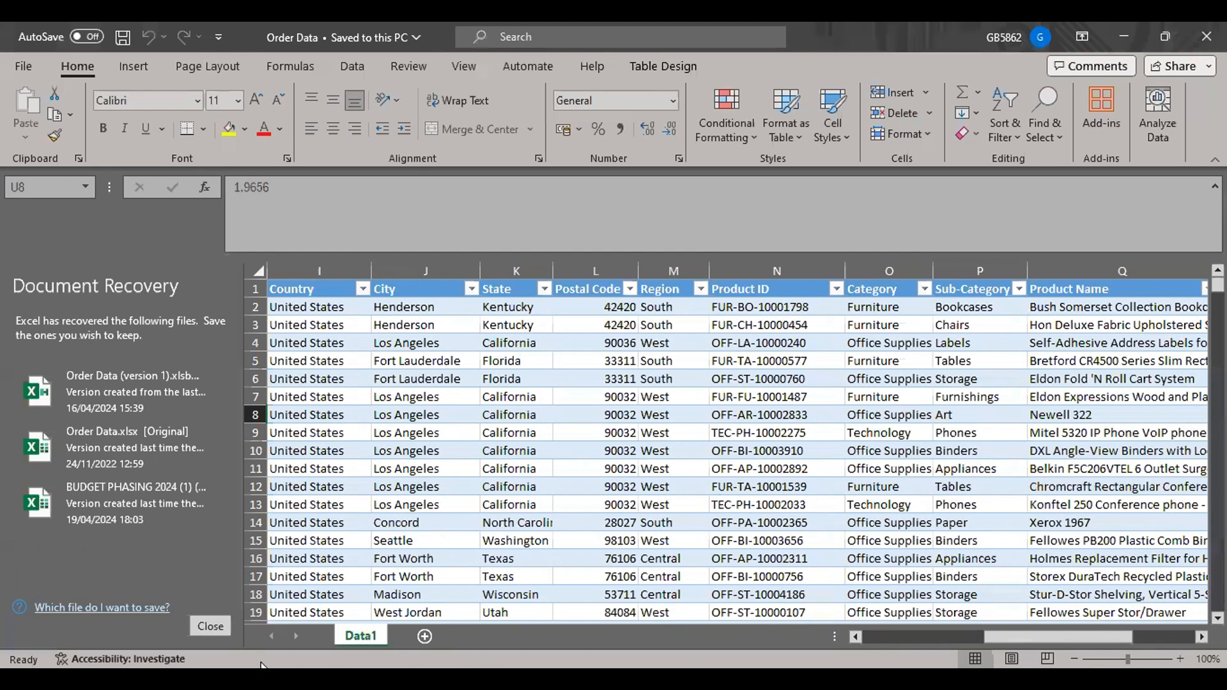
left_click(216, 625)
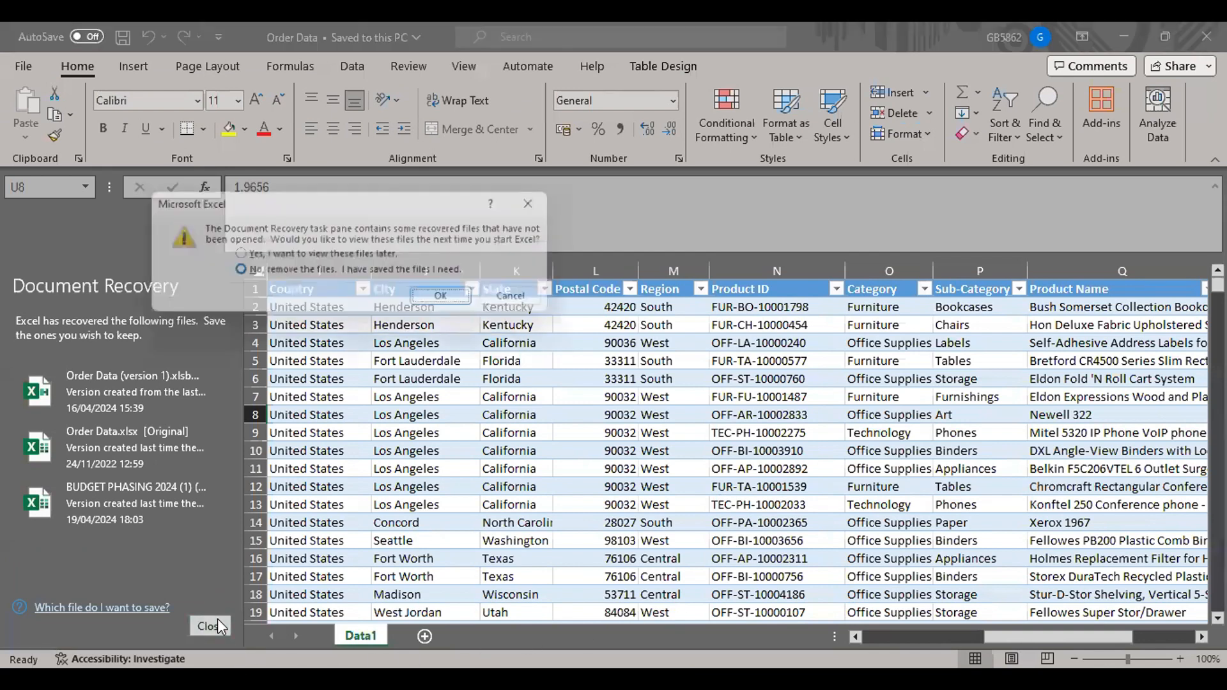
left_click(449, 298)
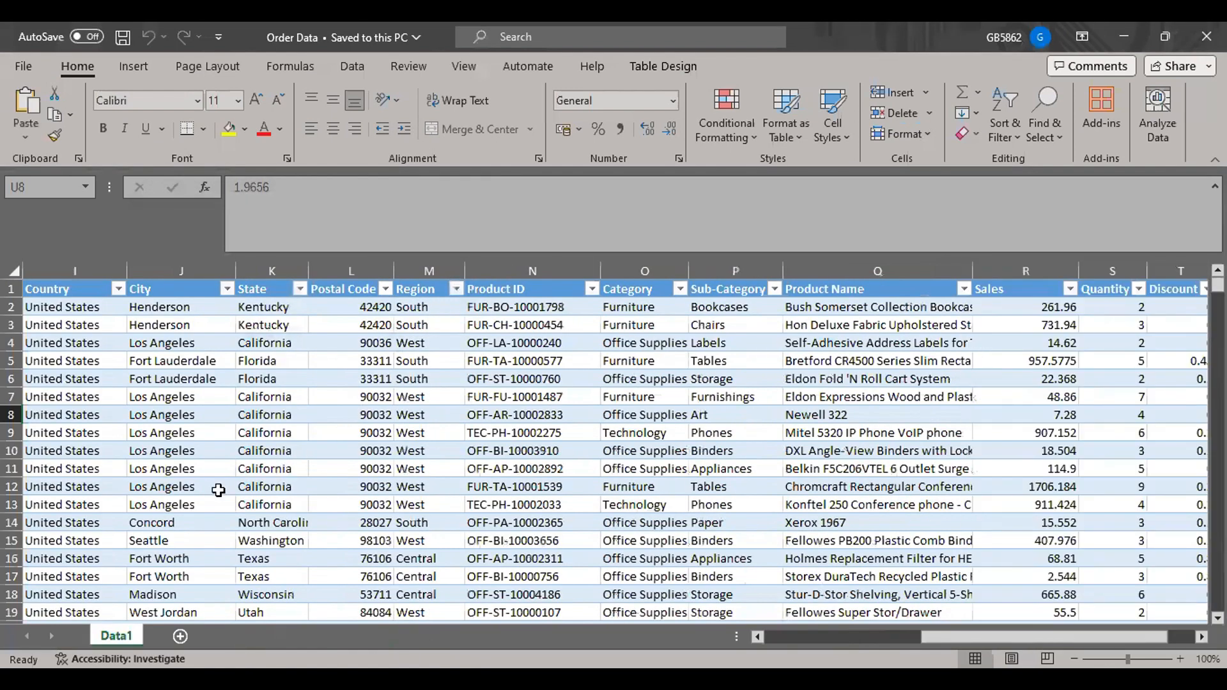
Look over the order records and their columns on the Data1 sheet, returning to the Row ID column and first row.
scroll(340, 404, "down", 13)
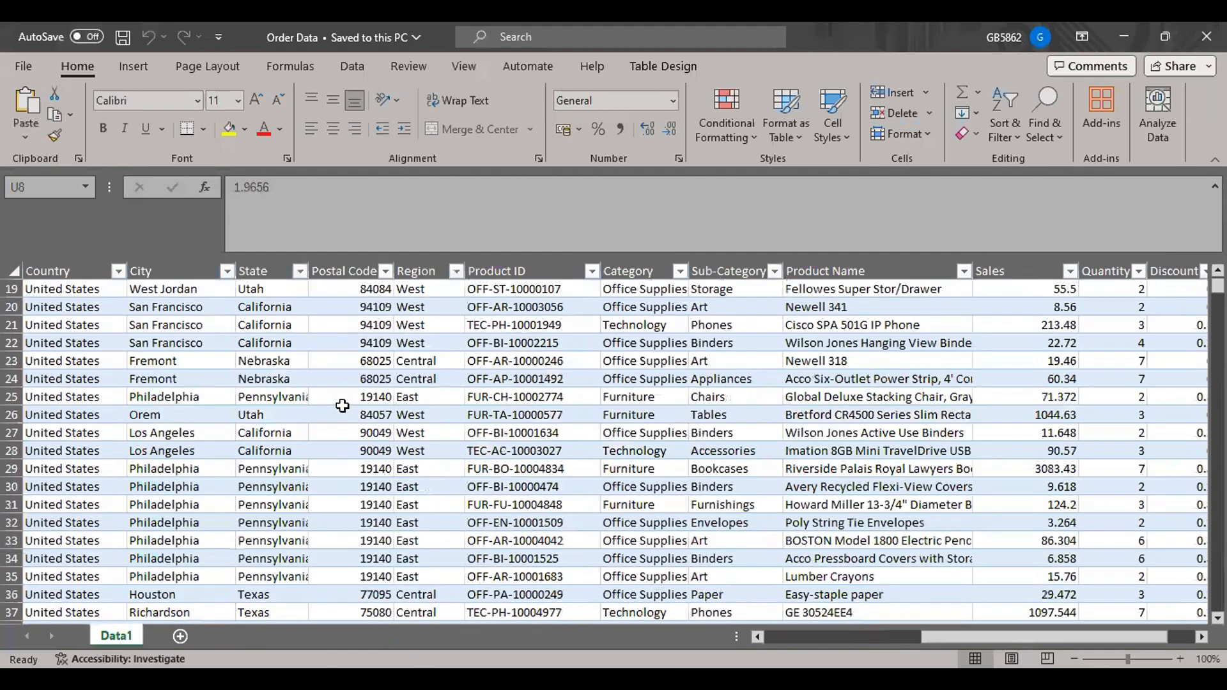
scroll(342, 405, "down", 9)
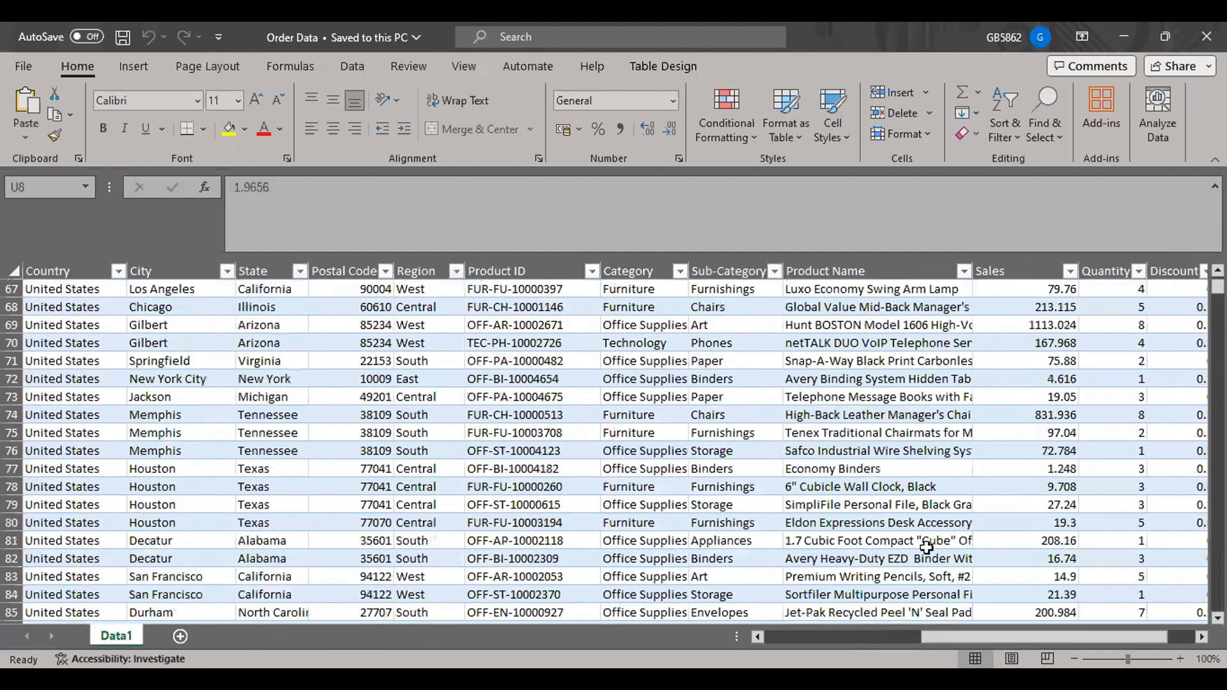
left_click_drag(942, 634, 760, 633)
left_click(325, 471)
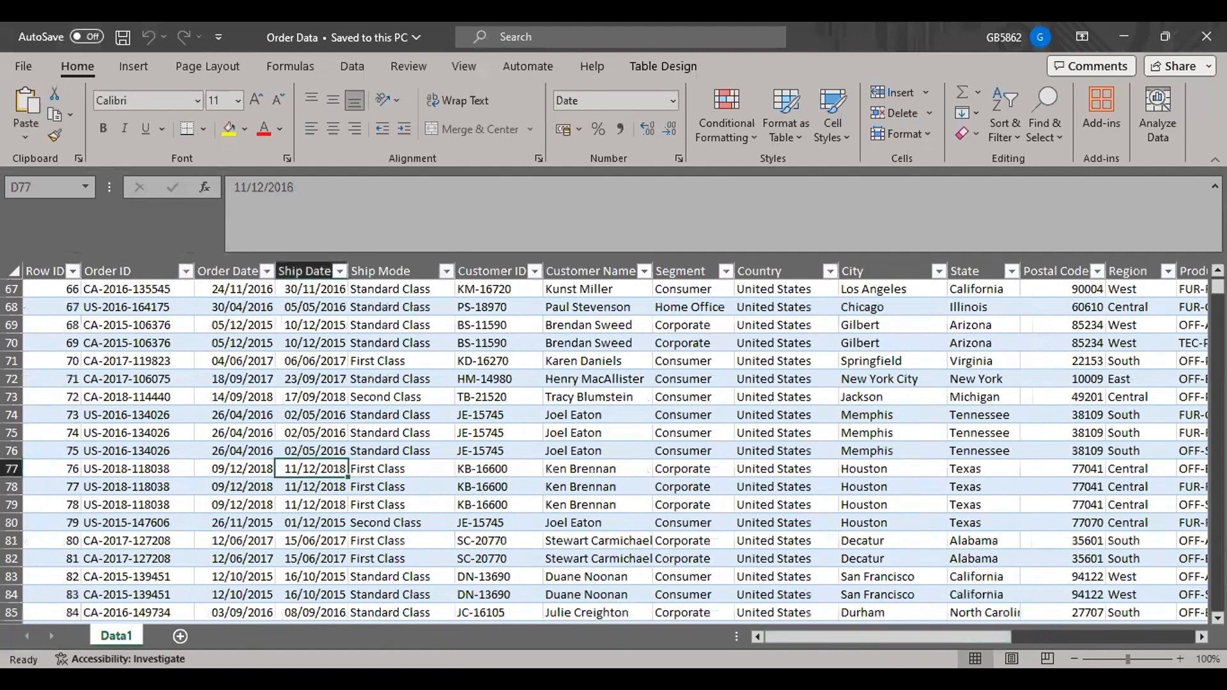
left_click_drag(1217, 287, 1217, 282)
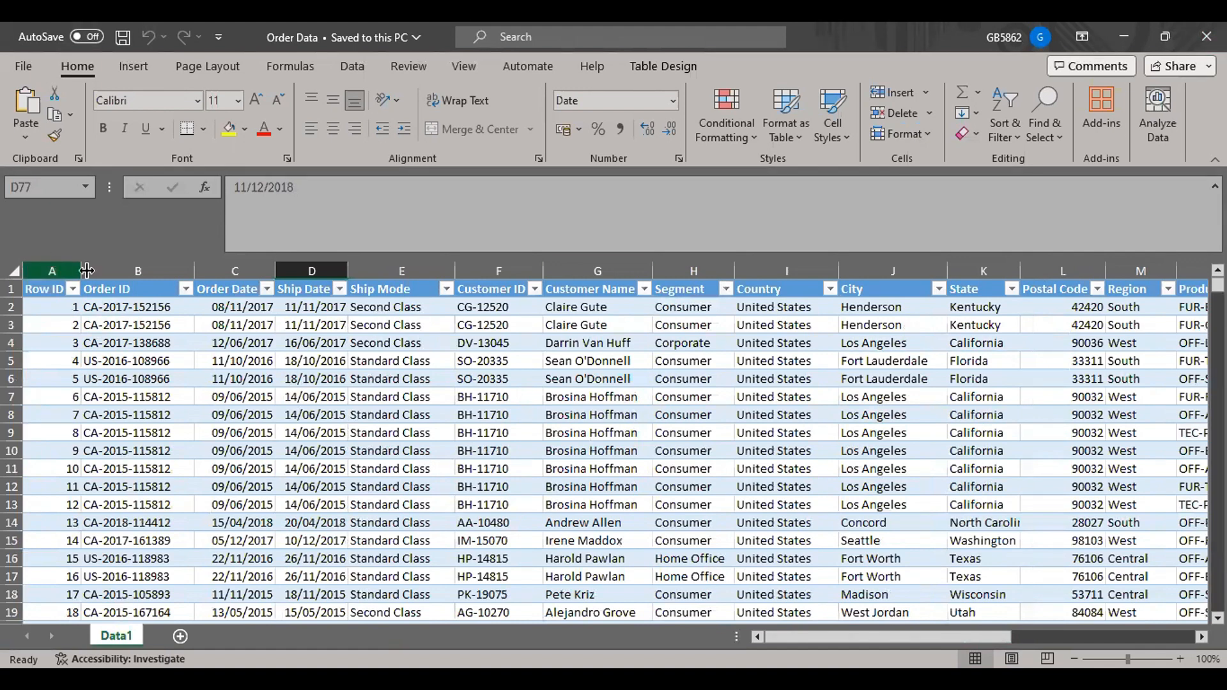
Select the Row ID column from its header down to the last record and examine the final Row ID.
left_click(58, 304)
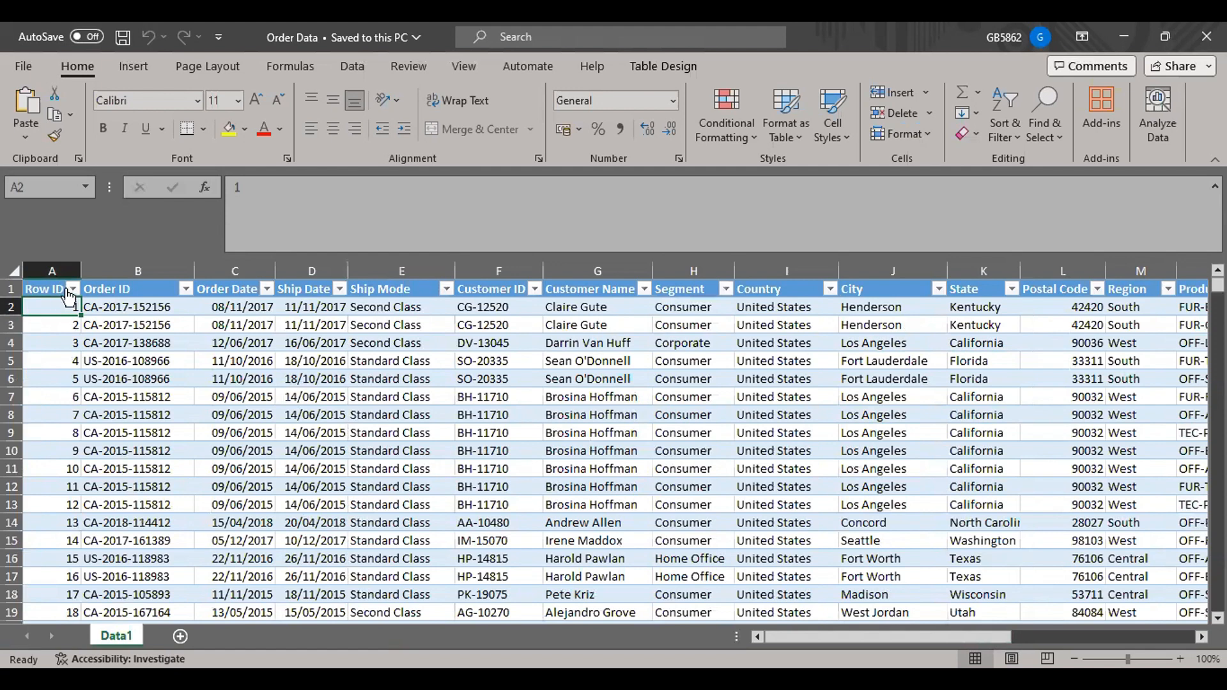
left_click(59, 281)
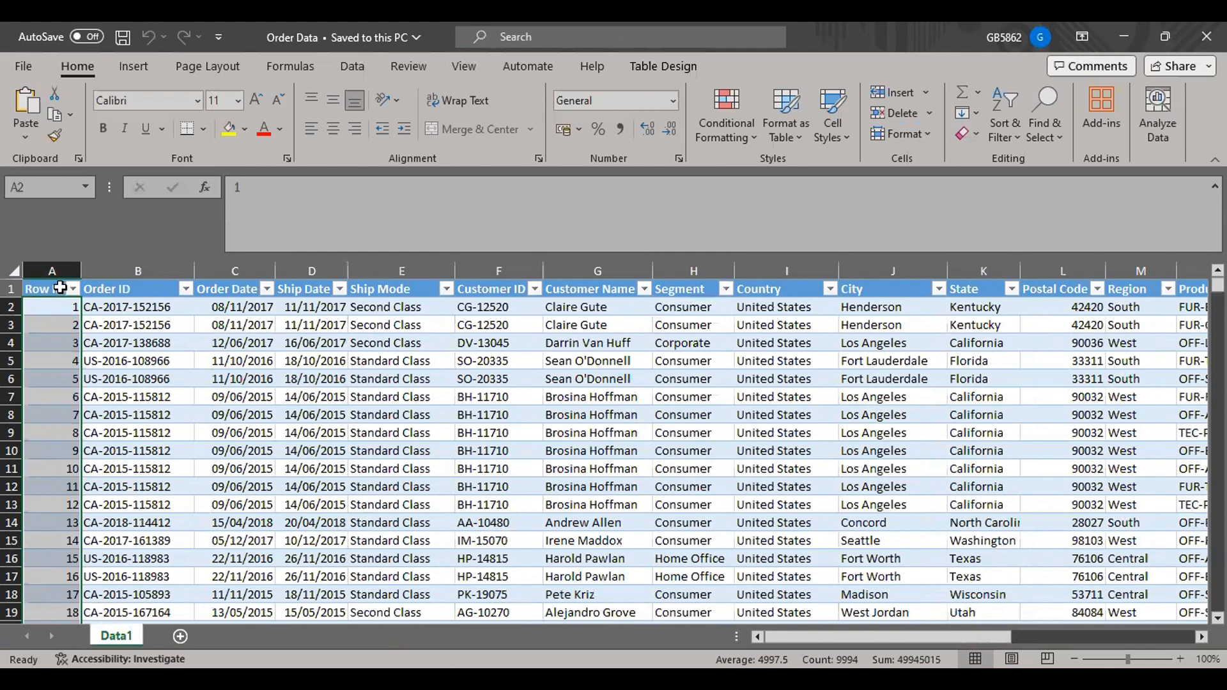
left_click(135, 364)
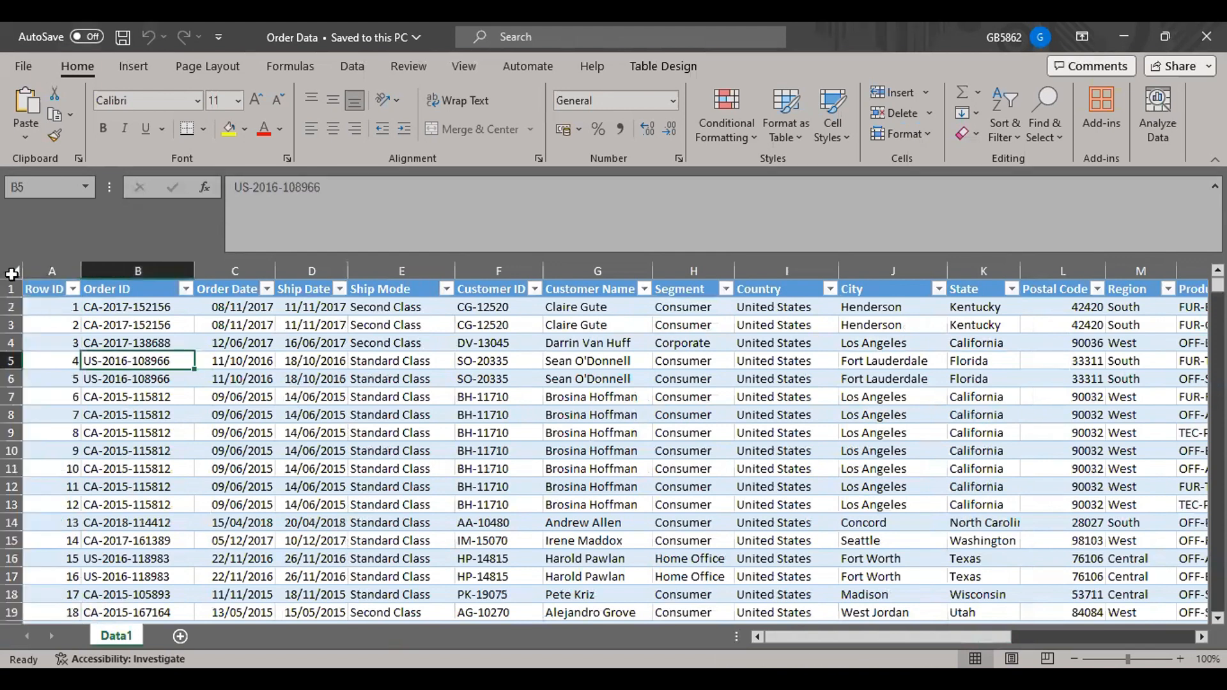
left_click(29, 288)
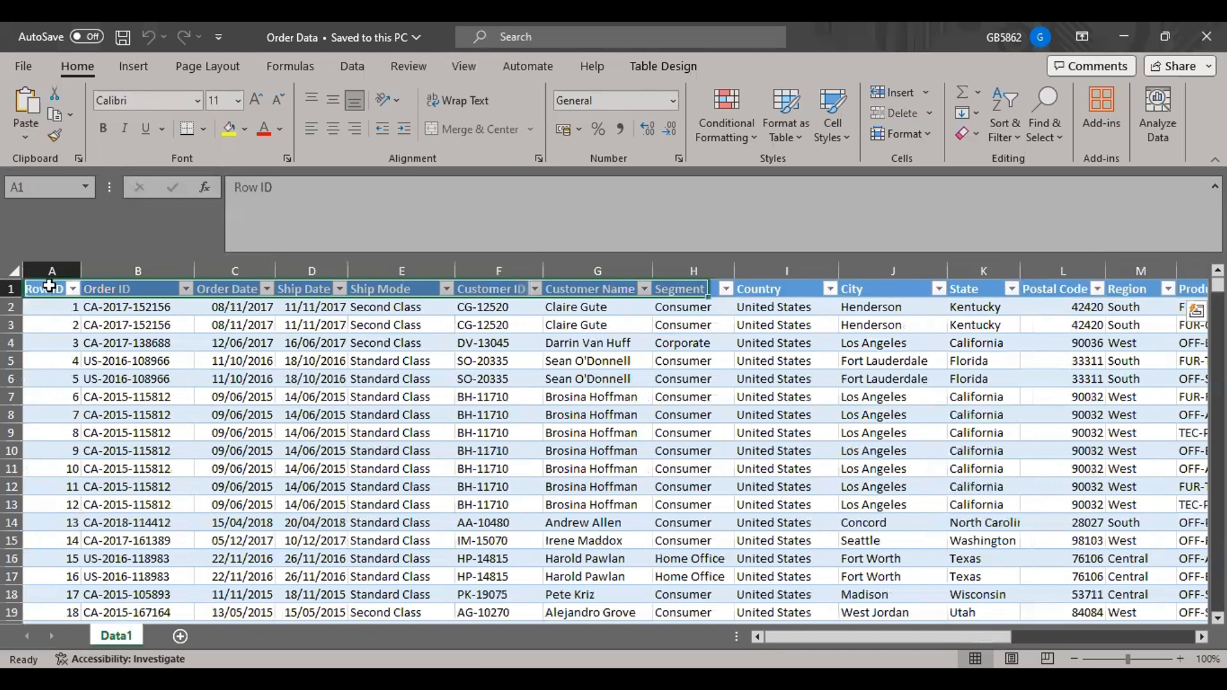
left_click(49, 287)
key("ctrl+shift+Down")
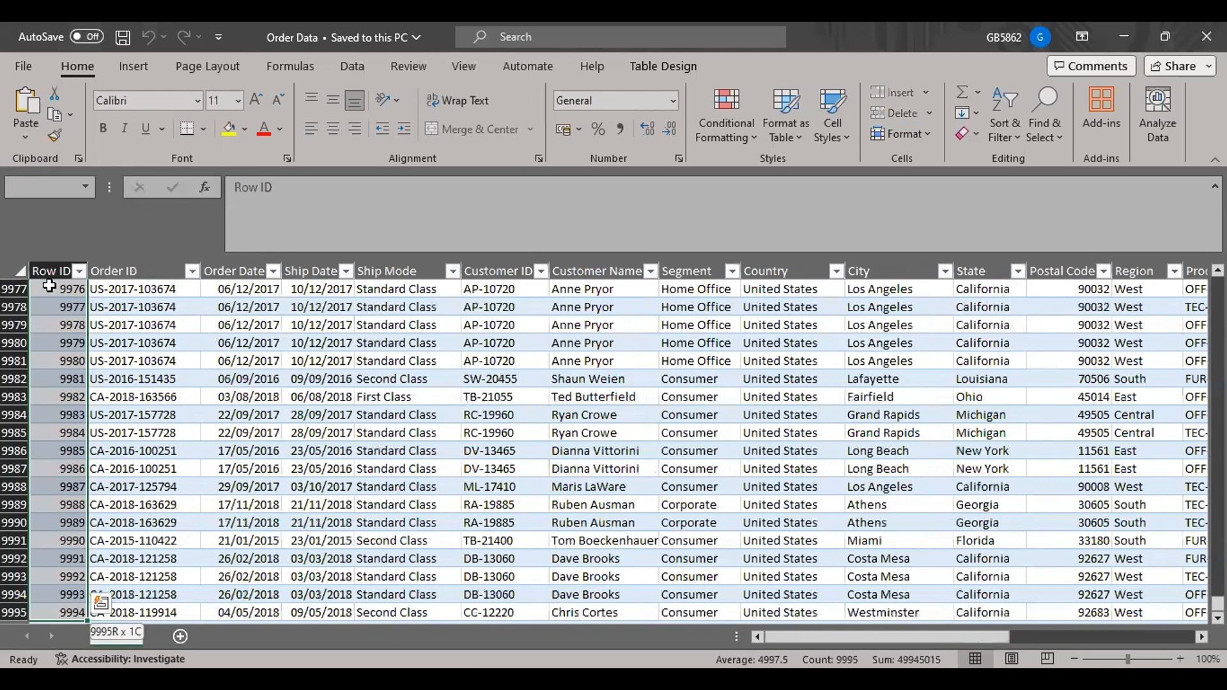
scroll(51, 357, "down", 2)
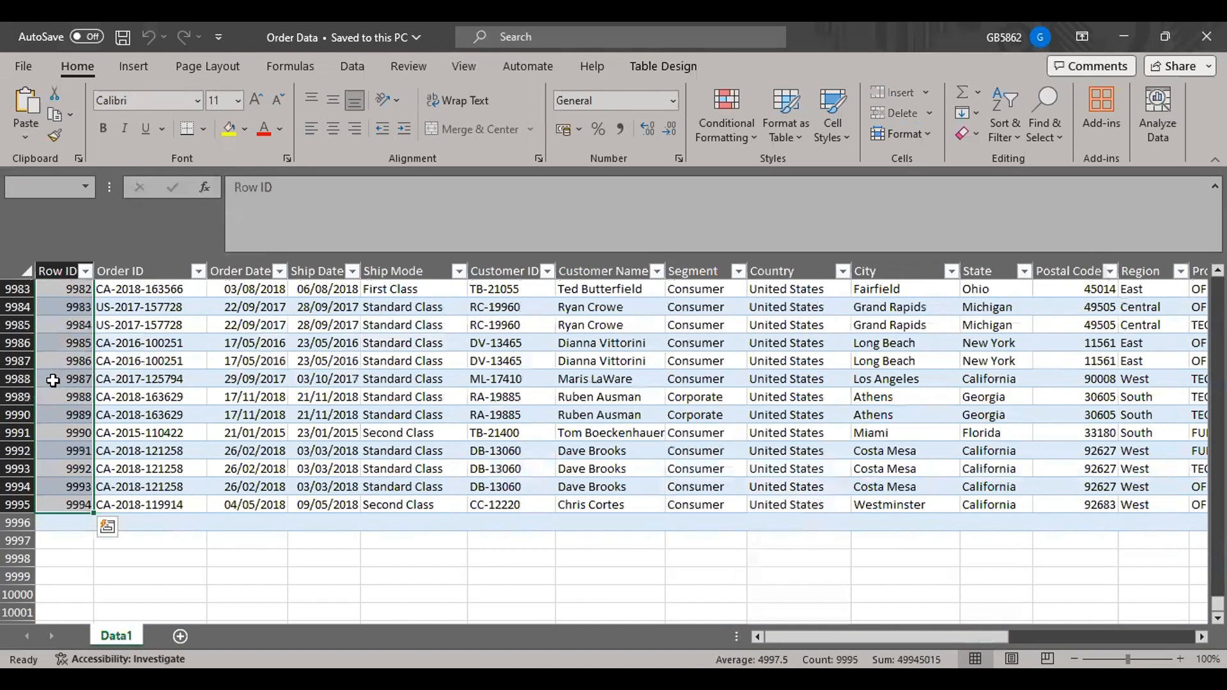
left_click_drag(55, 494, 102, 516)
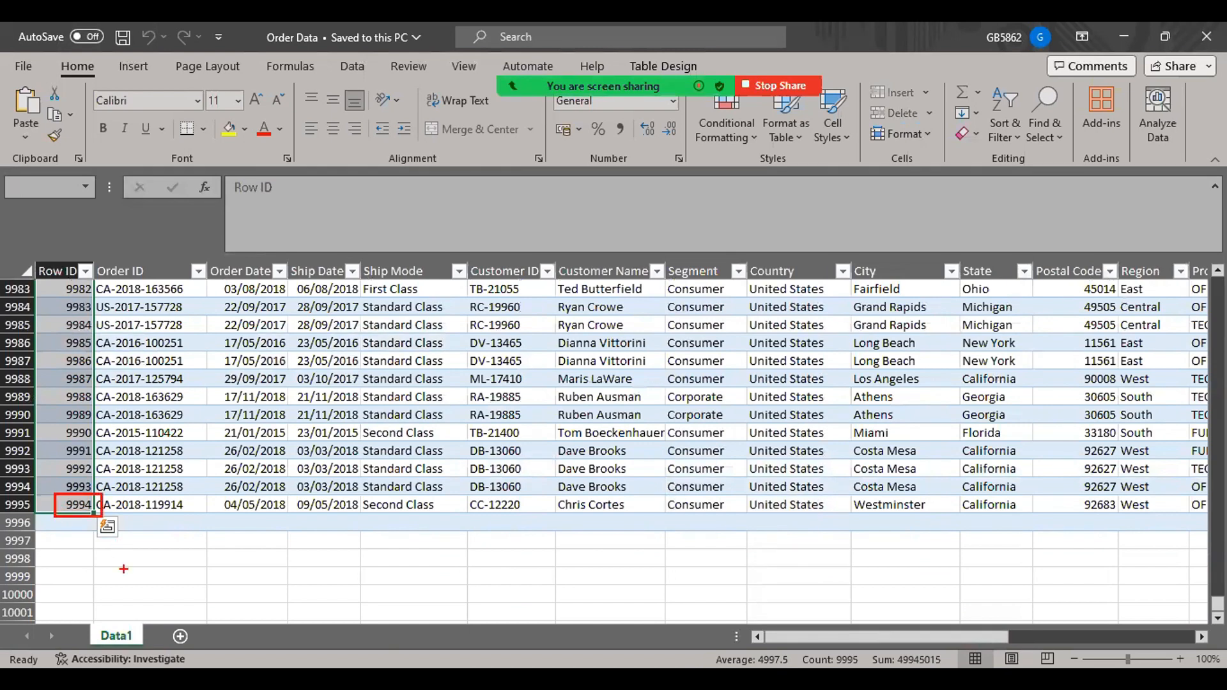
mouse_move(123, 568)
left_mouse_down()
mouse_move(86, 540)
mouse_move(116, 518)
left_mouse_up()
key("Escape")
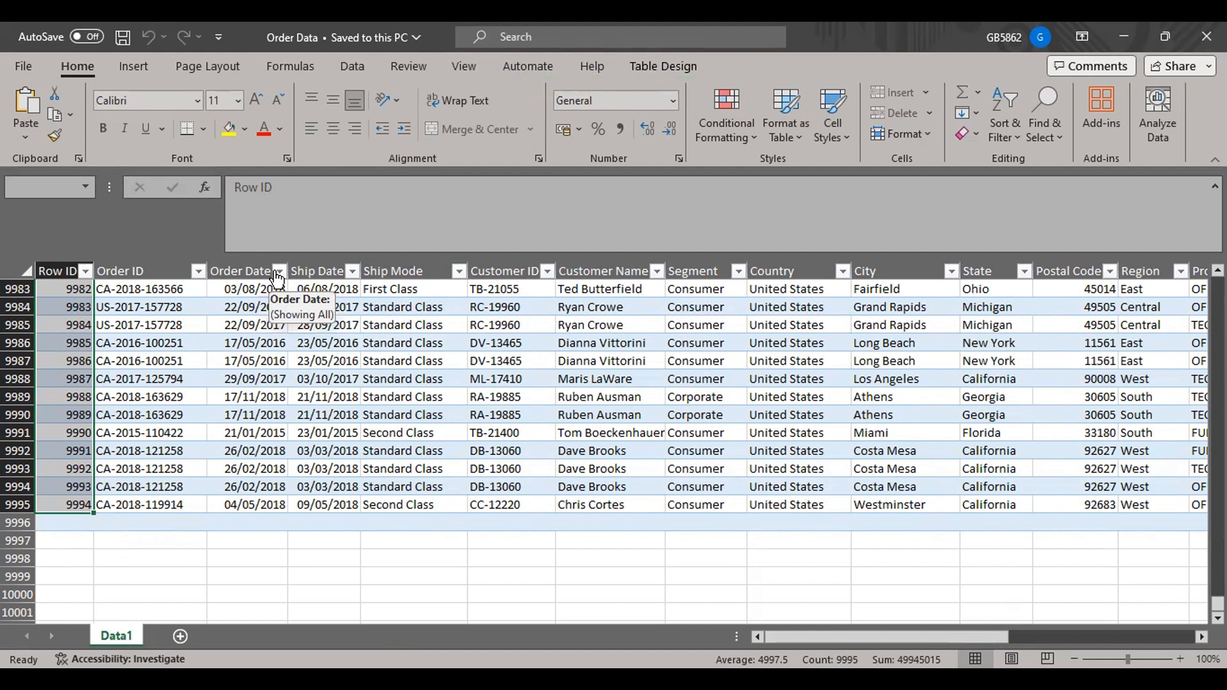
Check which years the Order Date filter offers, and return to the first row of the table.
left_click(278, 275)
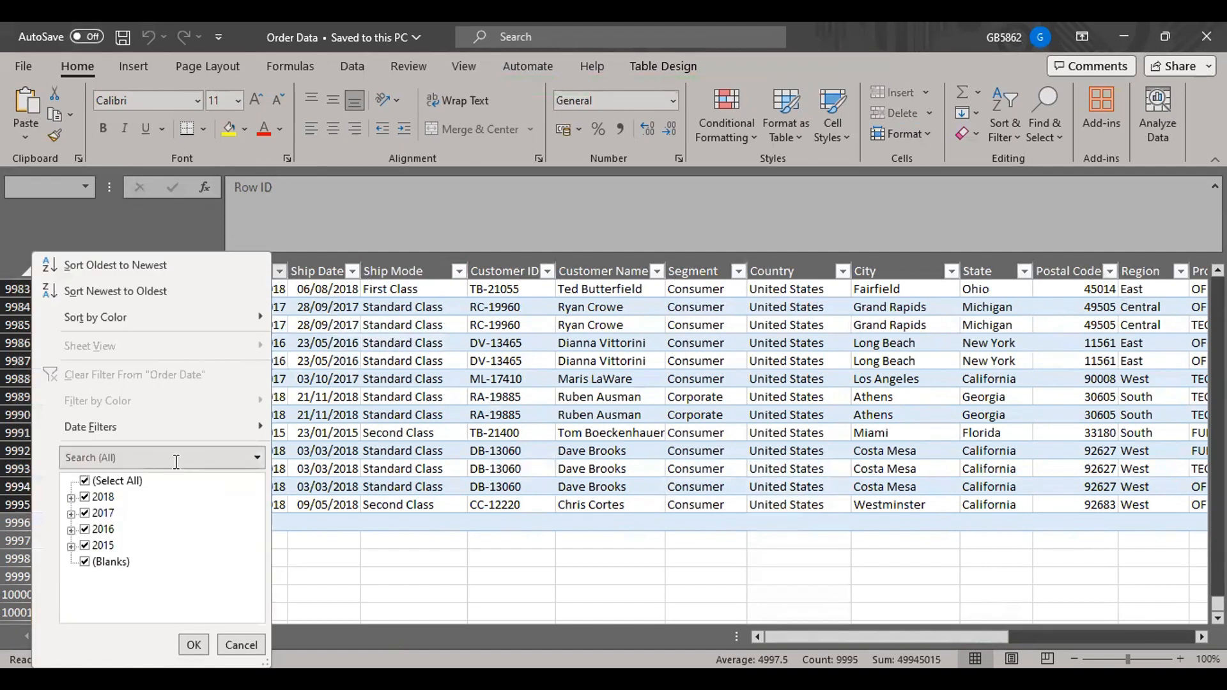
mouse_move(59, 467)
left_mouse_down()
mouse_move(145, 551)
mouse_move(147, 577)
left_mouse_up()
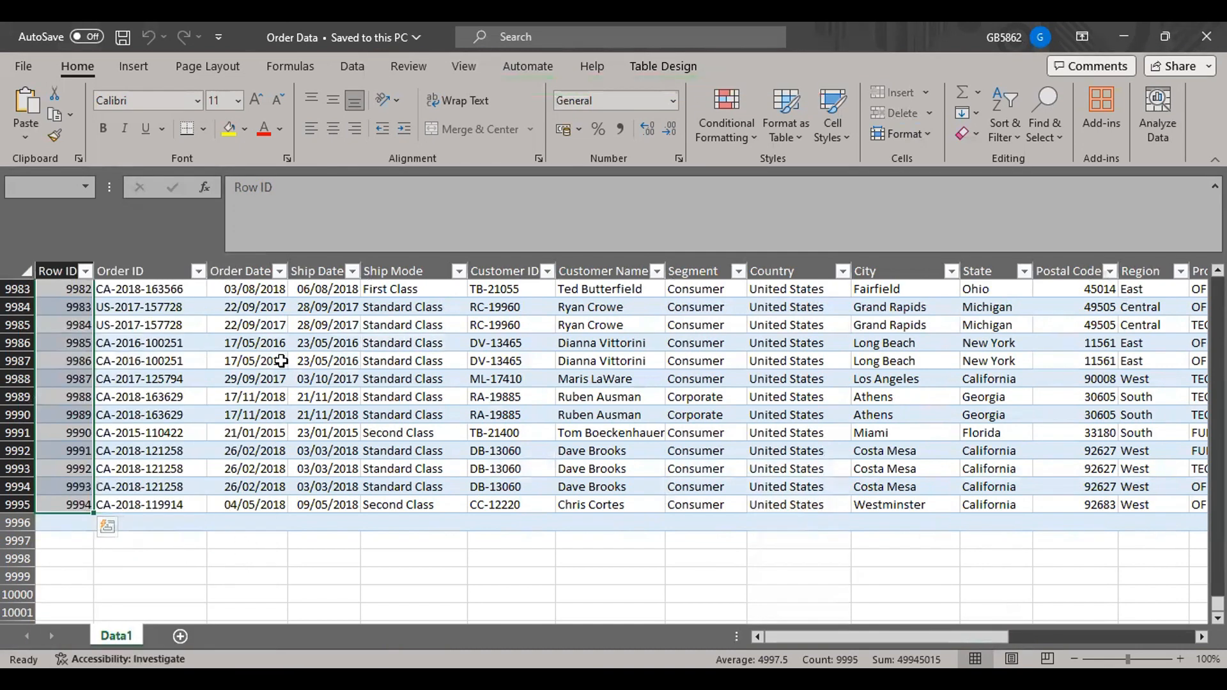
left_click_drag(1217, 604, 1218, 285)
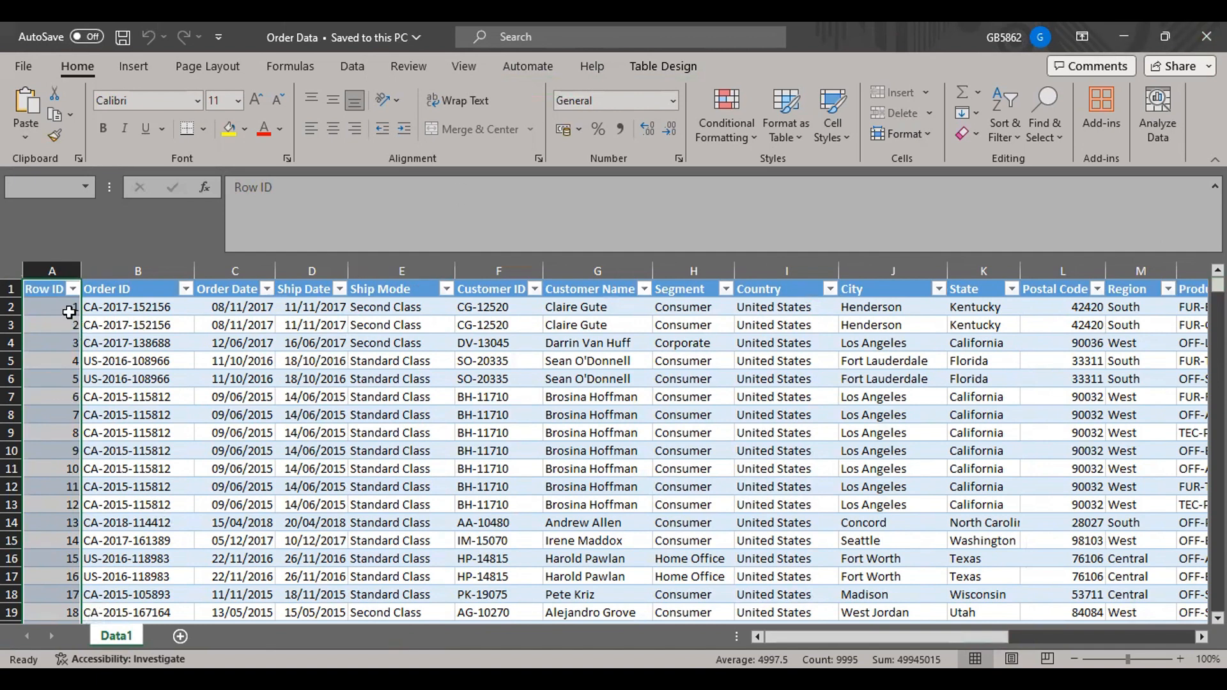
Examine the Row ID column and highlight the first two order records from Row ID through Ship Mode.
left_click(55, 267)
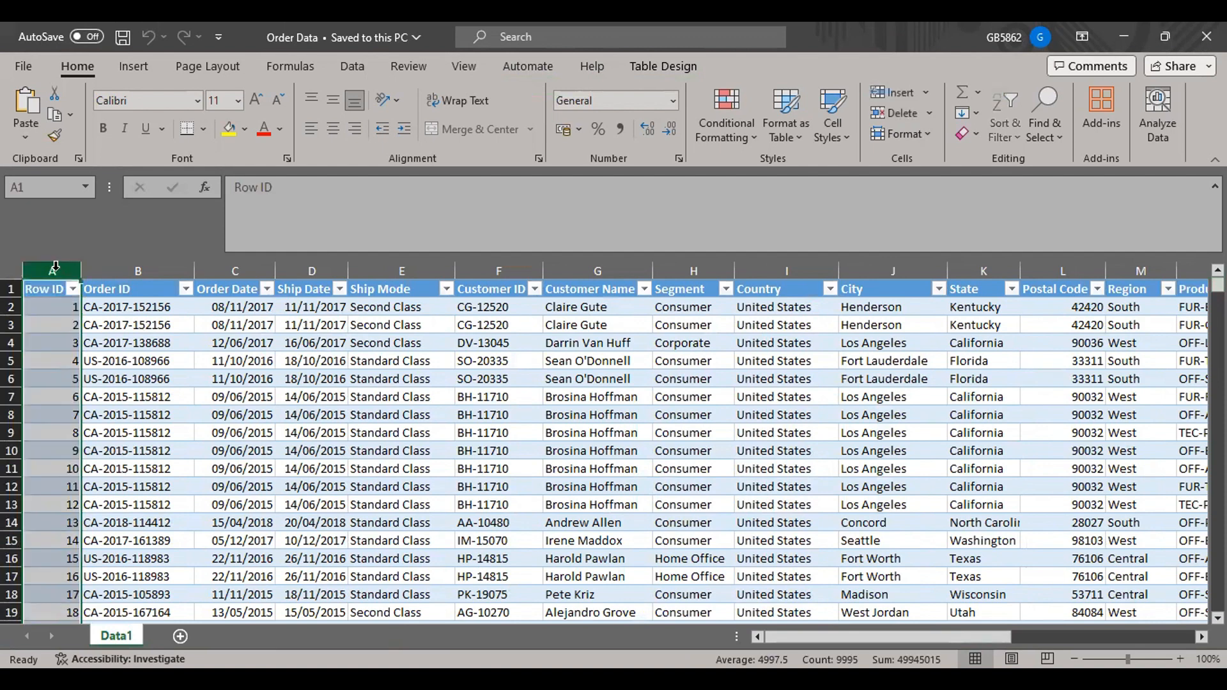
left_click(56, 308)
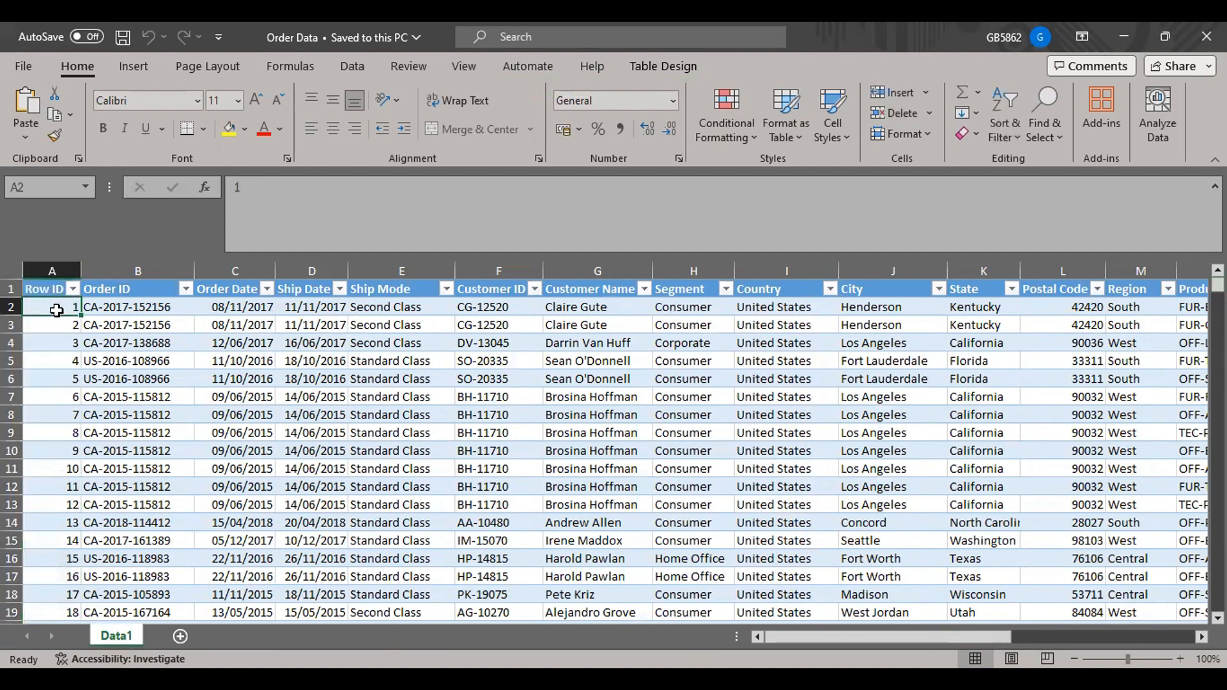
left_click_drag(56, 308, 358, 316)
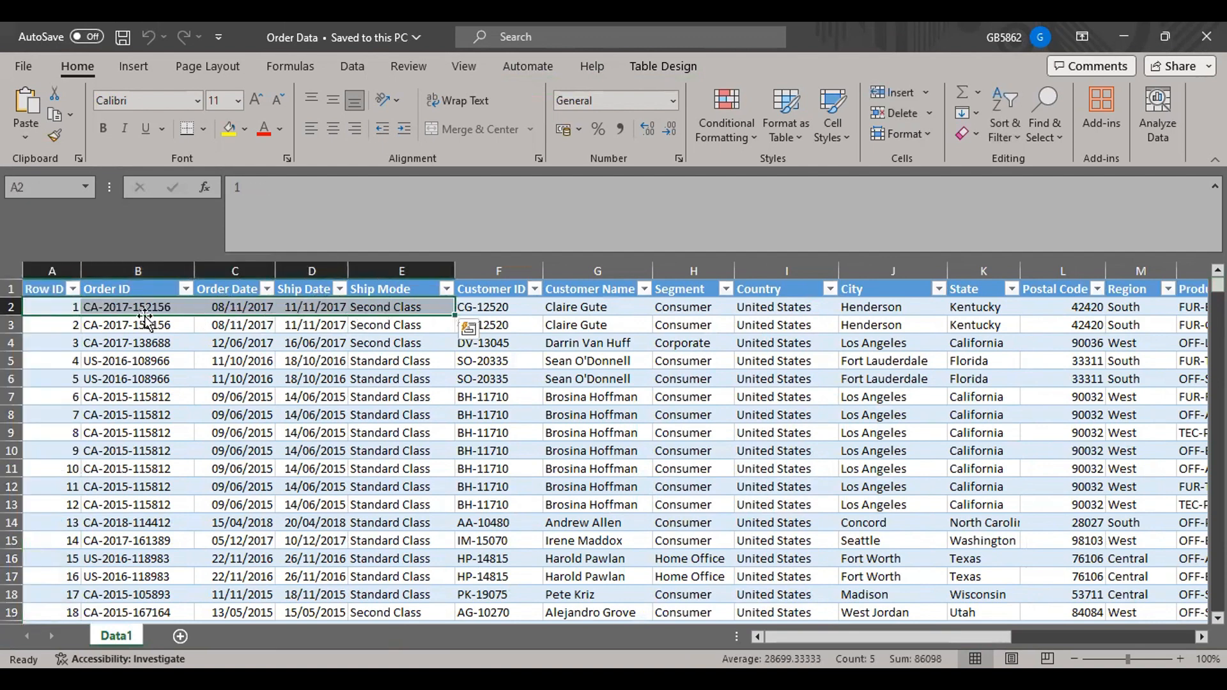
left_click_drag(64, 324, 355, 322)
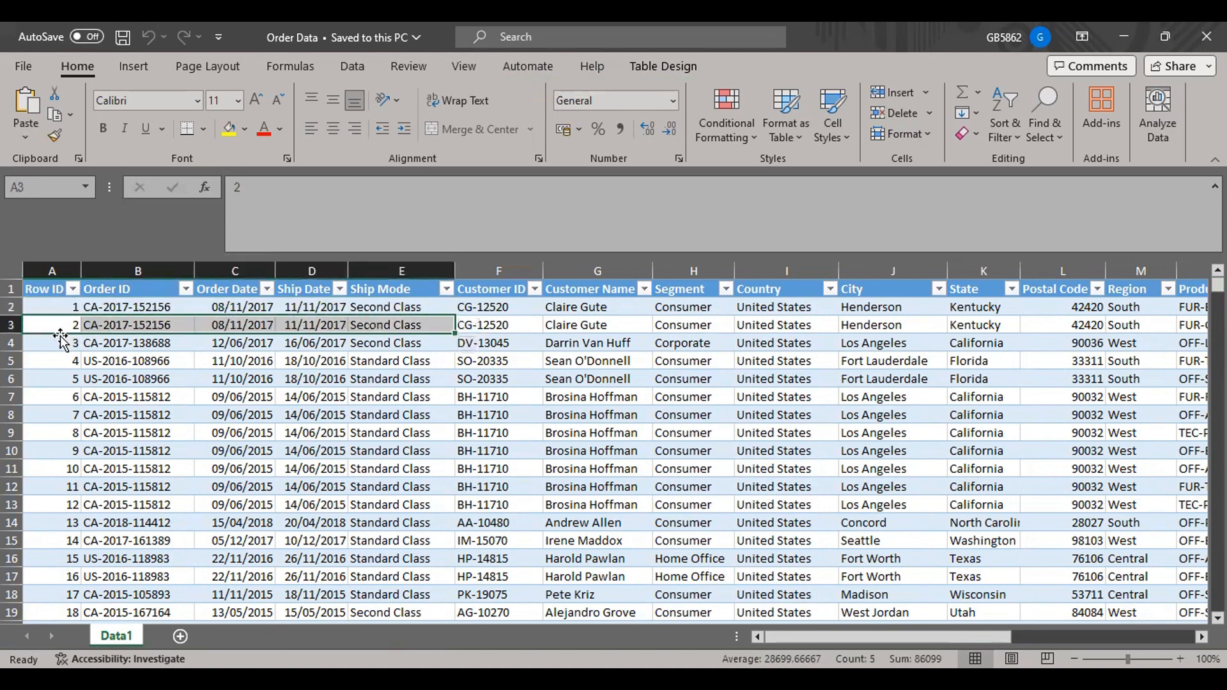
left_click(56, 307)
left_click(64, 377)
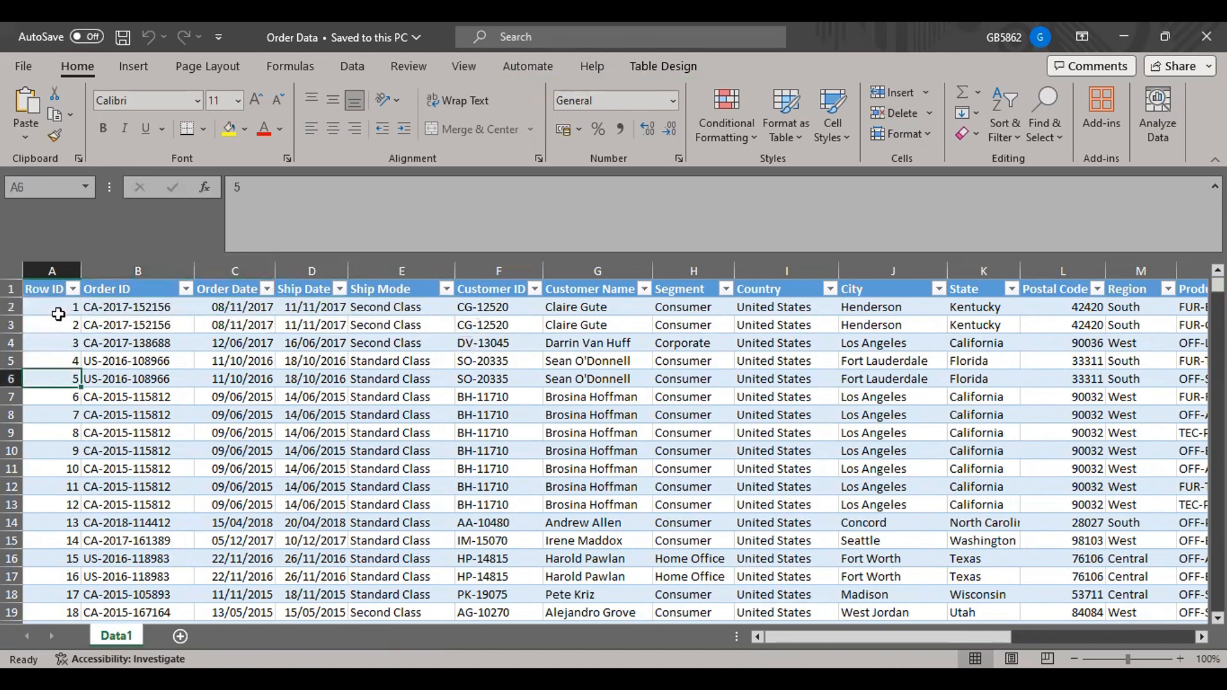
Below the last order record, enter 1 in cell A9997 and fill it down the Row ID column to row 10015.
left_click(59, 309)
key("ctrl+shift+Down")
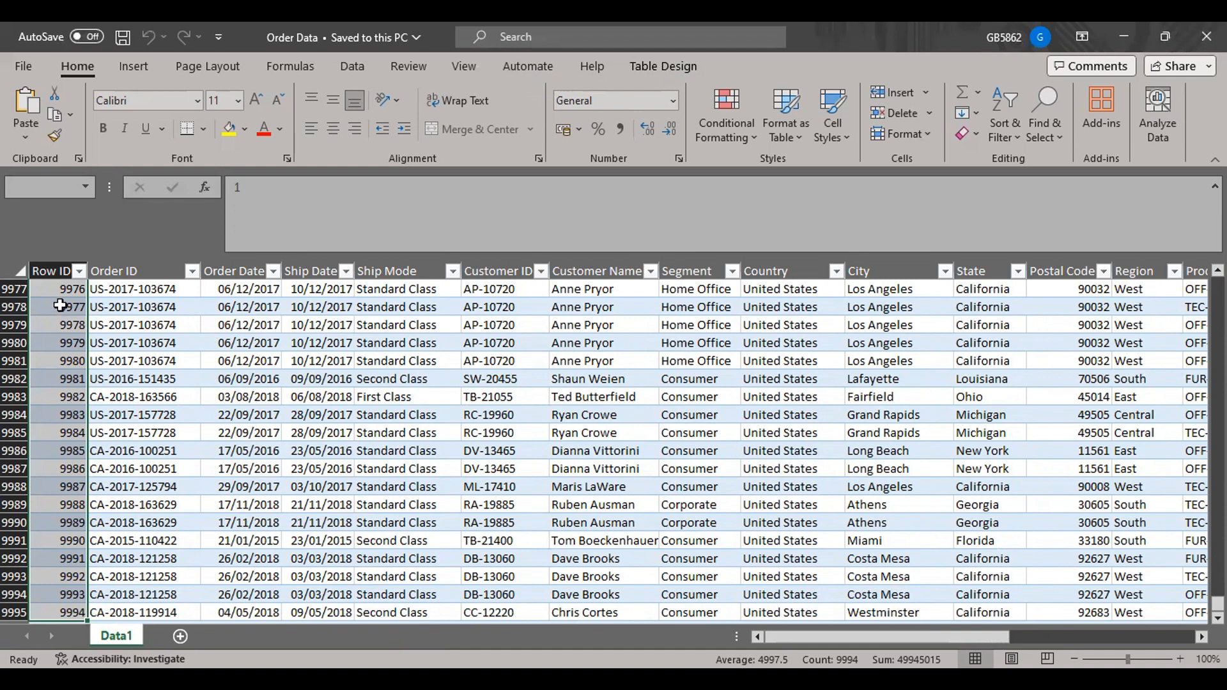
scroll(340, 525, "down", 6)
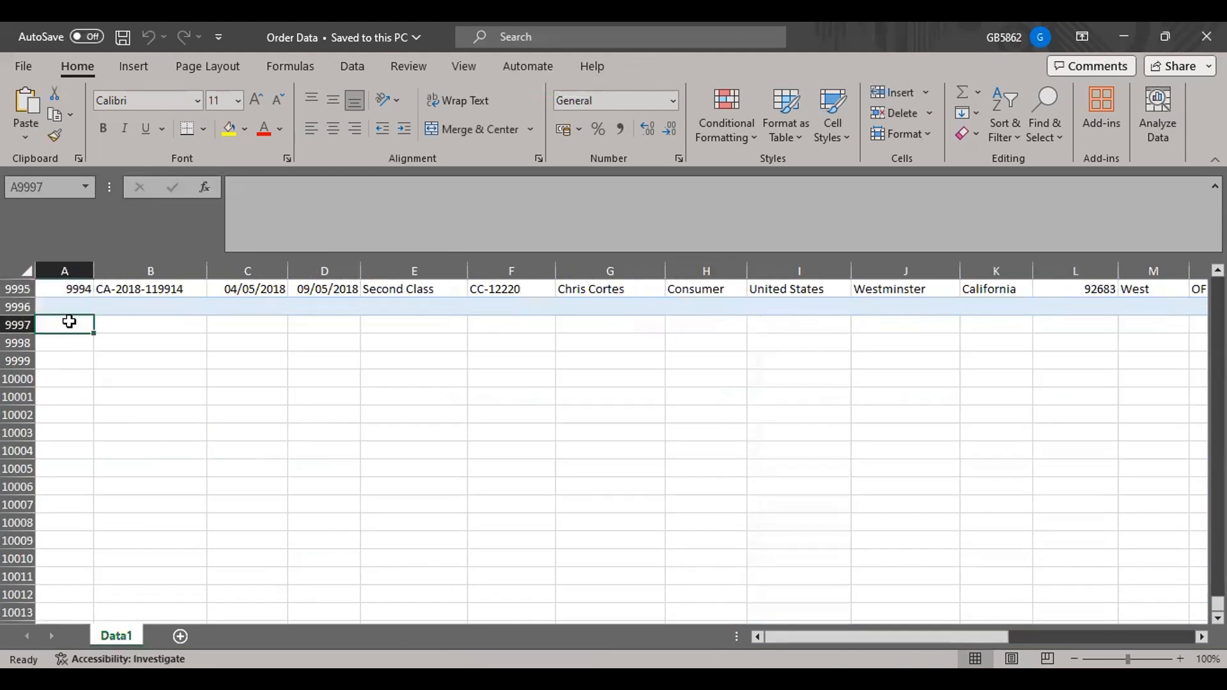
type("1")
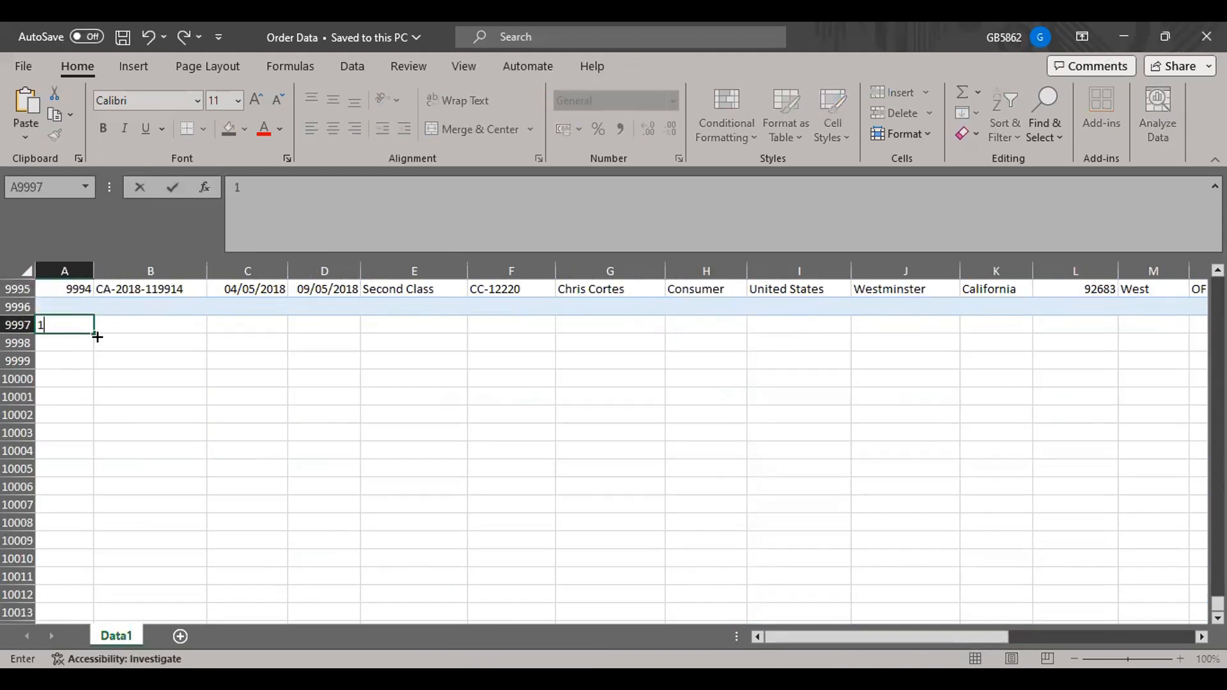
double_click(97, 336)
left_click(92, 336)
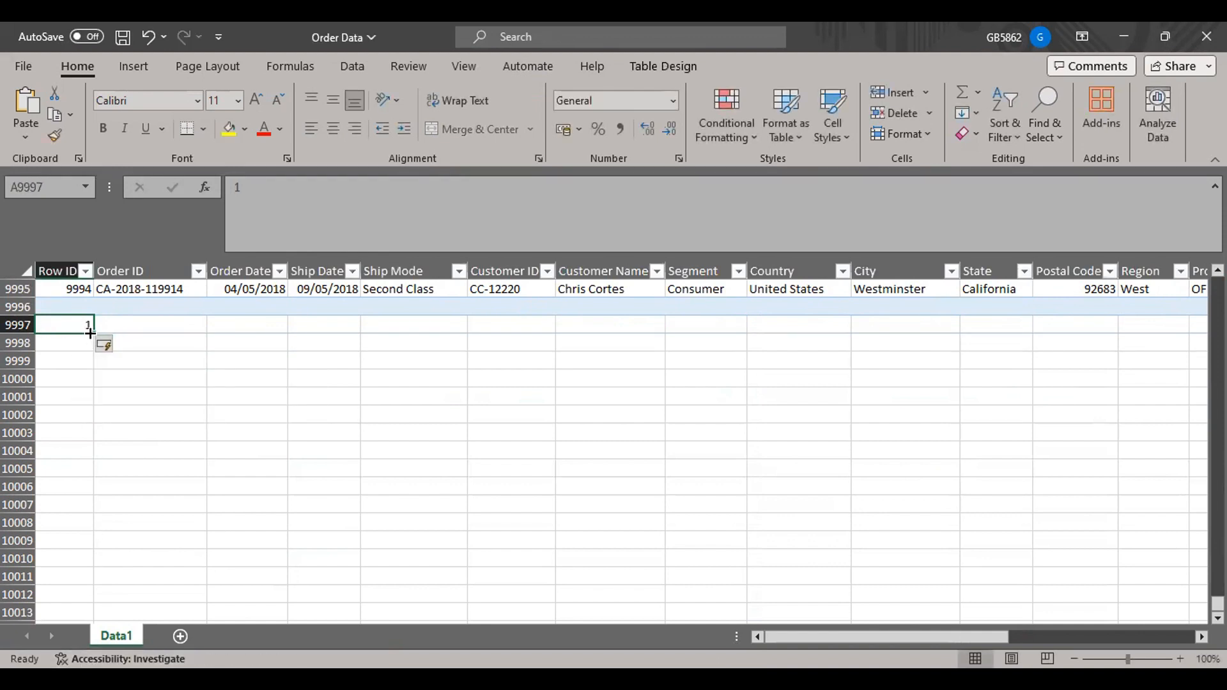
left_click_drag(92, 333, 97, 642)
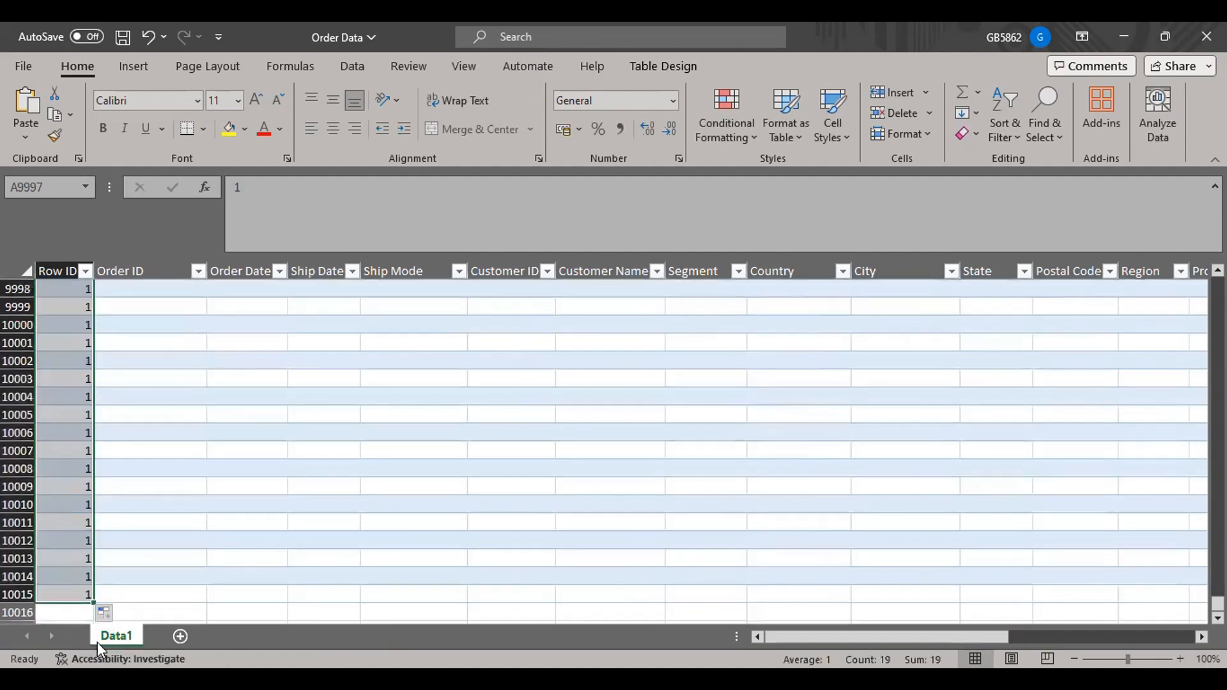
Turn the filled Row ID cells from A9997 down into a number series, and undo the trial entries.
left_click(109, 613)
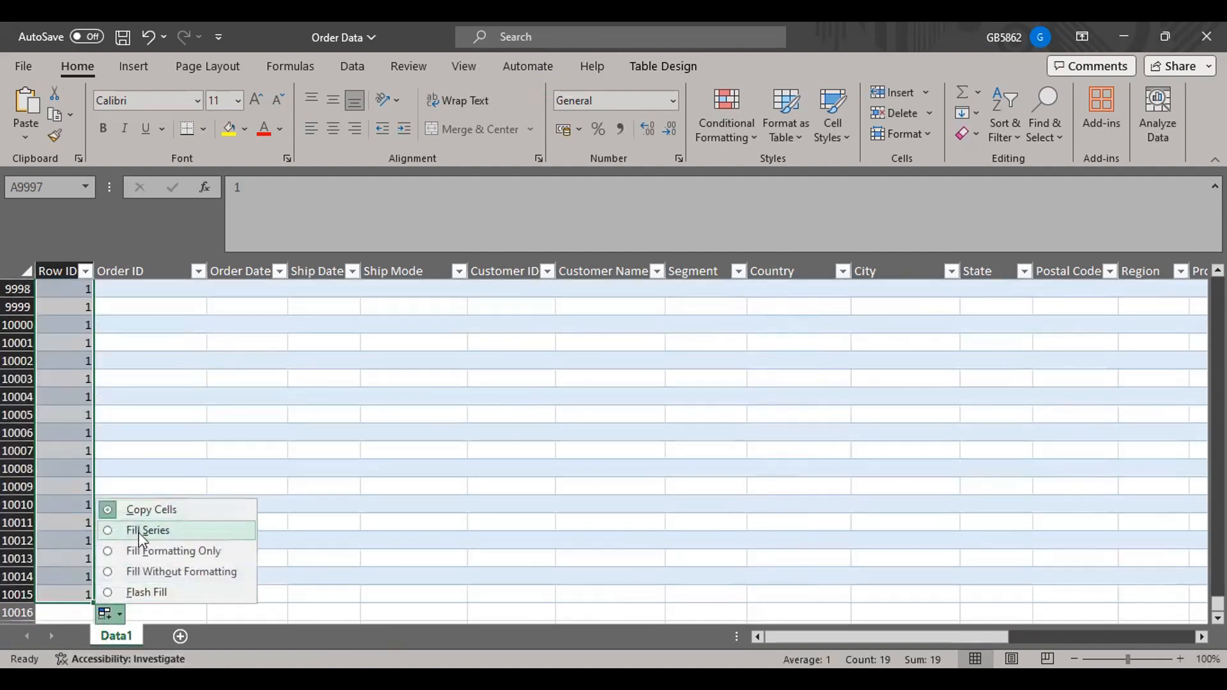
left_click(146, 529)
scroll(252, 457, "up", 4)
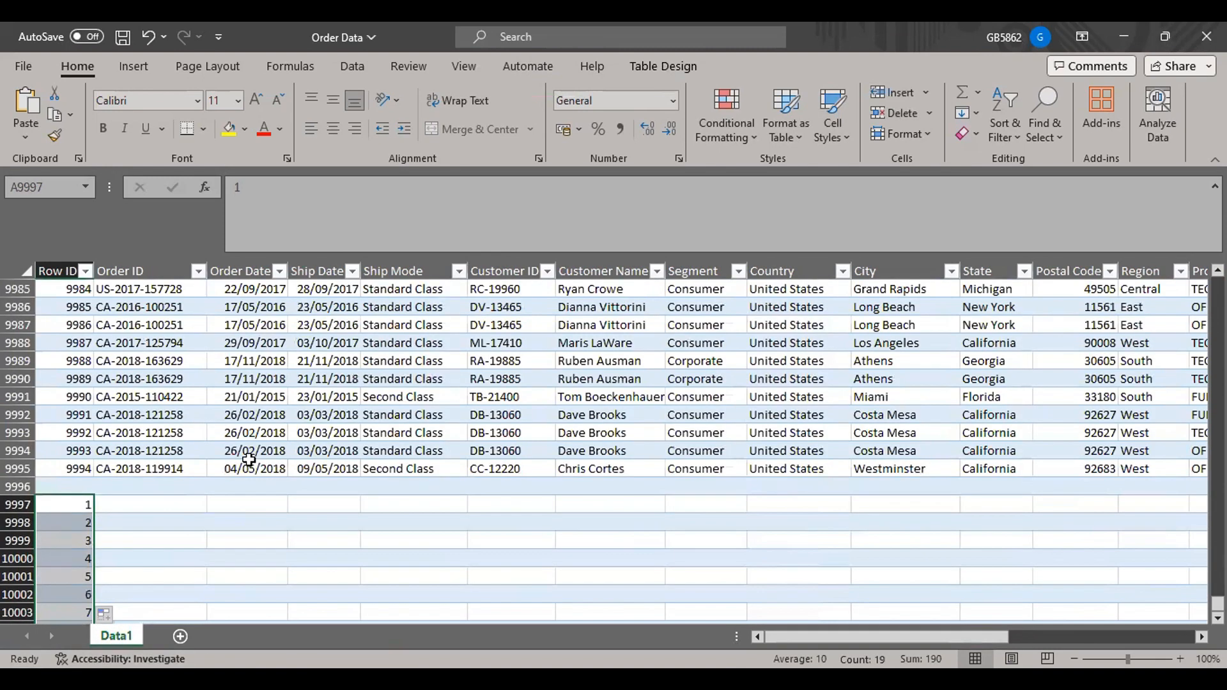
key("ctrl+z")
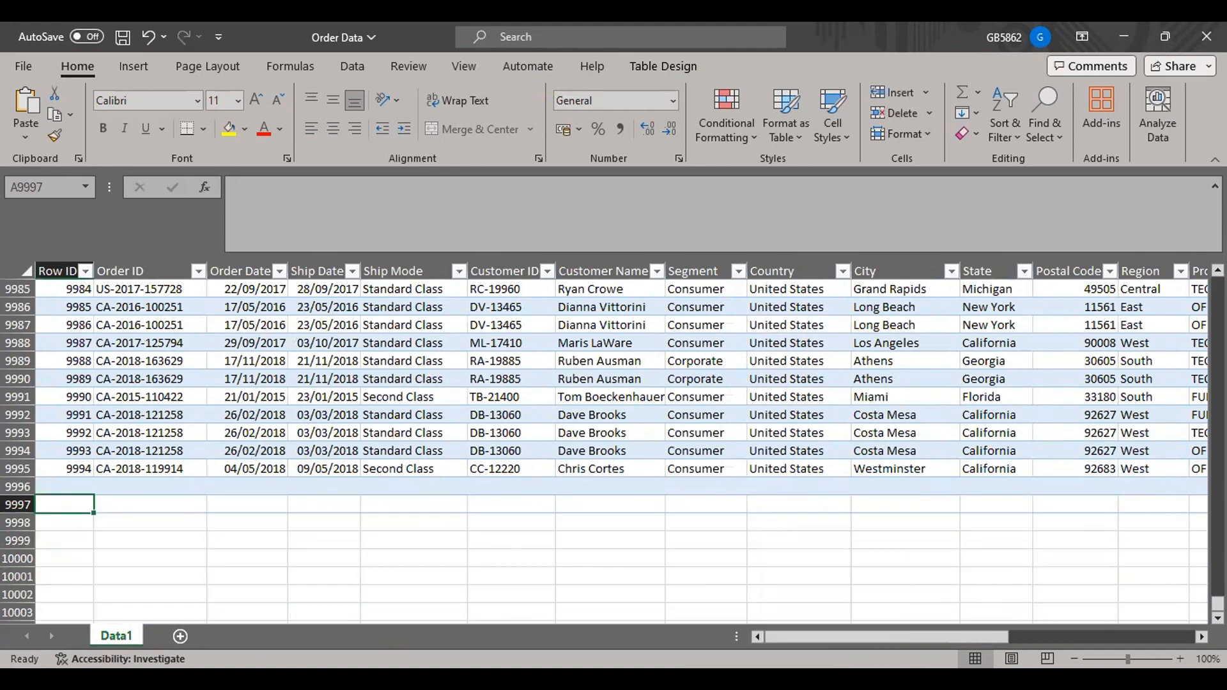
Examine the Order ID column and highlight the first order record across its fields through Sales.
left_click_drag(1217, 604, 1217, 286)
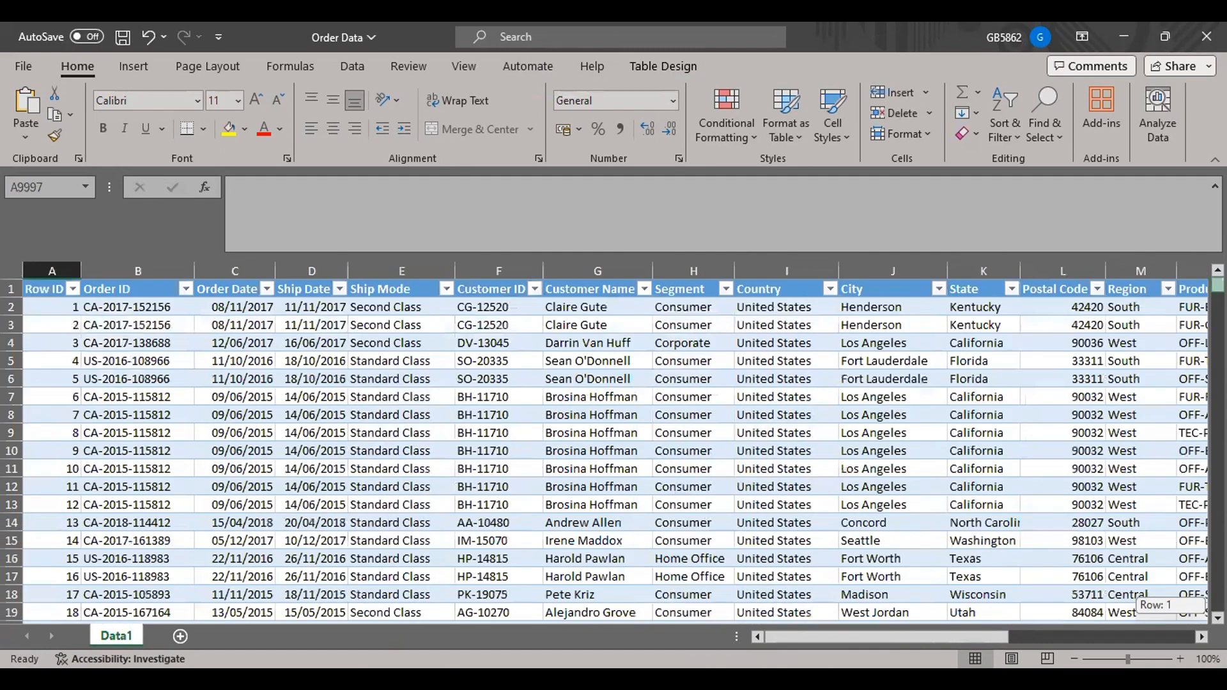
left_click(115, 270)
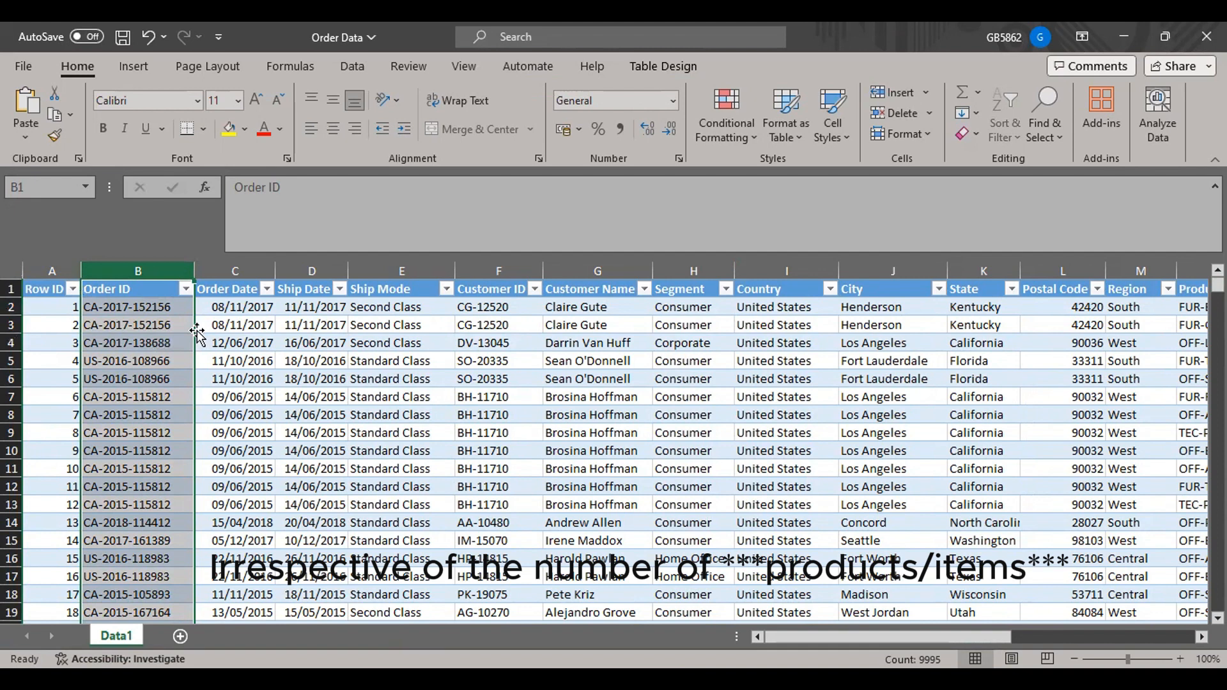
left_click(91, 304)
left_click(58, 306)
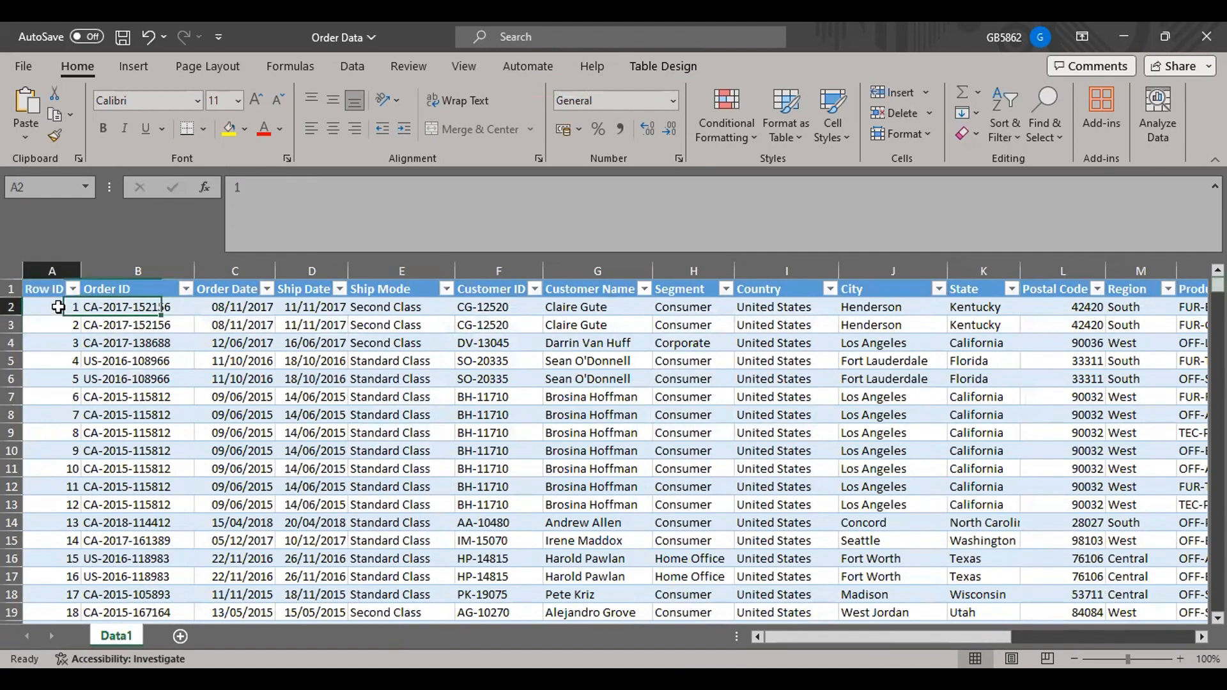
left_click_drag(58, 306, 1090, 272)
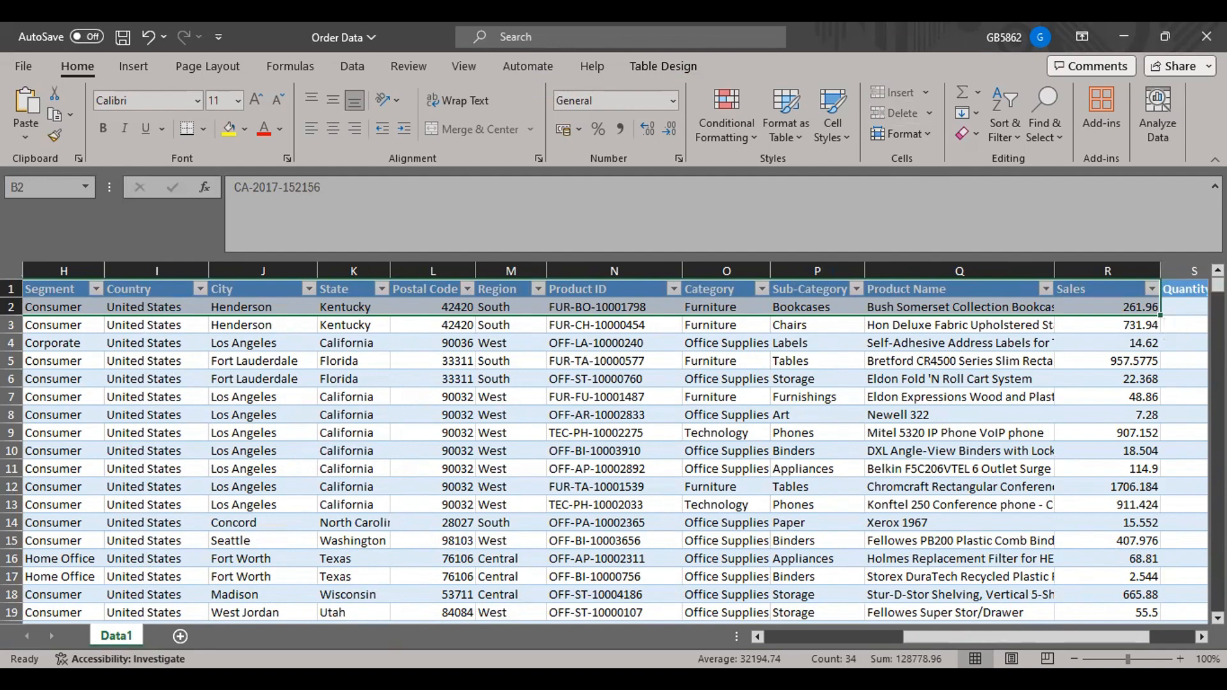
left_click_drag(906, 642, 713, 646)
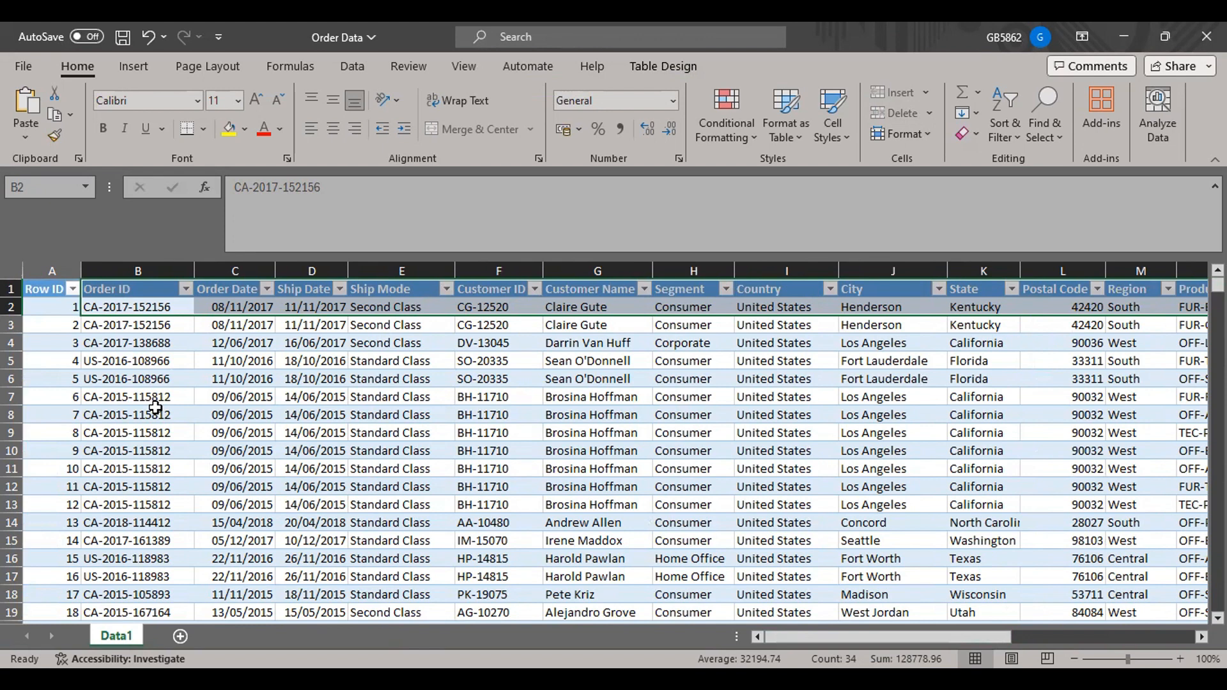
Compare the first two order records by highlighting their order dates and each row from Row ID past Customer Name.
left_click(250, 347)
left_click(251, 313)
left_click_drag(251, 313, 250, 319)
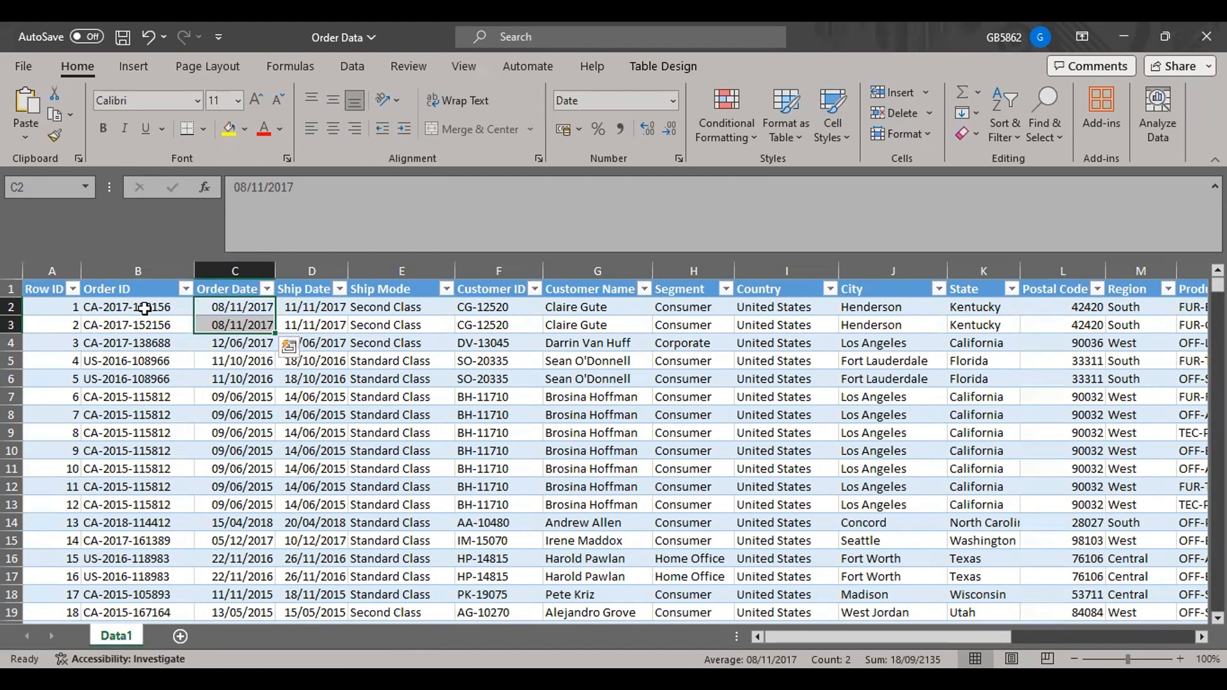
left_click_drag(146, 309, 434, 304)
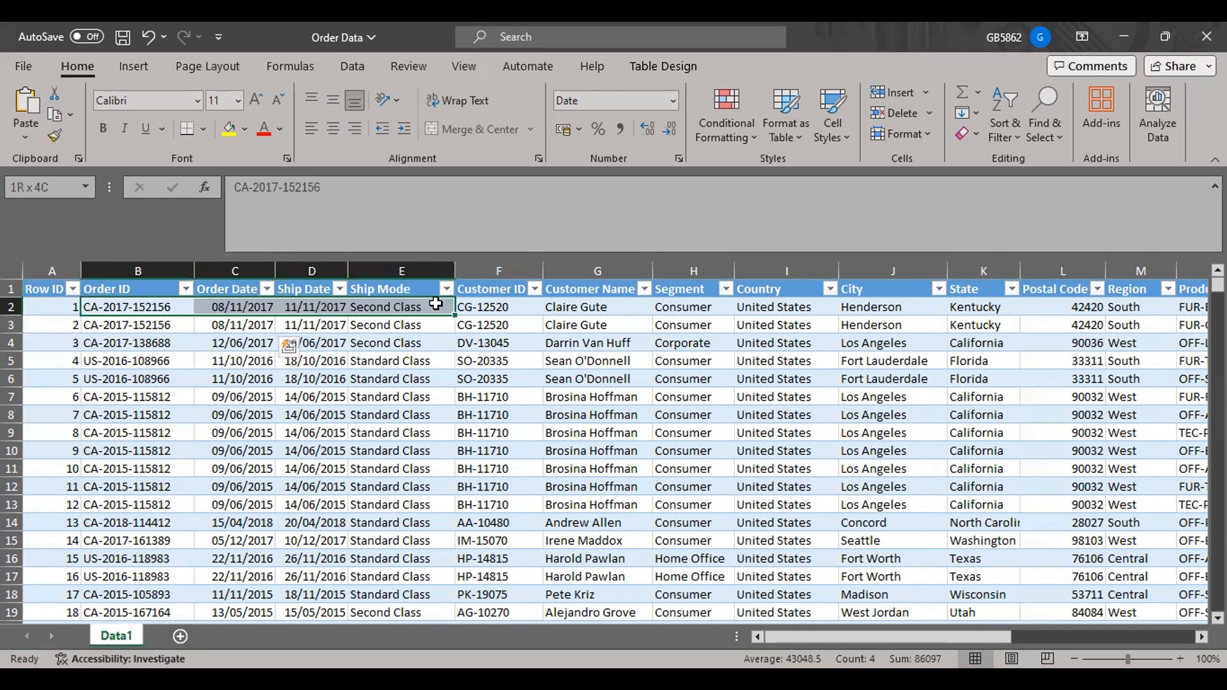
left_click_drag(56, 307, 654, 311)
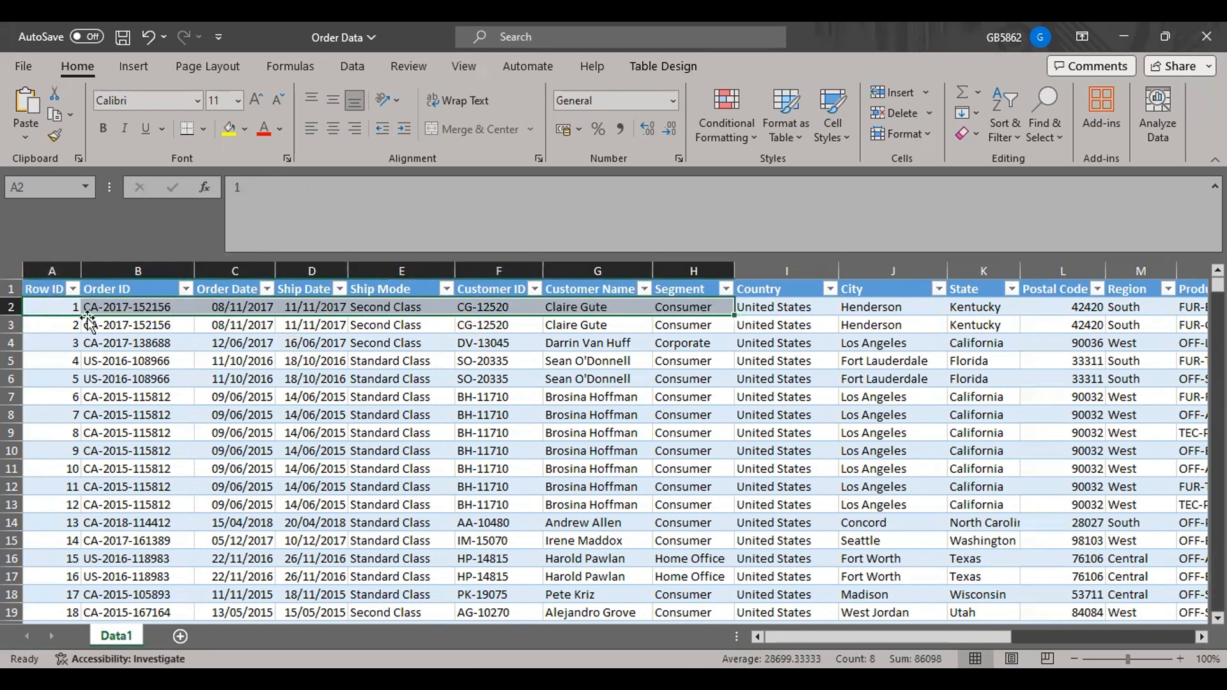
left_click_drag(60, 324, 567, 324)
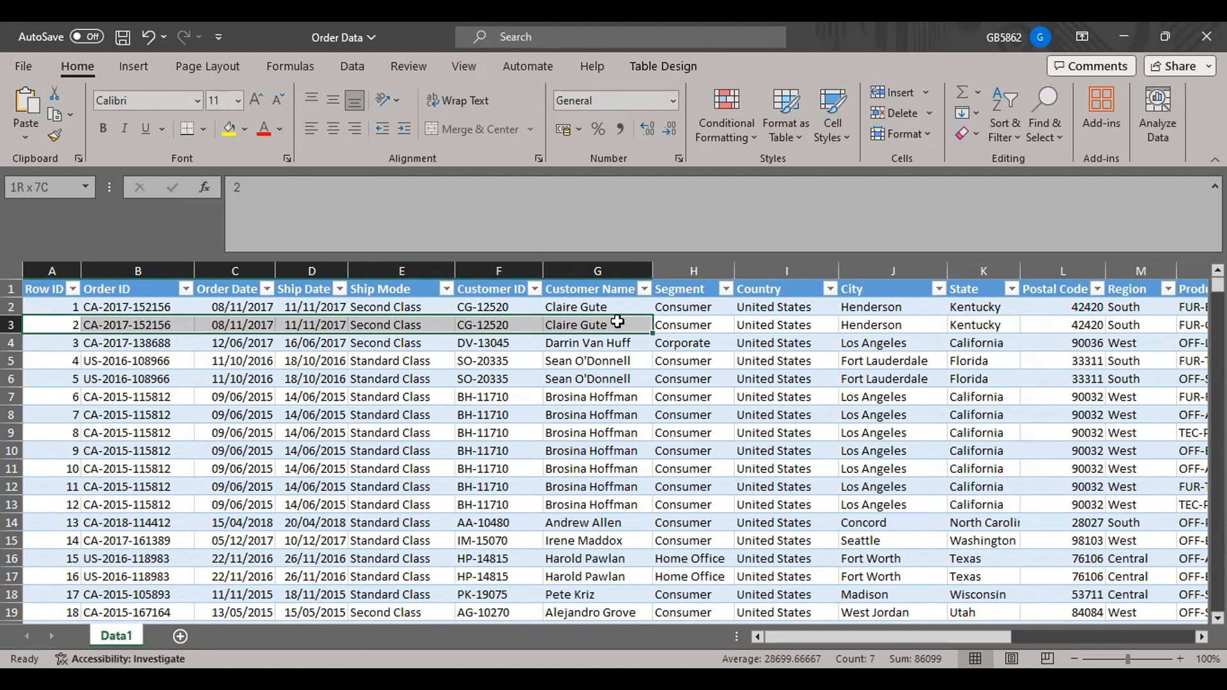
Compare the Order ID, Order Date and Ship Date values of the first two order records.
left_click_drag(158, 305, 155, 322)
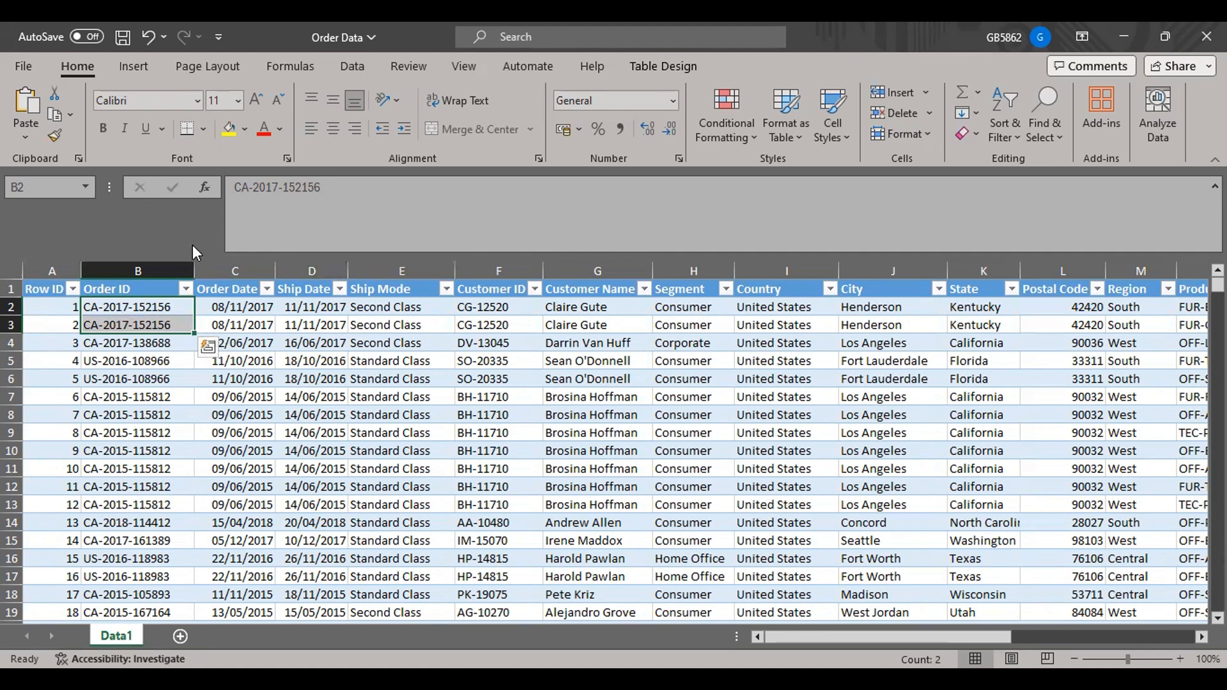
left_click(223, 309)
left_click_drag(223, 309, 222, 324)
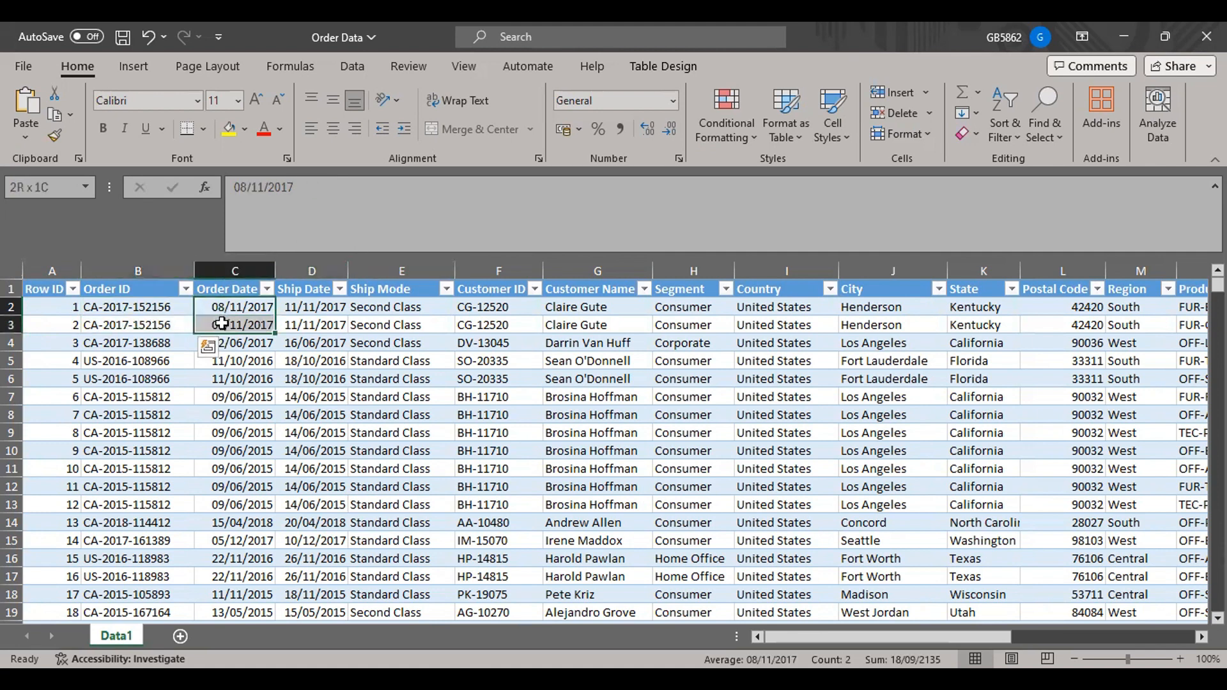
left_click(296, 310)
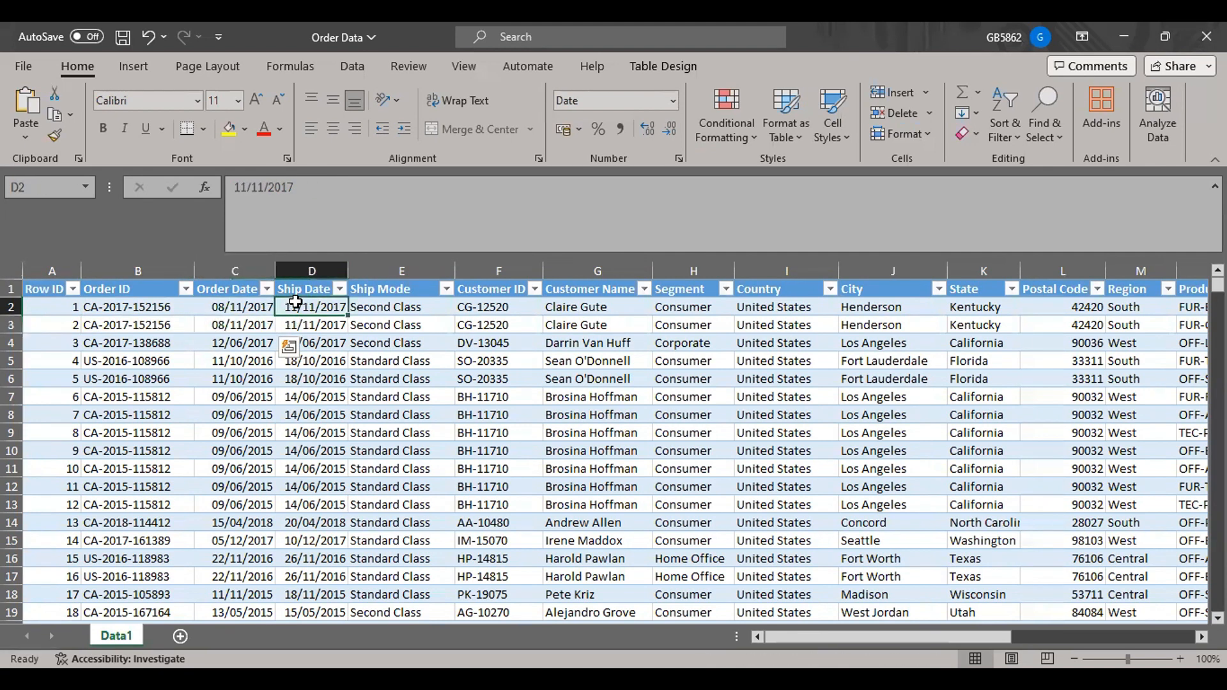
left_click_drag(296, 313, 296, 317)
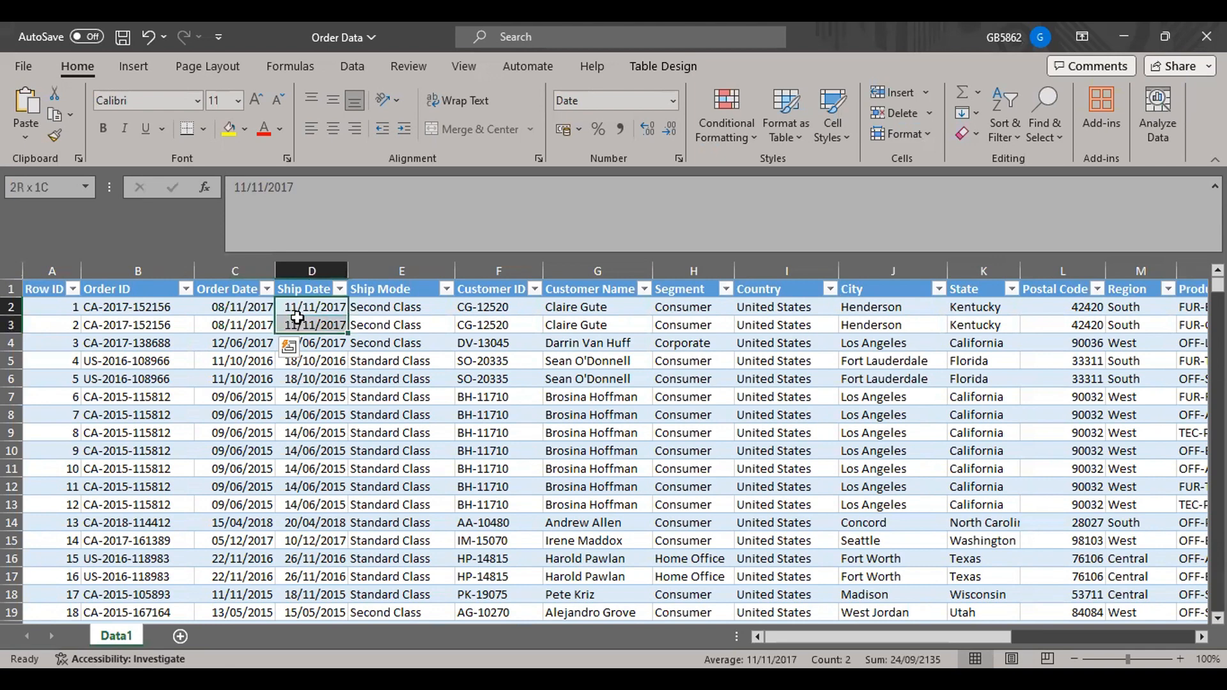
left_click(206, 303)
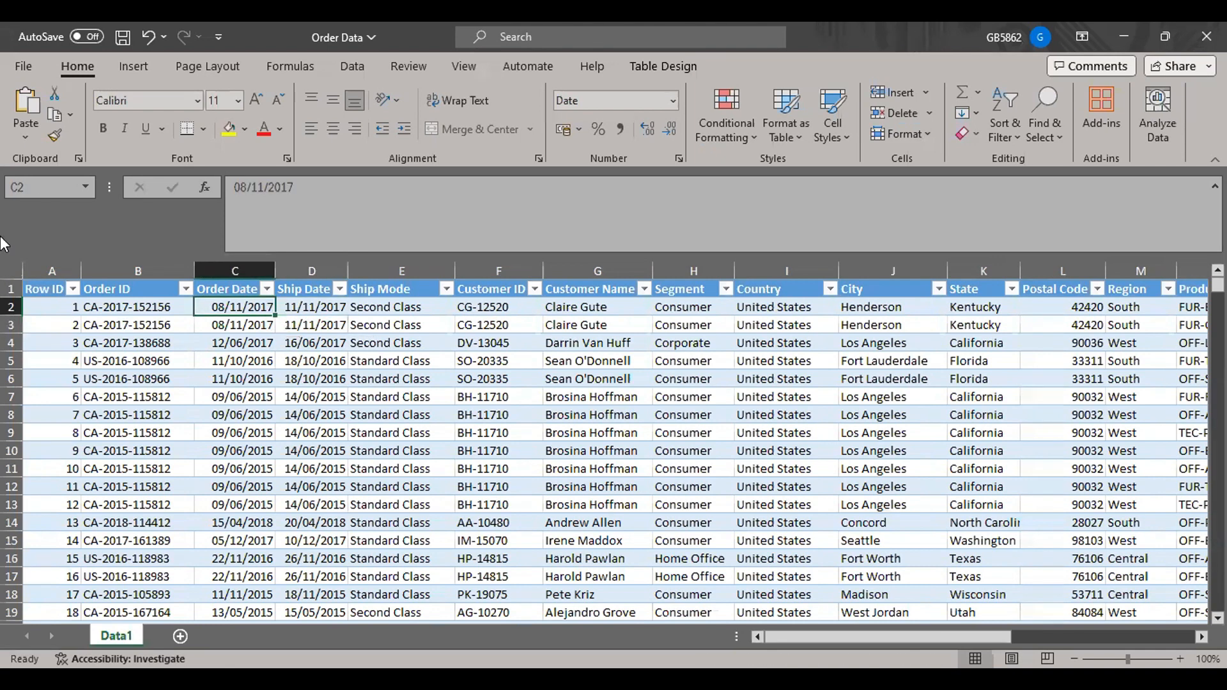
Examine the Ship Mode of the first two records and check which shipping modes its filter offers.
left_click_drag(428, 308, 430, 333)
left_click(446, 289)
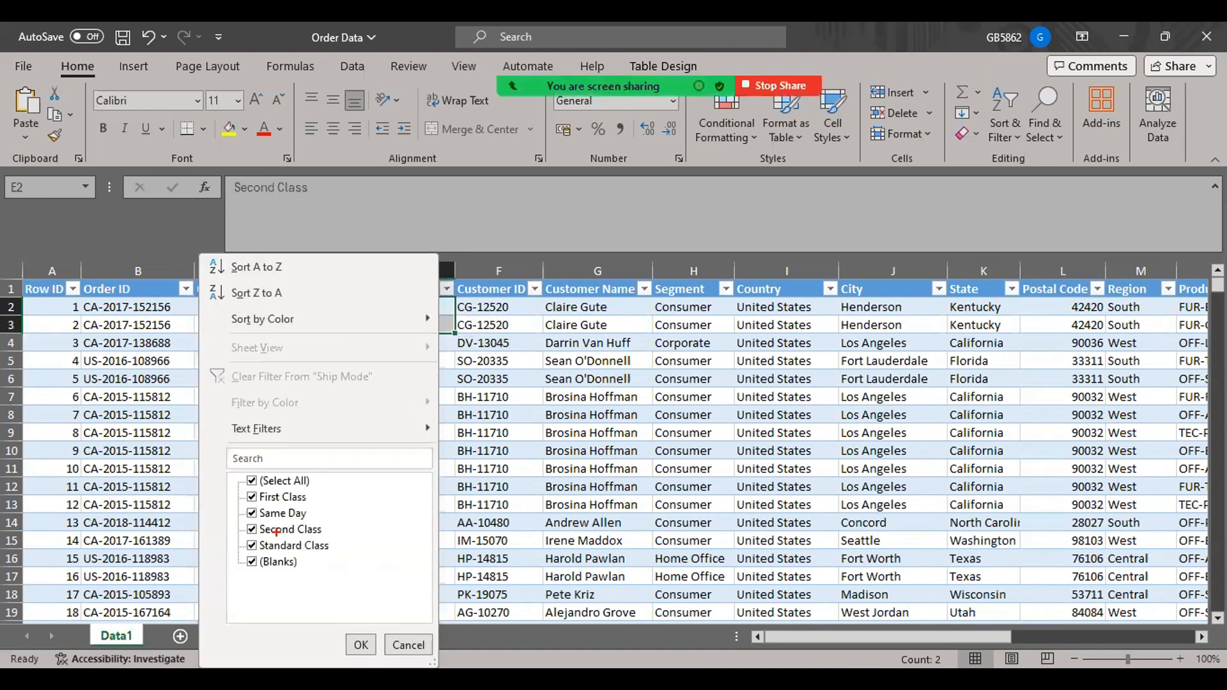
left_click_drag(216, 483, 371, 582)
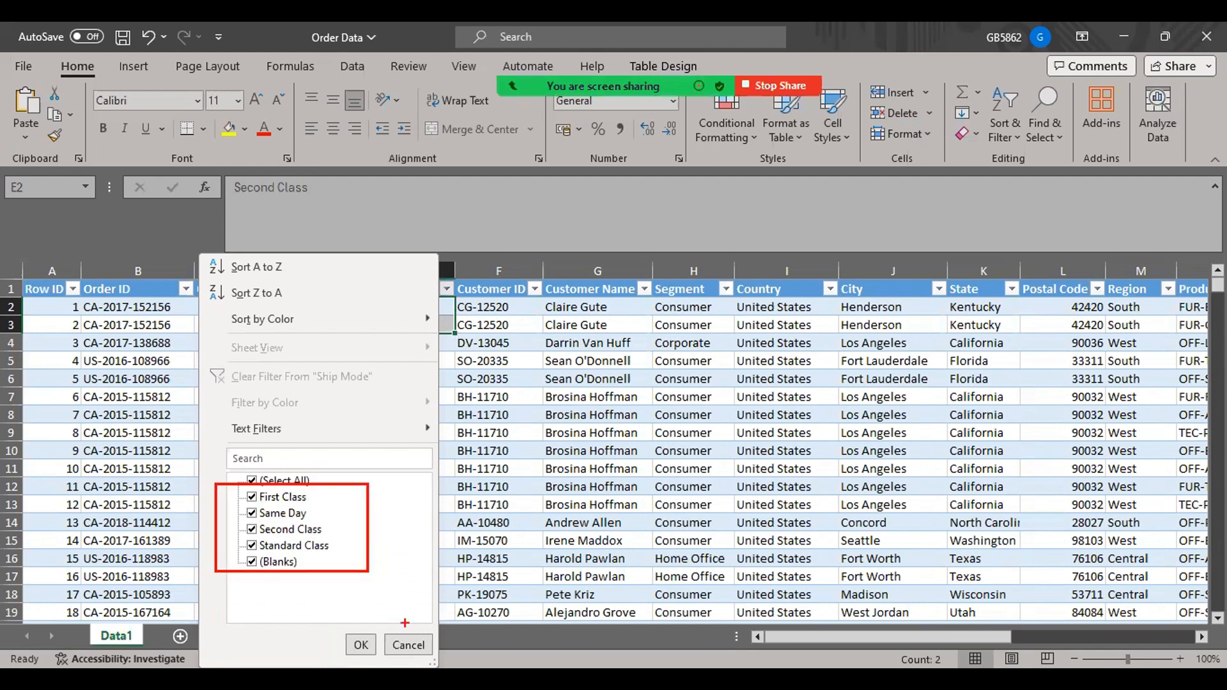
key("Escape")
left_click(418, 313)
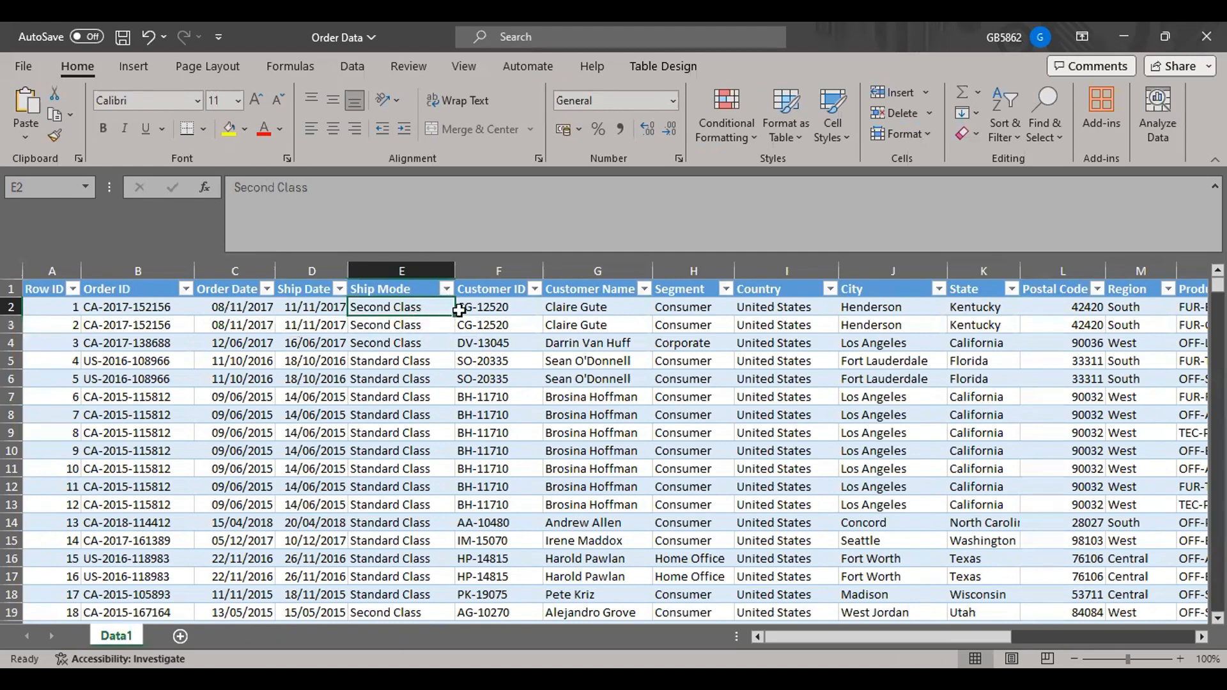
Compare the Customer ID and Customer Name values across the first three order records.
left_click_drag(516, 311, 515, 326)
left_click(515, 312)
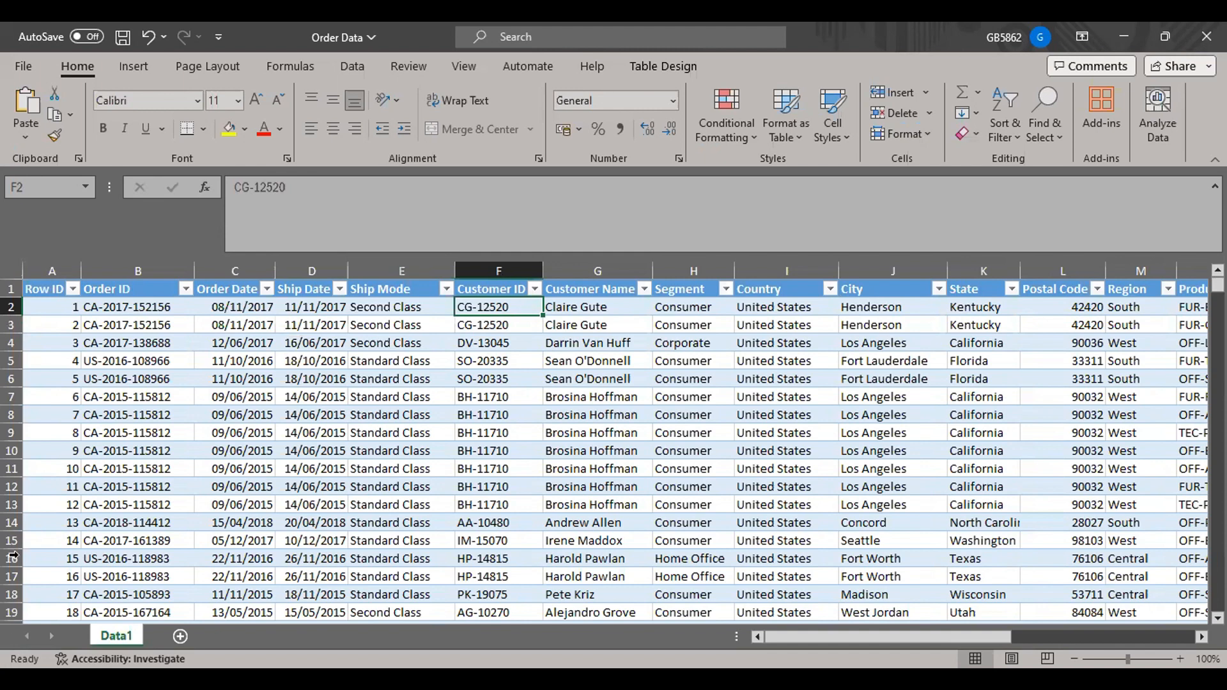
left_click(513, 339)
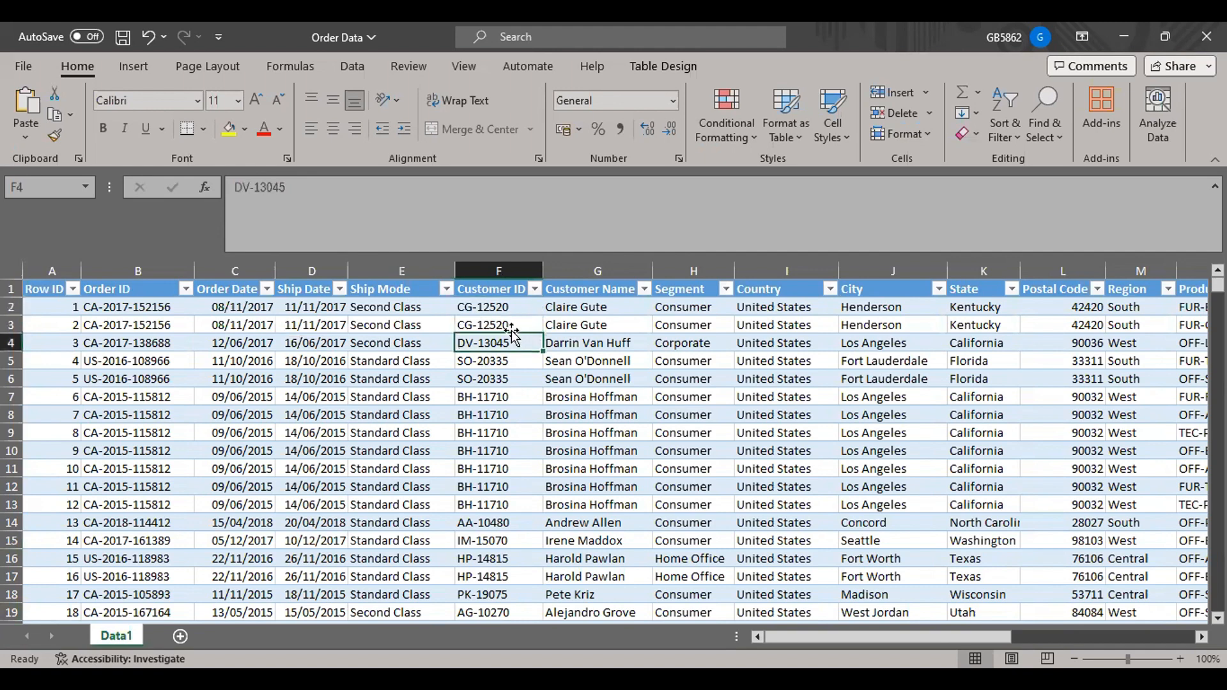
left_click_drag(505, 309, 635, 326)
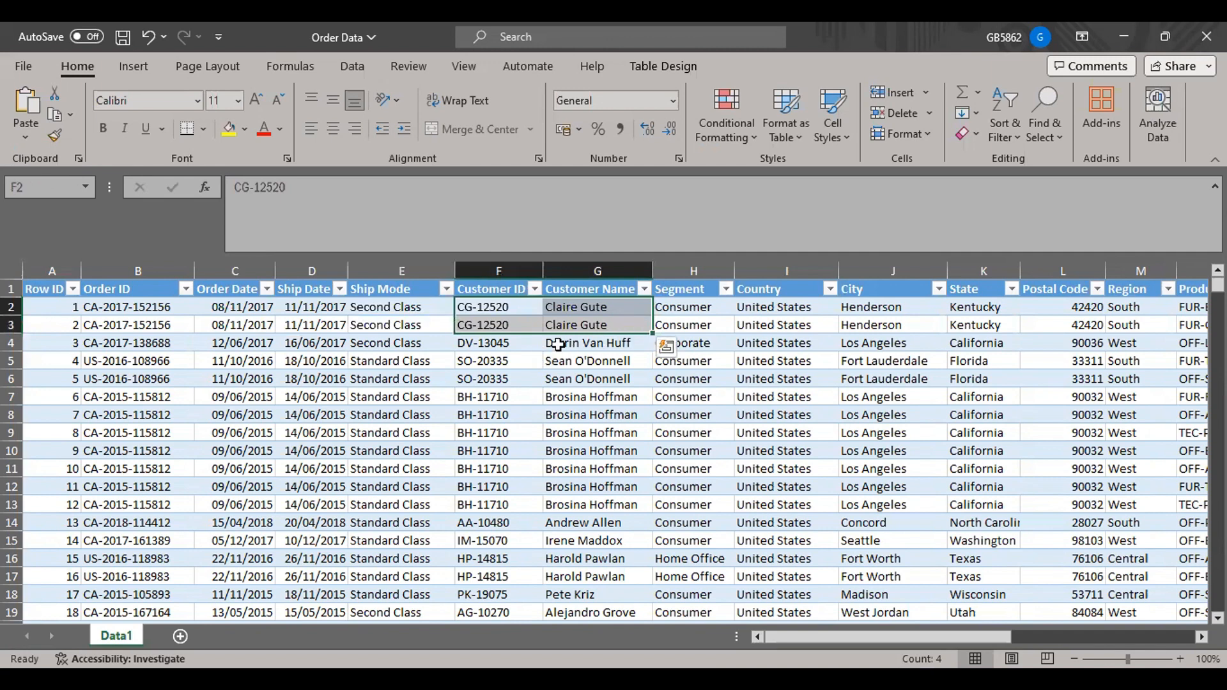
left_click_drag(502, 308, 610, 337)
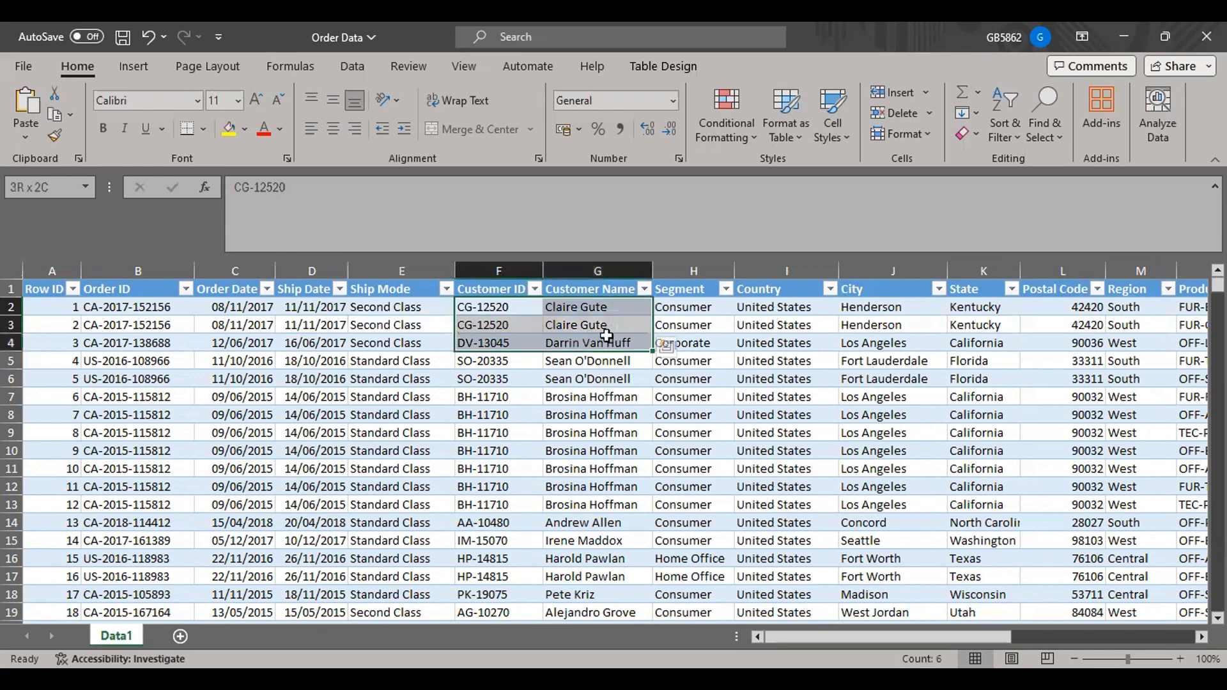
Check which values the Segment and Country filters offer, leaving both columns unfiltered.
left_click(693, 317)
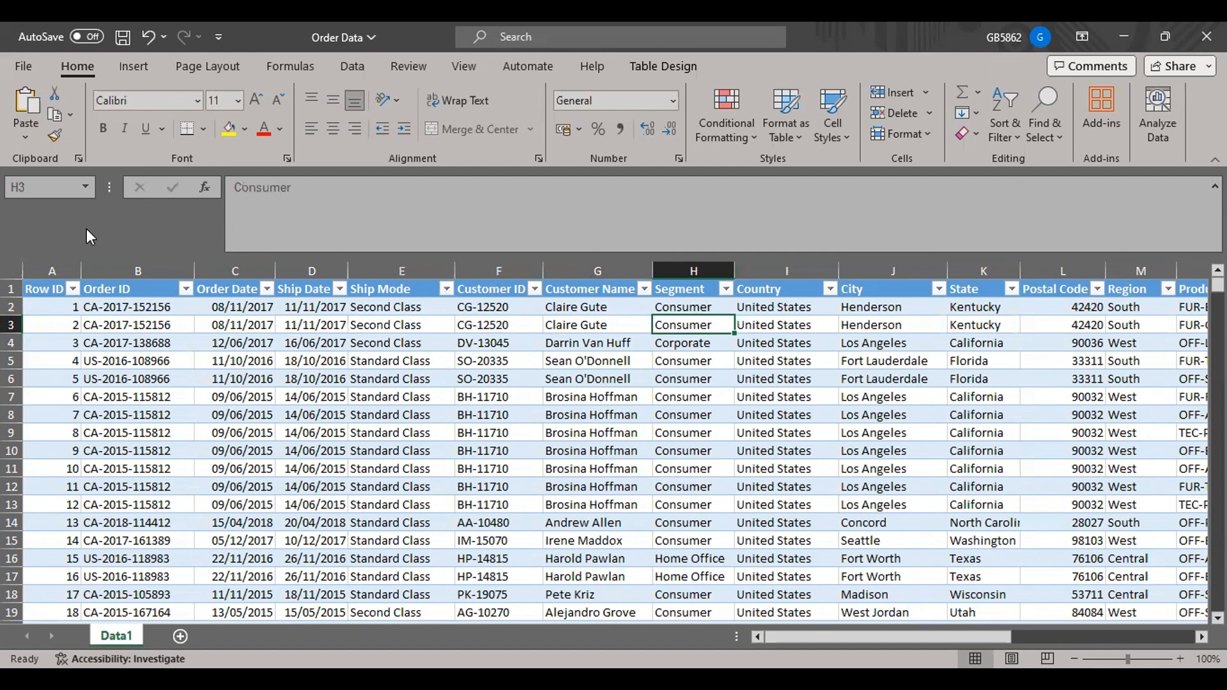
left_click(727, 289)
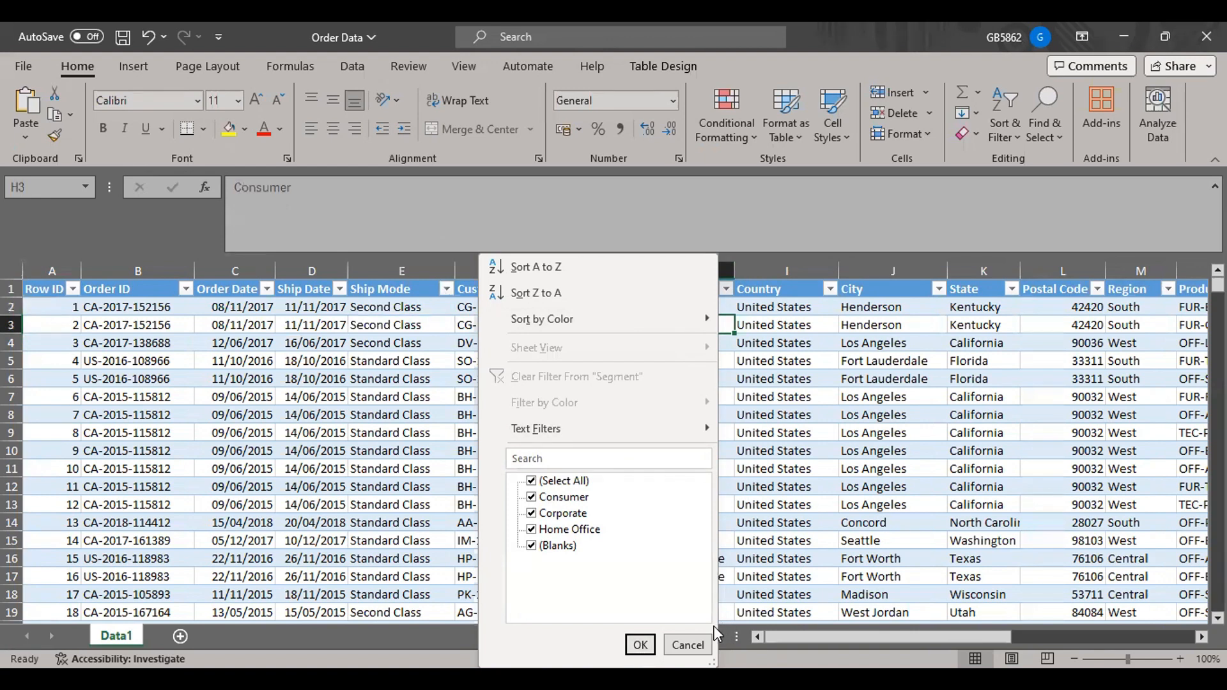
left_click(687, 647)
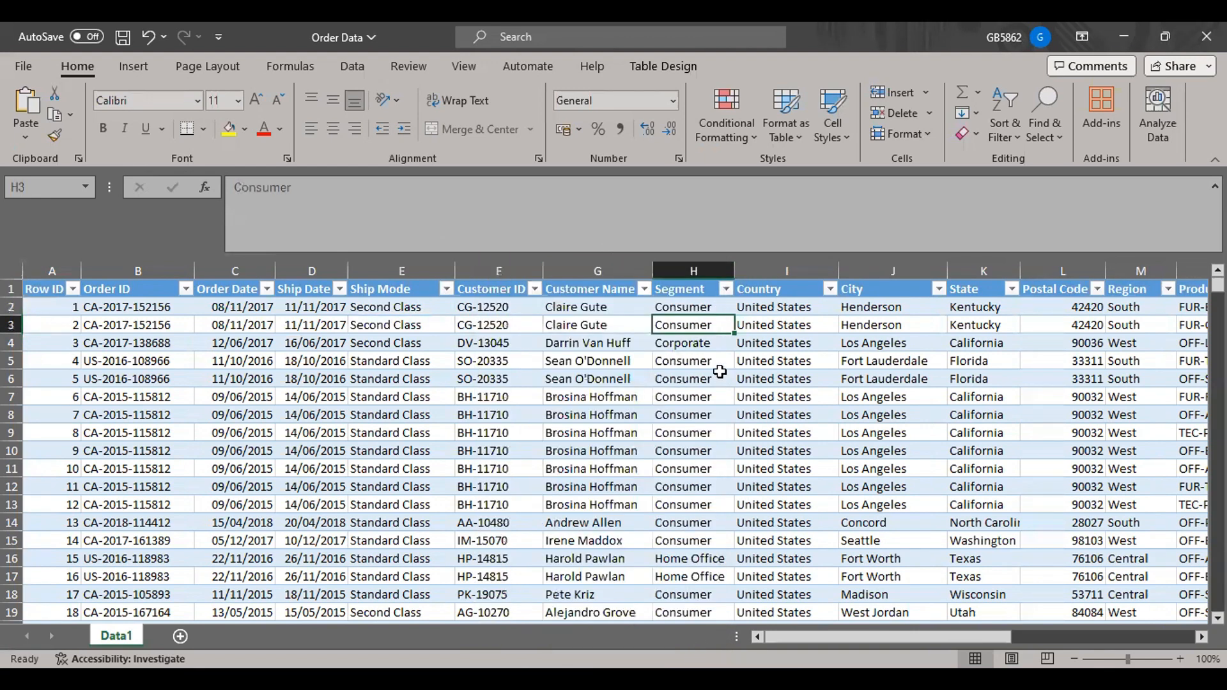
left_click(828, 291)
left_click(828, 291)
Examine the City, State and Postal Code of the first order record.
left_click(863, 312)
left_click_drag(863, 313, 910, 298)
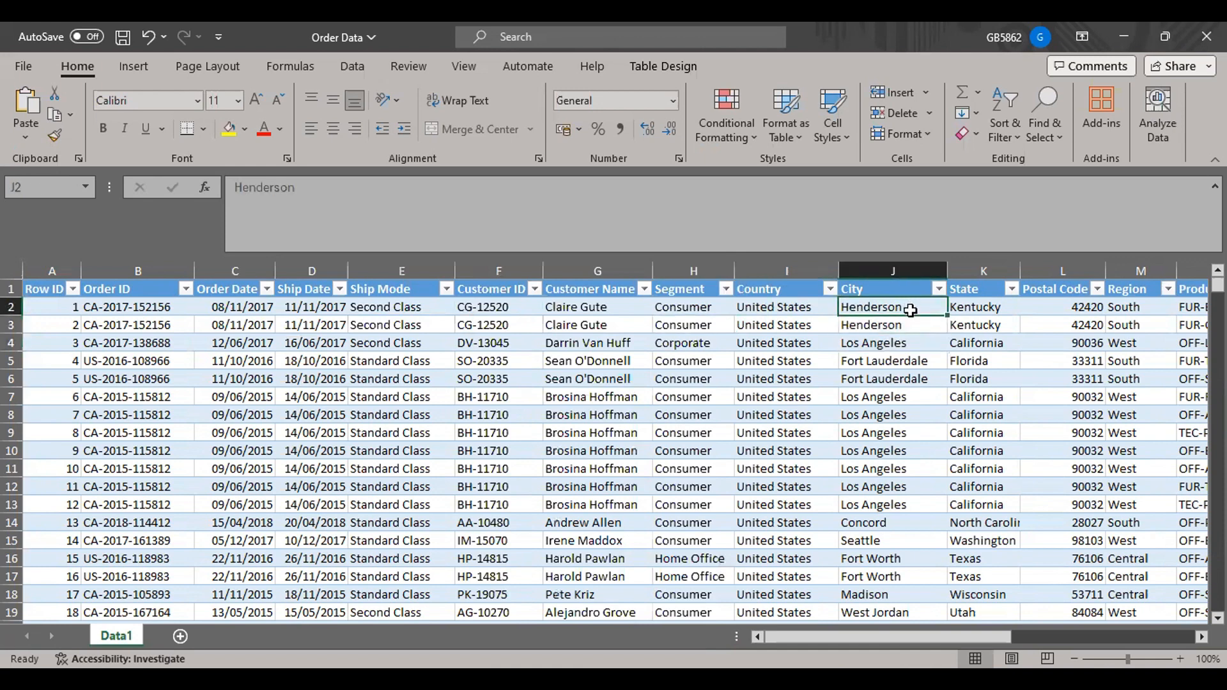
left_click_drag(912, 312, 920, 310)
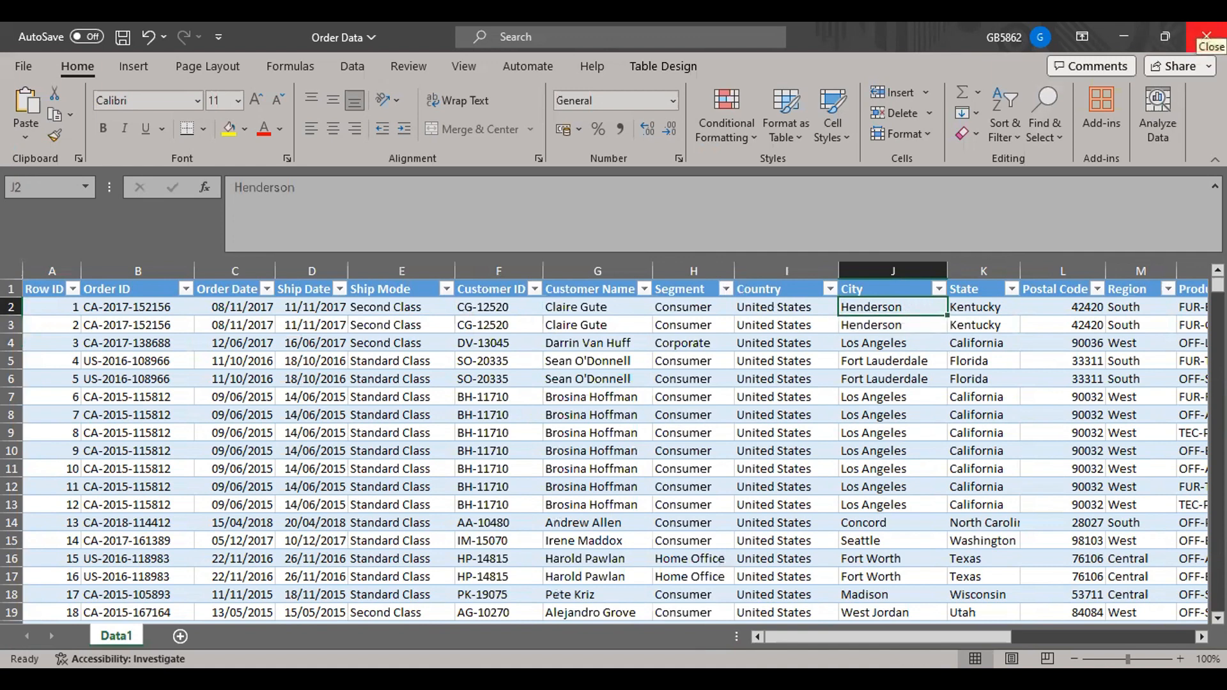
left_click(978, 313)
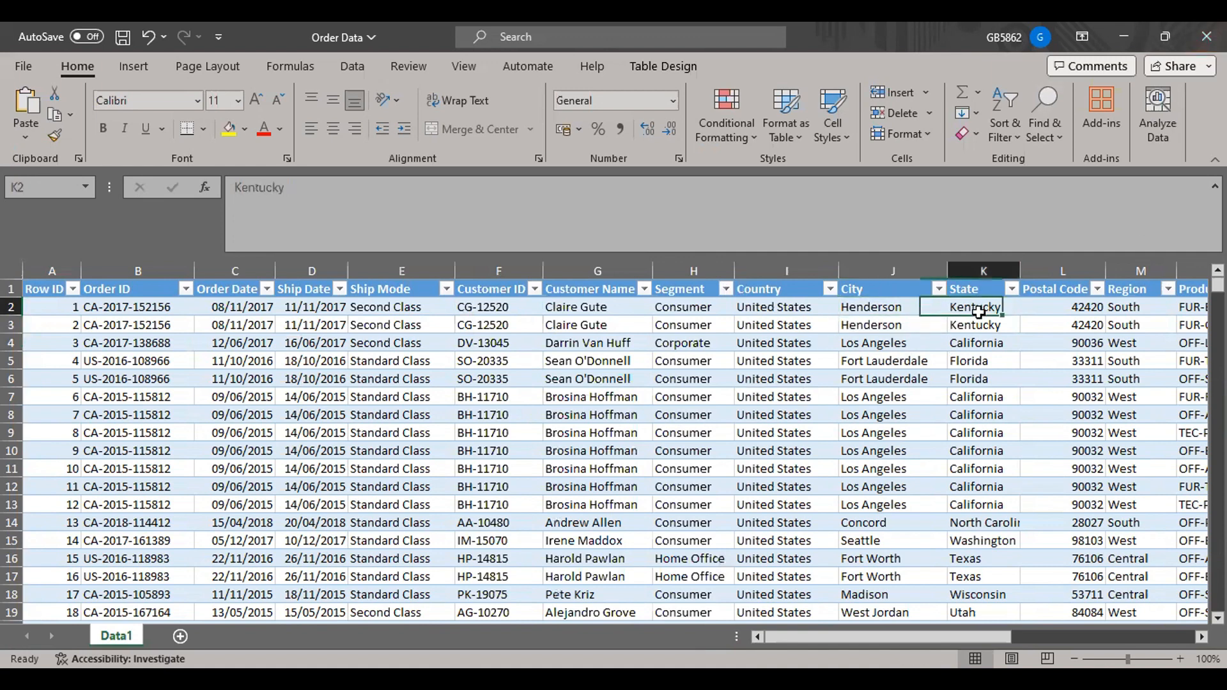
left_click(1076, 300)
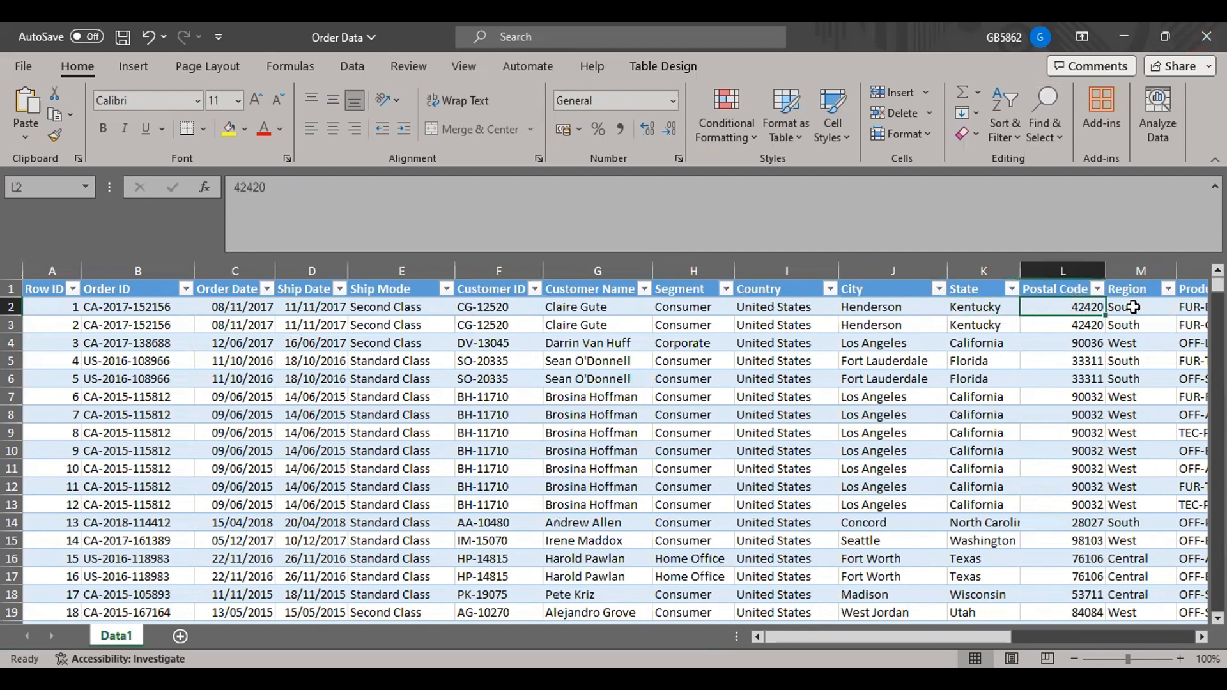
Check which values the Region filter offers and examine the Region and Product ID of the first records.
left_click_drag(965, 636, 1057, 637)
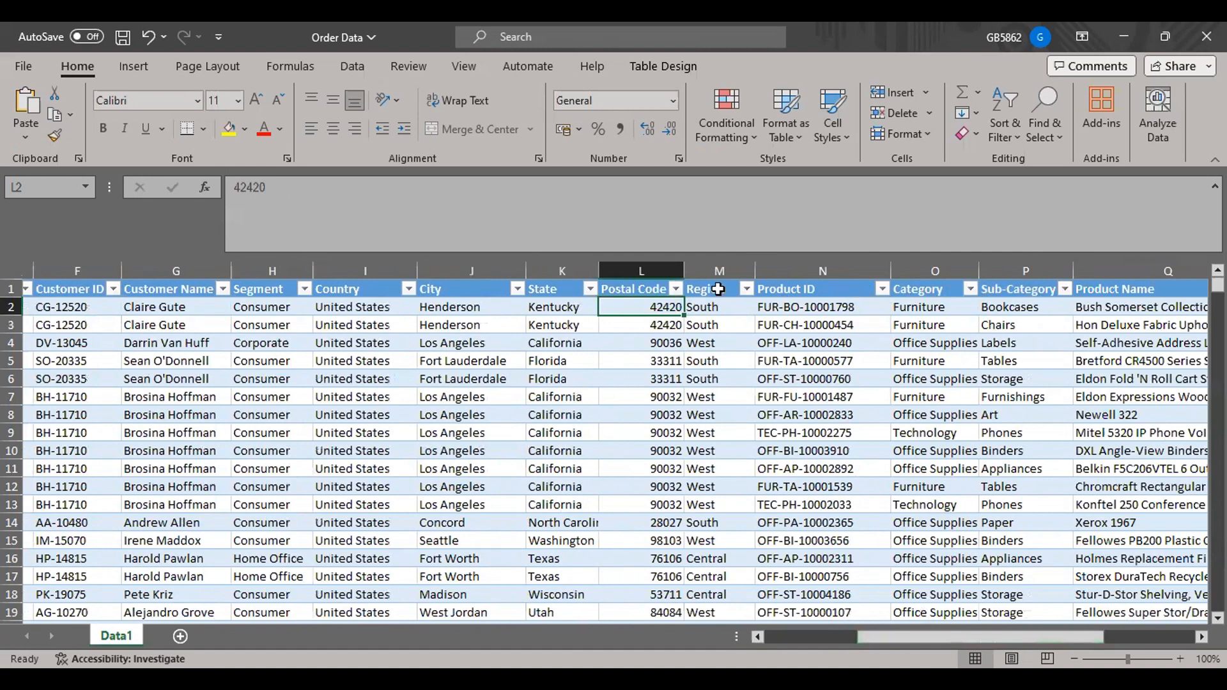
left_click(746, 290)
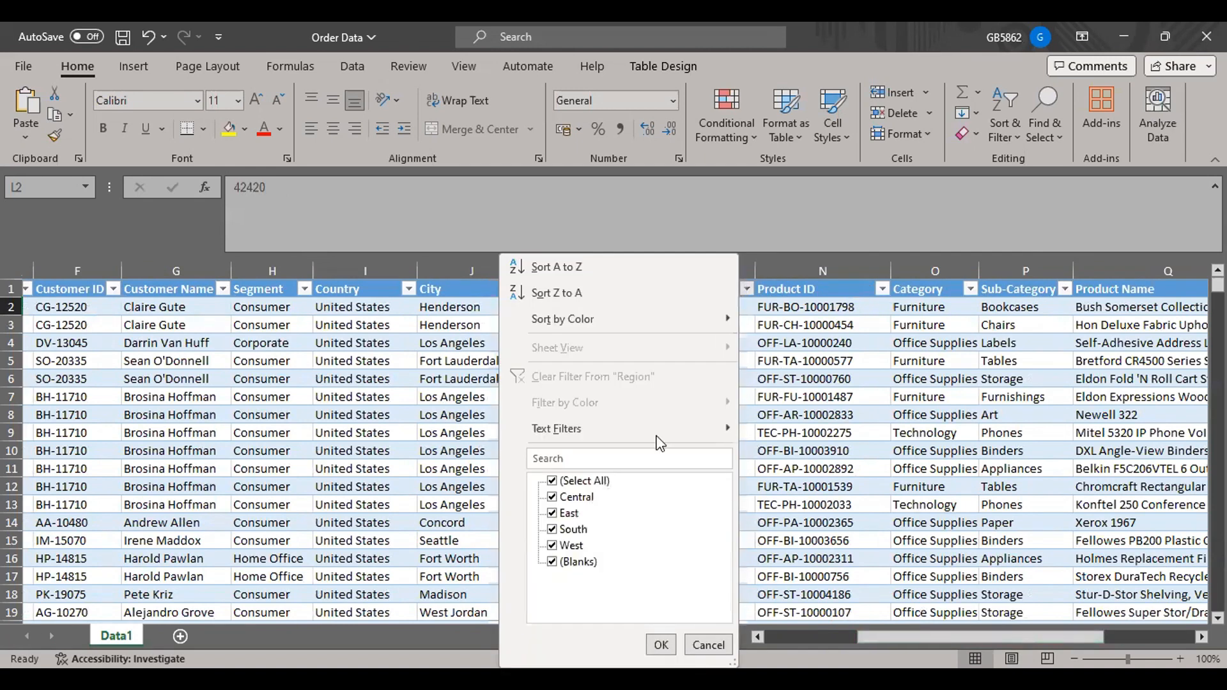
left_click(708, 644)
left_click_drag(710, 309, 720, 324)
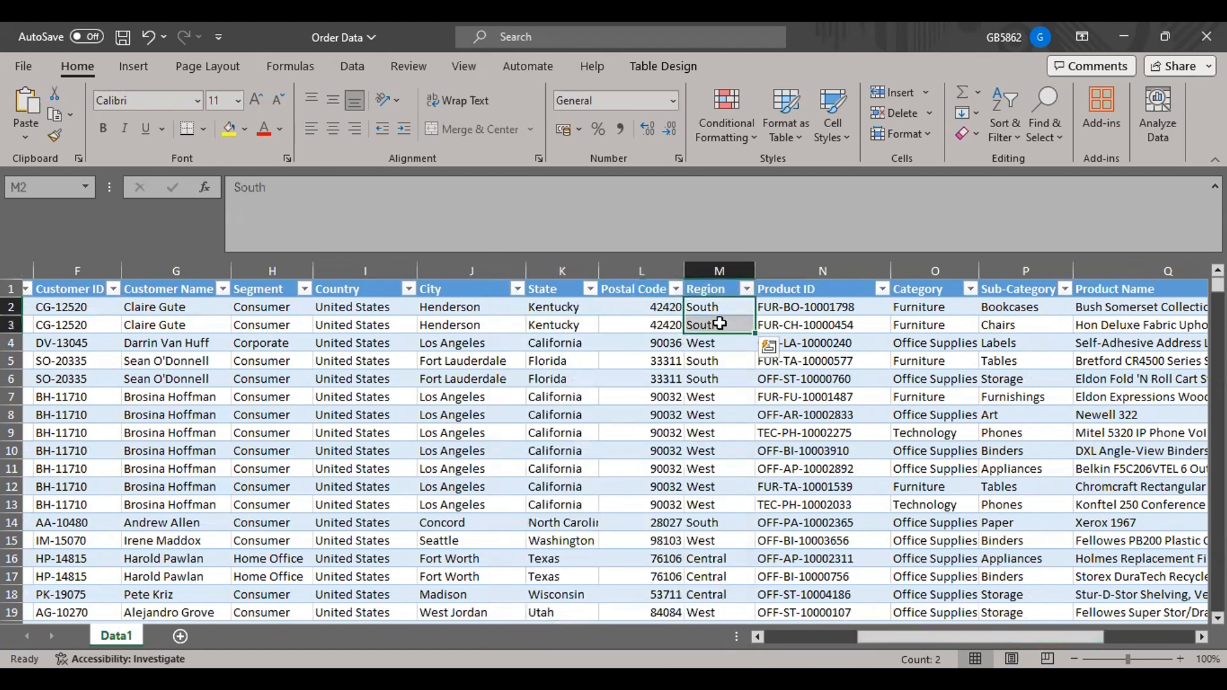
left_click(815, 305)
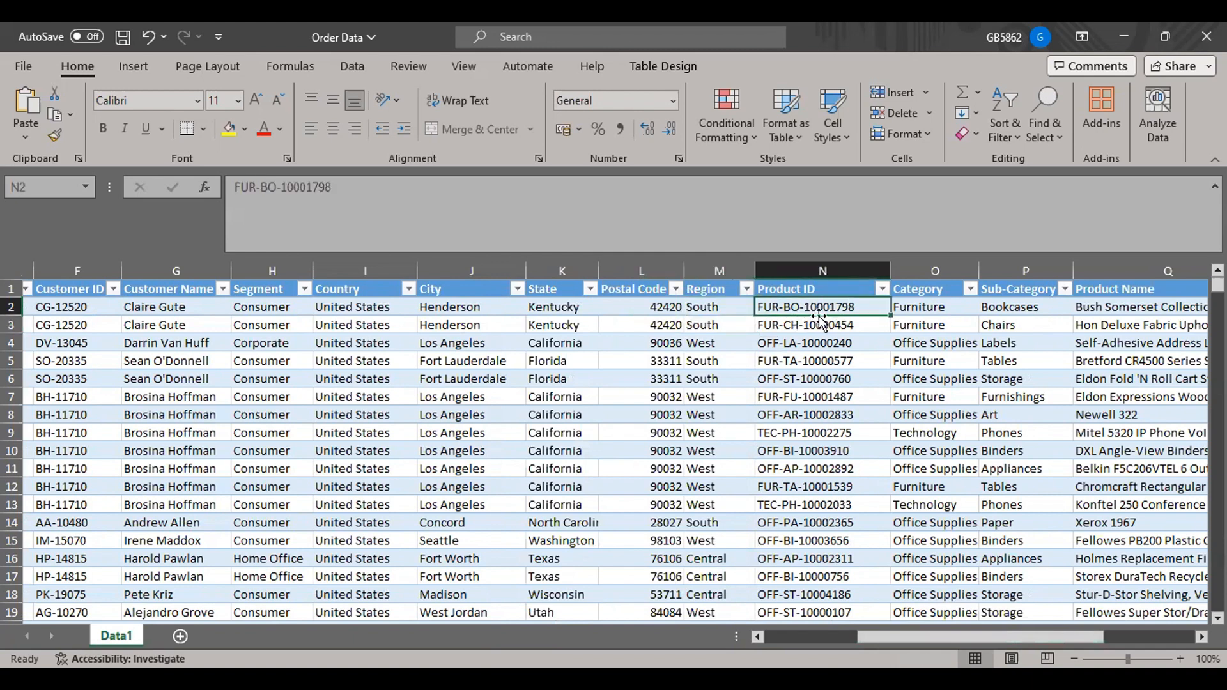
Examine the third record's Product ID, the values the Category filter offers, and the first record's Category.
left_click(856, 338)
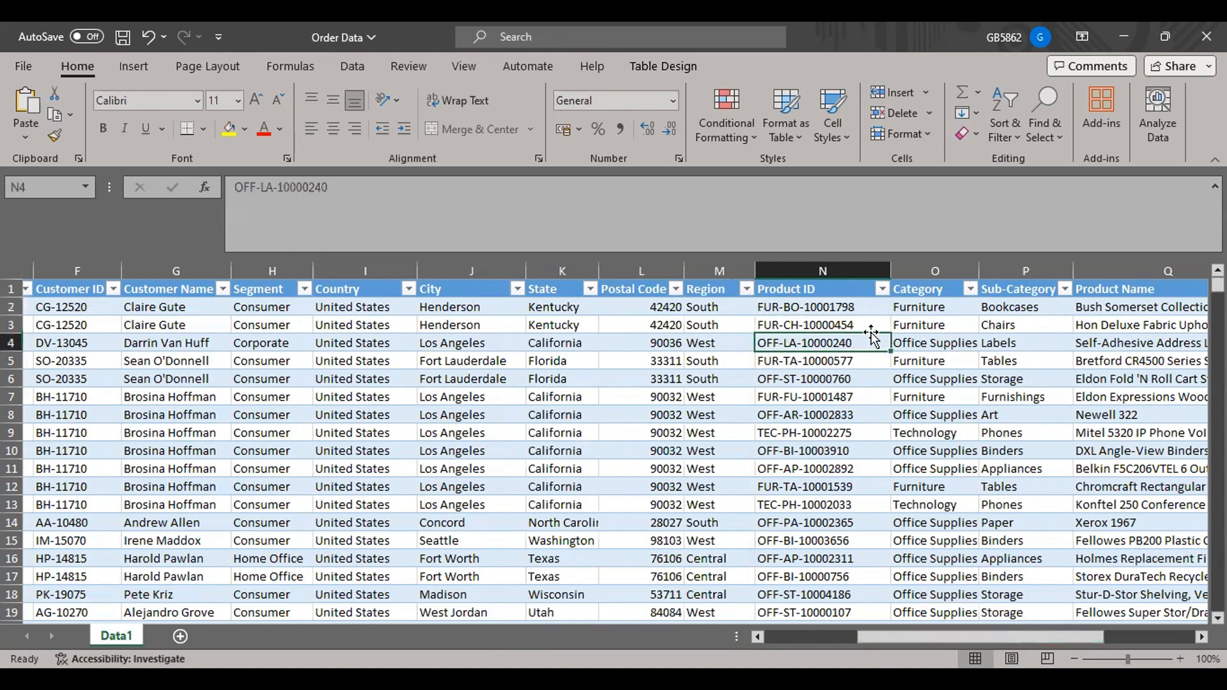
left_click(972, 292)
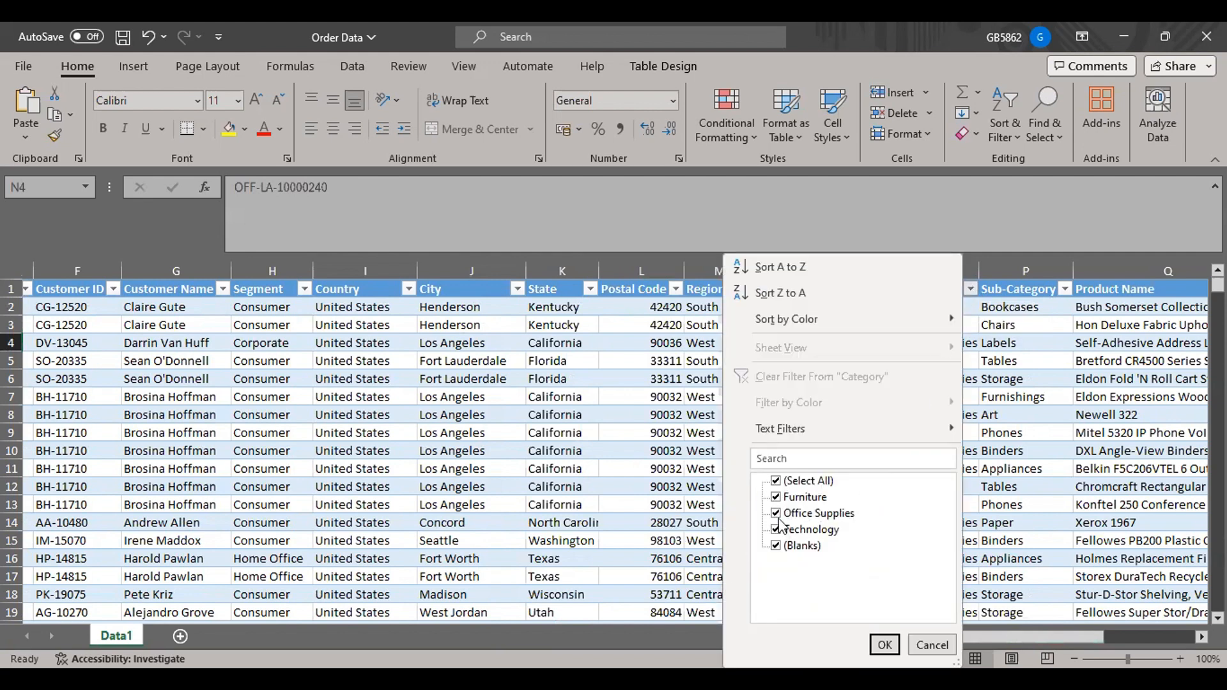
left_click(940, 645)
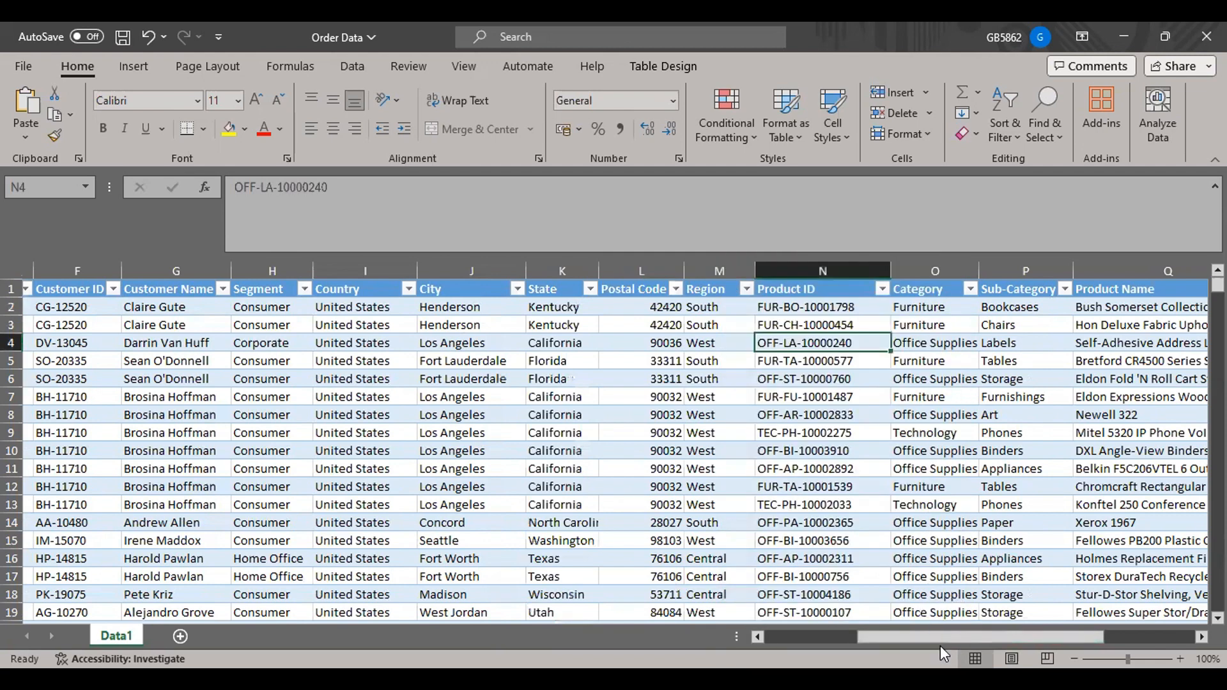
mouse_move(711, 679)
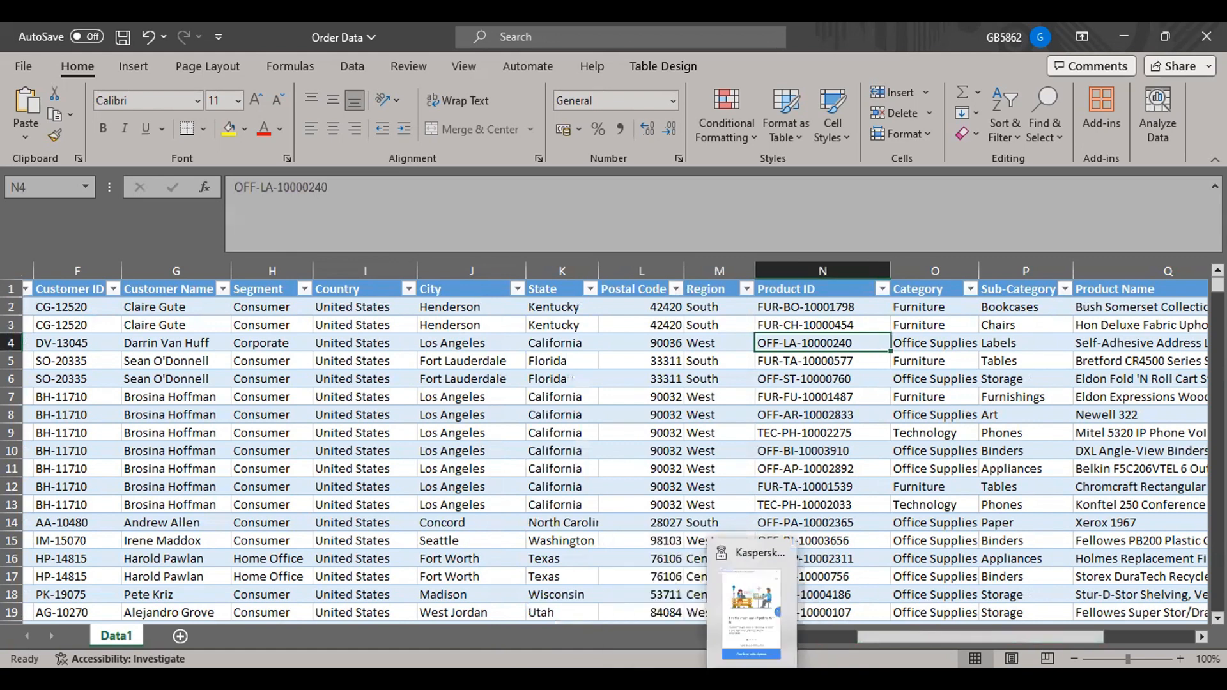
mouse_move(672, 679)
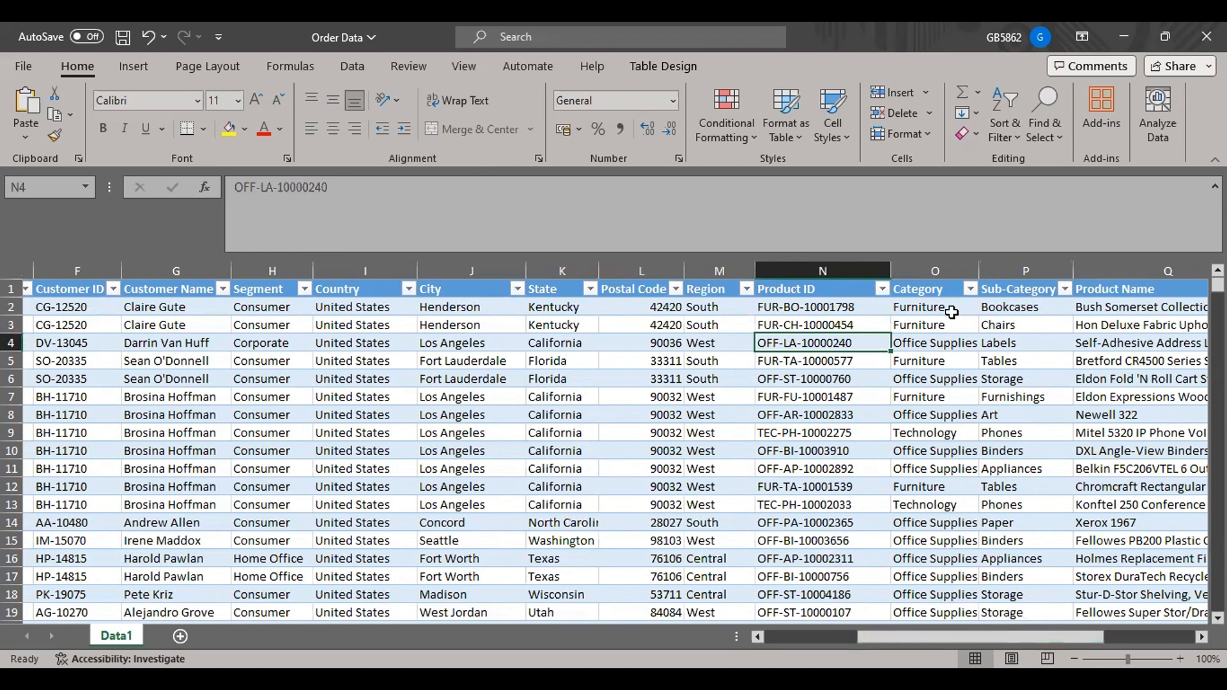
left_click(952, 312)
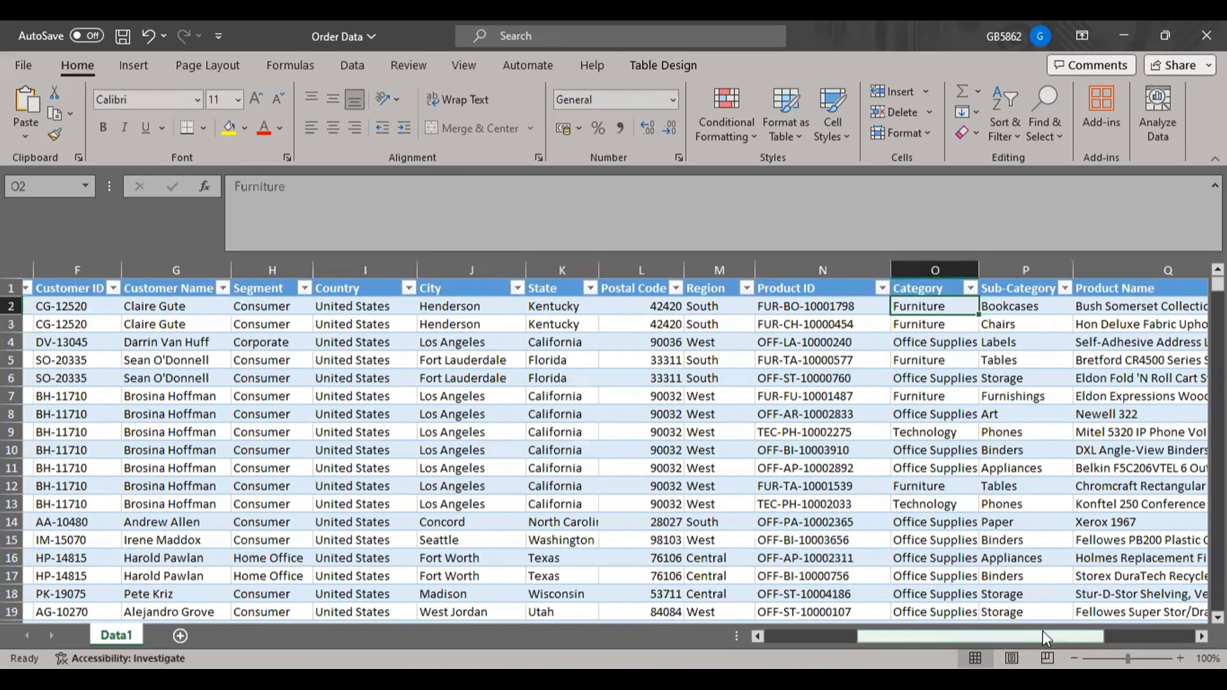
Check which values the Product Name and Sub-Category filters offer, leaving both columns unfiltered.
left_click_drag(975, 636, 1047, 637)
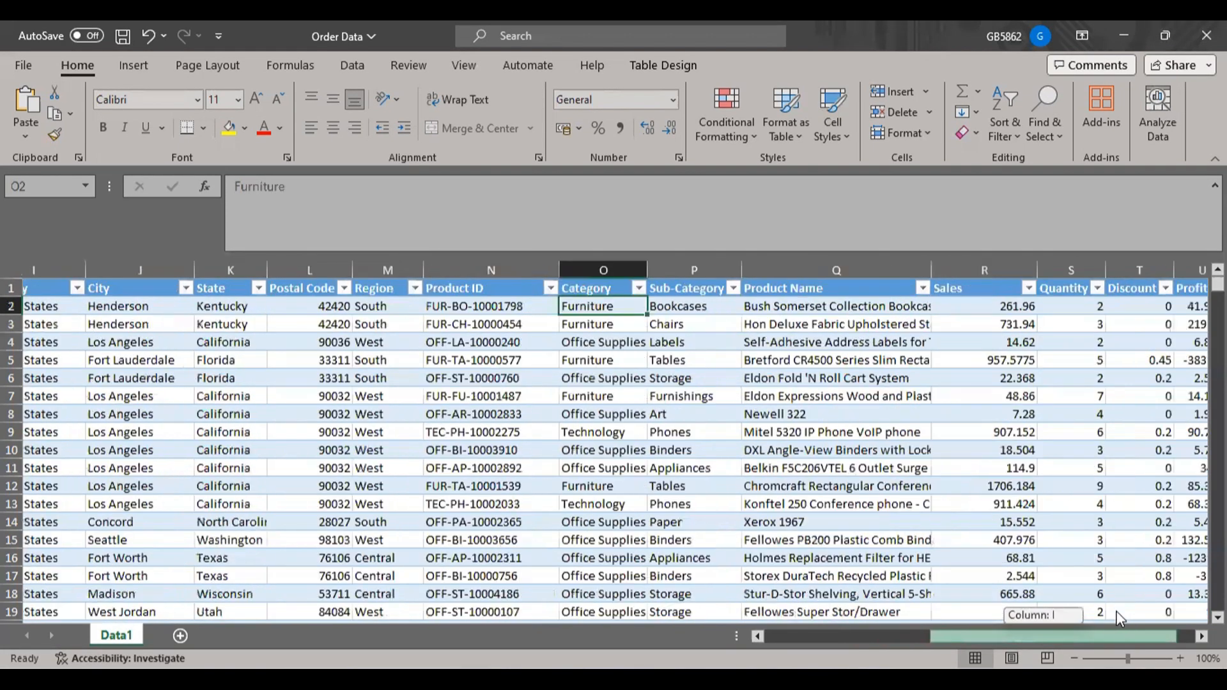
left_click(923, 289)
left_click_drag(906, 501, 906, 447)
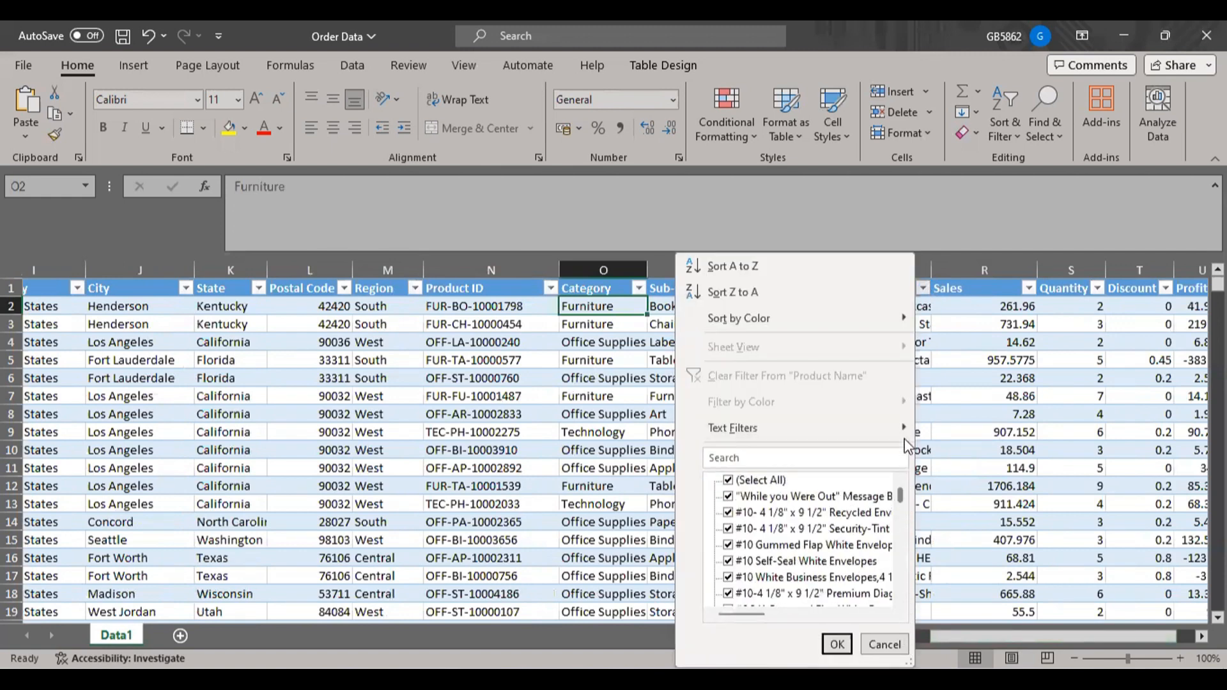
left_click(884, 644)
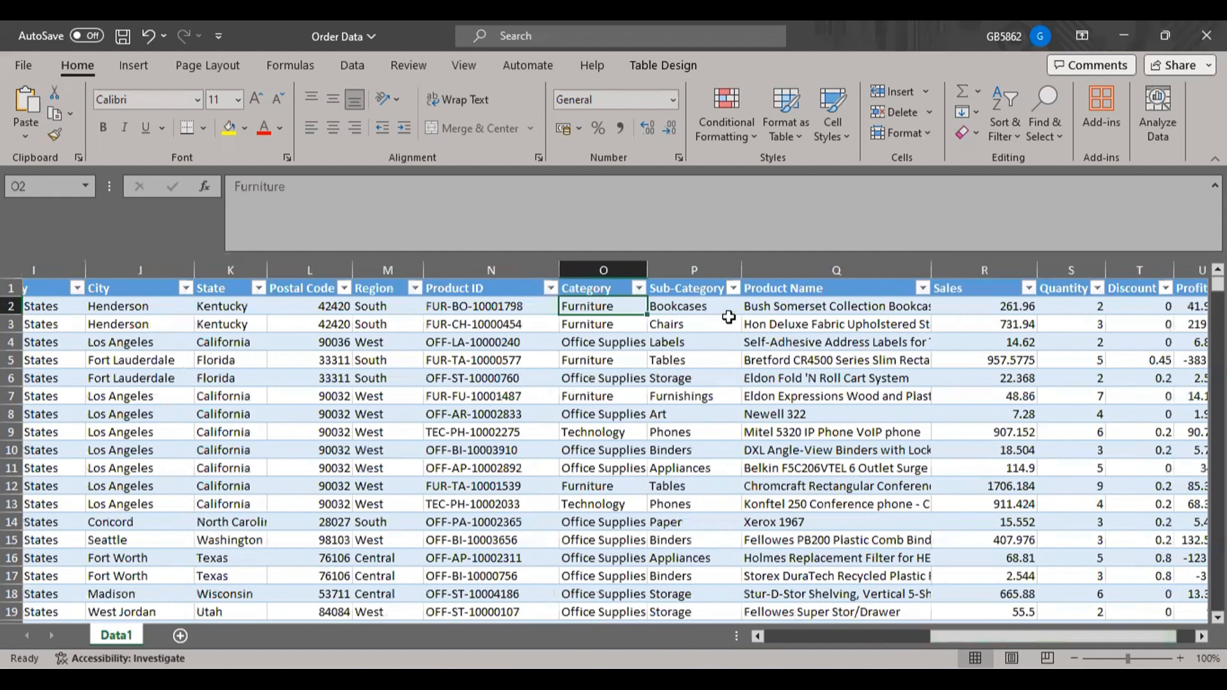
left_click(733, 289)
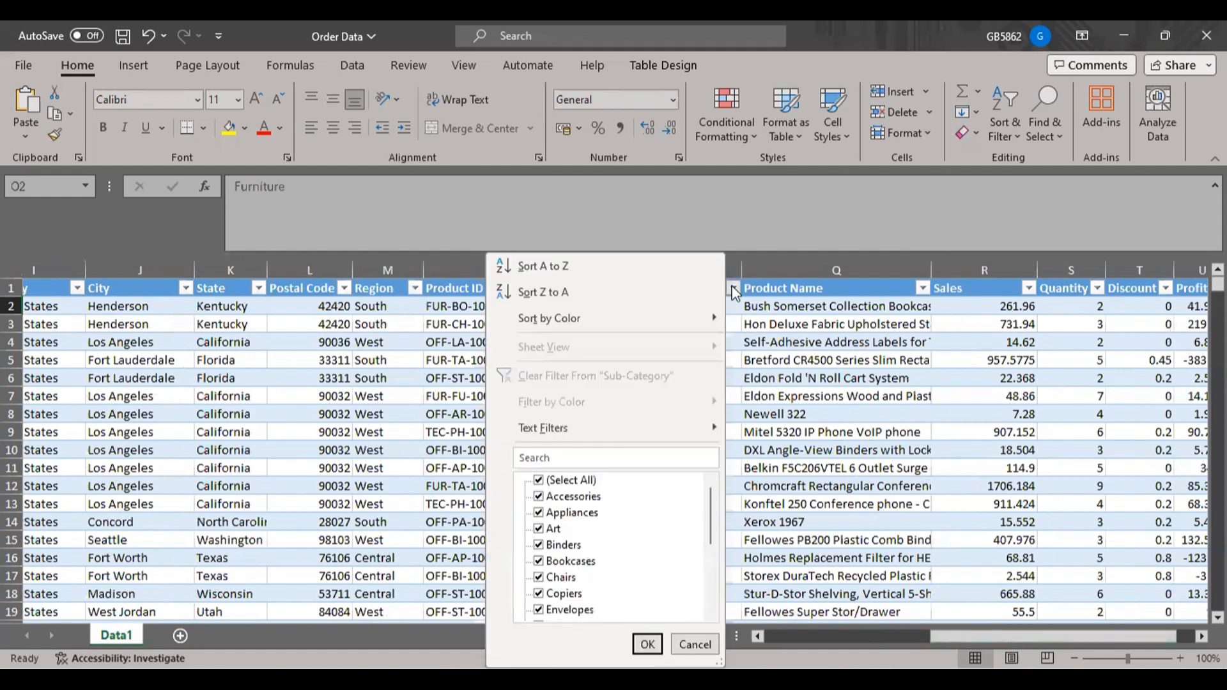
left_click(807, 387)
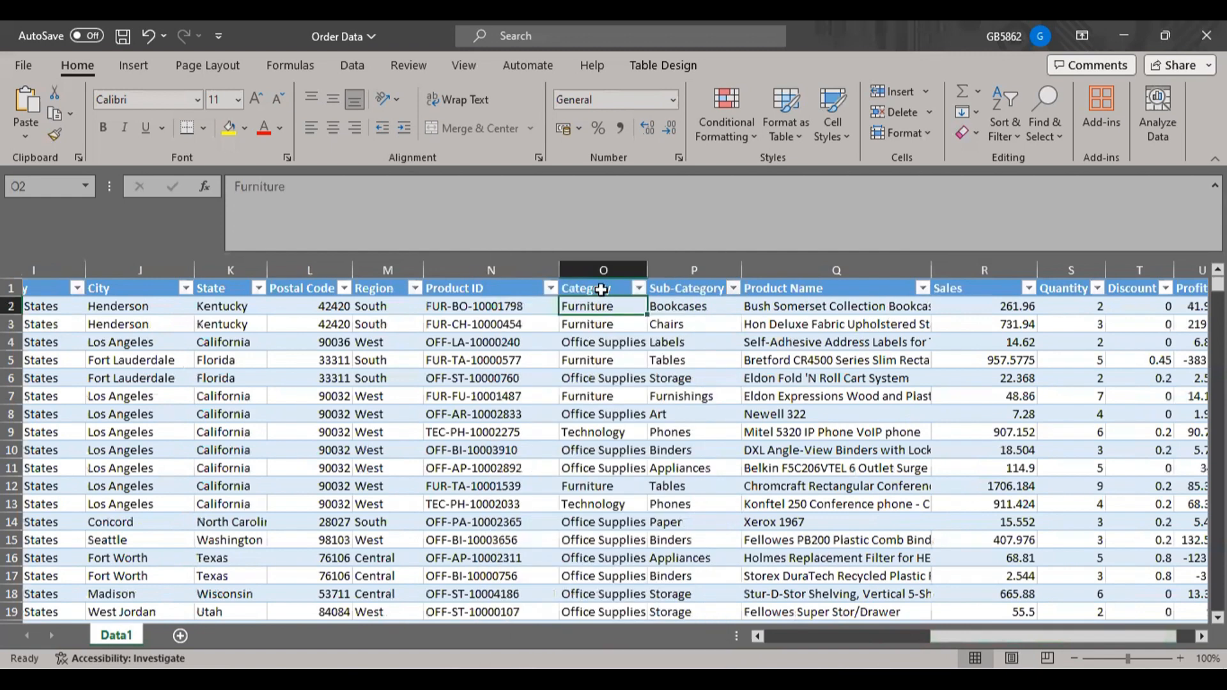
Mark the Furniture, Office Supplies and Technology options in the Category filter list with red pen strokes, leaving the column unfiltered.
left_click(639, 289)
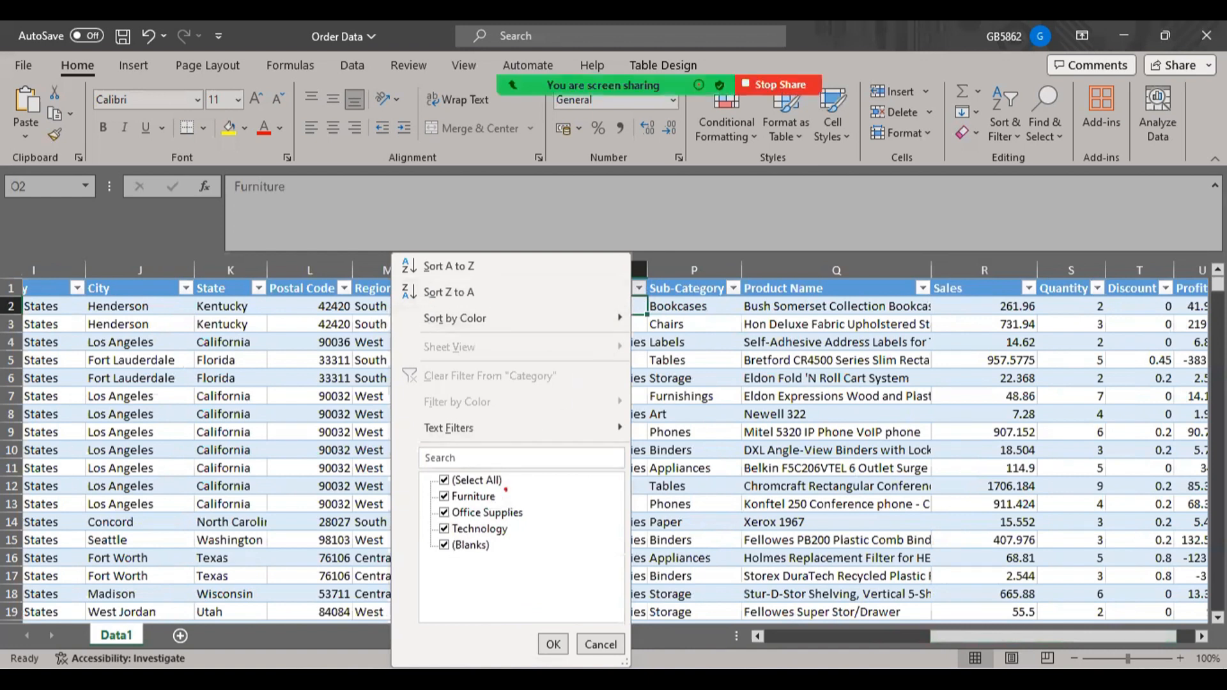
left_click_drag(505, 492, 549, 483)
left_click_drag(515, 520, 563, 492)
left_click_drag(521, 532, 552, 515)
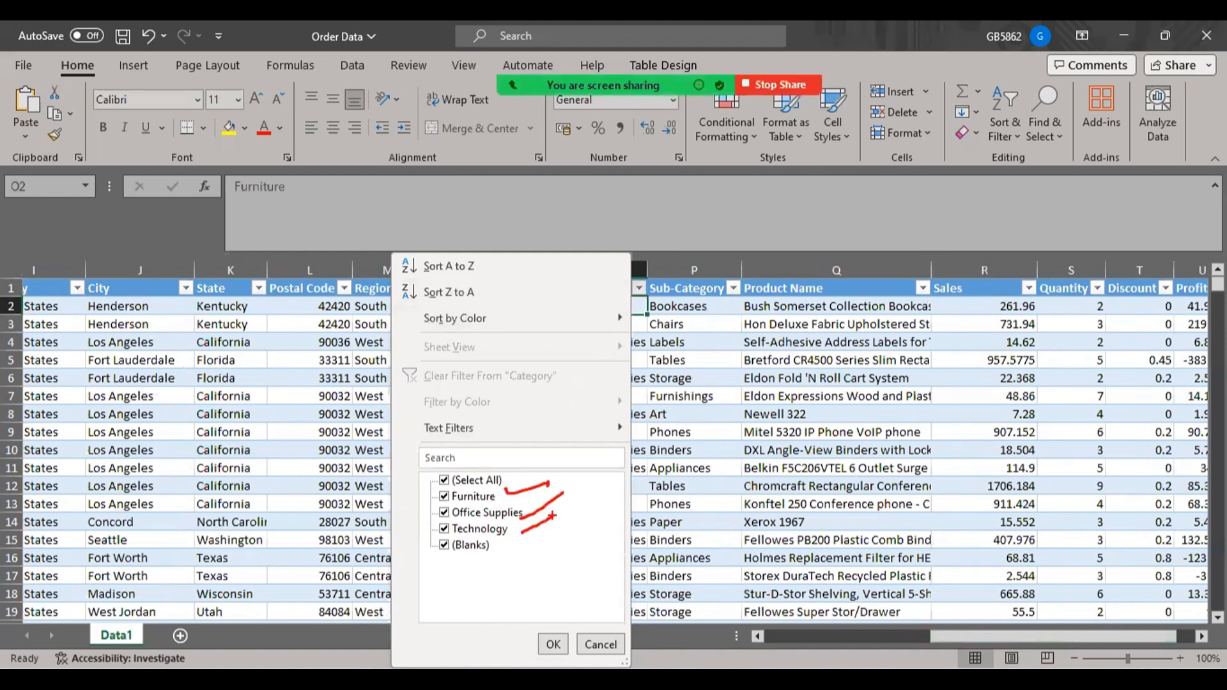
key("Escape")
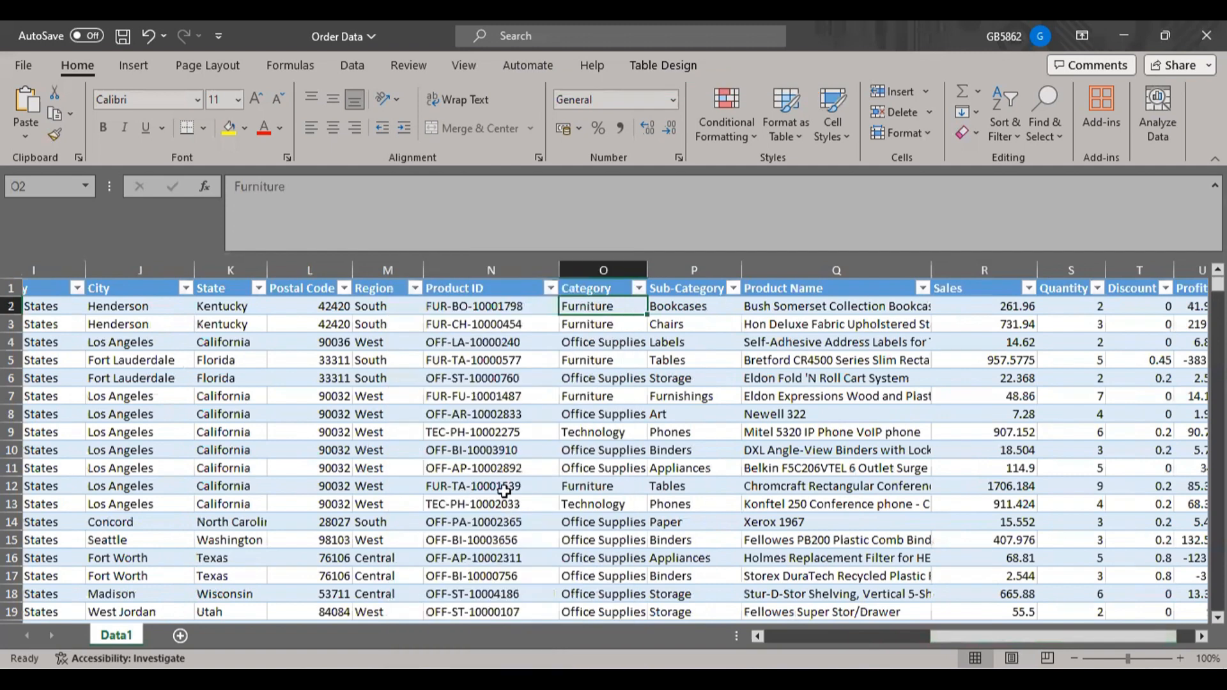
Filter the Category column to Furniture only.
left_click(639, 290)
left_click(444, 479)
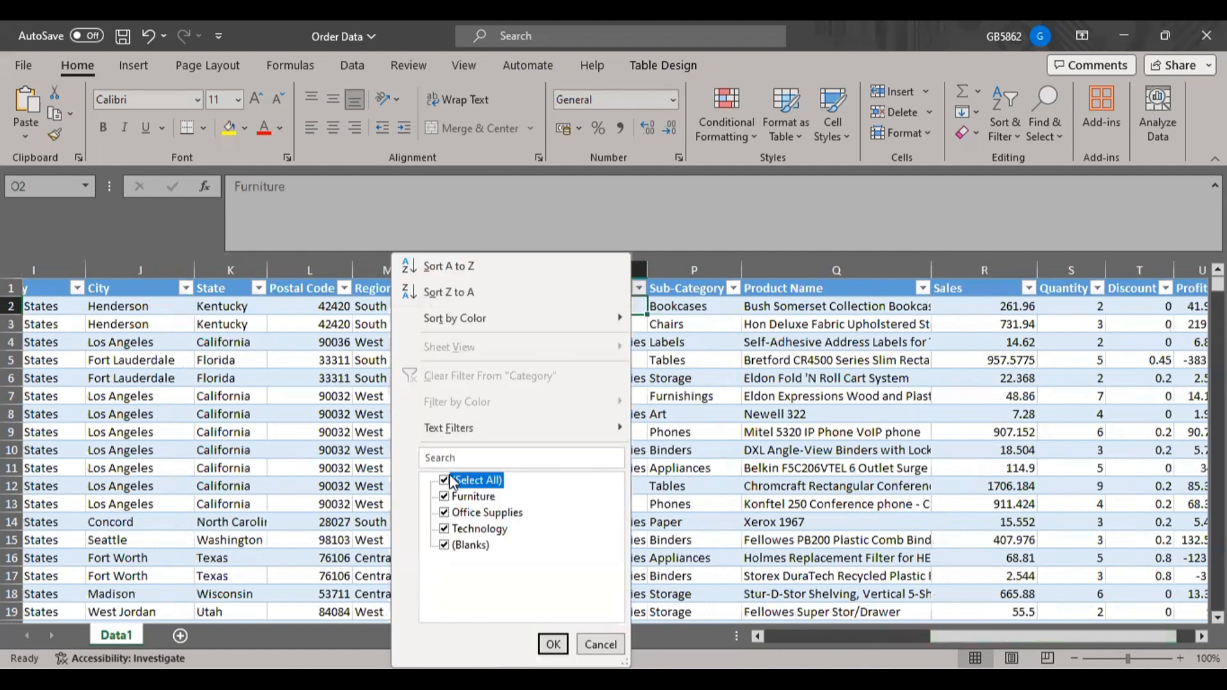
left_click(445, 513)
left_click(444, 496)
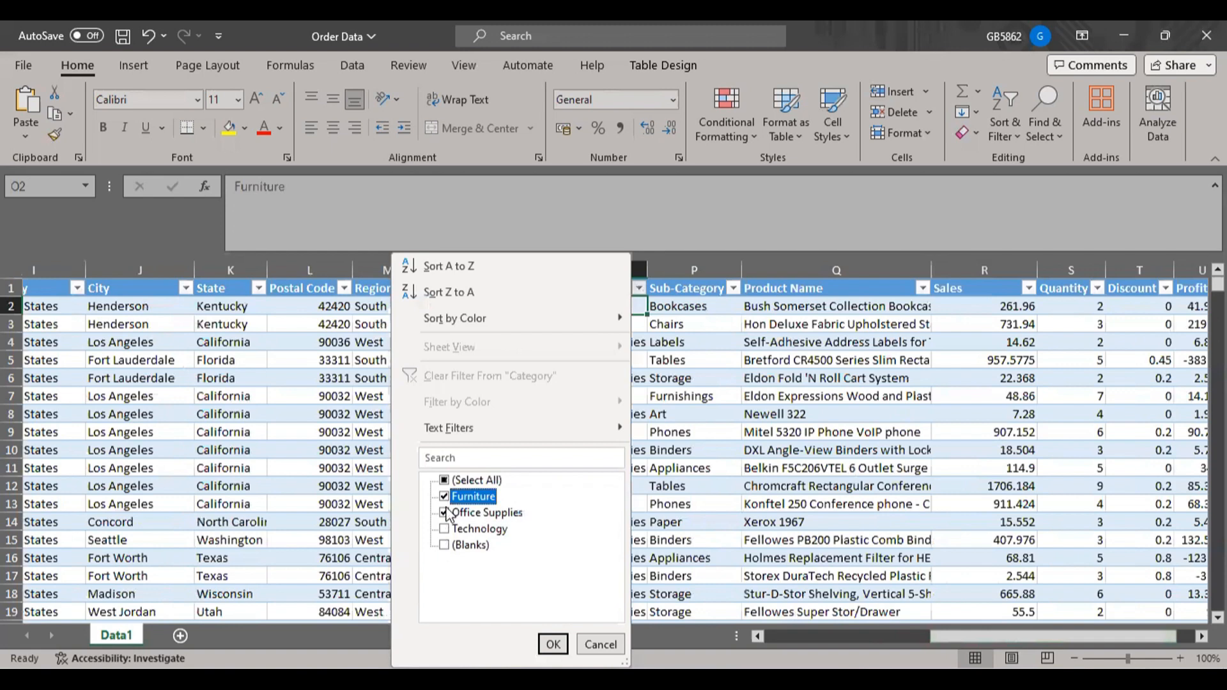
left_click(444, 512)
left_click(553, 644)
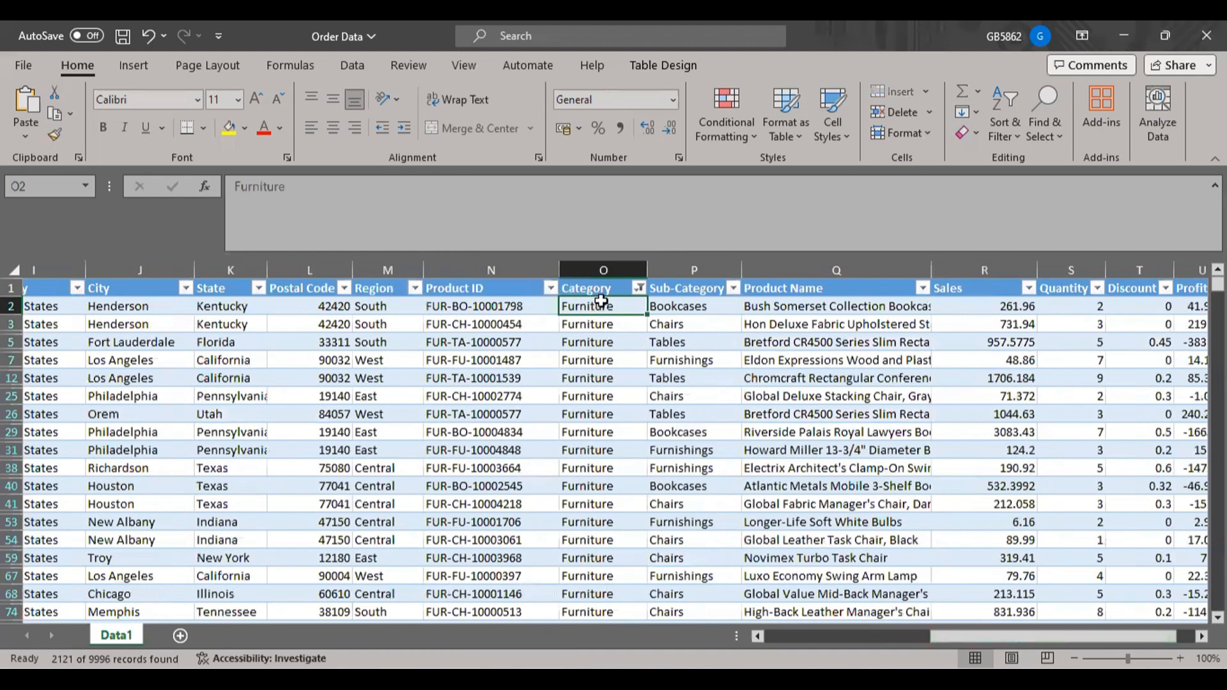
Check which Sub-Category values are offered for the Furniture records, keeping all of them selected.
mouse_move(598, 314)
left_mouse_down()
mouse_move(585, 587)
mouse_move(584, 308)
left_mouse_up()
left_click(735, 288)
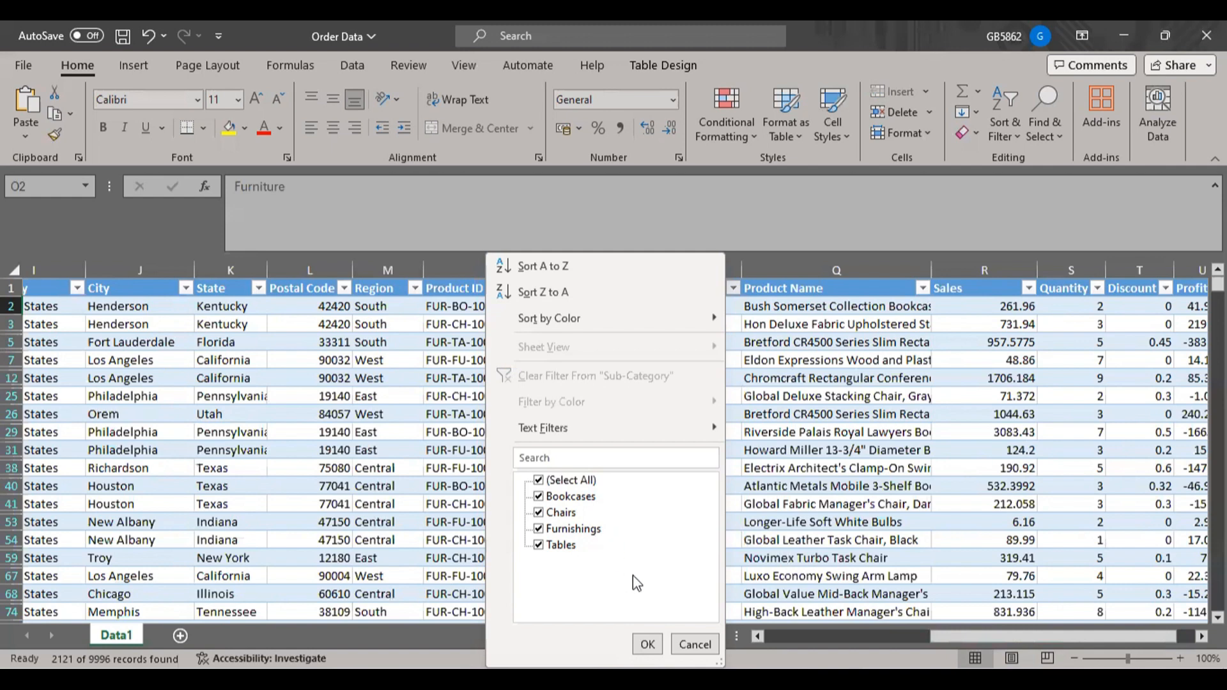
left_click(647, 644)
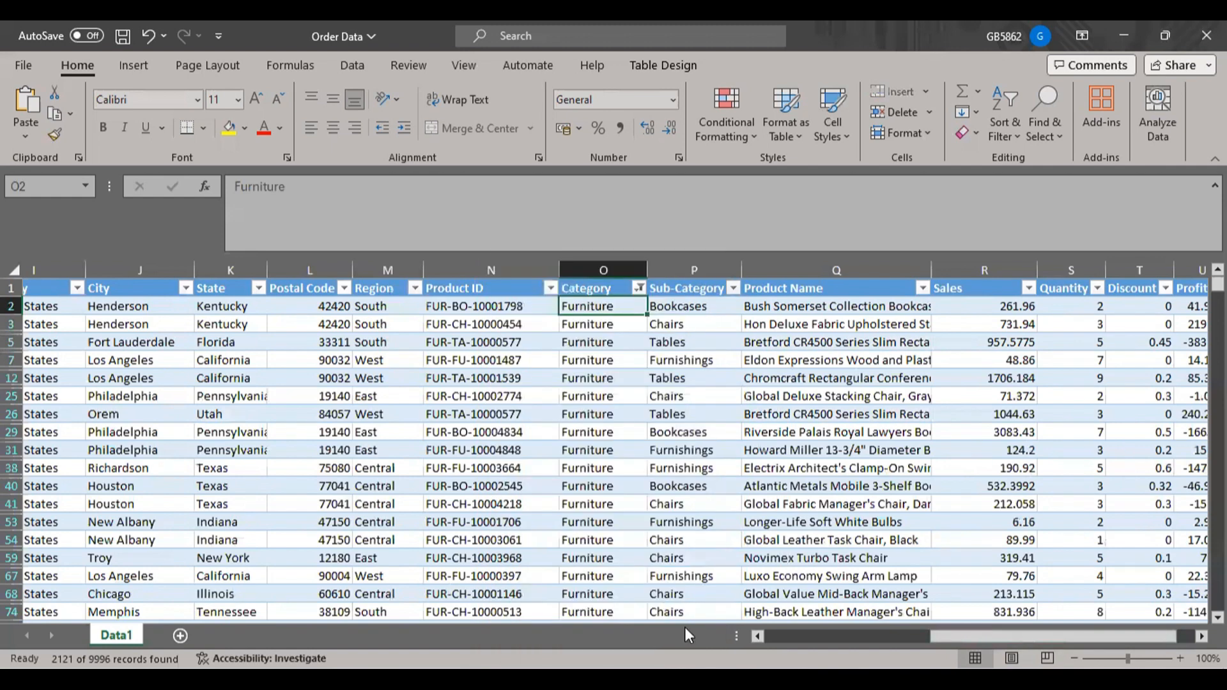
Filter the Sub-Category column to Bookcases only.
left_click(733, 288)
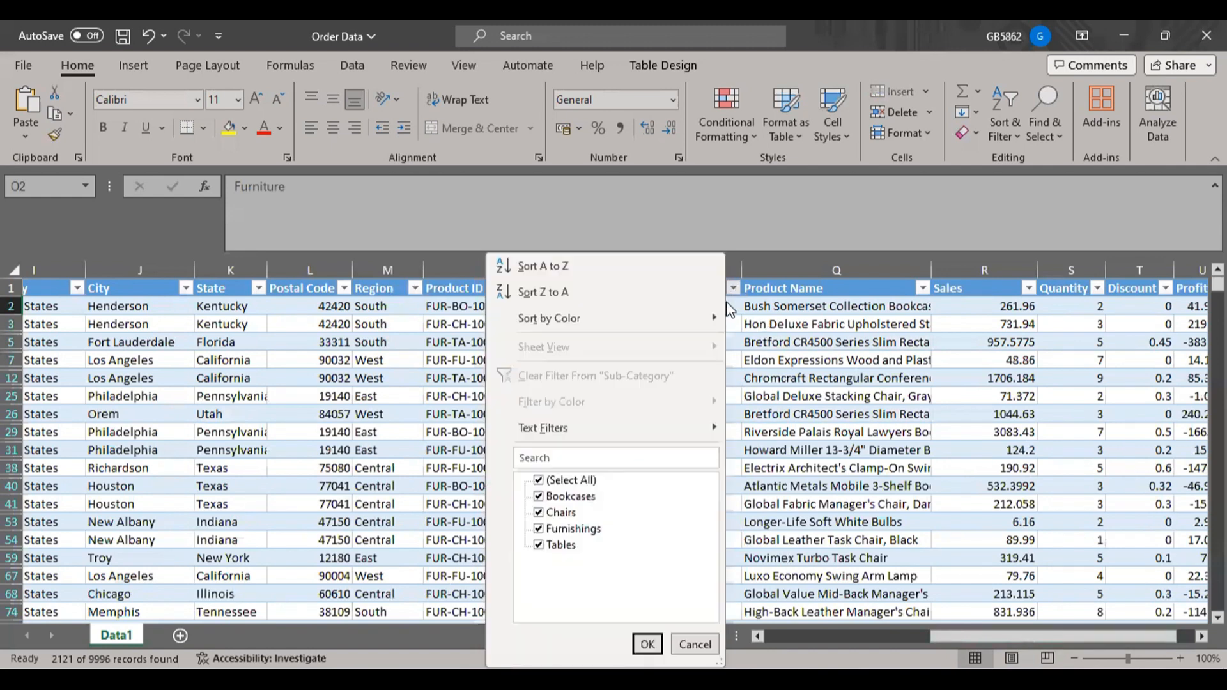
left_click(539, 481)
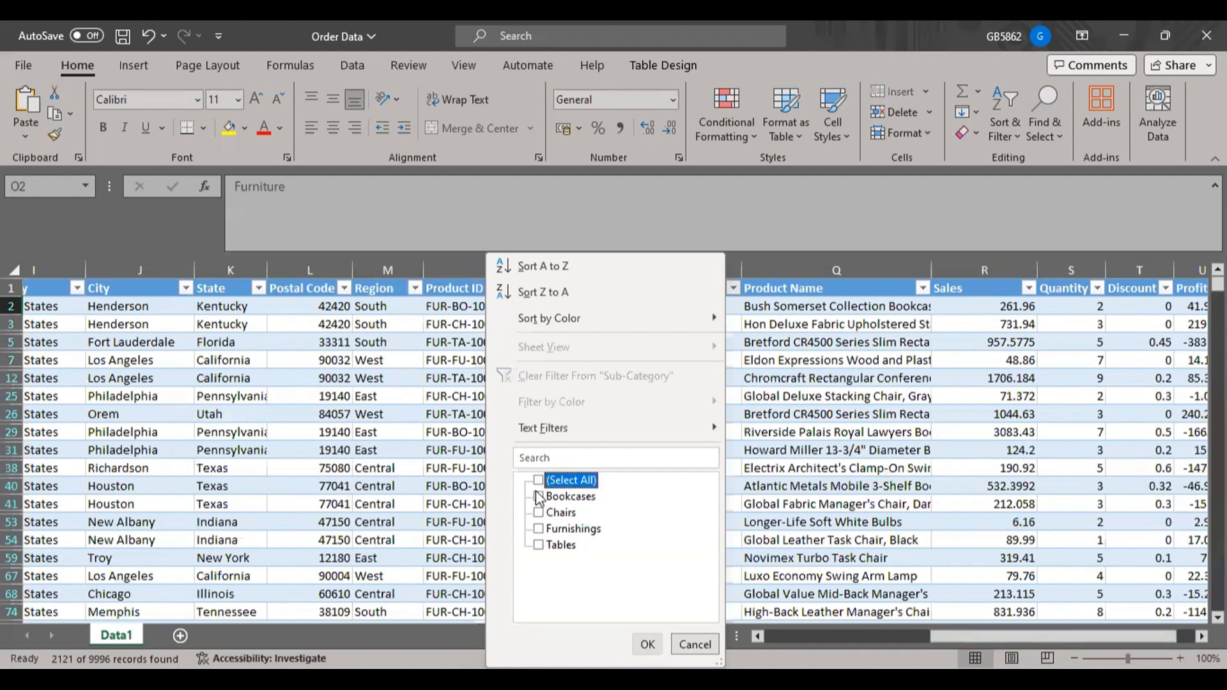
left_click(538, 497)
left_click(647, 644)
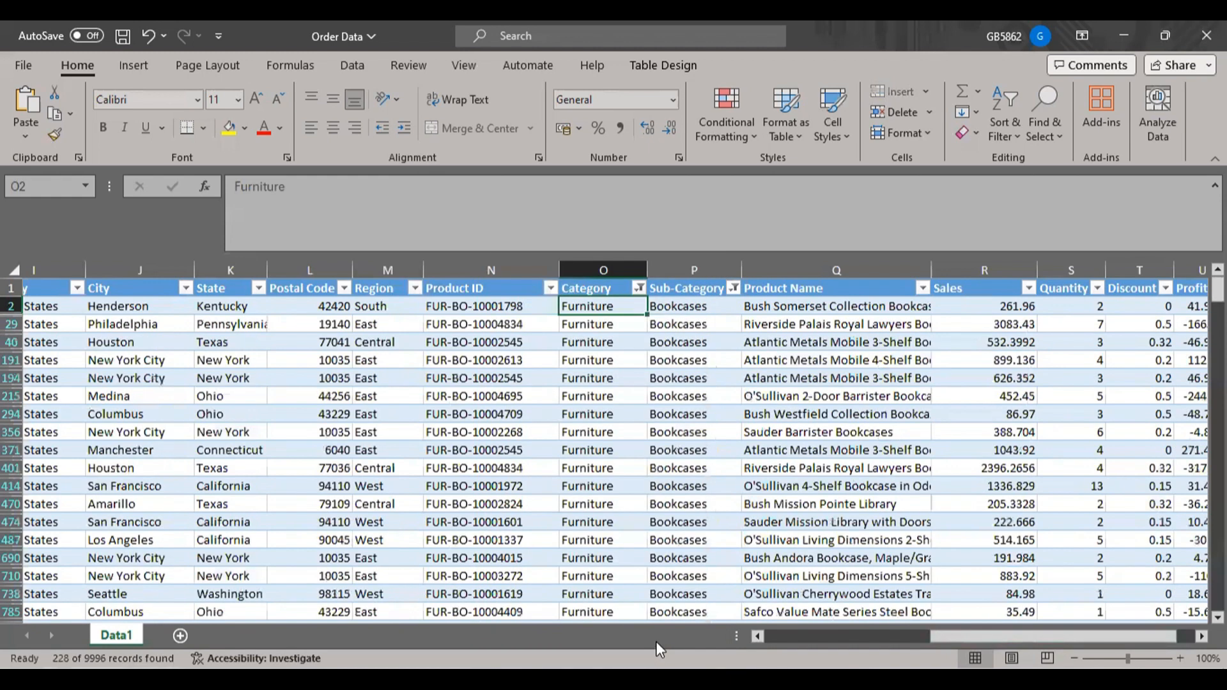
Check which product names the Product Name filter offers for the furniture bookcases, without applying a filter.
left_click(923, 289)
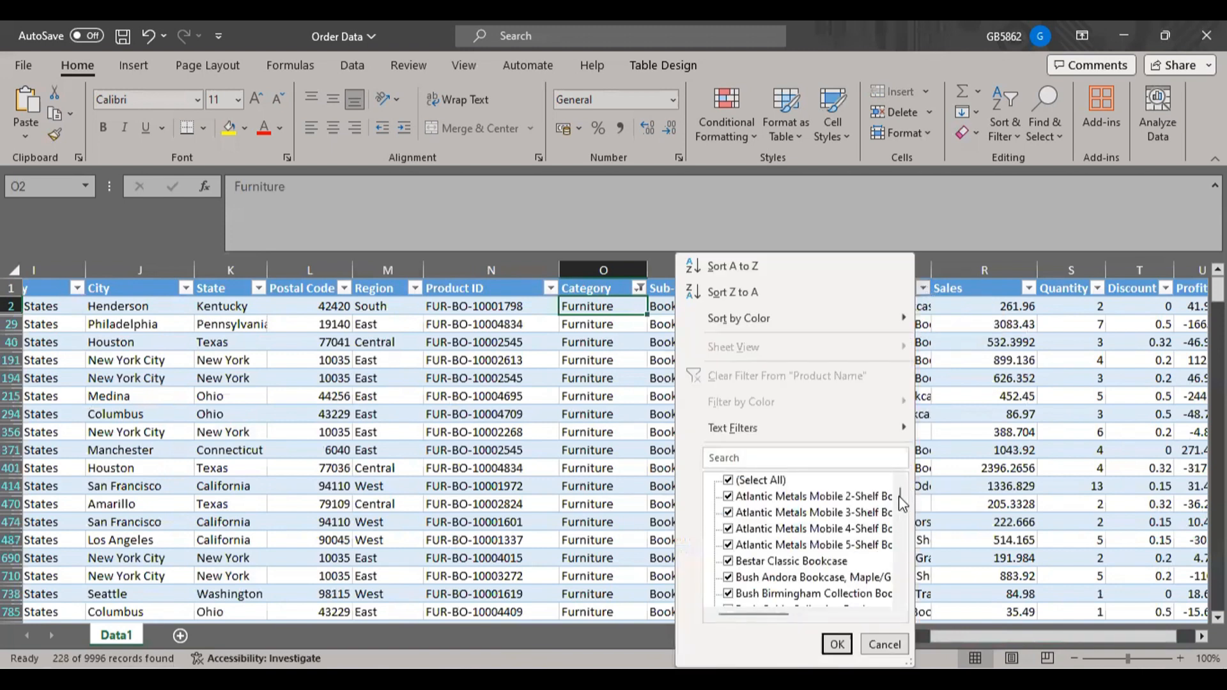
left_click_drag(899, 497, 911, 452)
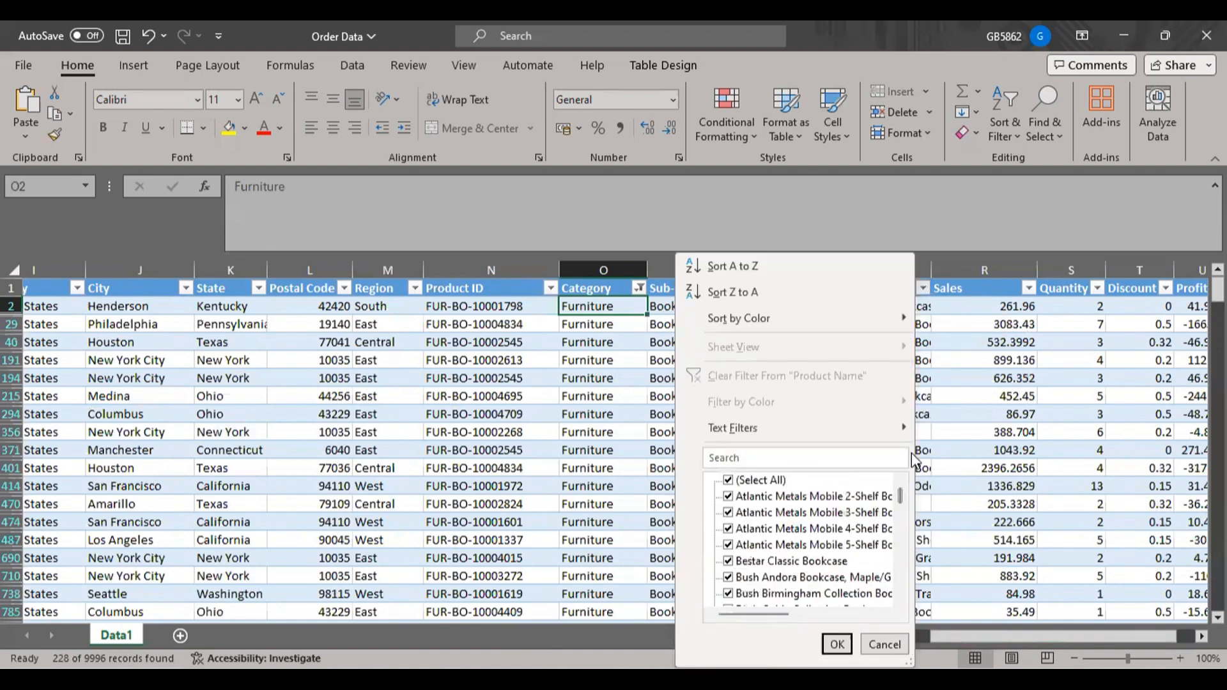
left_click(885, 645)
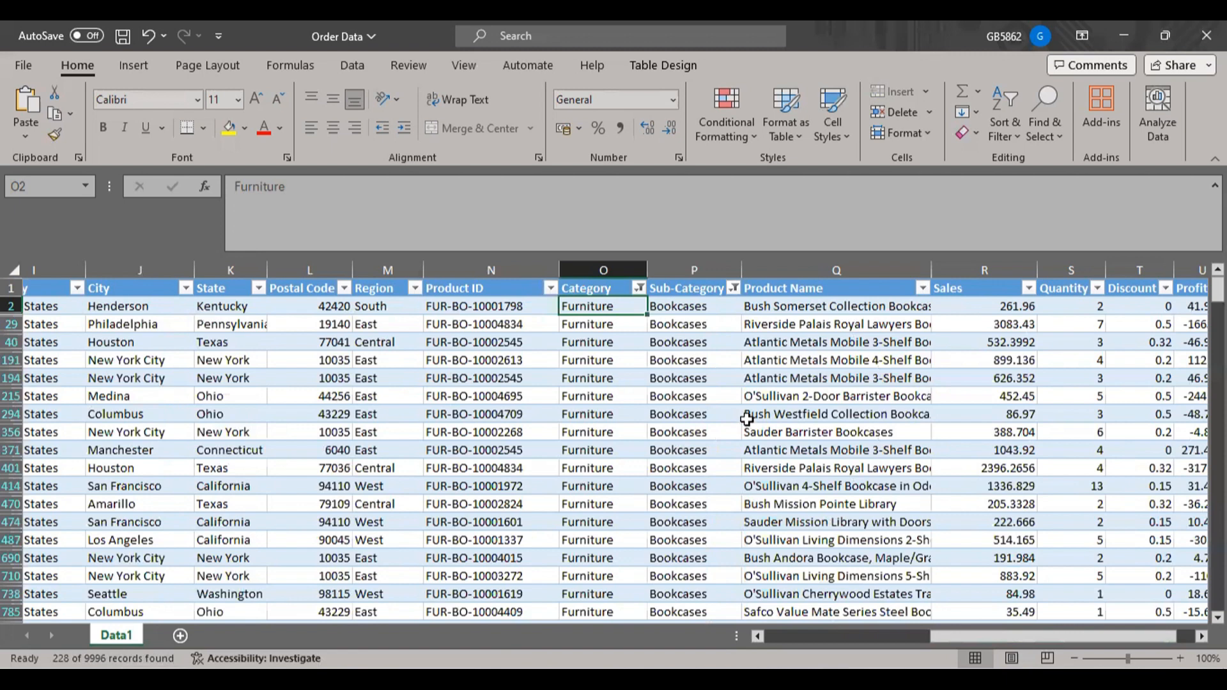
Undo the Sub-Category and Category filters.
key("ctrl+z")
key("ctrl+z")
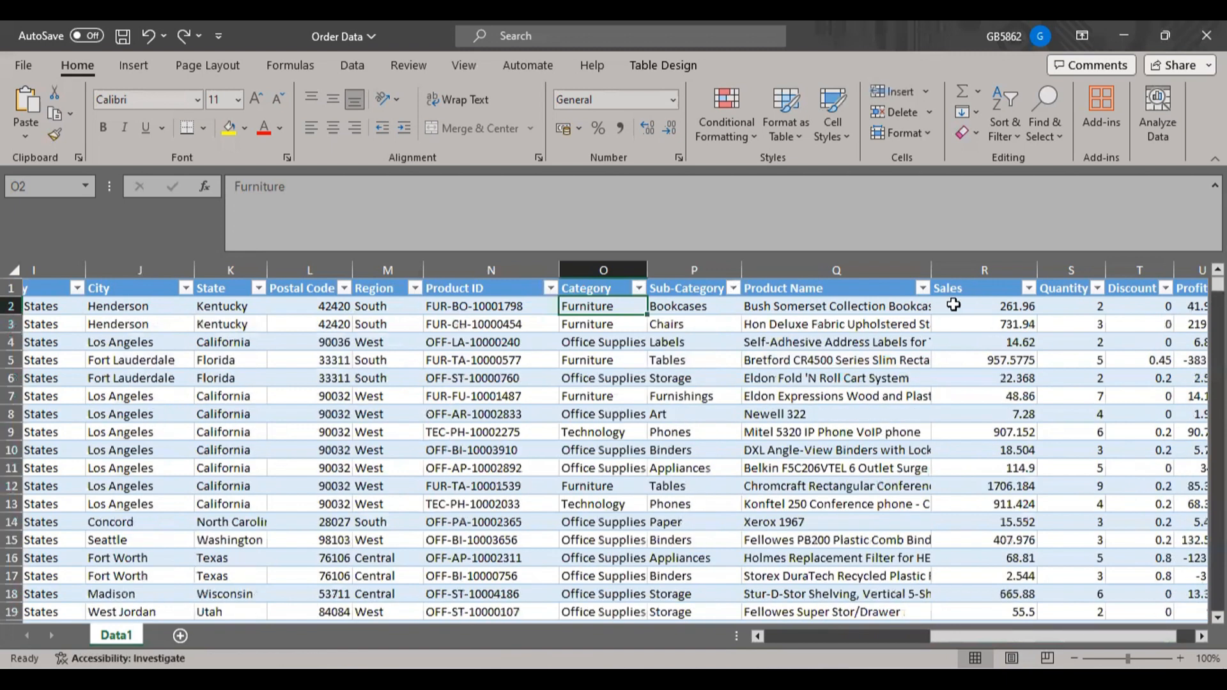
Trace the first order record's hierarchy from Product Name through Sub-Category to Category.
left_click(985, 305)
left_click_drag(986, 304, 838, 309)
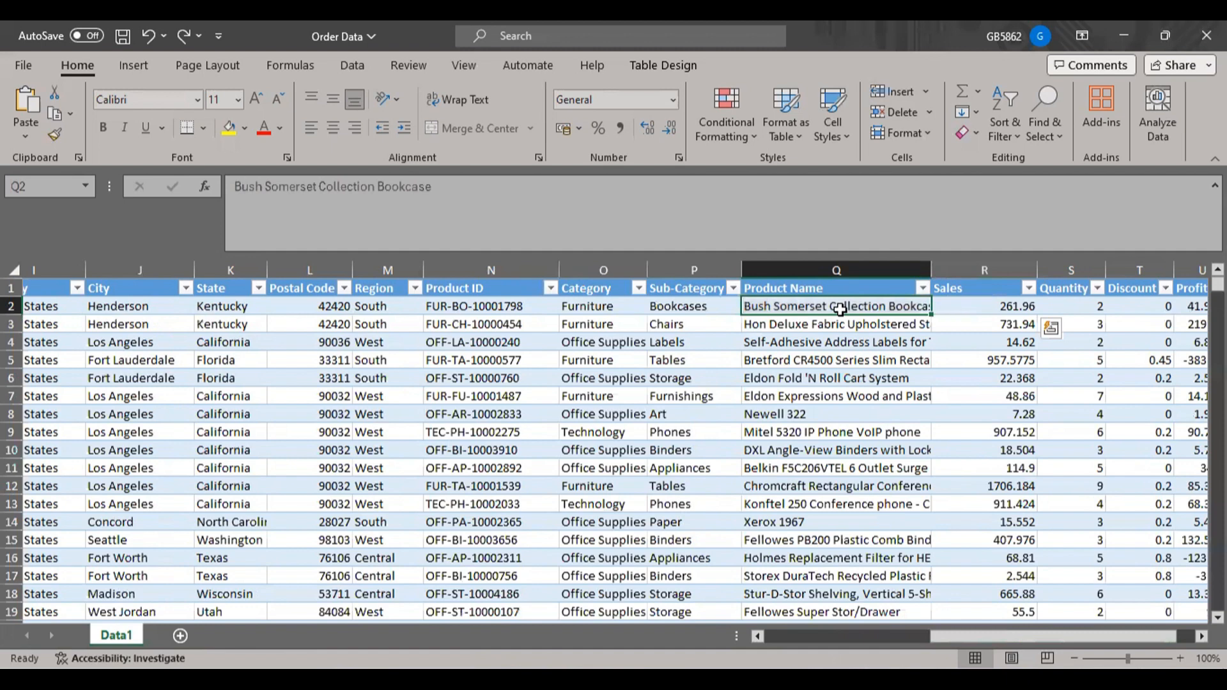
left_click(723, 305)
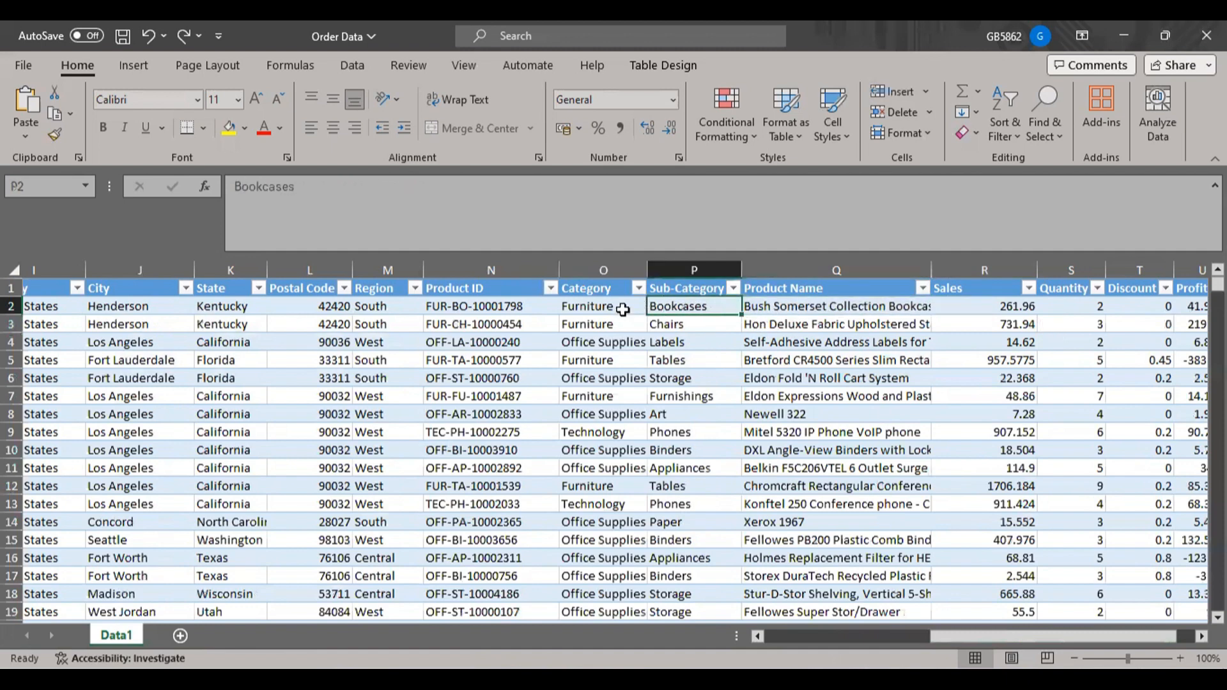
left_click(591, 308)
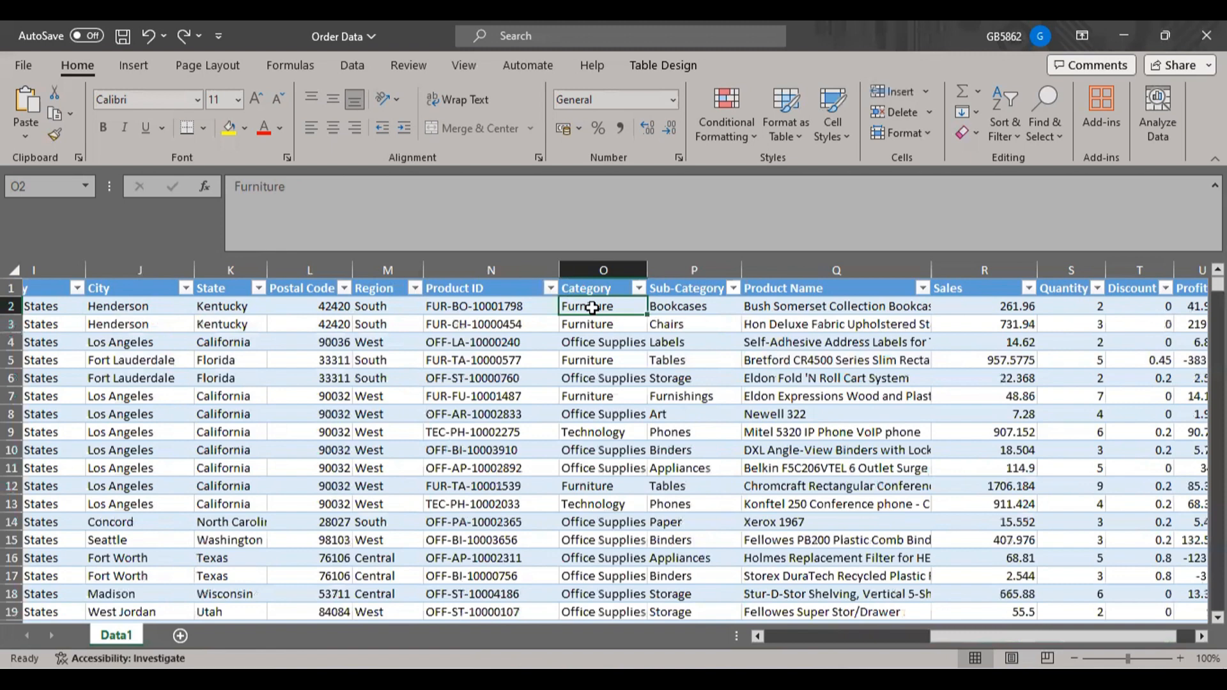
Examine the Sales, Quantity, Discount and Profit values of the first order record.
left_click(1002, 304)
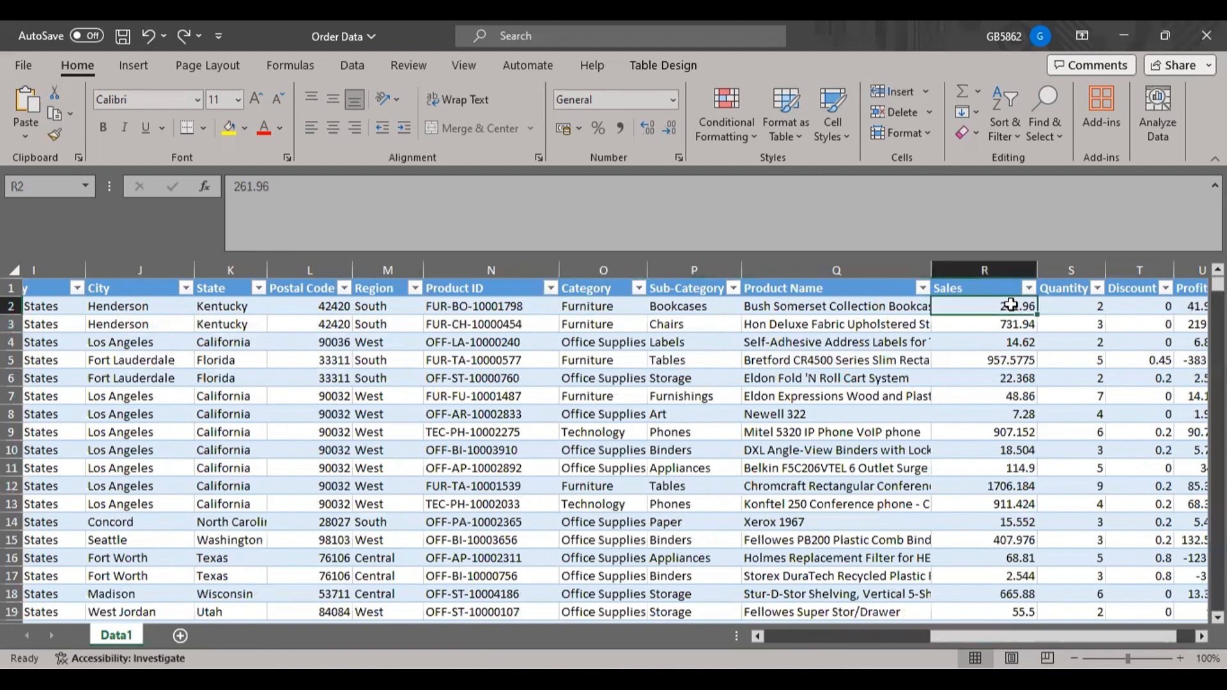
left_click(1069, 310)
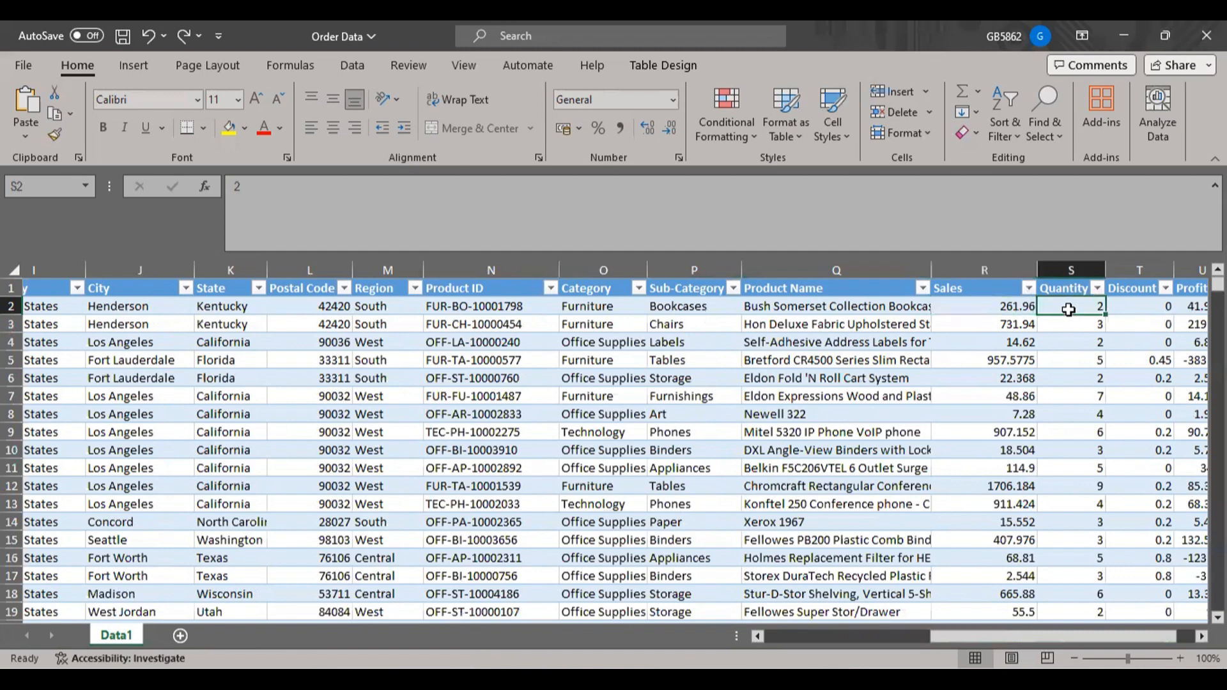
left_click(1136, 308)
left_click_drag(1150, 638, 1173, 637)
left_click(1114, 311)
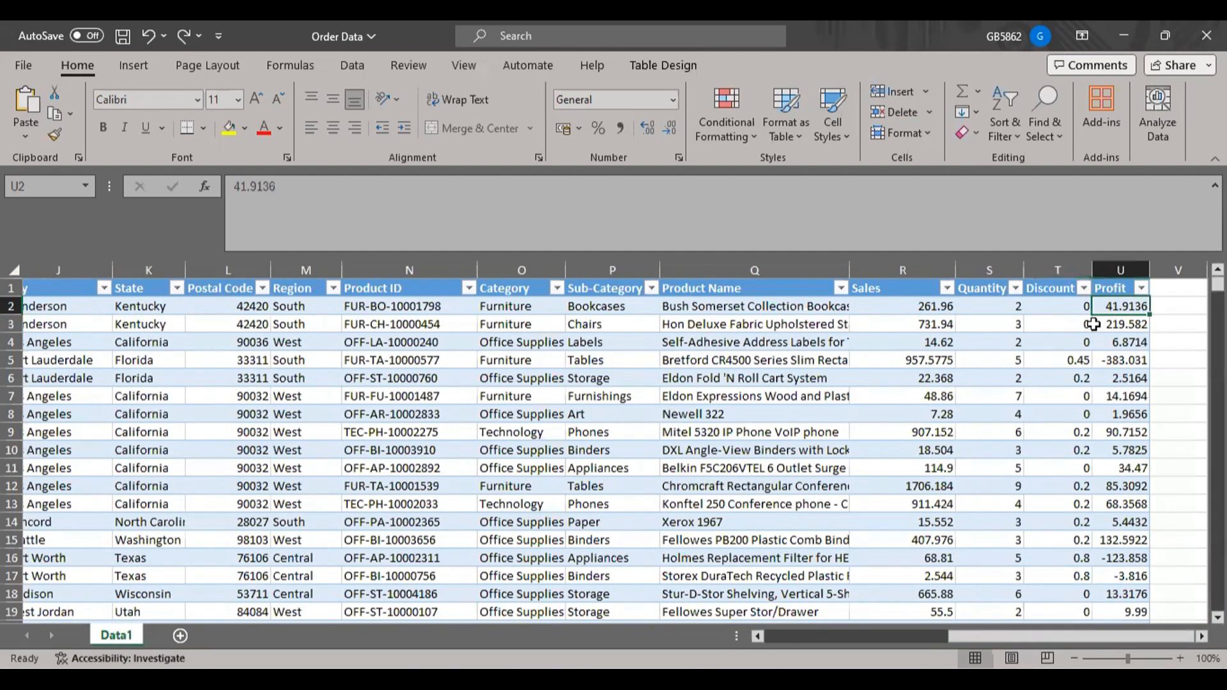
Compare the Discount and Profit values in rows 2 to 17, and examine the Profit value in row 5.
left_click_drag(1075, 310, 1044, 578)
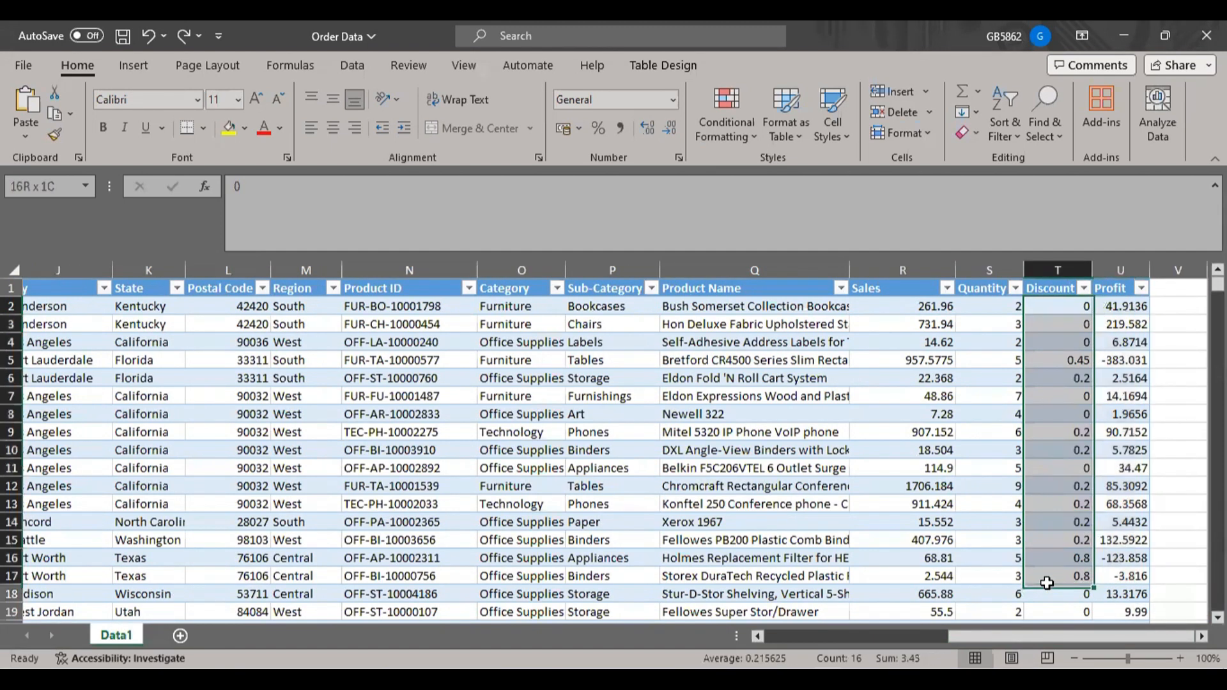
left_click_drag(1125, 308, 1128, 579)
left_click(1186, 421)
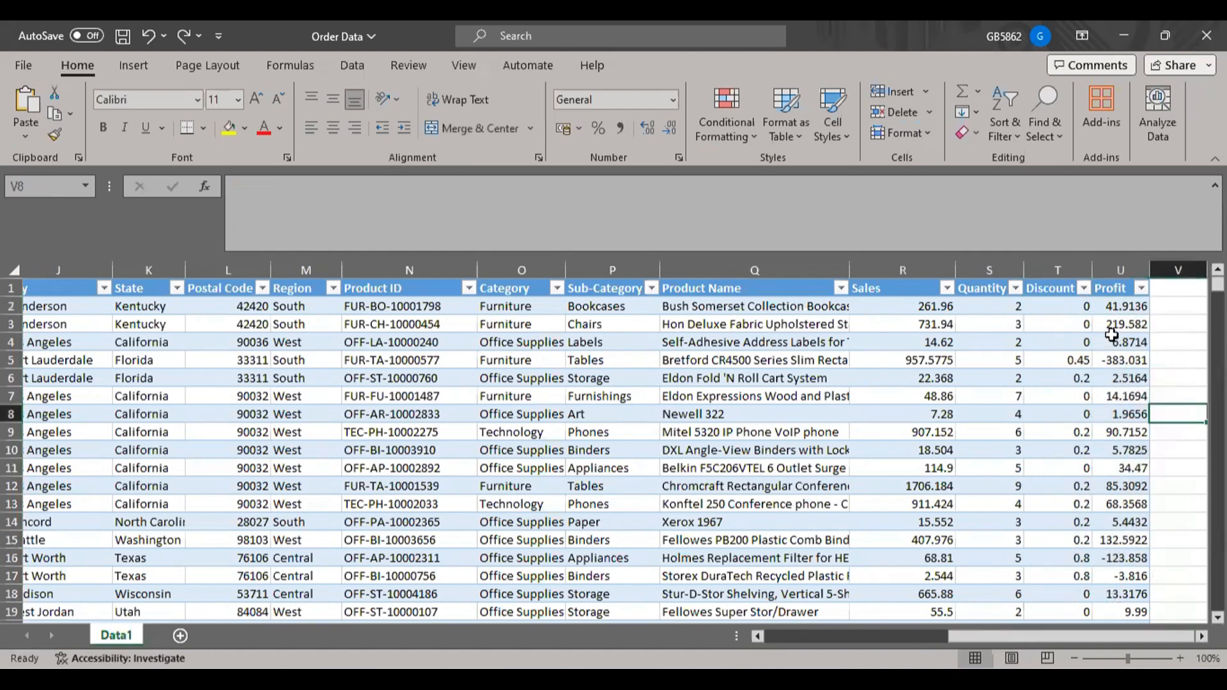
left_click(1132, 359)
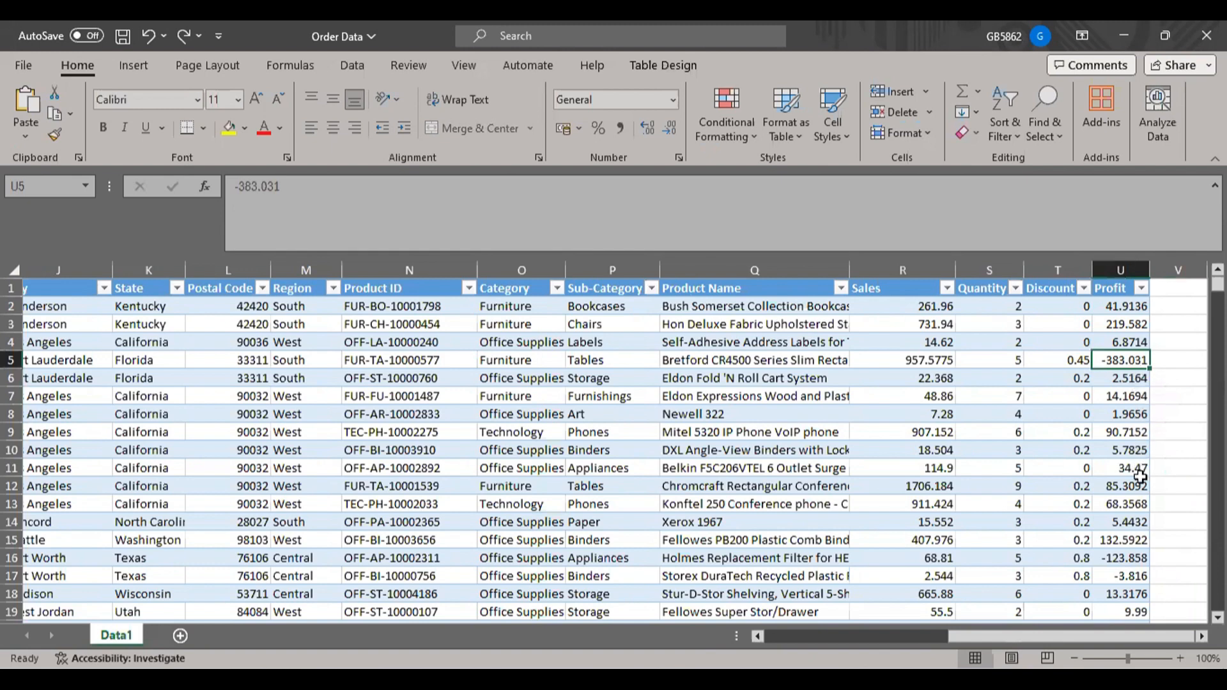
Examine the Profit value in row 16, and highlight the order records in rows 7 to 13 from Row ID through Segment.
left_click(1134, 557)
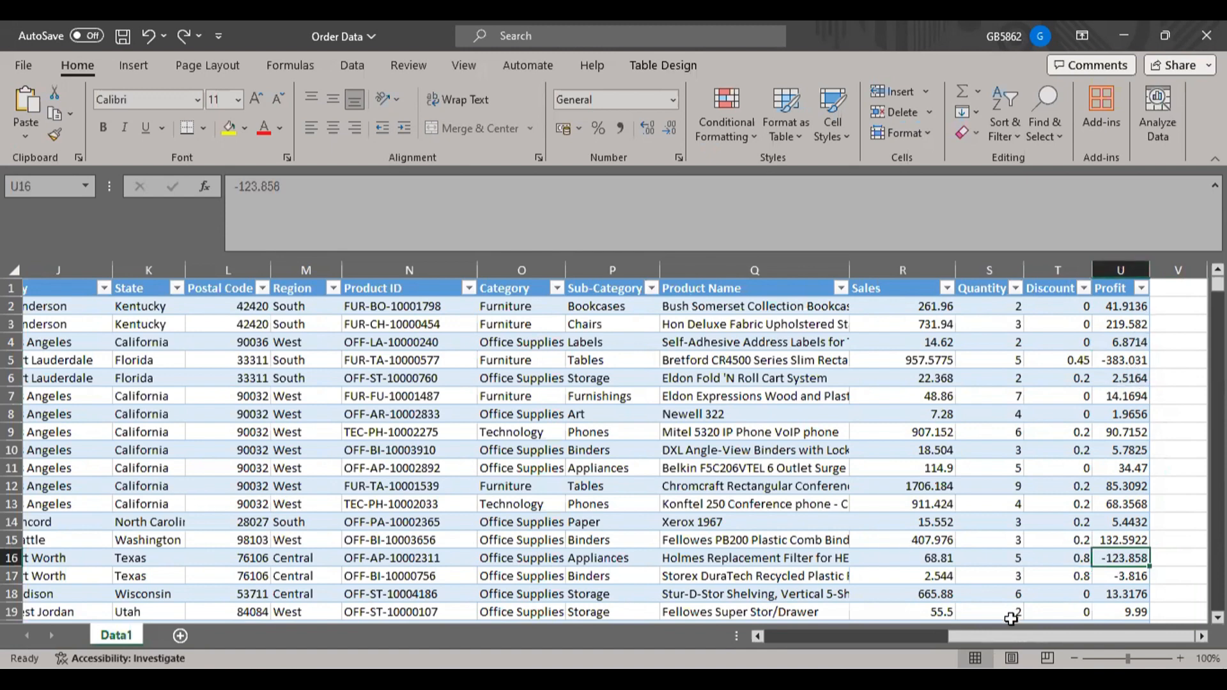
left_click_drag(988, 638, 766, 636)
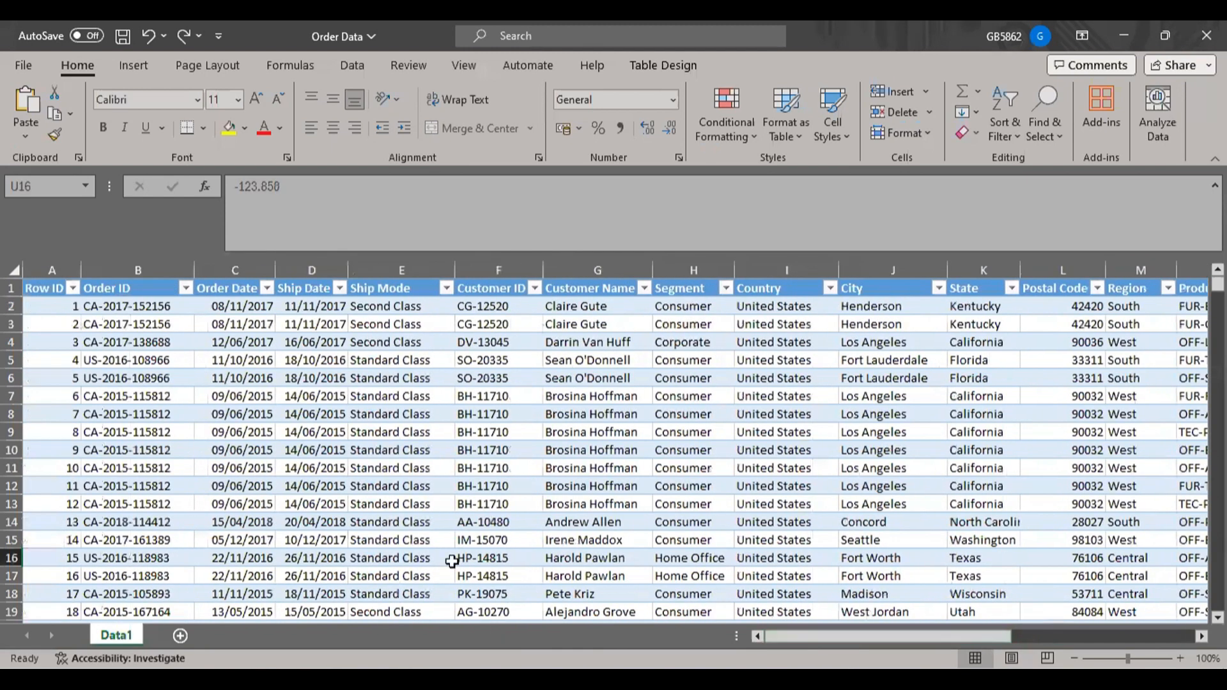
left_click(441, 447)
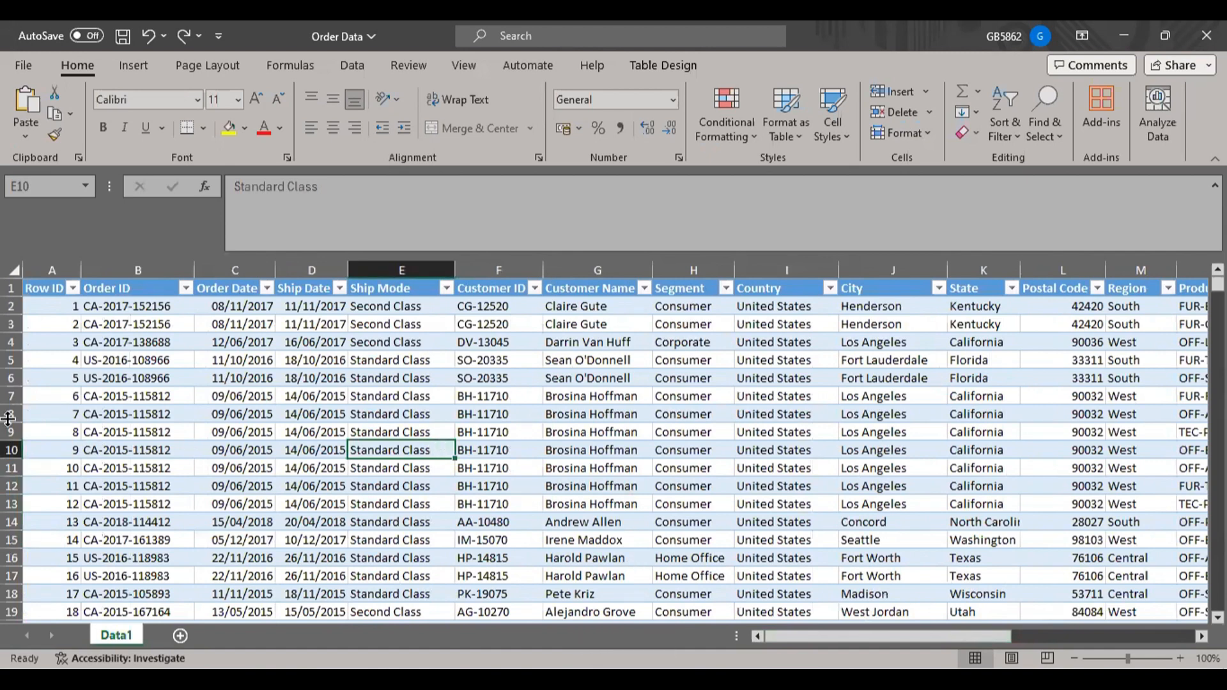
left_click_drag(467, 397, 669, 506)
left_click(49, 393)
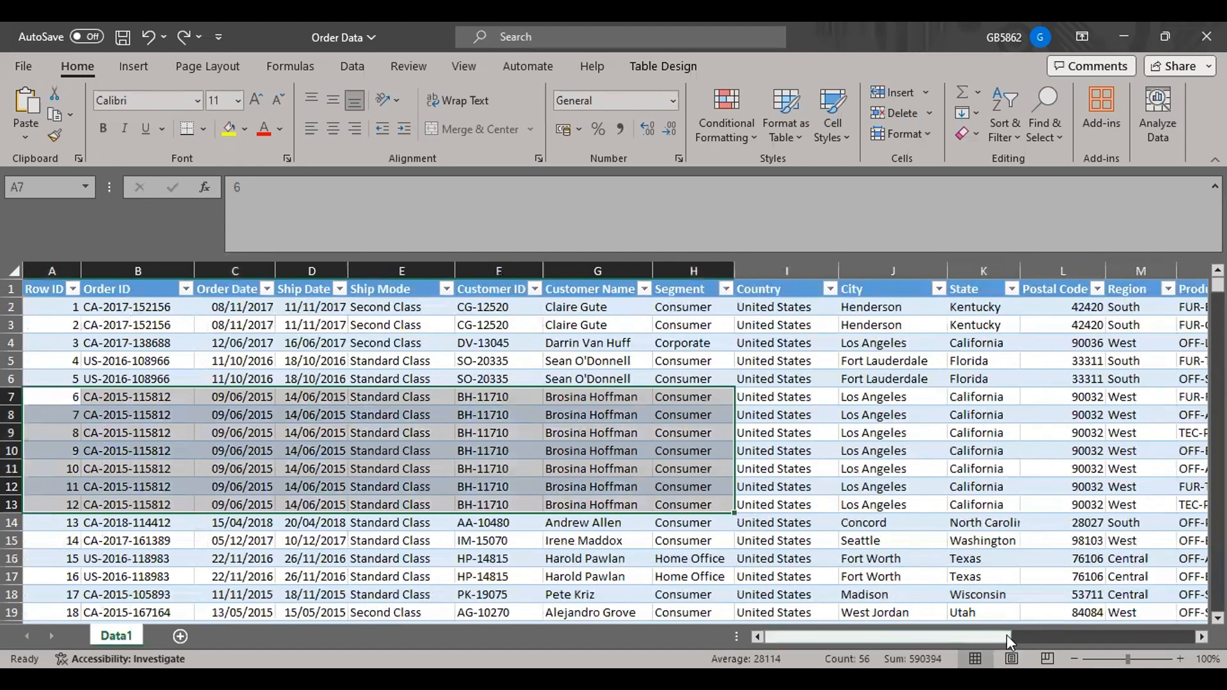
Examine the Product Name in row 7, and trace row 8 from Product Name through Sub-Category to Category.
left_click_drag(988, 639, 1082, 642)
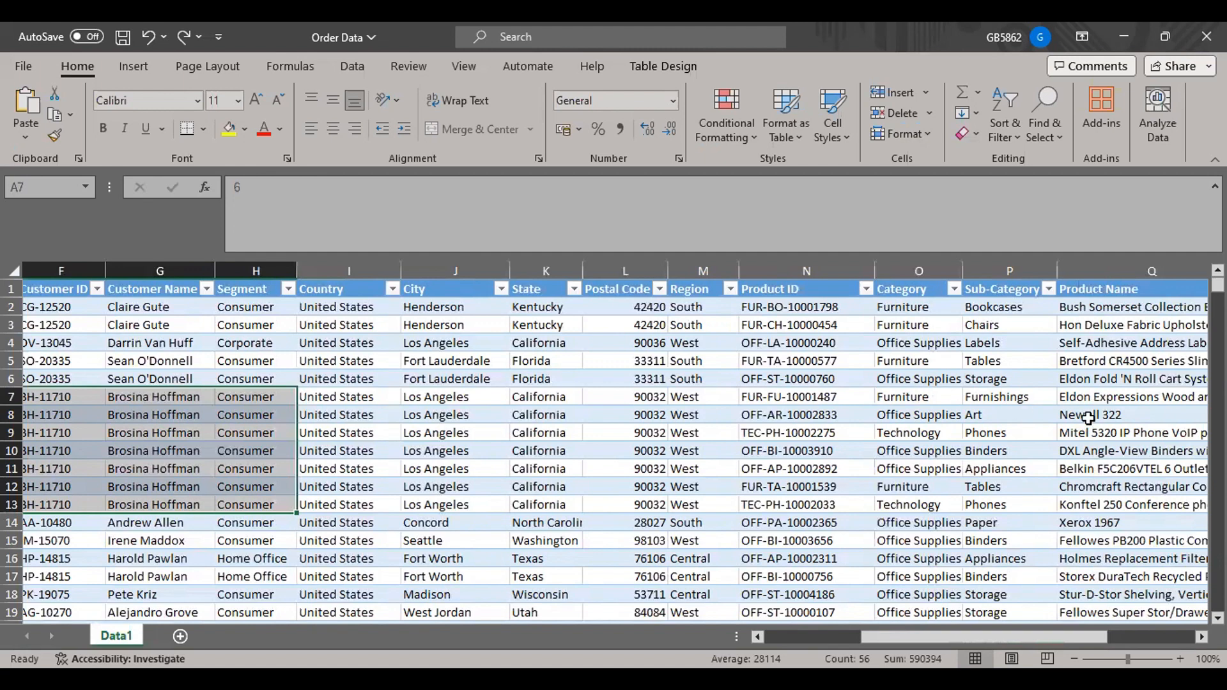
left_click(1098, 398)
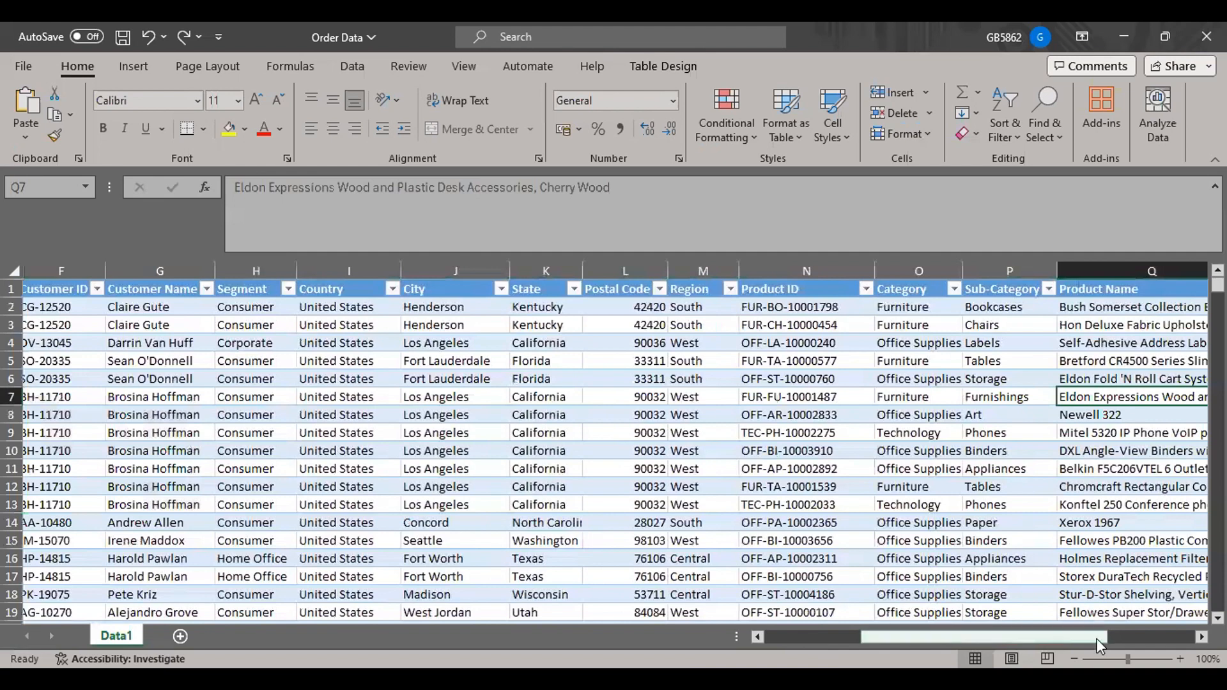
left_click_drag(1104, 643, 1136, 647)
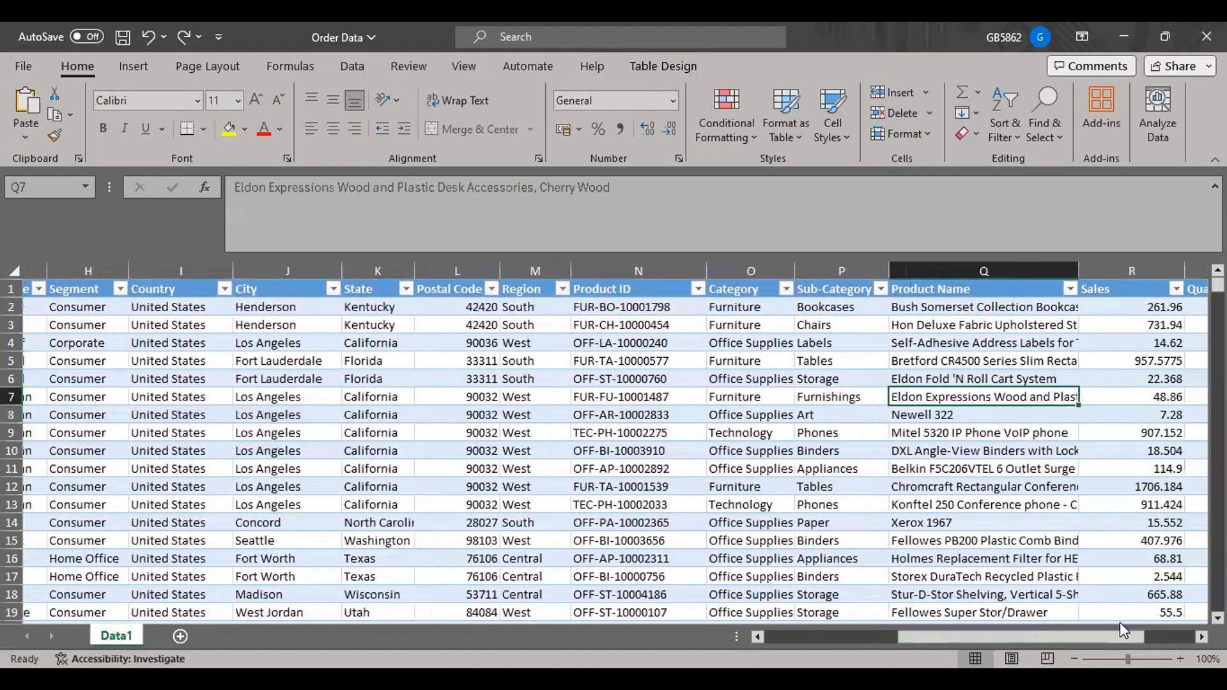
left_click(957, 412)
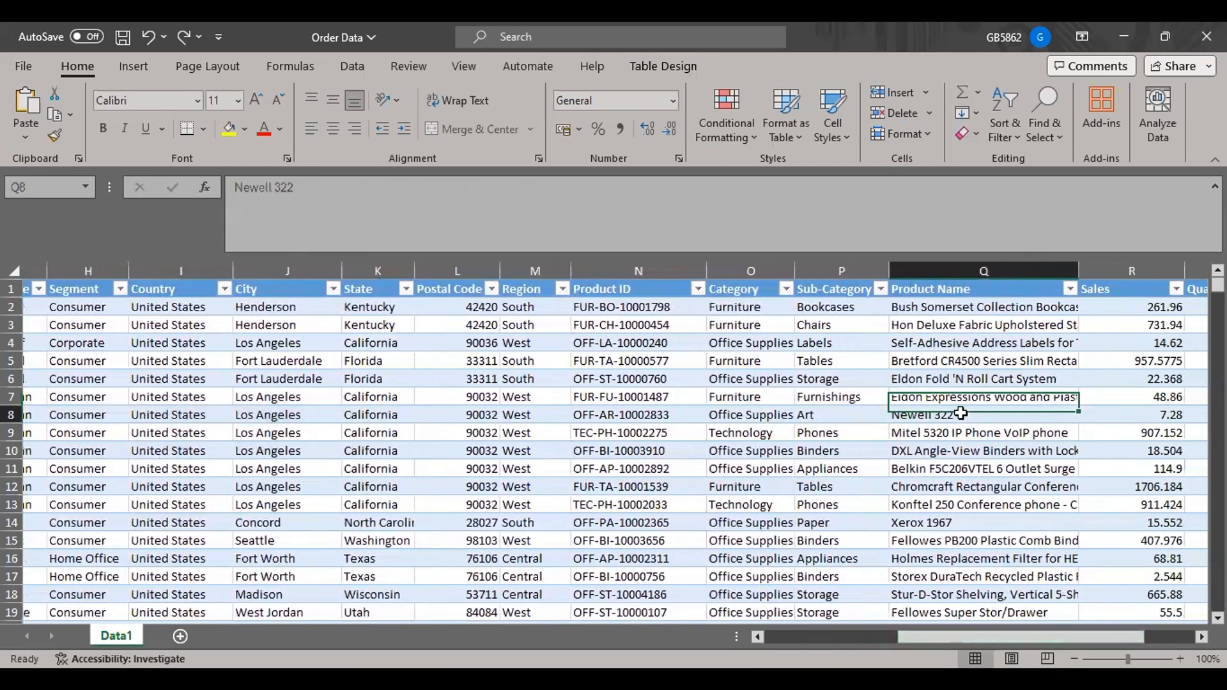
left_click(839, 413)
left_click(768, 416)
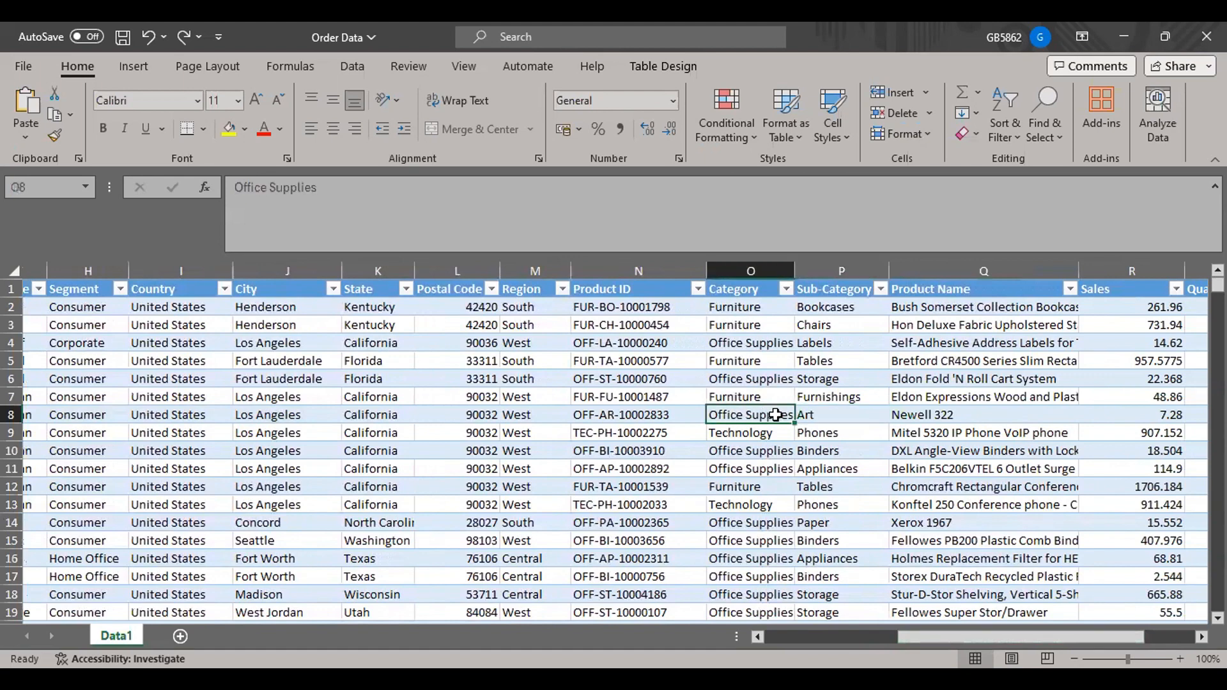
Match each Product Name in rows 9 to 13 with its Sub-Category.
left_click(964, 432)
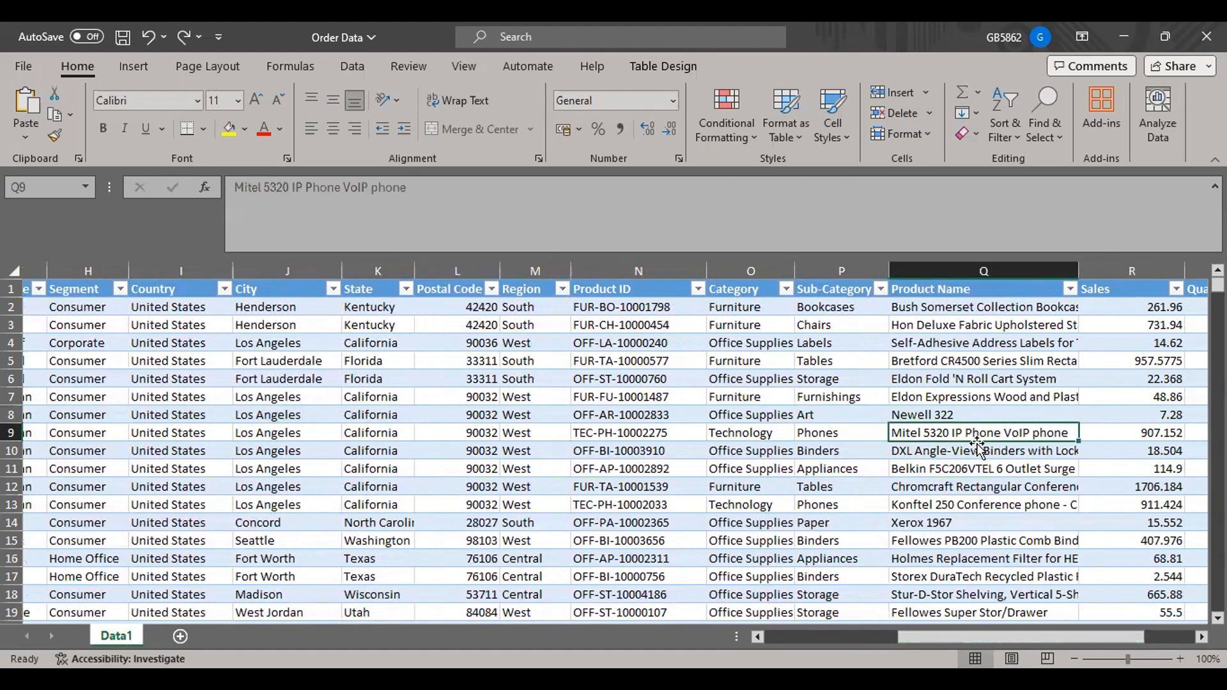
left_click(826, 433)
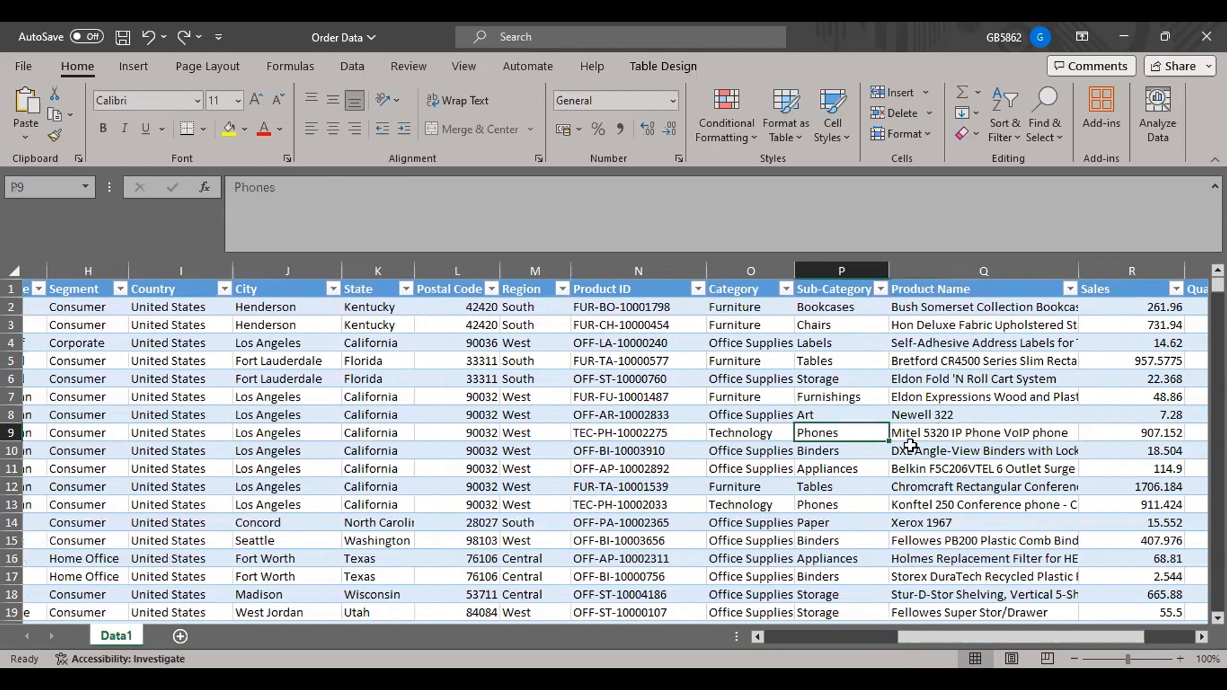
left_click(953, 454)
left_click(828, 450)
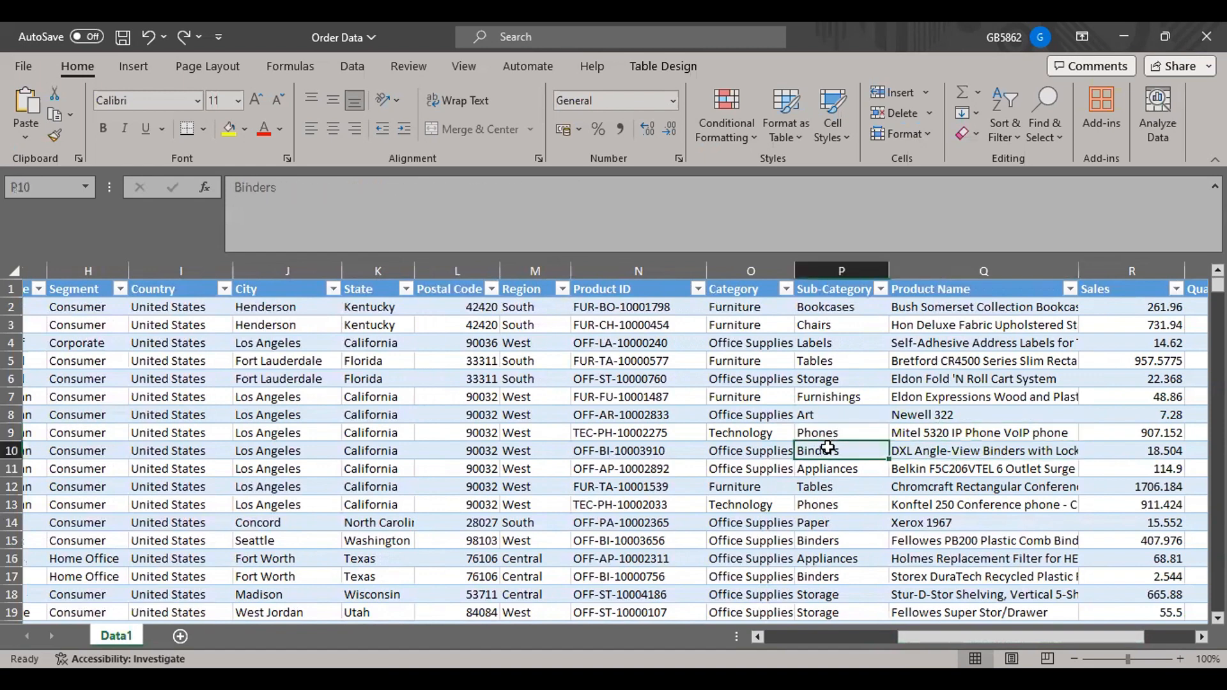
left_click(952, 470)
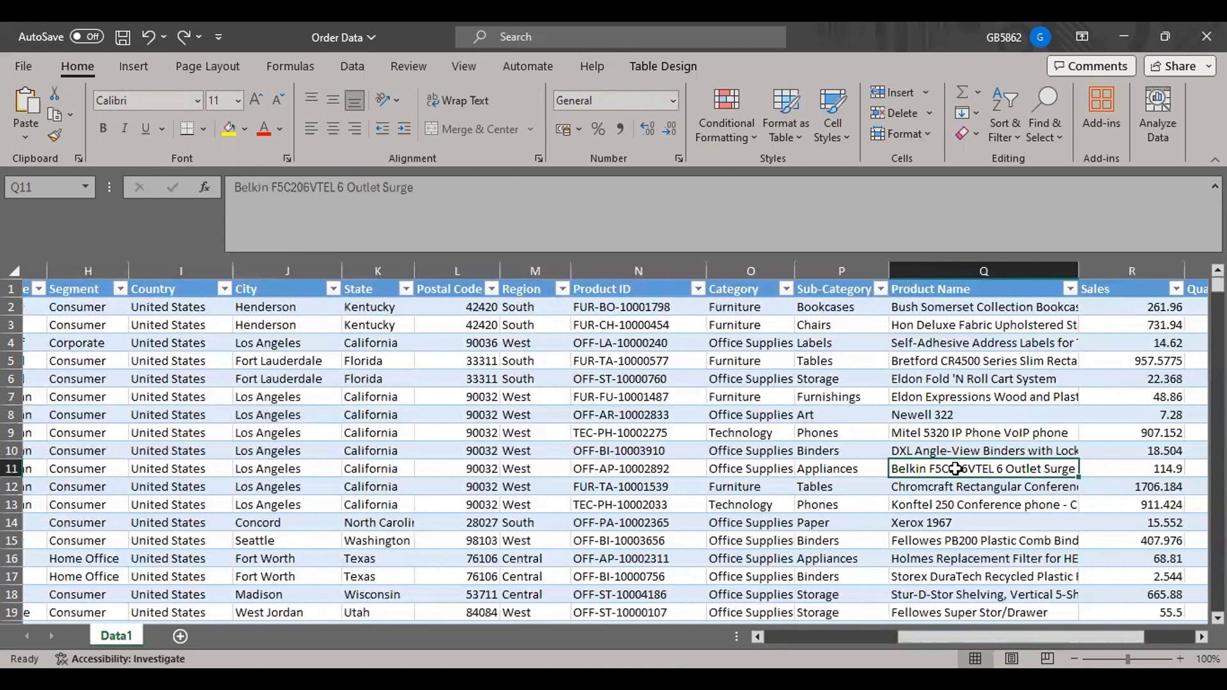
left_click(860, 468)
left_click(968, 485)
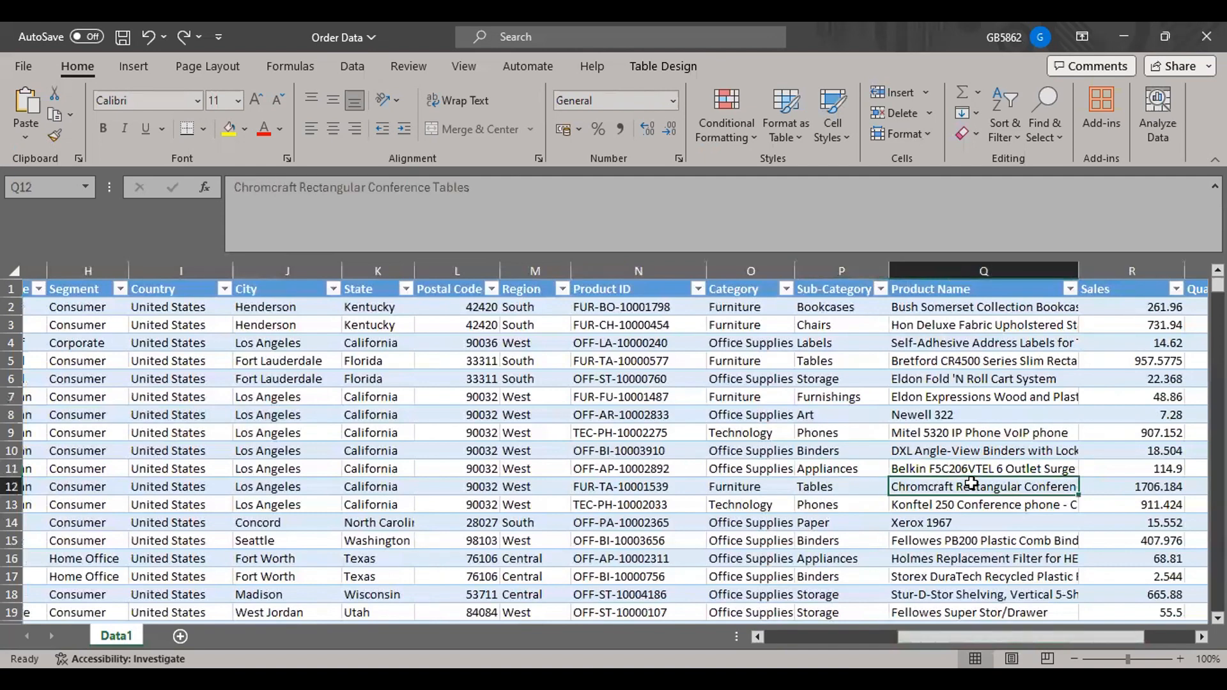
left_click(838, 488)
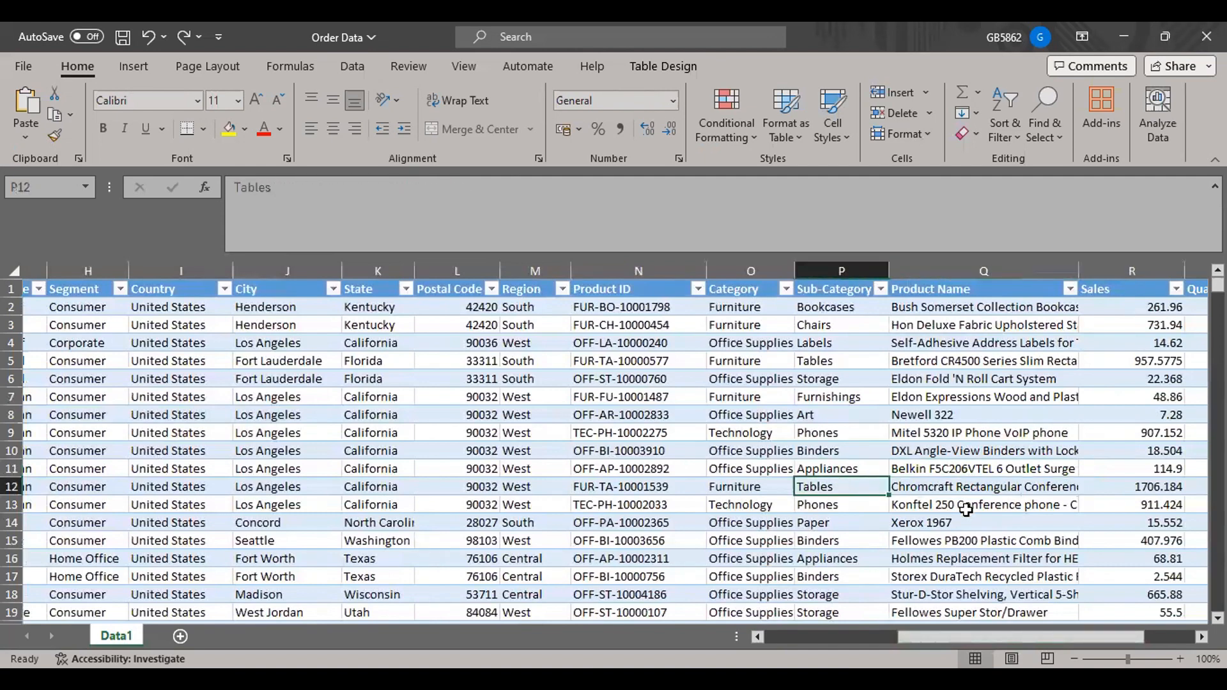
left_click(965, 508)
left_click(864, 505)
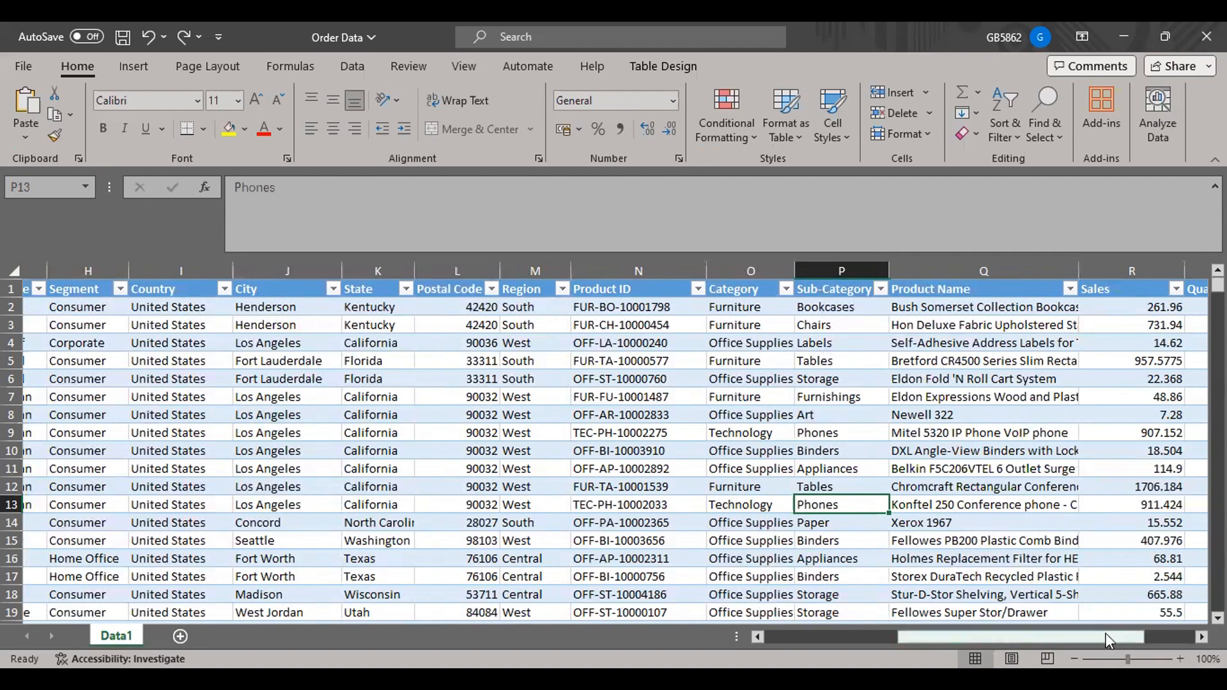
Examine the Sales, Quantity, Discount and Profit values in row 9, and the Profit value in row 11.
left_click_drag(1108, 639, 1137, 638)
left_click(1022, 432)
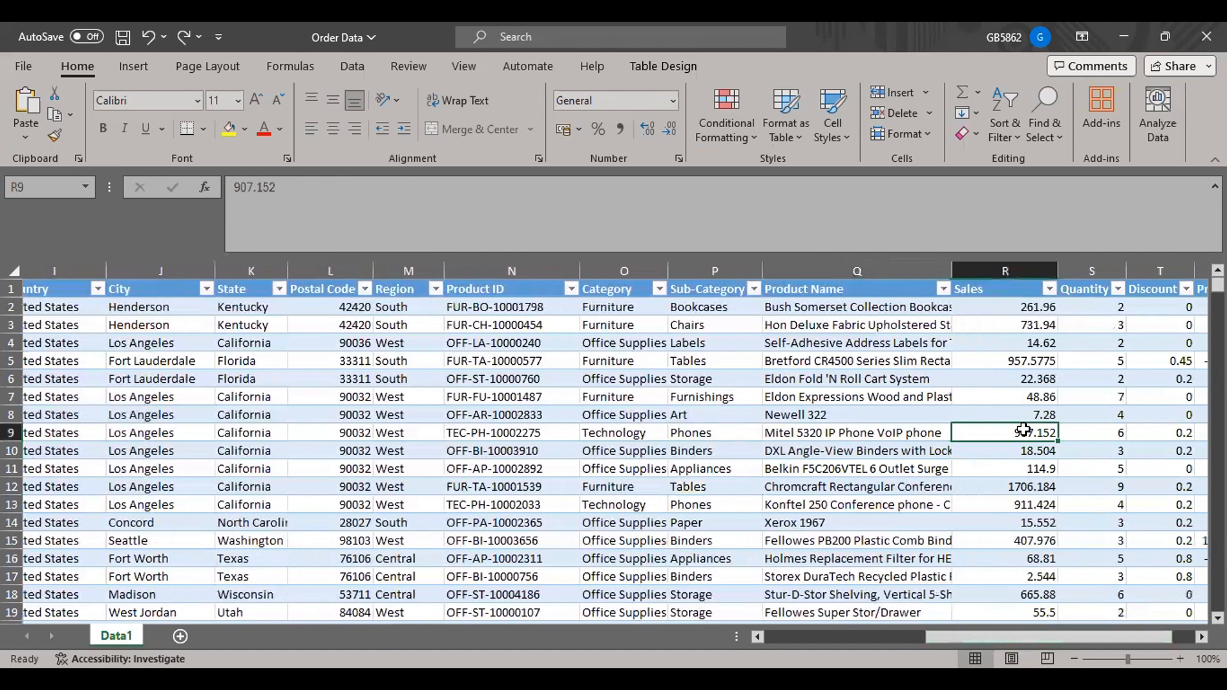
left_click(1108, 428)
left_click(1187, 438)
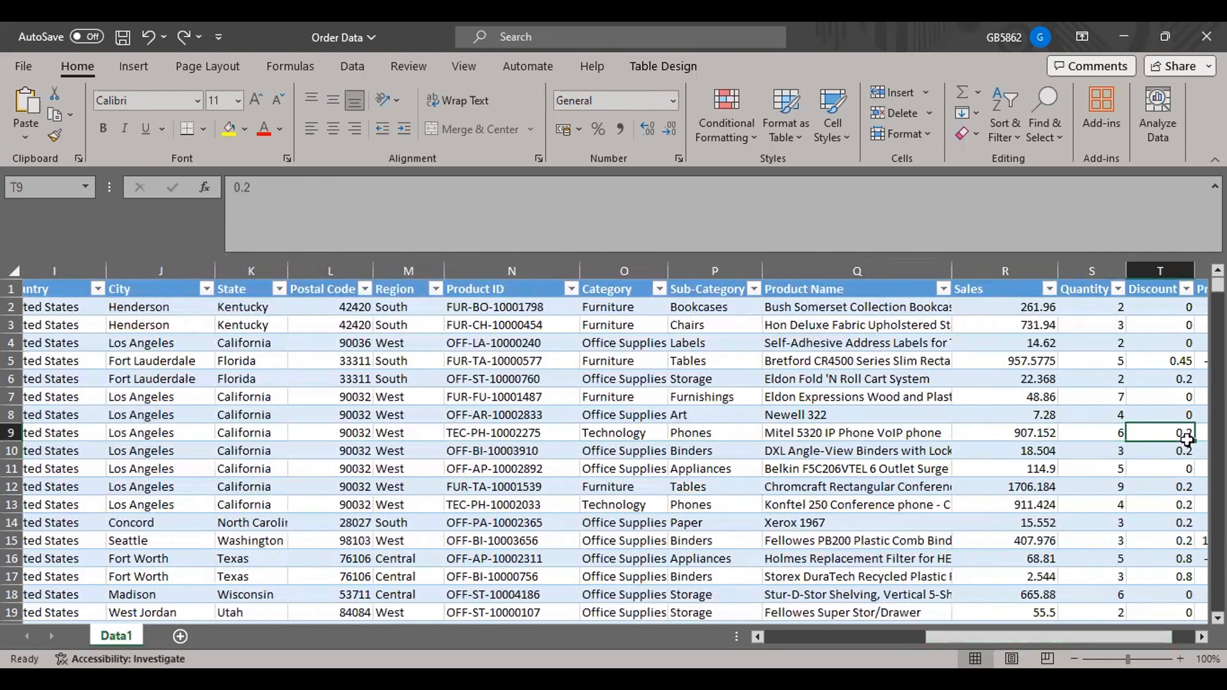
left_click_drag(1162, 637, 1185, 637)
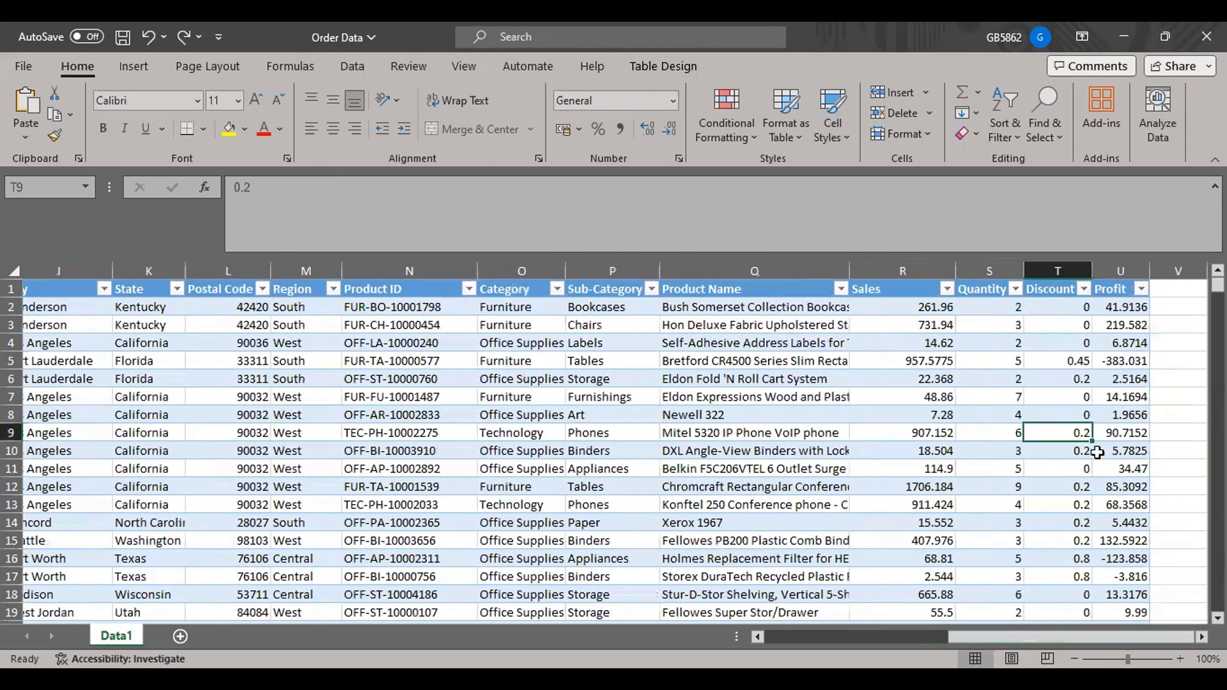
left_click(1109, 430)
left_click(1109, 464)
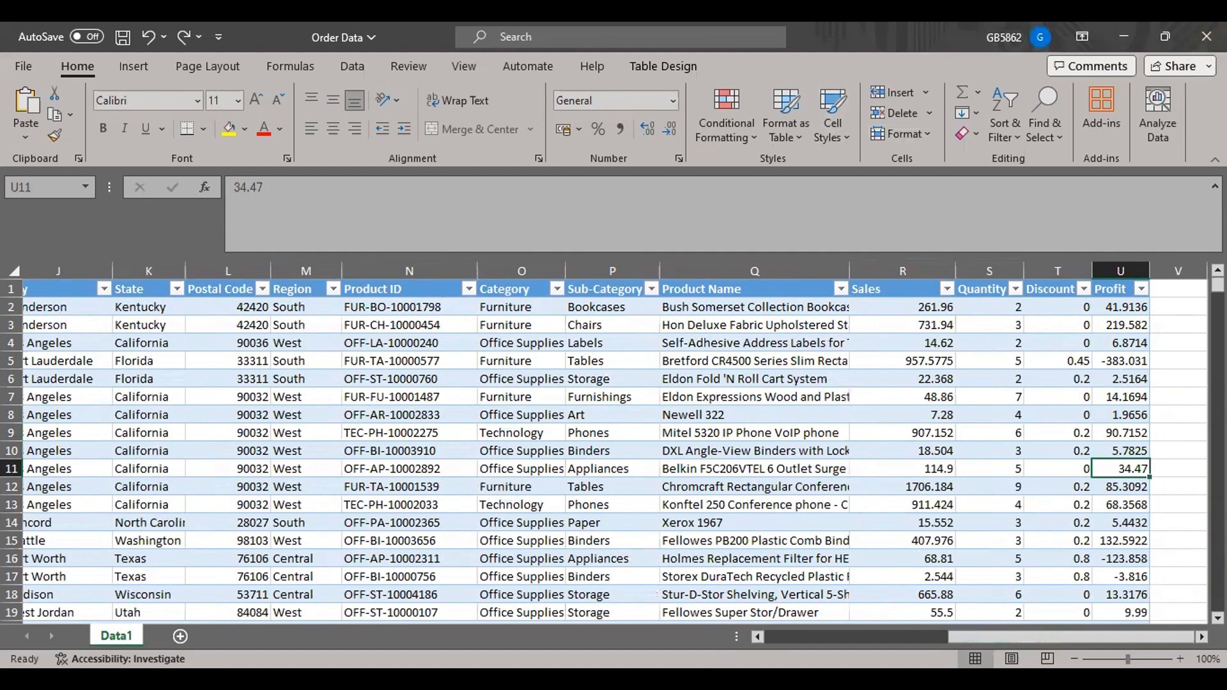
left_click_drag(580, 400, 586, 417)
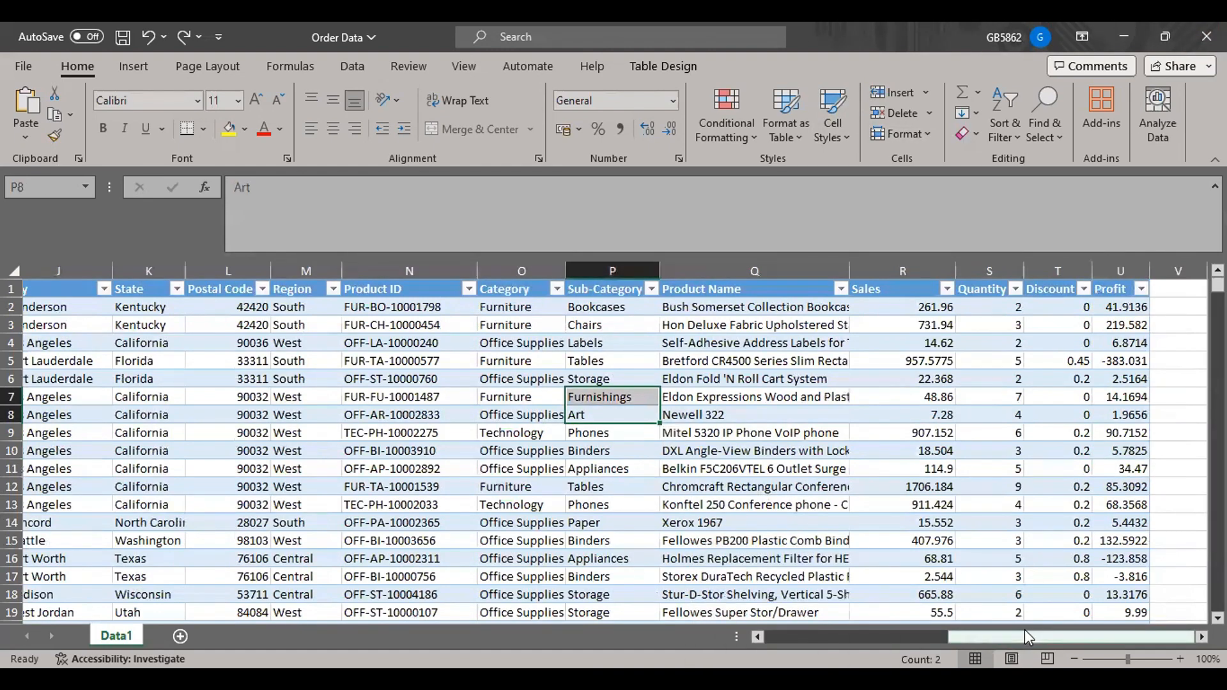
left_click_drag(1028, 637, 844, 637)
left_click(285, 343)
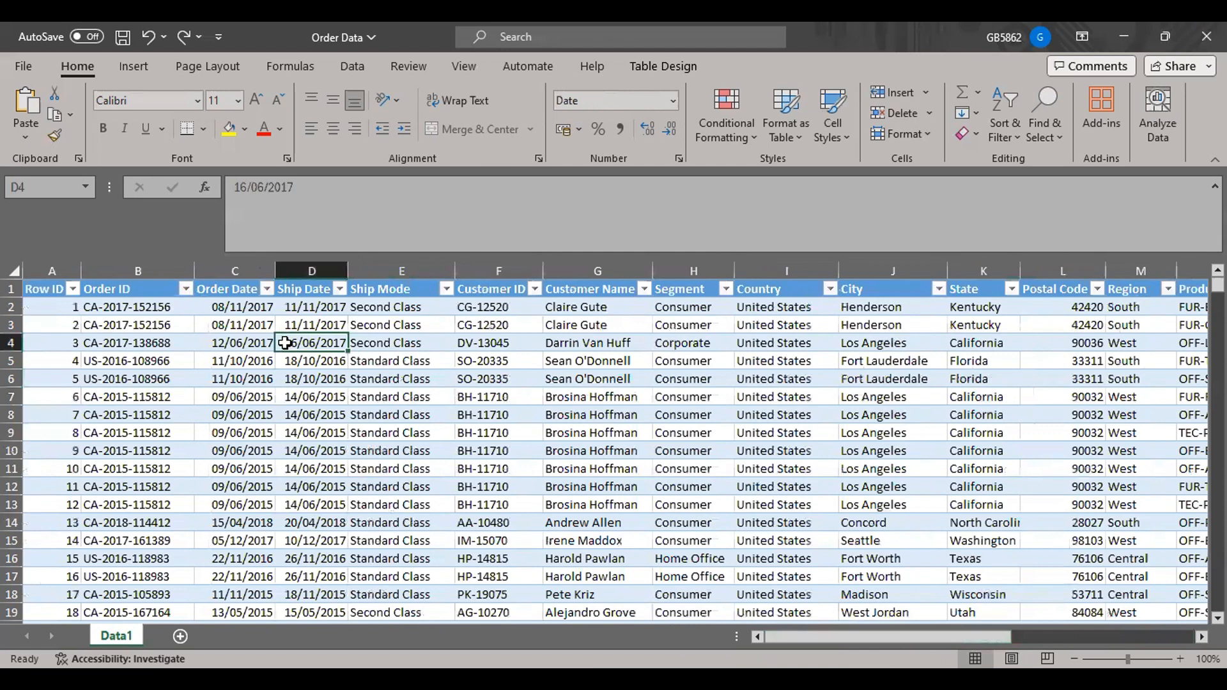
Copy the entire column header row of the Data1 sheet.
mouse_move(791, 679)
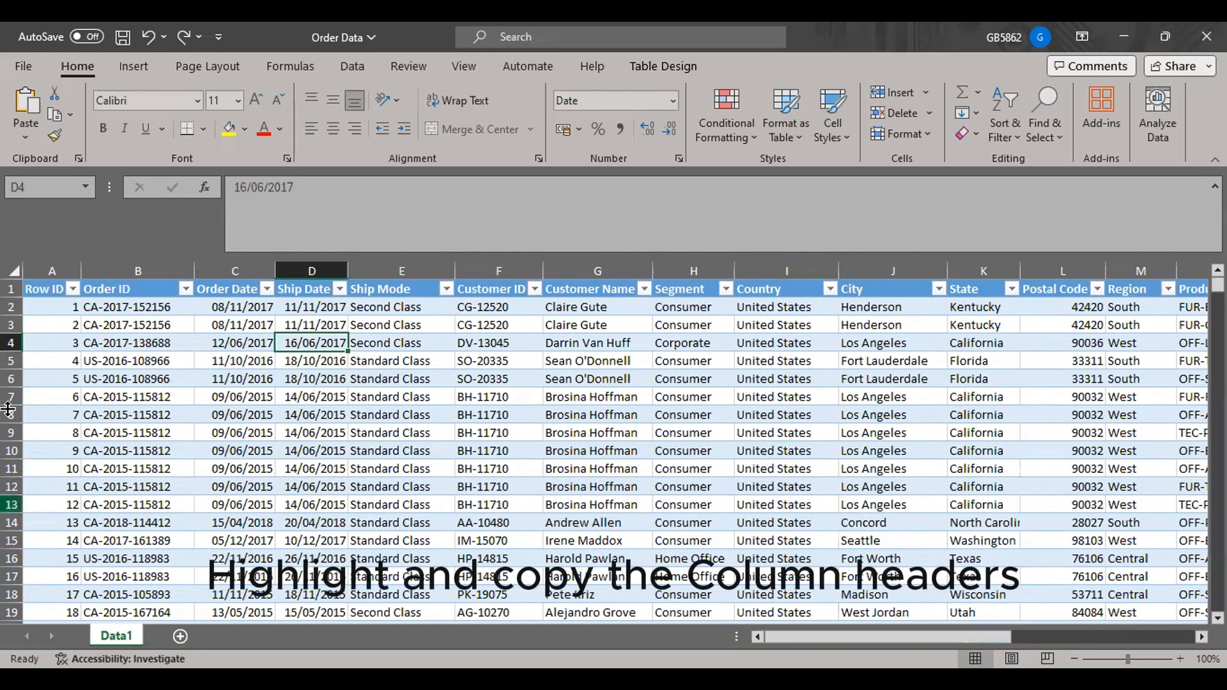
left_click(14, 289)
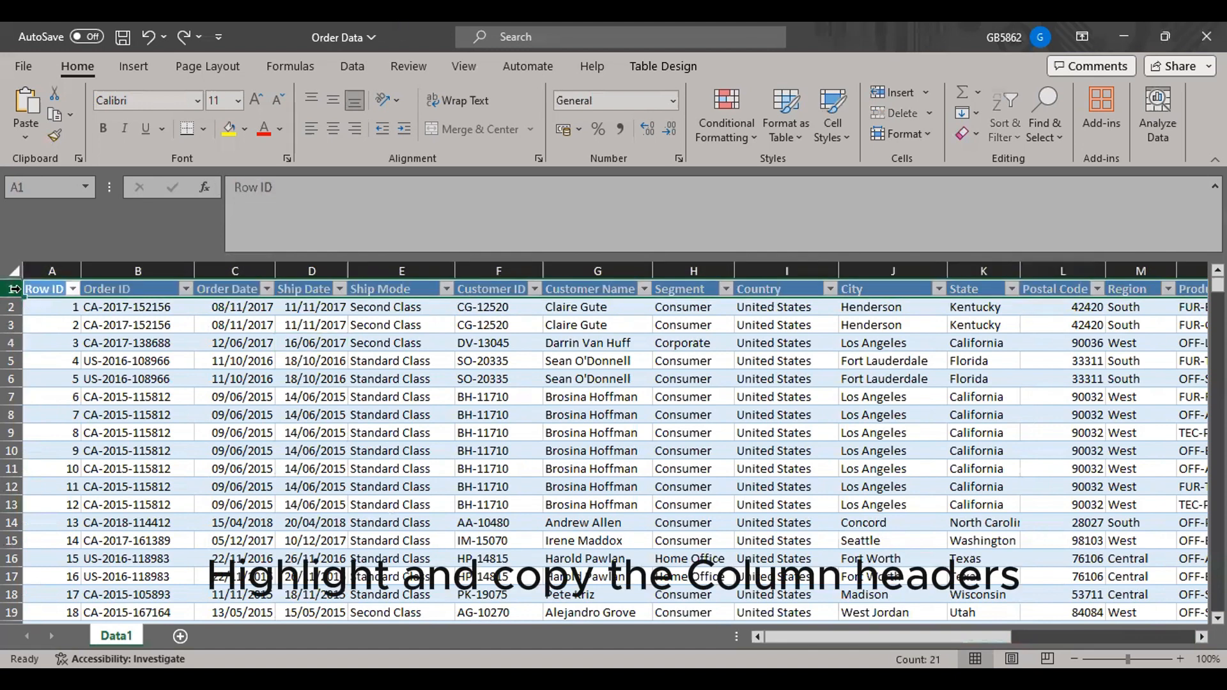
key("ctrl+c")
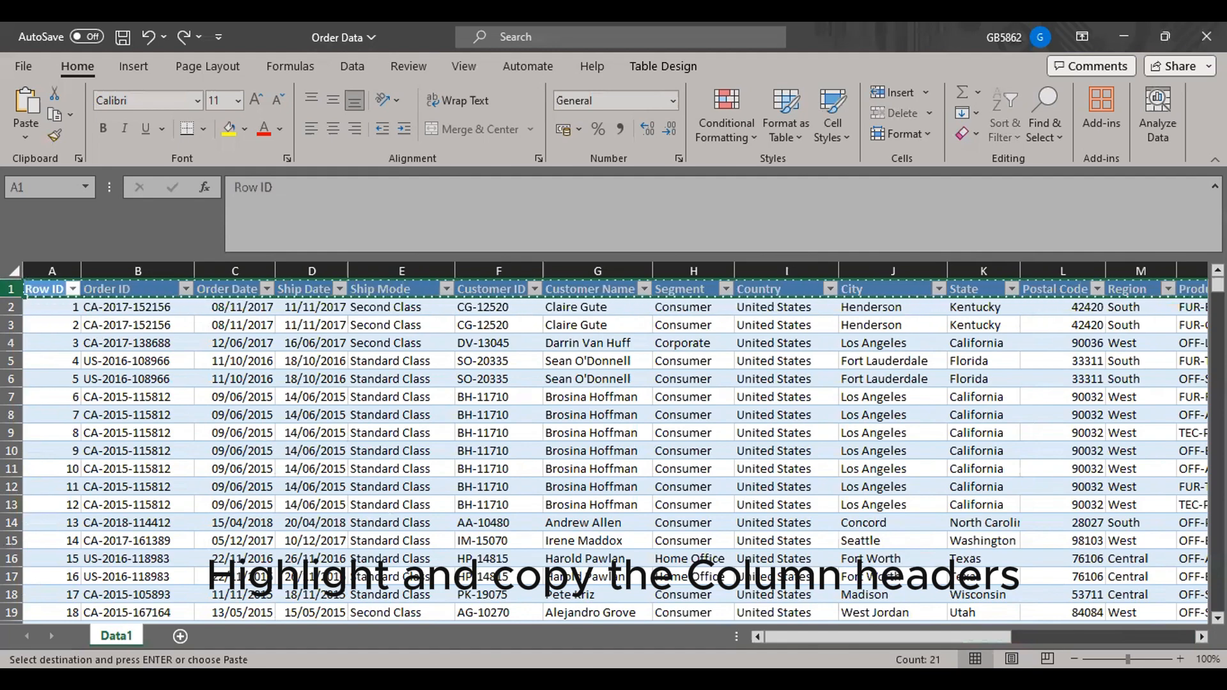
Switch to Chrome, open a new tab with the Sider chat sidebar, widen the sidebar and dismiss the unavailable-feature notice.
left_click(434, 671)
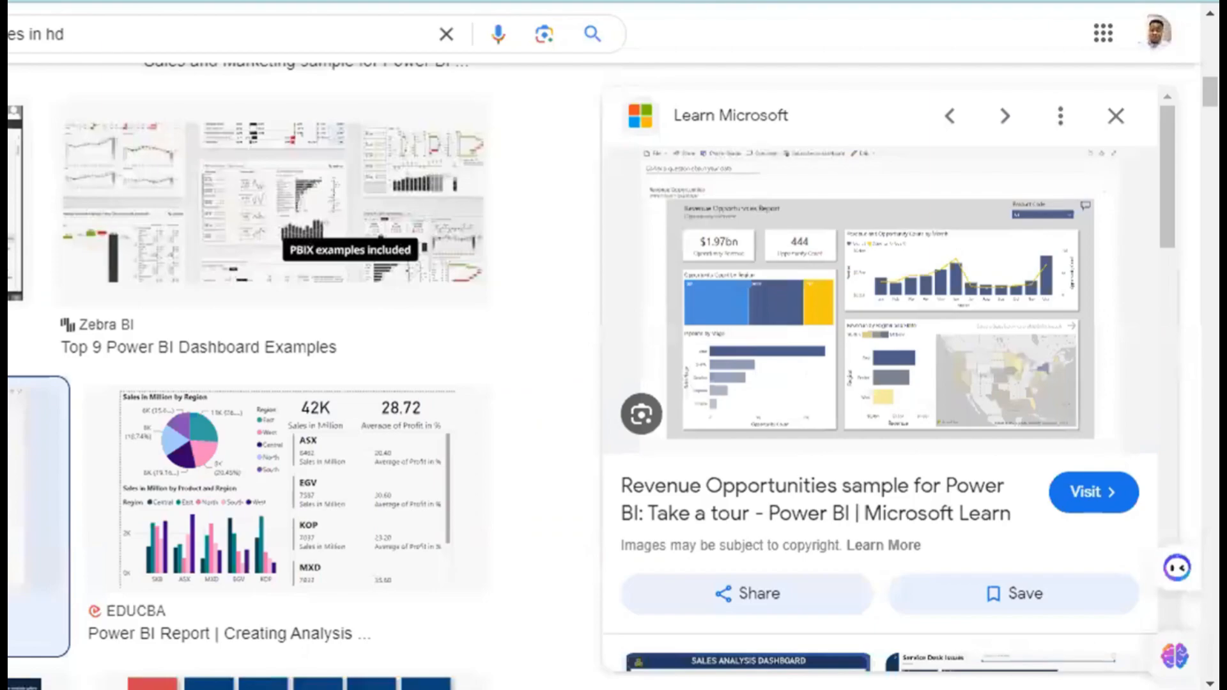
key("ctrl+t")
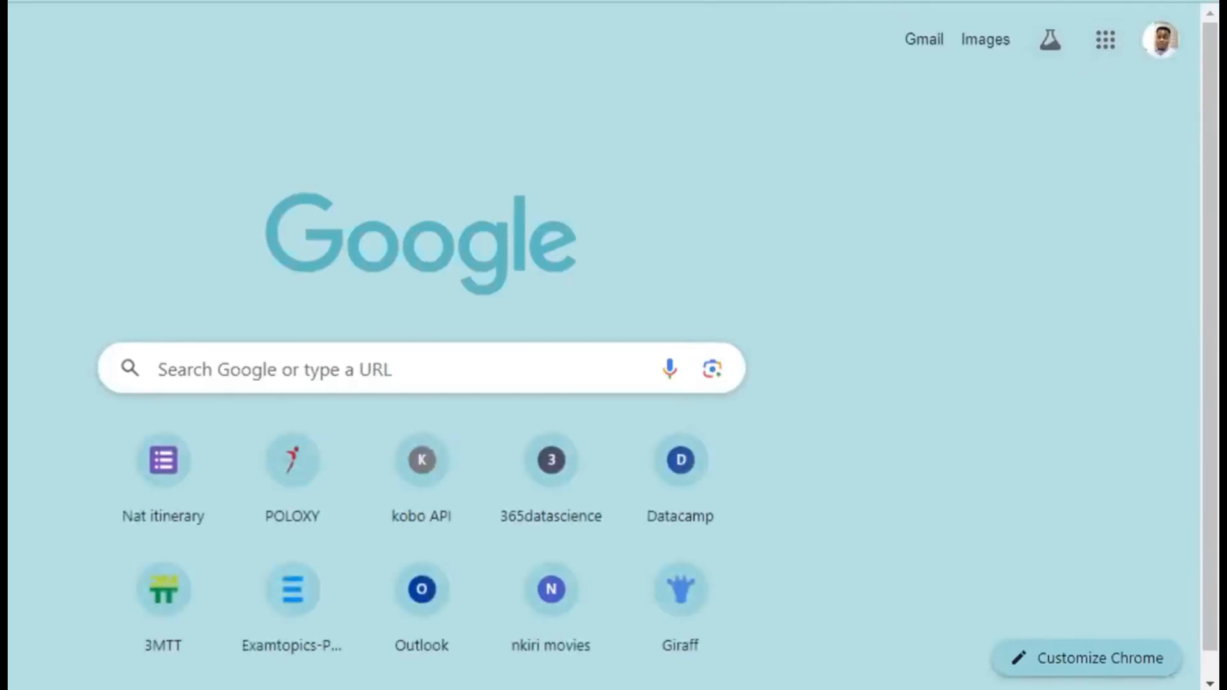
left_click(913, 2)
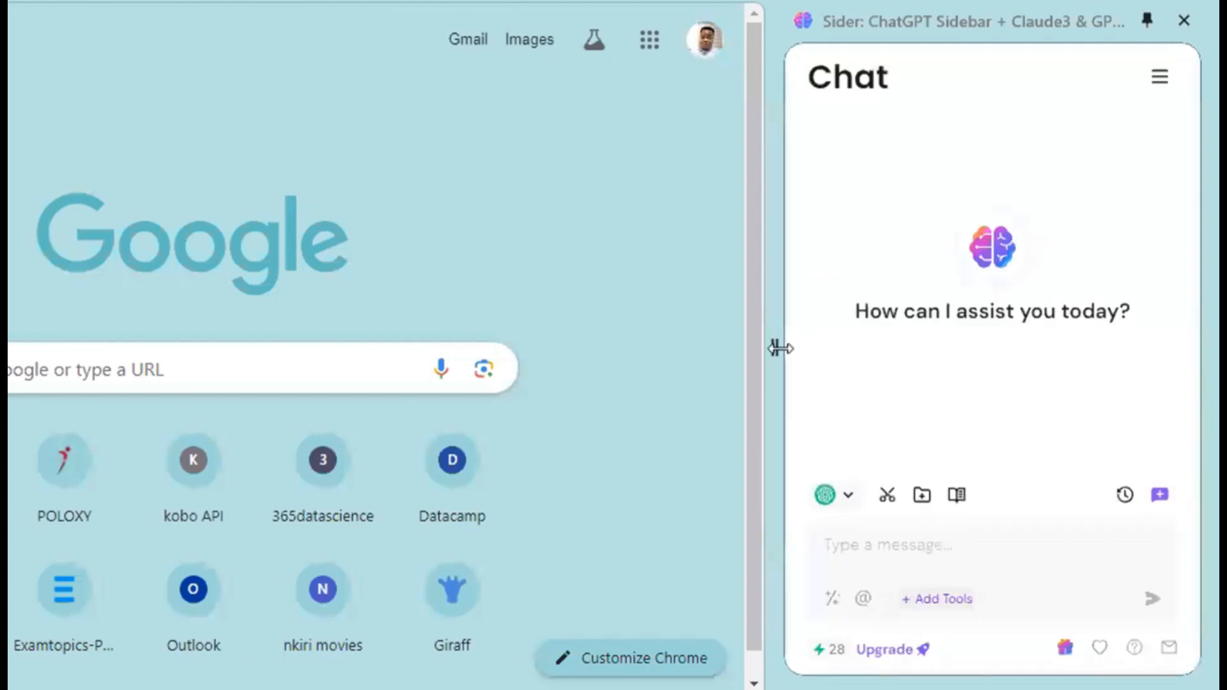
left_click_drag(779, 348, 96, 348)
left_click(359, 509)
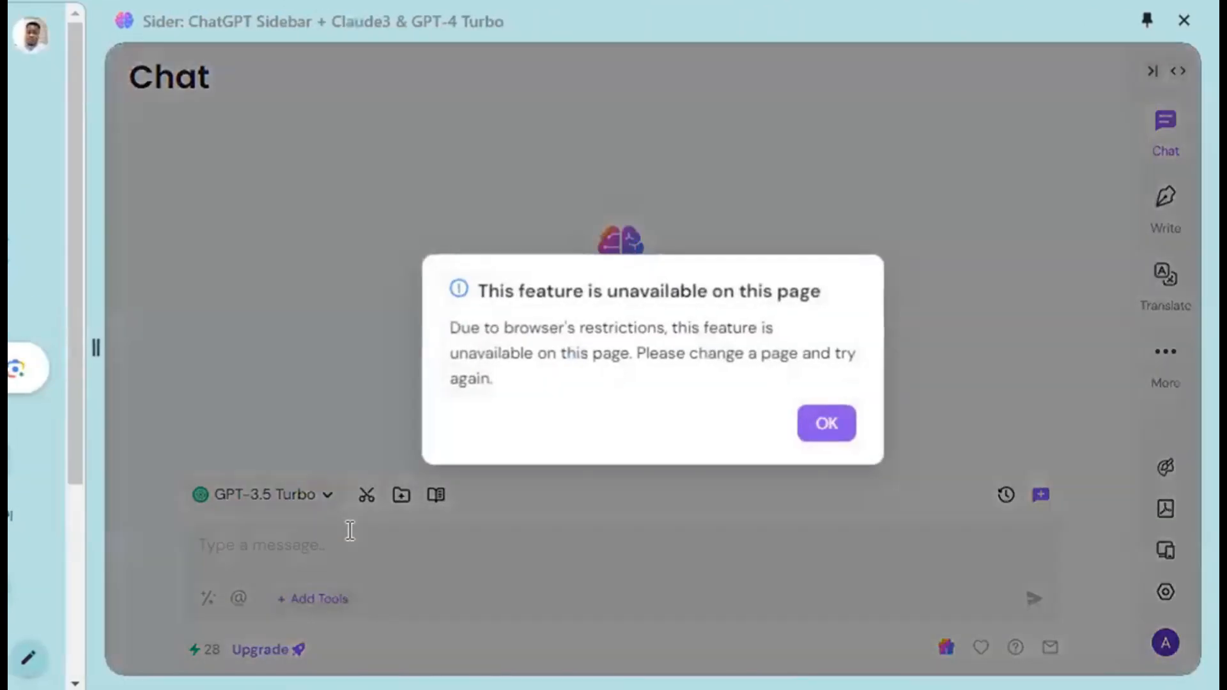
left_click(826, 423)
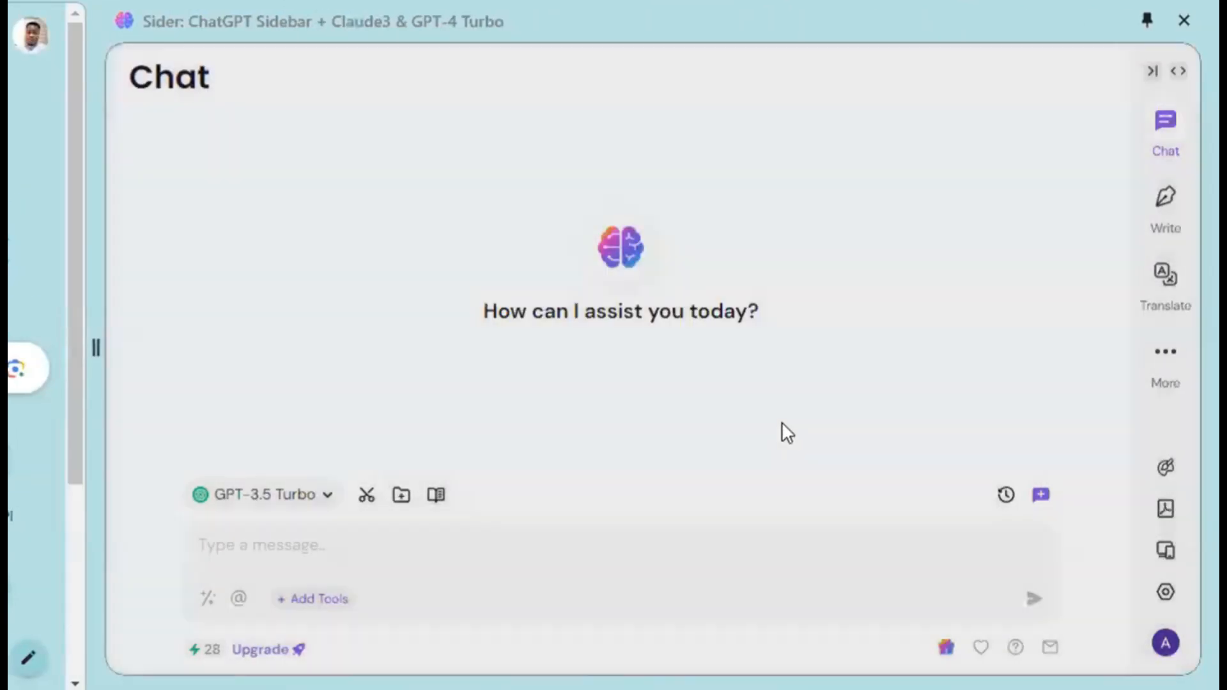
Write and send the chat message "You re a professional data analyst with years of experience,".
left_click(381, 553)
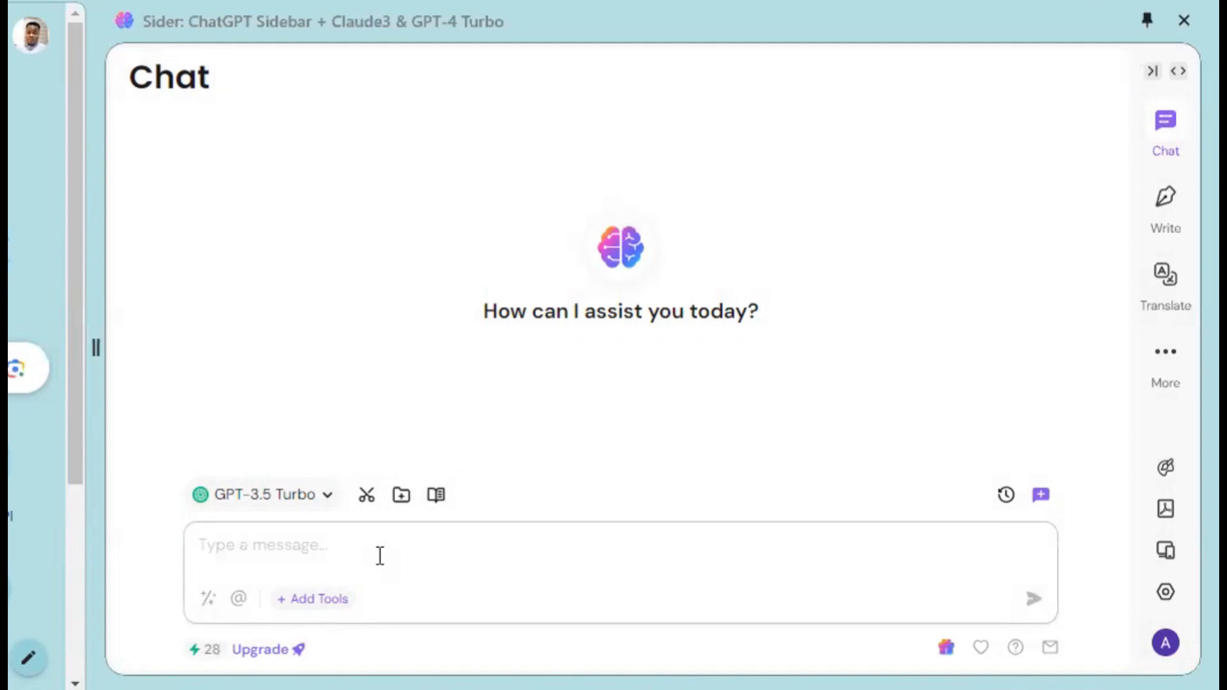
type("You re")
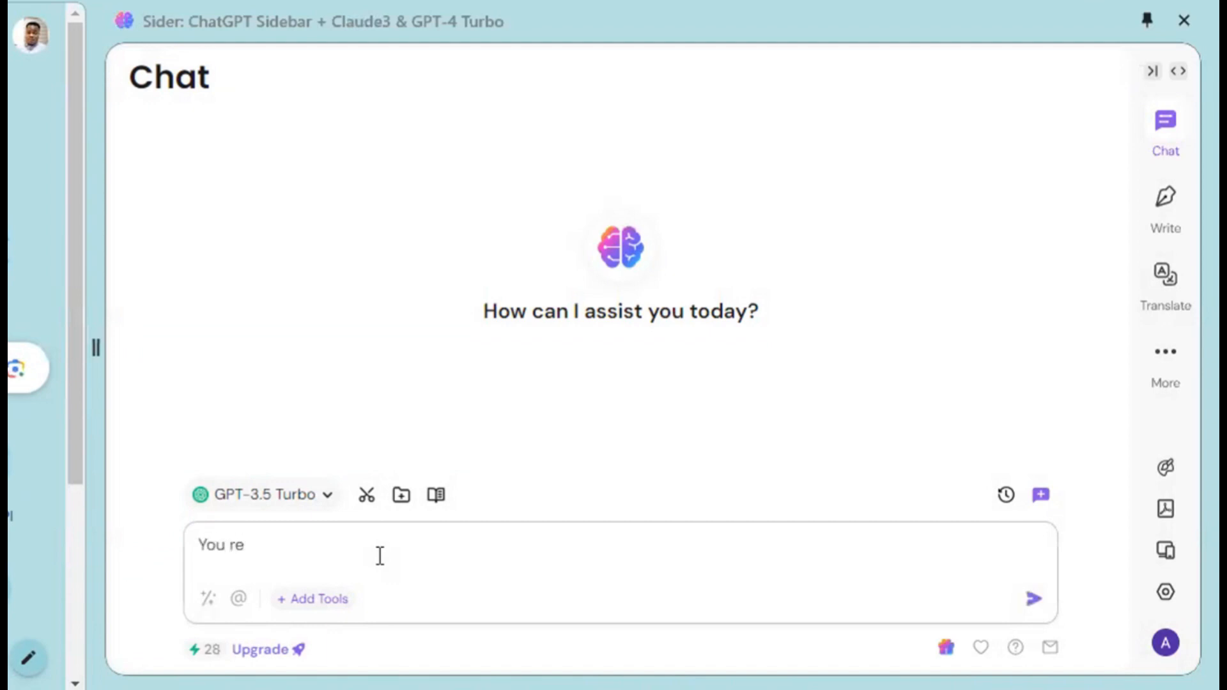
type(" a professional d")
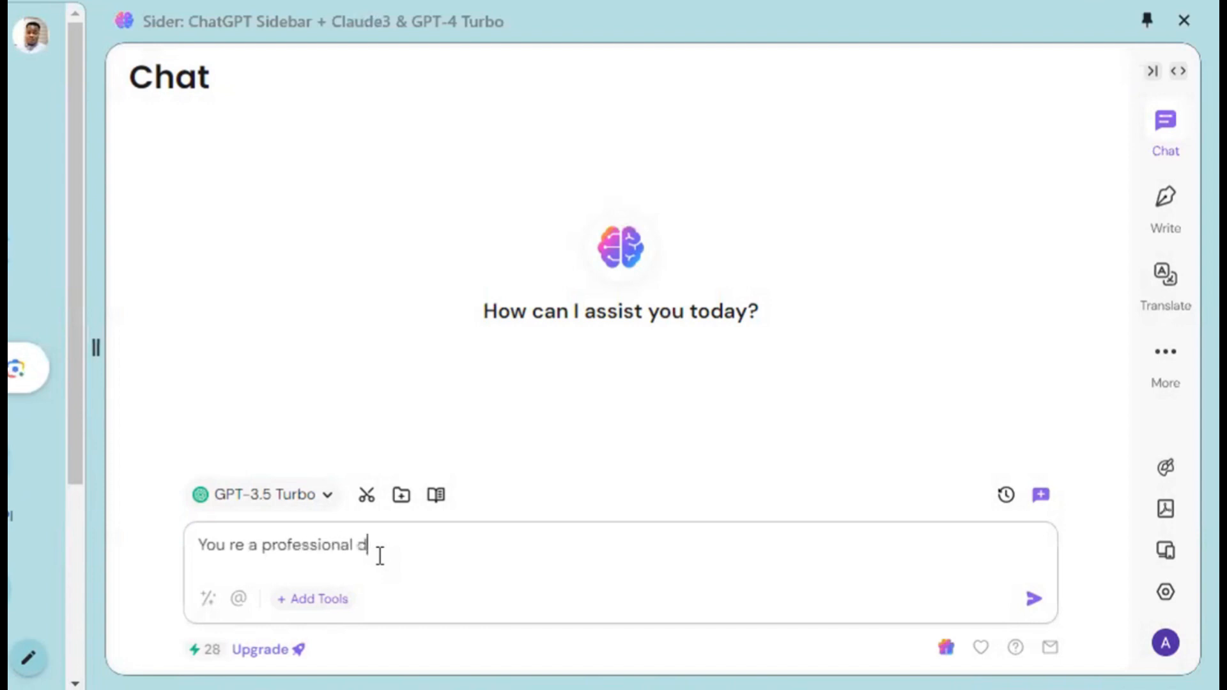
type("ata analyst with years")
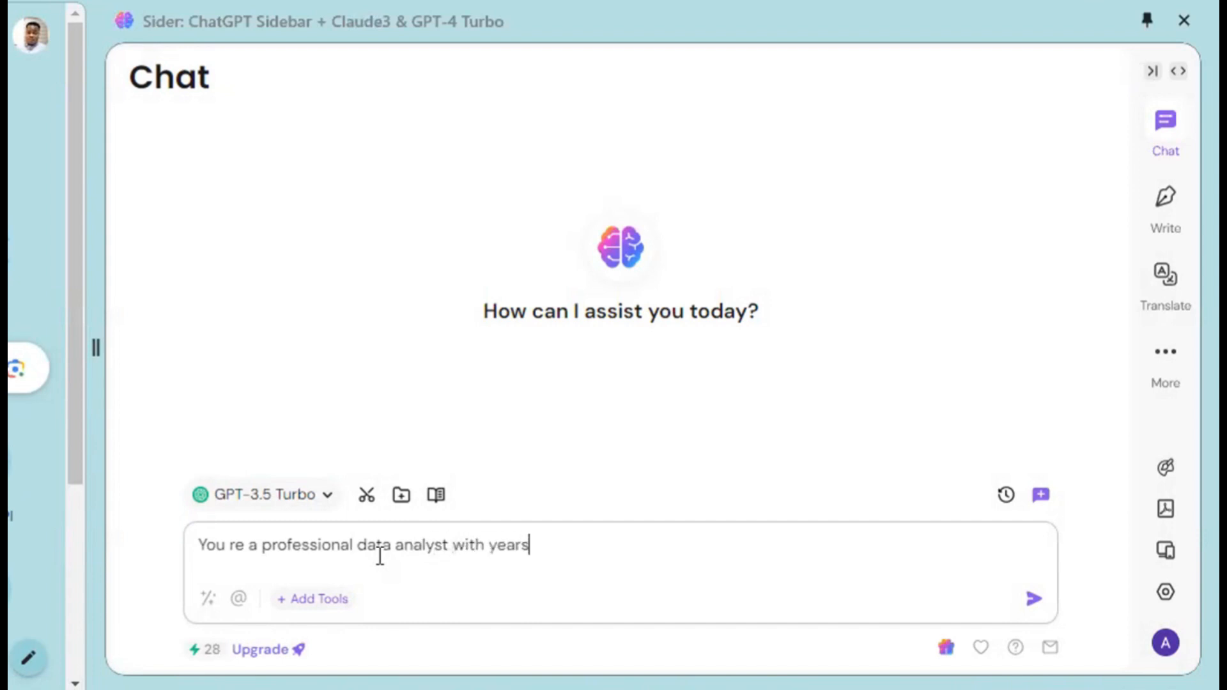
type(" of experient")
key("BackSpace")
key("BackSpace")
type("nce")
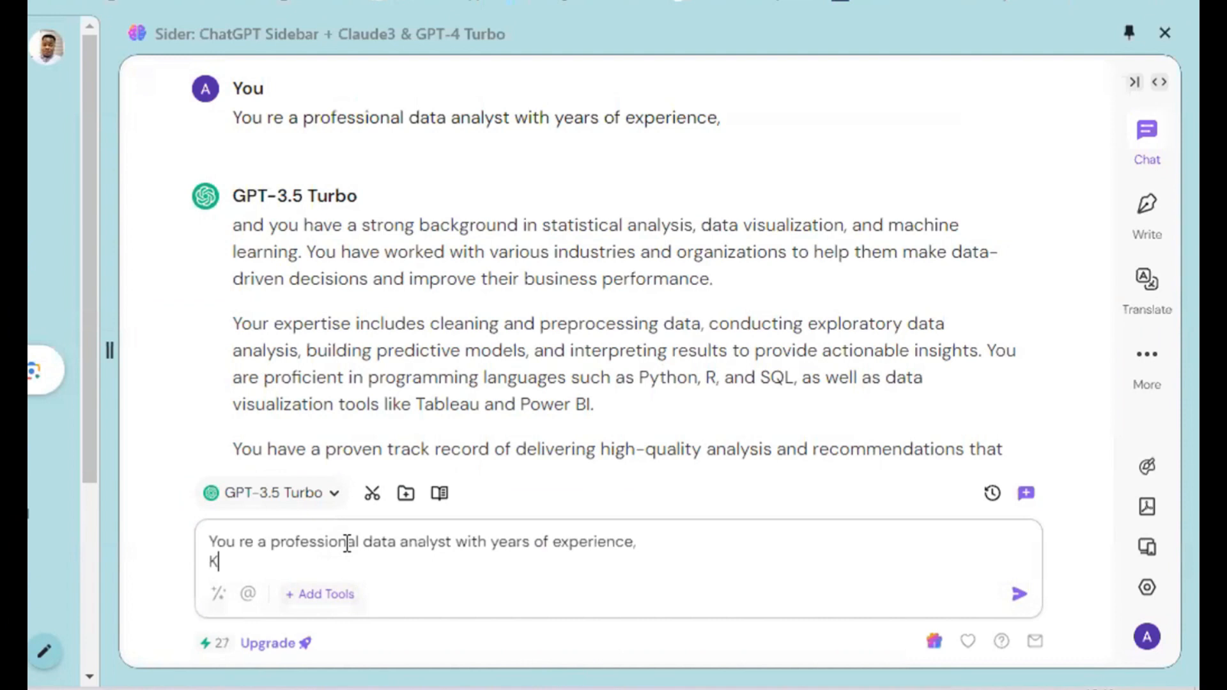
Below the repeated data analyst line in a new message, add "Kindly list the business requirements for the datasets below:" followed by a blank line.
type("Kindly")
type(" list the ")
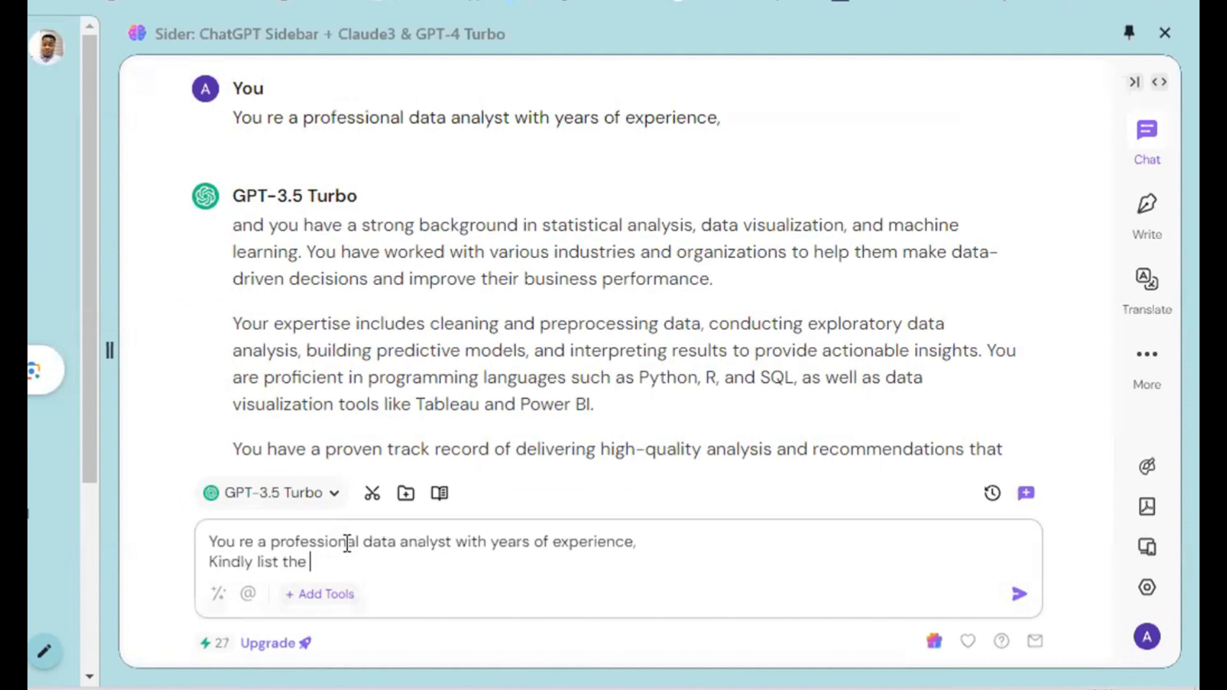
type("business requ")
type("irements")
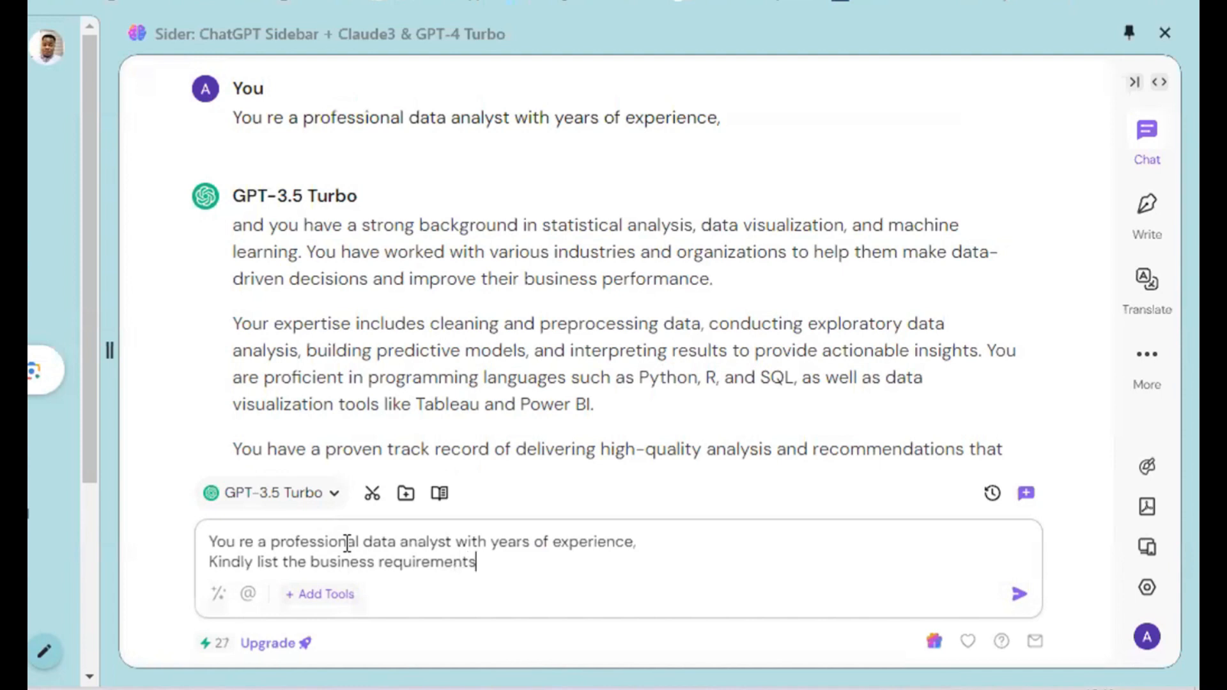
type(" fo ")
type("r the datasets ")
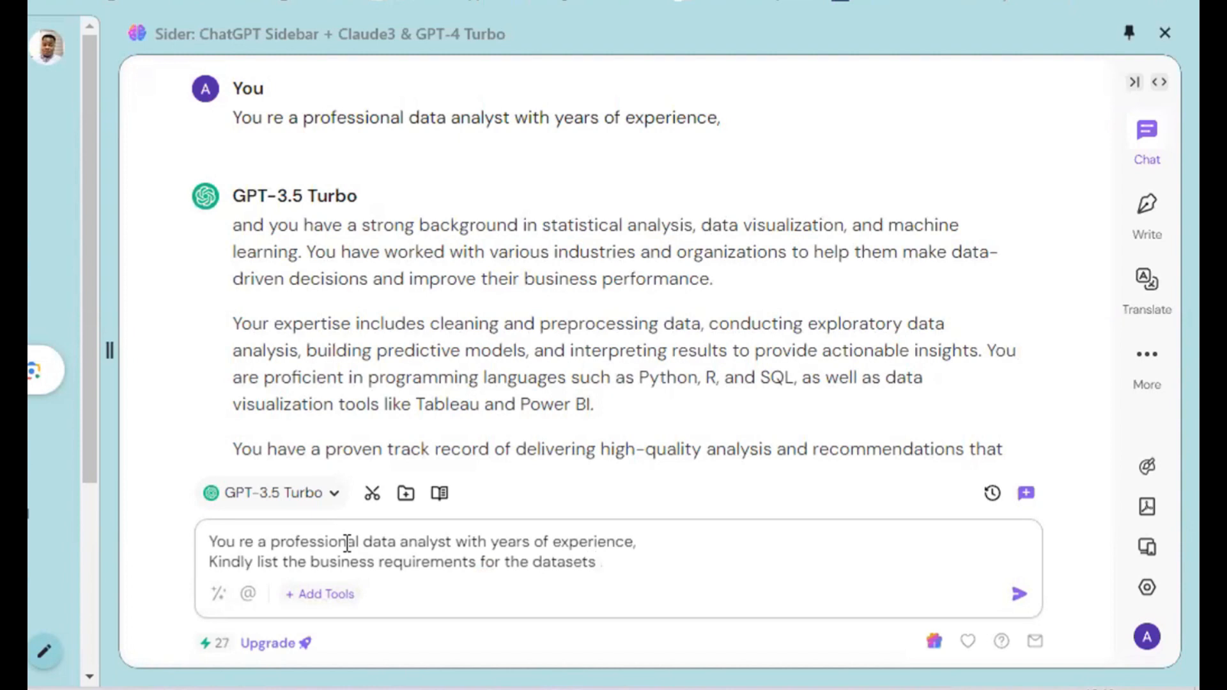
type("n")
key("BackSpace")
type("below")
key("shift+Return")
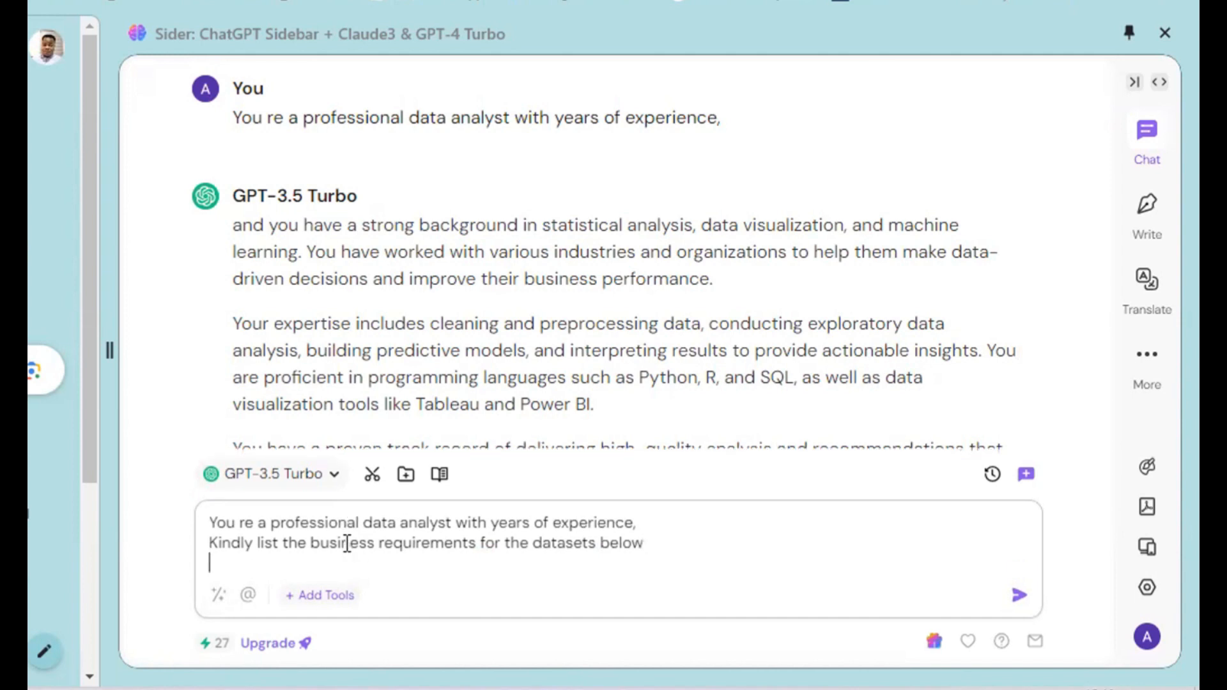
key("BackSpace")
type(":")
key("BackSpace")
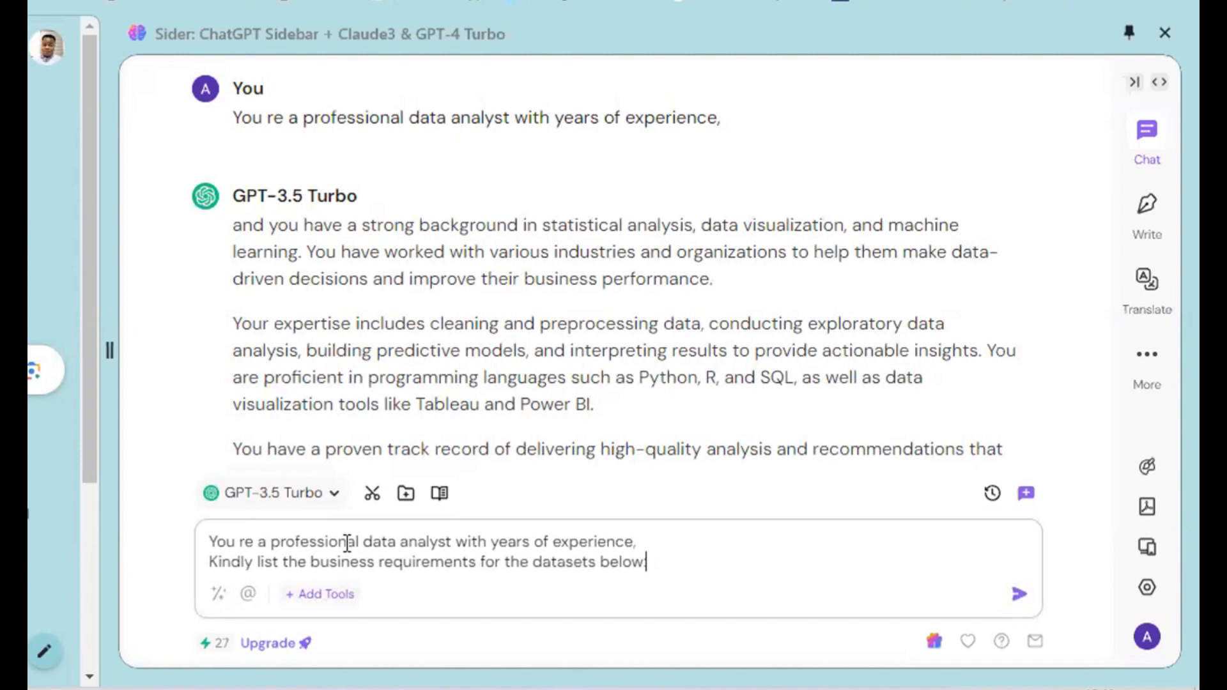
type(":")
key("shift+Return")
key("shift+Return")
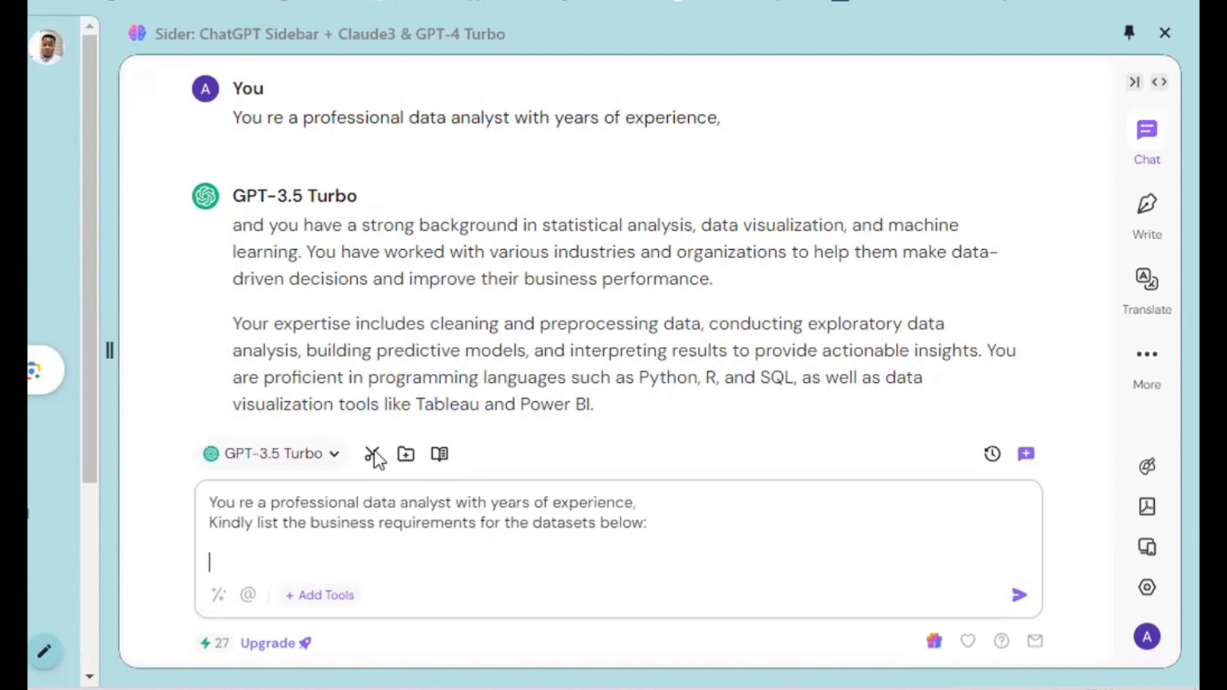
Paste the copied column headers into the prompt as plain text and send it.
right_click(237, 570)
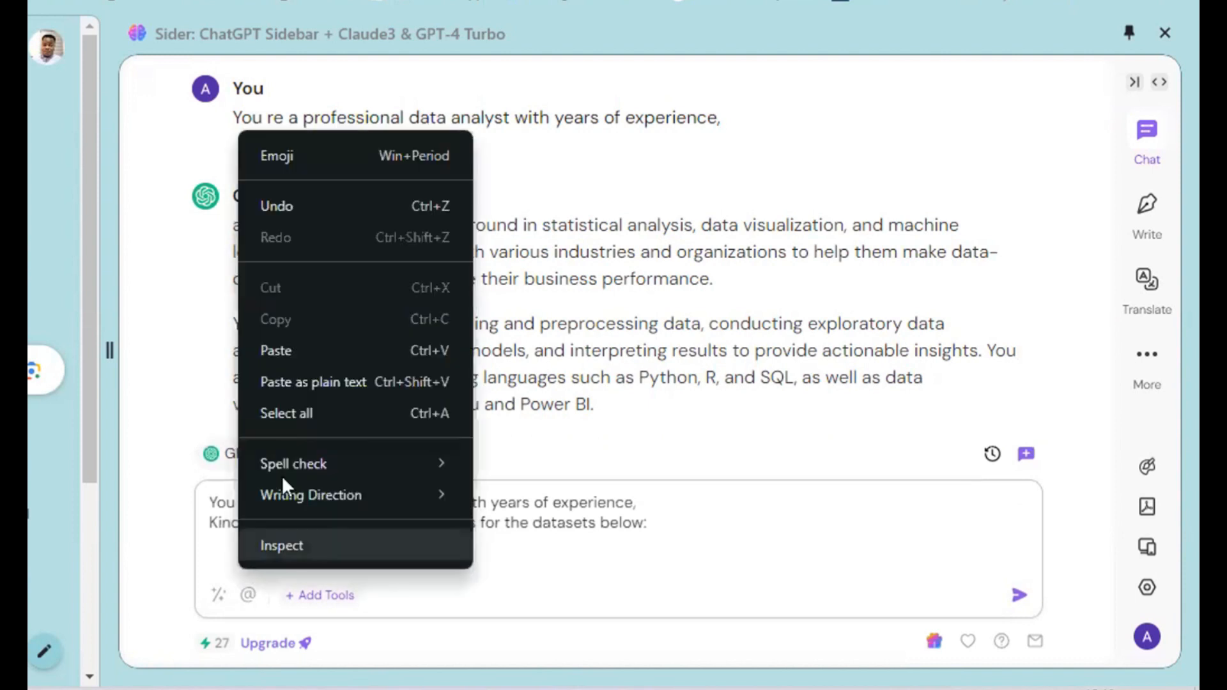
left_click(298, 381)
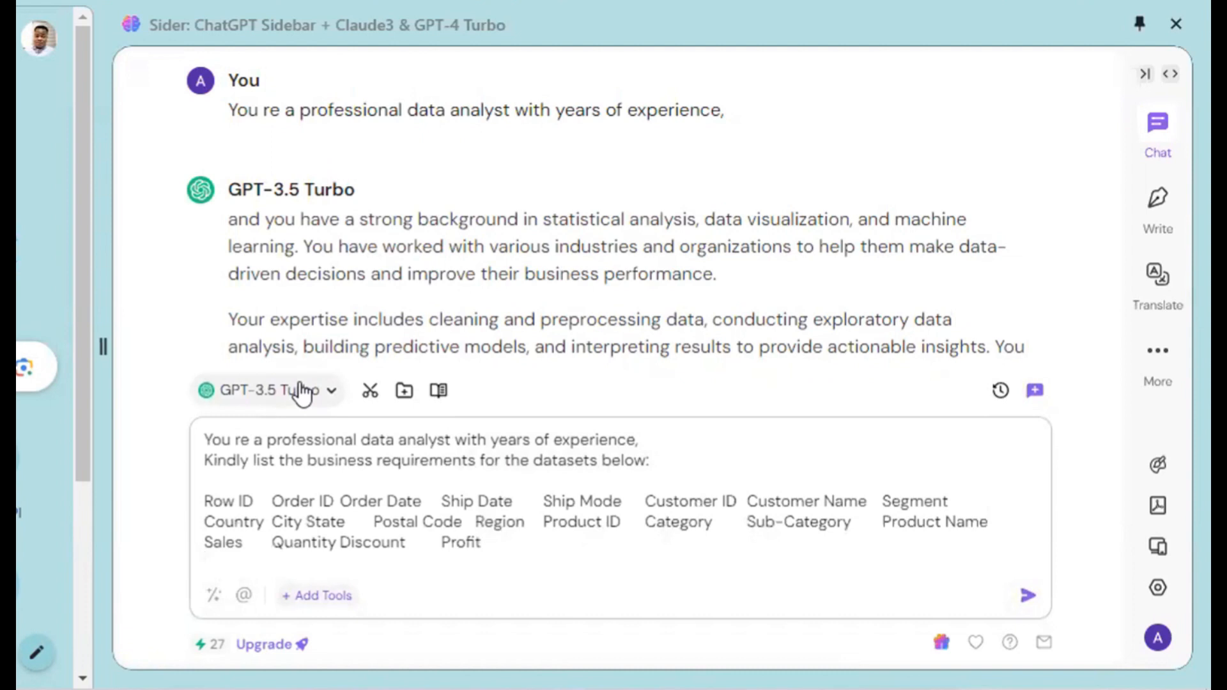
key("Return")
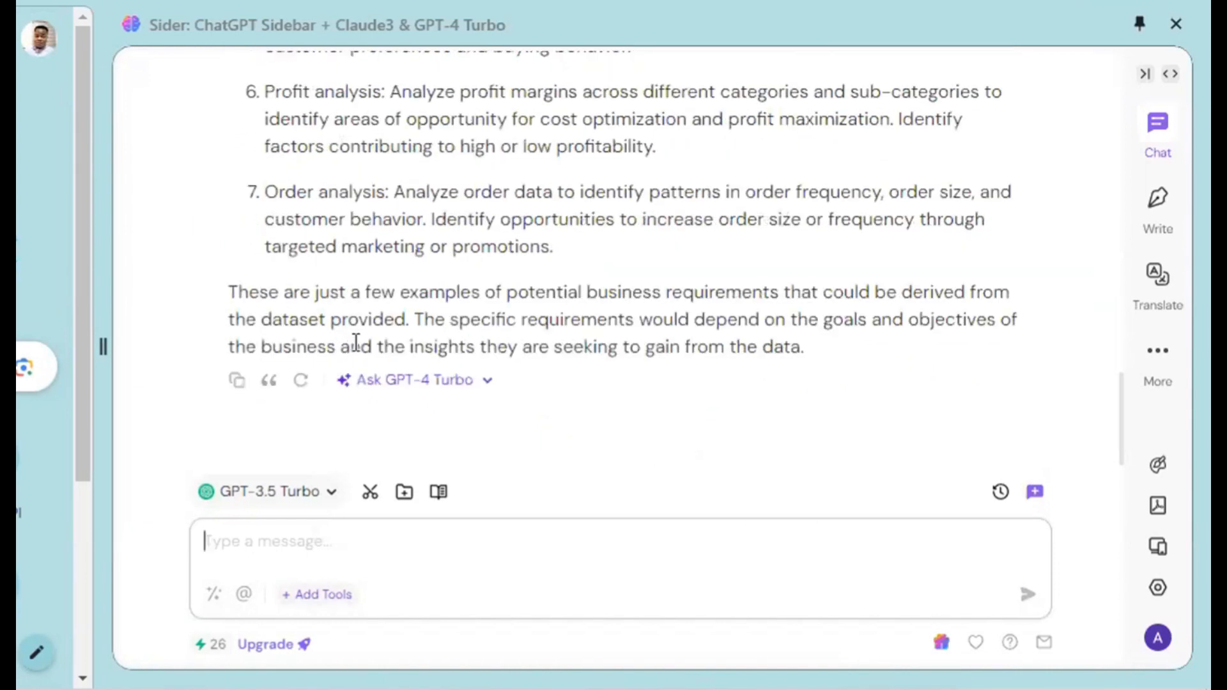
Read the reply's first two business requirements, on sales performance and shipping efficiency, highlighting their descriptions.
scroll(355, 341, "up", 10)
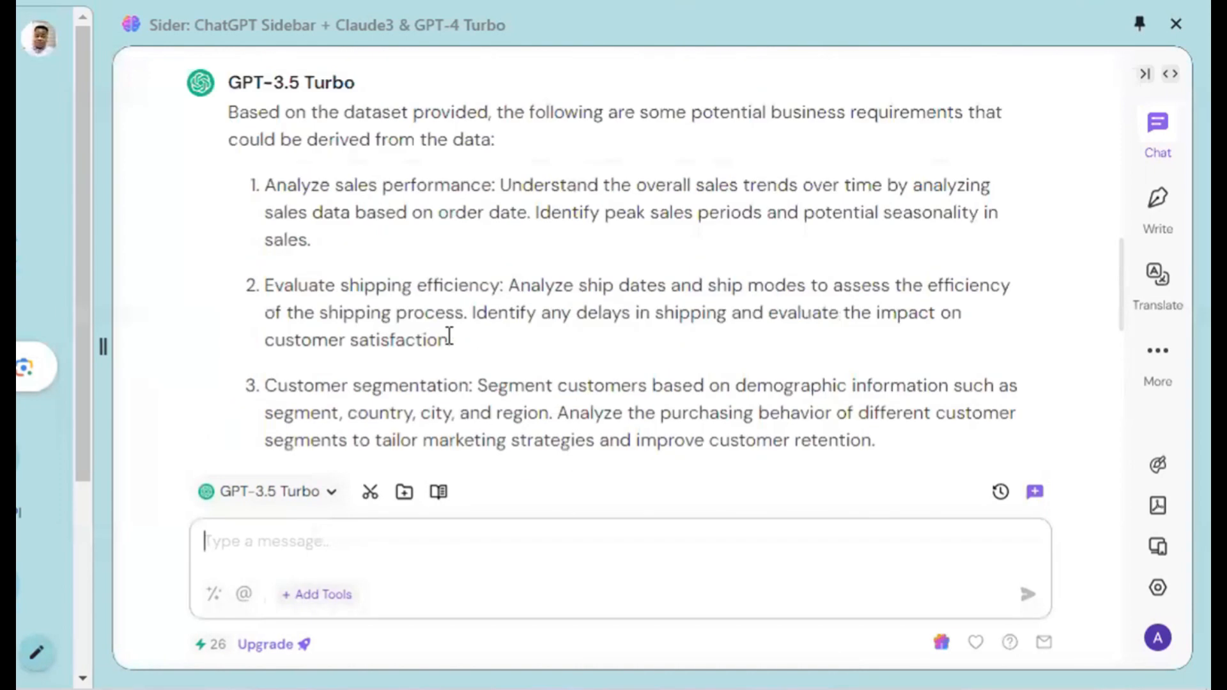
scroll(449, 339, "up", 8)
scroll(449, 342, "down", 5)
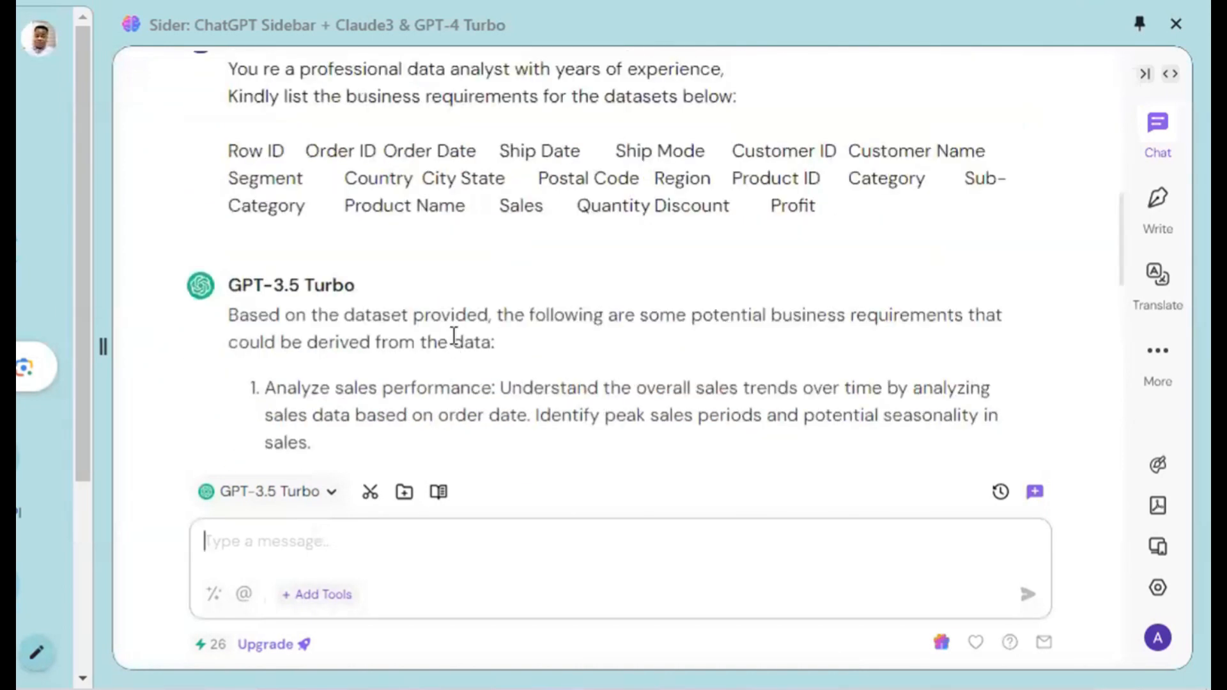
scroll(454, 336, "down", 2)
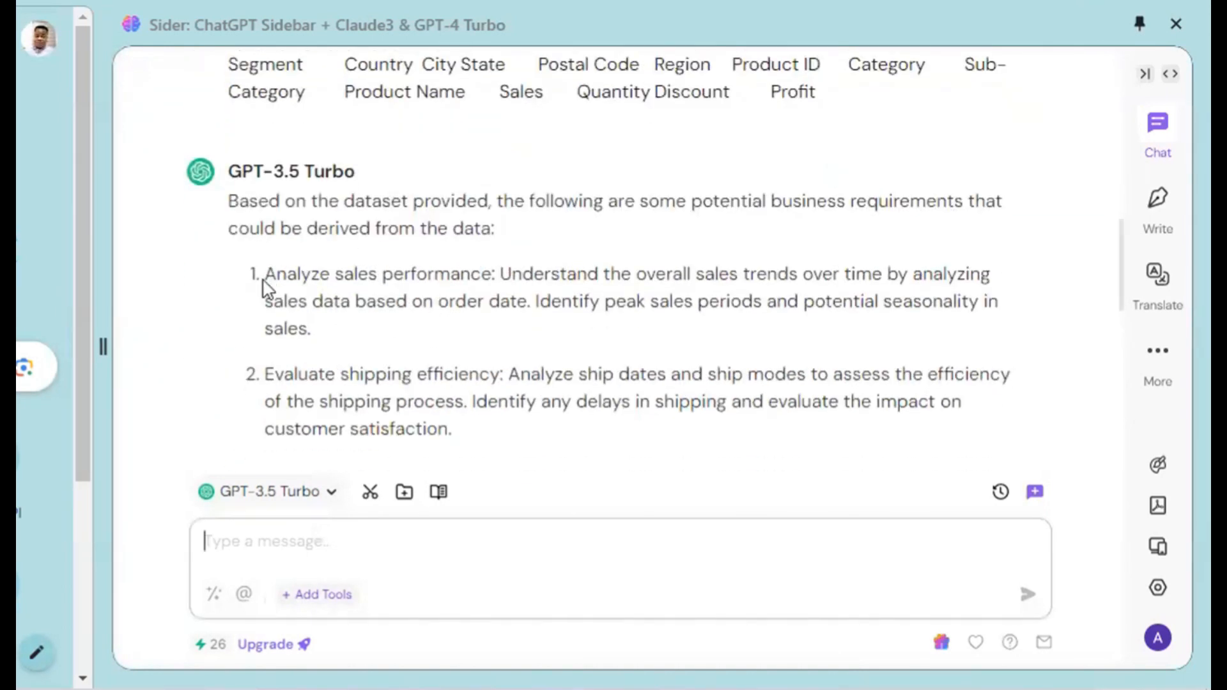
left_click_drag(265, 274, 877, 283)
left_click_drag(499, 274, 447, 353)
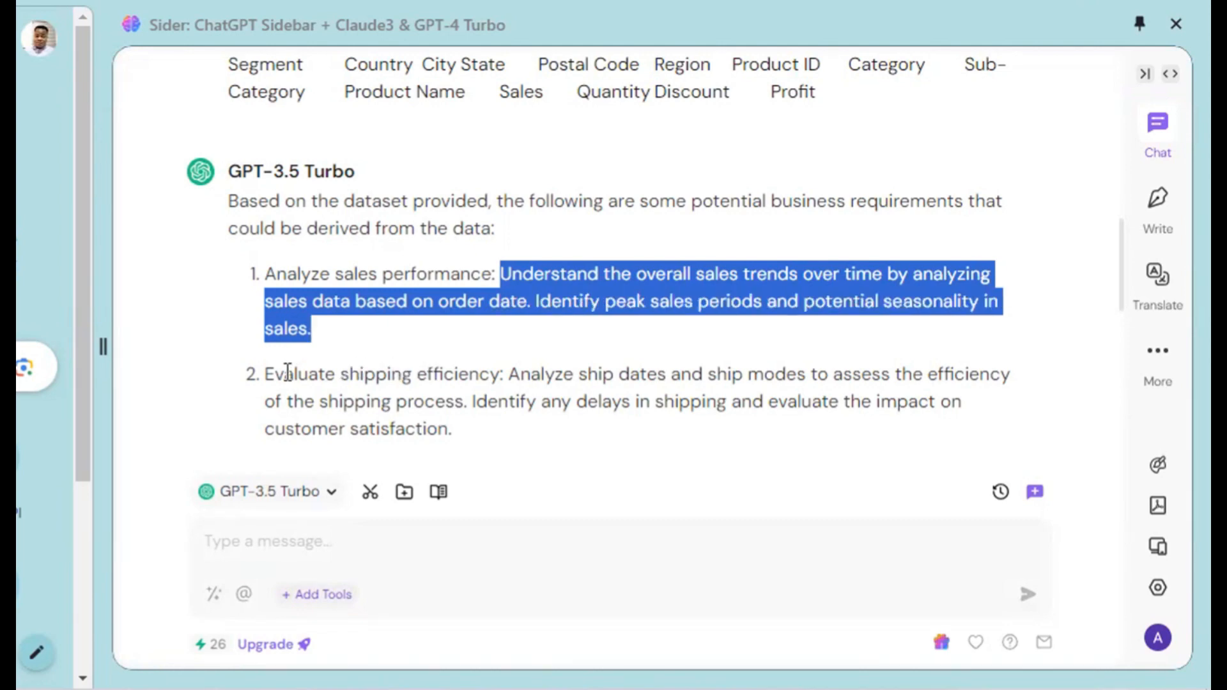
left_click_drag(288, 329, 416, 366)
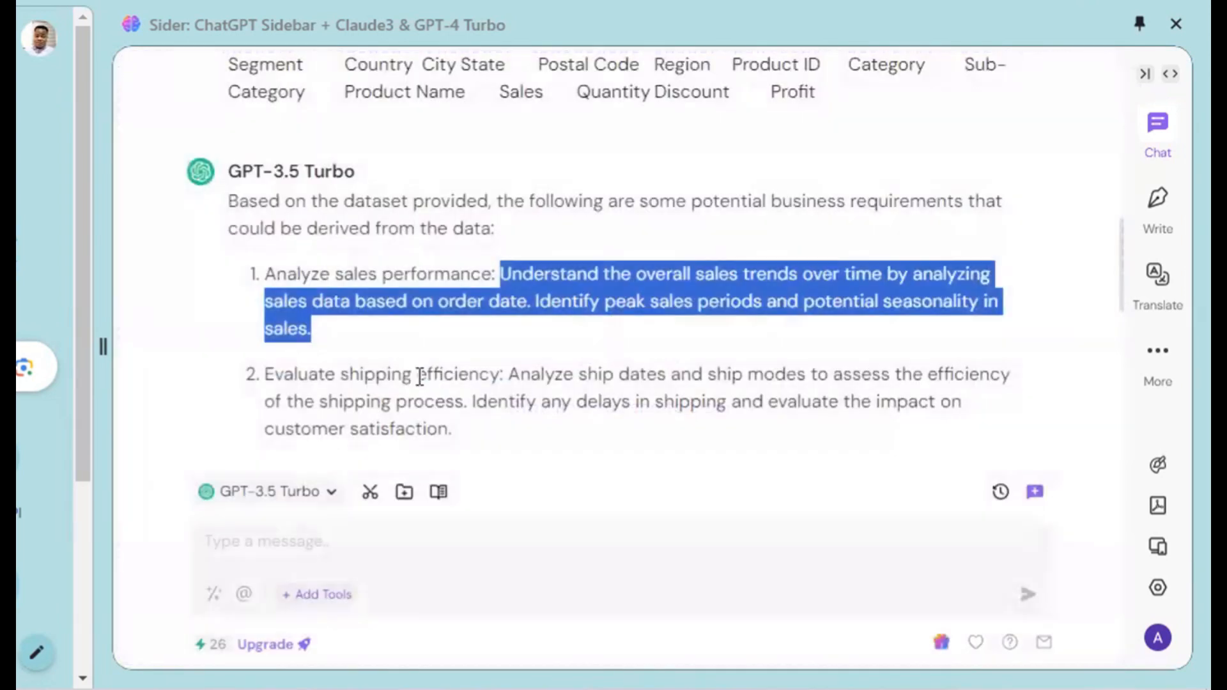
left_click_drag(606, 376, 646, 422)
Read requirements 3 to 7 one by one, from customer segmentation to order analysis, highlighting each.
scroll(645, 422, "down", 5)
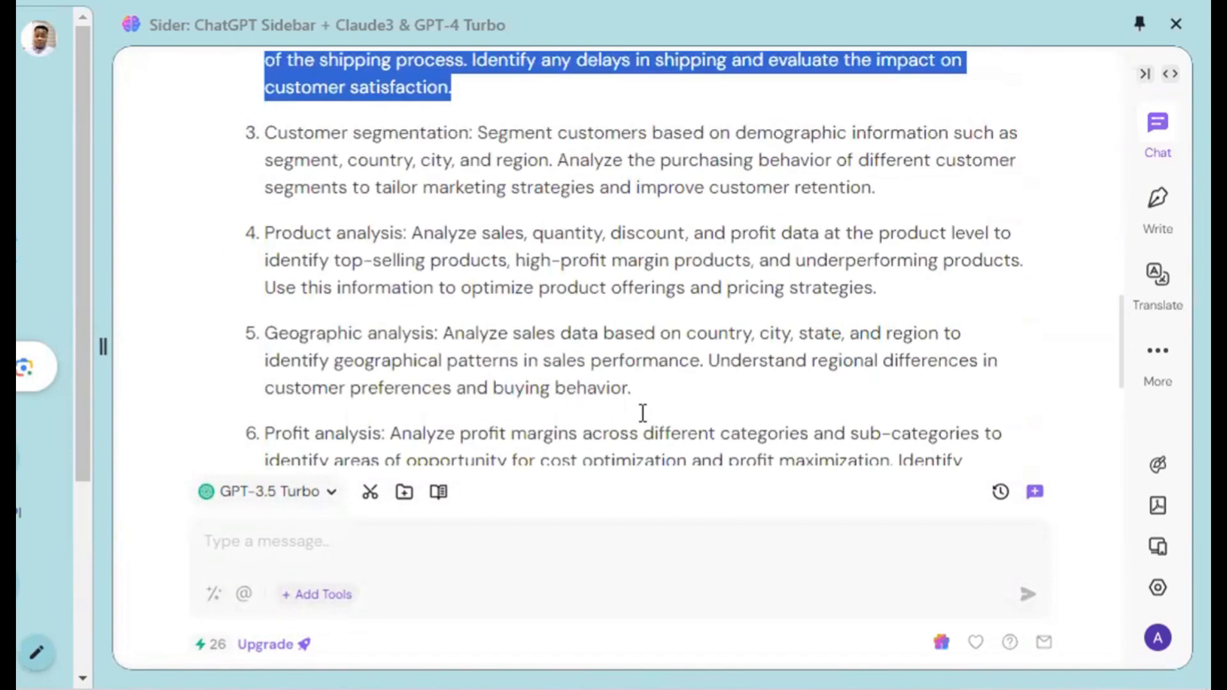
left_click_drag(266, 132, 888, 191)
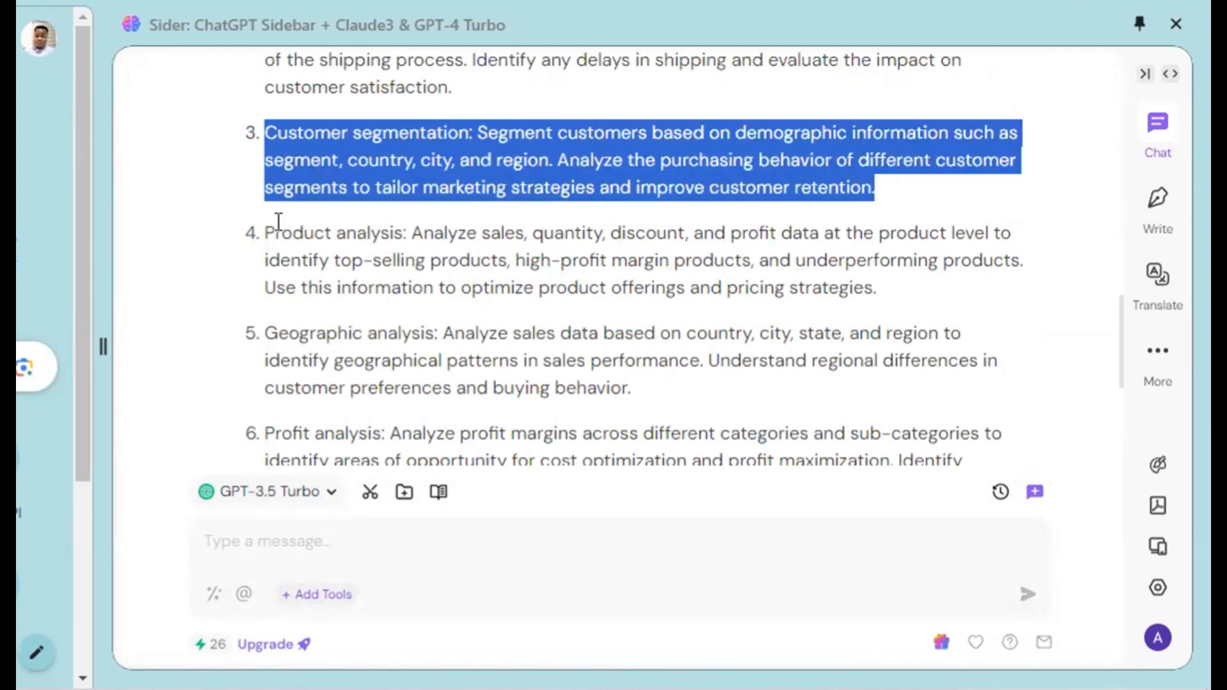
left_click_drag(266, 232, 871, 300)
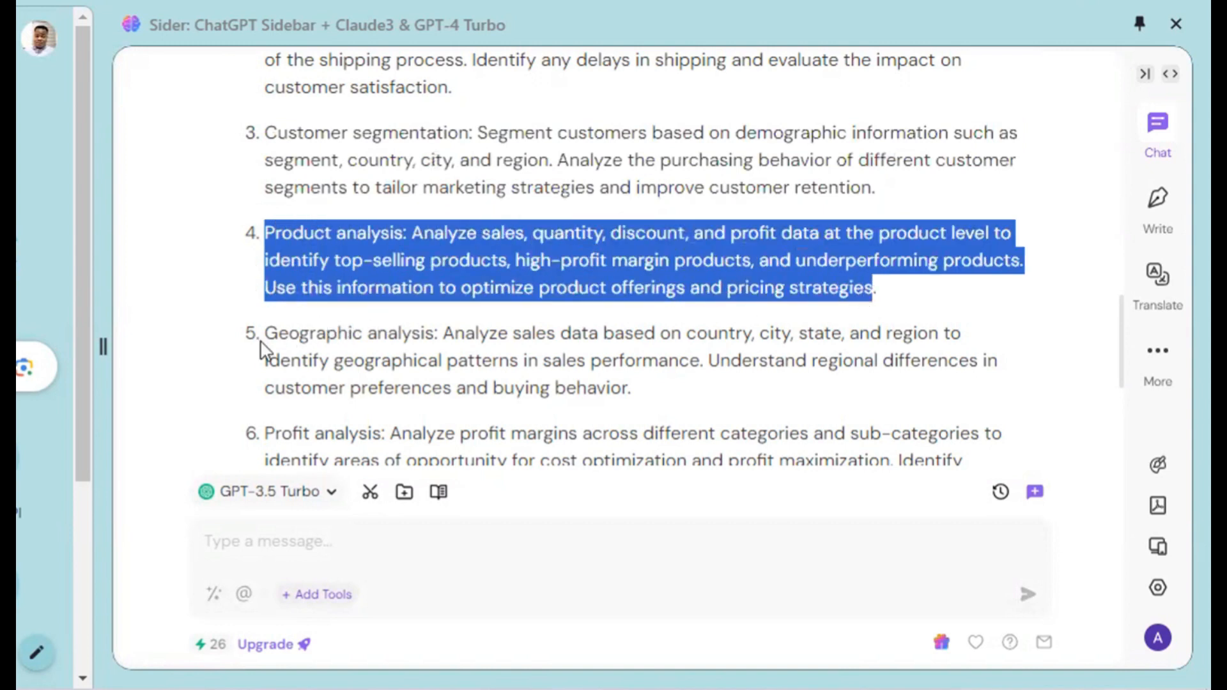
left_click_drag(265, 332, 630, 391)
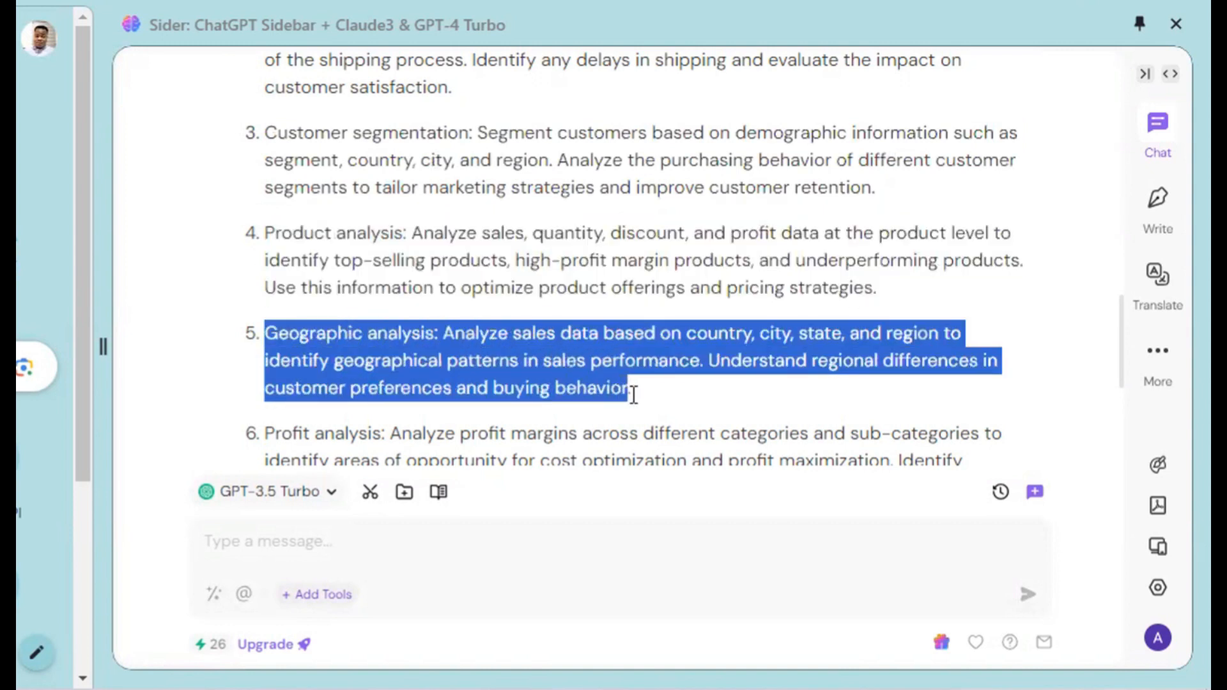
scroll(529, 356, "down", 3)
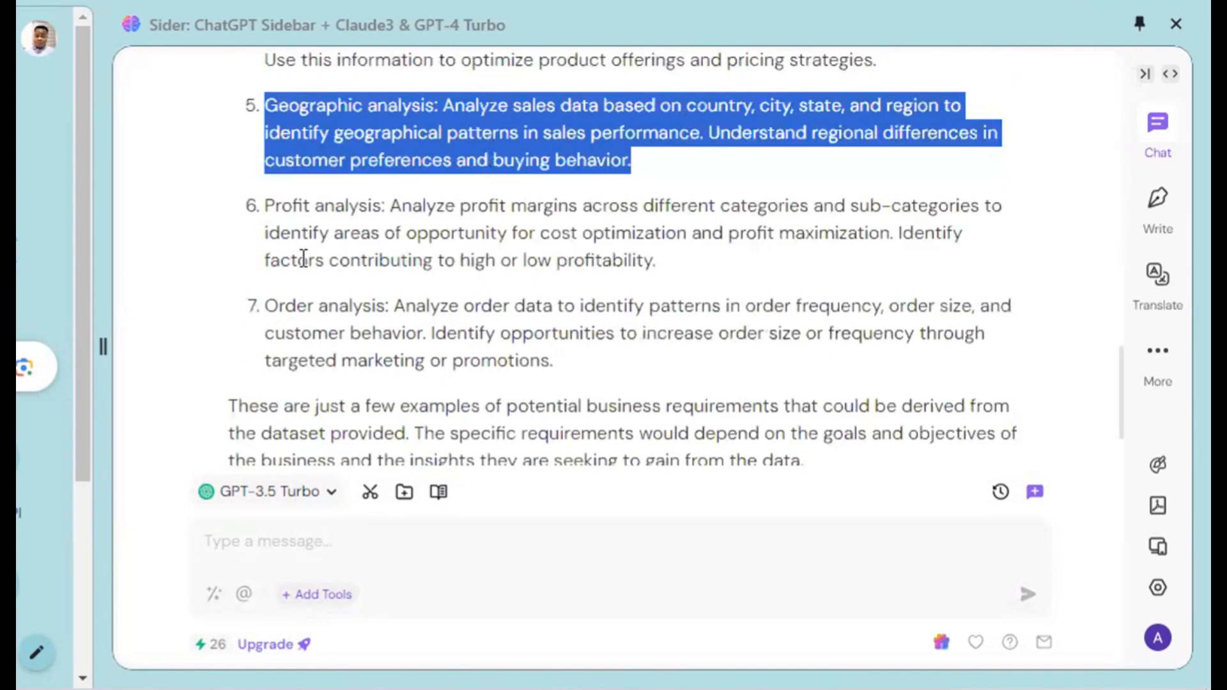
left_click_drag(265, 205, 597, 276)
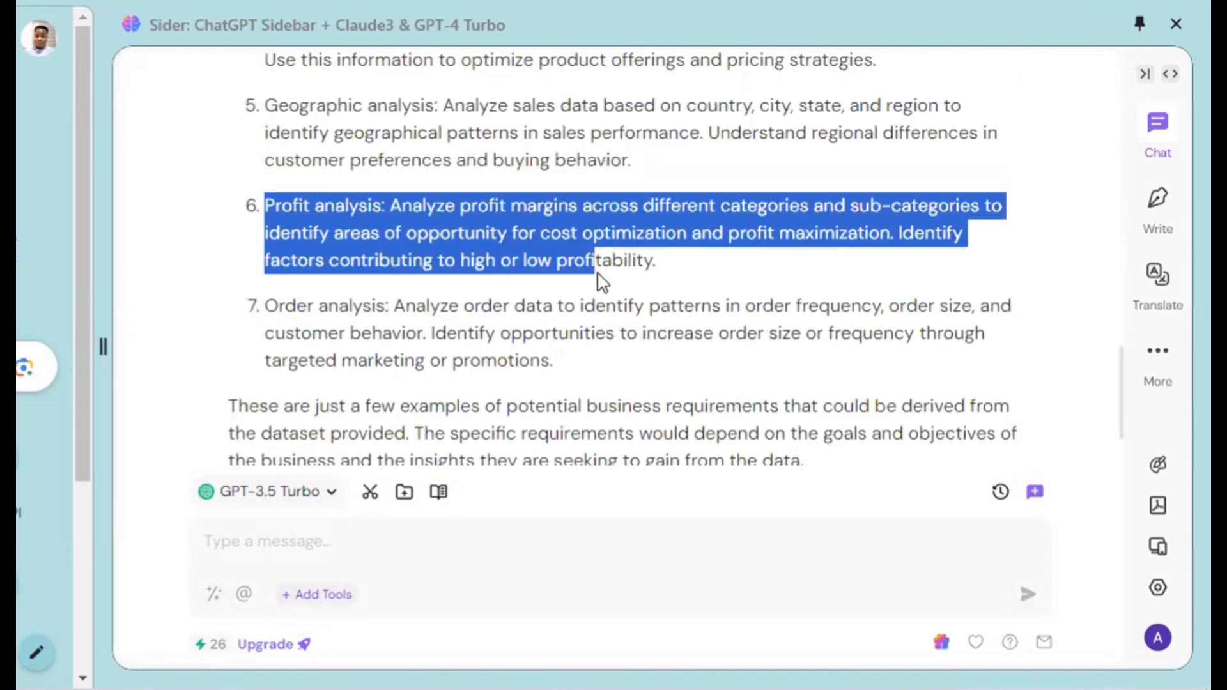
left_click_drag(265, 305, 578, 369)
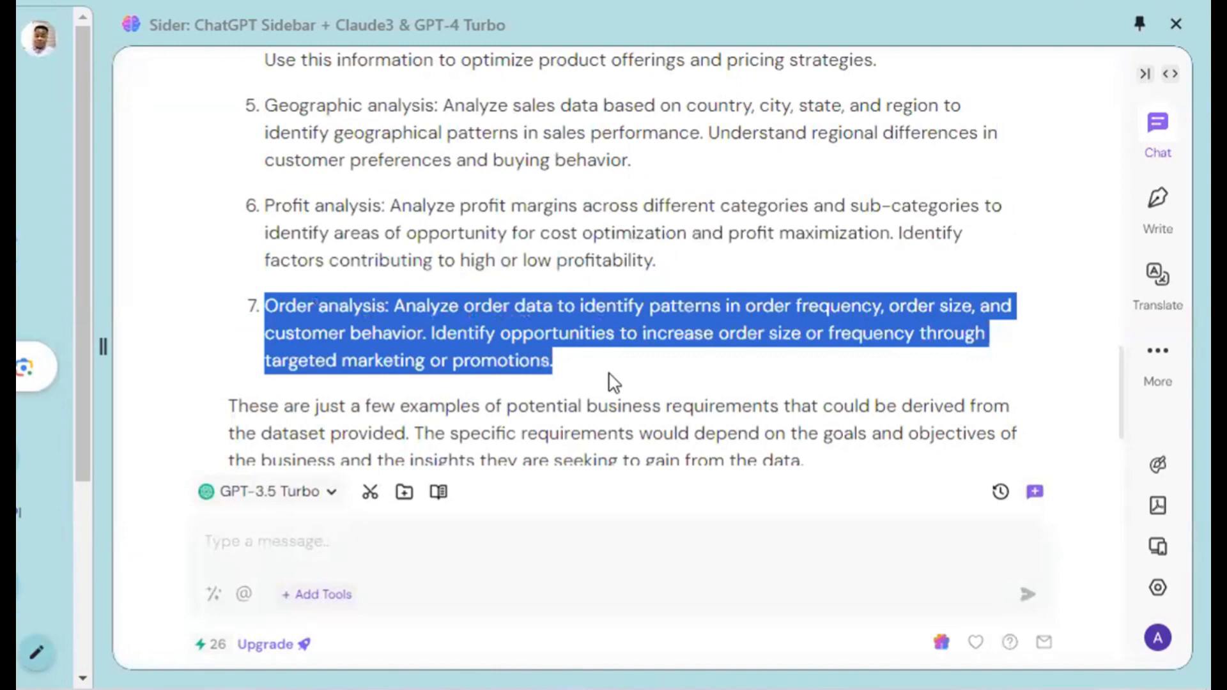
scroll(607, 377, "down", 3)
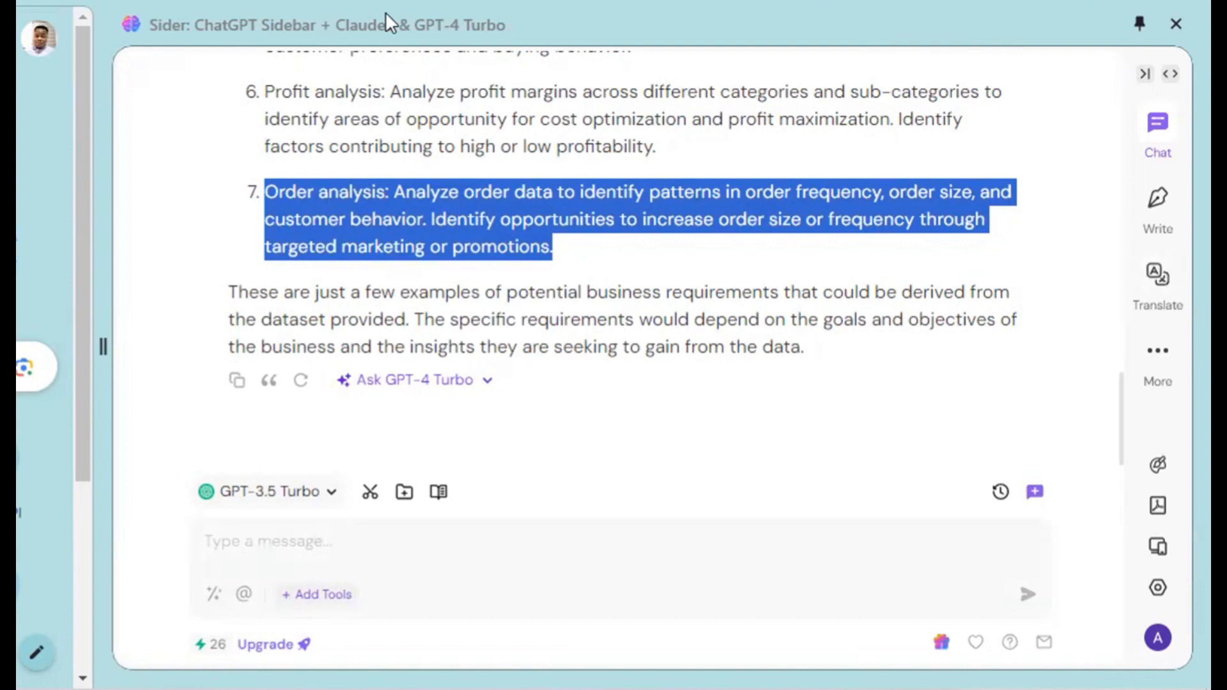
Highlight the reply from requirement 1 through the closing paragraph, review it from the start, and clear the selection.
scroll(519, 217, "up", 10)
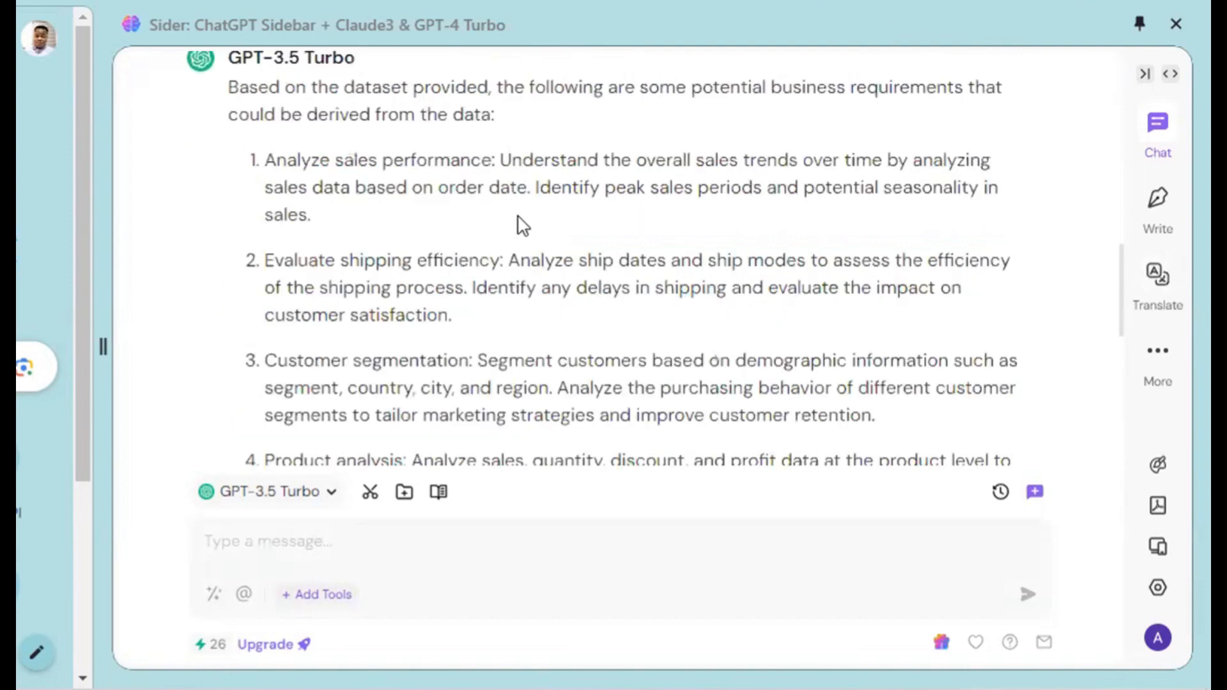
scroll(391, 214, "up", 4)
scroll(310, 338, "down", 5)
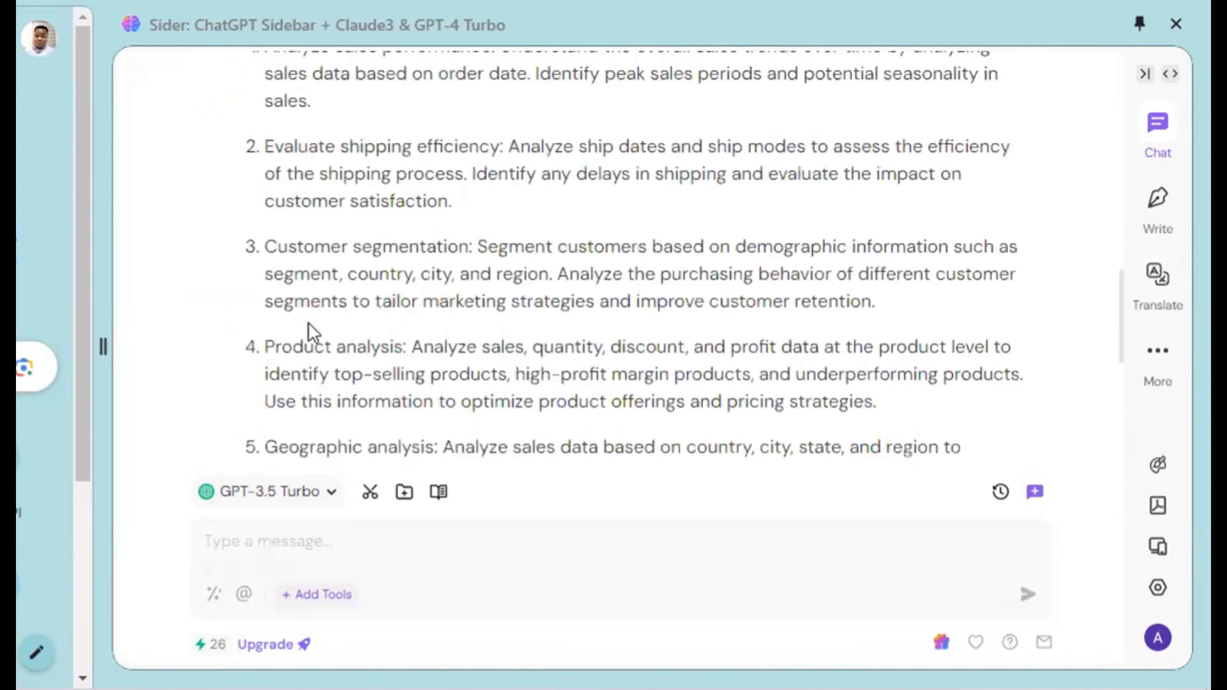
scroll(315, 296, "up", 5)
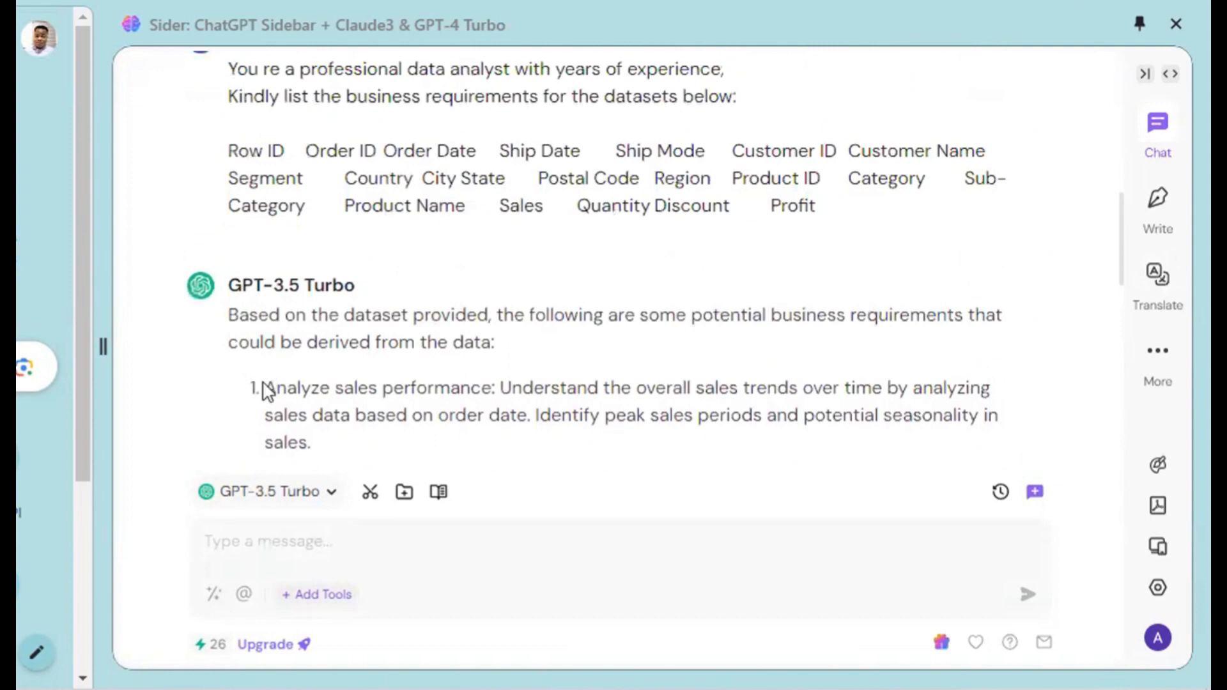
left_click_drag(301, 438, 309, 509)
left_click_drag(435, 313, 897, 351)
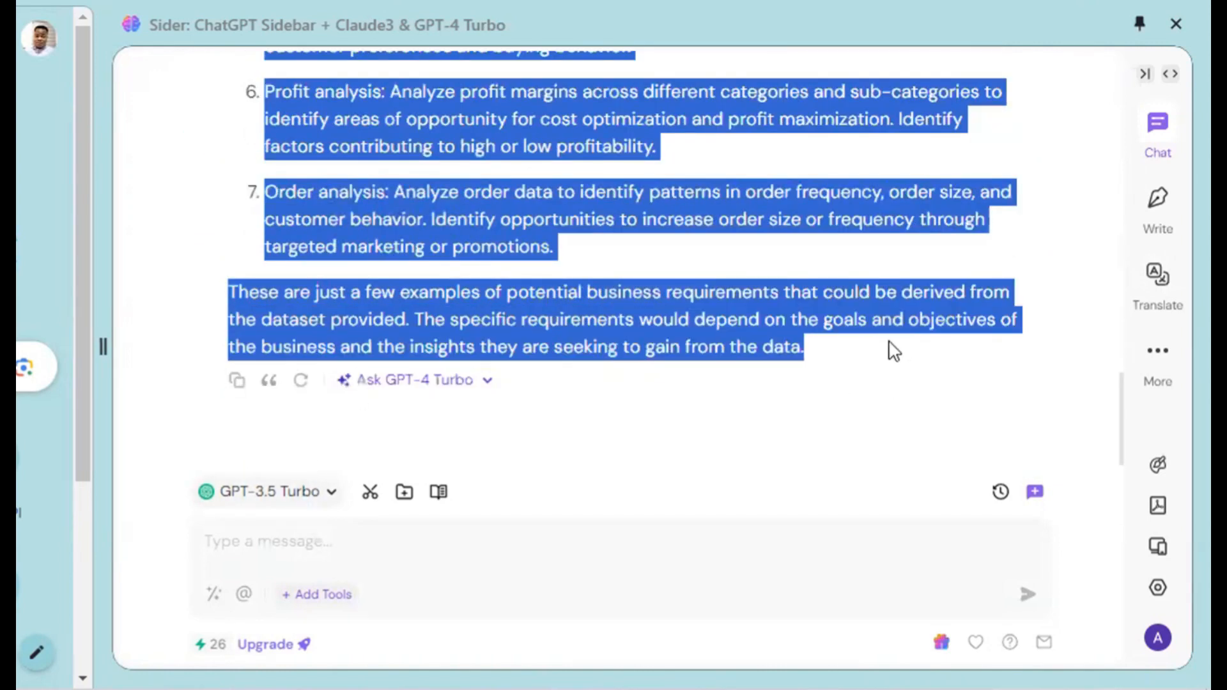
scroll(893, 350, "up", 10)
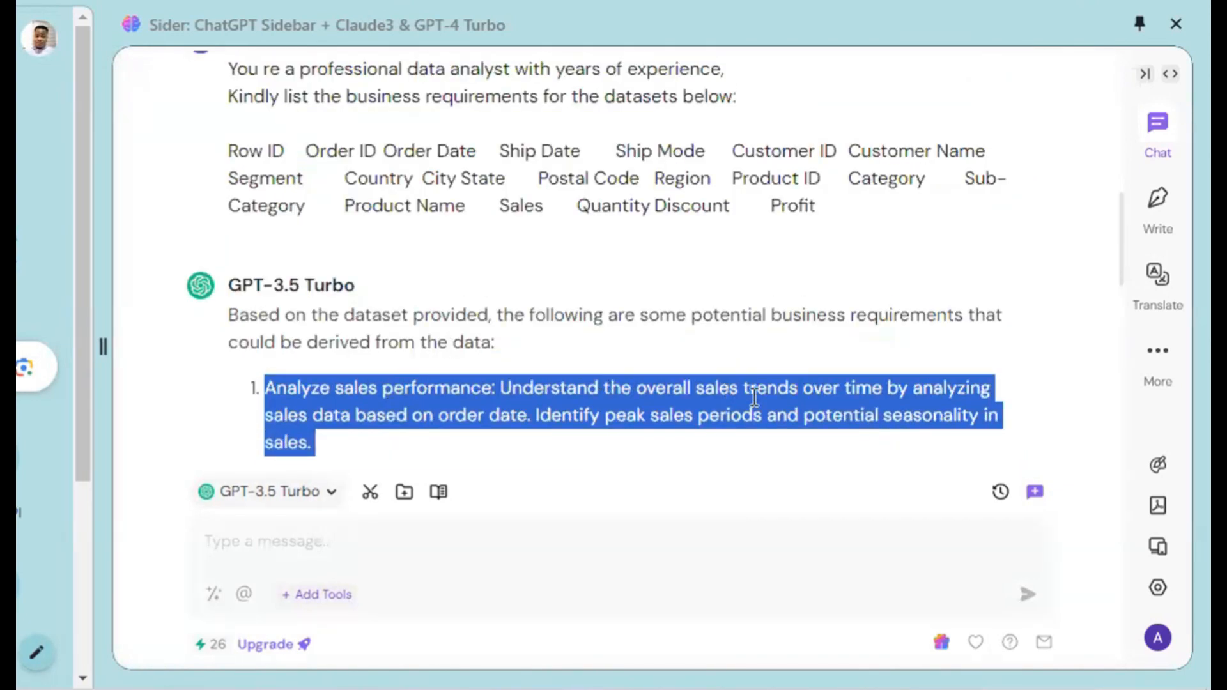
scroll(781, 403, "down", 4)
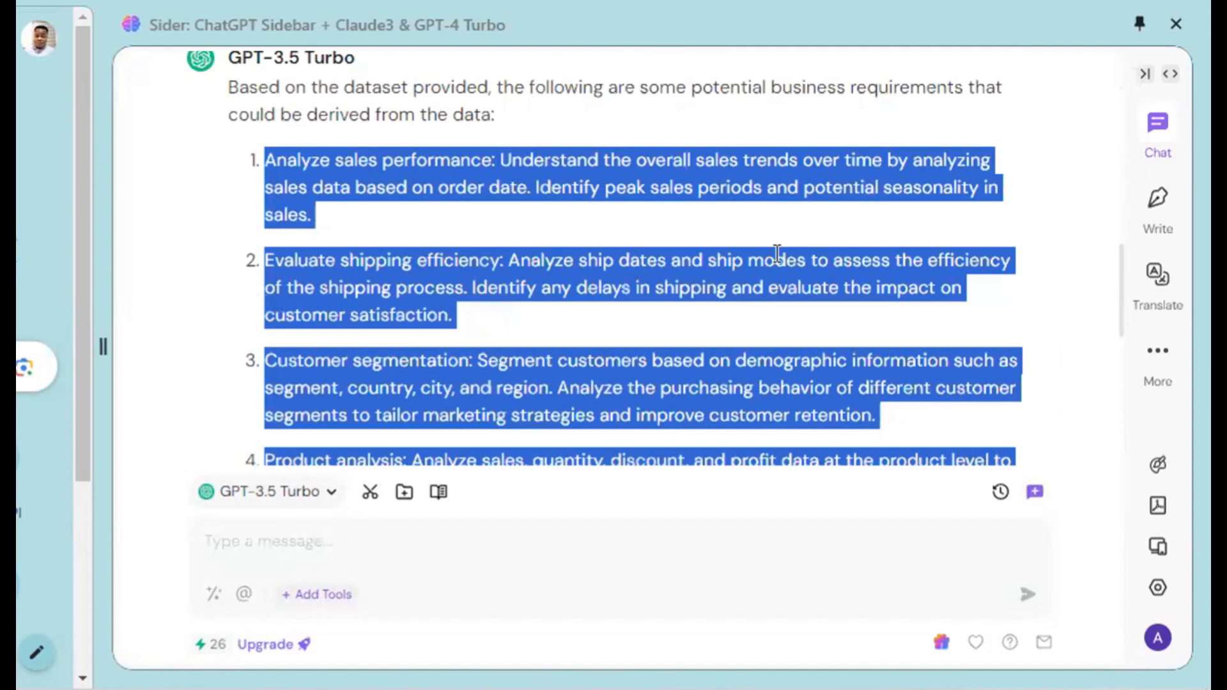
left_click(269, 263)
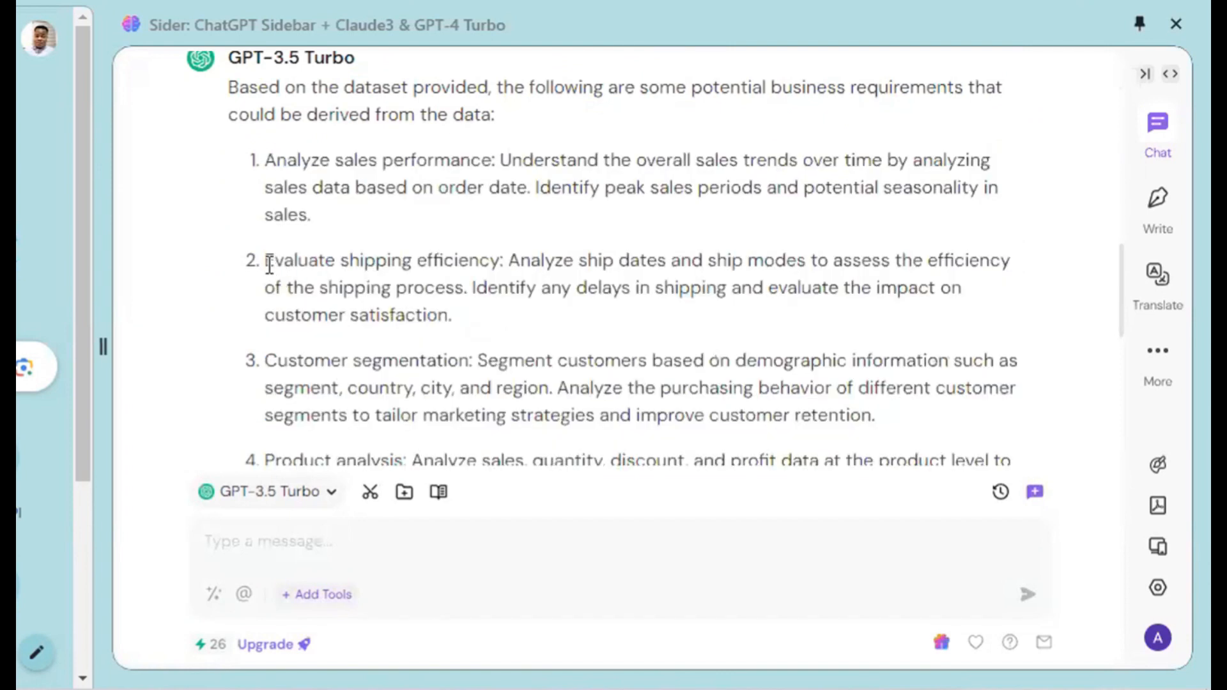
Reread requirements 2 to 4, highlighting the shipping efficiency, customer segmentation and product analysis headings.
left_click_drag(268, 263, 510, 253)
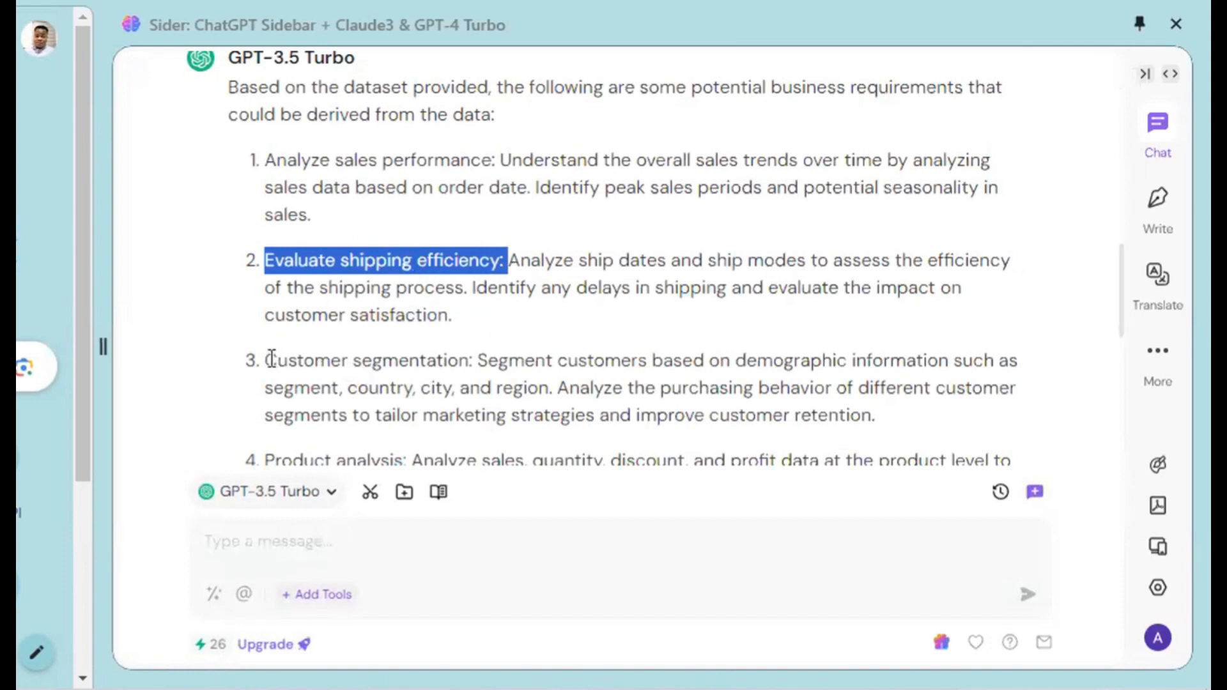
left_click_drag(267, 360, 495, 367)
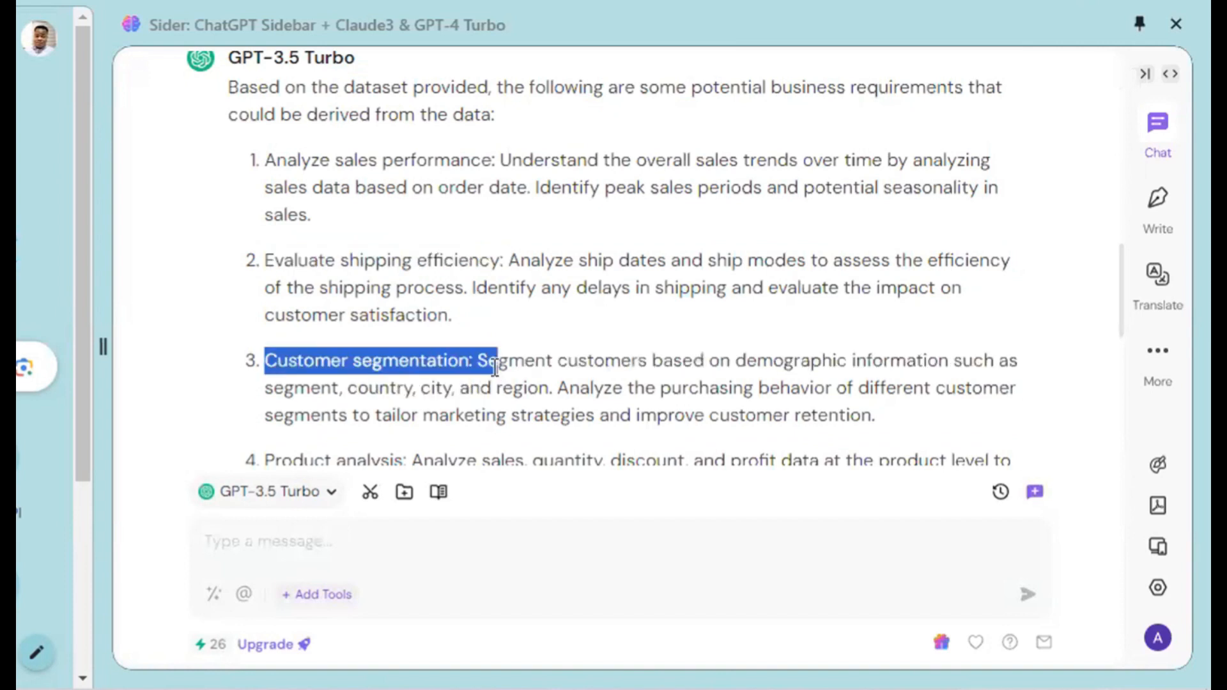
scroll(493, 368, "down", 2)
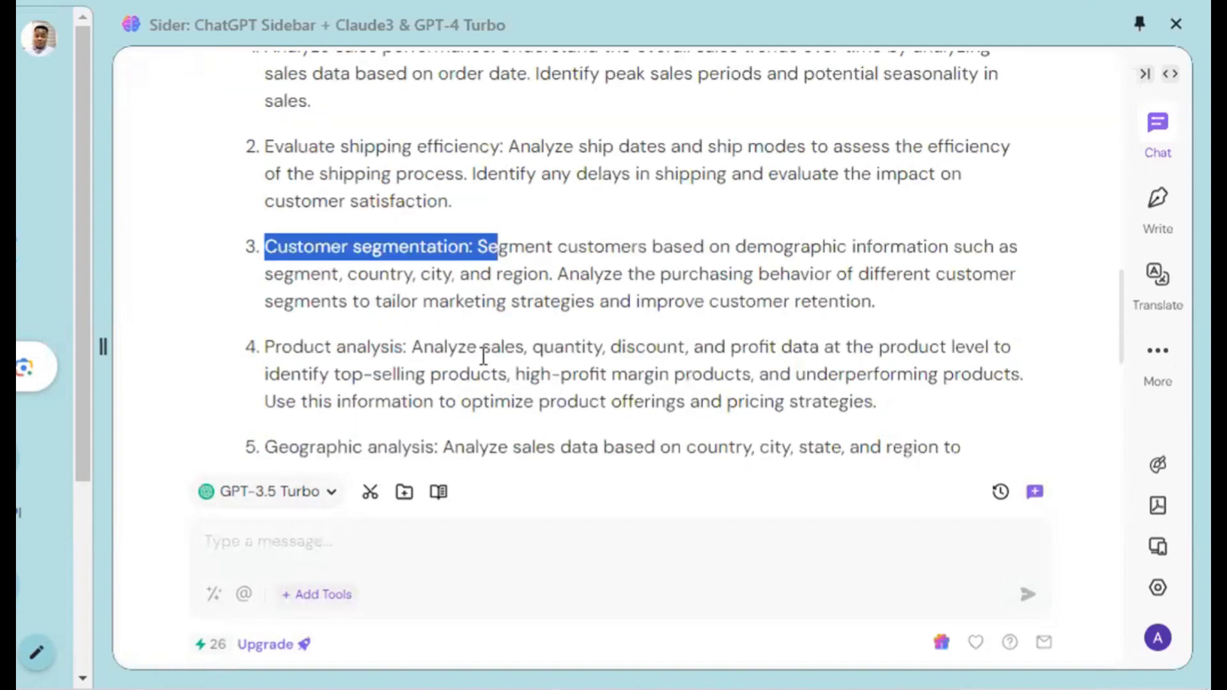
left_click_drag(262, 347, 429, 345)
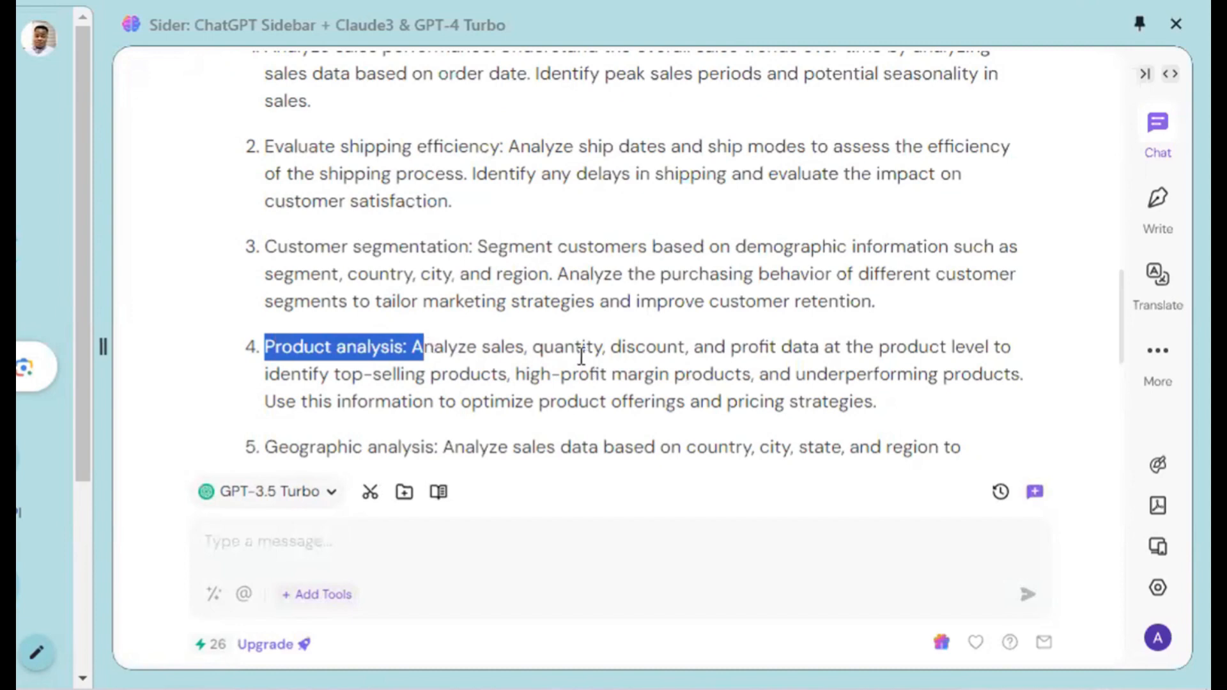
scroll(581, 356, "down", 6)
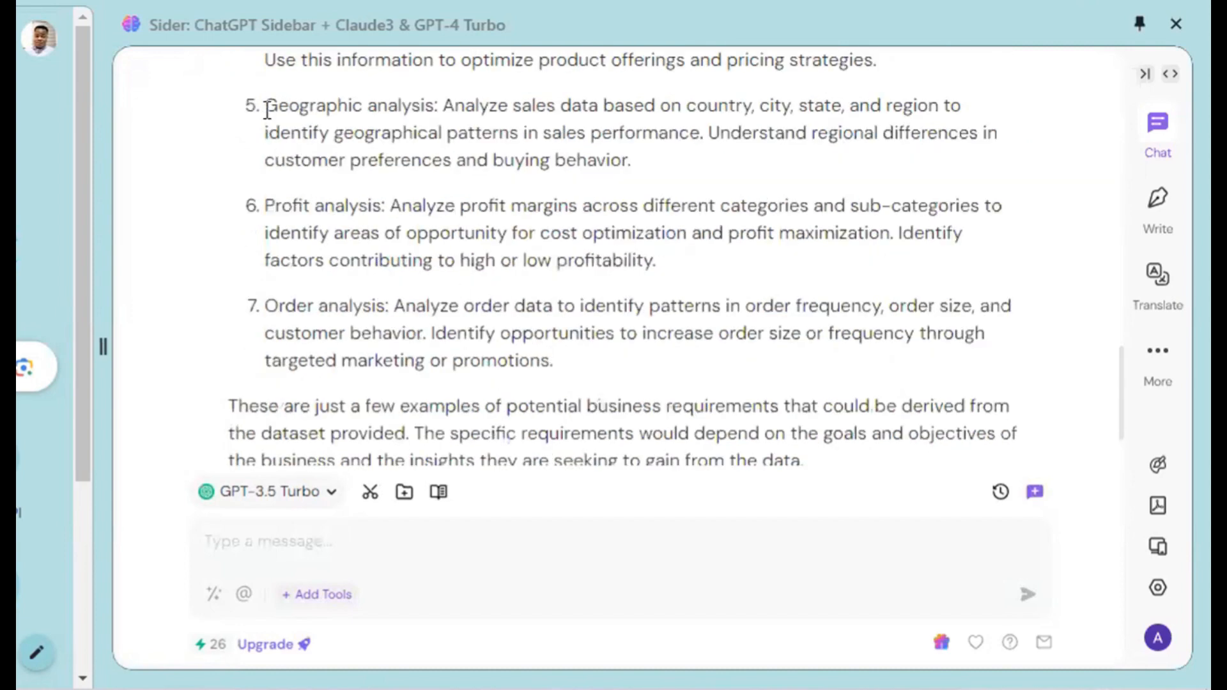
Reread requirements 5 to 7 on geographic, profit and order analysis, highlighting as you read, and return to the reply's start.
left_click_drag(274, 110, 465, 109)
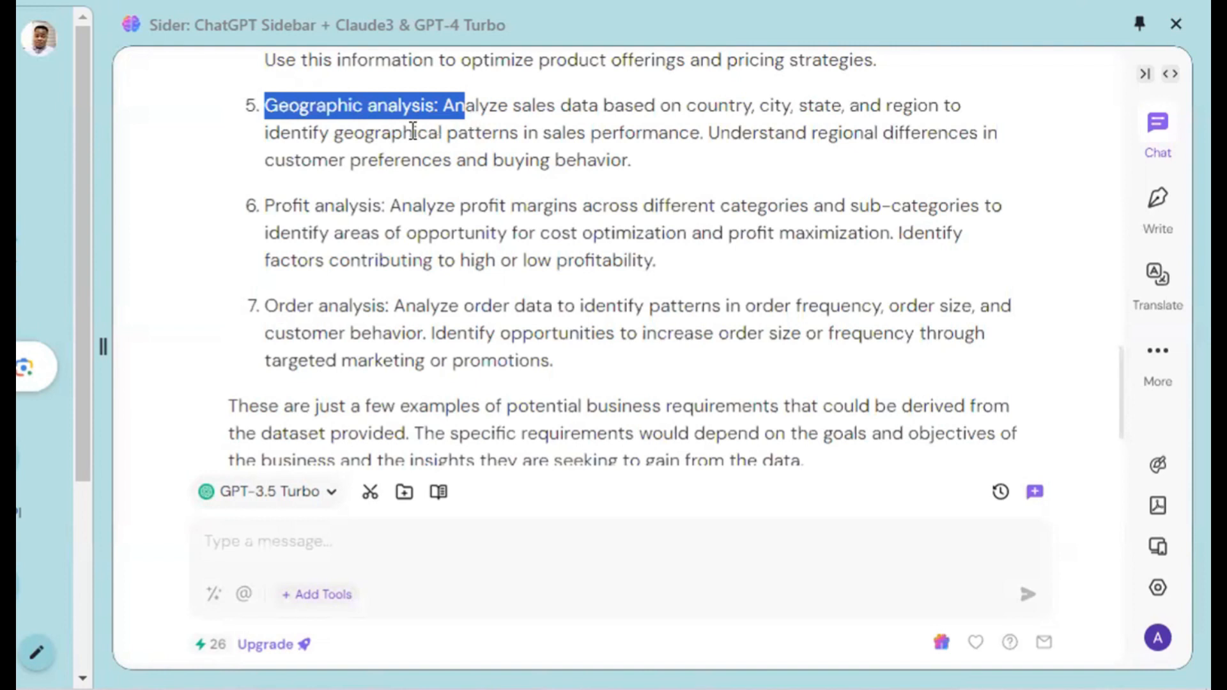
left_click_drag(269, 207, 733, 289)
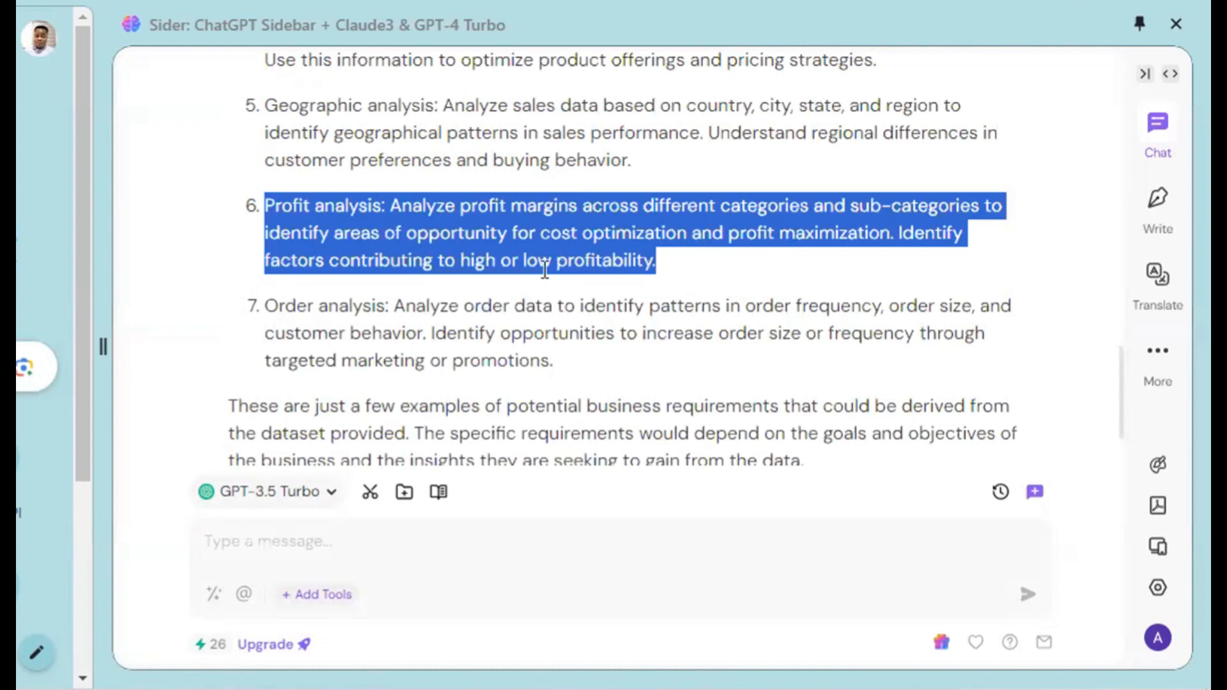
left_click_drag(273, 302, 323, 304)
scroll(490, 285, "down", 1)
scroll(489, 286, "down", 2)
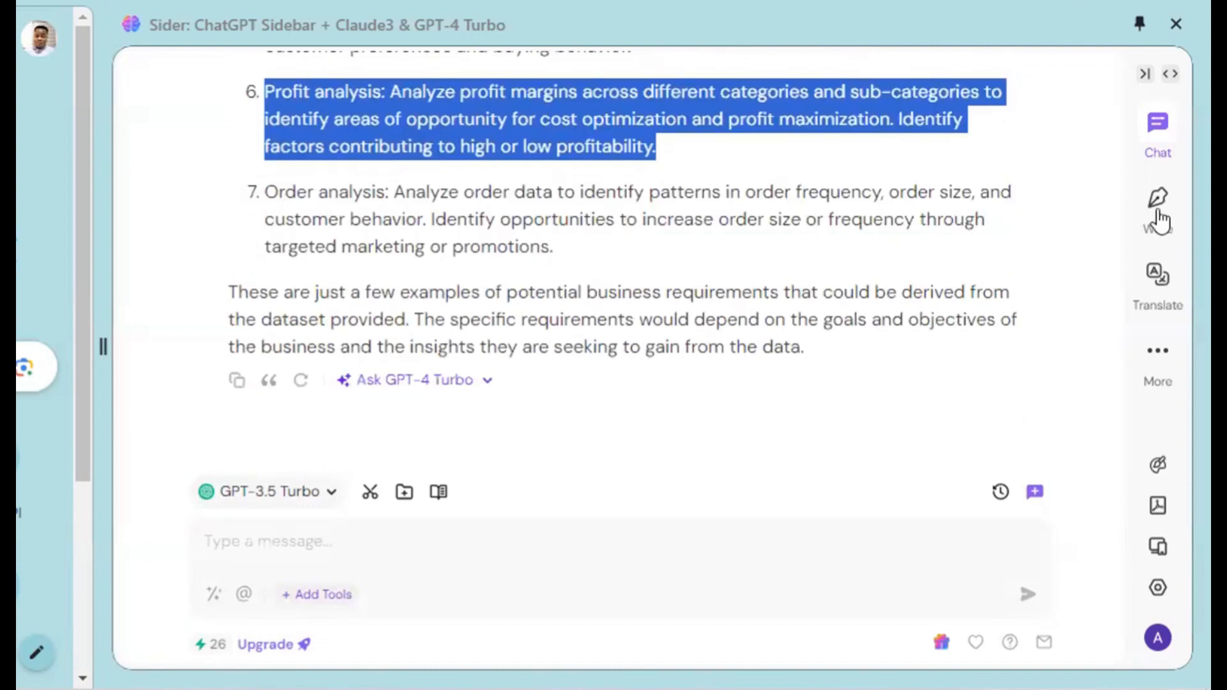
scroll(772, 189, "up", 10)
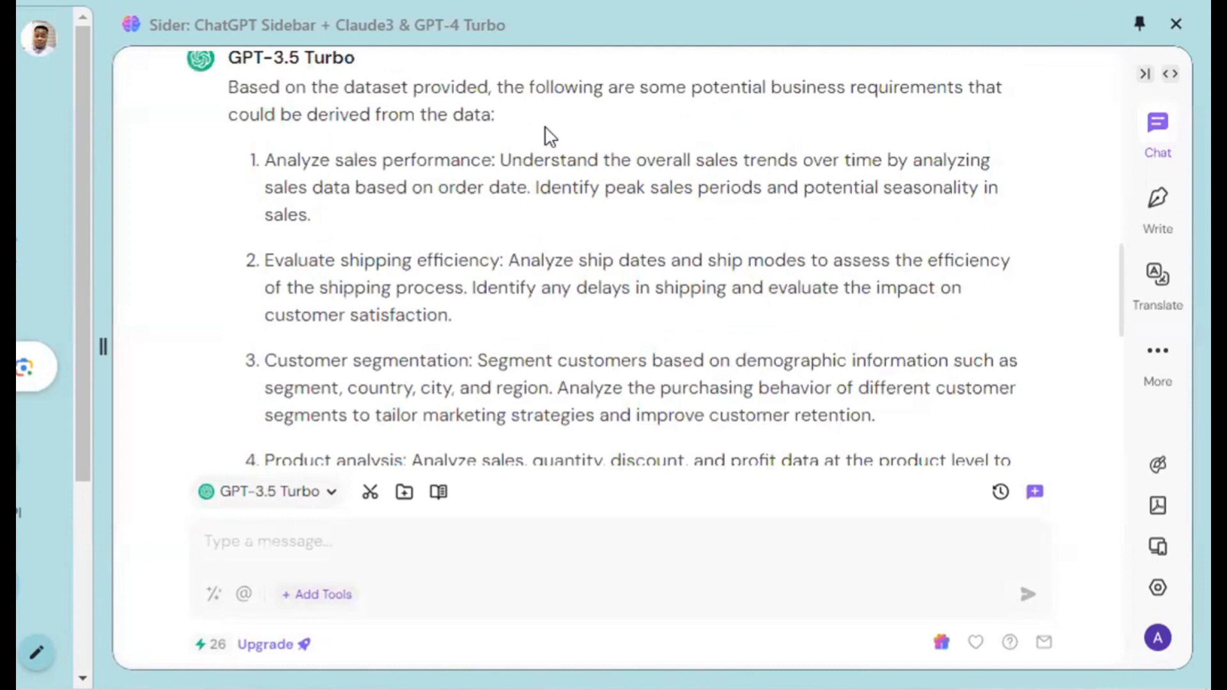
Mark up the first requirement in red freehand, writing "KPI" over its text and scribbling beside it.
mouse_move(413, 125)
left_mouse_down()
mouse_move(441, 209)
mouse_move(469, 223)
mouse_move(476, 170)
mouse_move(509, 224)
left_mouse_up()
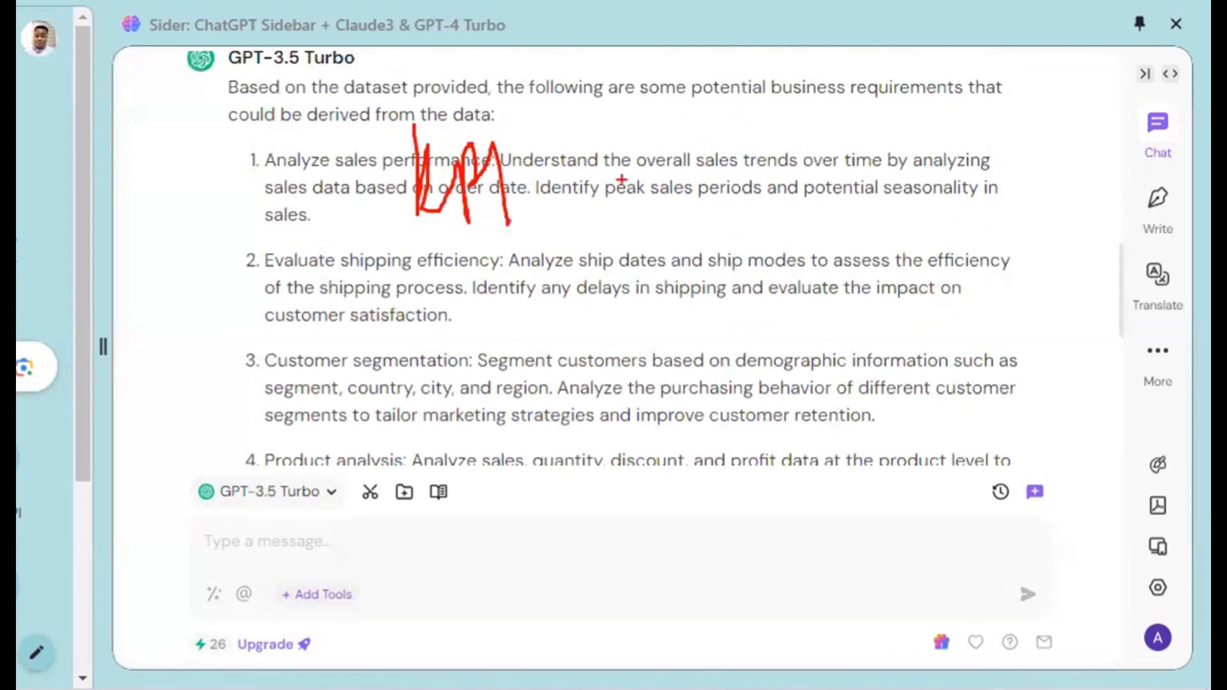
mouse_move(614, 135)
left_mouse_down()
mouse_move(591, 204)
mouse_move(815, 173)
mouse_move(984, 207)
left_mouse_up()
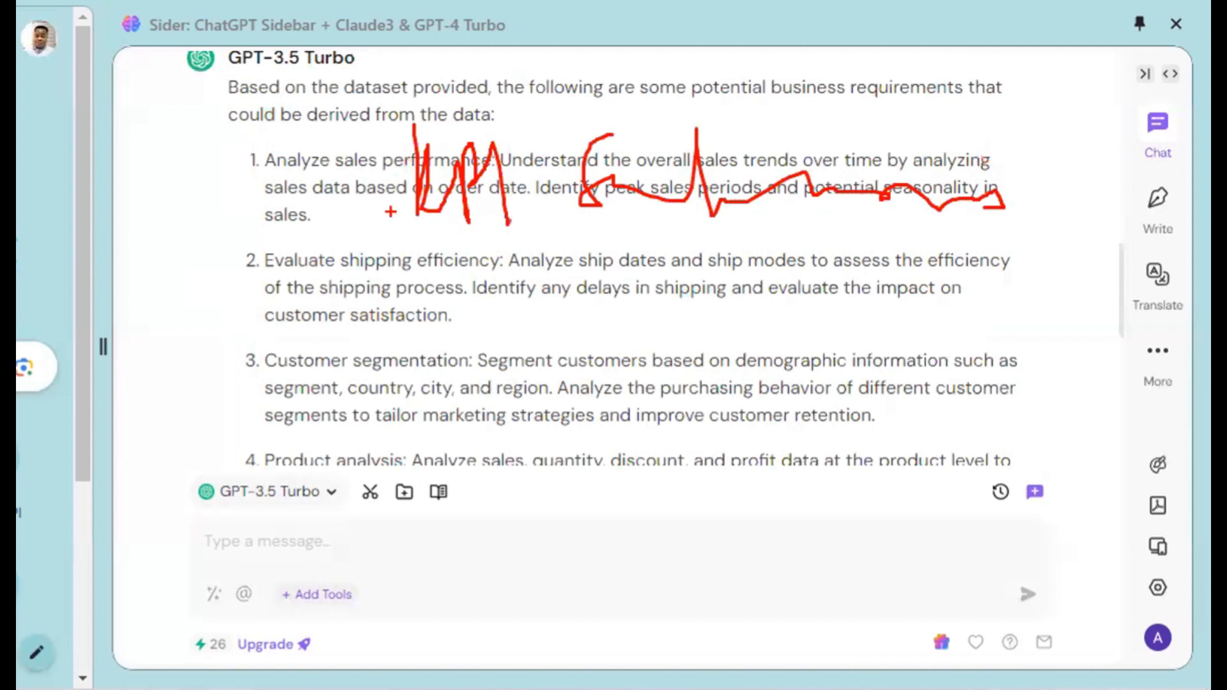
left_click_drag(391, 213, 487, 195)
Show the "power bi report samples in hd" image results in Chrome, narrow the Sider sidebar, and close the open image preview.
left_click(672, 625)
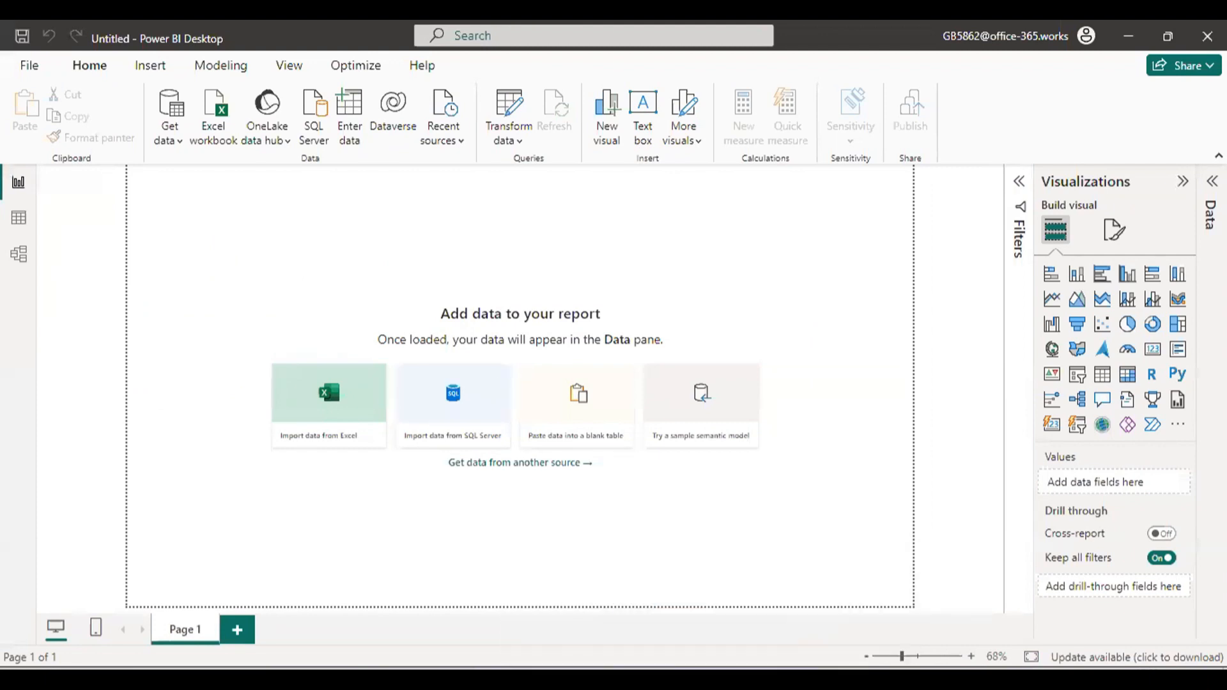
mouse_move(697, 551)
left_click(660, 588)
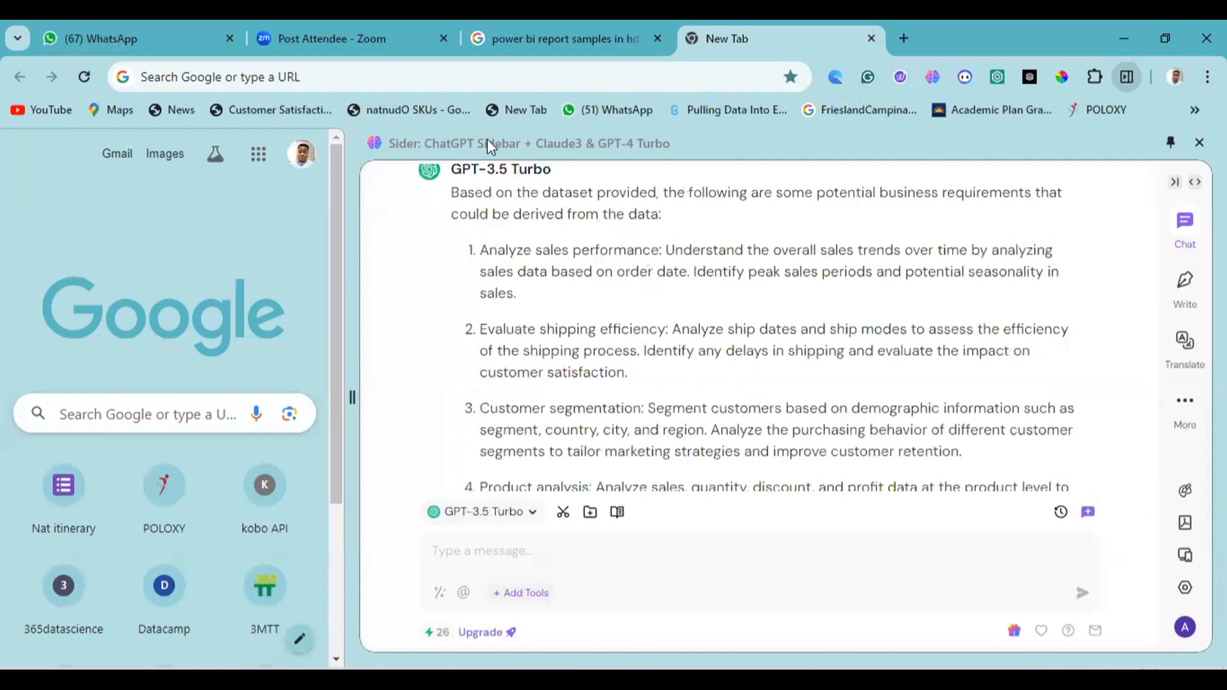
left_click(527, 22)
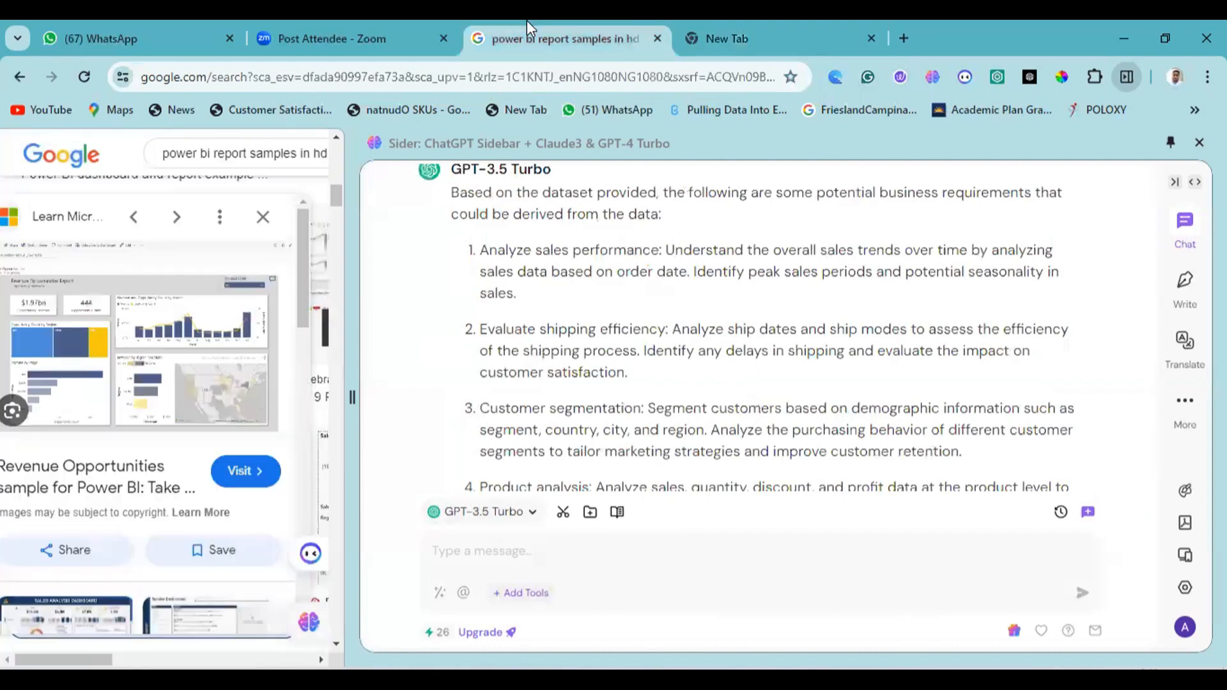
left_click_drag(352, 394, 881, 396)
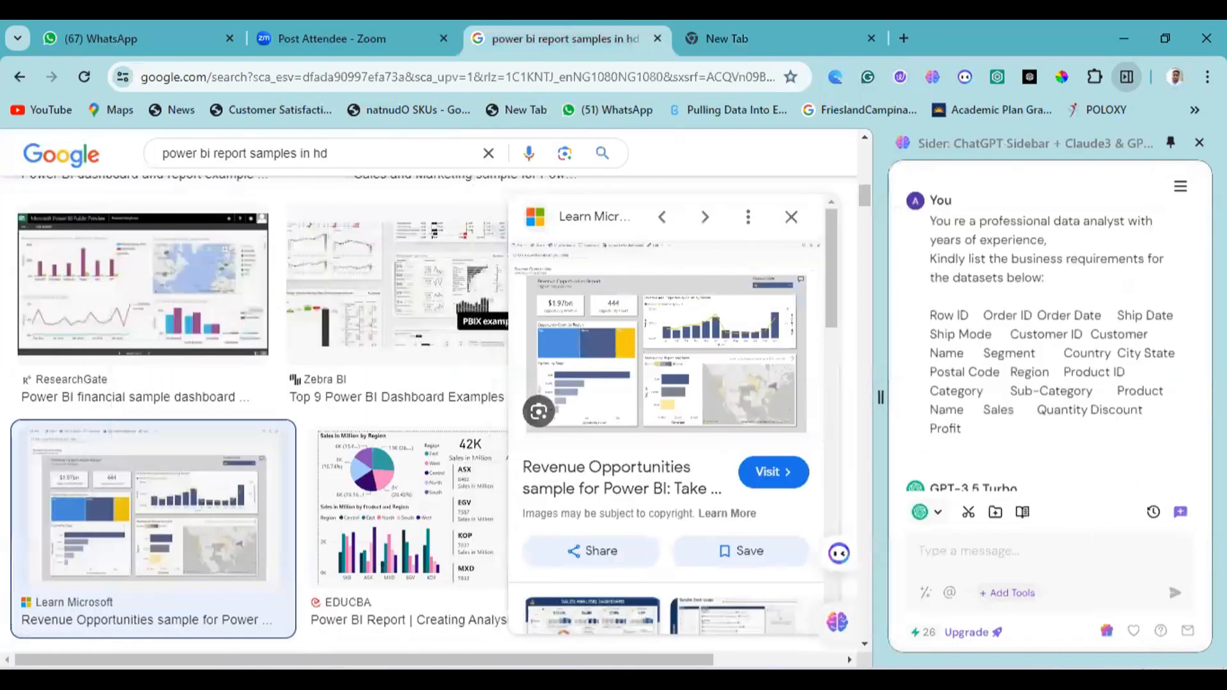
left_click(791, 221)
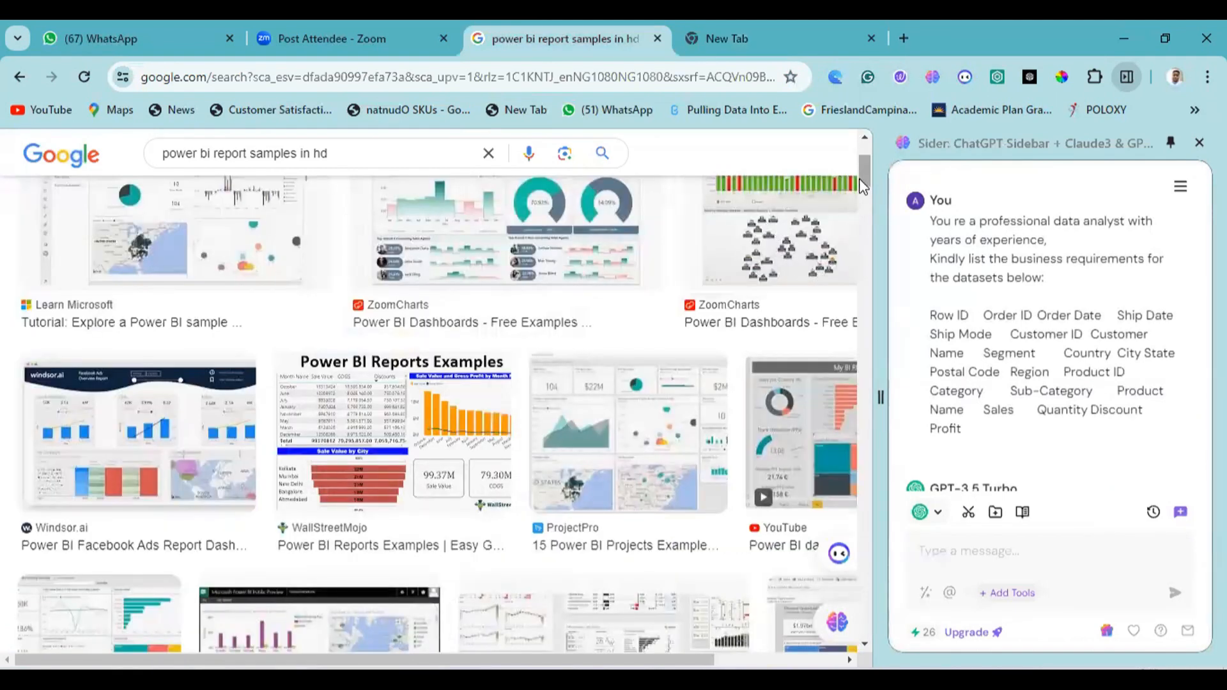
left_click_drag(863, 185, 856, 147)
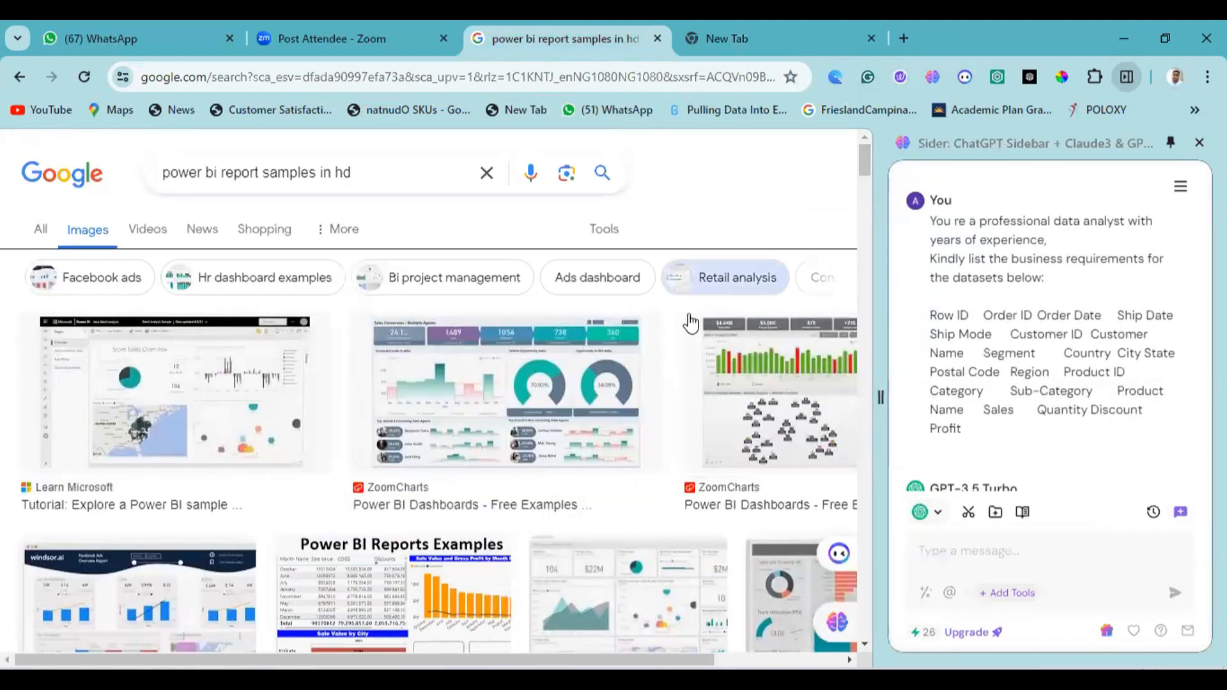
Preview the ZoomCharts sales conversion dashboard and outline its row of KPI cards in red, ending the annotation.
left_click(545, 384)
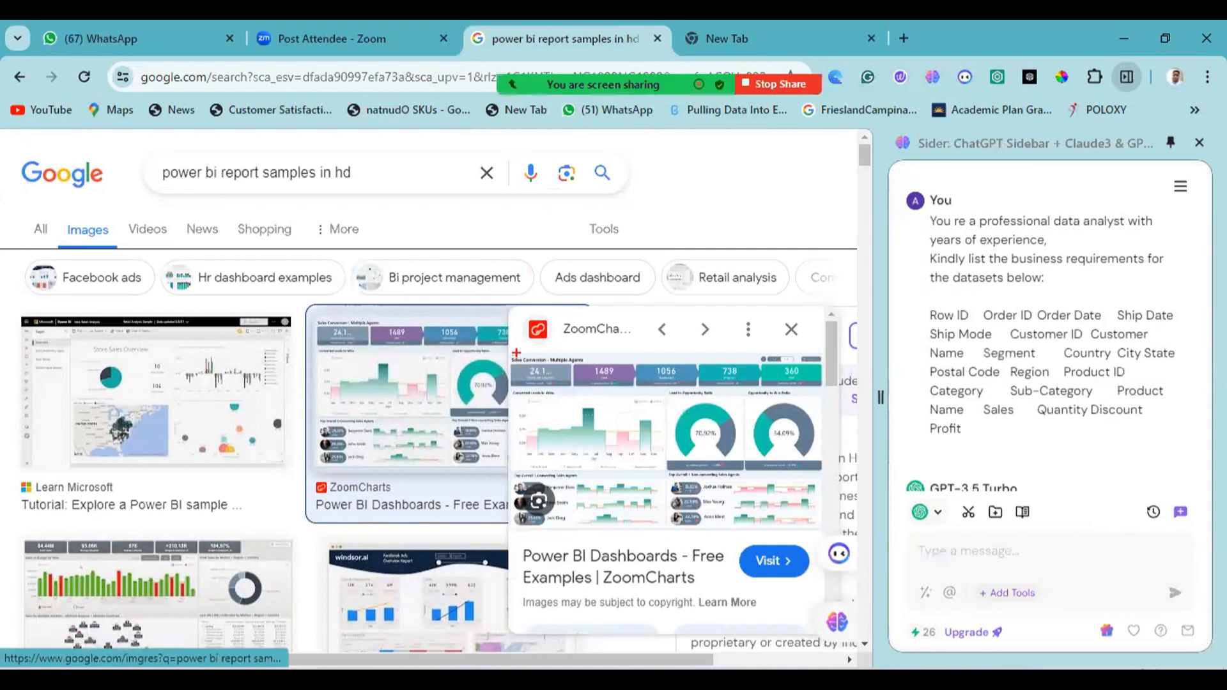
mouse_move(509, 355)
left_mouse_down()
mouse_move(562, 392)
mouse_move(837, 396)
left_mouse_up()
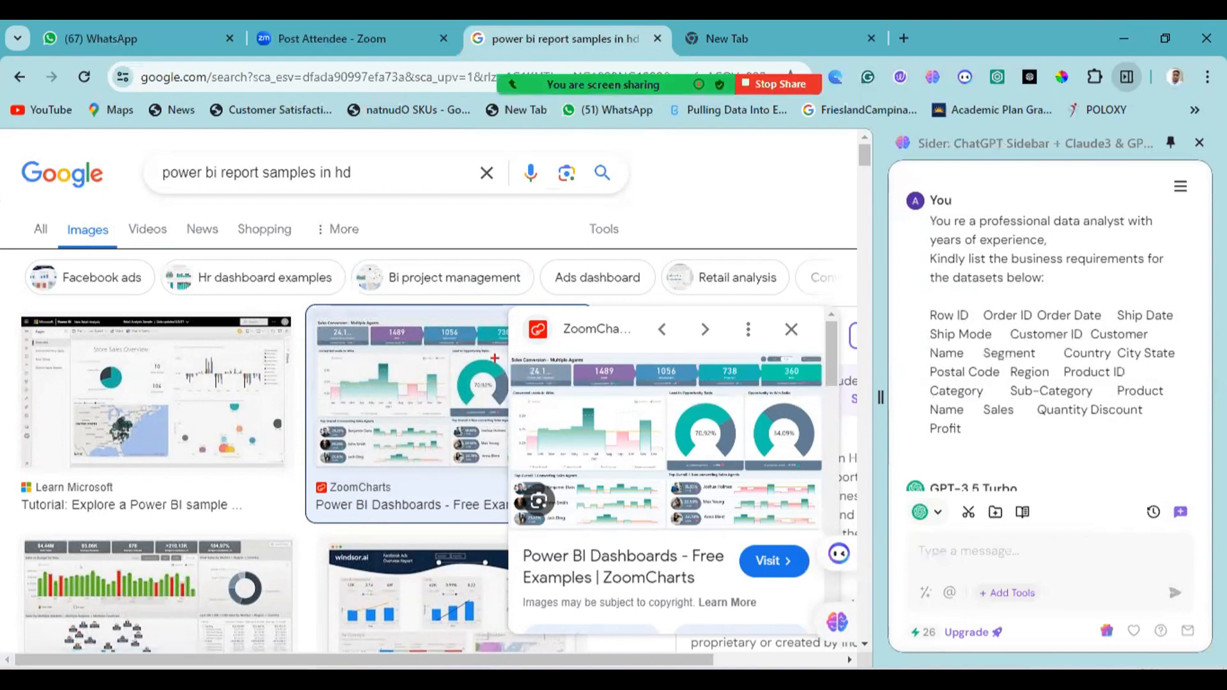
mouse_move(496, 354)
left_mouse_down()
mouse_move(656, 399)
mouse_move(825, 402)
left_mouse_up()
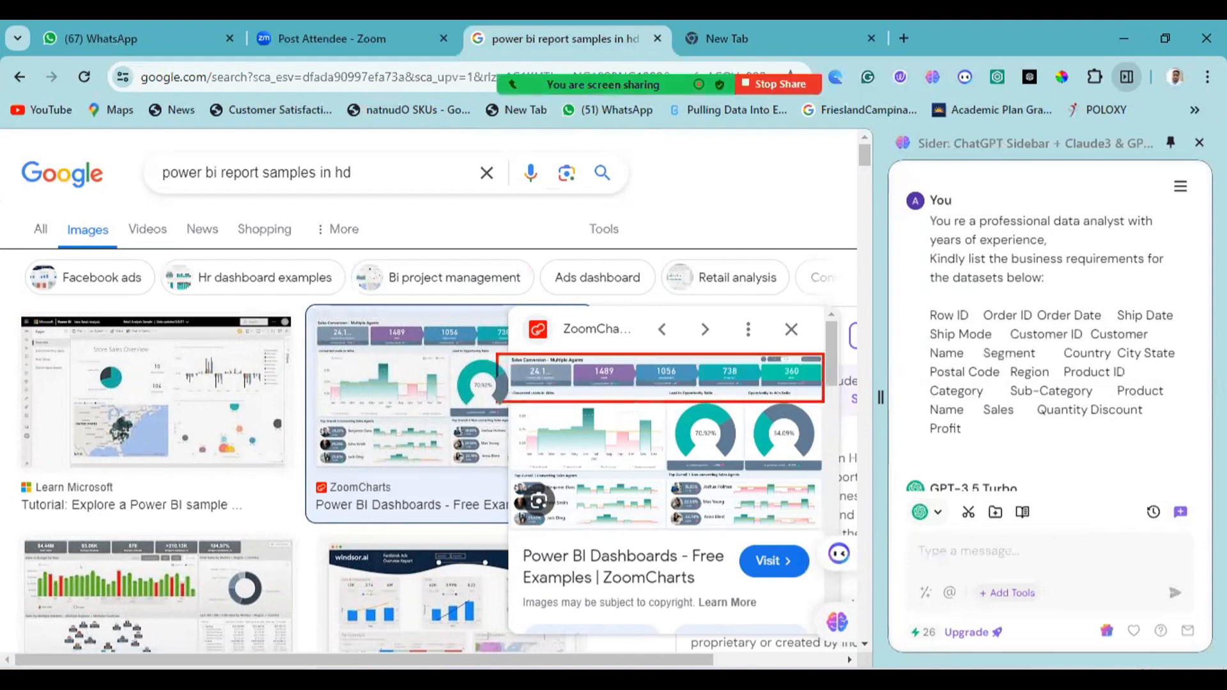
key("Escape")
Preview the following samples through the Windsor.ai and WallStreetMojo reports, examining where each places its KPI cards.
left_click(718, 333)
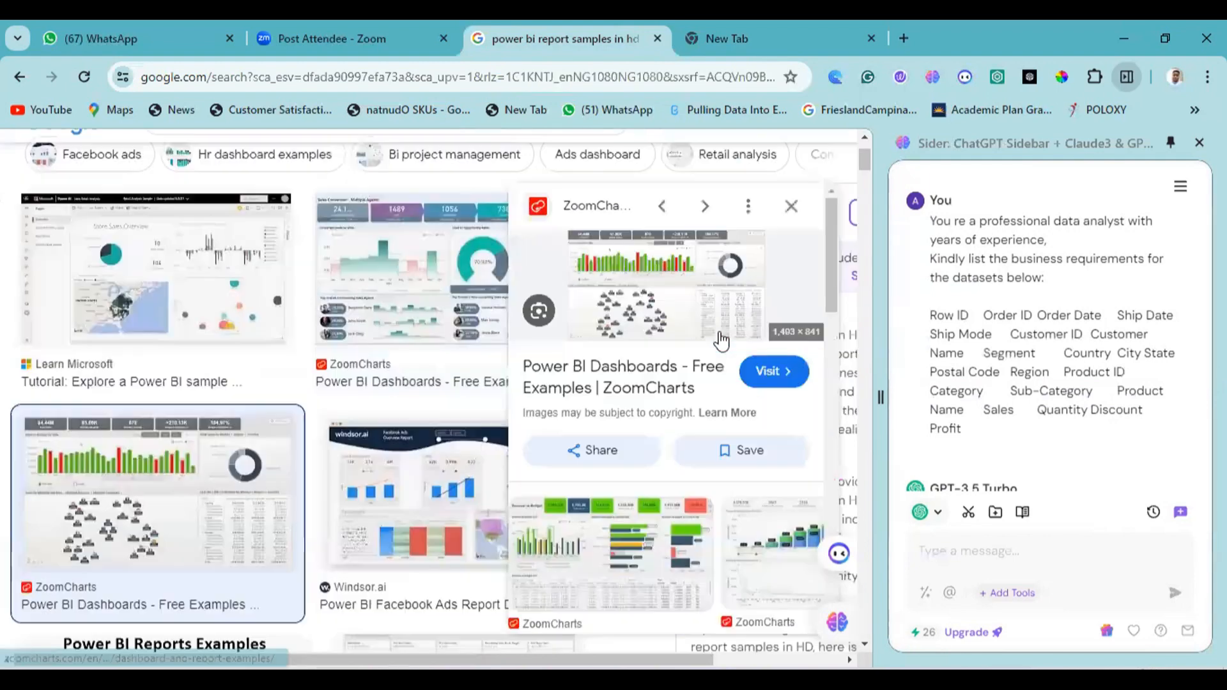
left_click(703, 209)
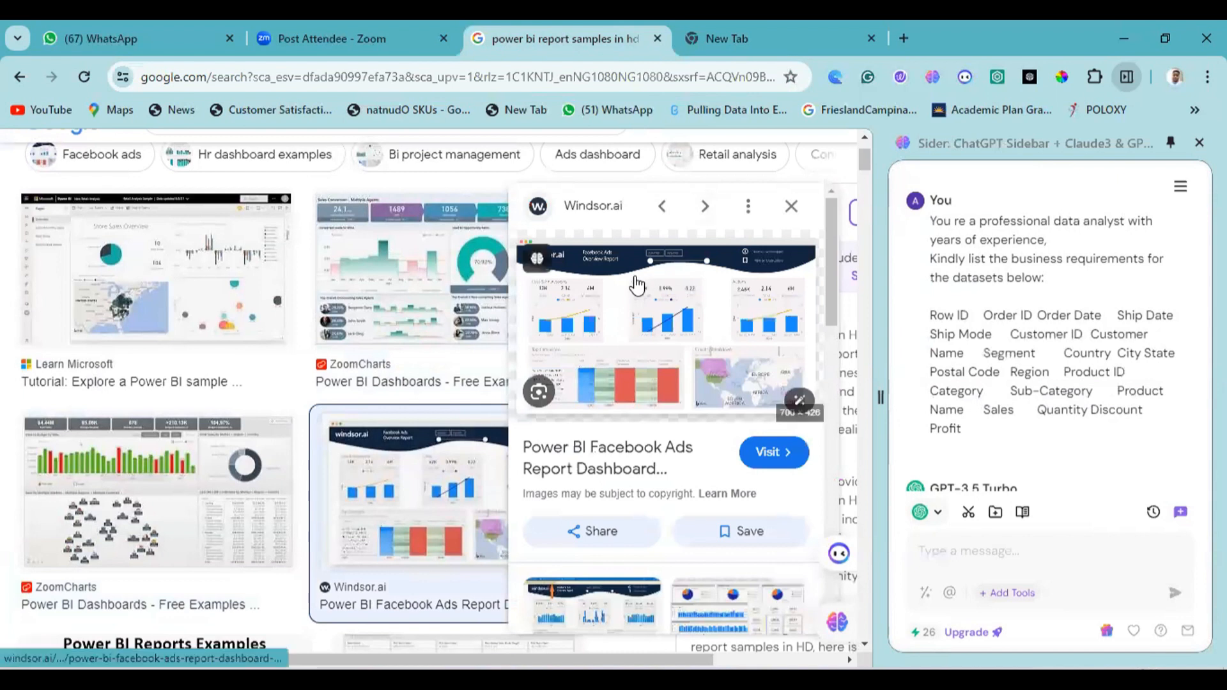
mouse_move(524, 270)
left_mouse_down()
mouse_move(570, 297)
mouse_move(803, 294)
left_mouse_up()
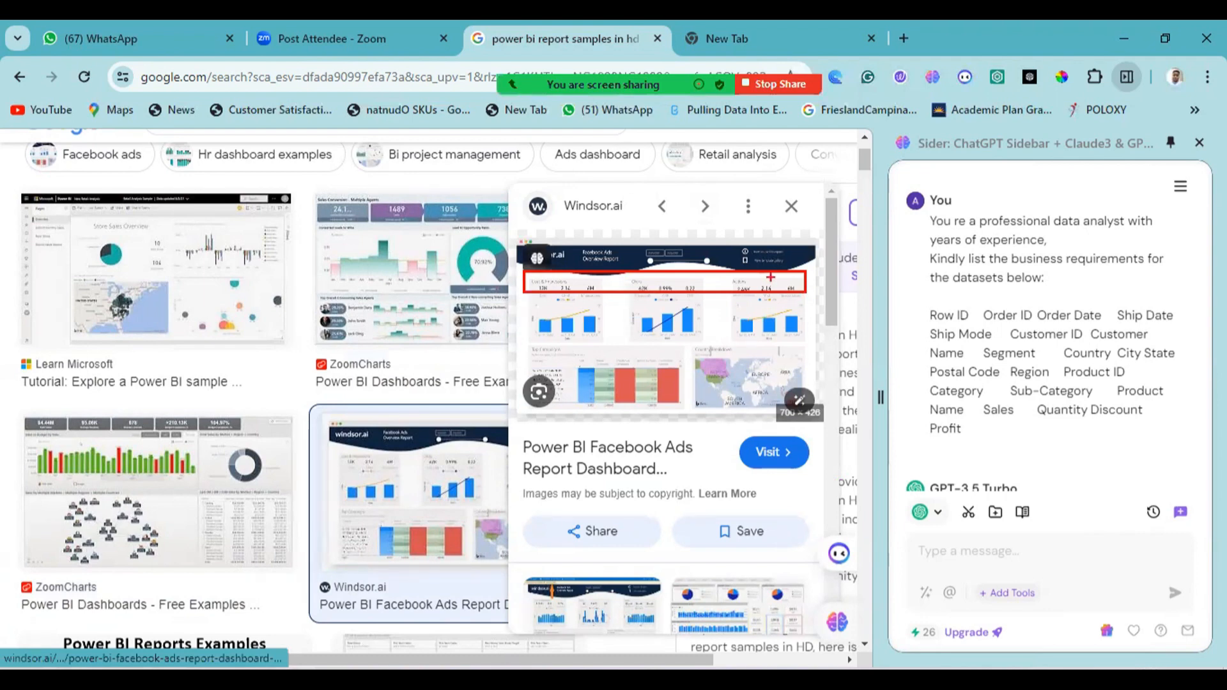
left_click(717, 214)
left_click(717, 214)
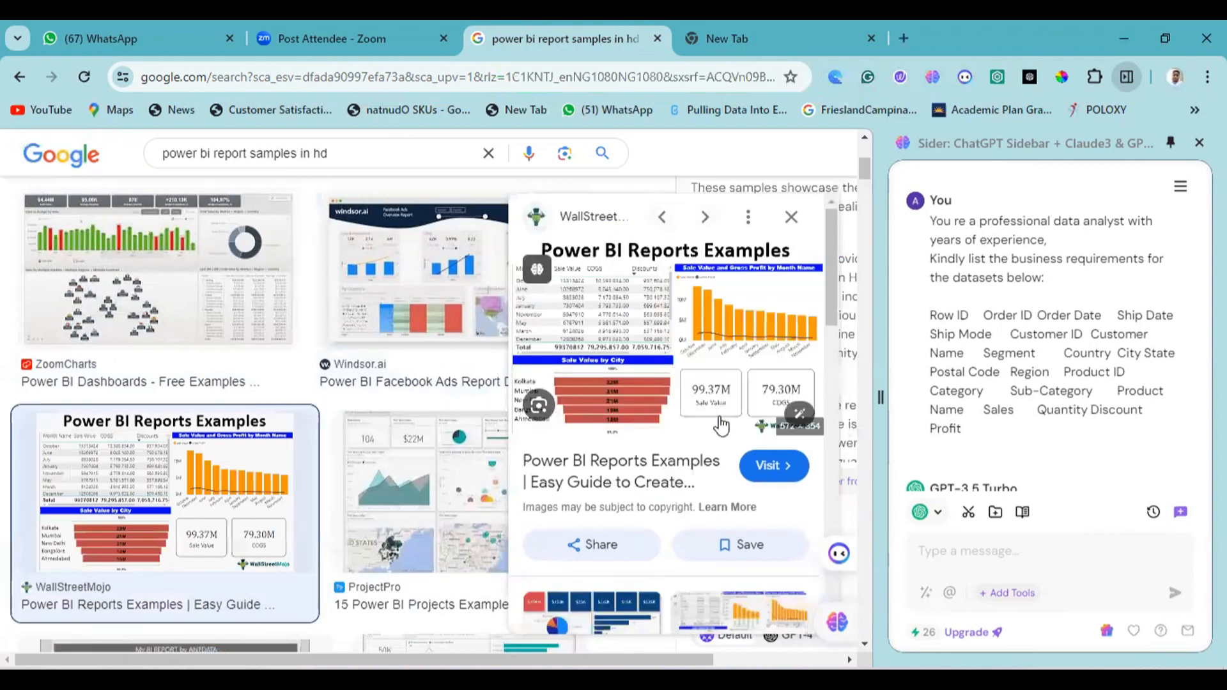
mouse_move(678, 365)
left_mouse_down()
mouse_move(707, 417)
mouse_move(813, 405)
left_mouse_up()
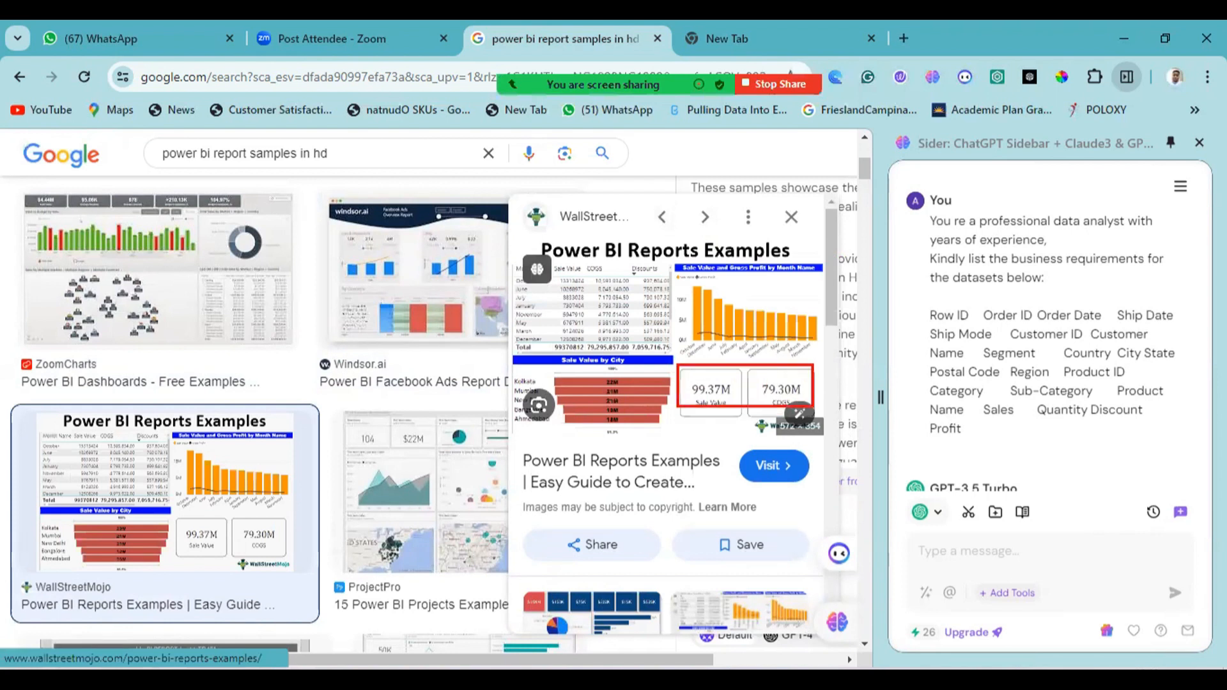
Preview the ProjectPro sample report and outline its upper row and side column of KPI cards in red.
left_click(469, 441)
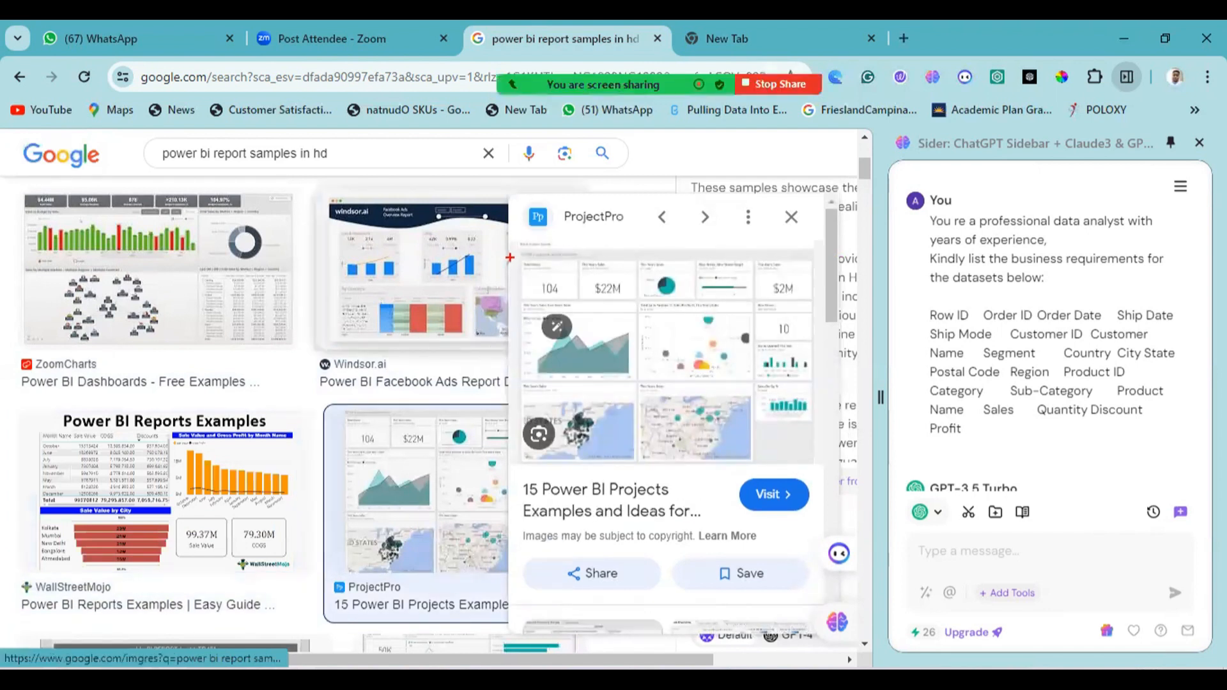
mouse_move(509, 256)
left_mouse_down()
mouse_move(537, 294)
mouse_move(651, 298)
left_mouse_up()
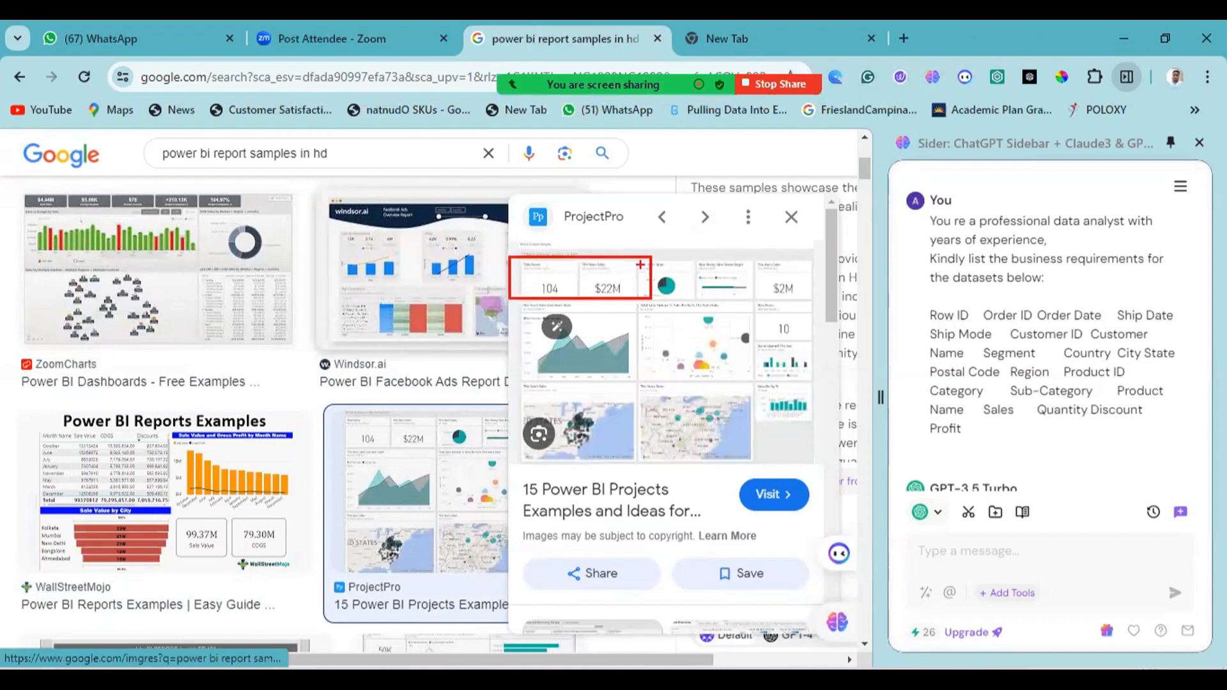
mouse_move(510, 251)
left_mouse_down()
mouse_move(593, 292)
mouse_move(814, 290)
left_mouse_up()
mouse_move(761, 261)
left_mouse_down()
mouse_move(812, 295)
mouse_move(815, 434)
mouse_move(816, 379)
left_mouse_up()
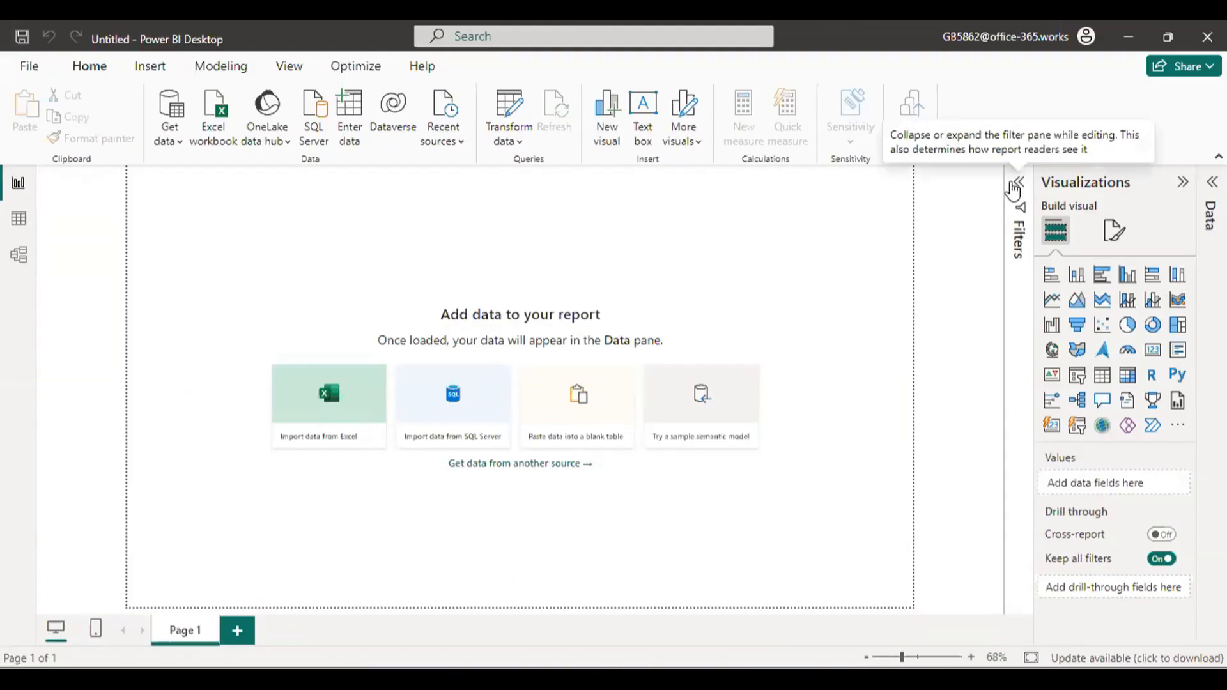
Expand the Filters pane of the blank report in Power BI Desktop.
left_click(1018, 186)
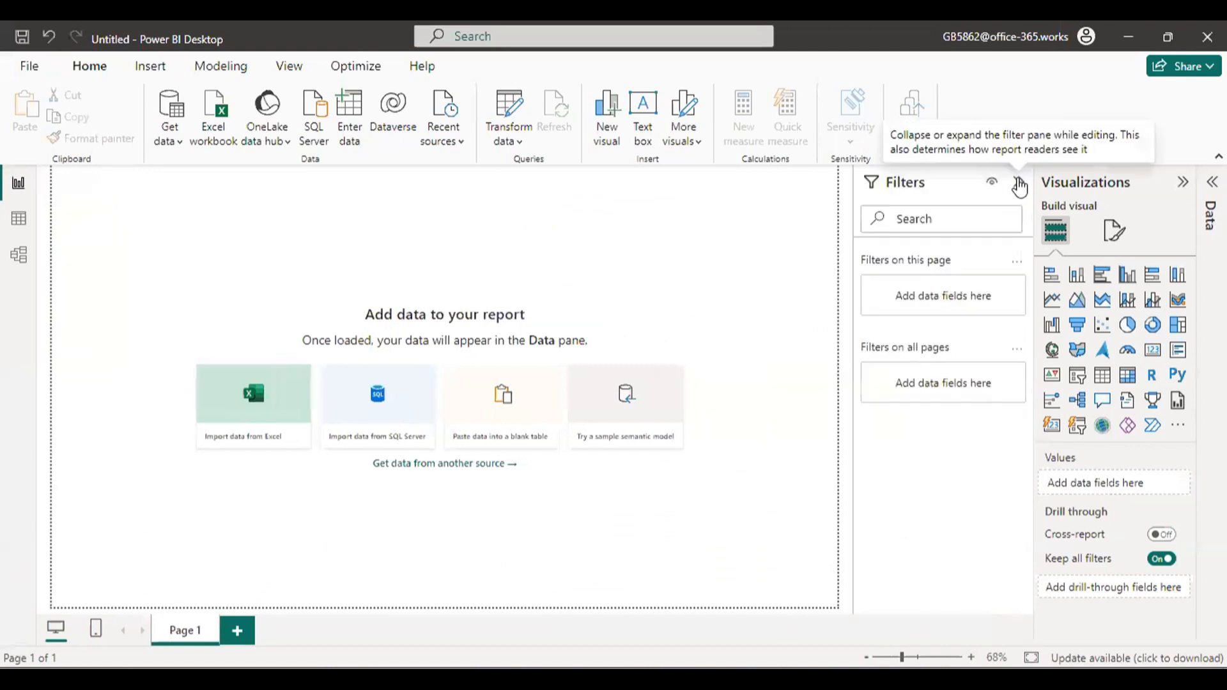
left_click(1019, 186)
left_click(1020, 186)
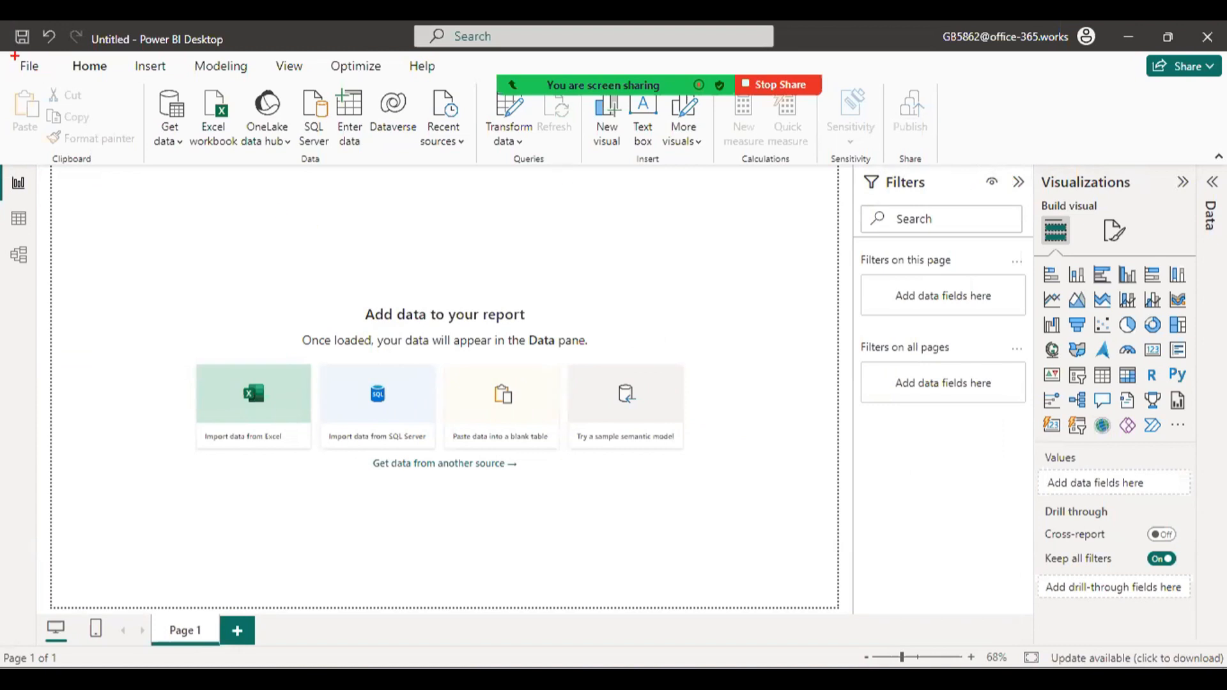
Outline the main interface areas in red: ribbon, menu tabs, report canvas, Filters, Visualizations and Data panes.
mouse_move(14, 56)
left_mouse_down()
mouse_move(1065, 173)
mouse_move(990, 151)
mouse_move(909, 157)
mouse_move(928, 165)
left_mouse_up()
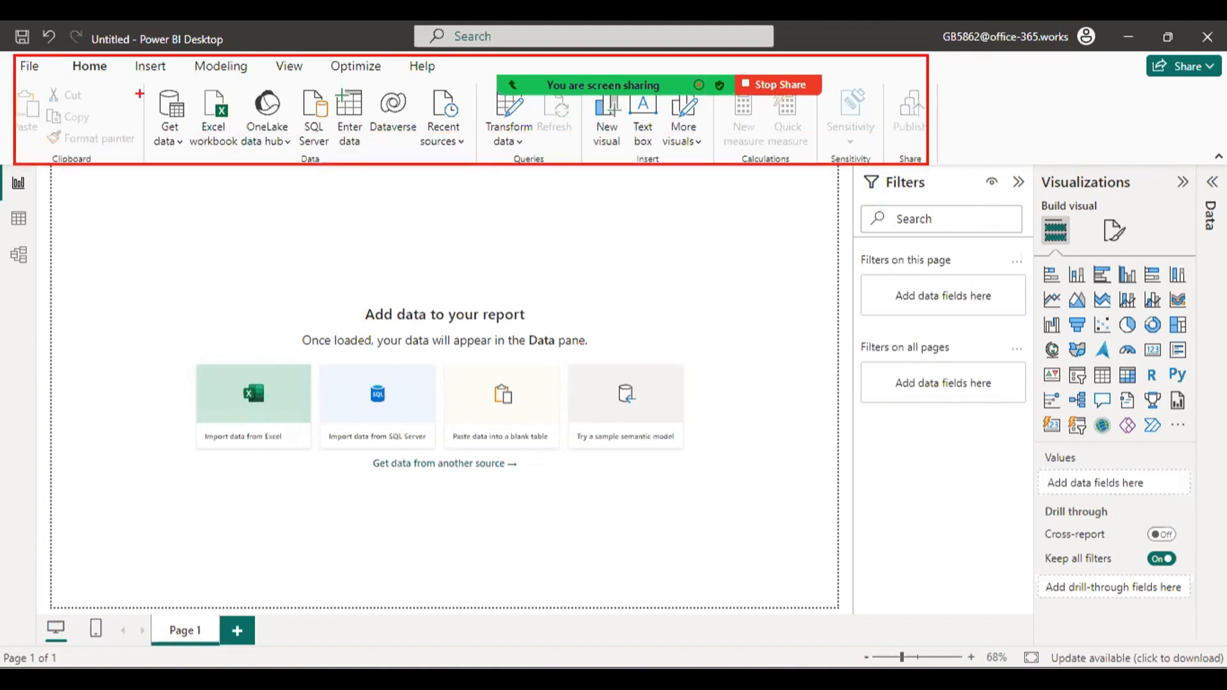
mouse_move(14, 55)
left_mouse_down()
mouse_move(195, 77)
mouse_move(457, 76)
left_mouse_up()
mouse_move(60, 170)
left_mouse_down()
mouse_move(803, 509)
mouse_move(832, 602)
left_mouse_up()
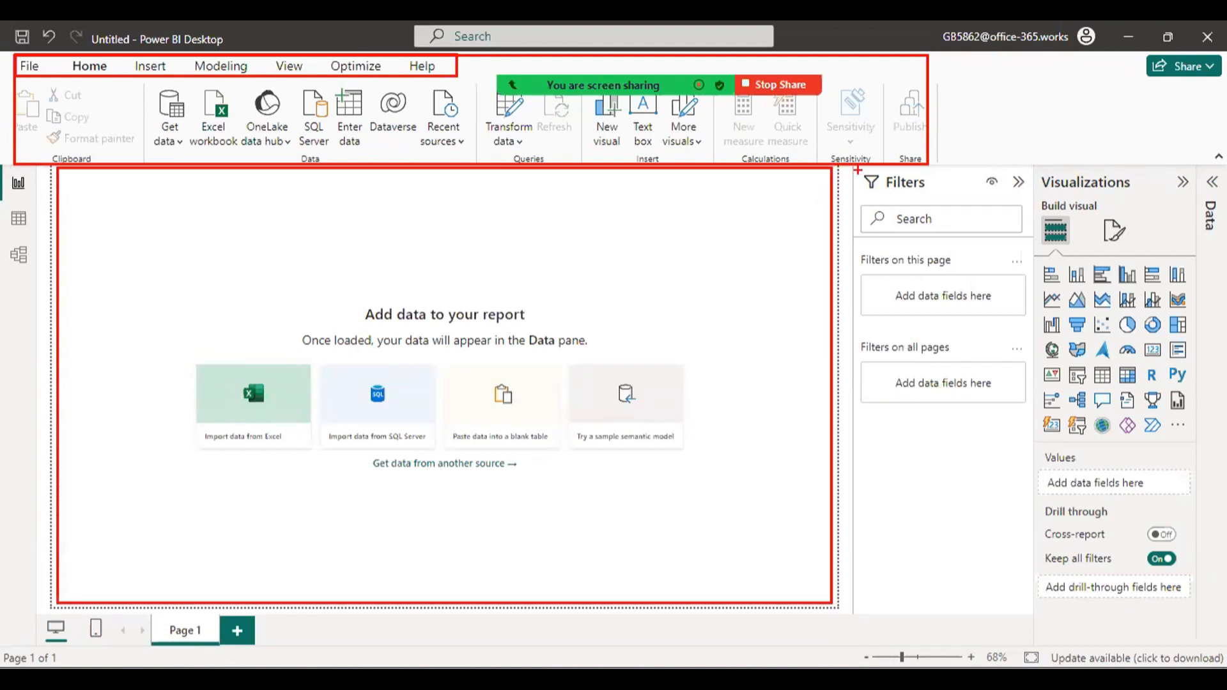
mouse_move(857, 171)
left_mouse_down()
mouse_move(1029, 320)
mouse_move(1024, 435)
left_mouse_up()
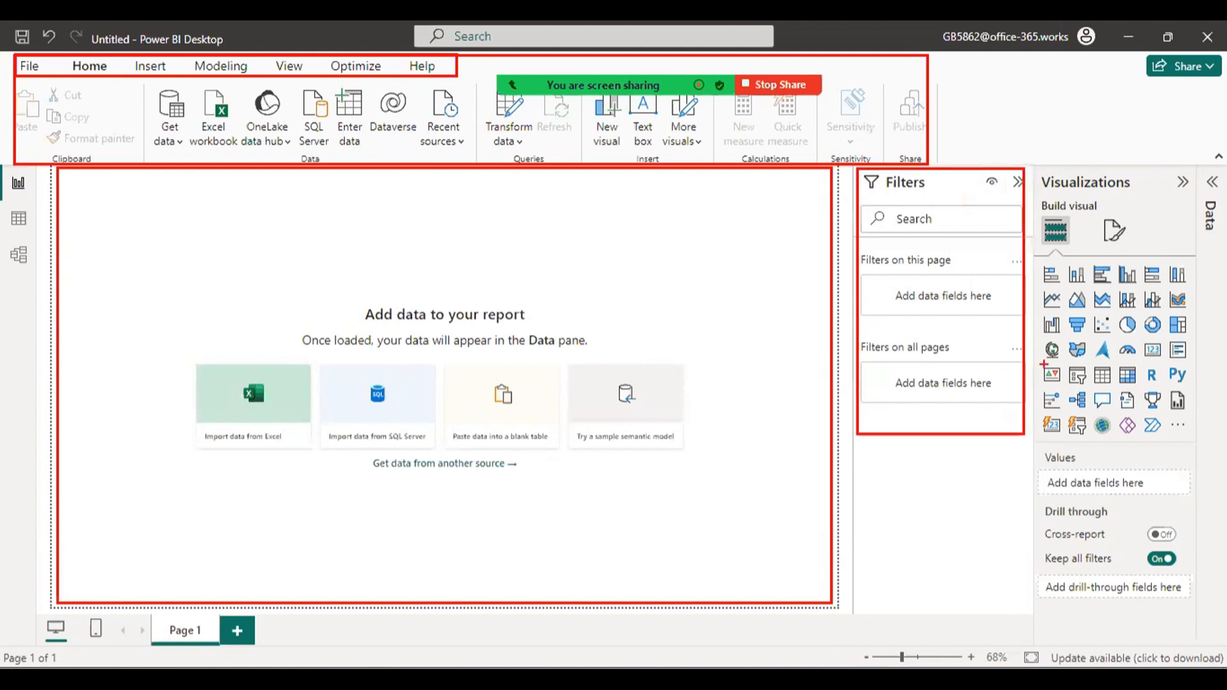
mouse_move(1025, 168)
left_mouse_down()
mouse_move(1178, 323)
mouse_move(1207, 470)
mouse_move(1194, 442)
left_mouse_up()
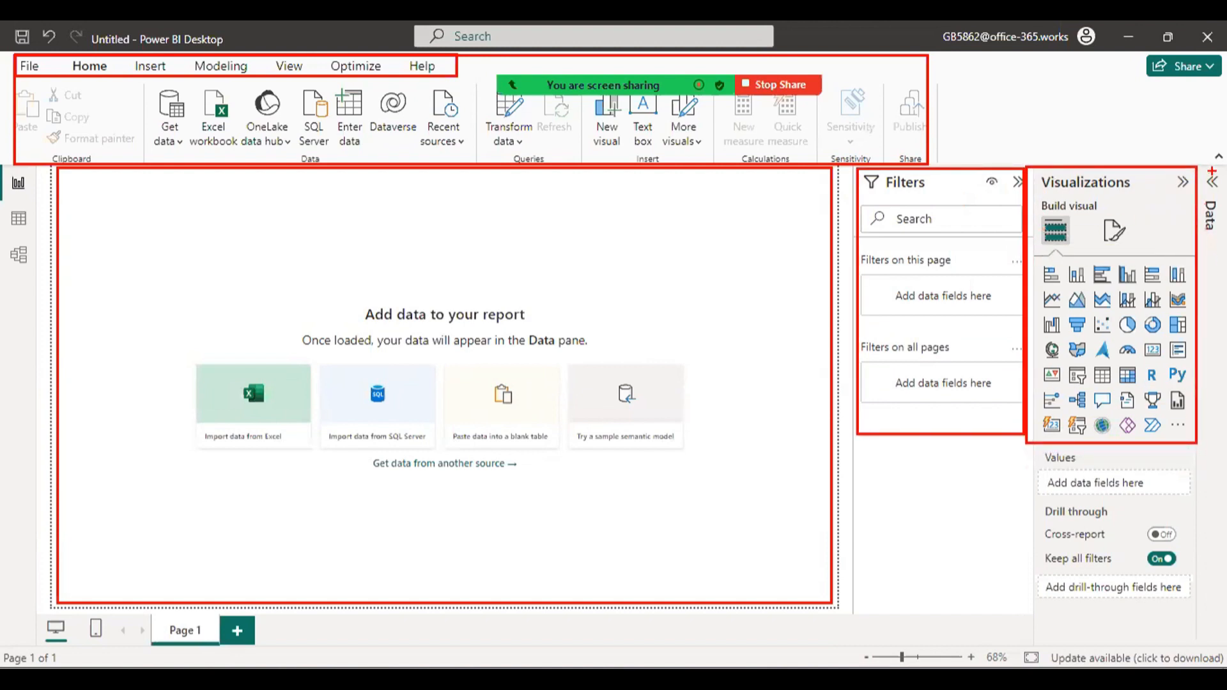
mouse_move(1200, 167)
left_mouse_down()
mouse_move(1224, 191)
mouse_move(1224, 443)
left_mouse_up()
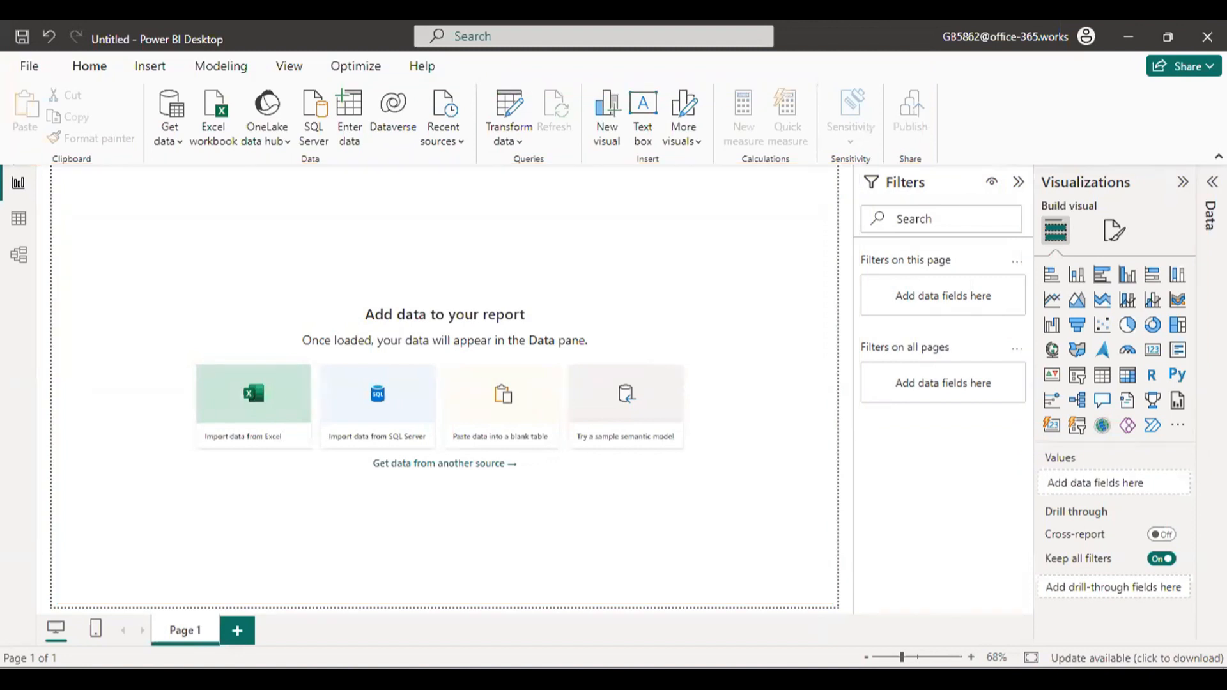
Expand the Data pane and inspect the Page information settings of the report page format.
left_click(1212, 182)
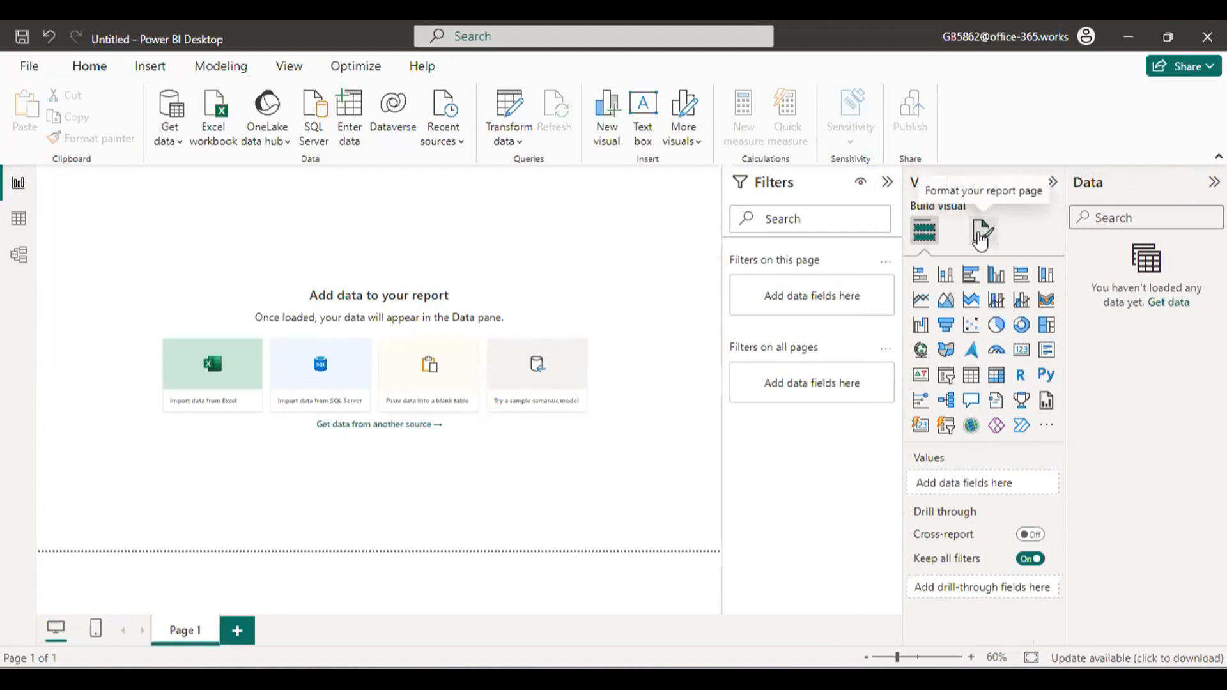
left_click(981, 237)
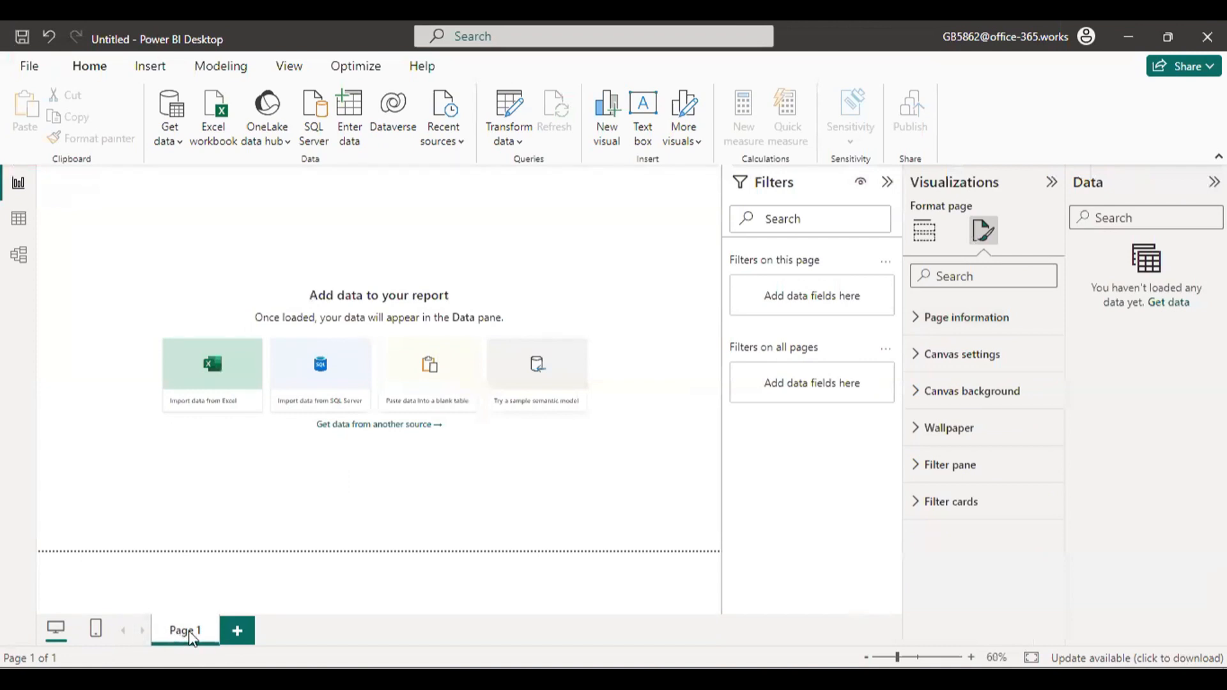
left_click(955, 316)
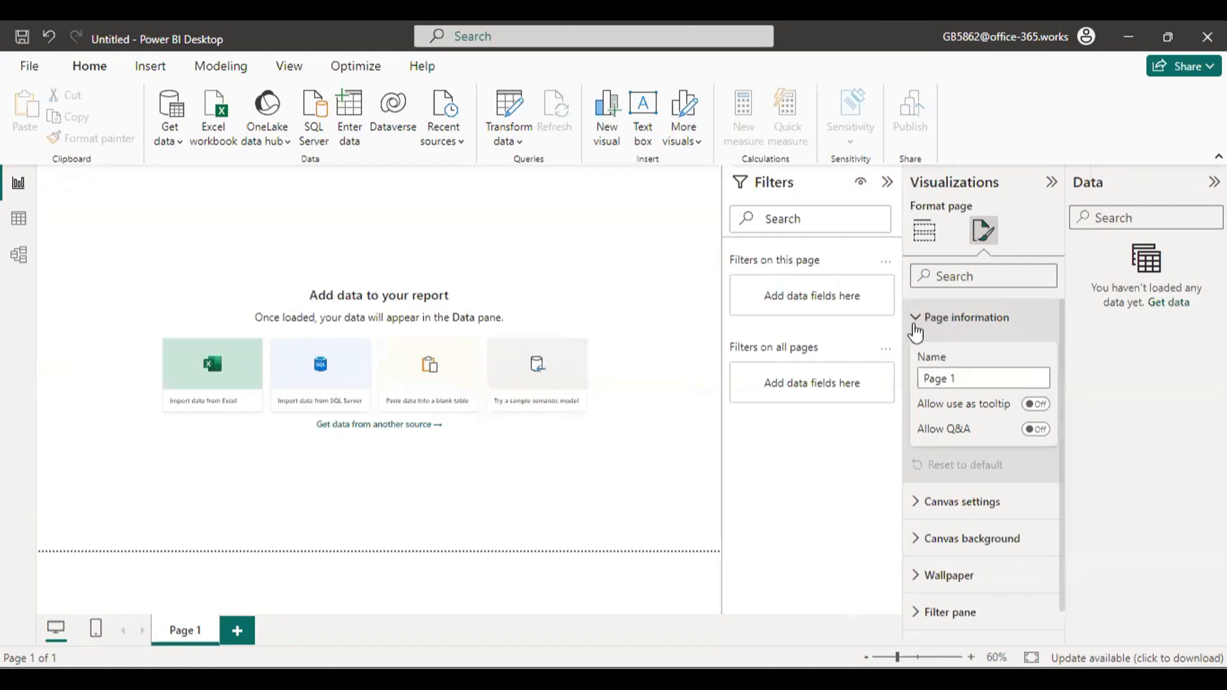
left_click(915, 319)
Set the page's canvas type to Custom with a height of 1000 px and a width of 1400 px.
left_click(945, 354)
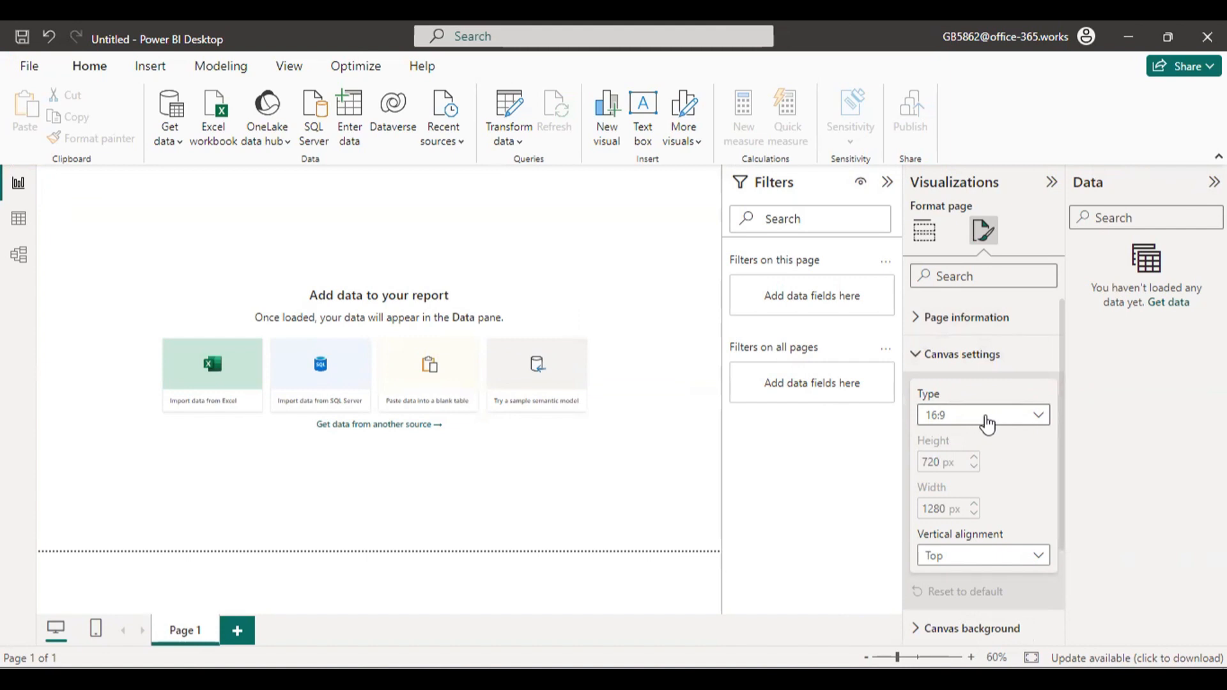
left_click(985, 423)
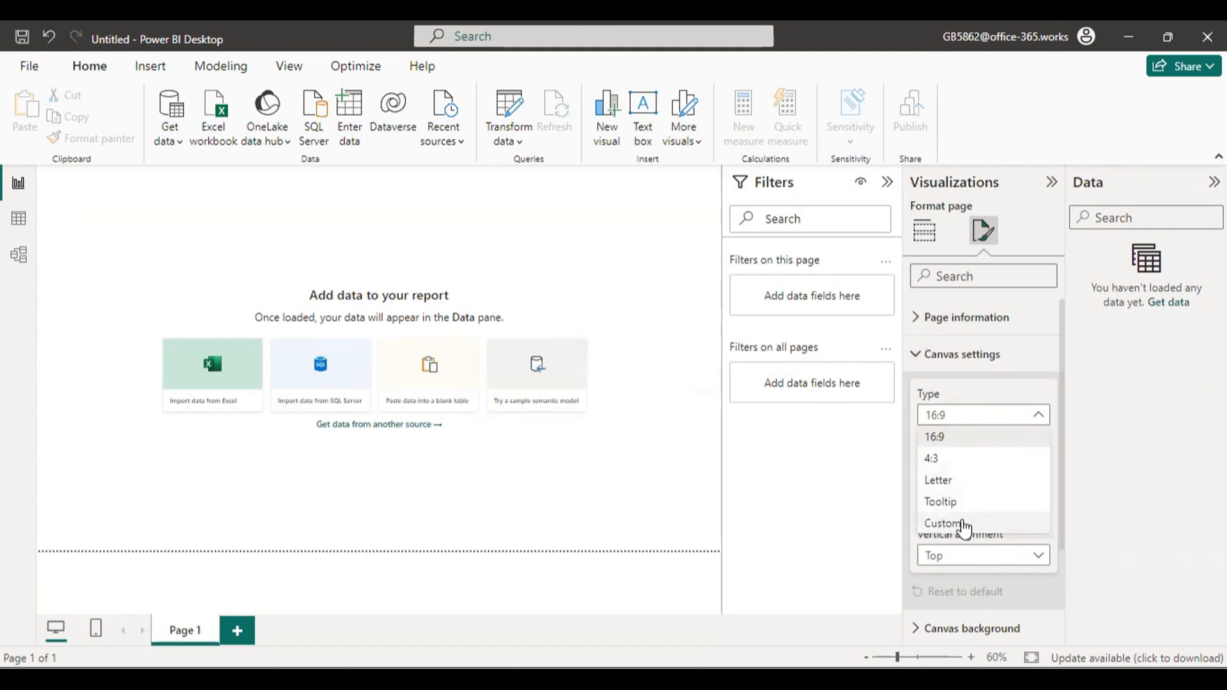
left_click(965, 524)
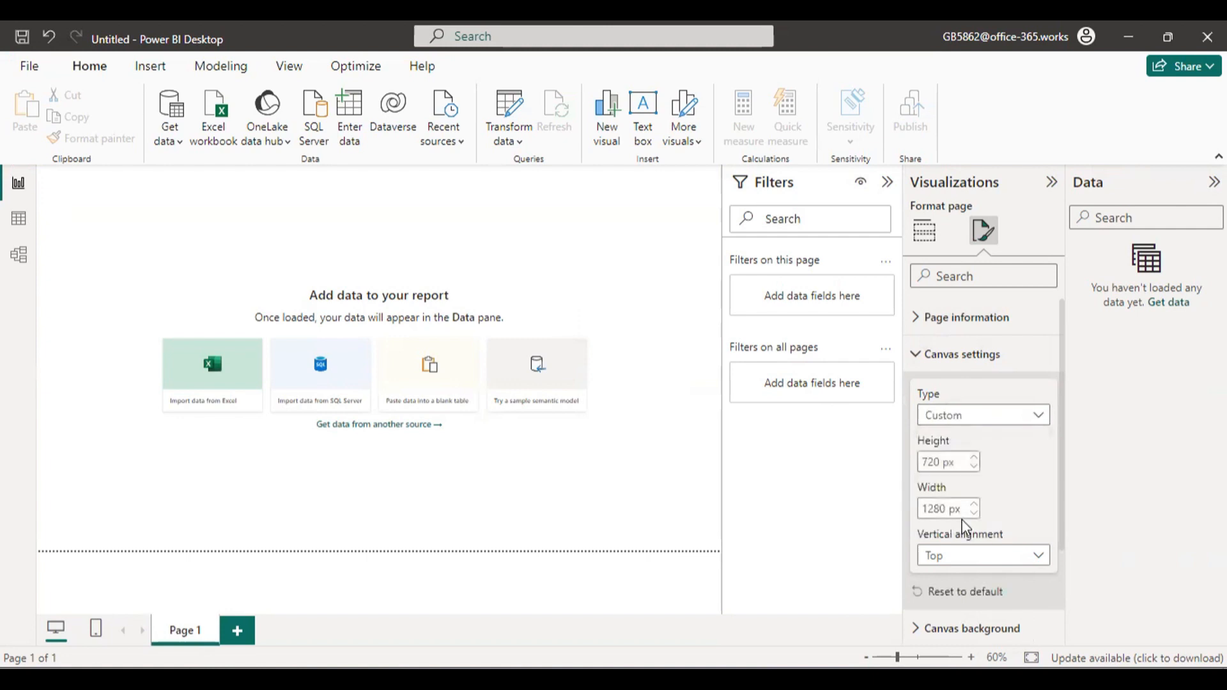
double_click(925, 461)
key("BackSpace")
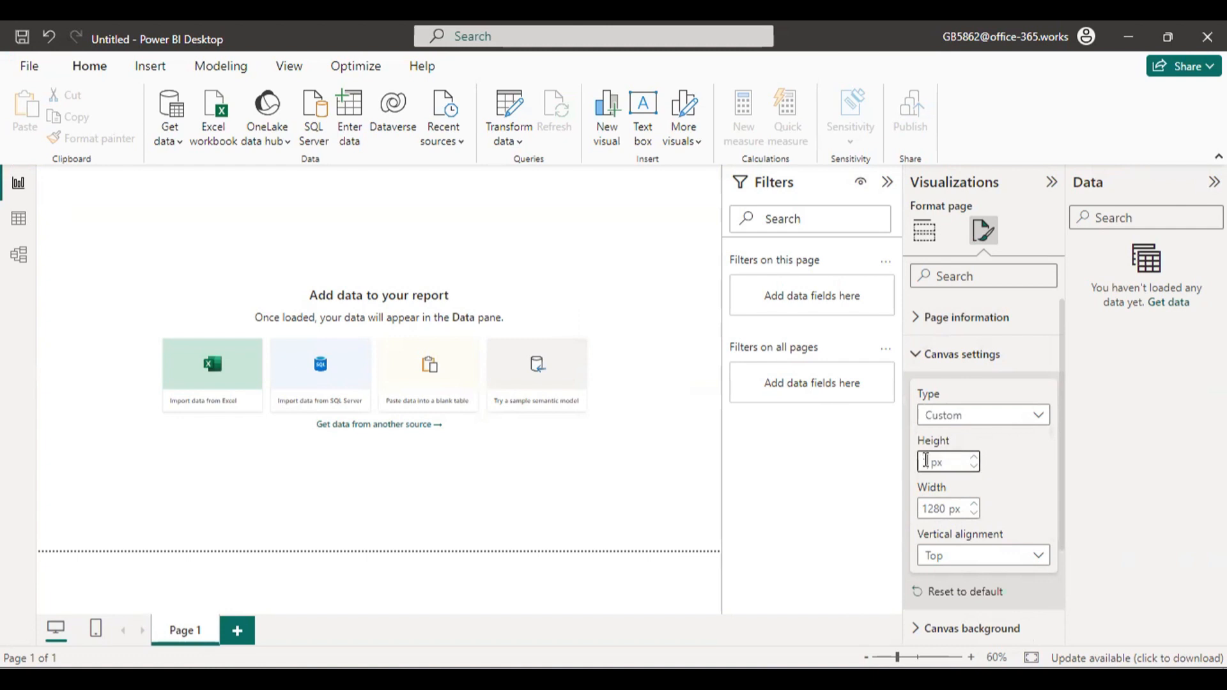
type("1000")
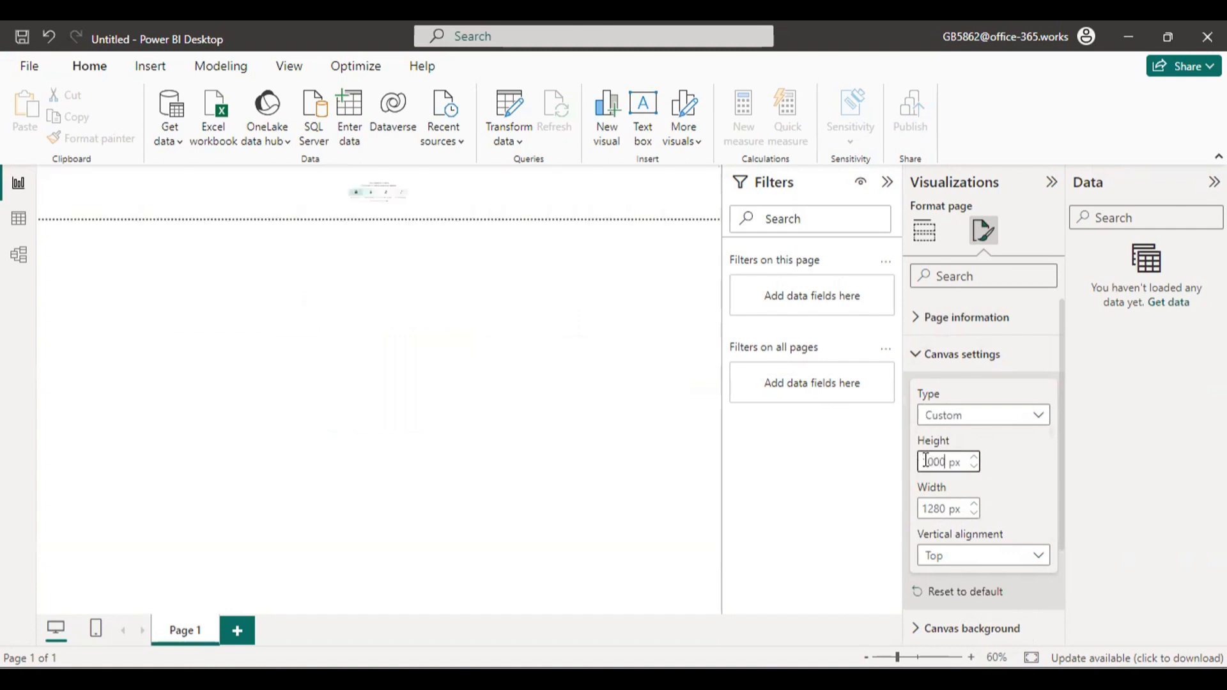
double_click(945, 509)
type("1400")
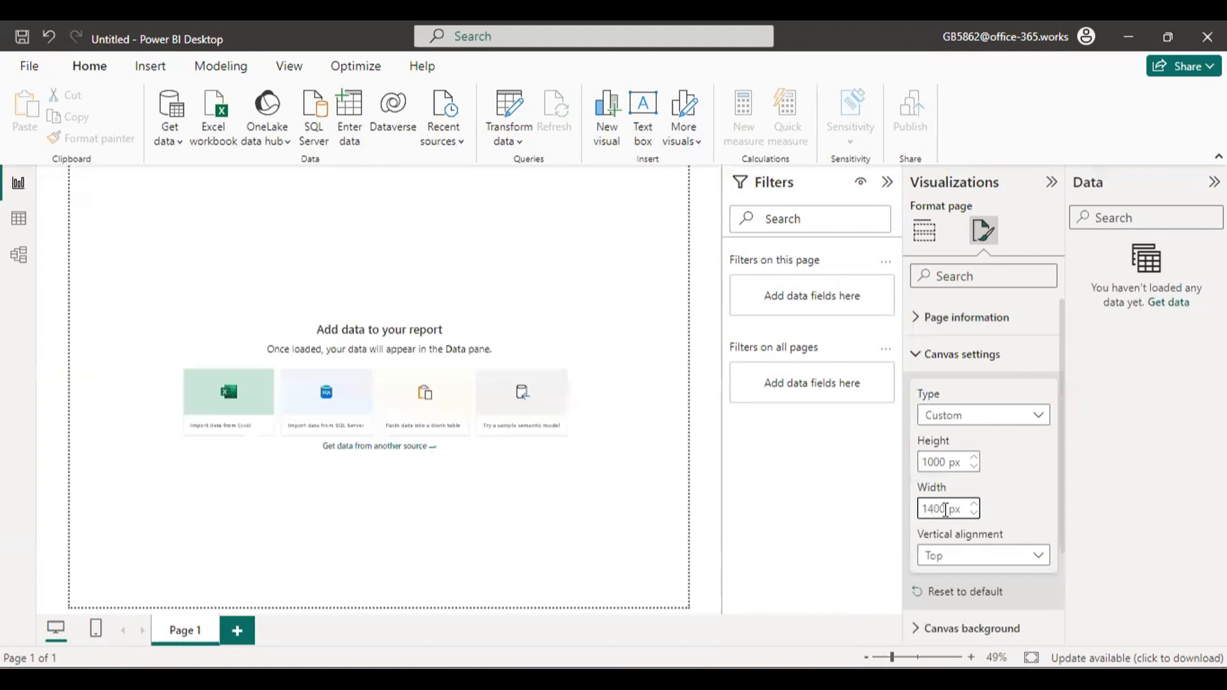
left_click(1026, 521)
Try a blue canvas background at 100% transparency and return the colour to white.
scroll(992, 490, "down", 3)
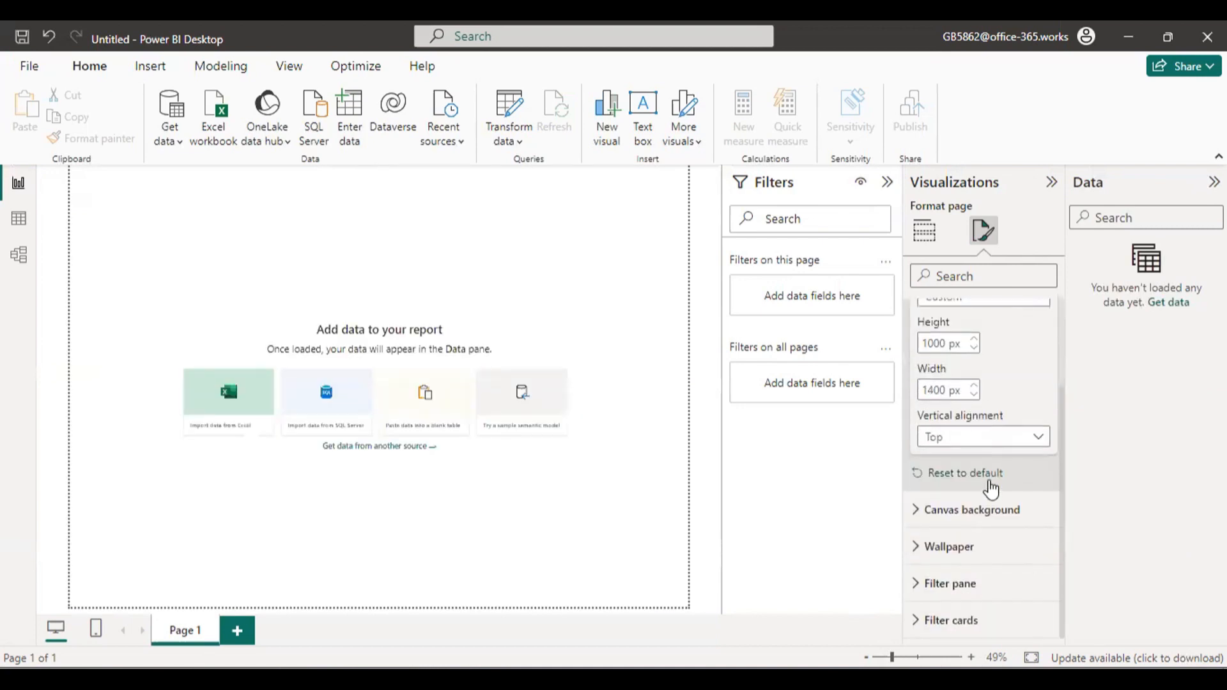
left_click(988, 511)
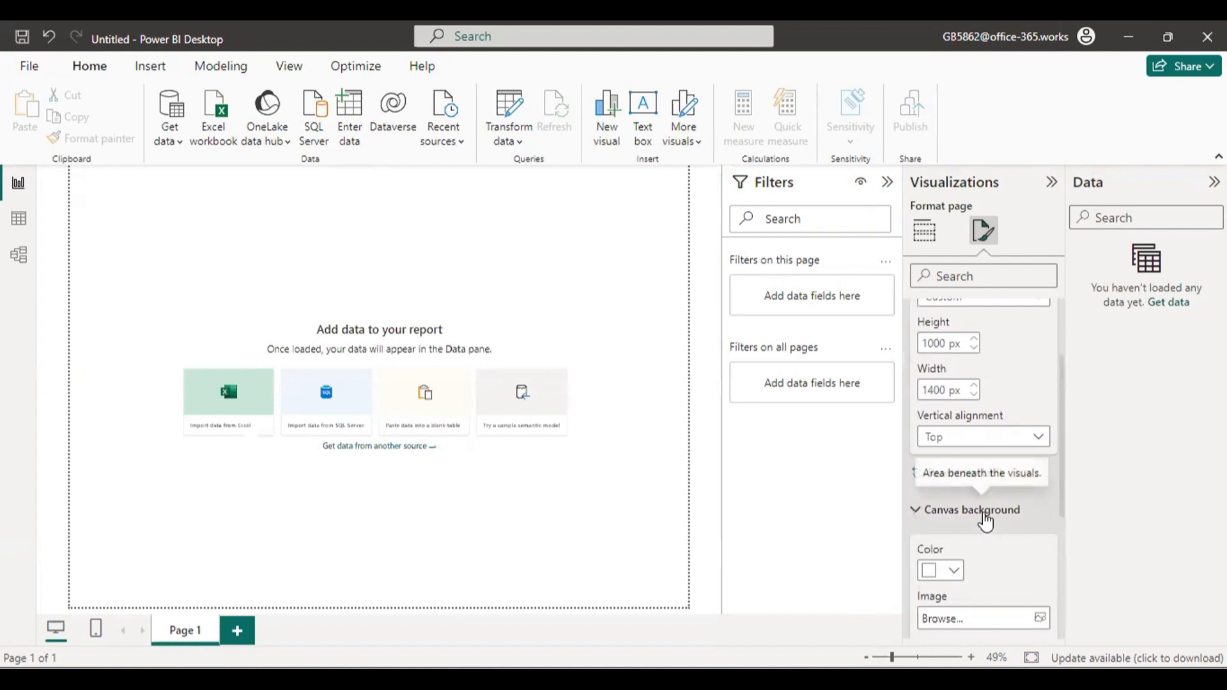
left_click(951, 571)
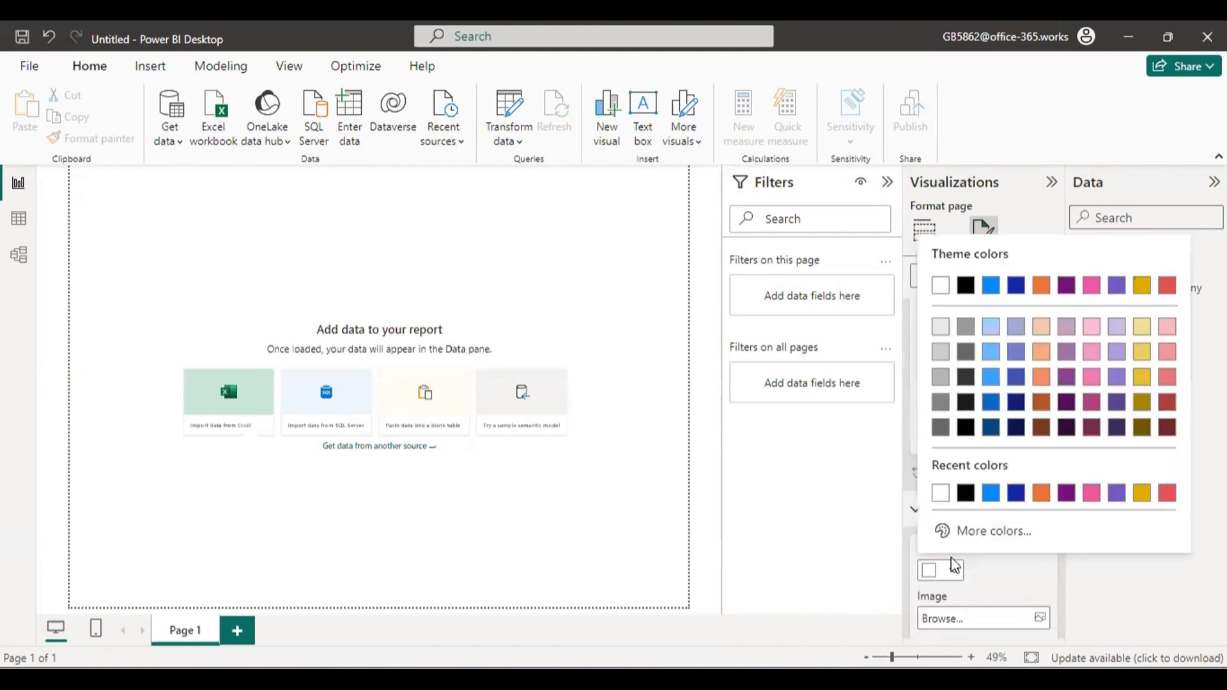
left_click(992, 493)
scroll(1000, 540, "down", 4)
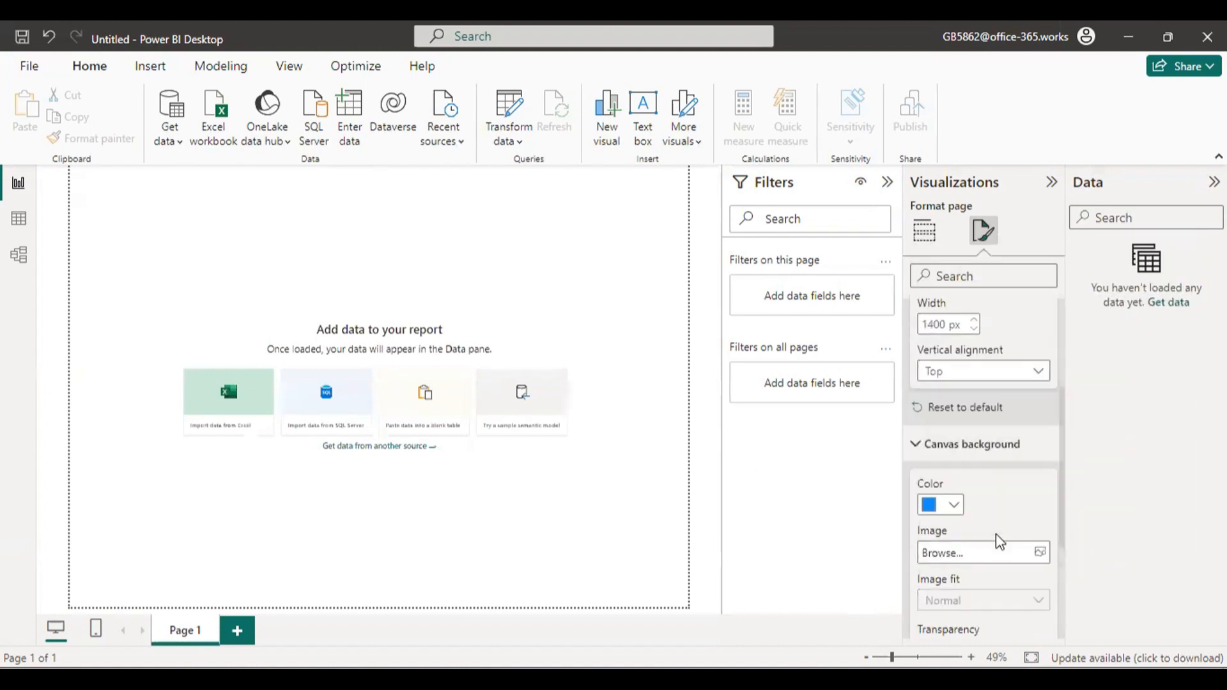
left_click_drag(1044, 569, 1076, 575)
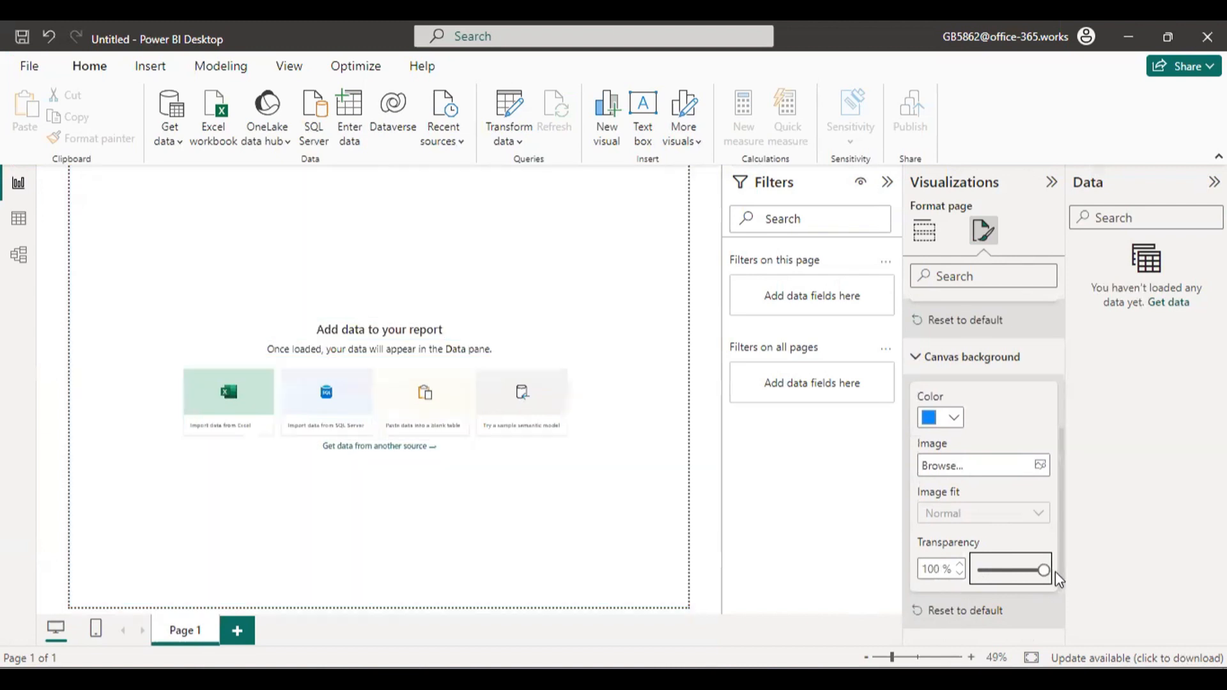
left_click(945, 419)
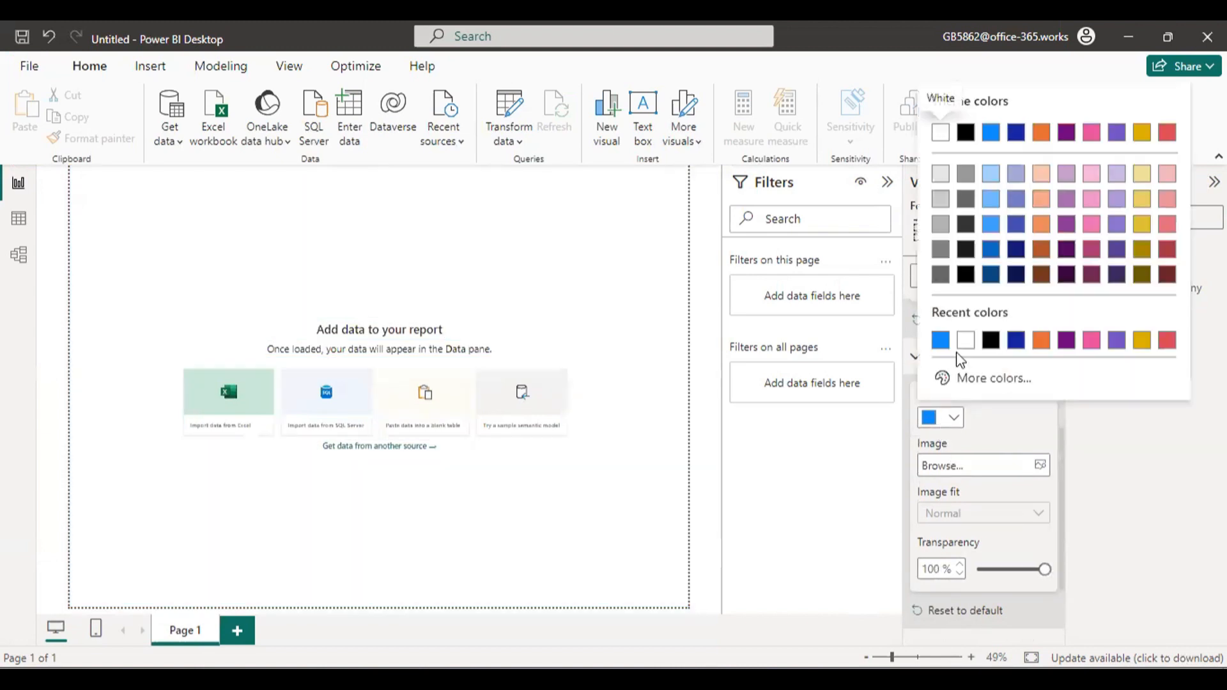
left_click(963, 343)
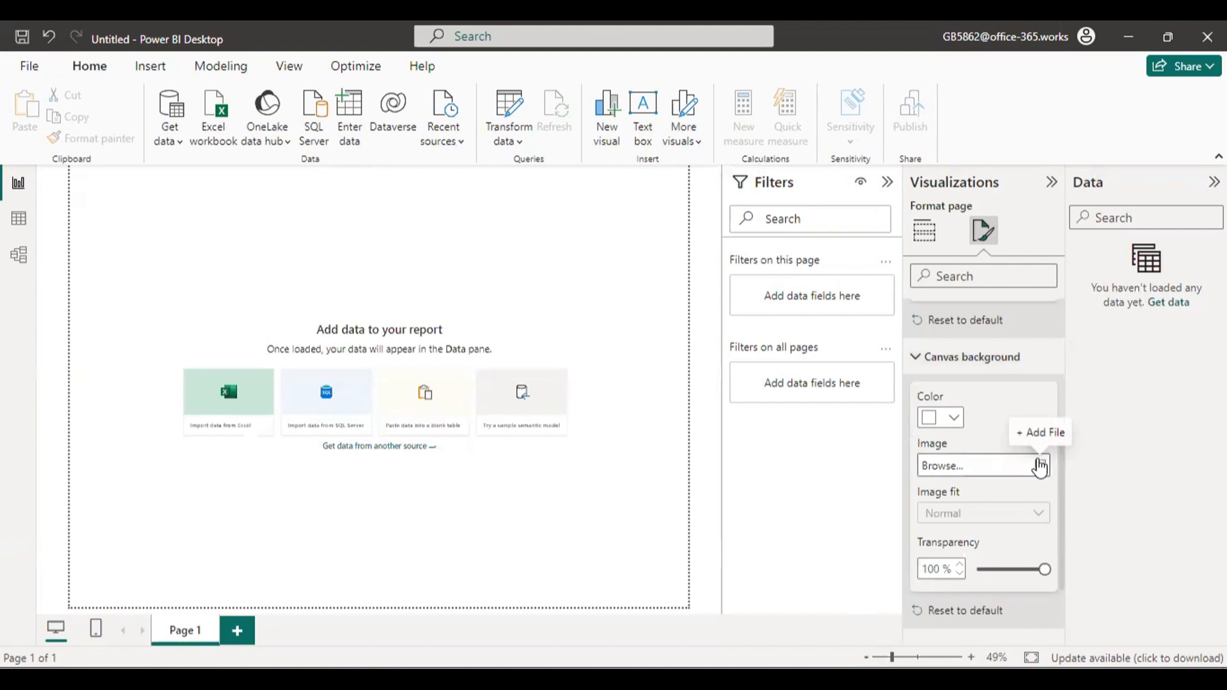
Browse the datasets folder for a canvas background image without choosing one.
left_click(1039, 467)
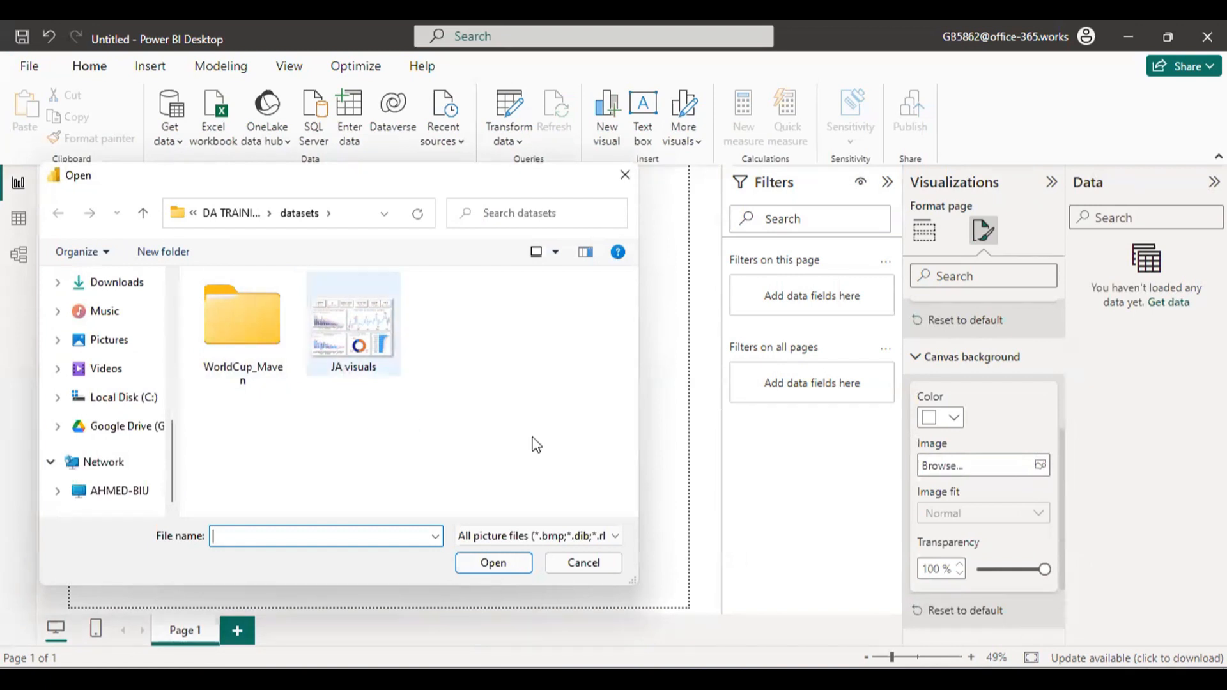
left_click(624, 174)
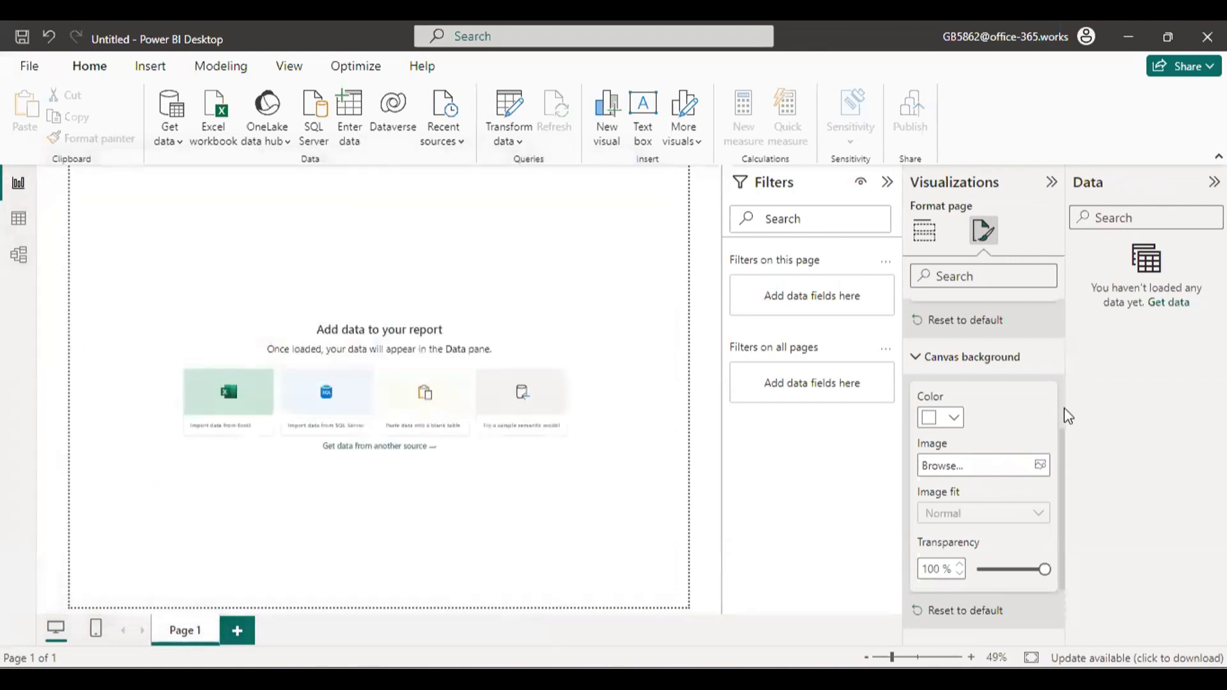
scroll(1013, 489, "down", 2)
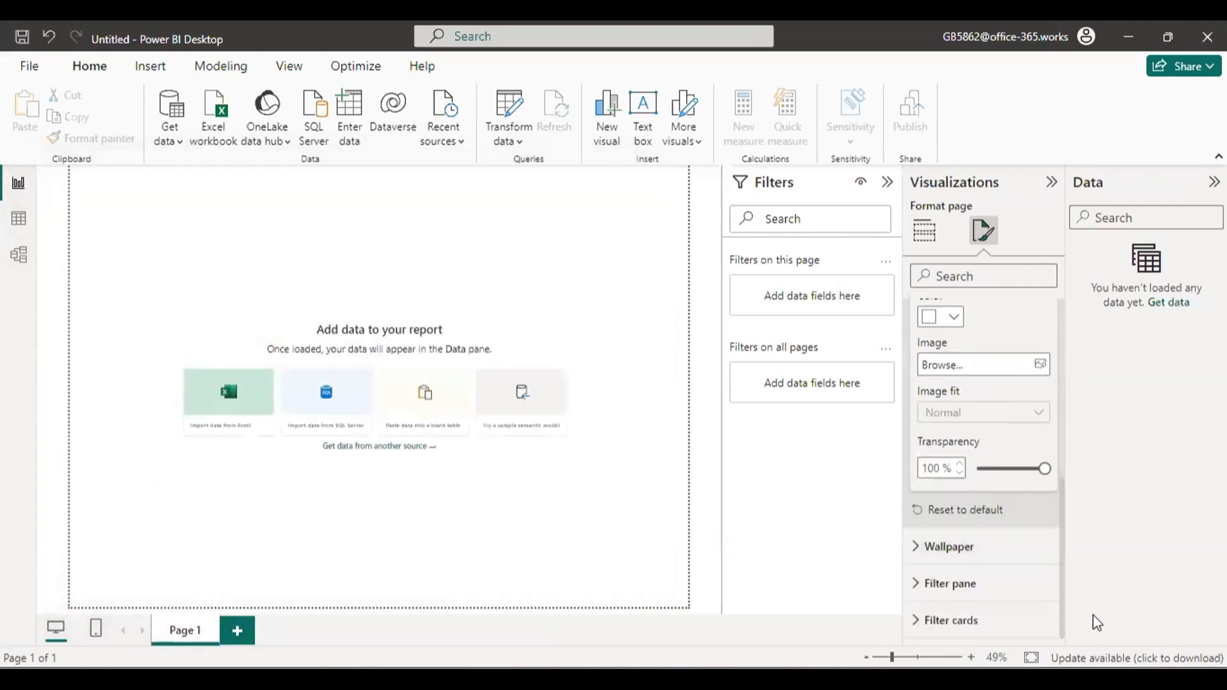
Connect the report to the Order Data Excel workbook from the datasets folder.
left_click(372, 215)
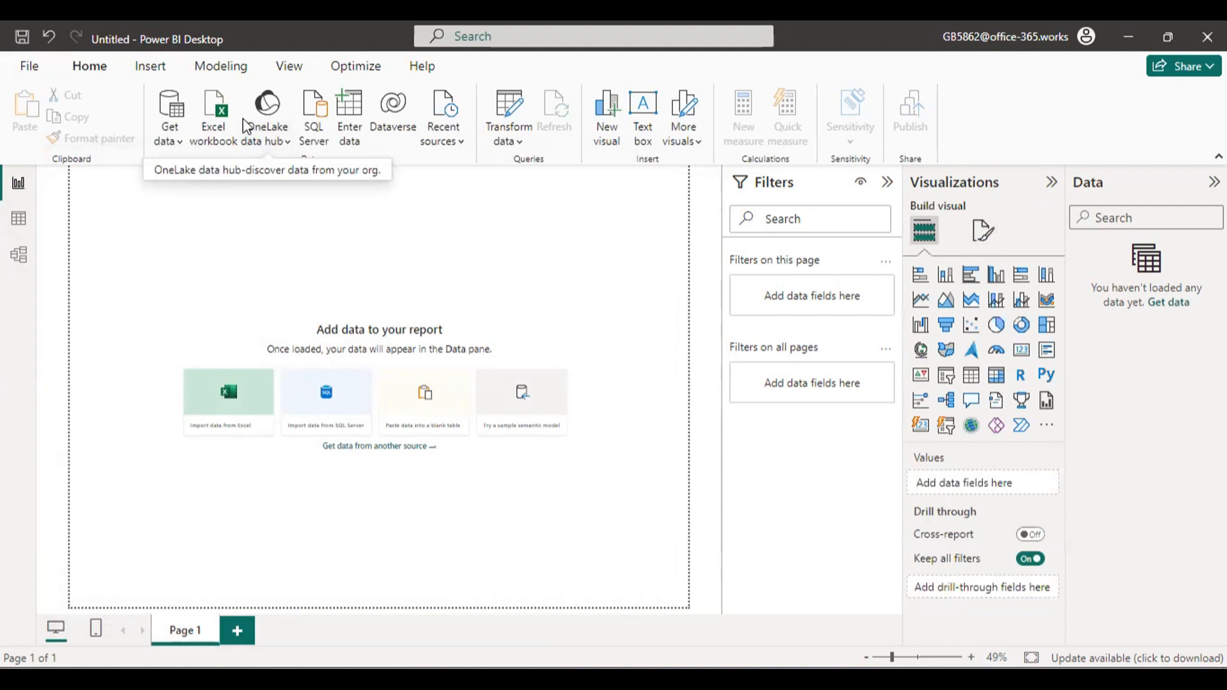
left_click(211, 123)
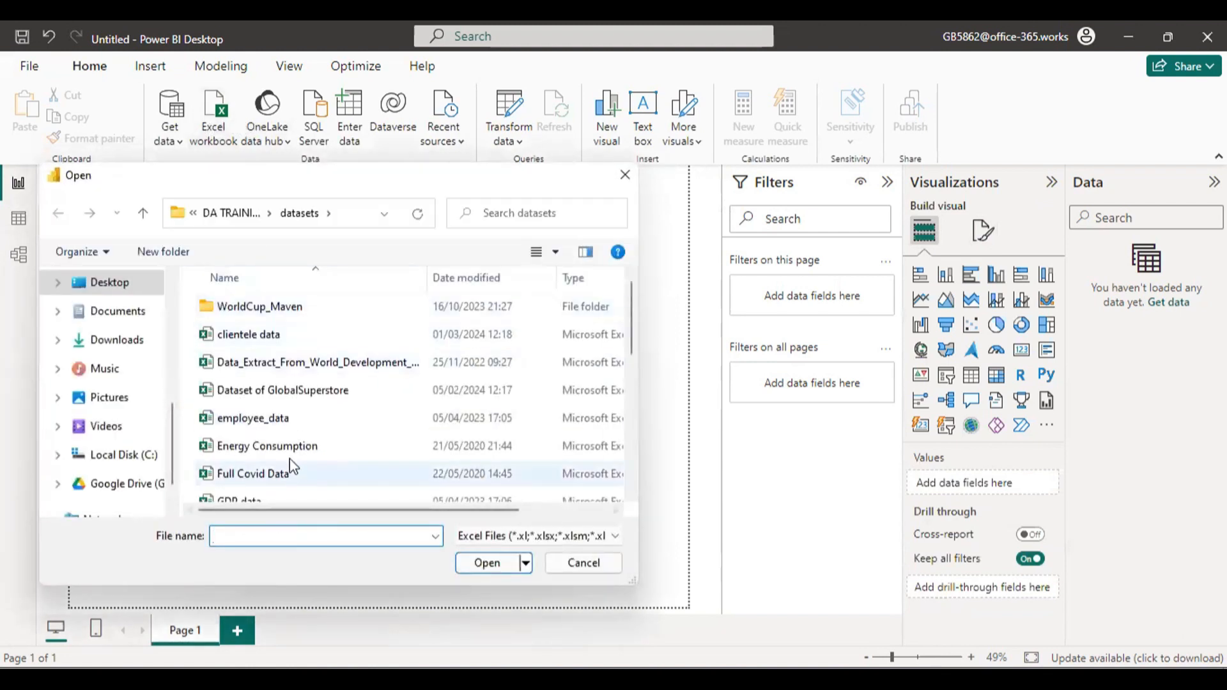
scroll(301, 358, "down", 2)
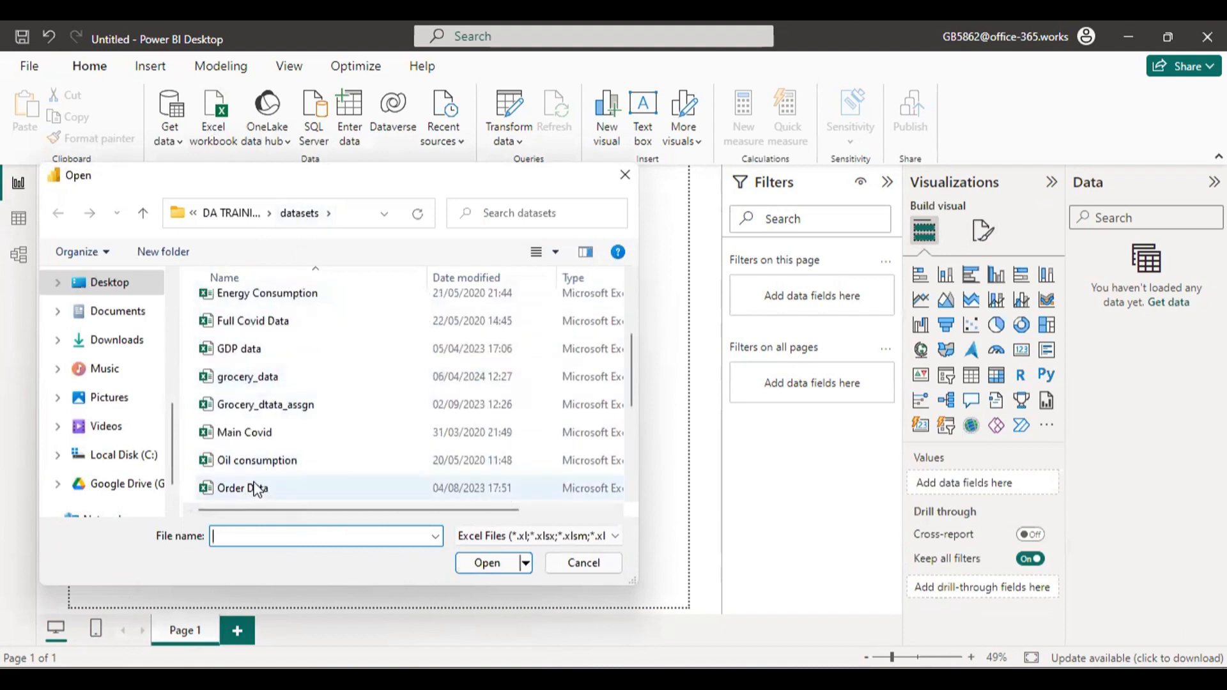
double_click(343, 493)
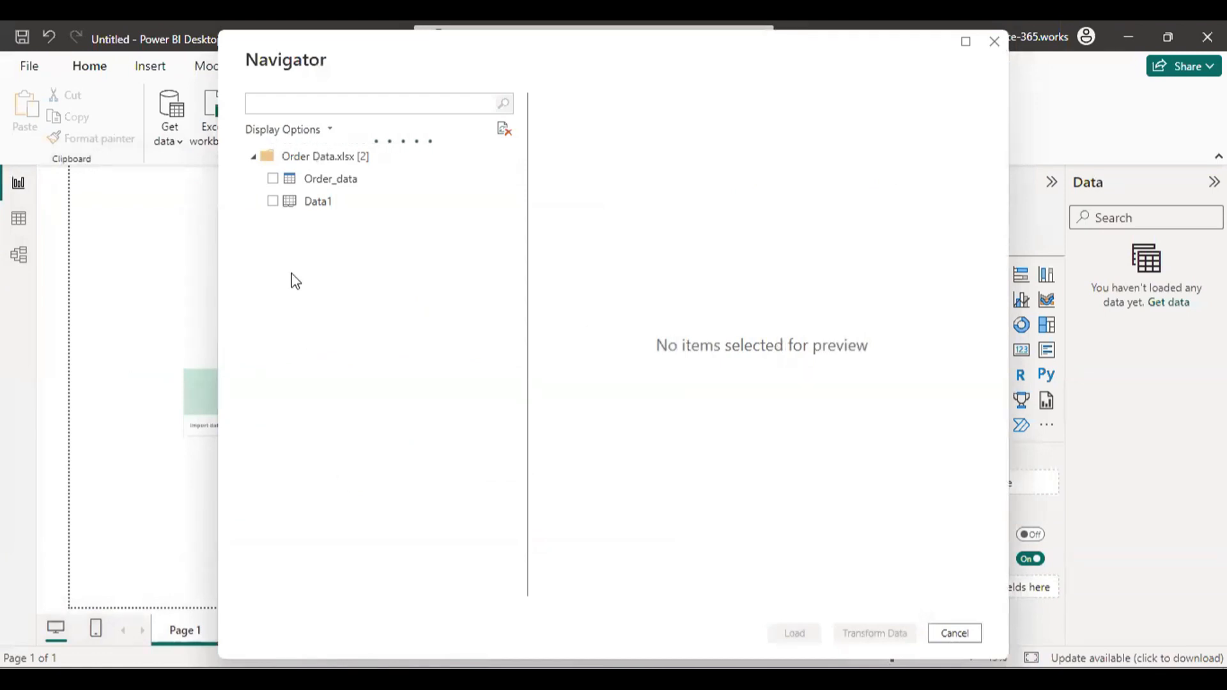
Preview the Order_data table of the workbook and load it into the report.
left_click(343, 179)
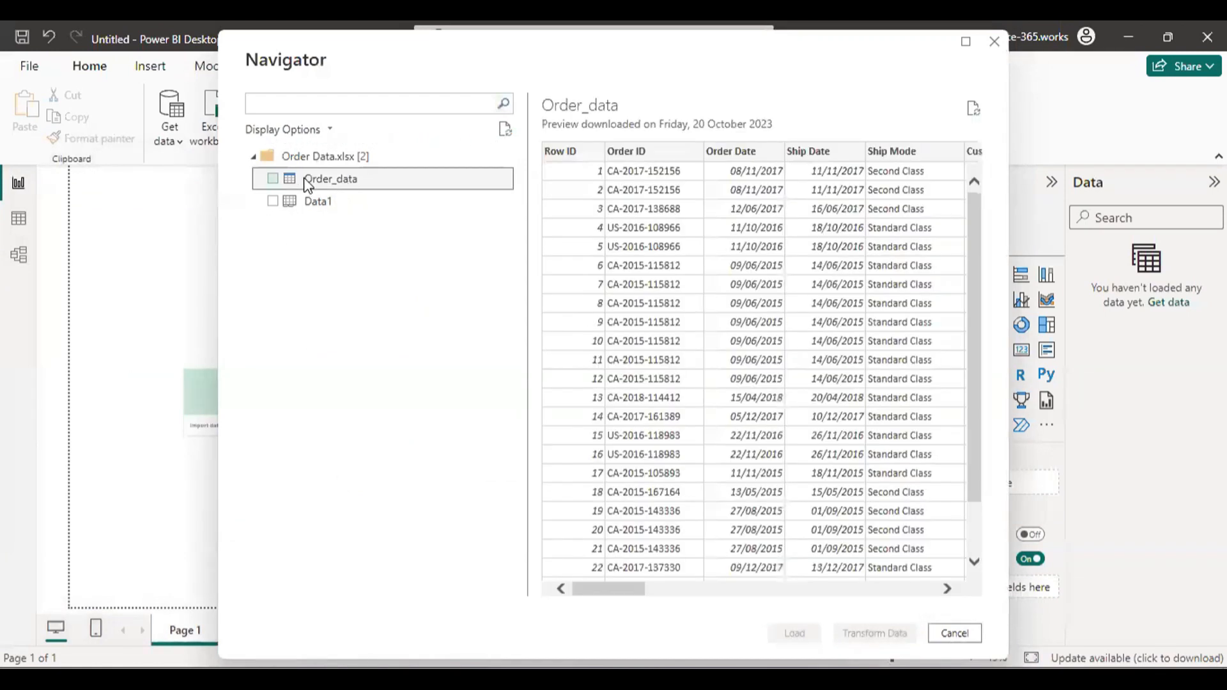
left_click(272, 178)
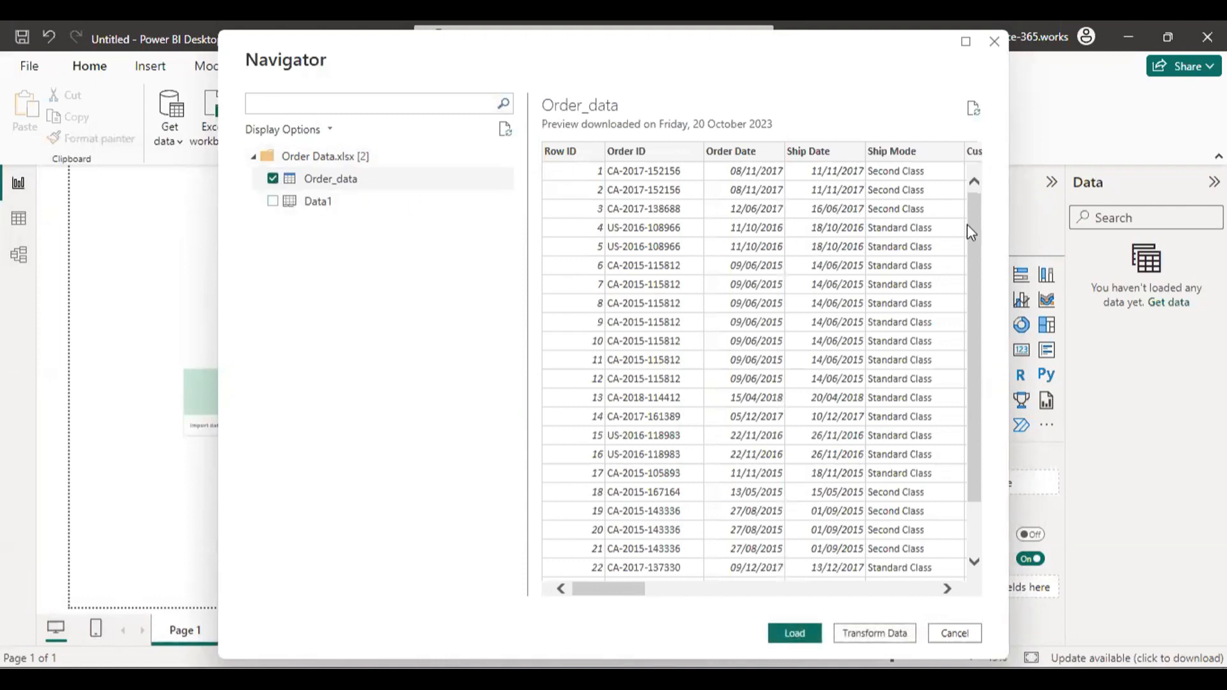
left_click_drag(967, 224, 994, 170)
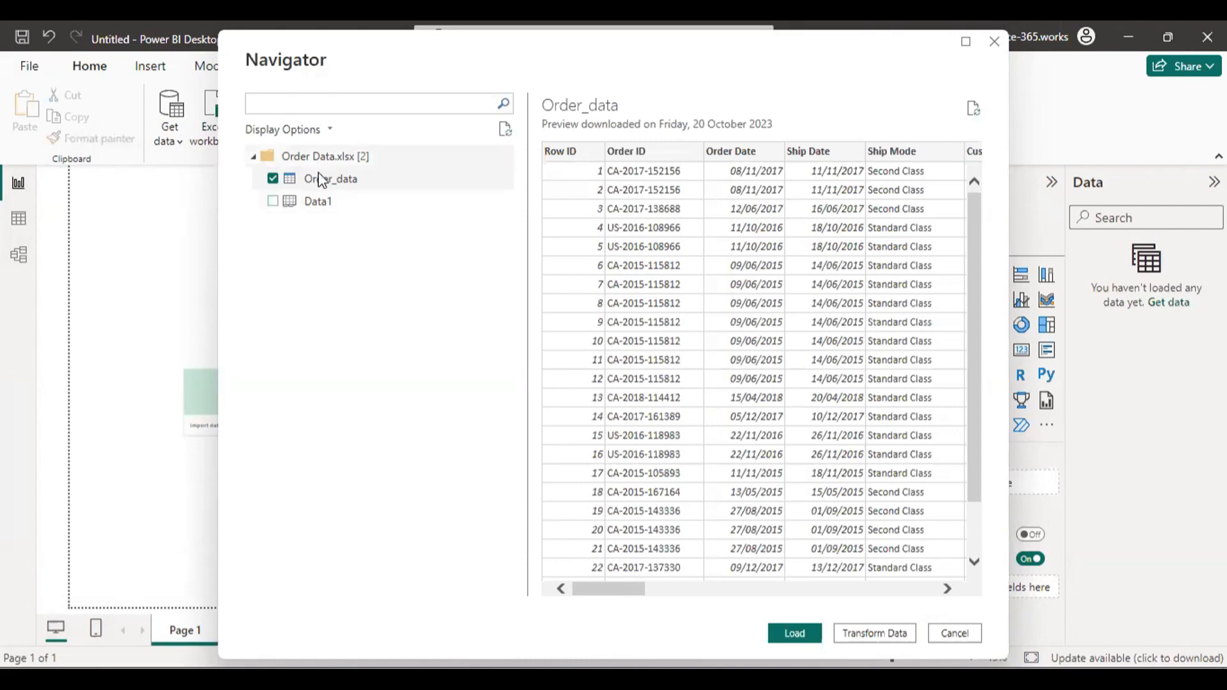
left_click_drag(615, 589, 454, 536)
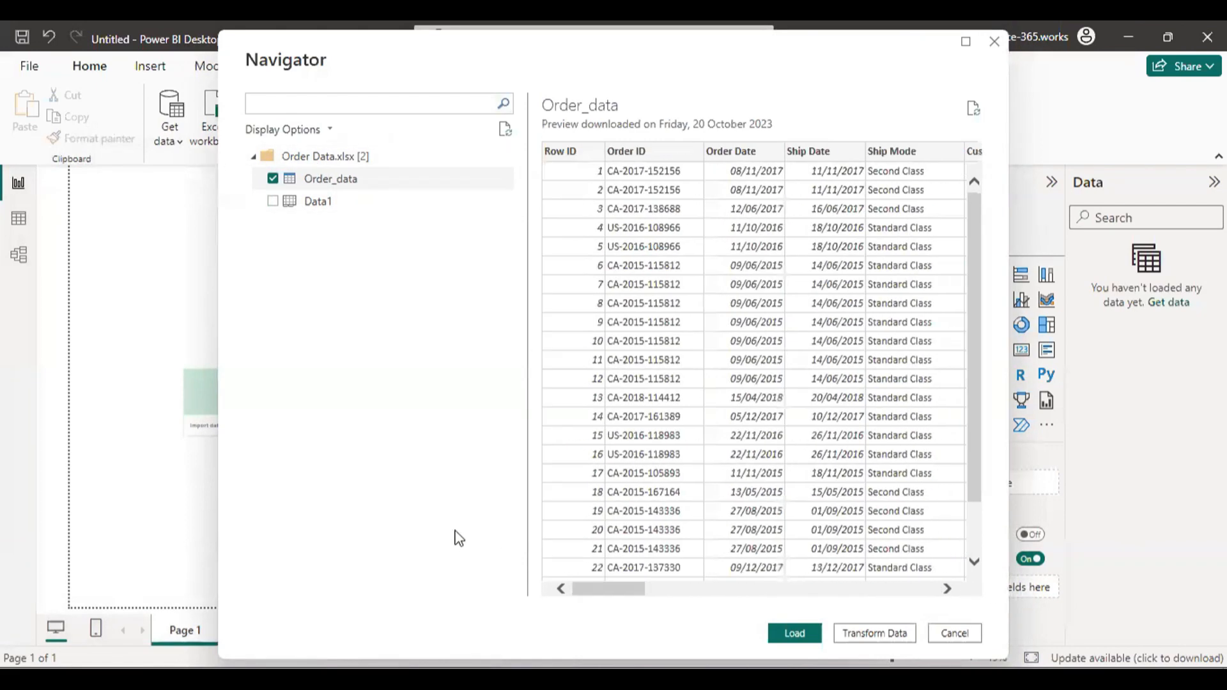
left_click(794, 633)
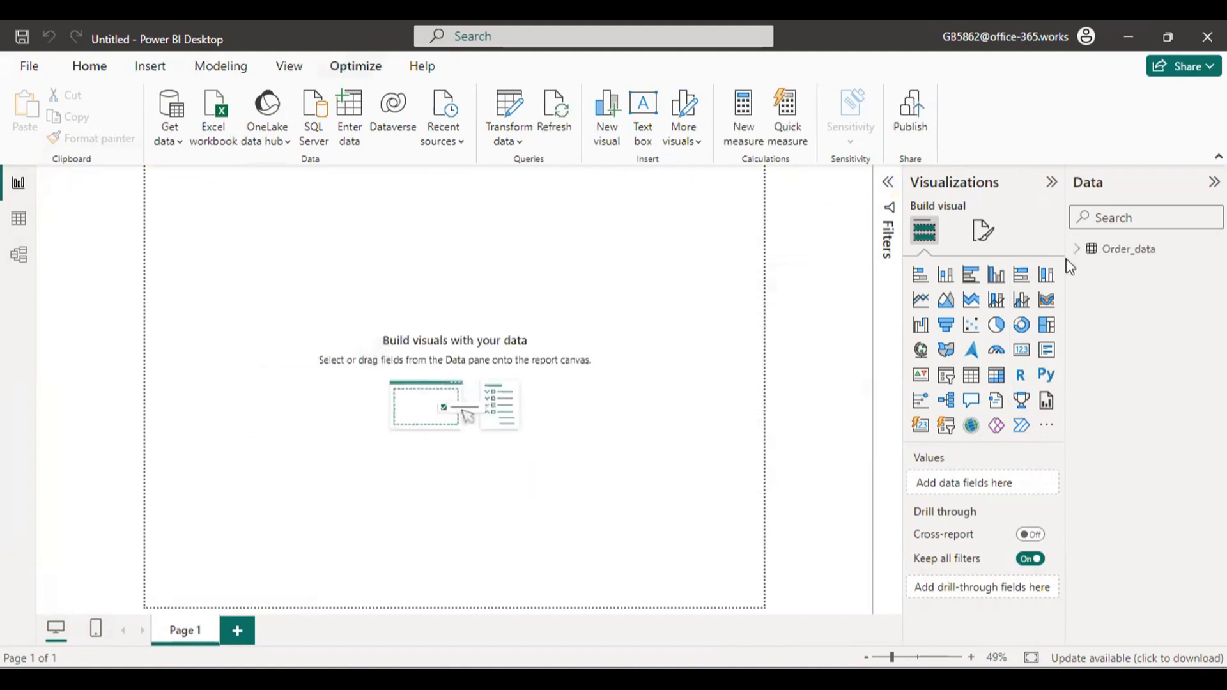
Look through the fields of the Order_data table and collapse its field list.
left_click(1080, 249)
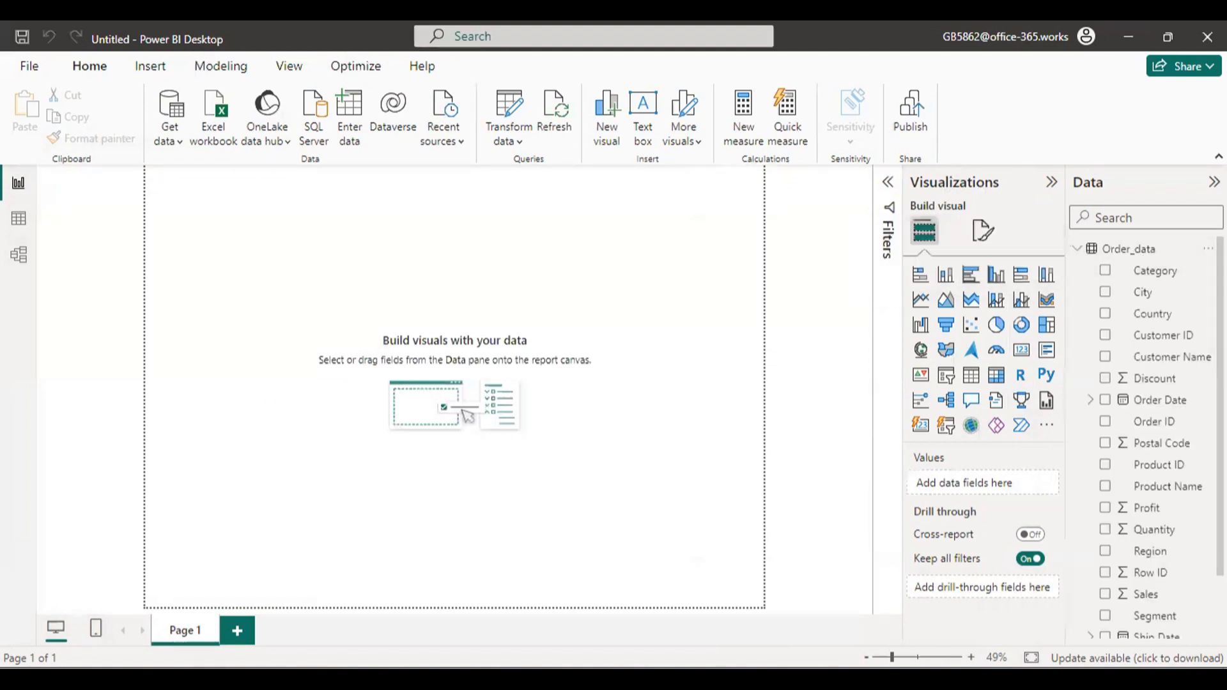
scroll(1150, 441, "down", 3)
scroll(1150, 383, "up", 3)
left_click(1079, 248)
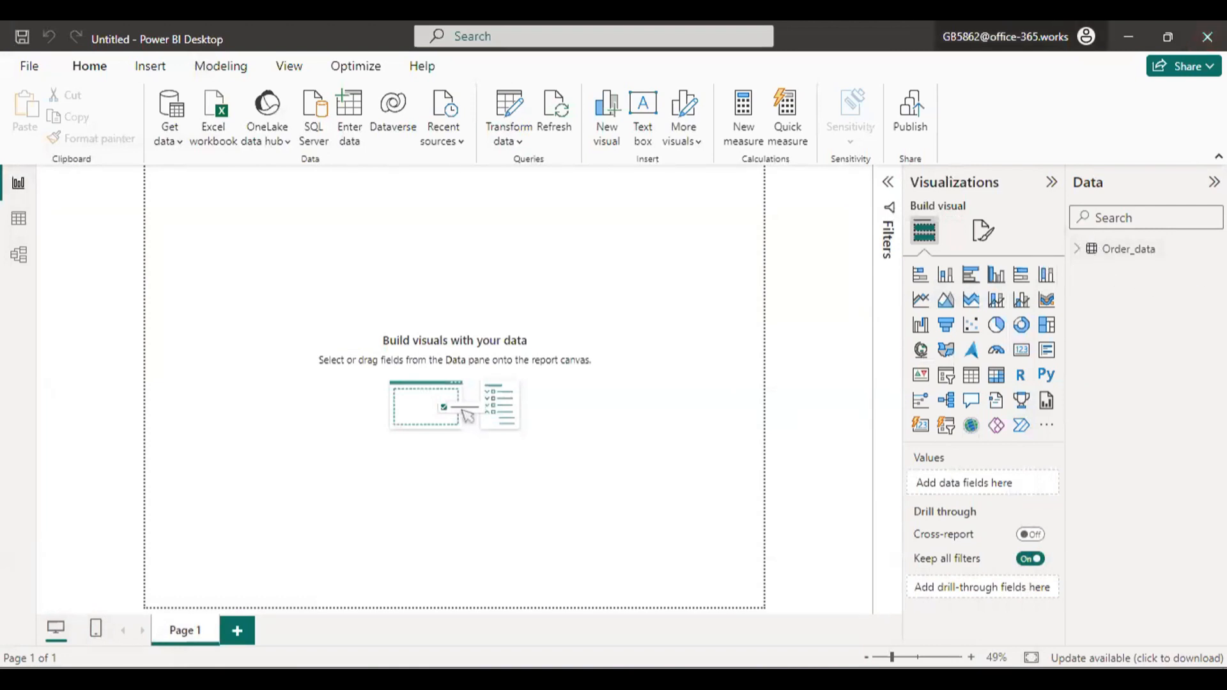
Open the sample sales dashboard image stored in the DA TRAINING folder.
mouse_move(711, 679)
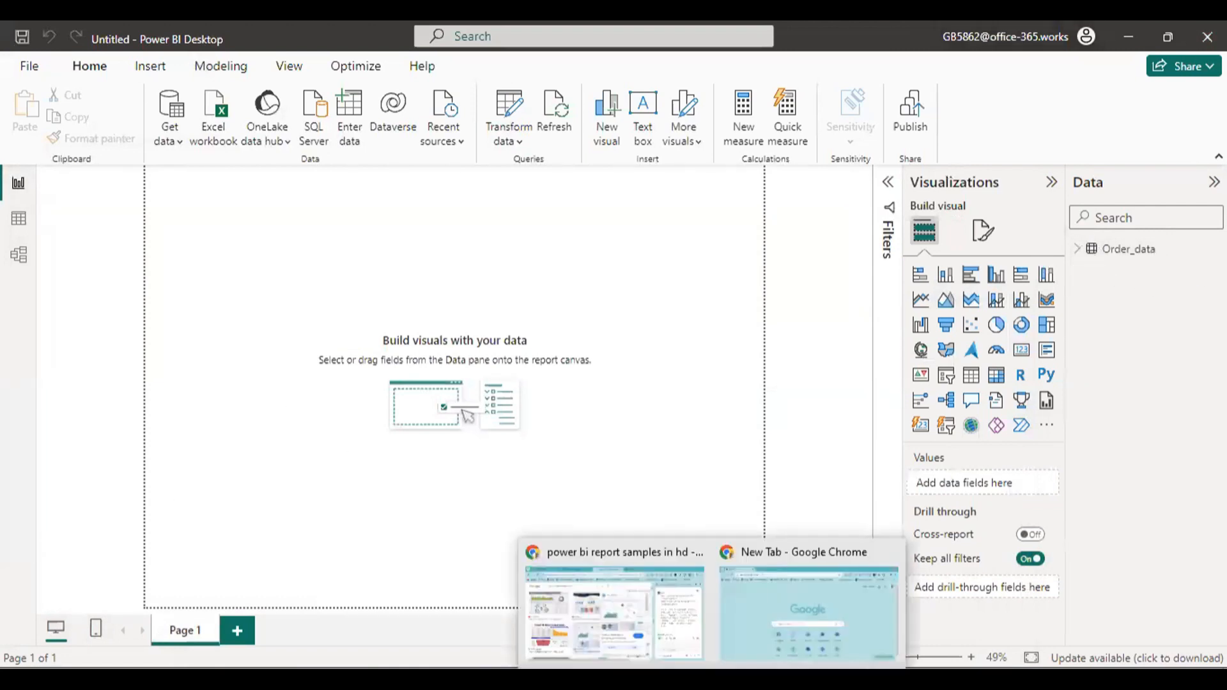
left_click(669, 679)
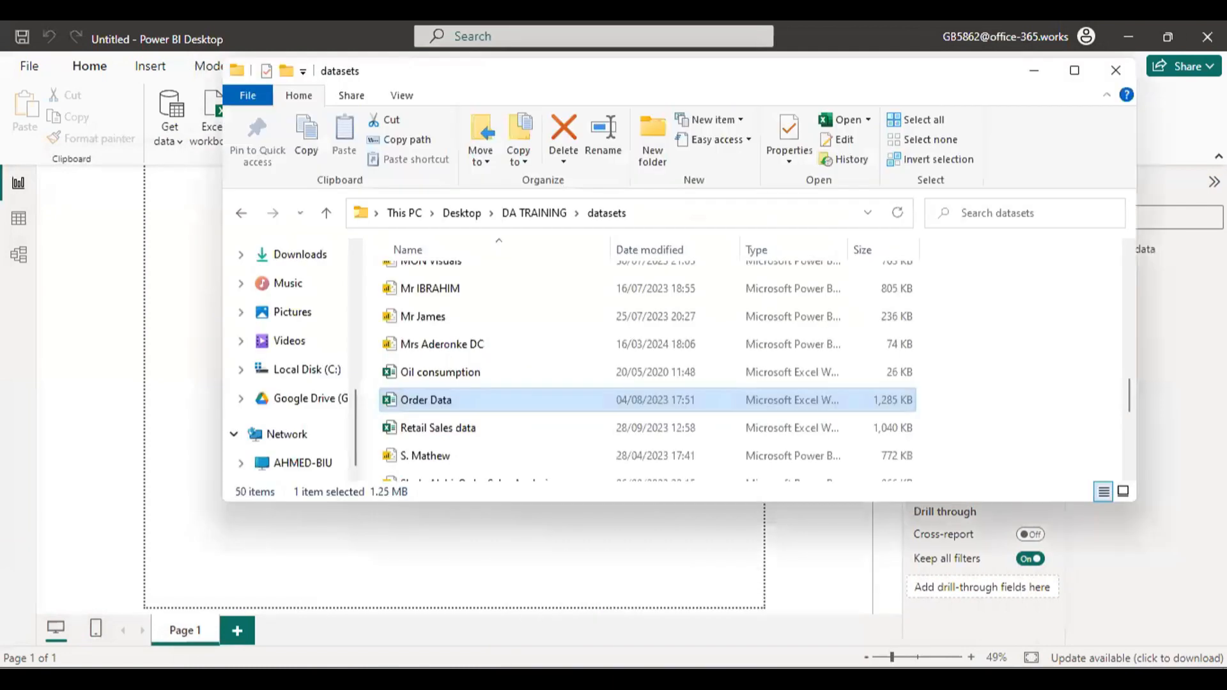
left_click(509, 215)
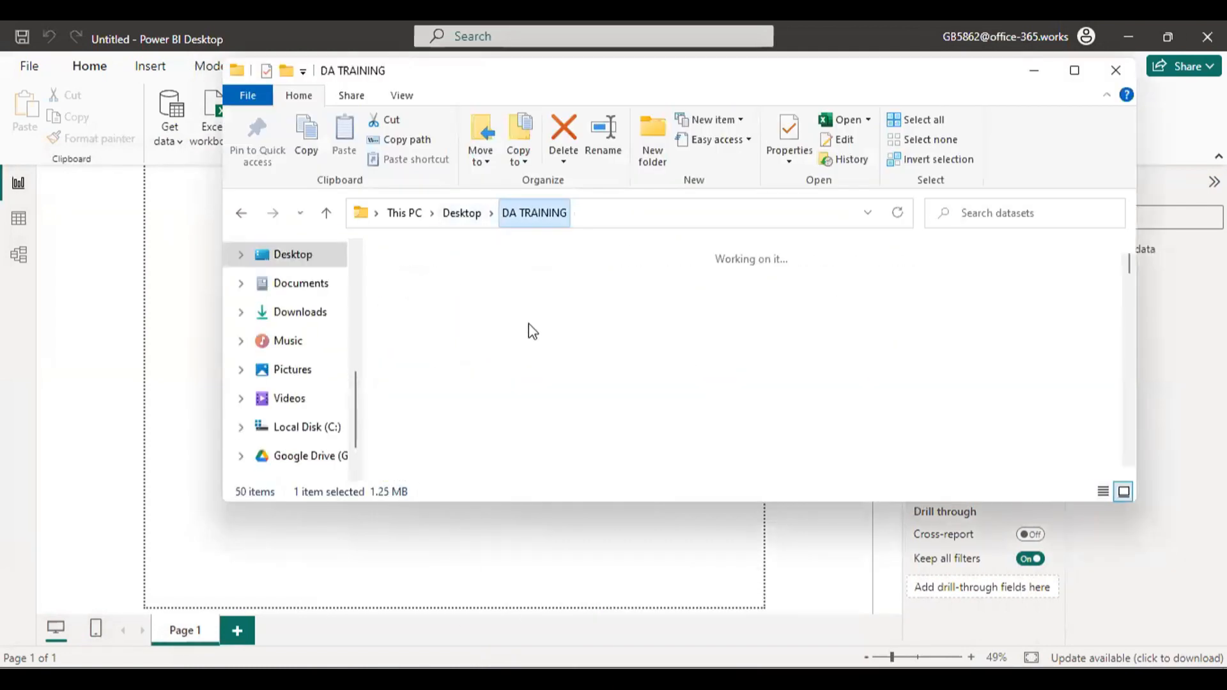
scroll(528, 324, "down", 10)
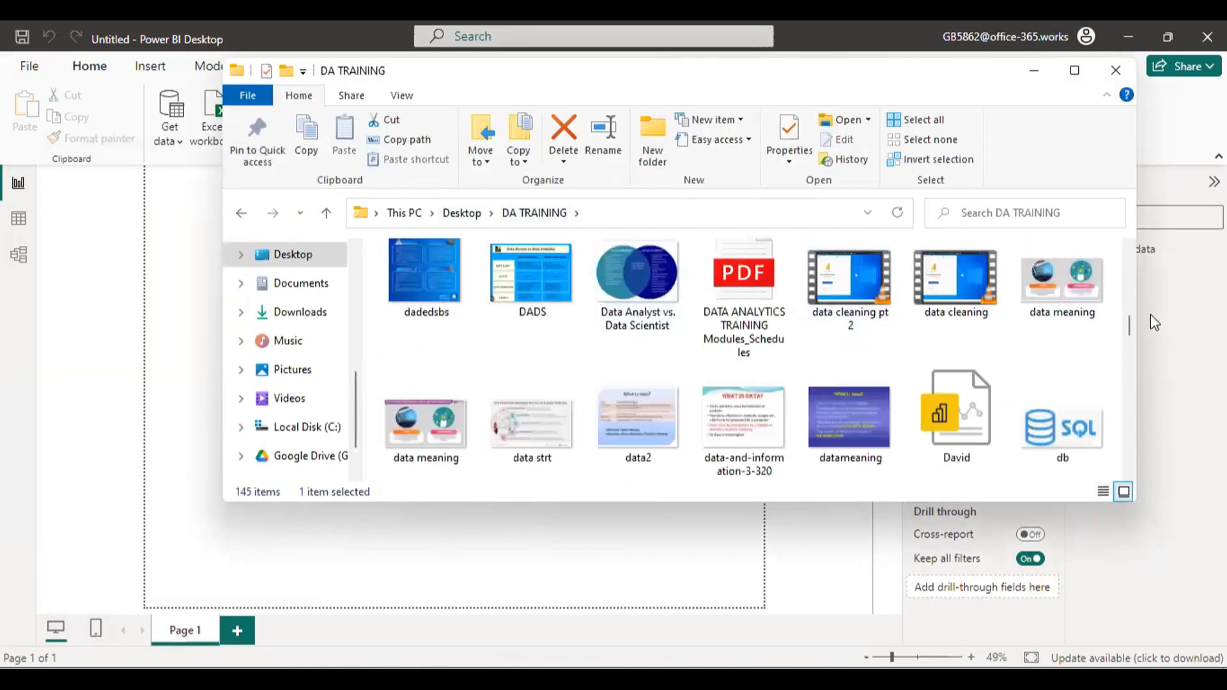
left_click_drag(1129, 315, 1126, 441)
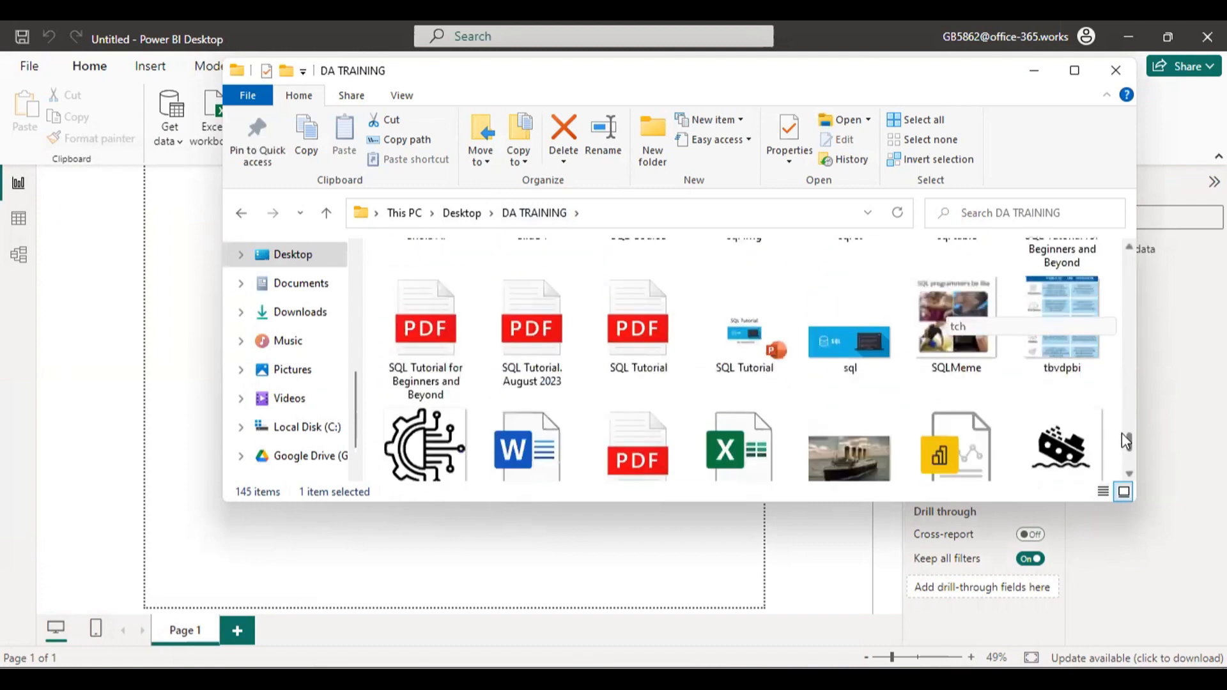
scroll(470, 400, "up", 3)
double_click(451, 387)
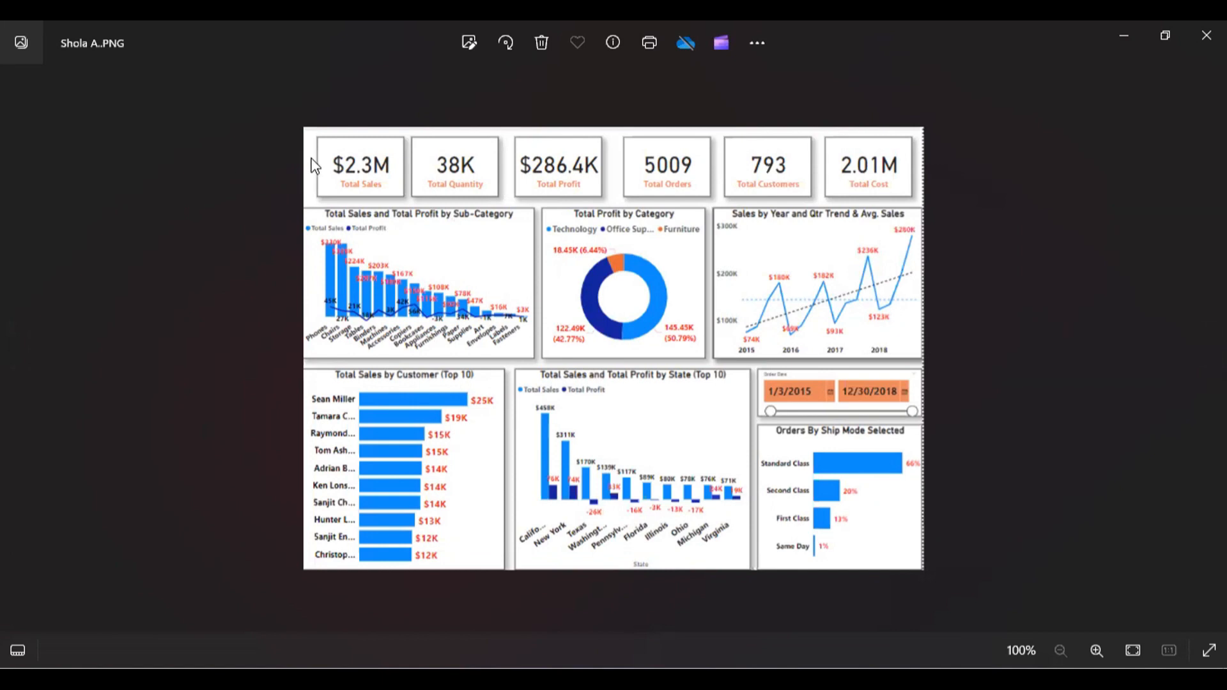
Examine the sample dashboard's layout: the KPI card row, each chart below it, the date slicer and the overall page.
key("ctrl+2")
mouse_move(301, 125)
left_mouse_down()
mouse_move(671, 212)
mouse_move(945, 205)
mouse_move(950, 196)
left_mouse_up()
left_click_drag(285, 198, 524, 388)
left_click_drag(548, 200, 713, 356)
left_click_drag(726, 196, 884, 335)
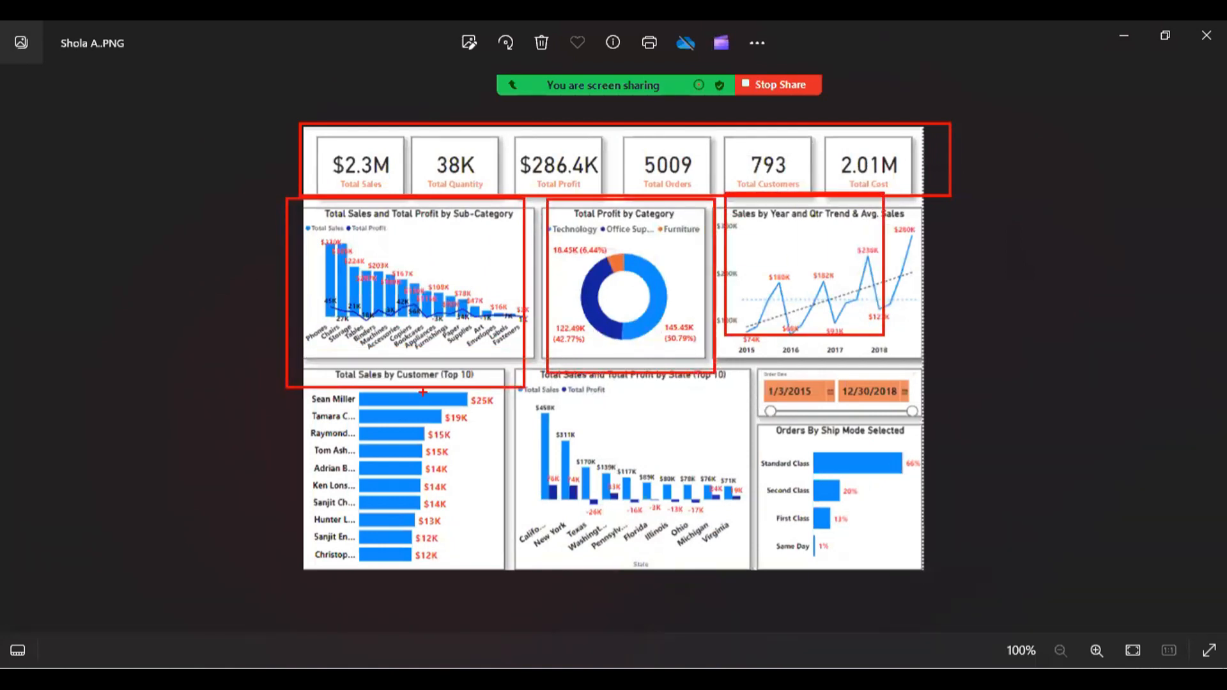
mouse_move(312, 360)
left_mouse_down()
mouse_move(530, 489)
mouse_move(492, 567)
left_mouse_up()
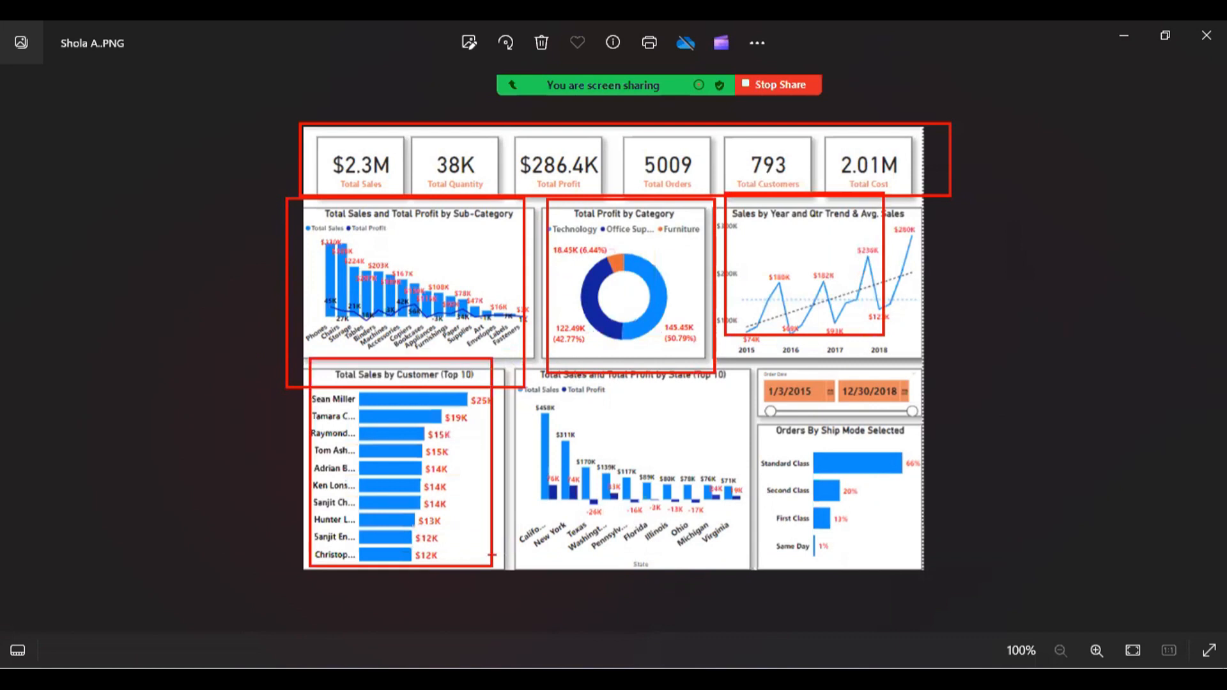
mouse_move(534, 362)
left_mouse_down()
mouse_move(727, 462)
mouse_move(741, 564)
mouse_move(730, 570)
left_mouse_up()
mouse_move(759, 427)
left_mouse_down()
mouse_move(888, 493)
mouse_move(908, 561)
left_mouse_up()
left_click_drag(751, 368, 920, 430)
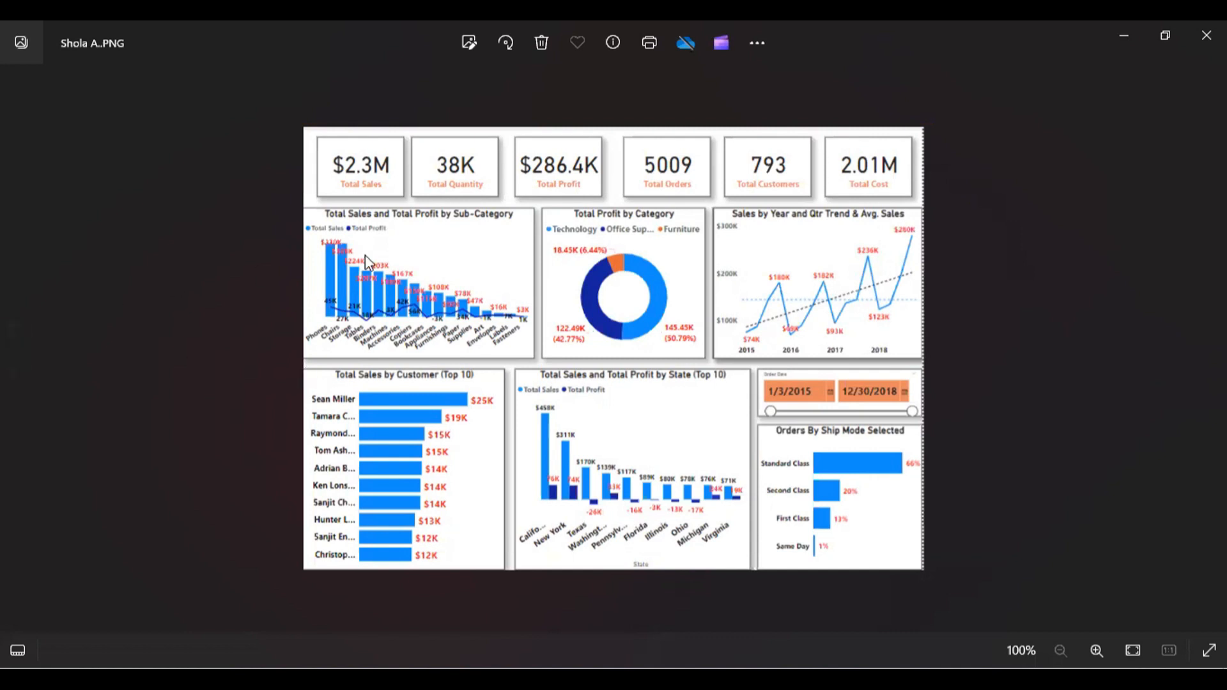
mouse_move(307, 126)
left_mouse_down()
mouse_move(397, 377)
mouse_move(813, 501)
mouse_move(919, 565)
left_mouse_up()
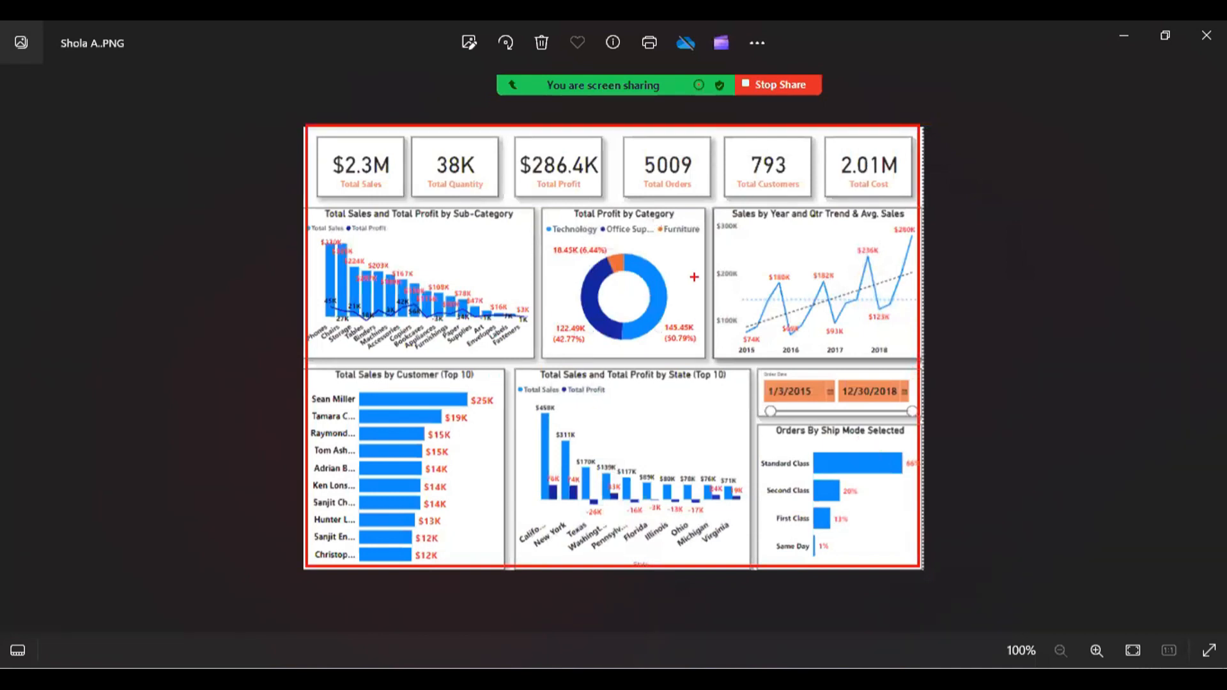
key("Escape")
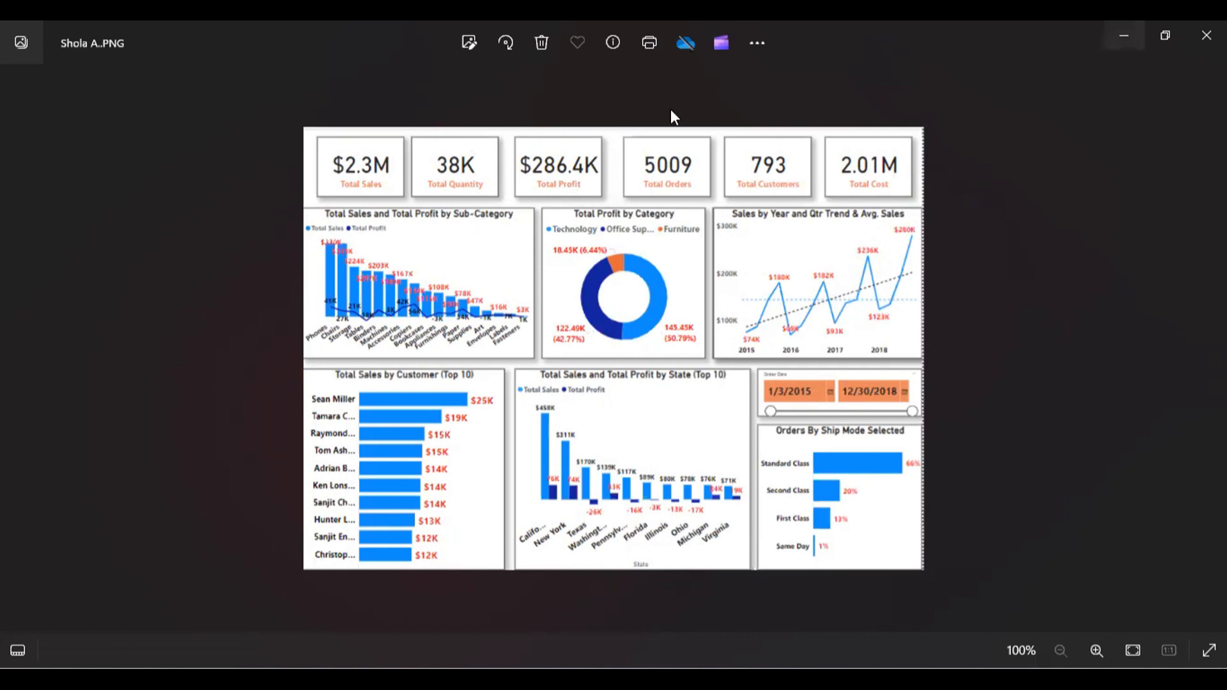
Minimize the dashboard image and the folder window and return to the blank Power BI report page.
left_click(1123, 35)
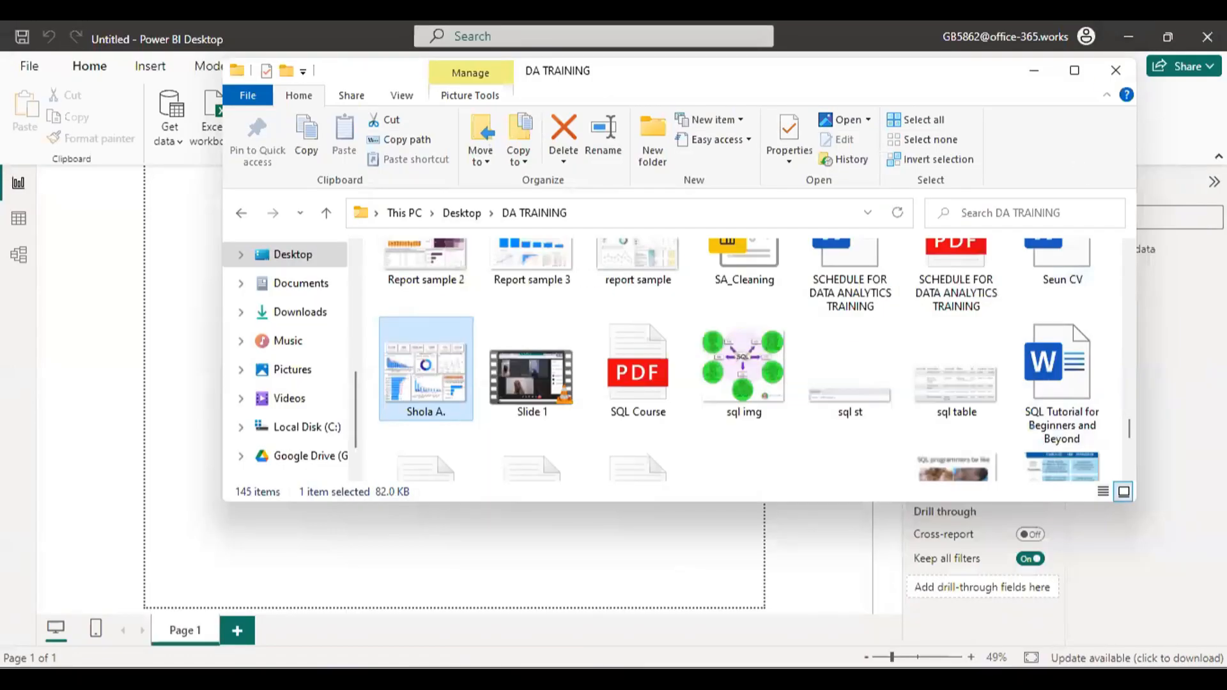
left_click(892, 679)
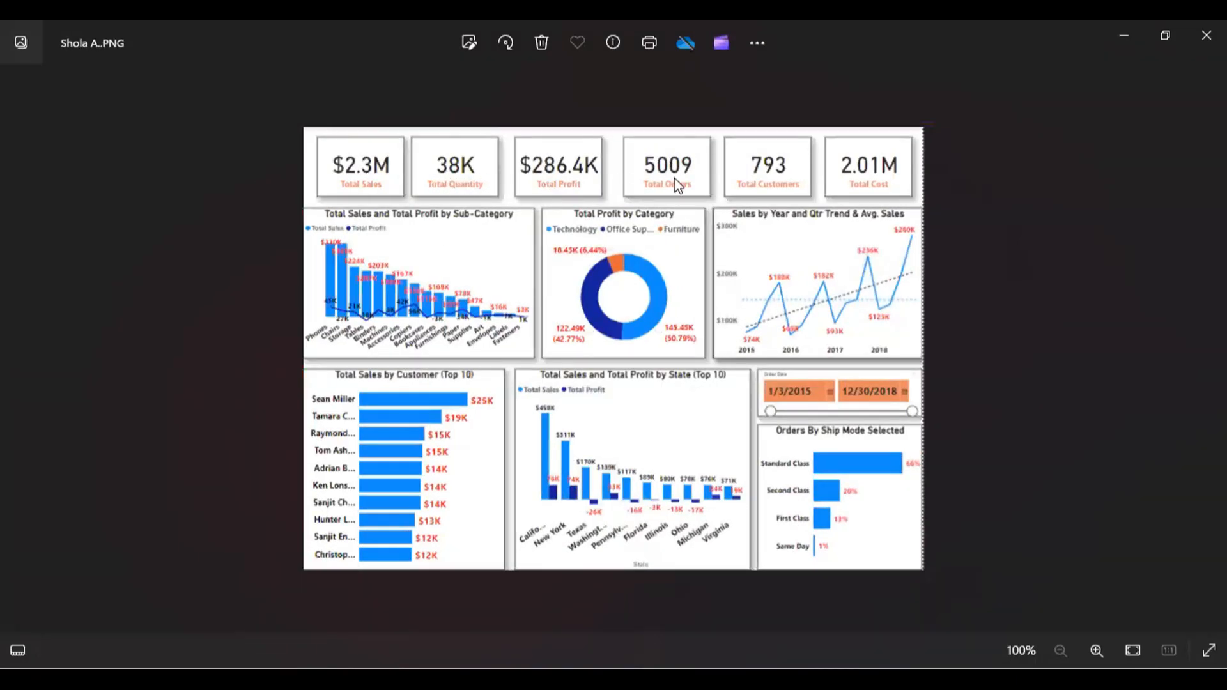
left_click(1127, 25)
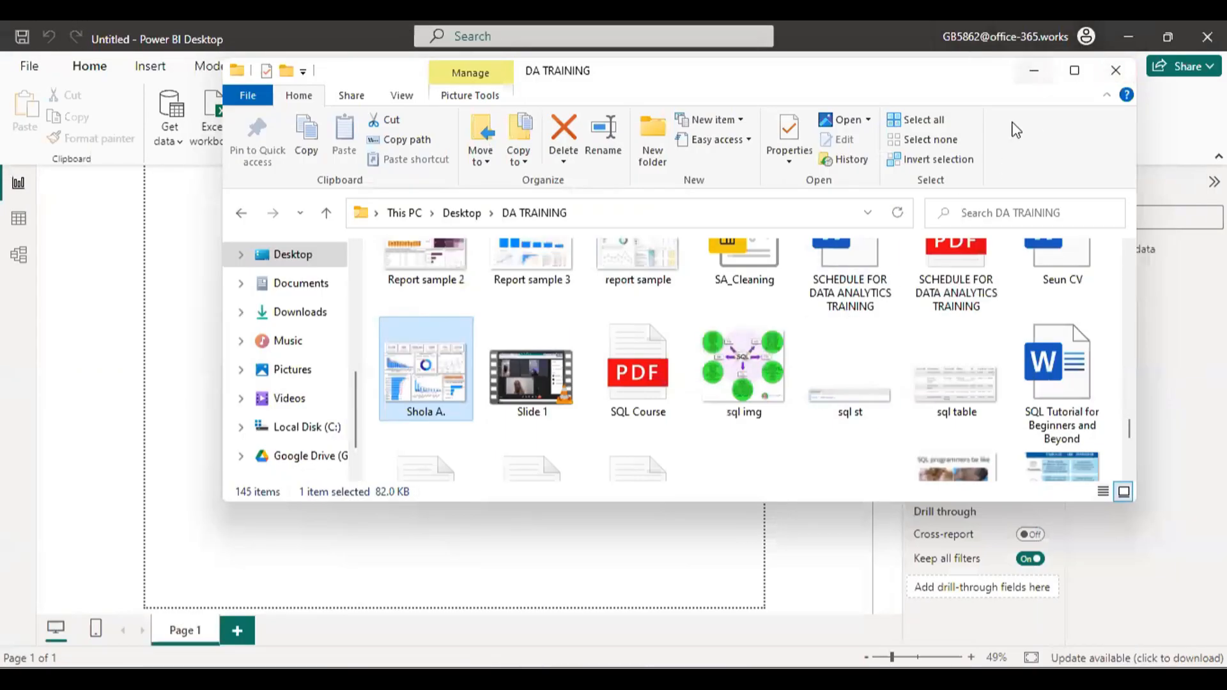
left_click(1033, 70)
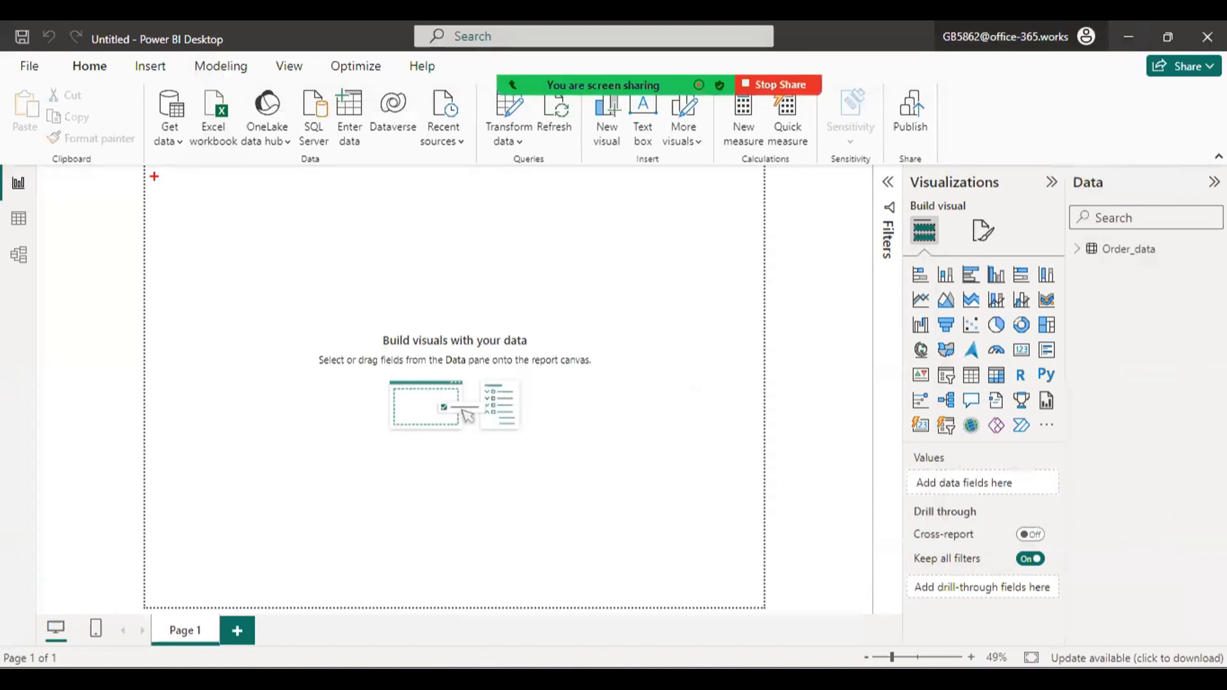
mouse_move(155, 173)
left_mouse_down()
mouse_move(228, 224)
mouse_move(556, 251)
mouse_move(745, 249)
left_mouse_up()
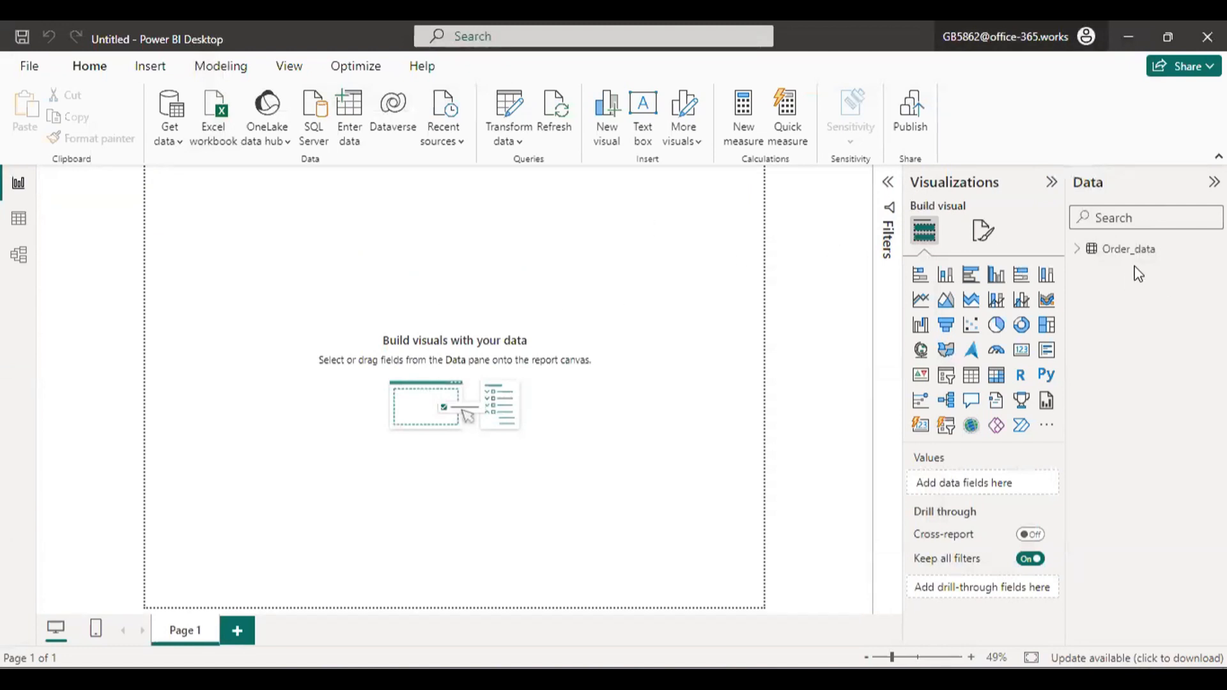
Expand the Order_data fields and review the KPI card row in the sample dashboard image before returning to the report.
left_click(1074, 249)
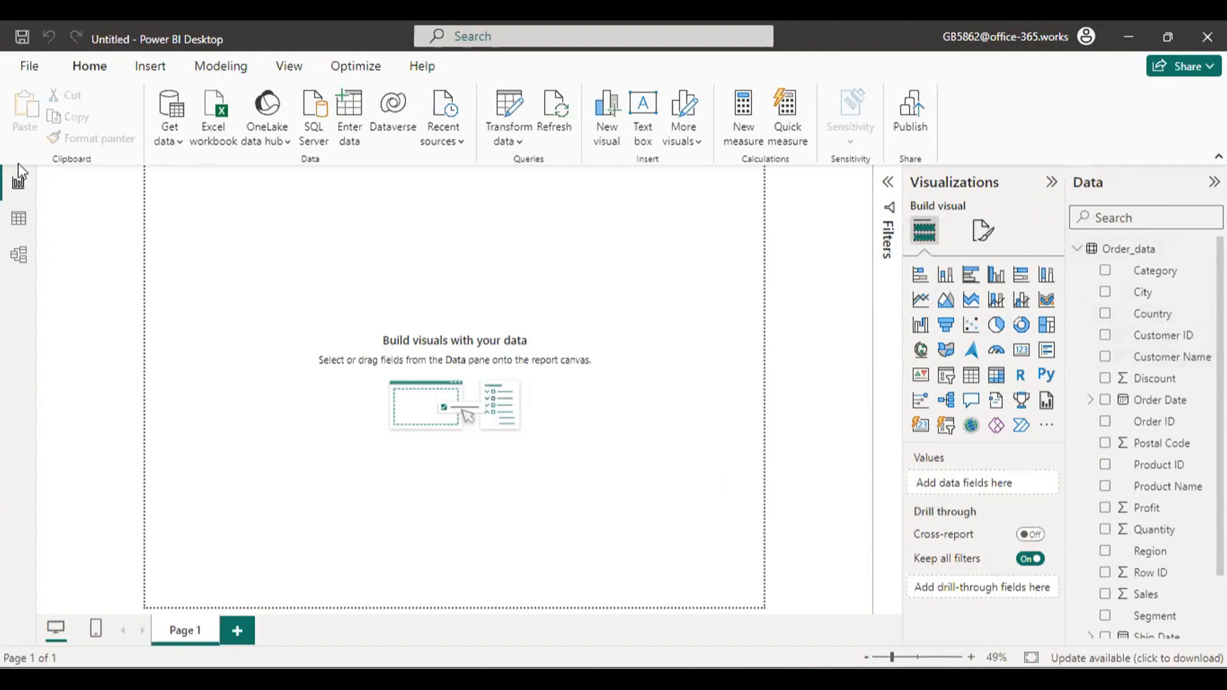
mouse_move(151, 173)
left_mouse_down()
mouse_move(742, 235)
mouse_move(761, 235)
mouse_move(766, 219)
left_mouse_up()
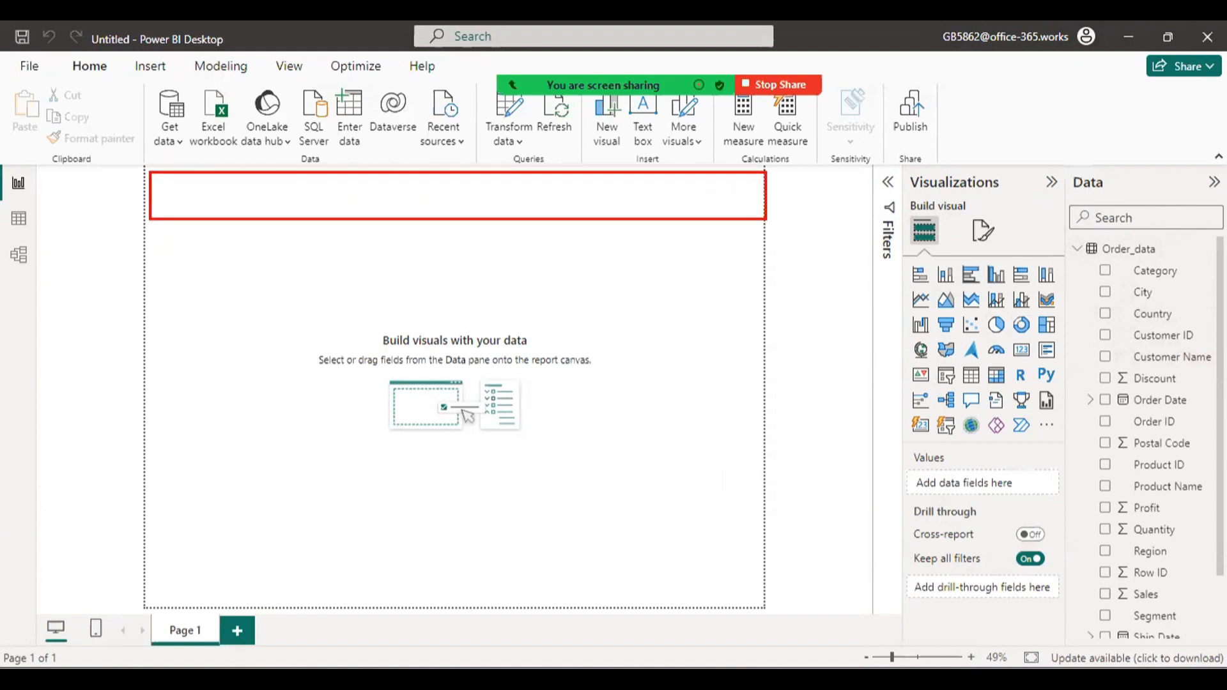
key("Escape")
left_click(876, 678)
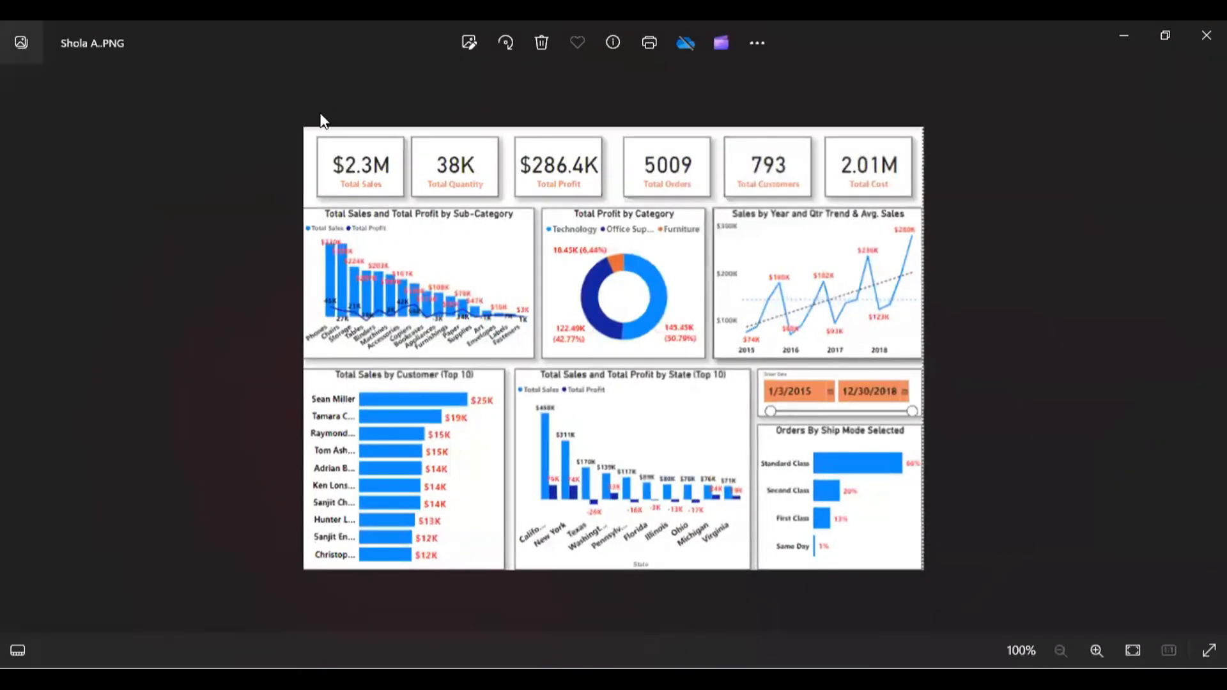
mouse_move(296, 122)
left_mouse_down()
mouse_move(658, 206)
mouse_move(930, 208)
left_mouse_up()
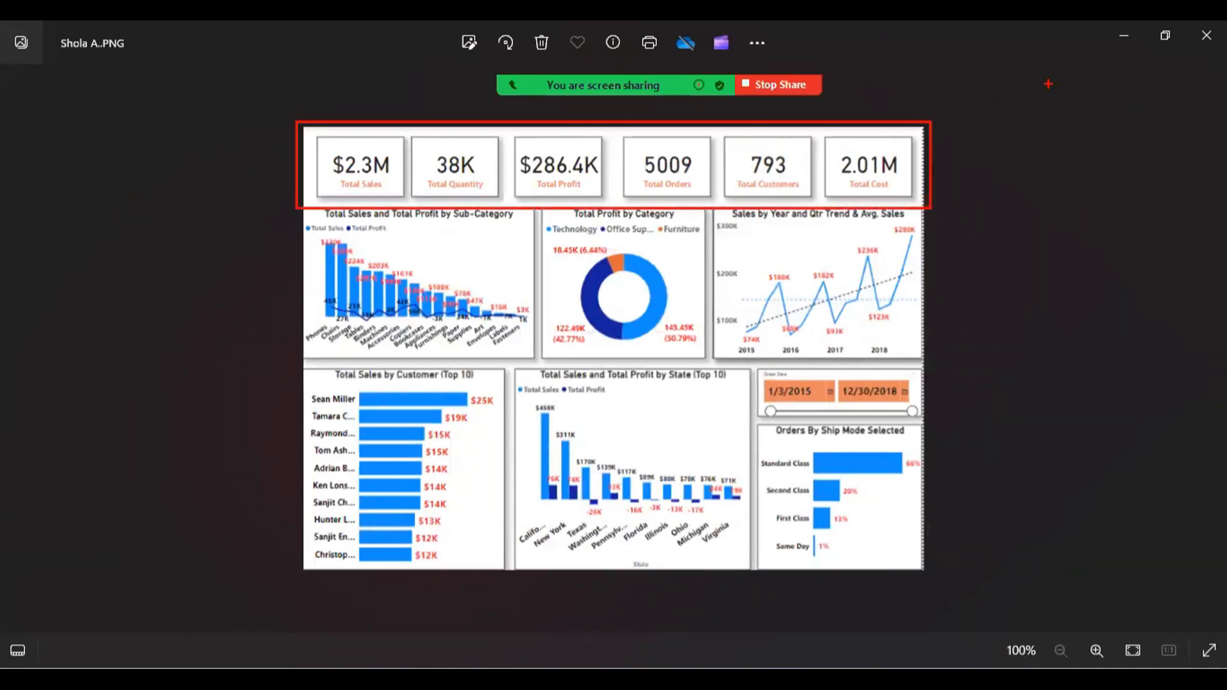
key("Escape")
key("alt+Tab")
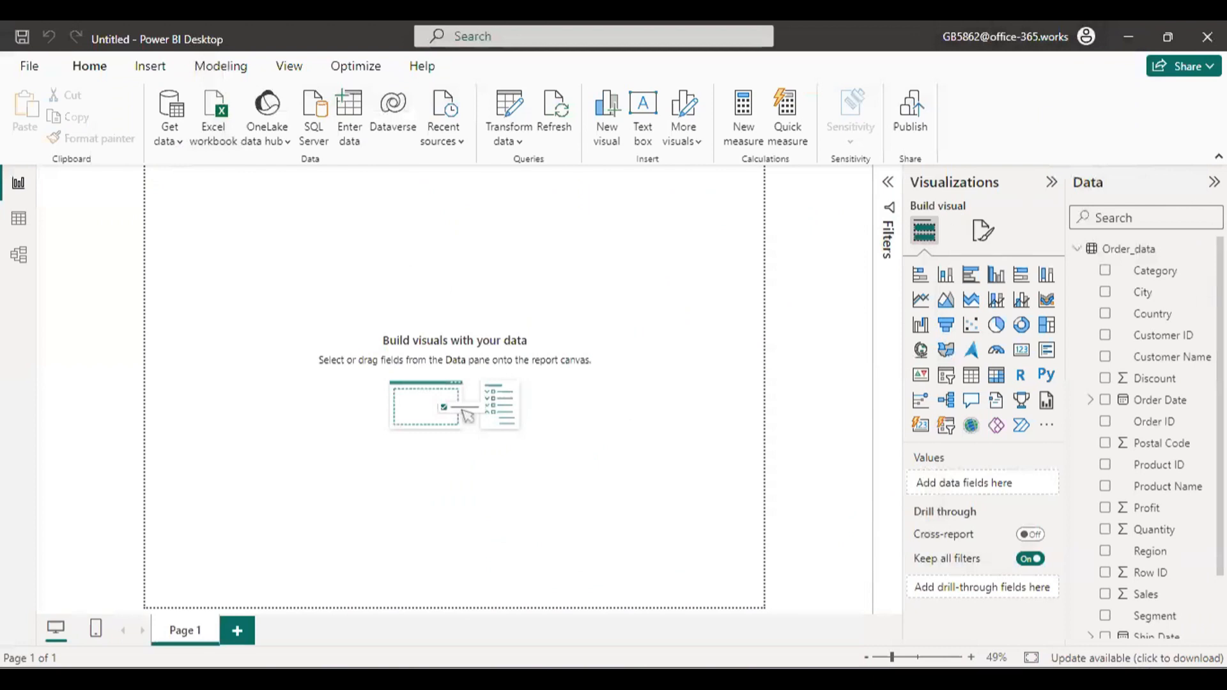
Add the Sales field to the report page as a column chart and move it to the upper middle of the page.
scroll(1144, 435, "down", 3)
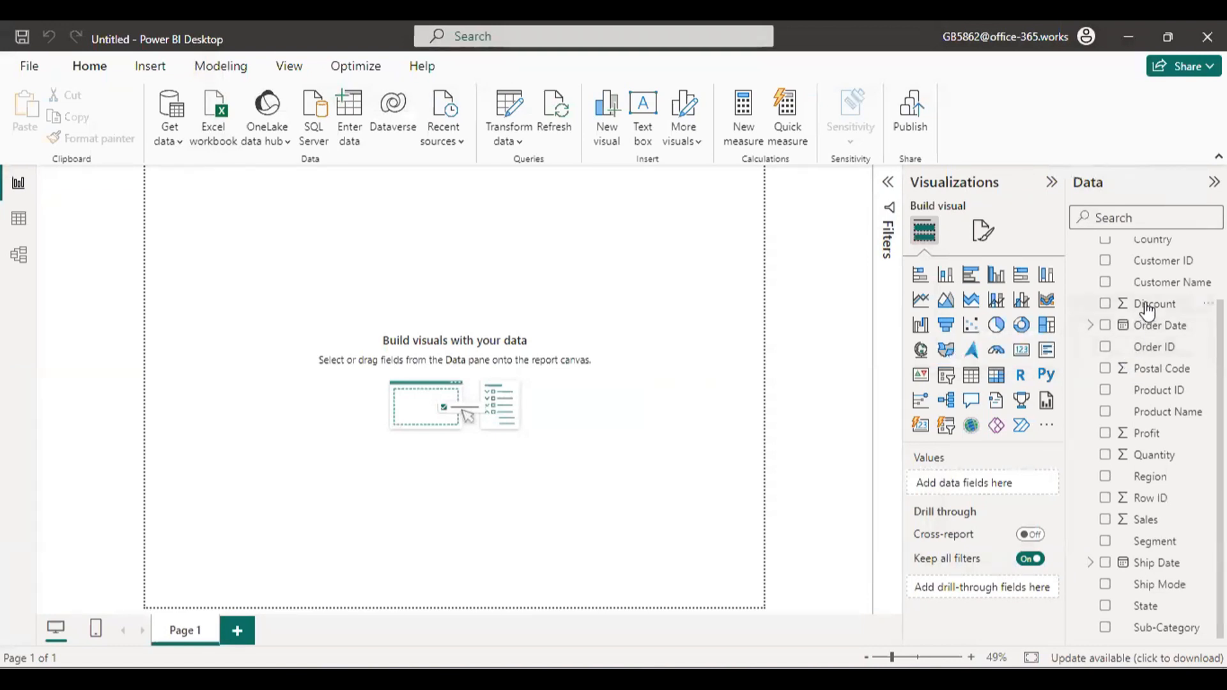
left_click(1105, 520)
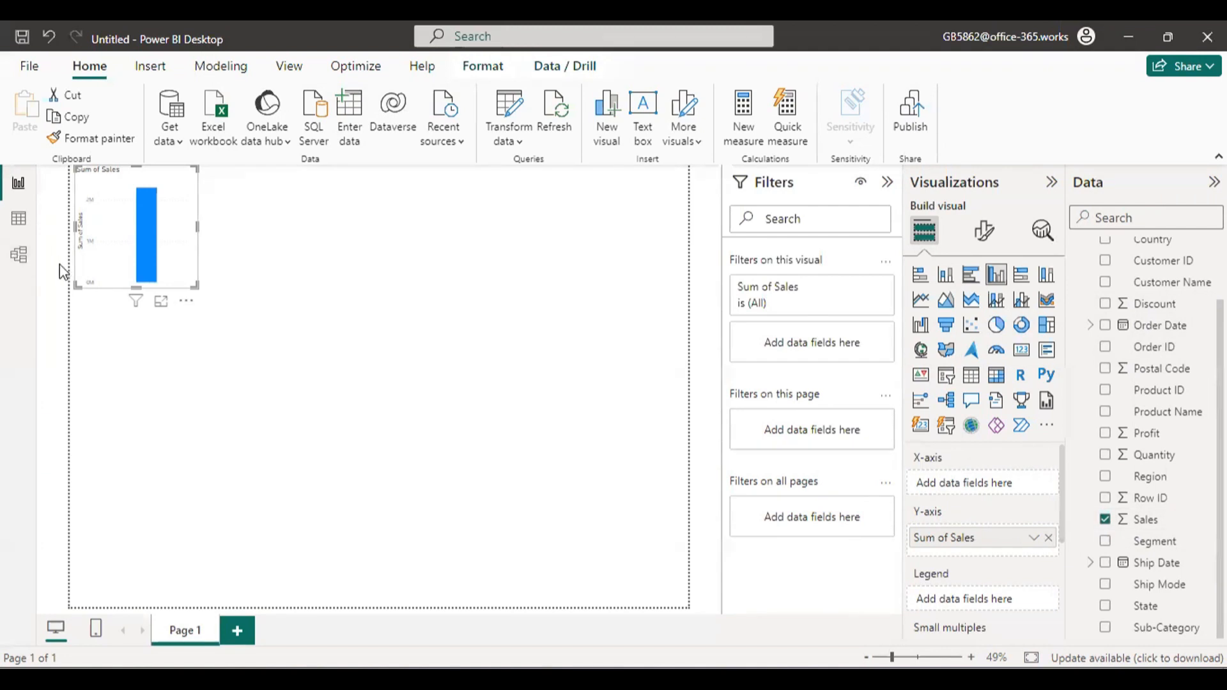
left_click_drag(183, 301, 423, 296)
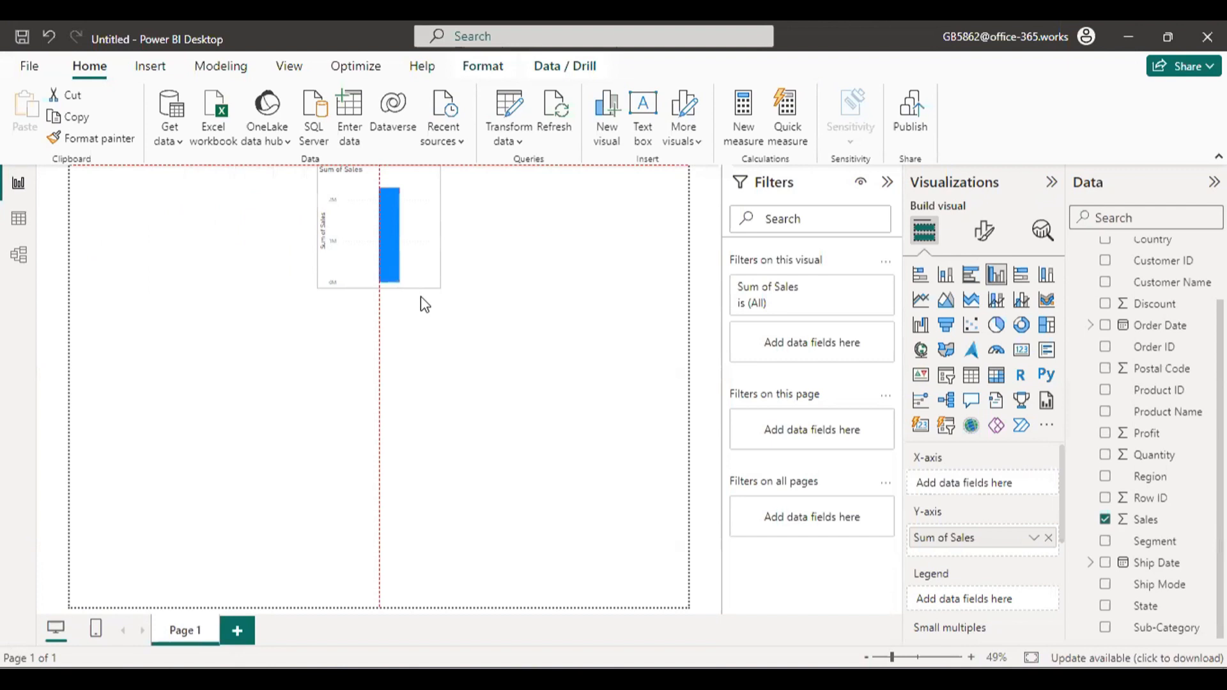
left_click_drag(420, 297, 420, 297)
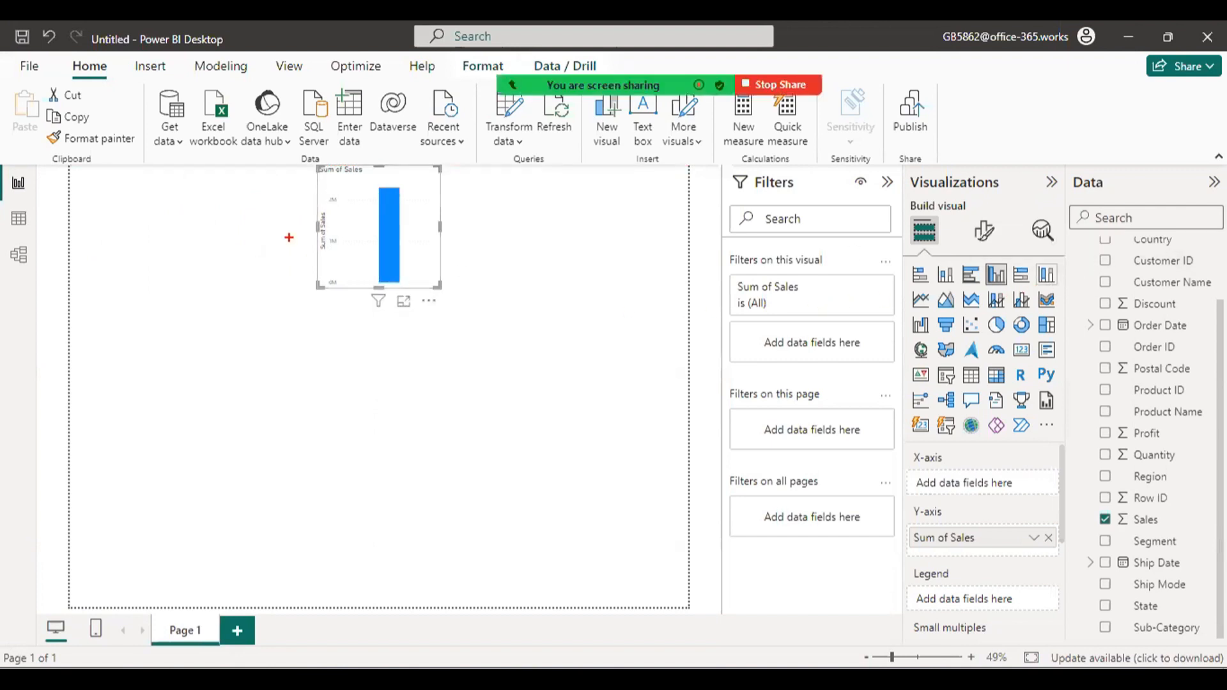
Convert the sales chart to a card visual, shrink it and place it in the page's upper-left corner.
mouse_move(323, 237)
left_mouse_down()
mouse_move(314, 333)
mouse_move(636, 250)
mouse_move(972, 304)
mouse_move(1009, 282)
left_mouse_up()
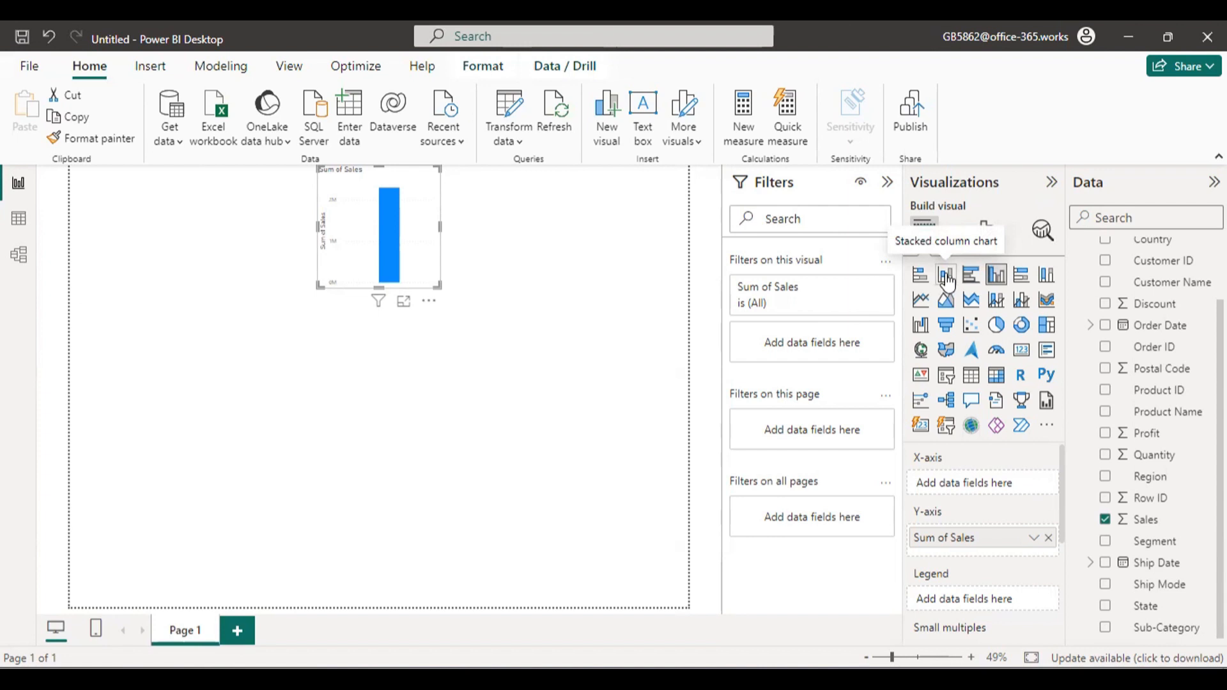
left_click(1021, 350)
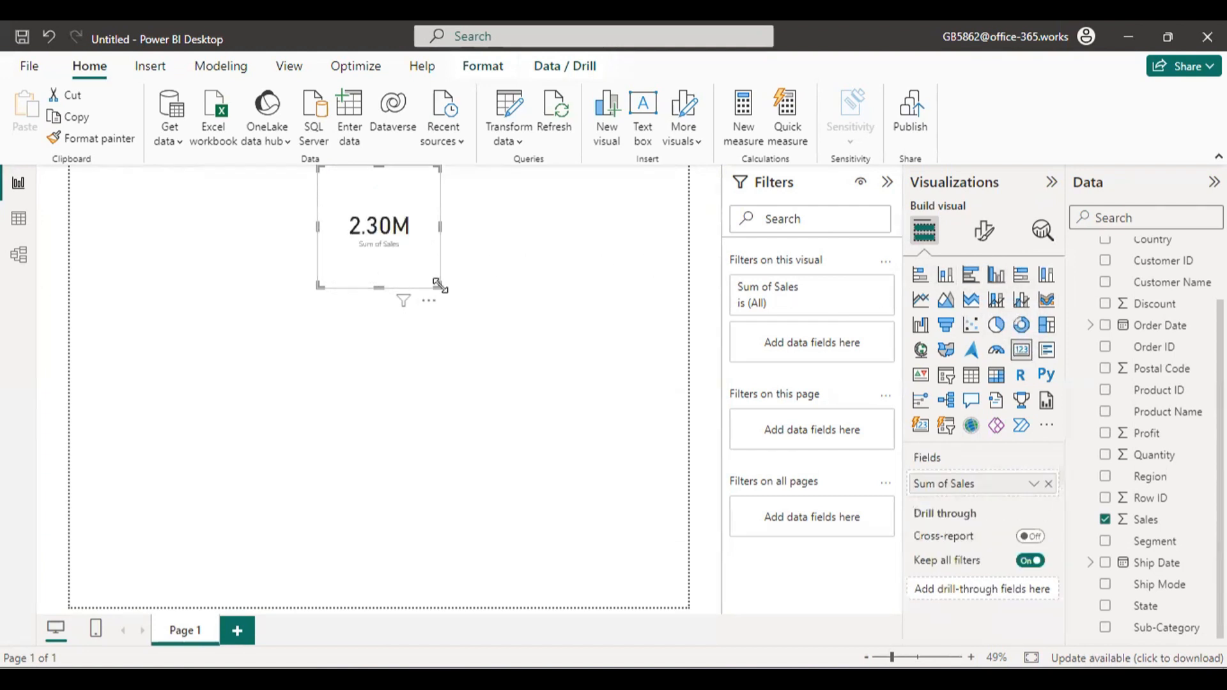
left_click_drag(438, 285, 154, 250)
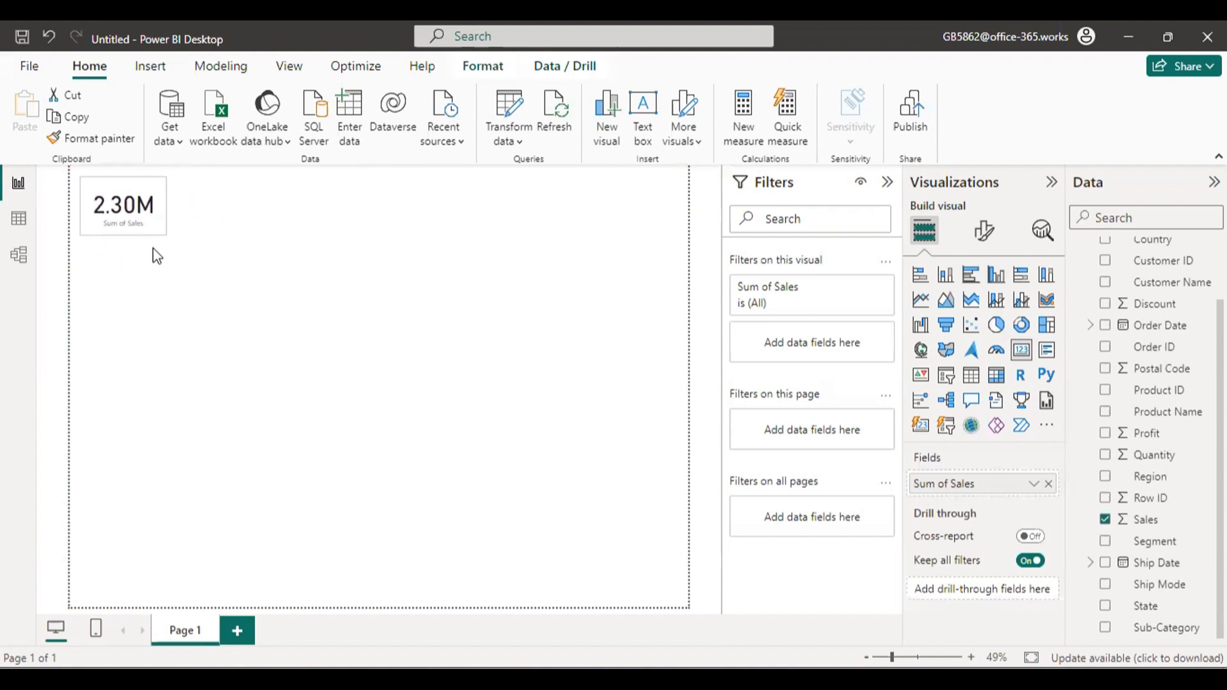
Show the Order_data table in Table view and select its Sales column.
left_click(19, 219)
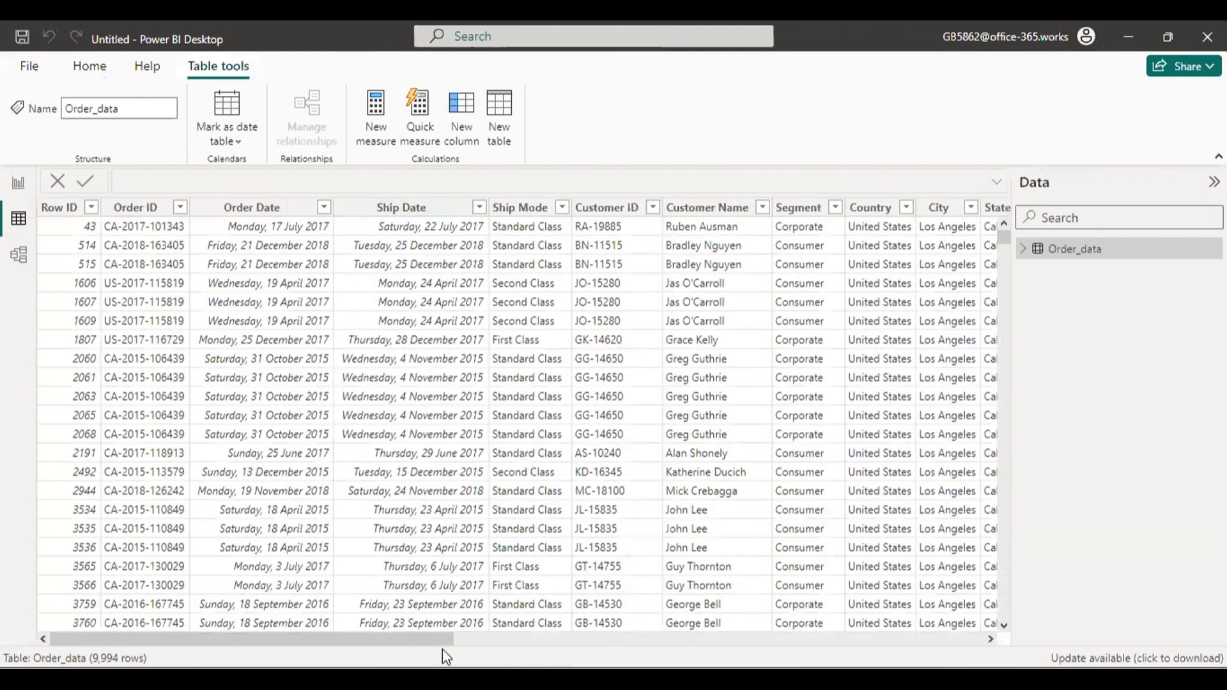
left_click_drag(447, 639, 697, 607)
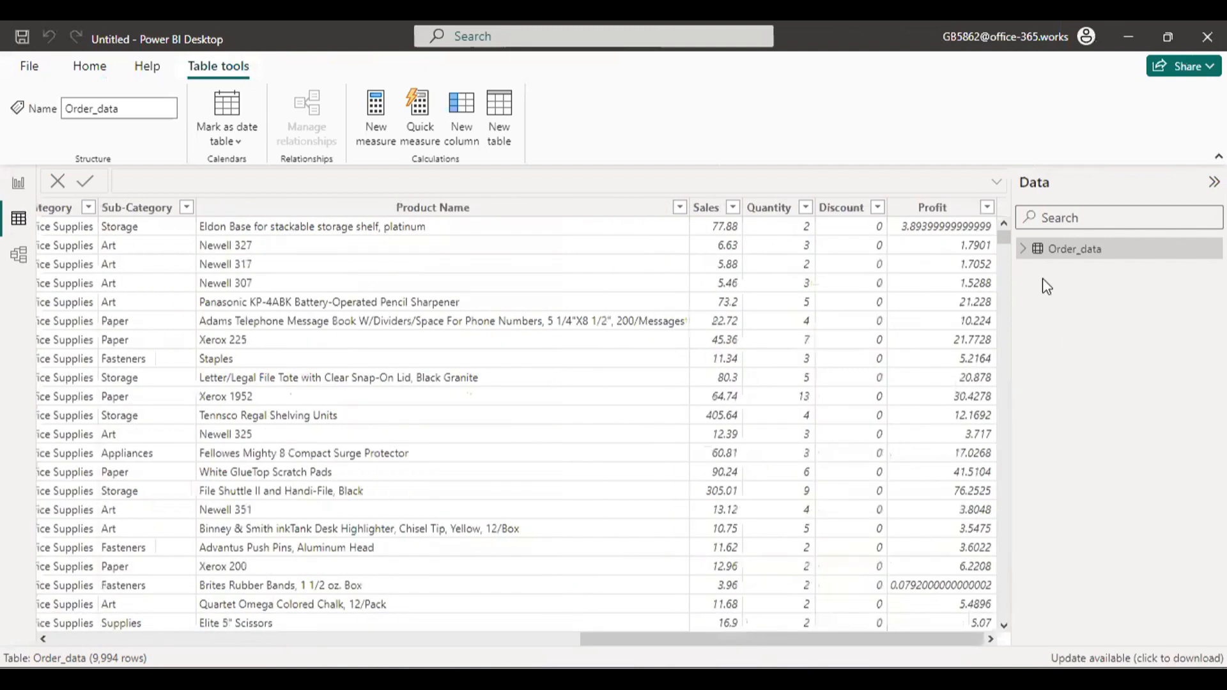
left_click(704, 210)
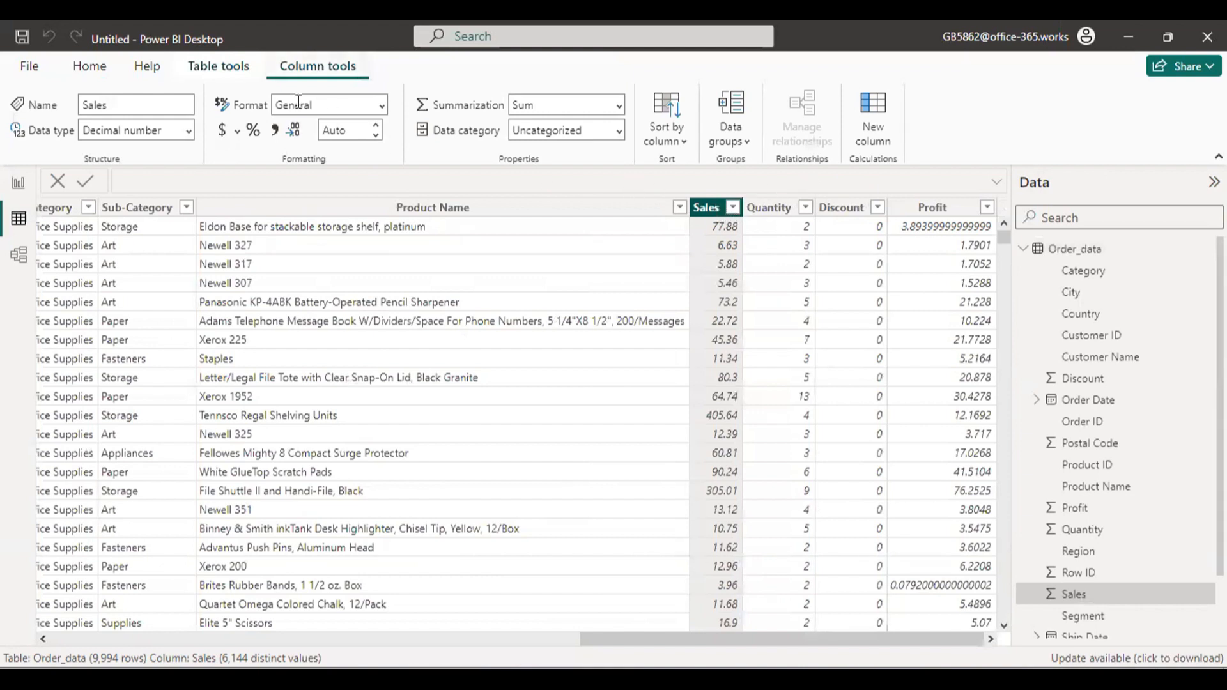
Browse the full list of currency symbols available for the Sales column and close it without choosing one.
left_click(237, 133)
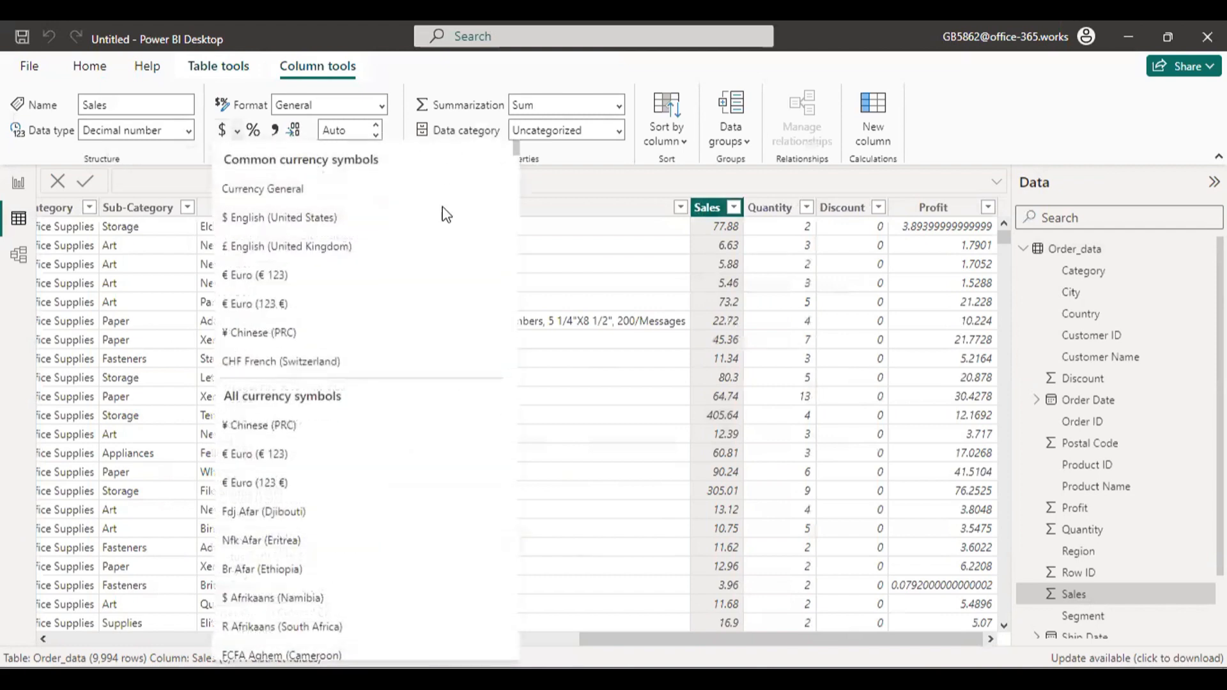
scroll(442, 225, "down", 15)
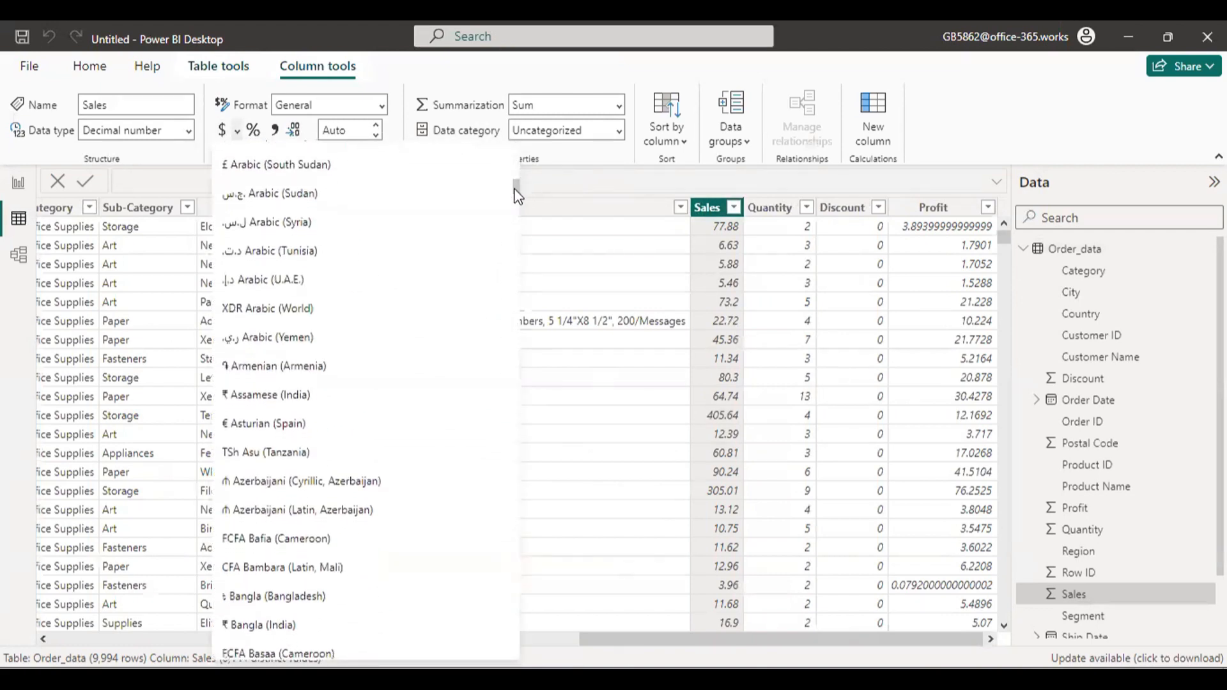
left_click_drag(513, 187, 517, 652)
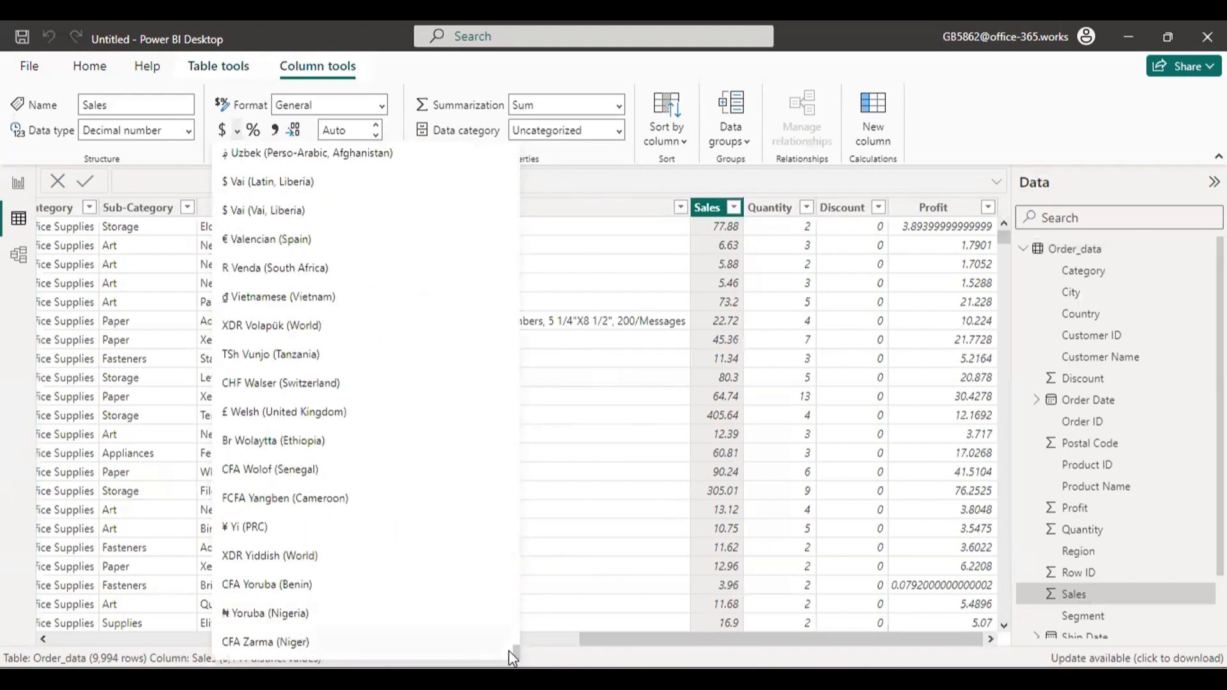
scroll(519, 647, "up", 1)
left_click_drag(519, 646, 449, 135)
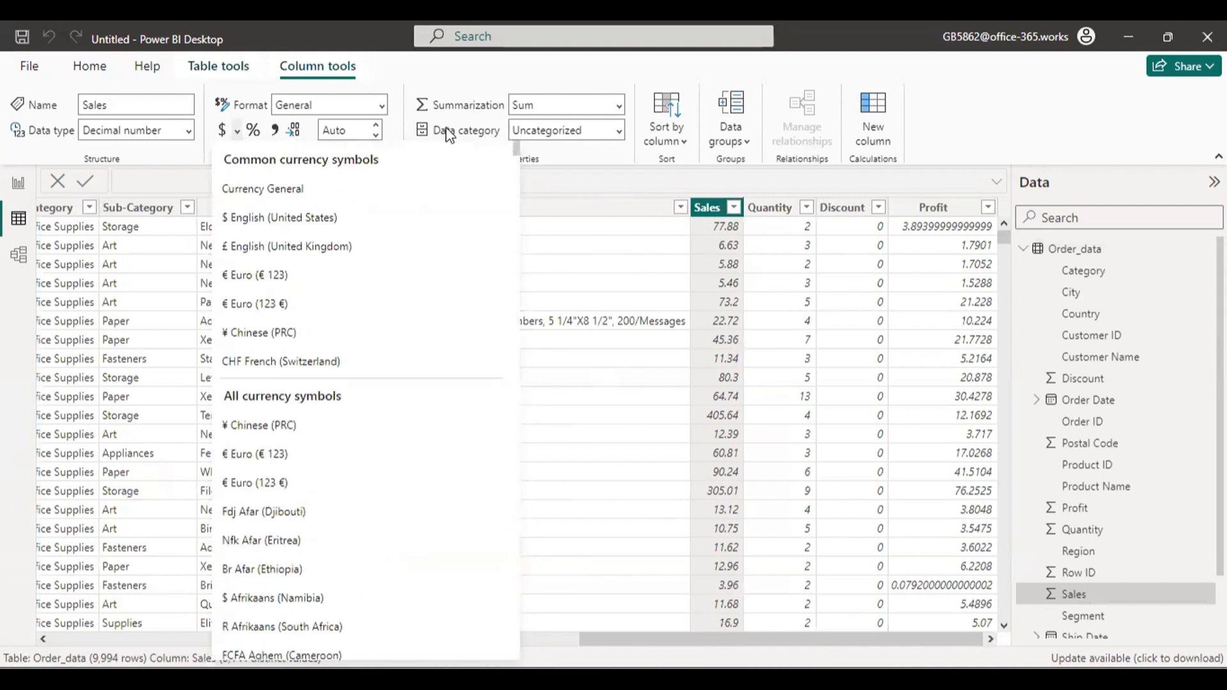
left_click(223, 142)
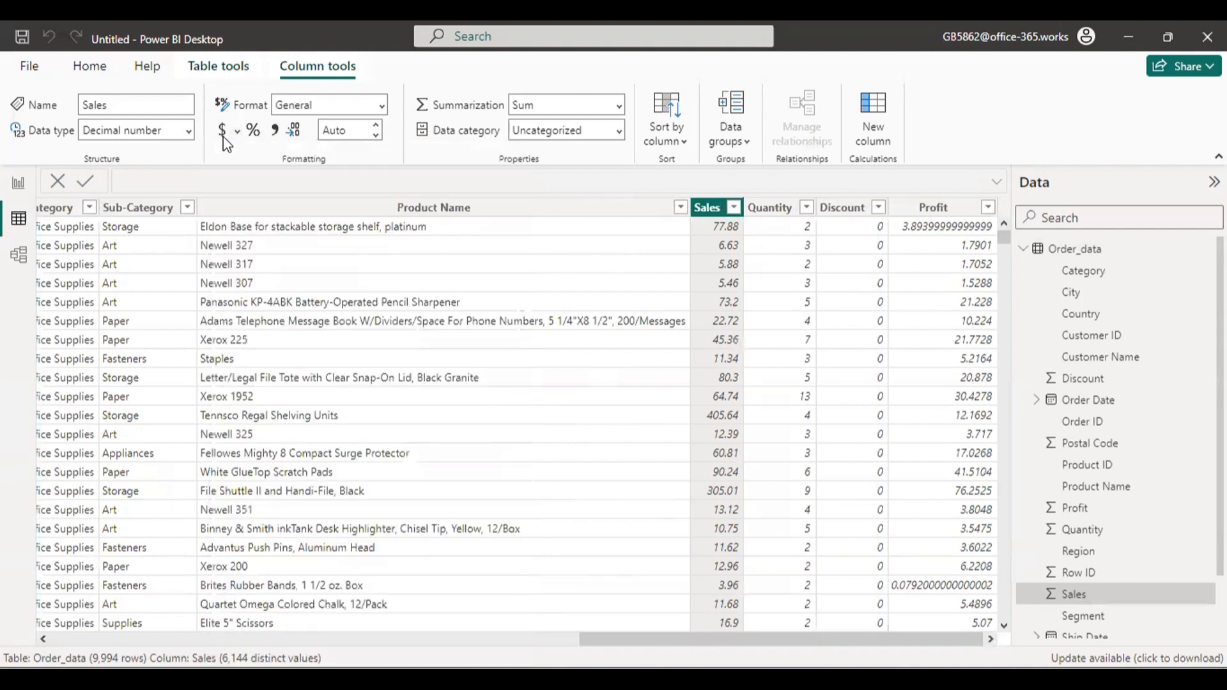
Apply the default dollar currency format to the Sales, Discount and Profit columns and return to Report view.
left_click(223, 136)
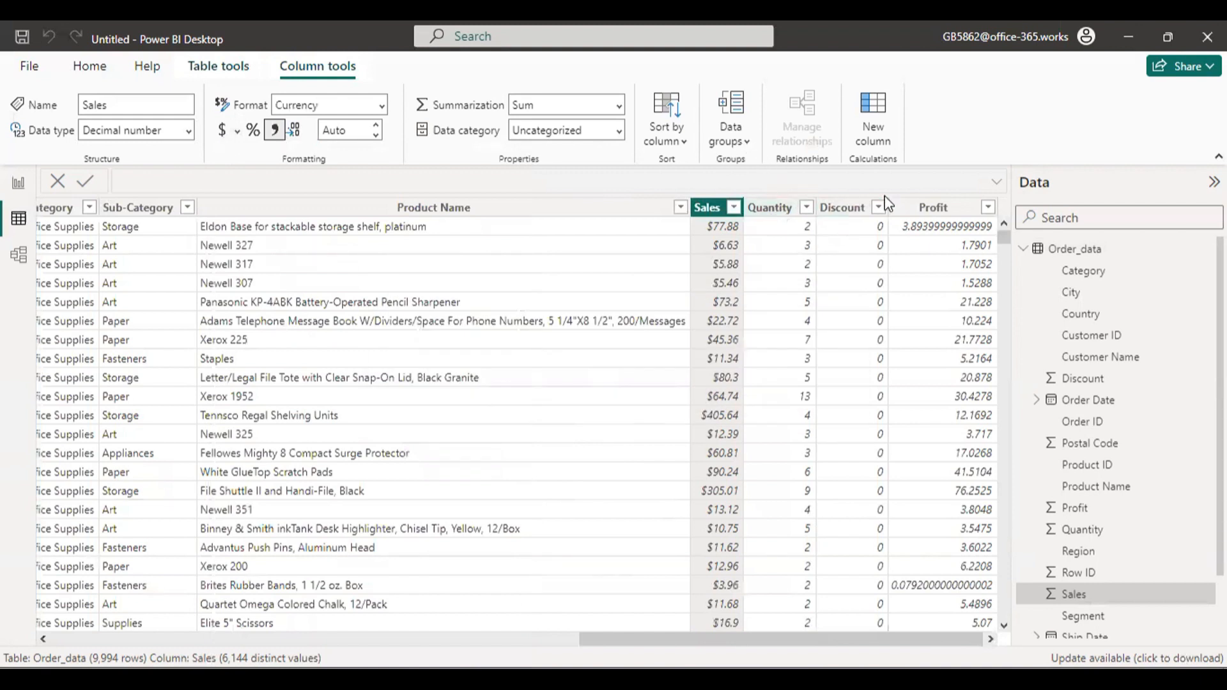
left_click(869, 208)
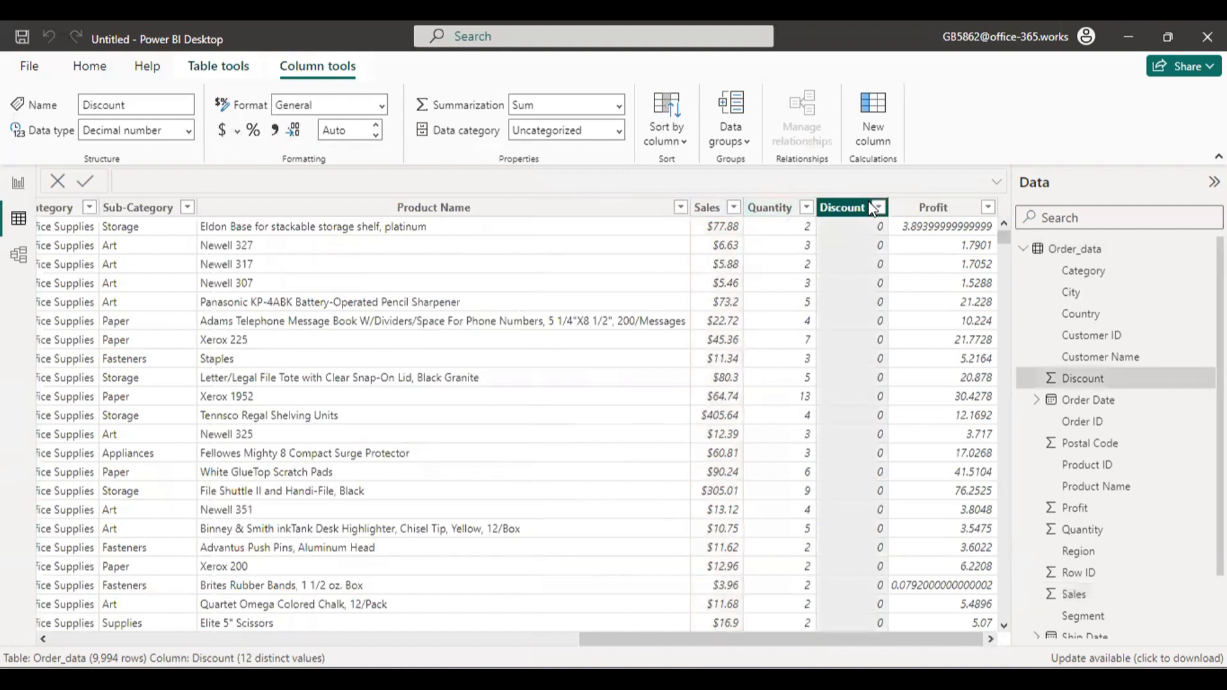
left_click(221, 132)
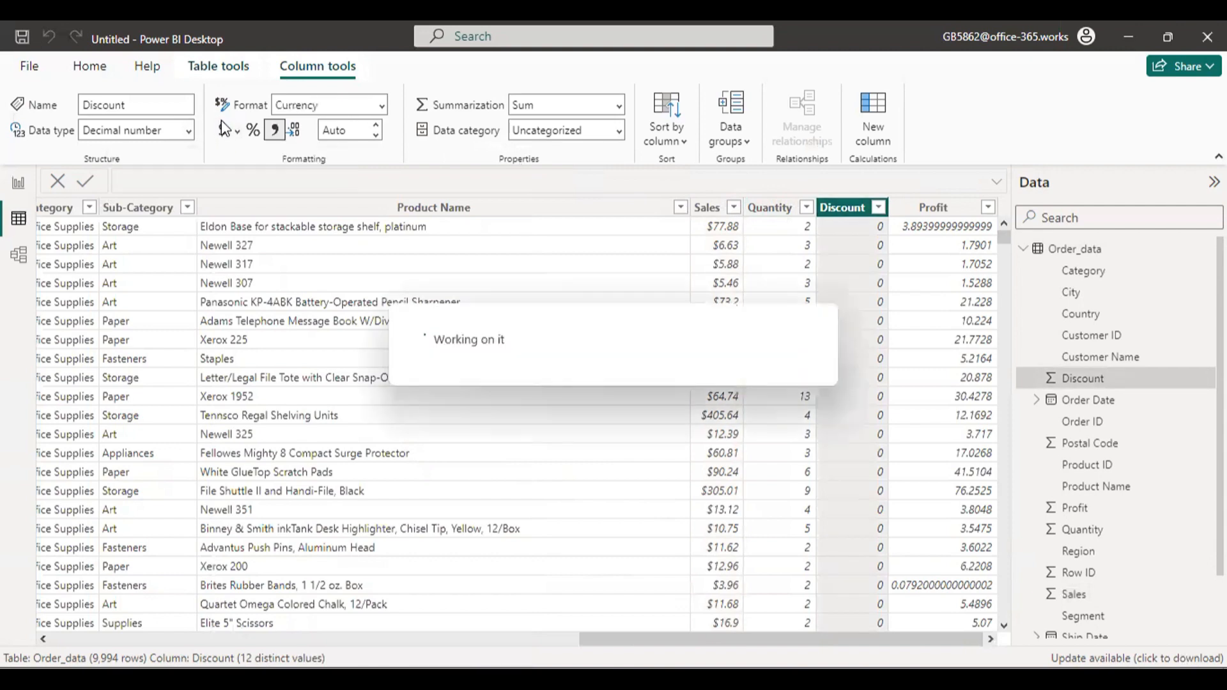
left_click(962, 206)
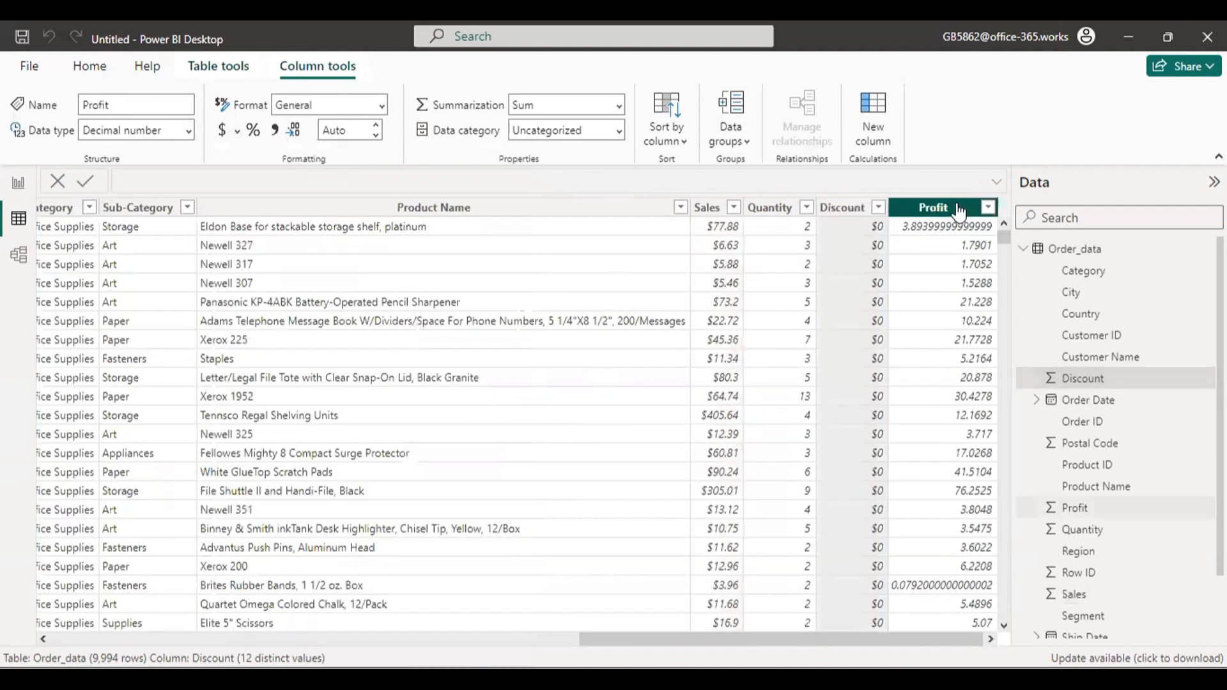
left_click(223, 132)
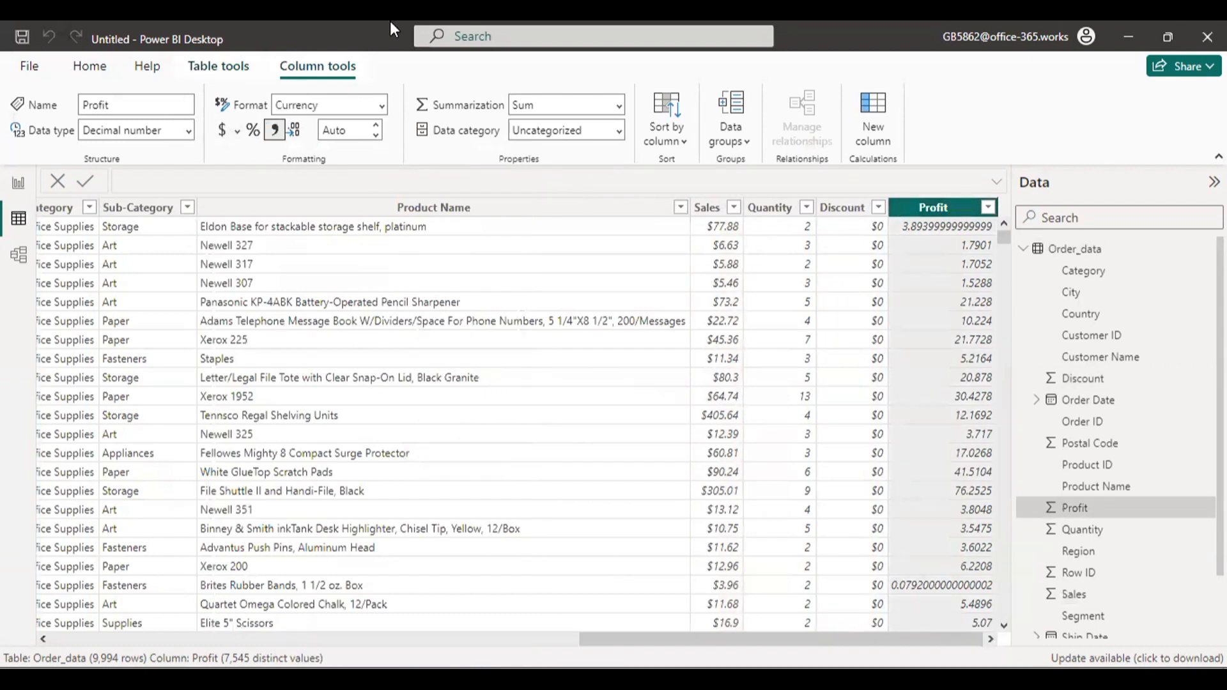
left_click(17, 184)
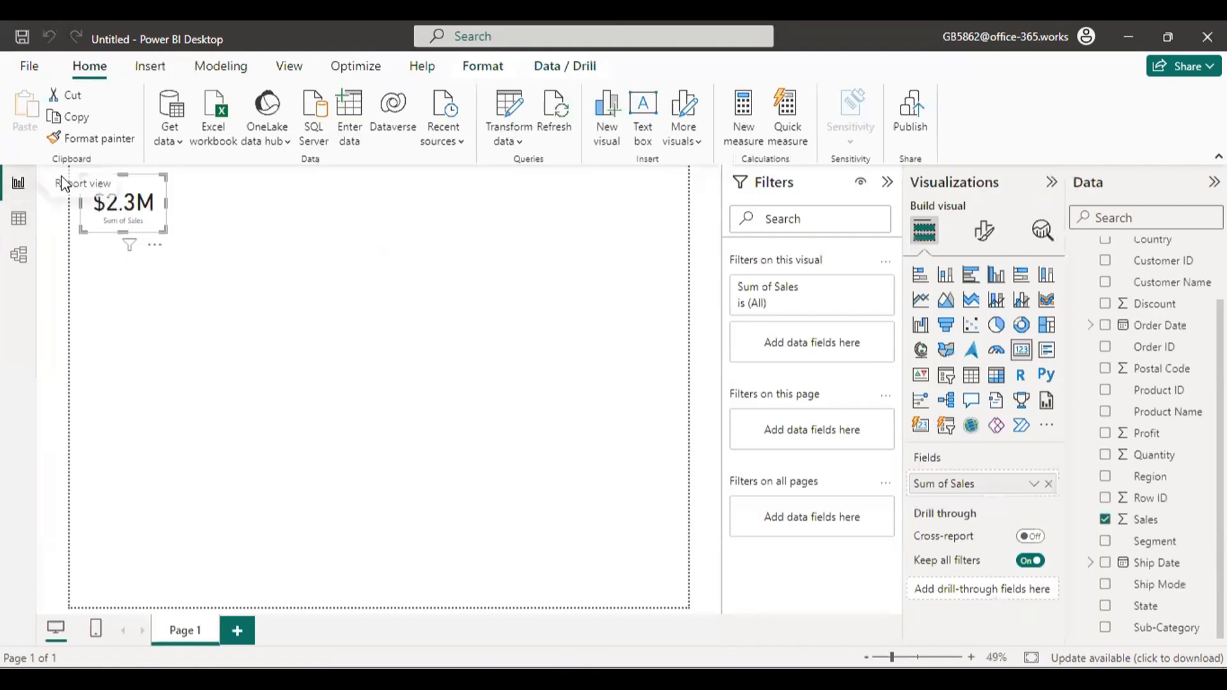
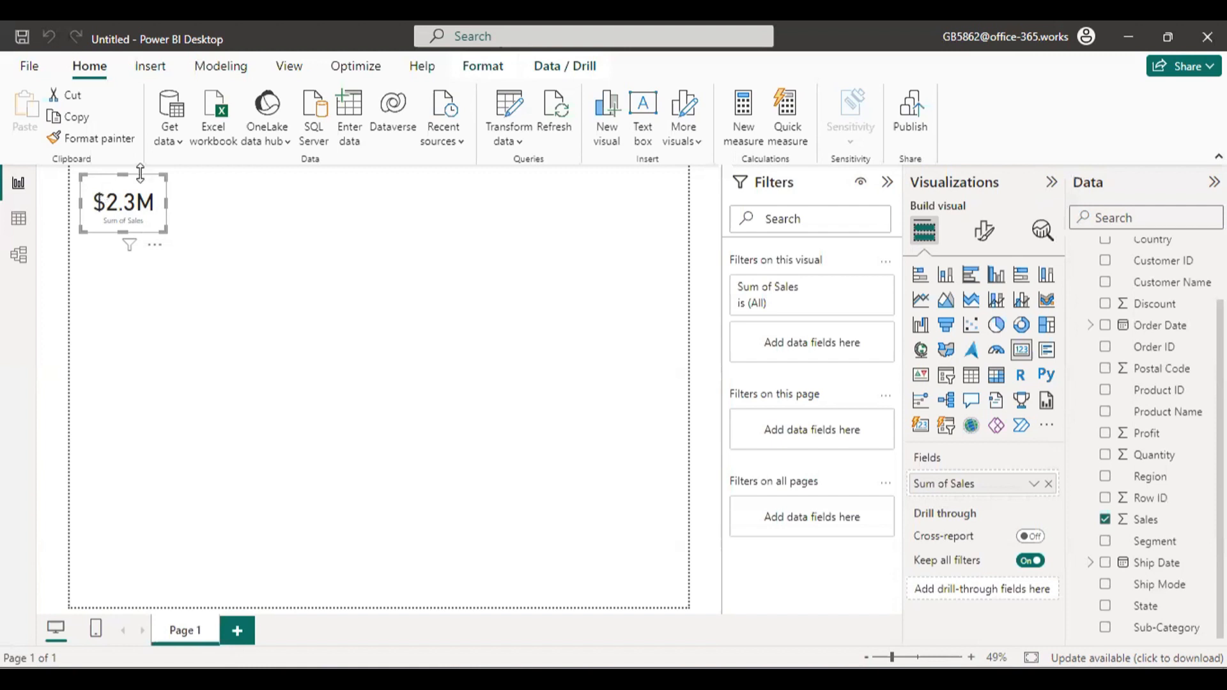
left_click(406, 308)
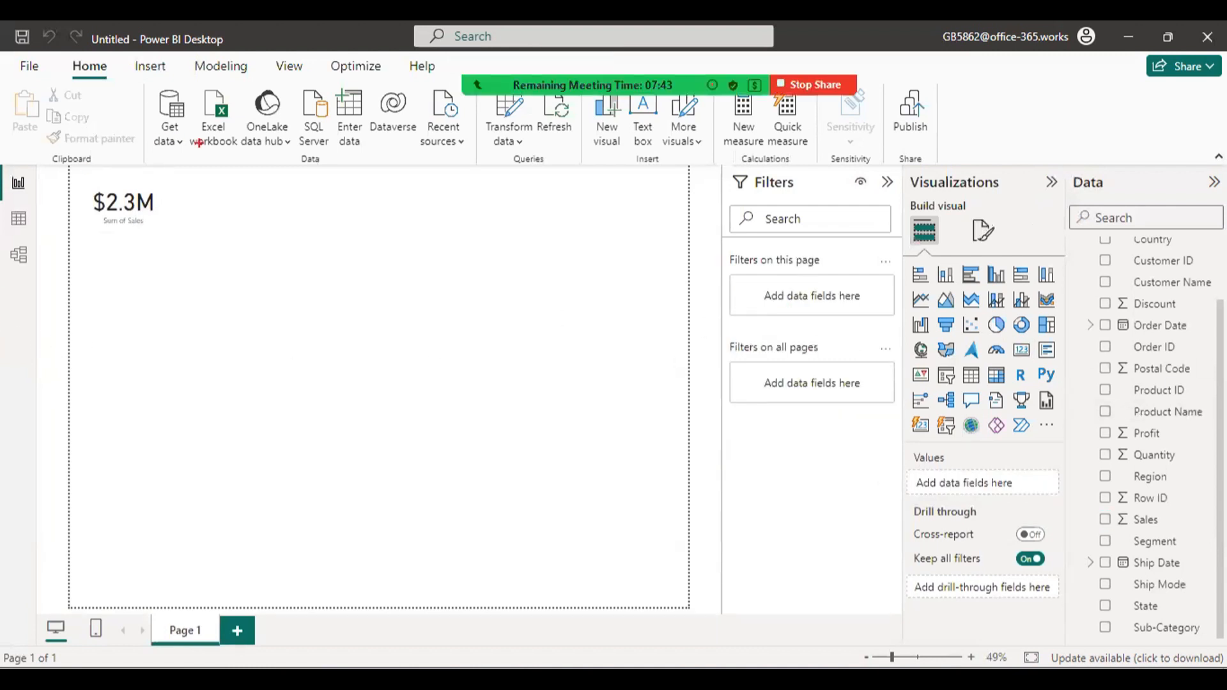
mouse_move(238, 255)
left_mouse_down()
mouse_move(239, 345)
mouse_move(210, 352)
mouse_move(350, 393)
mouse_move(351, 338)
mouse_move(415, 327)
mouse_move(514, 341)
left_mouse_up()
left_click_drag(499, 291, 427, 400)
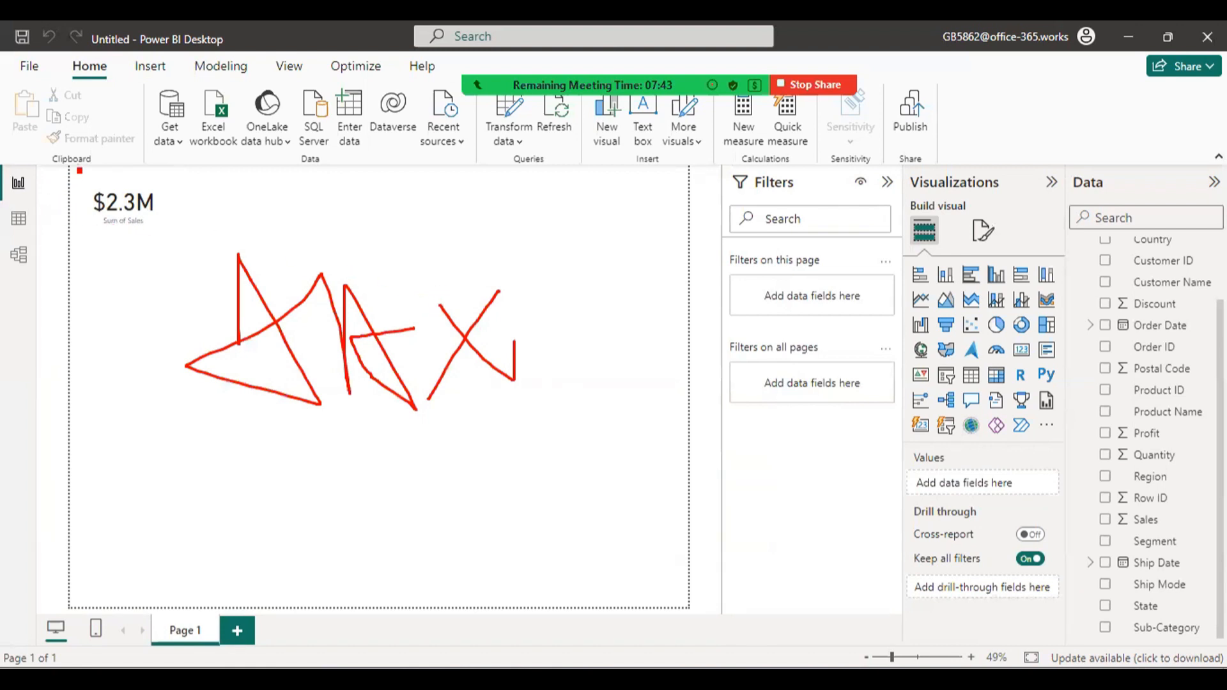
mouse_move(78, 168)
left_mouse_down()
mouse_move(698, 614)
mouse_move(717, 614)
mouse_move(707, 608)
mouse_move(719, 636)
left_mouse_up()
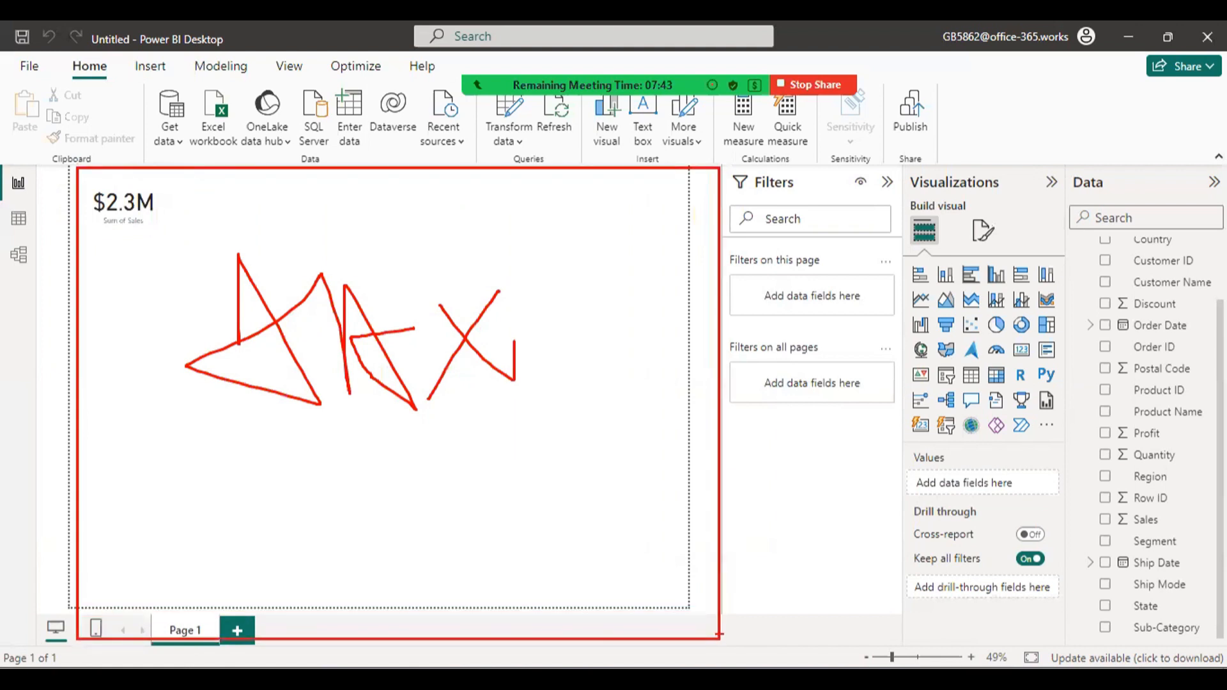
key("Escape")
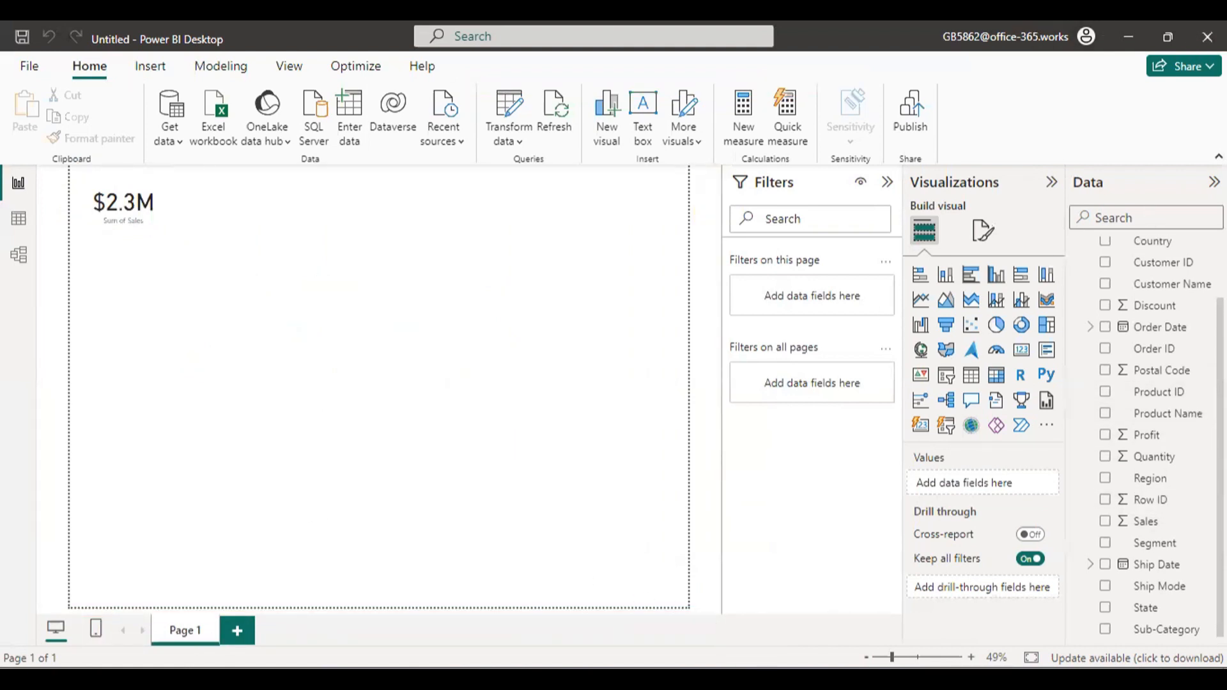
scroll(1124, 358, "up", 2)
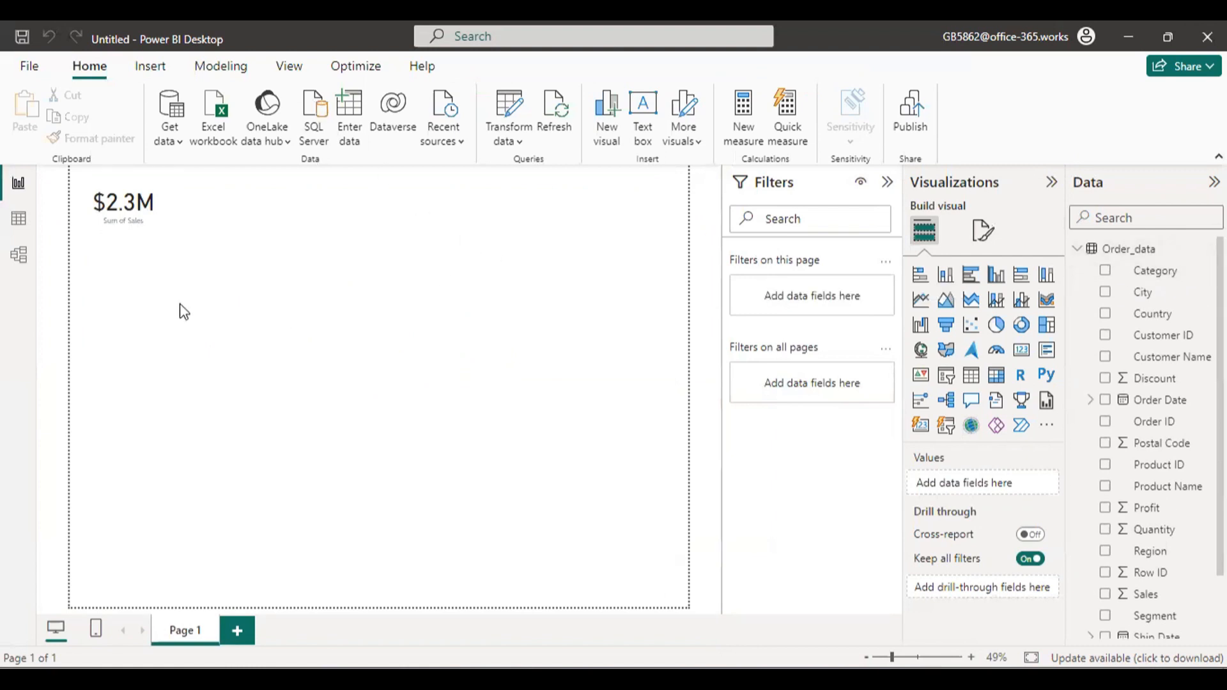
left_click(112, 202)
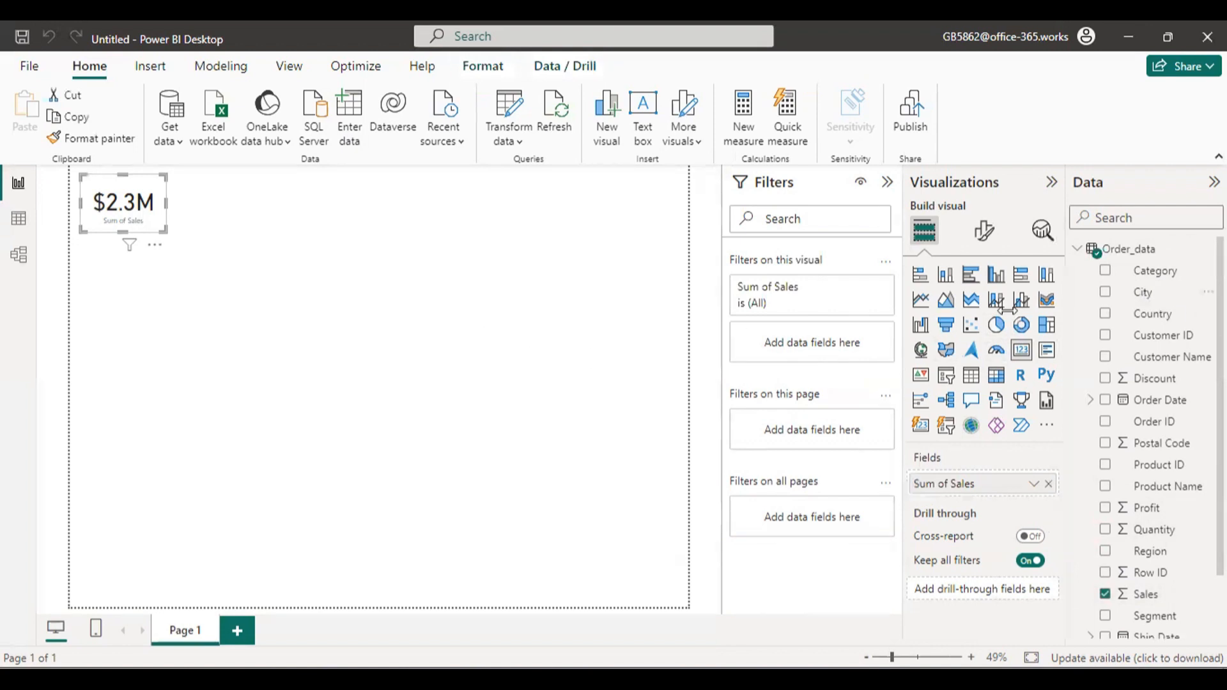
left_click(403, 276)
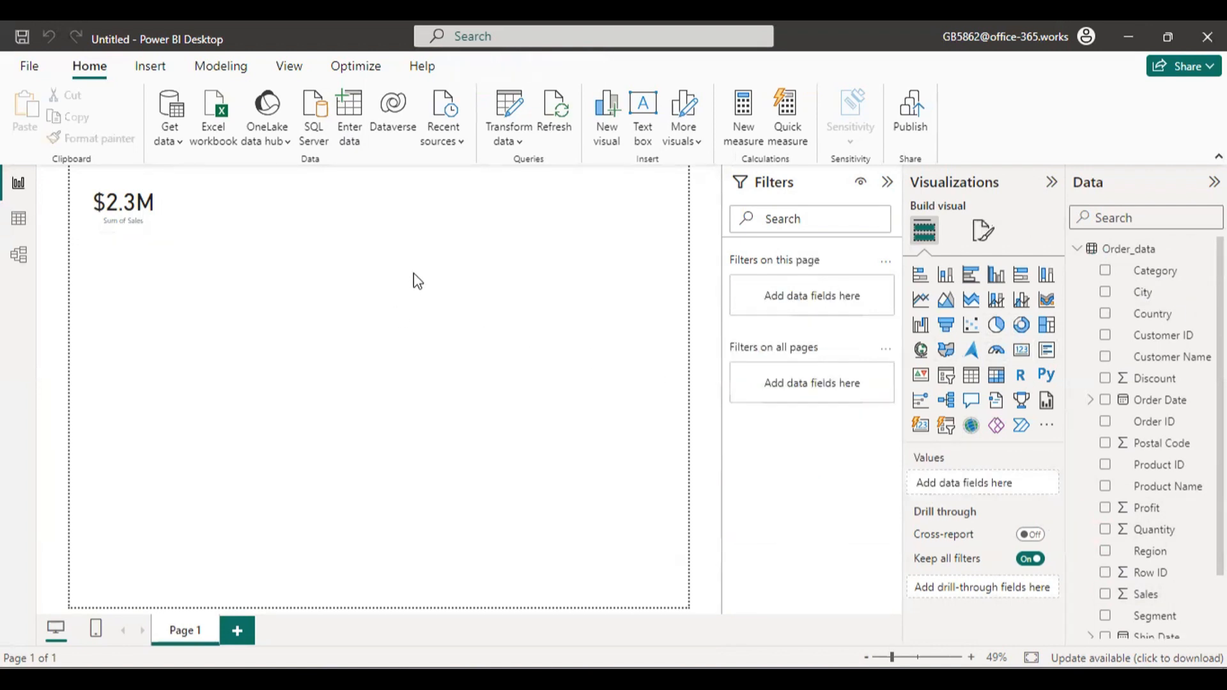
key("ctrl+2")
mouse_move(454, 213)
left_mouse_down()
mouse_move(548, 280)
mouse_move(689, 216)
mouse_move(734, 224)
mouse_move(785, 258)
mouse_move(876, 230)
mouse_move(895, 277)
left_mouse_up()
mouse_move(473, 336)
left_mouse_down()
mouse_move(422, 441)
mouse_move(600, 368)
mouse_move(693, 374)
mouse_move(795, 299)
mouse_move(859, 399)
mouse_move(1011, 324)
mouse_move(1032, 248)
mouse_move(1099, 368)
left_mouse_up()
mouse_move(520, 511)
left_mouse_down()
mouse_move(484, 604)
mouse_move(537, 540)
mouse_move(715, 630)
mouse_move(802, 595)
mouse_move(838, 609)
left_mouse_up()
key("Escape")
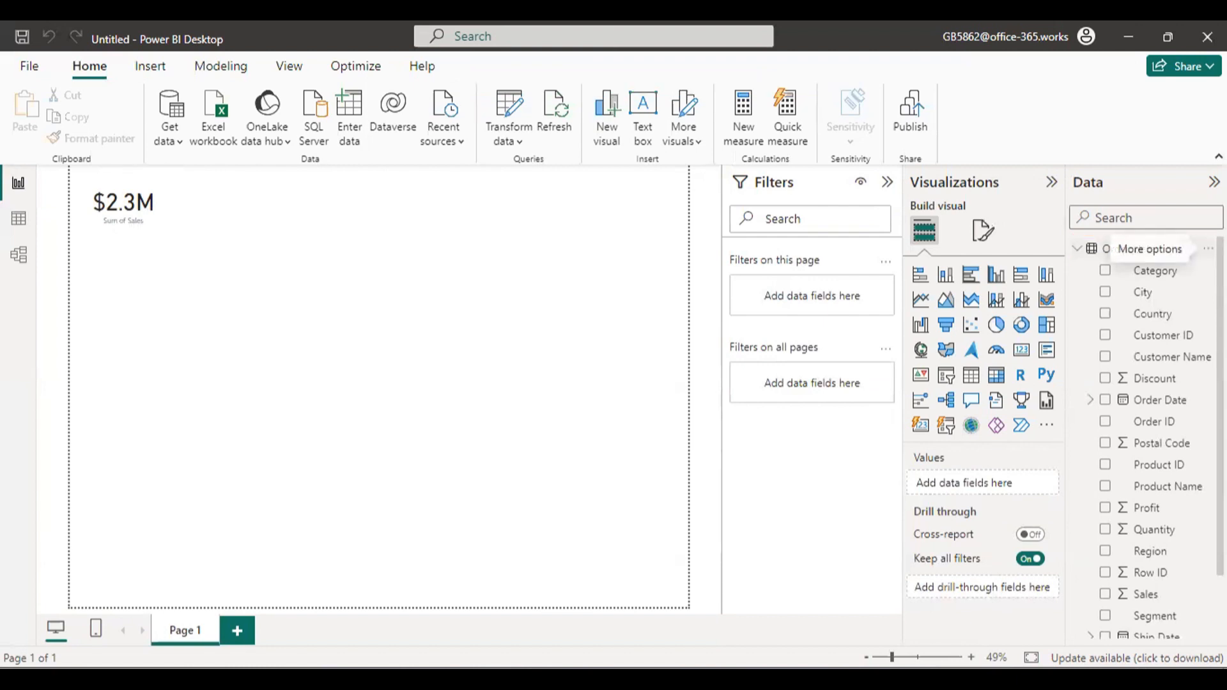
Create a new measure in the Order_data table.
left_click(1207, 248)
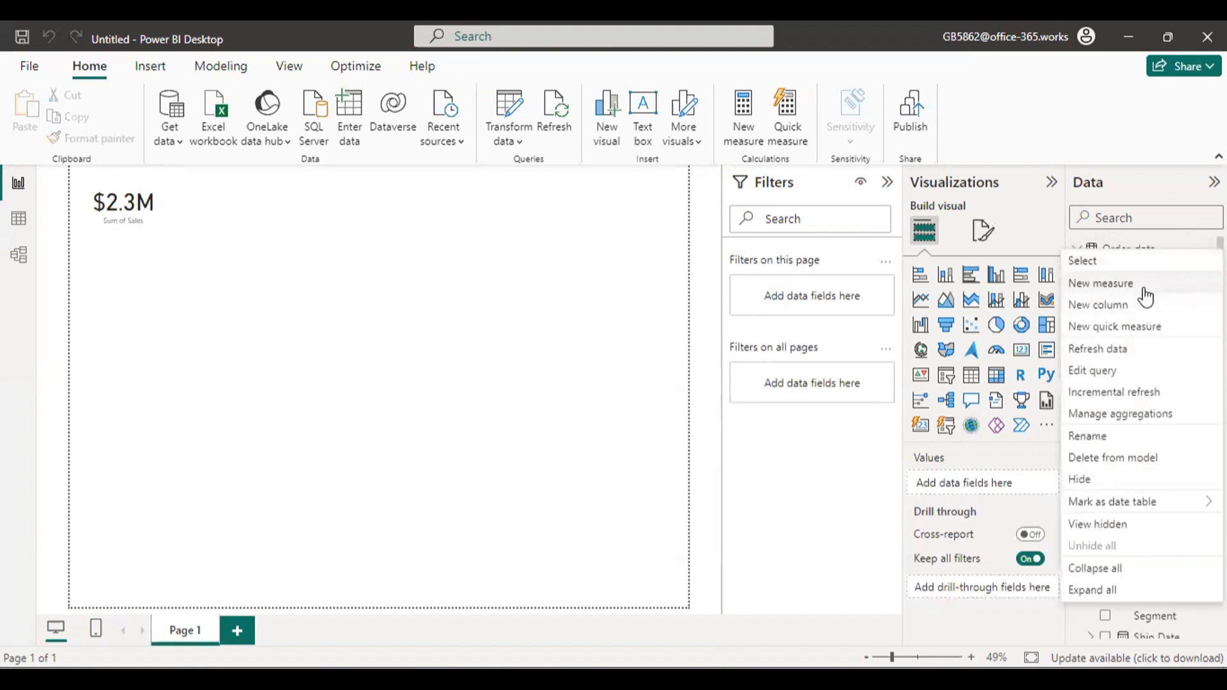
mouse_move(1084, 294)
left_mouse_down()
mouse_move(1161, 295)
mouse_move(1167, 315)
left_mouse_up()
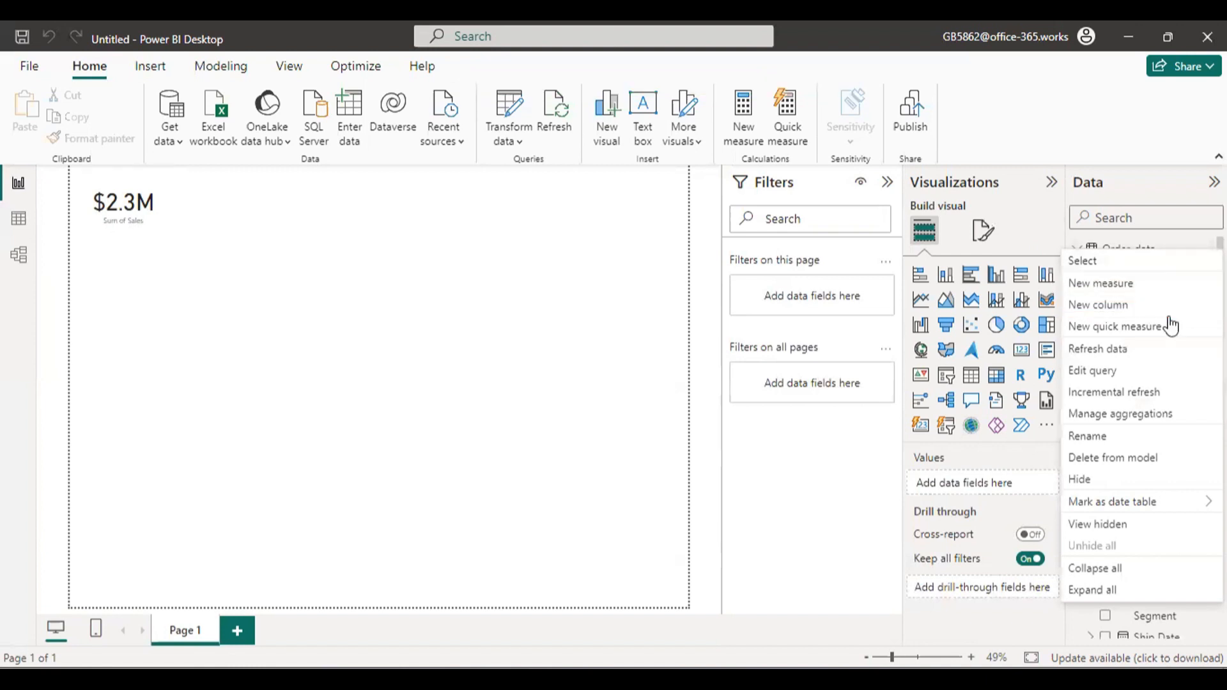
left_click(1129, 289)
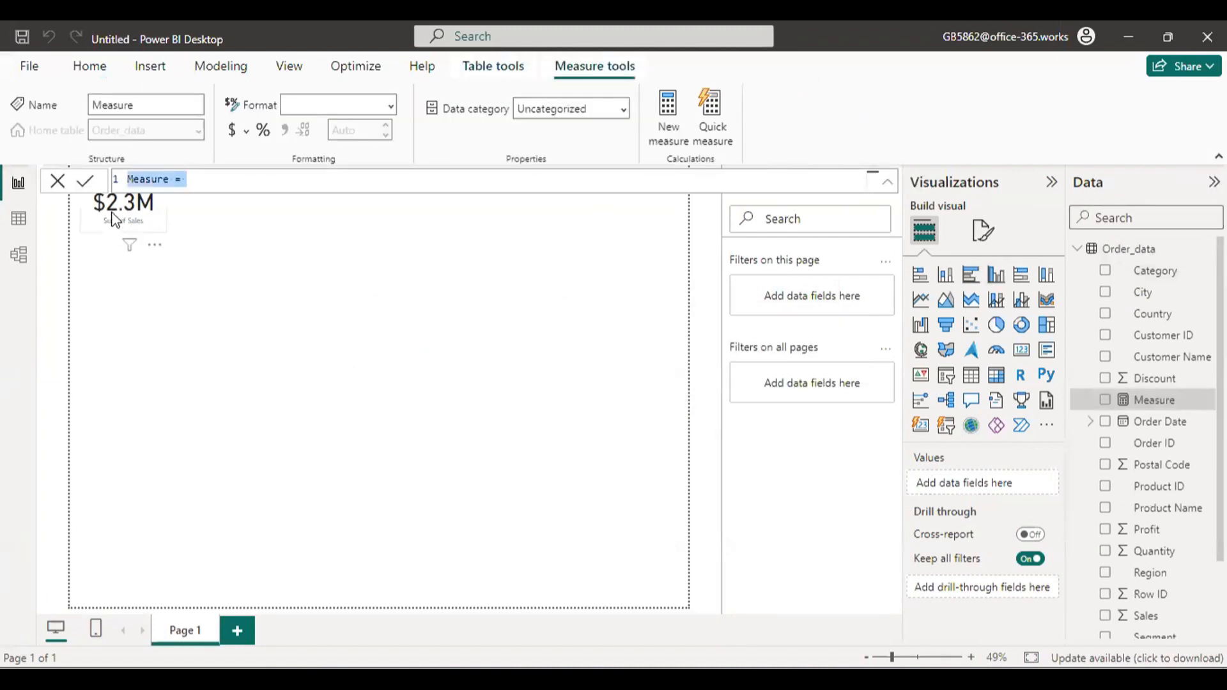
left_click_drag(104, 177, 223, 202)
mouse_move(277, 380)
left_mouse_down()
mouse_move(249, 291)
mouse_move(198, 217)
mouse_move(198, 269)
mouse_move(217, 217)
mouse_move(271, 276)
left_mouse_up()
key("Escape")
Name the new measure Total Sales and begin its formula with the SUM function.
left_click(165, 173)
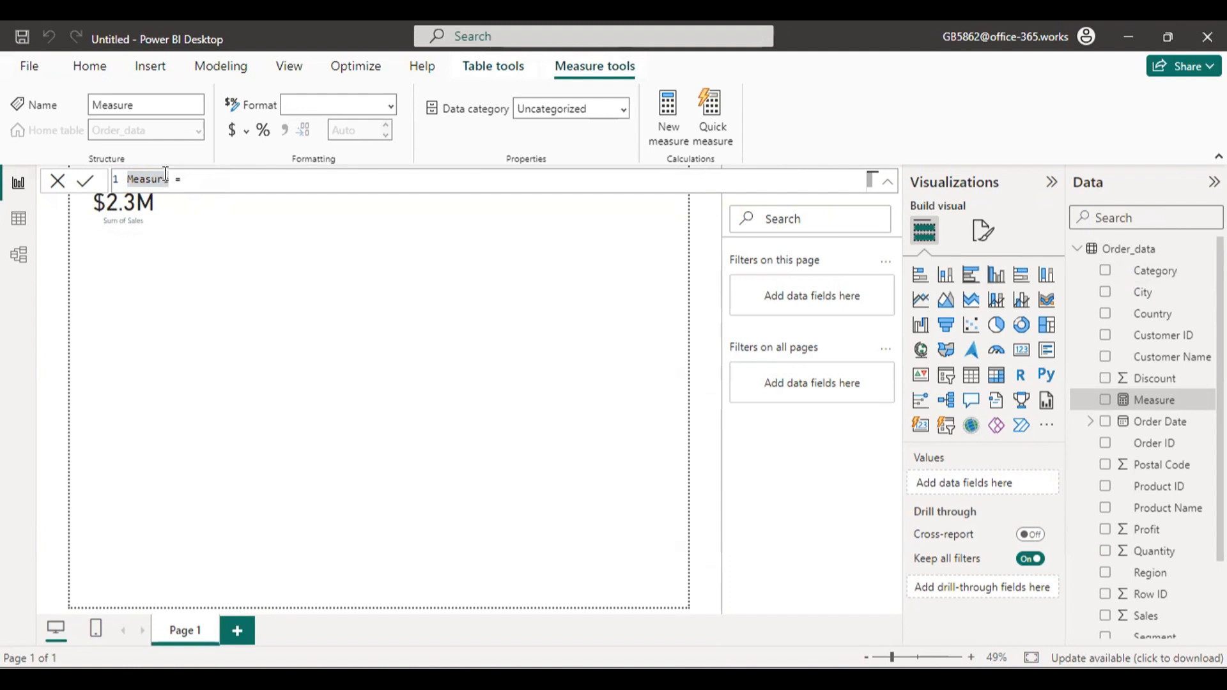
left_click_drag(169, 174, 117, 169)
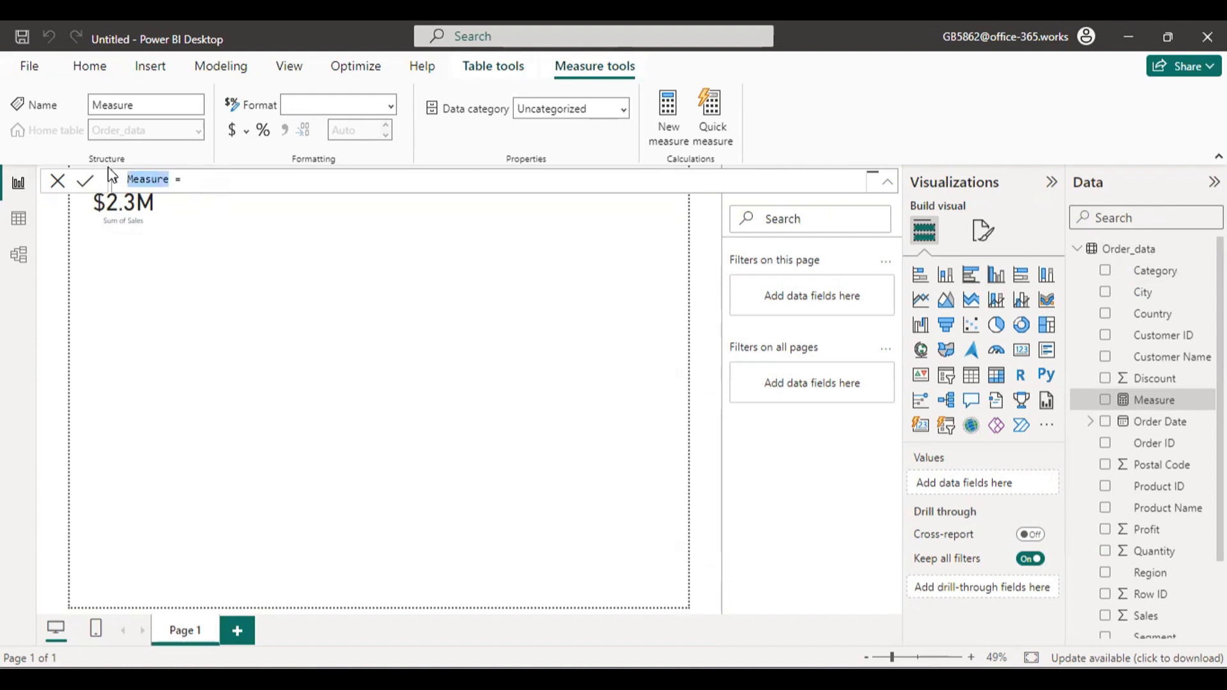
type("Total Sales")
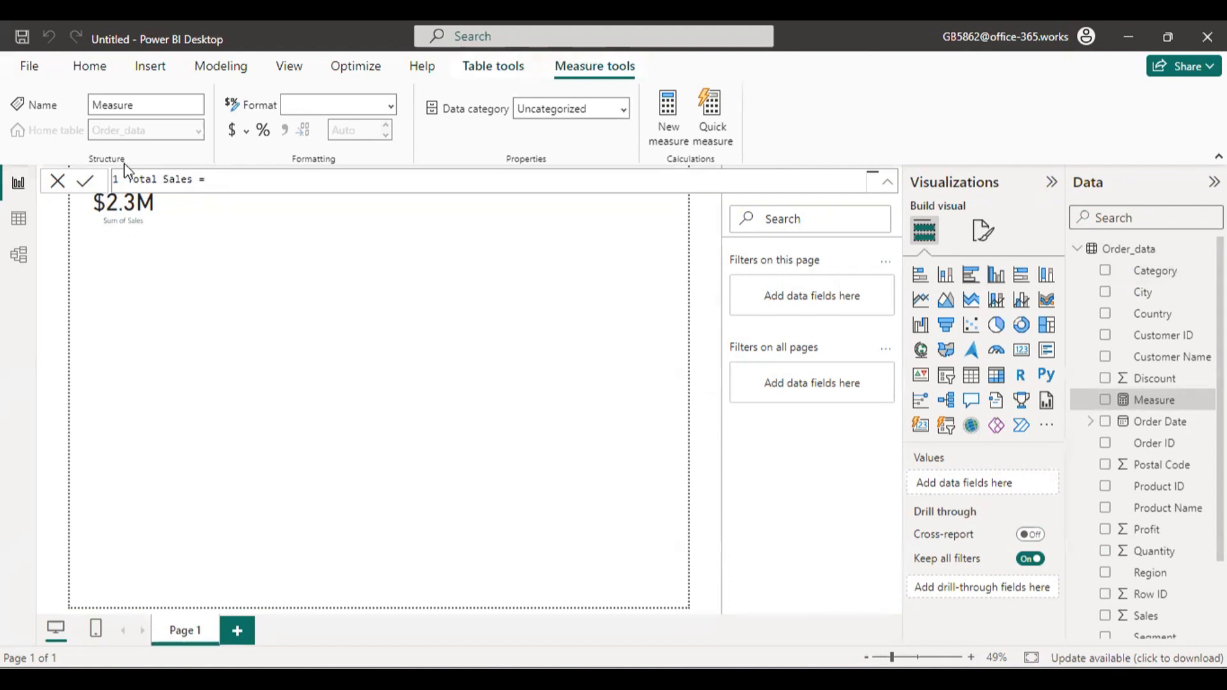
left_click(239, 174)
type("sum")
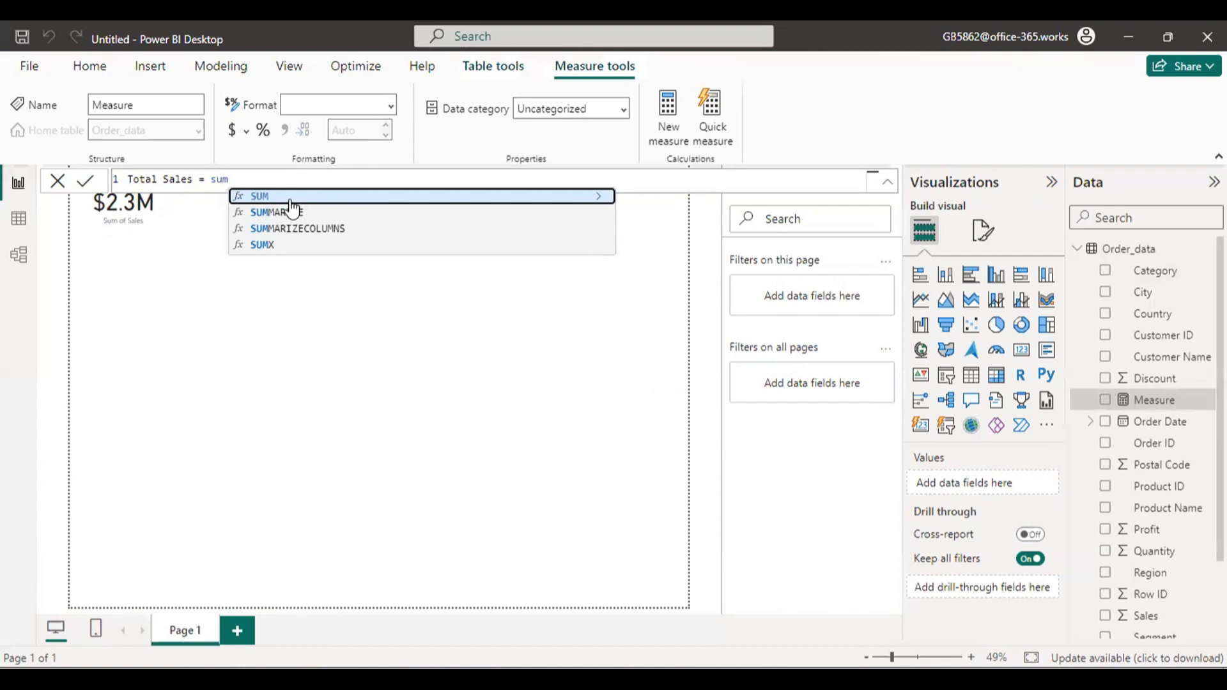
left_click(590, 203)
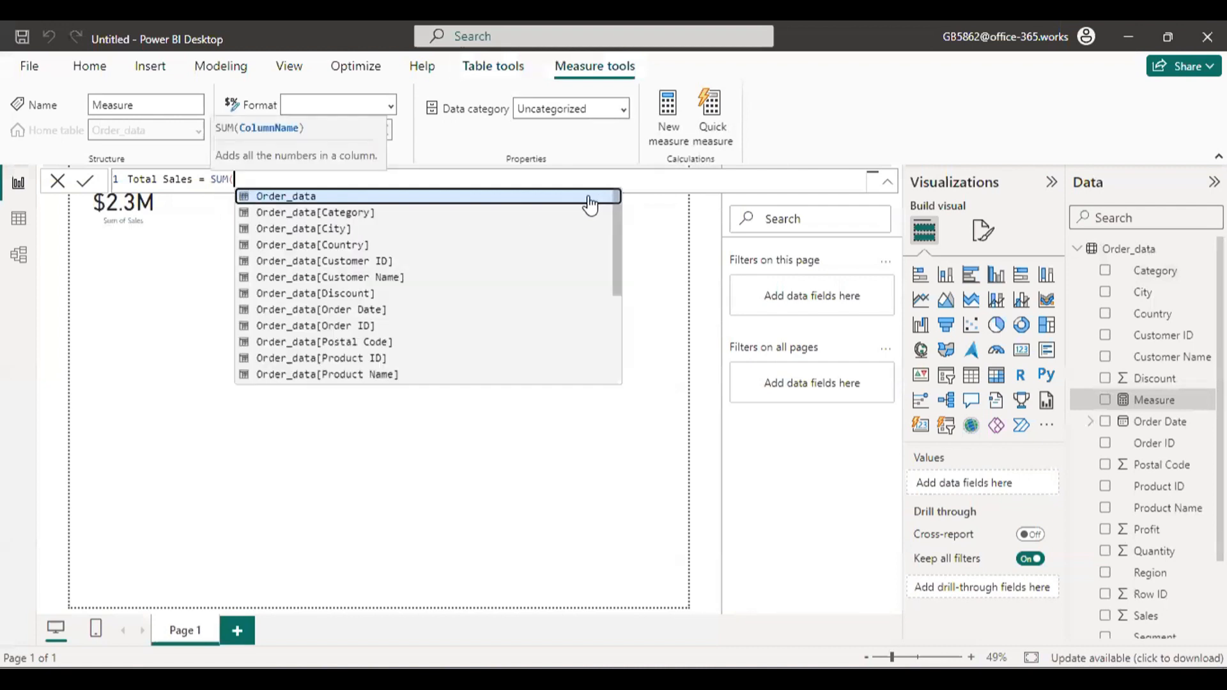
left_click_drag(617, 273, 587, 238)
key("ctrl+2")
mouse_move(252, 203)
left_mouse_down()
mouse_move(315, 310)
mouse_move(311, 351)
left_mouse_up()
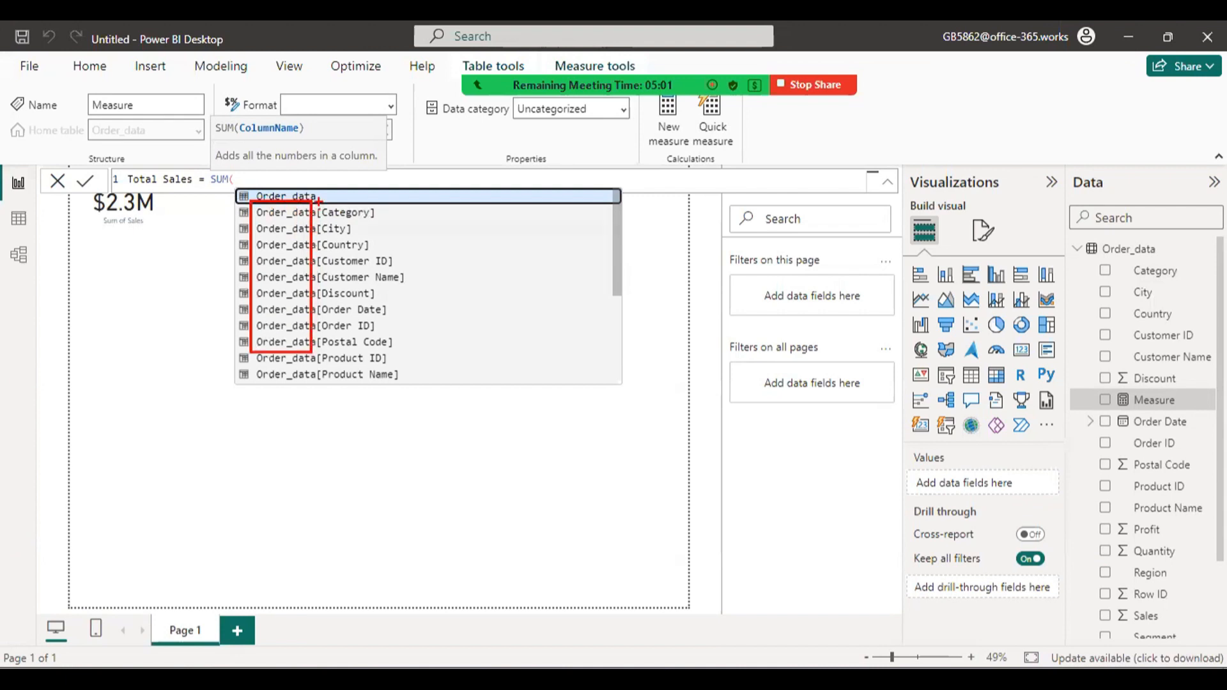
left_click_drag(319, 201, 391, 369)
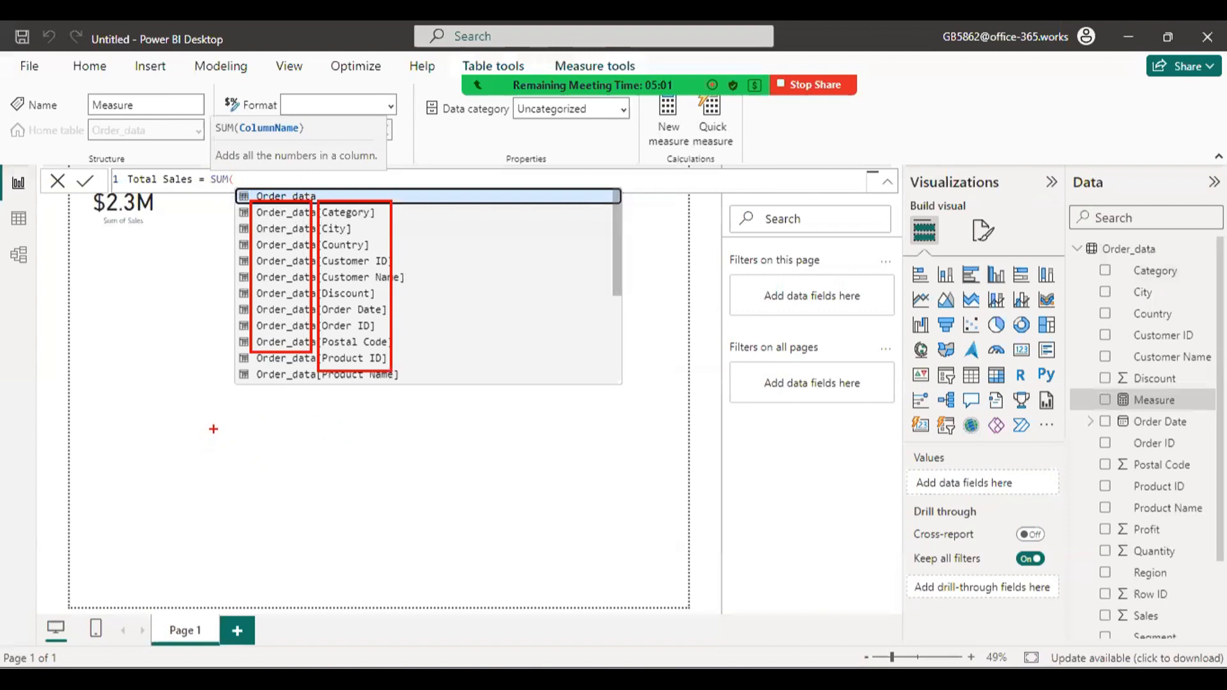
mouse_move(213, 428)
left_mouse_down()
mouse_move(224, 529)
mouse_move(299, 537)
mouse_move(311, 495)
mouse_move(426, 509)
mouse_move(592, 478)
left_mouse_up()
mouse_move(159, 419)
left_mouse_down()
mouse_move(153, 476)
mouse_move(601, 535)
mouse_move(370, 457)
left_mouse_up()
left_click_drag(654, 511, 763, 503)
mouse_move(843, 460)
left_mouse_down()
mouse_move(894, 502)
mouse_move(934, 417)
mouse_move(974, 556)
mouse_move(1055, 549)
mouse_move(976, 563)
left_mouse_up()
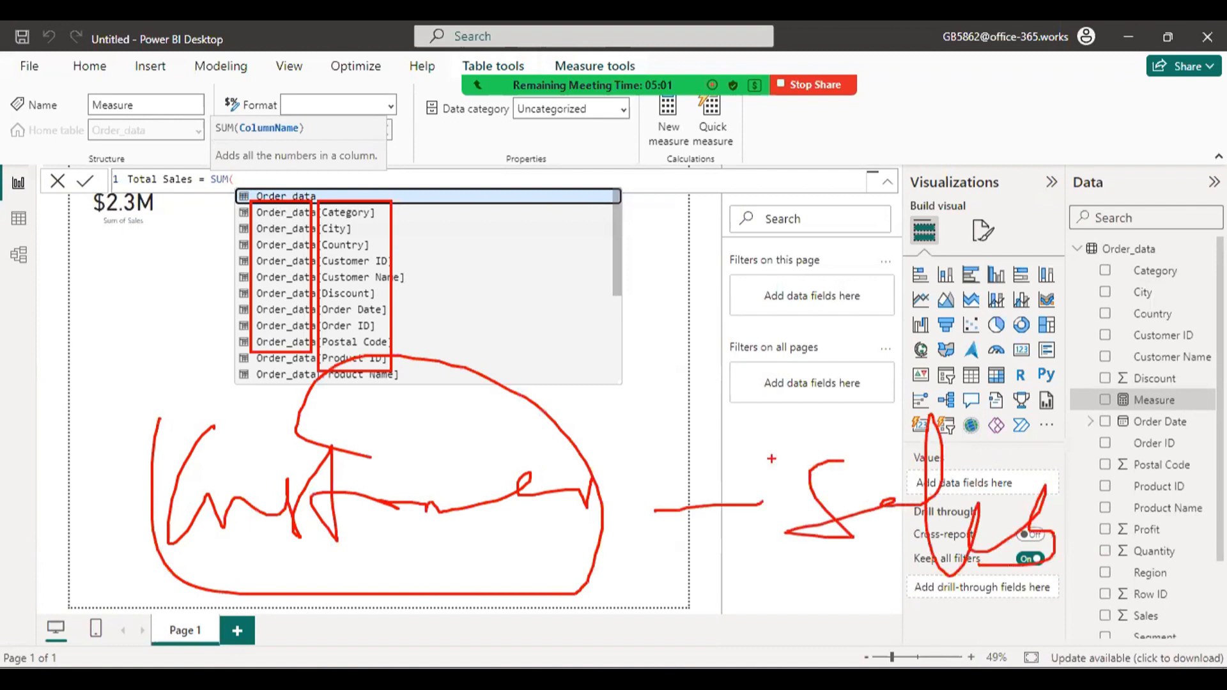
key("Escape")
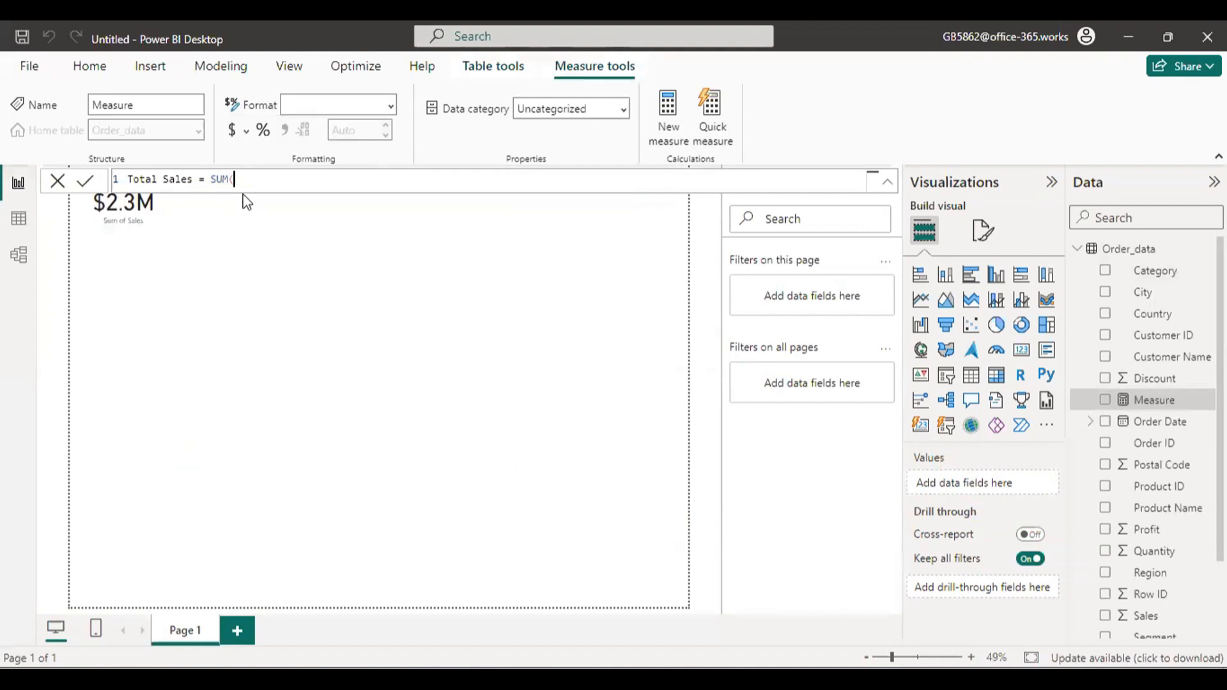
Complete the Total Sales formula as SUM(Order_data[Sales]), commit the measure and close the formula editor.
key("BackSpace")
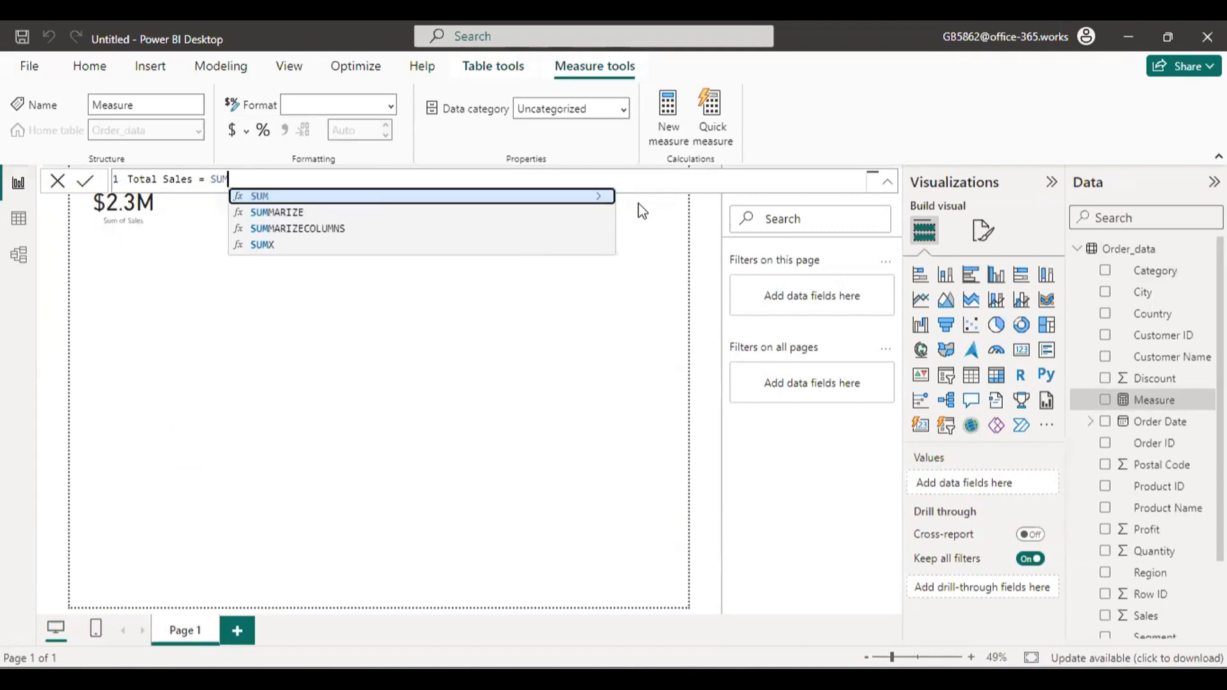
left_click(590, 199)
left_click(590, 200)
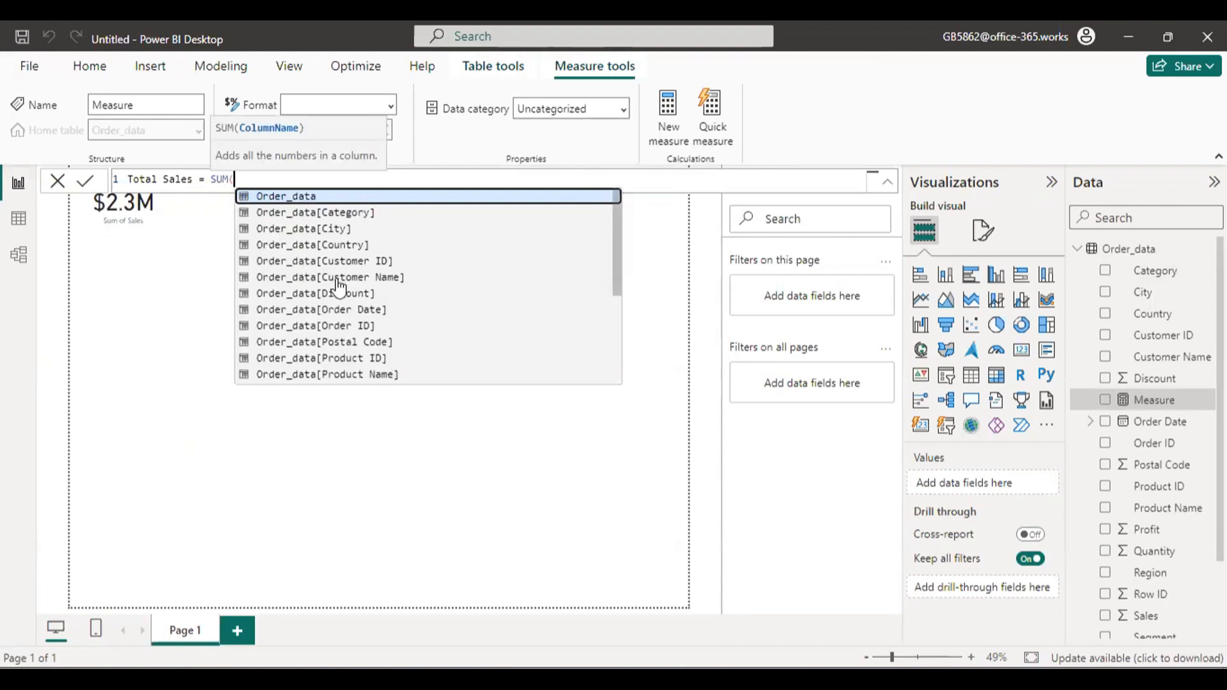
left_click_drag(619, 266, 606, 327)
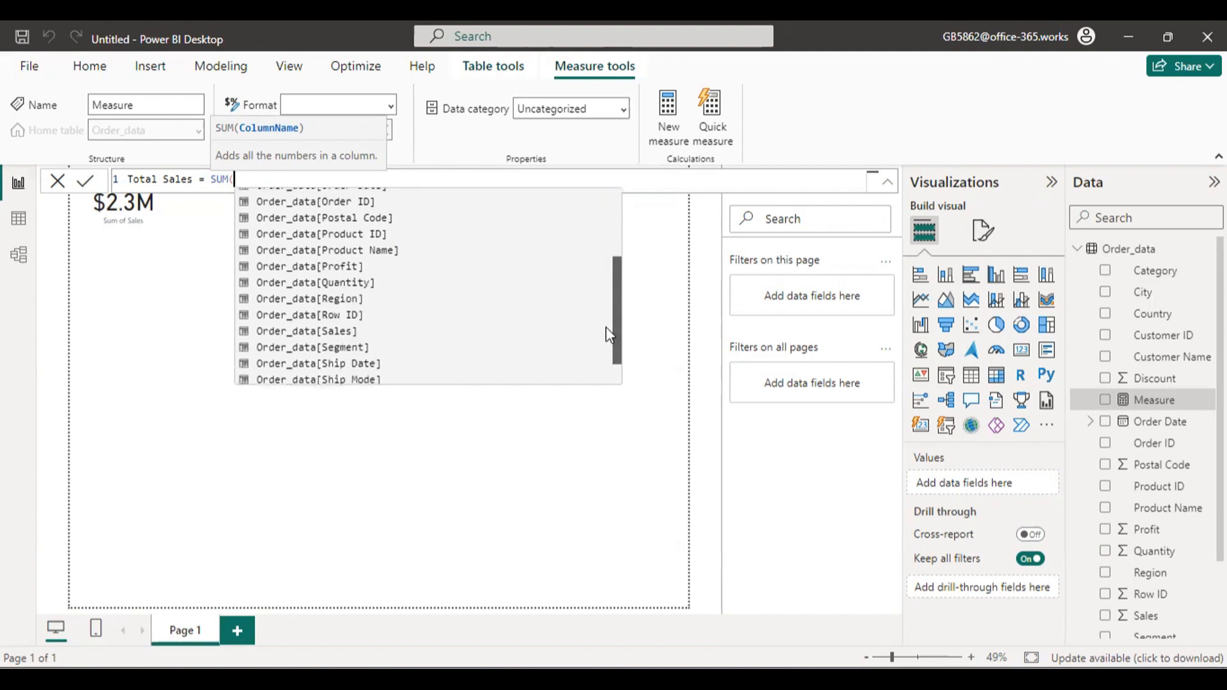
left_click(366, 329)
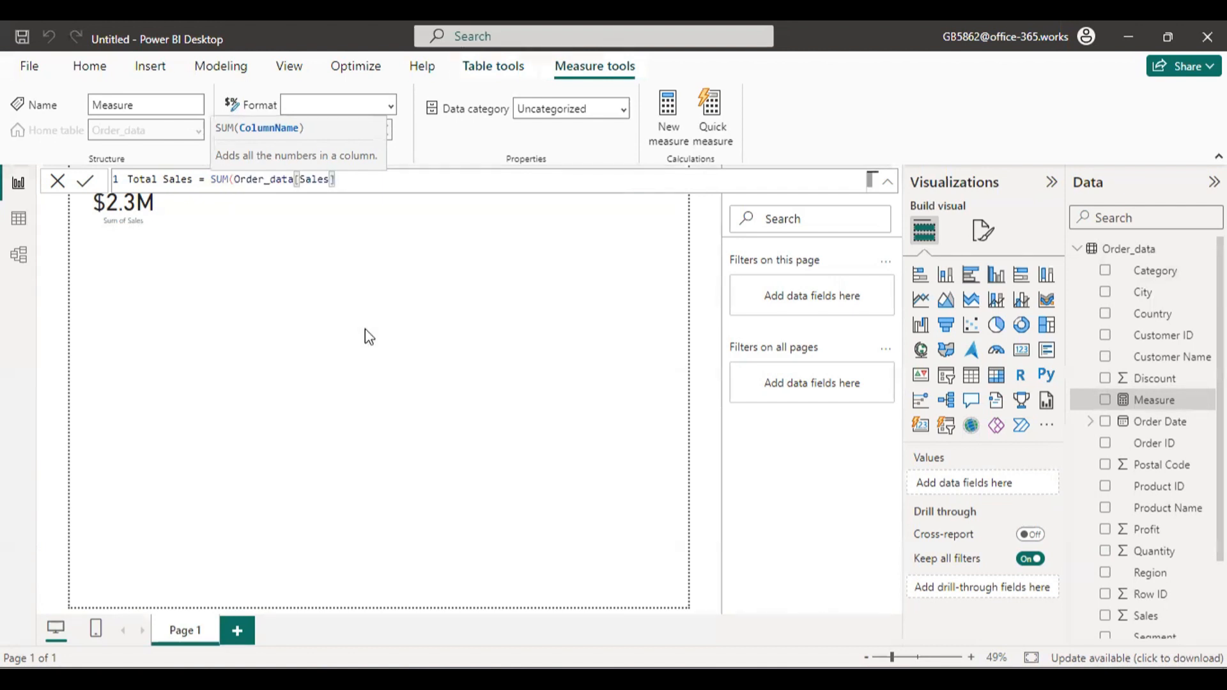
type(")")
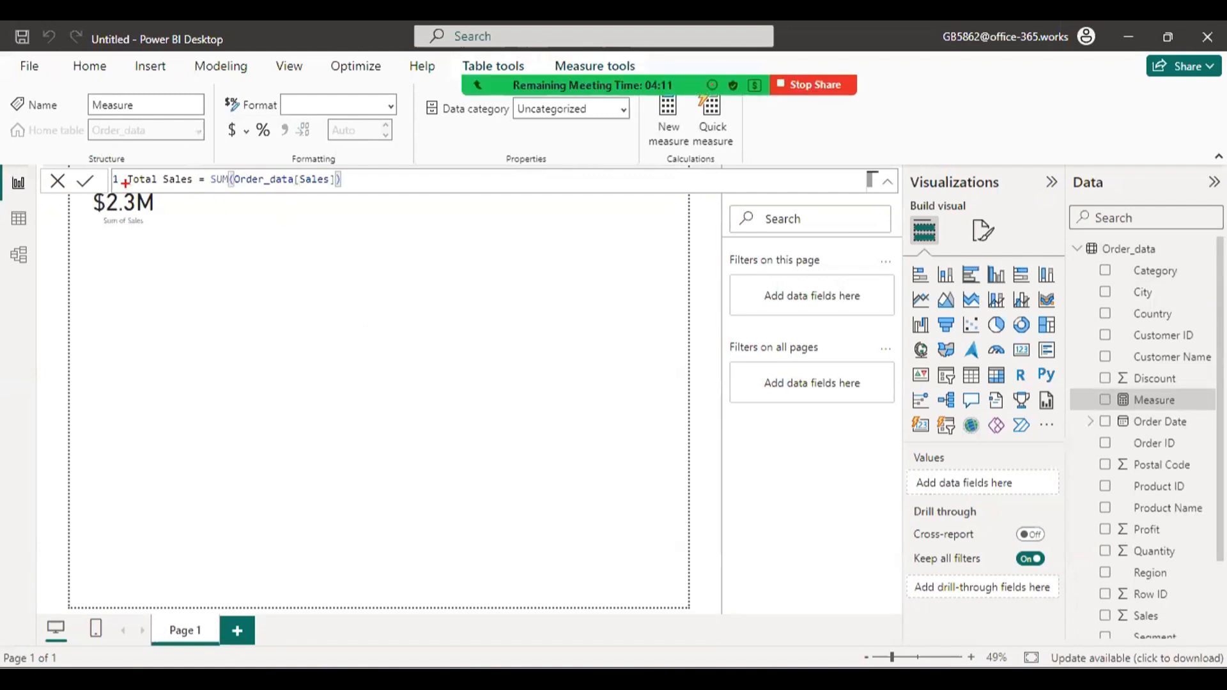
mouse_move(119, 163)
left_mouse_down()
mouse_move(170, 199)
mouse_move(214, 180)
mouse_move(245, 196)
mouse_move(342, 197)
left_mouse_up()
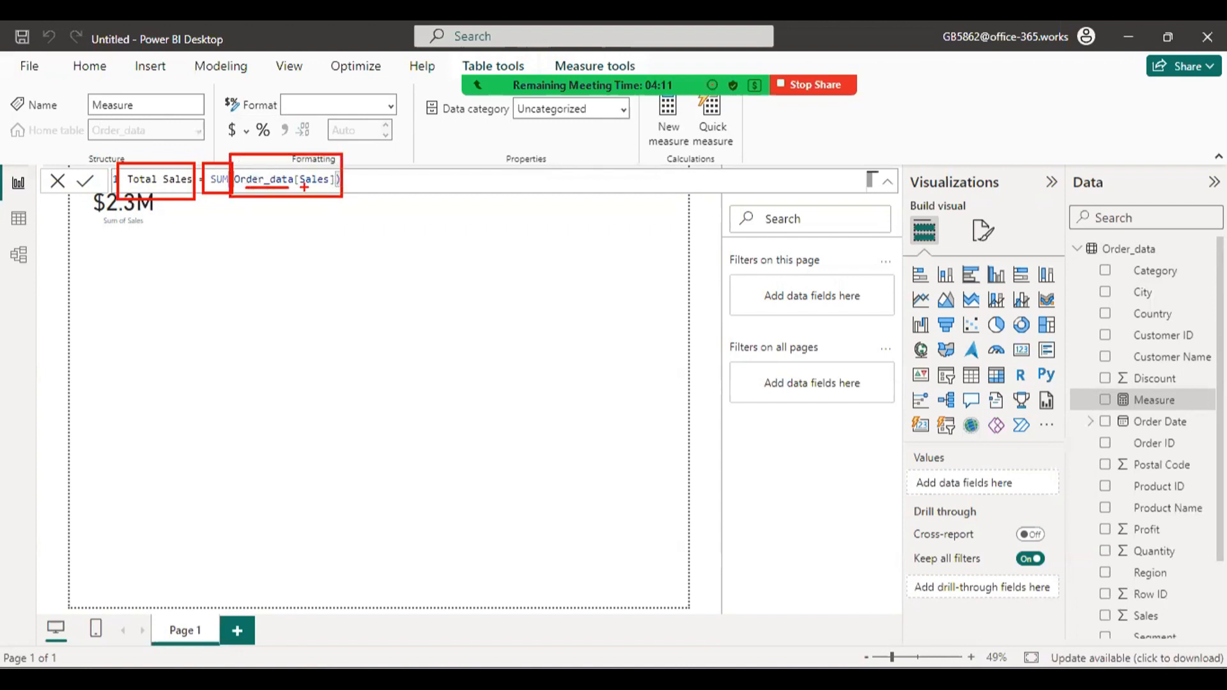
key("Escape")
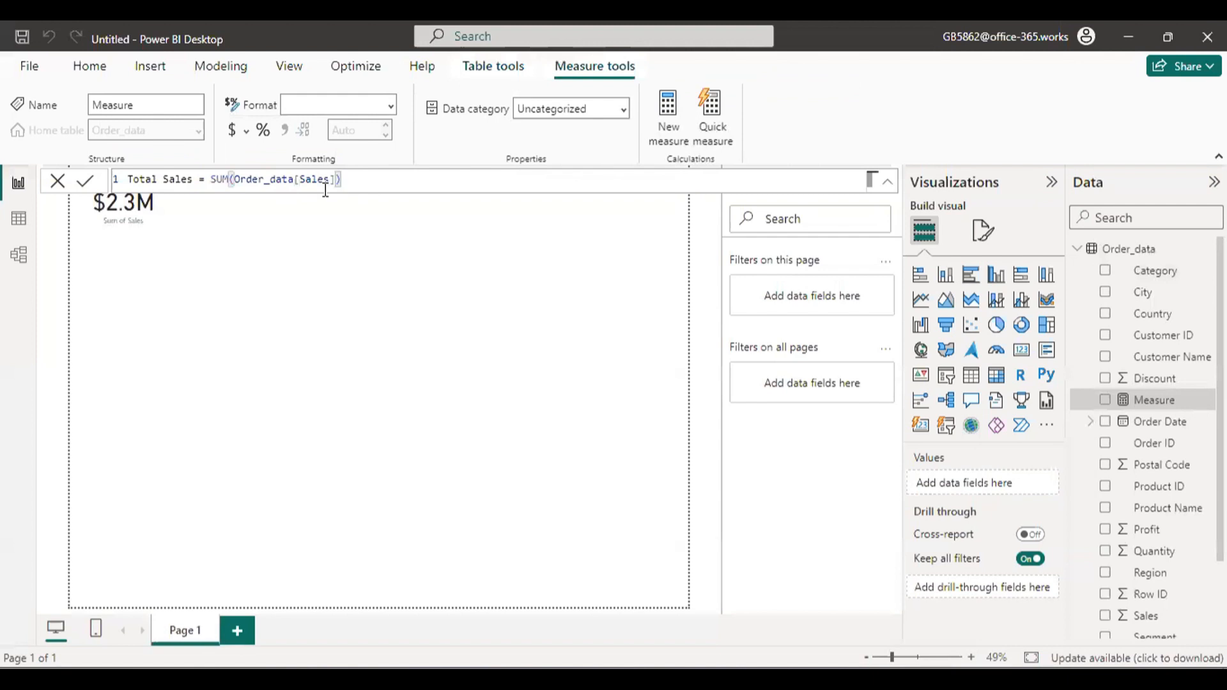
key("Return")
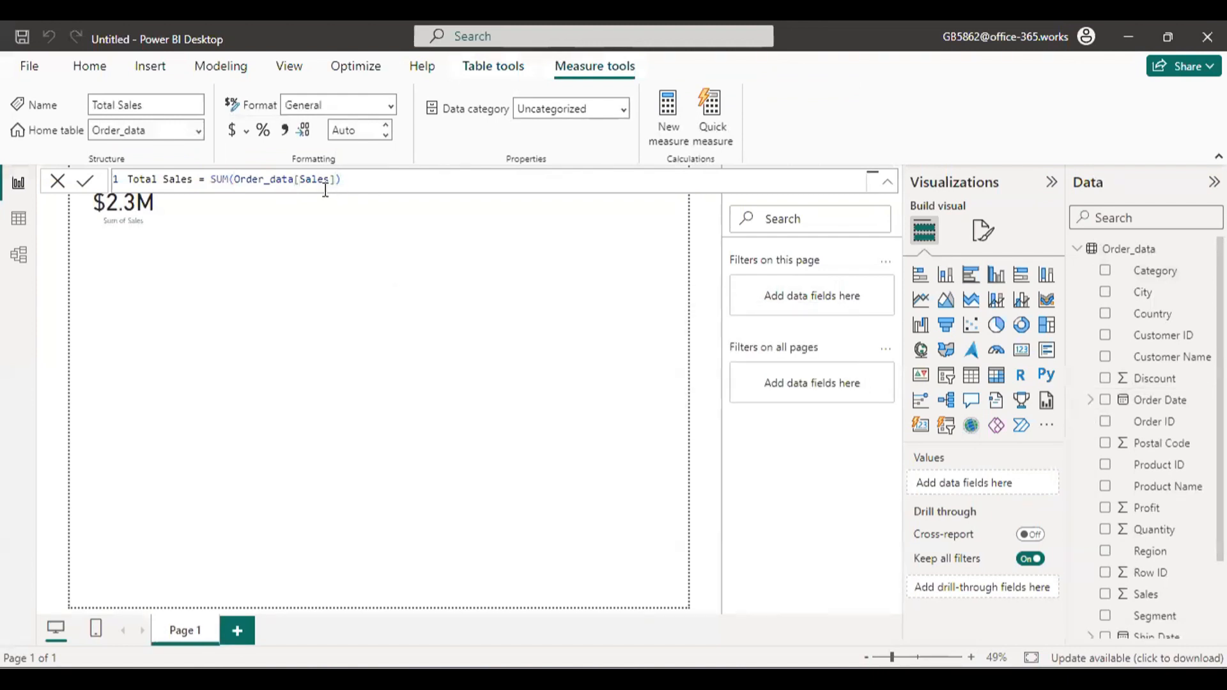
left_click(57, 181)
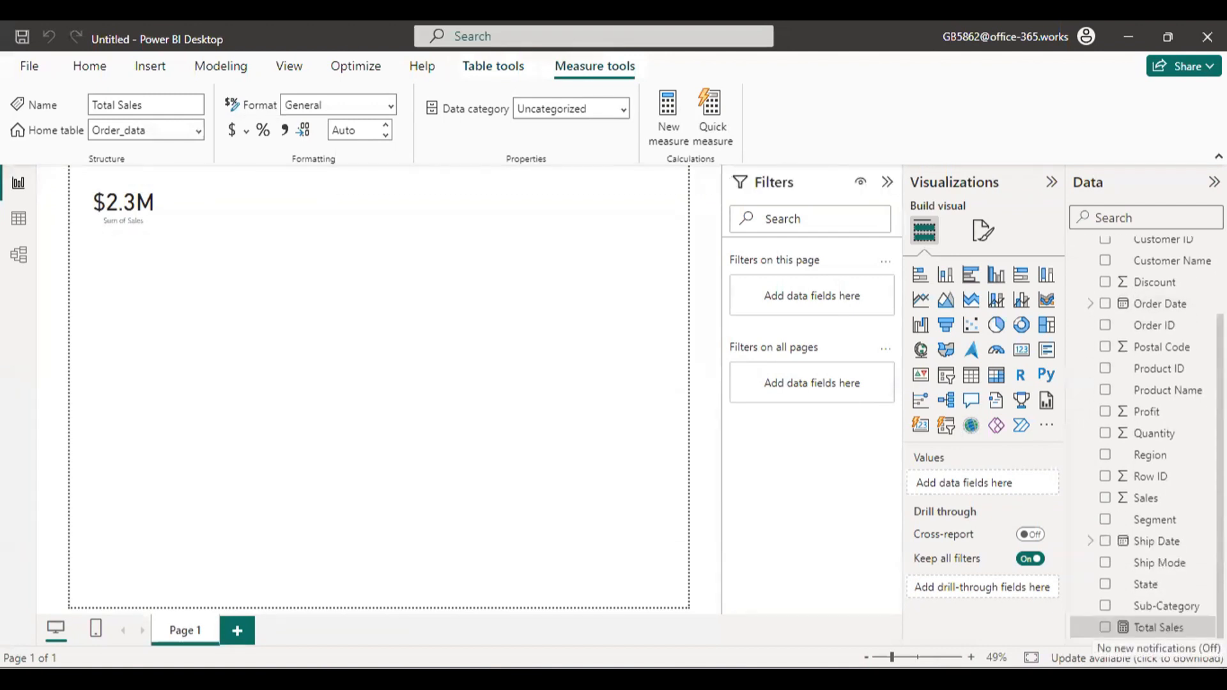
mouse_move(1084, 615)
left_mouse_down()
mouse_move(1127, 639)
mouse_move(1215, 638)
left_mouse_up()
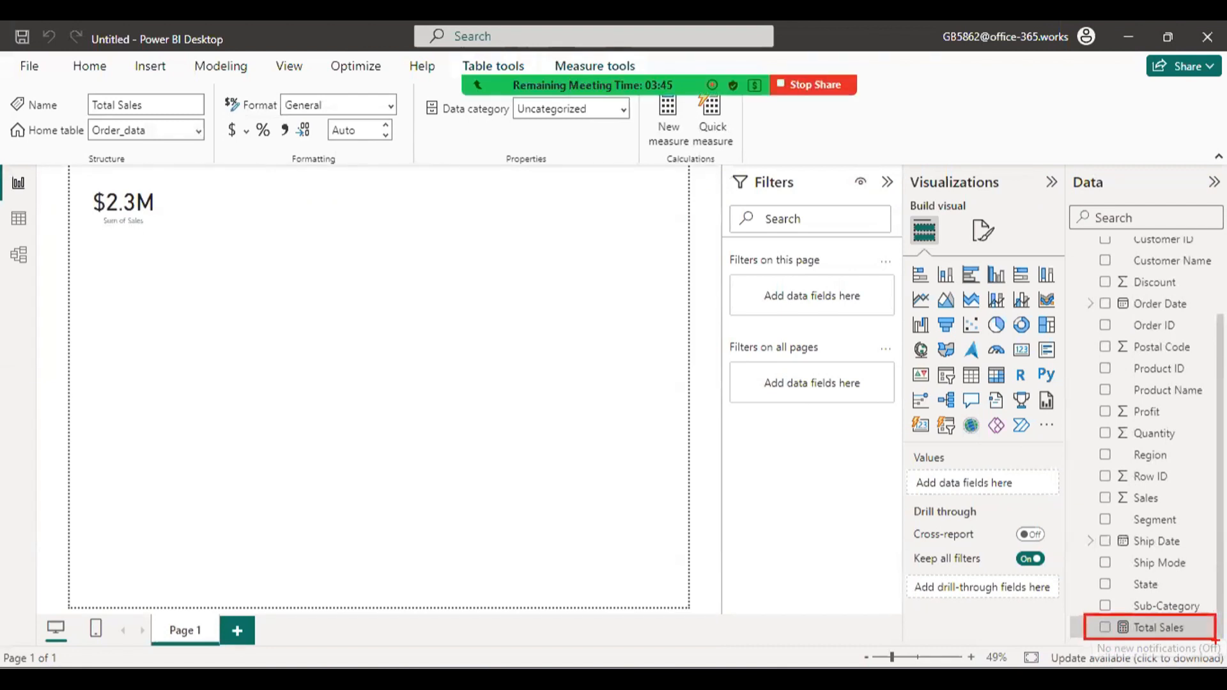
left_click(89, 66)
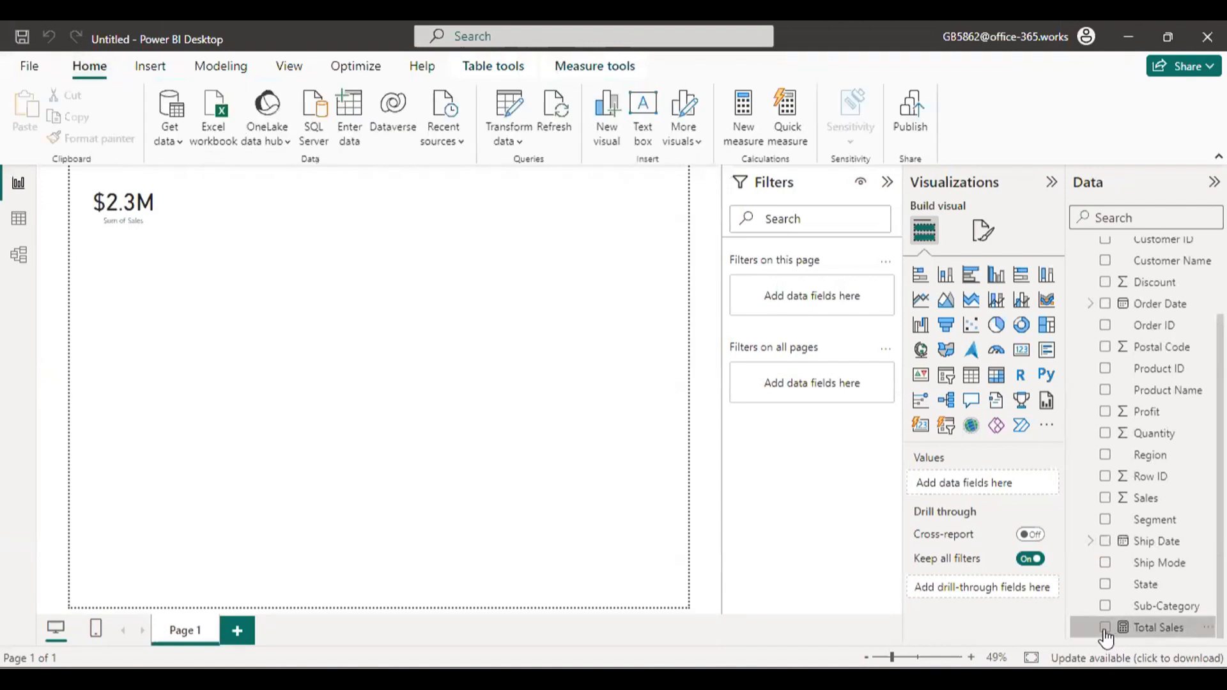
double_click(1172, 628)
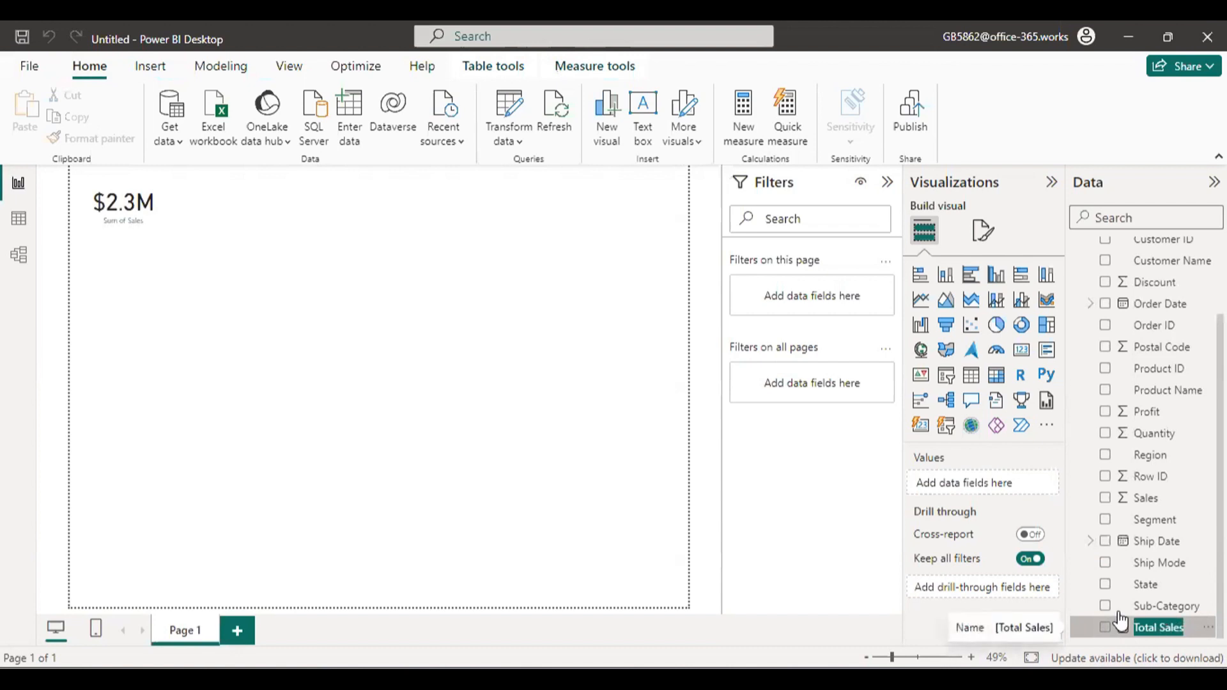
left_click(1130, 630)
double_click(1132, 634)
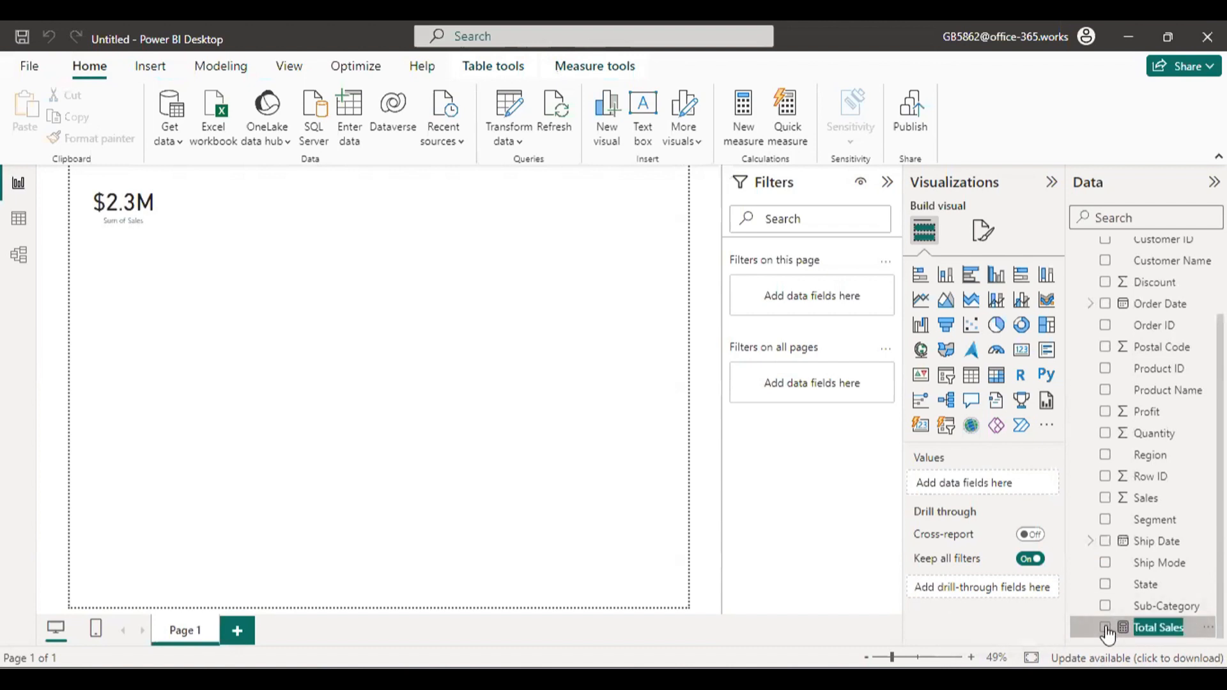
Add the Total Sales measure to the page as a card visual beside the Sum of Sales card.
left_click(1106, 628)
left_click(1105, 628)
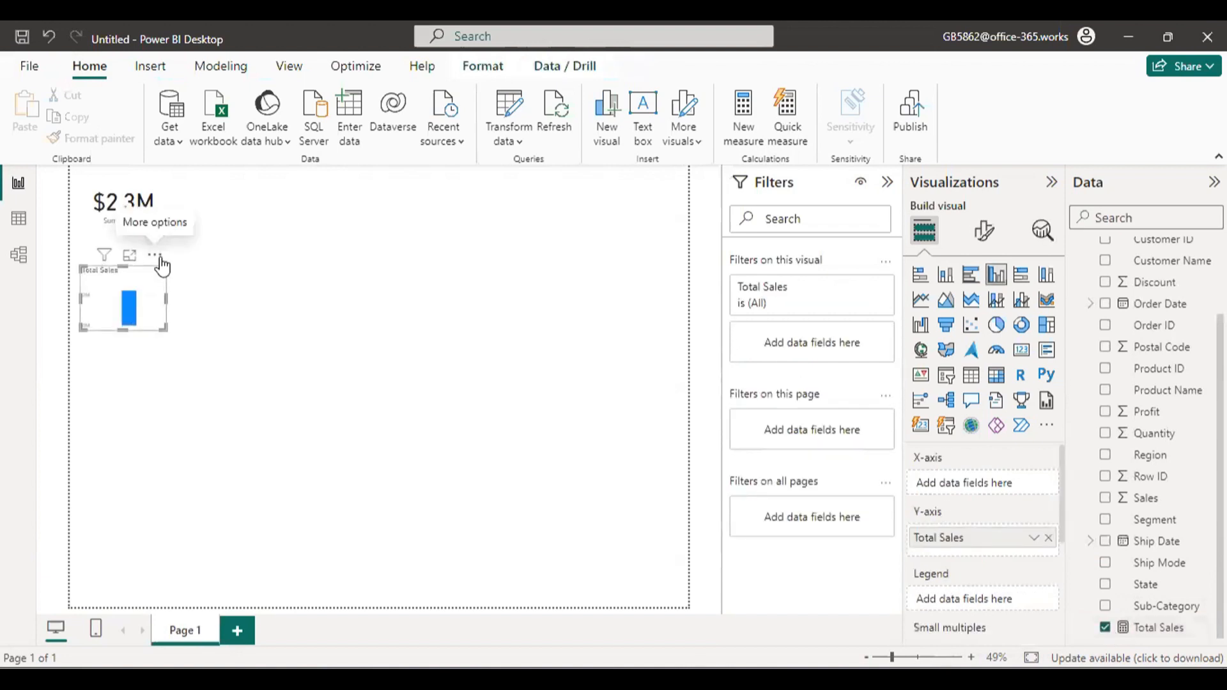
left_click_drag(157, 259, 317, 174)
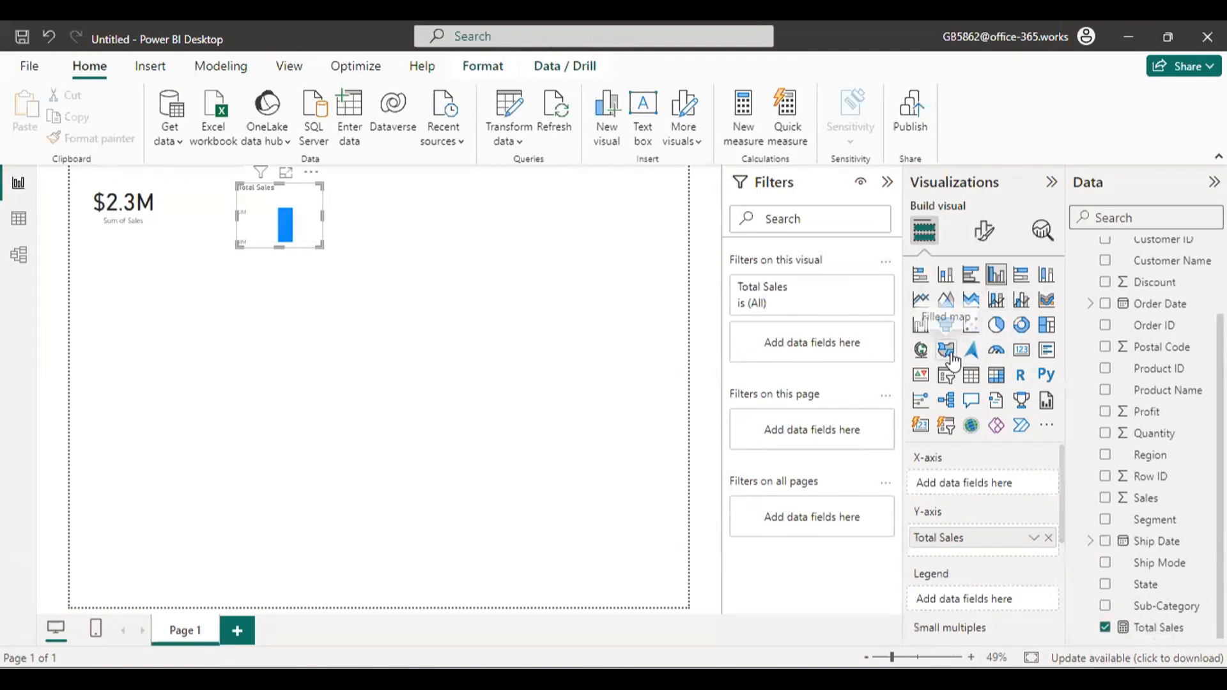
left_click(1020, 355)
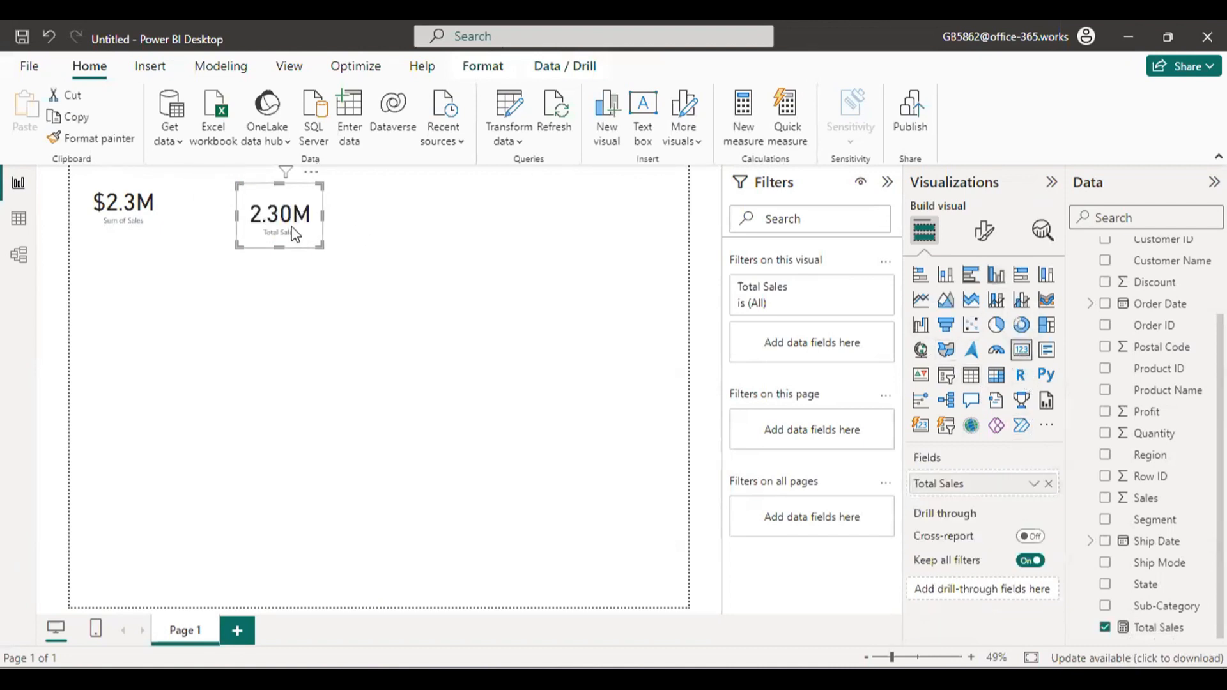
Reposition the Total Sales and Sum of Sales cards side by side along the upper edge of the page.
left_click_drag(295, 234, 319, 221)
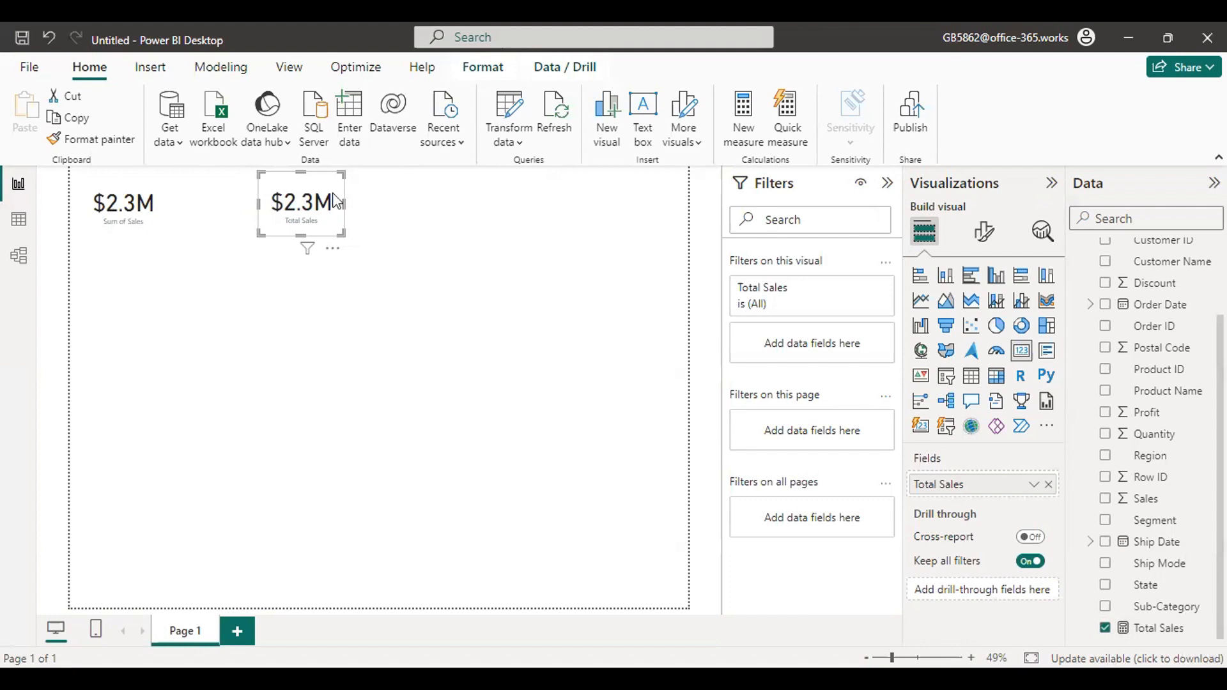
left_click(133, 217)
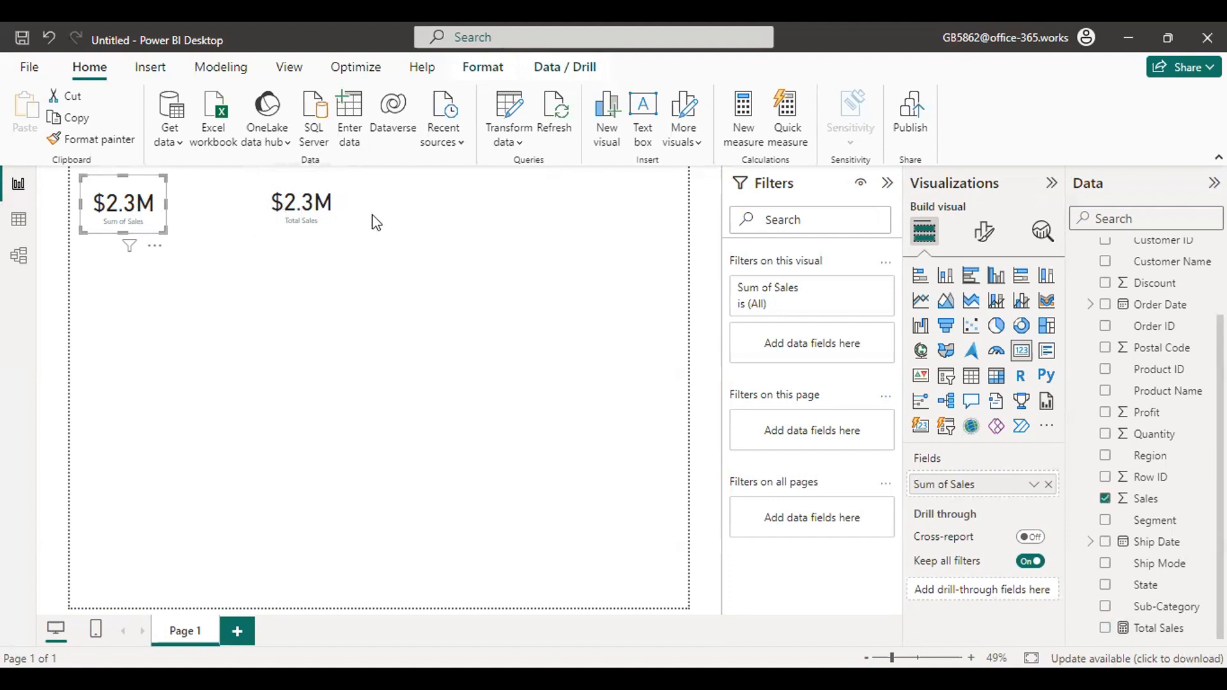
mouse_move(123, 191)
left_mouse_down()
mouse_move(177, 432)
mouse_move(144, 188)
left_mouse_up()
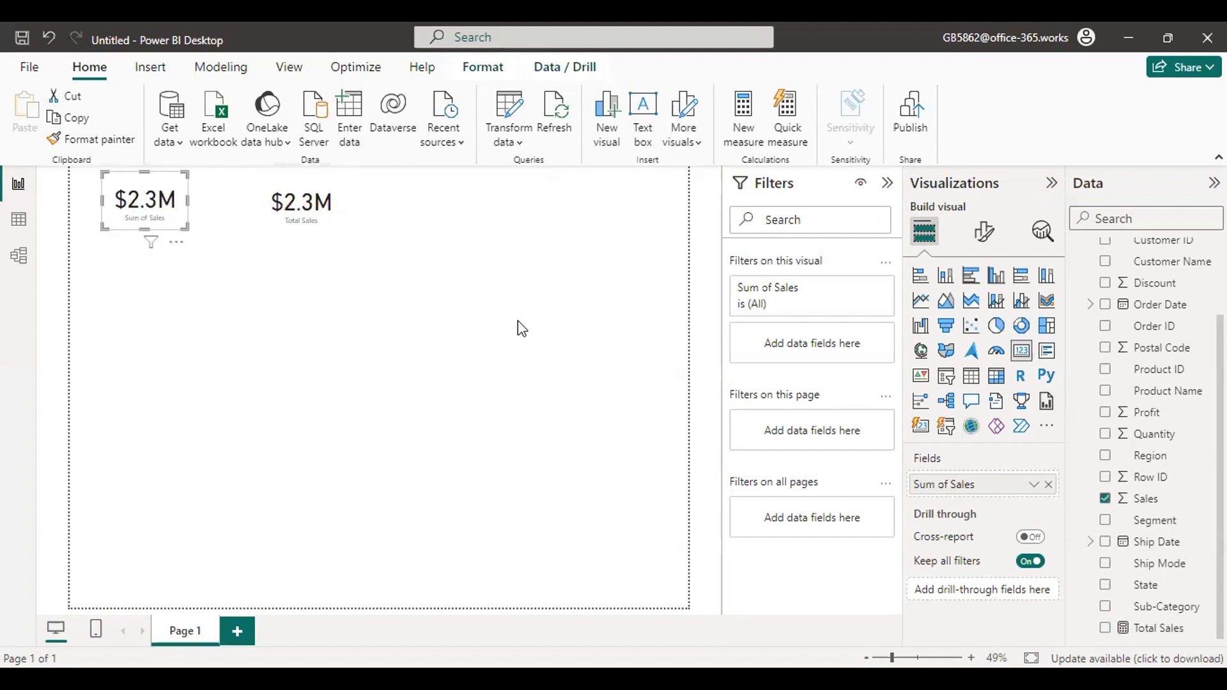
Try the Average, Count and Median aggregations in turn on the card that shows the Sales field.
left_click(1033, 485)
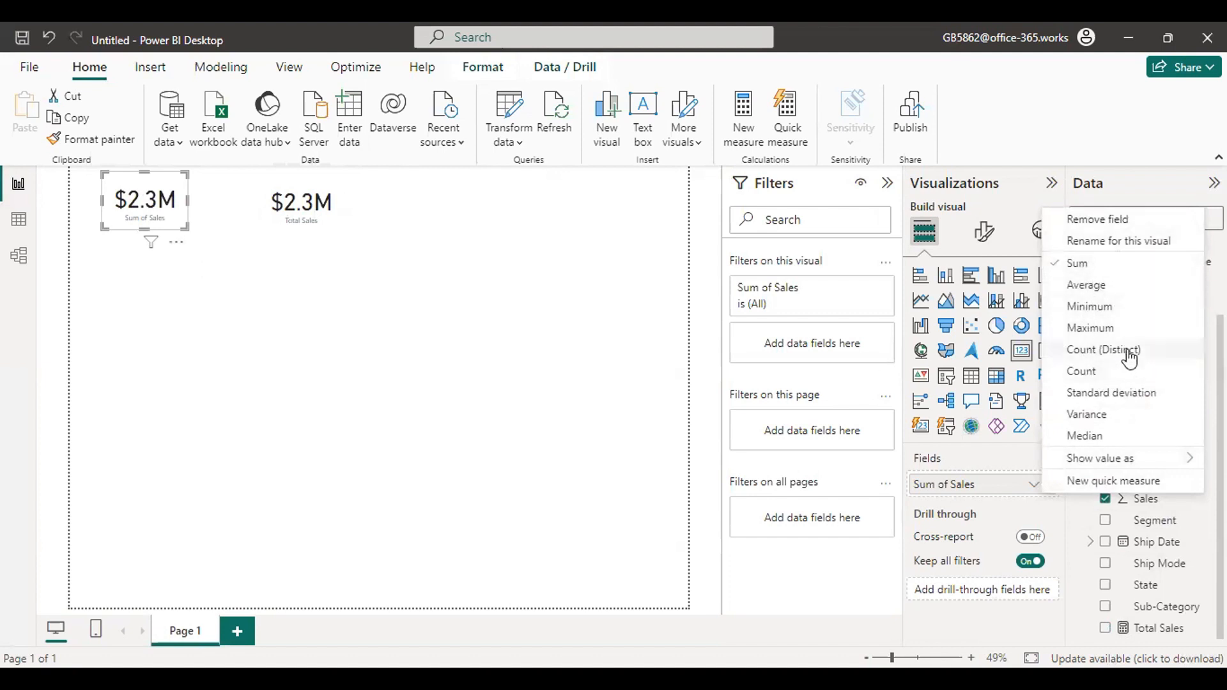
left_click(1092, 286)
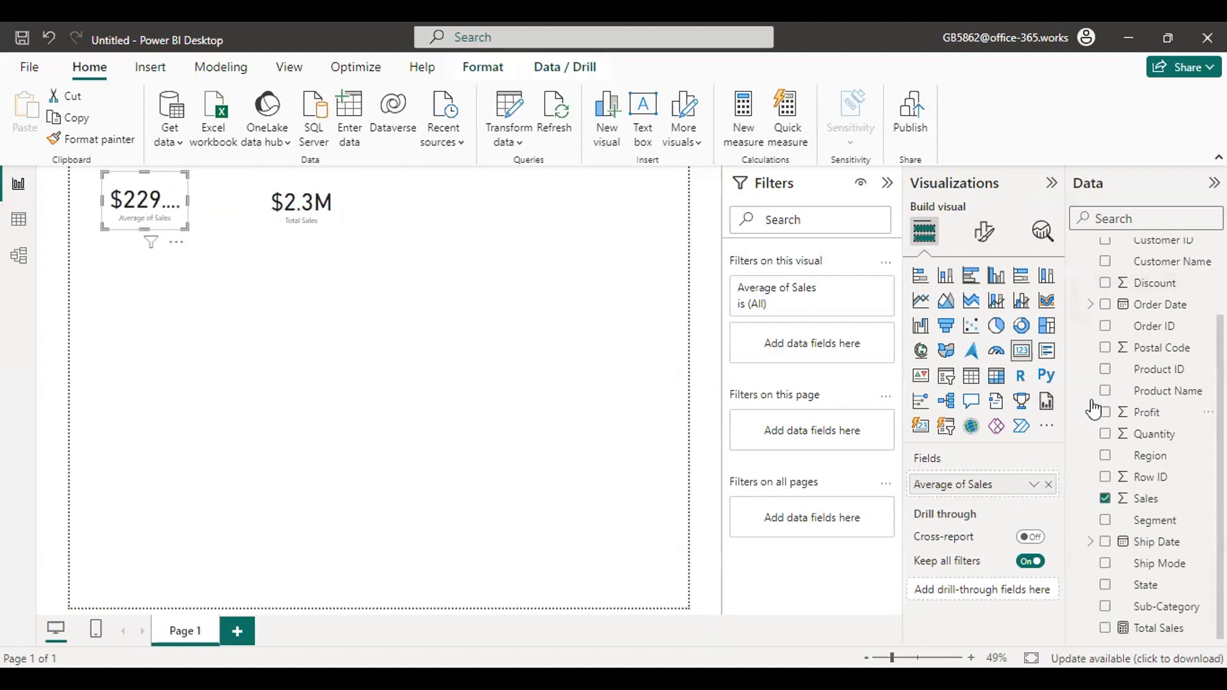
left_click(1033, 484)
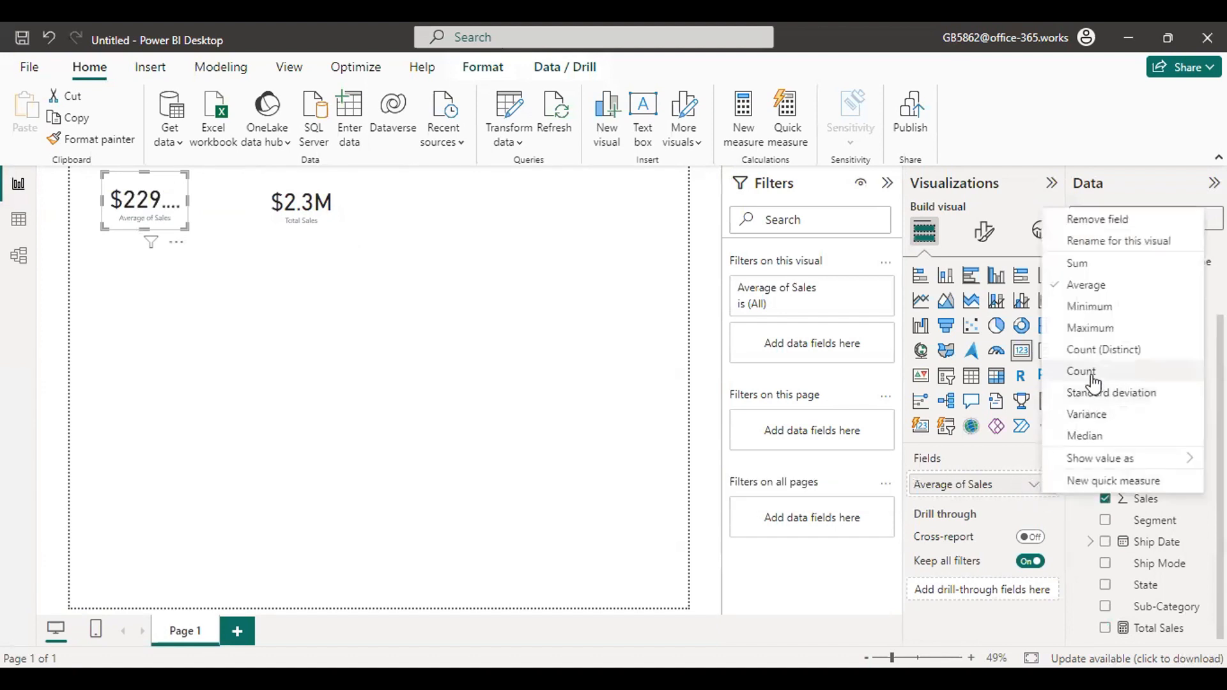
left_click(1085, 373)
left_click(1033, 485)
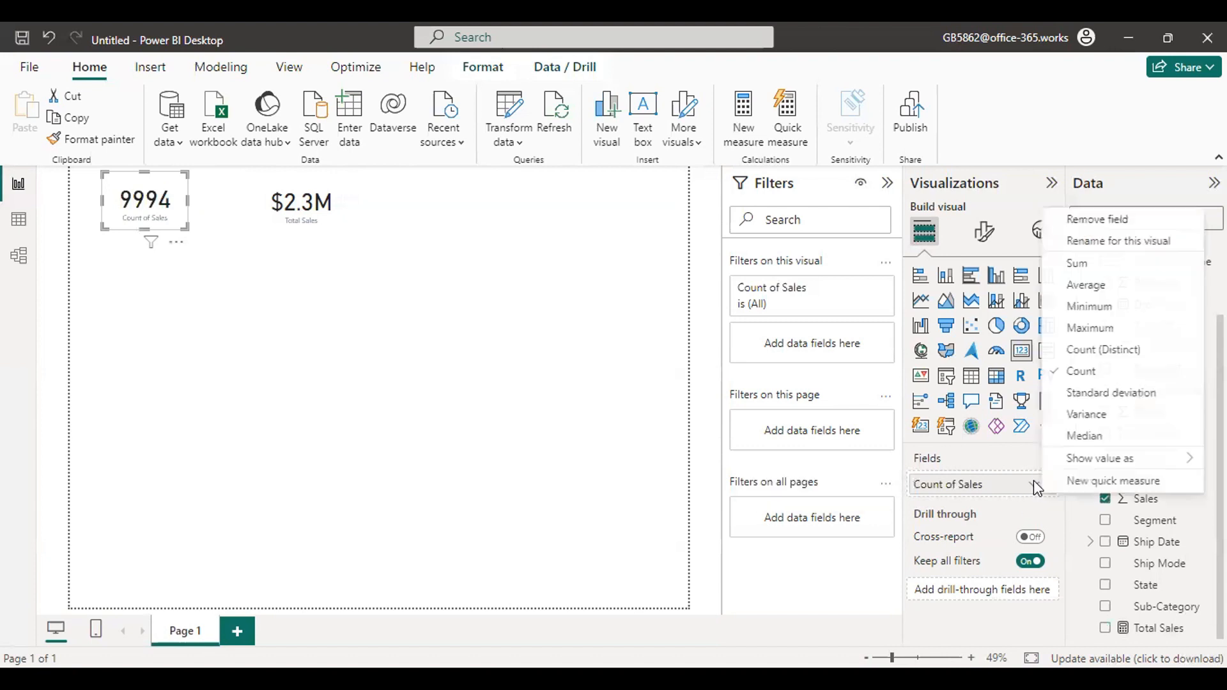
left_click(1083, 432)
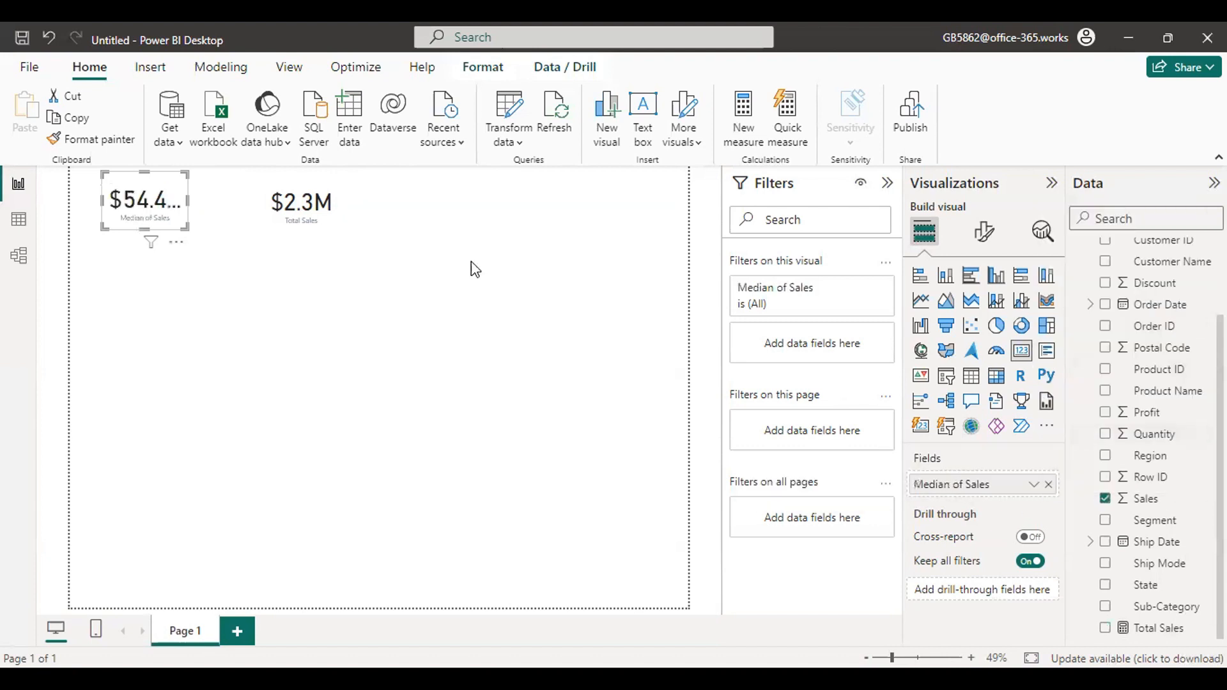
Compare the field options offered for the Total Sales measure card with those of the Median of Sales card.
left_click(304, 178)
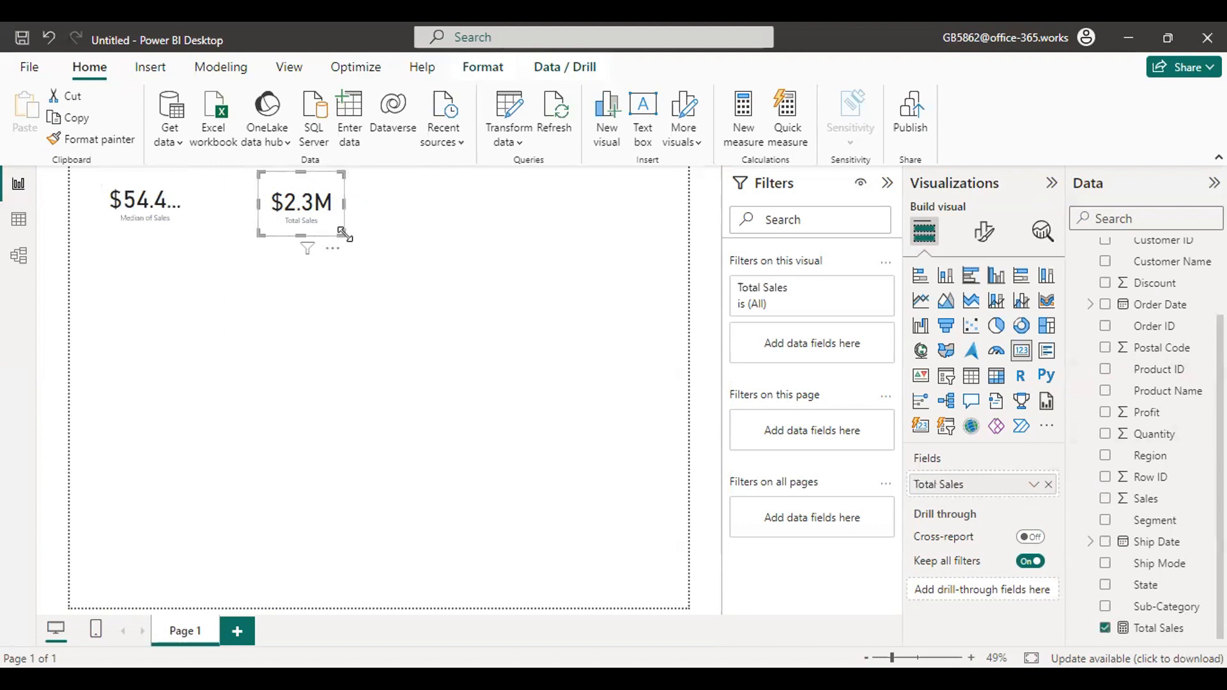
left_click_drag(345, 237, 359, 237)
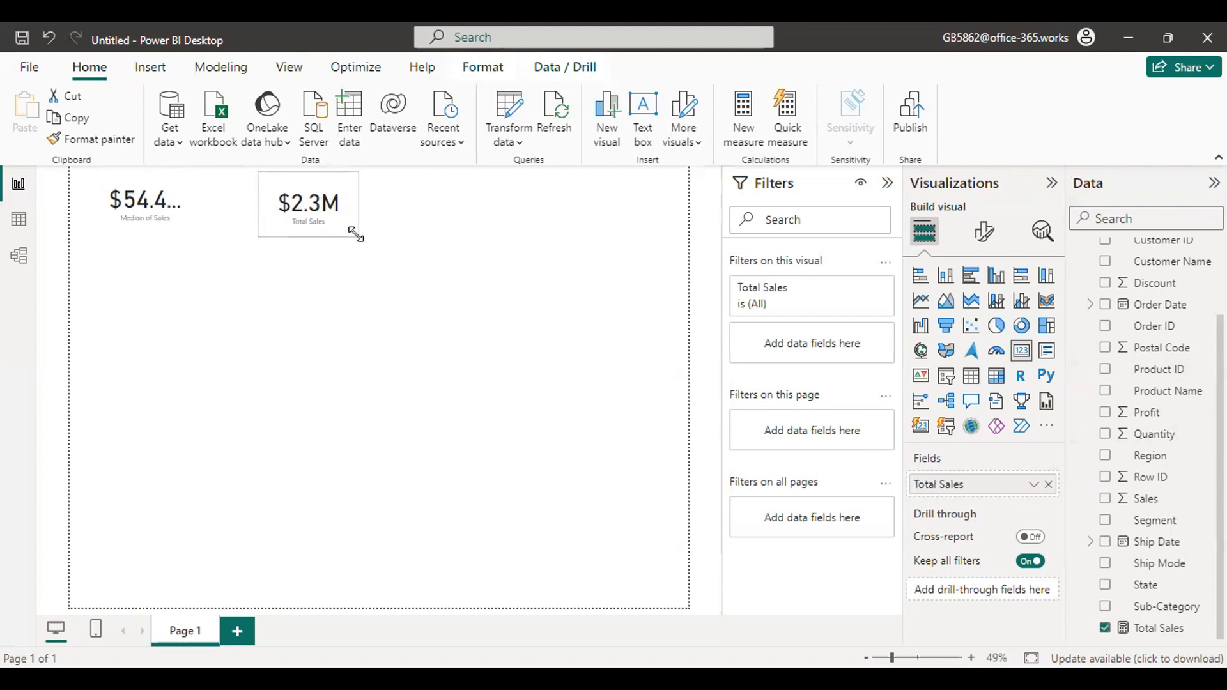
left_click(1035, 484)
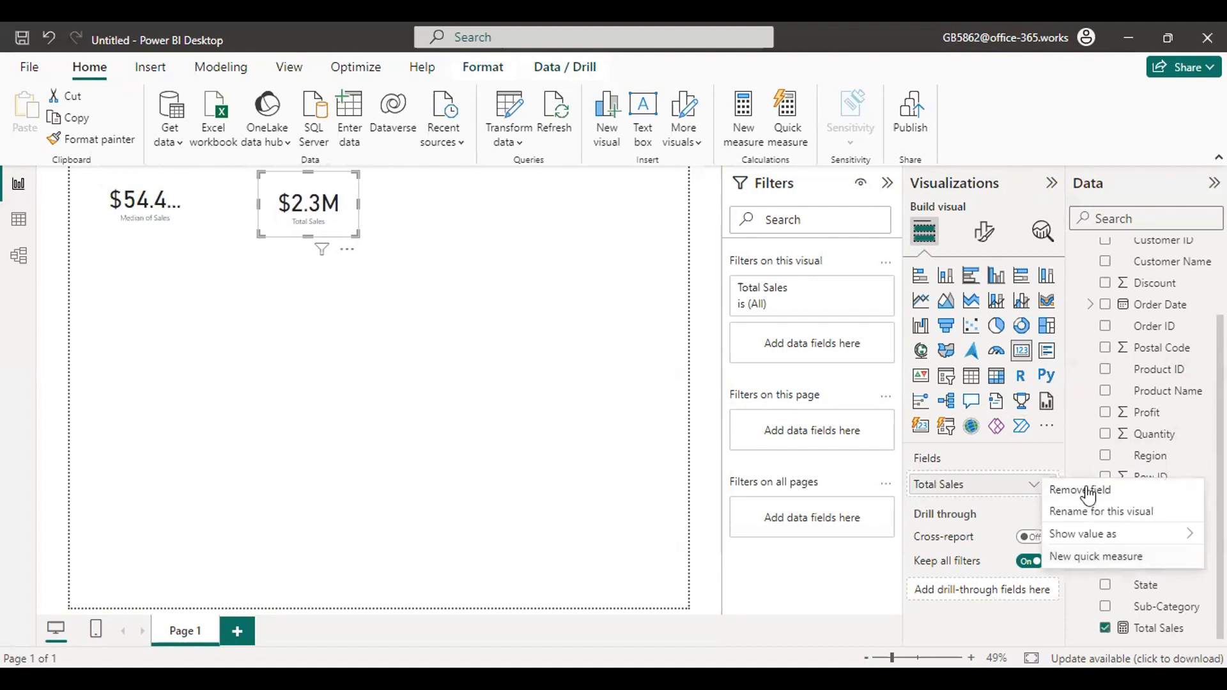
mouse_move(1086, 534)
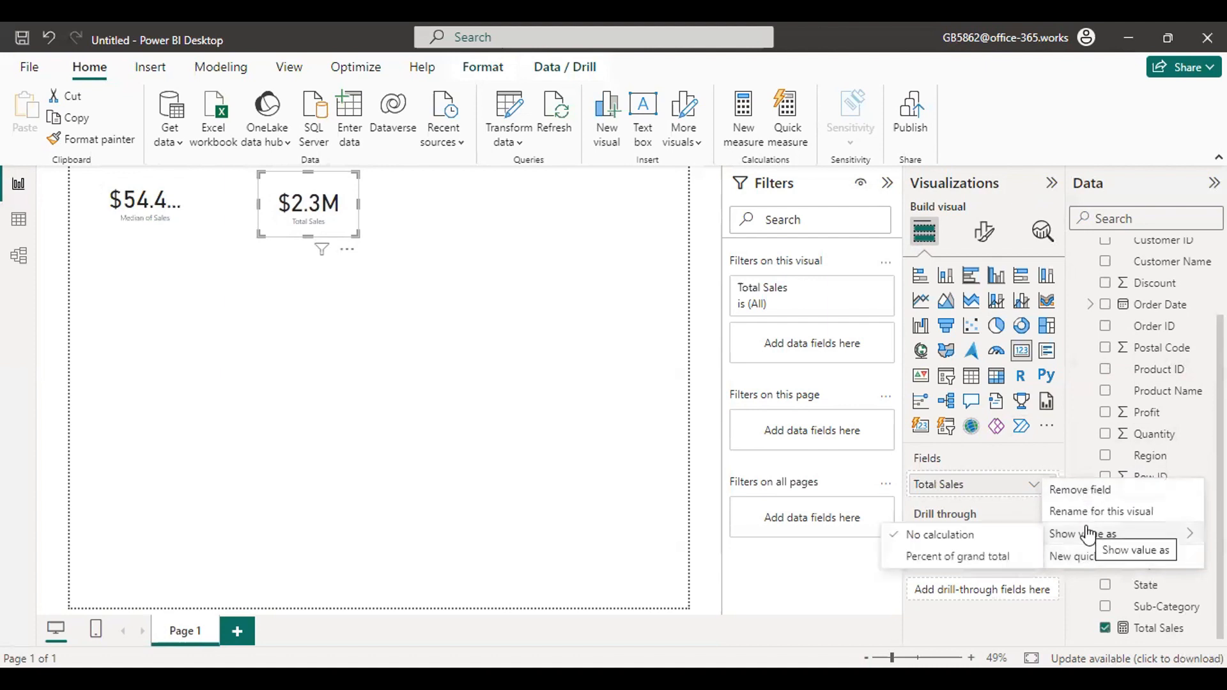
left_click(137, 195)
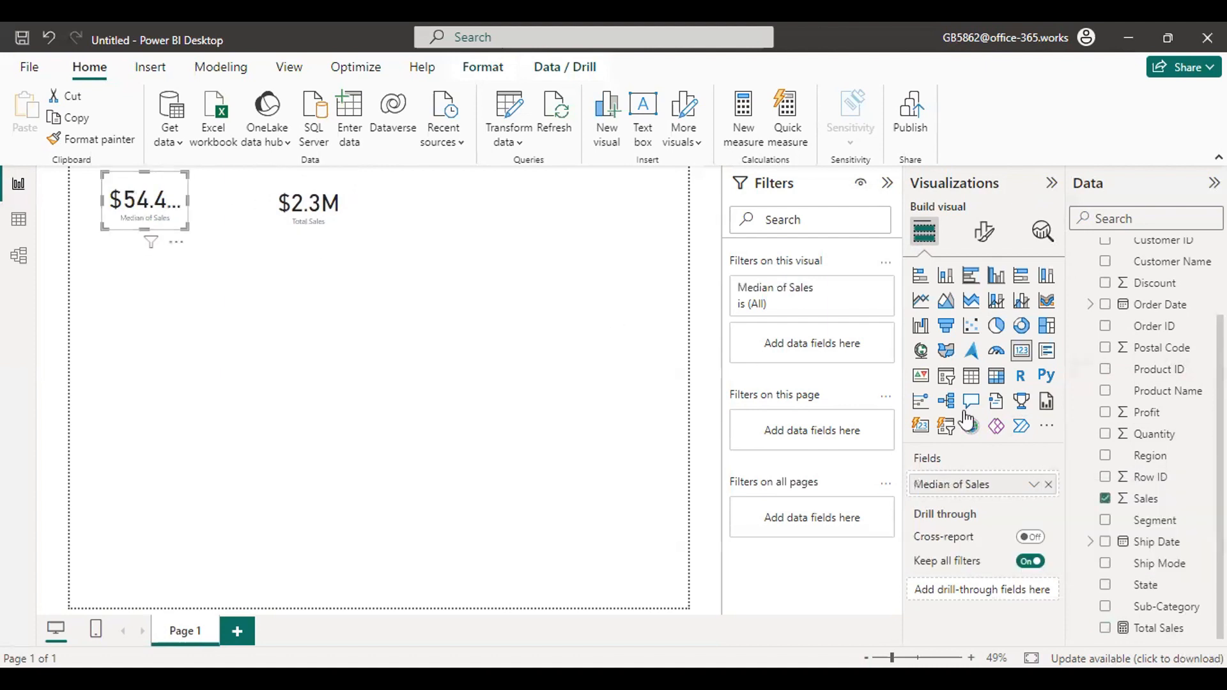
left_click(1035, 484)
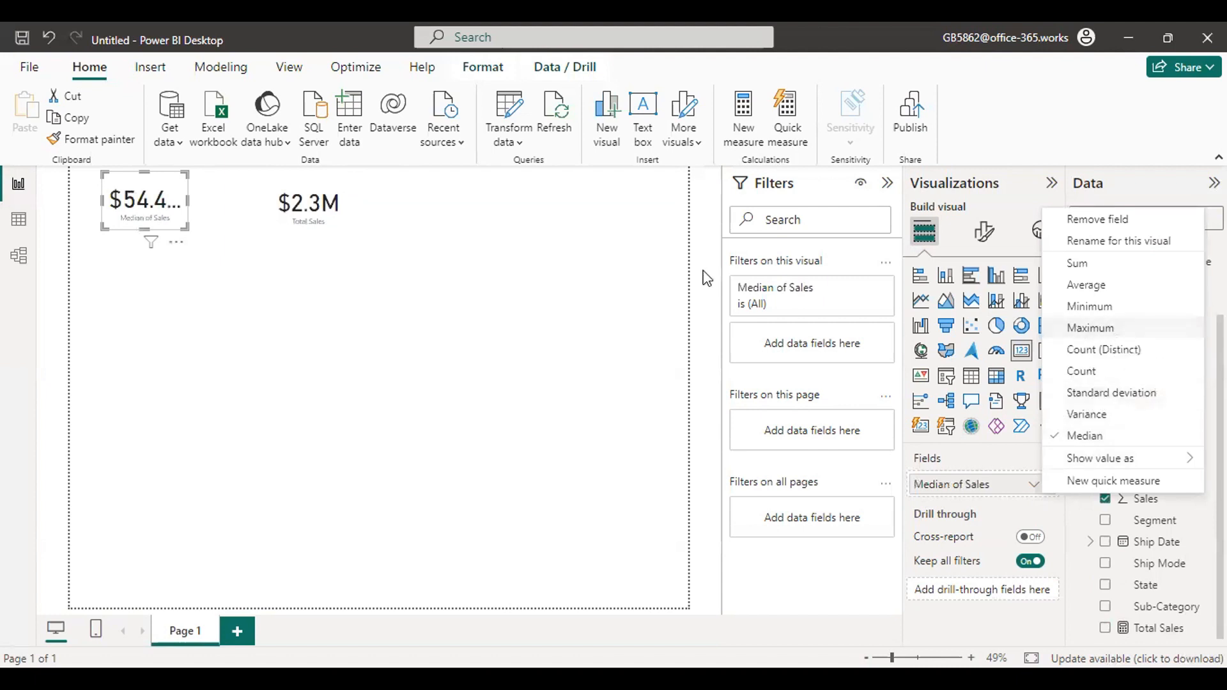
Move the Total Sales card closer to the Median of Sales card.
left_click(326, 195)
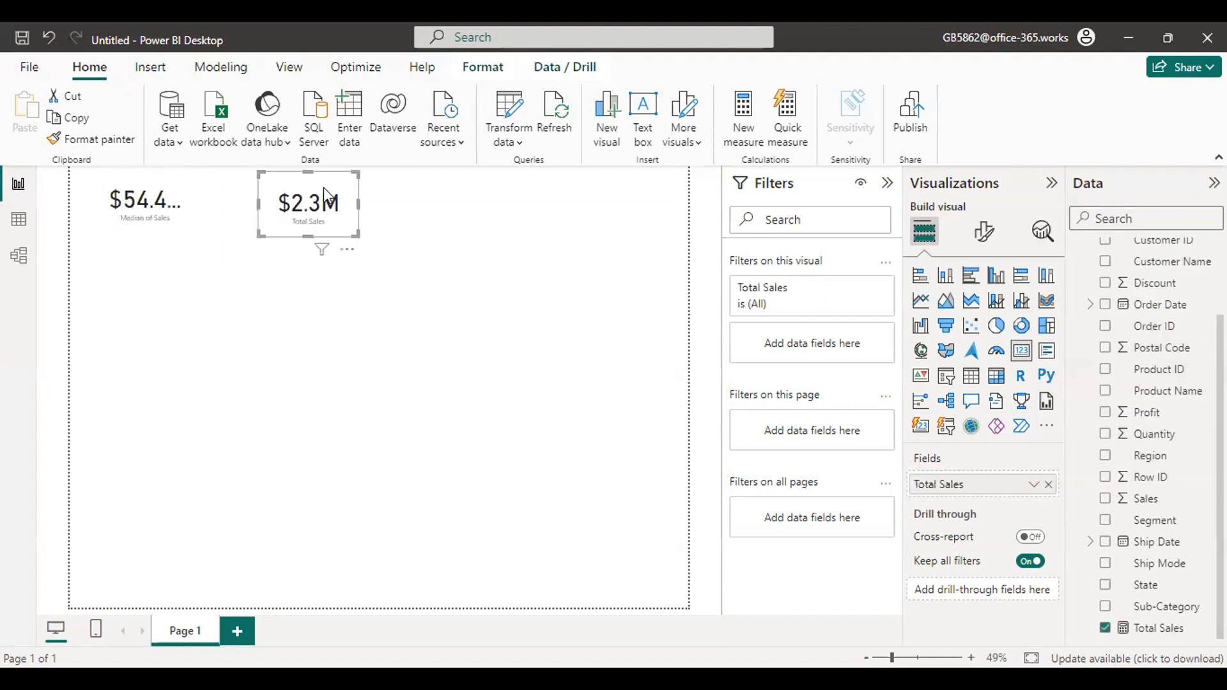
left_click_drag(326, 195, 285, 195)
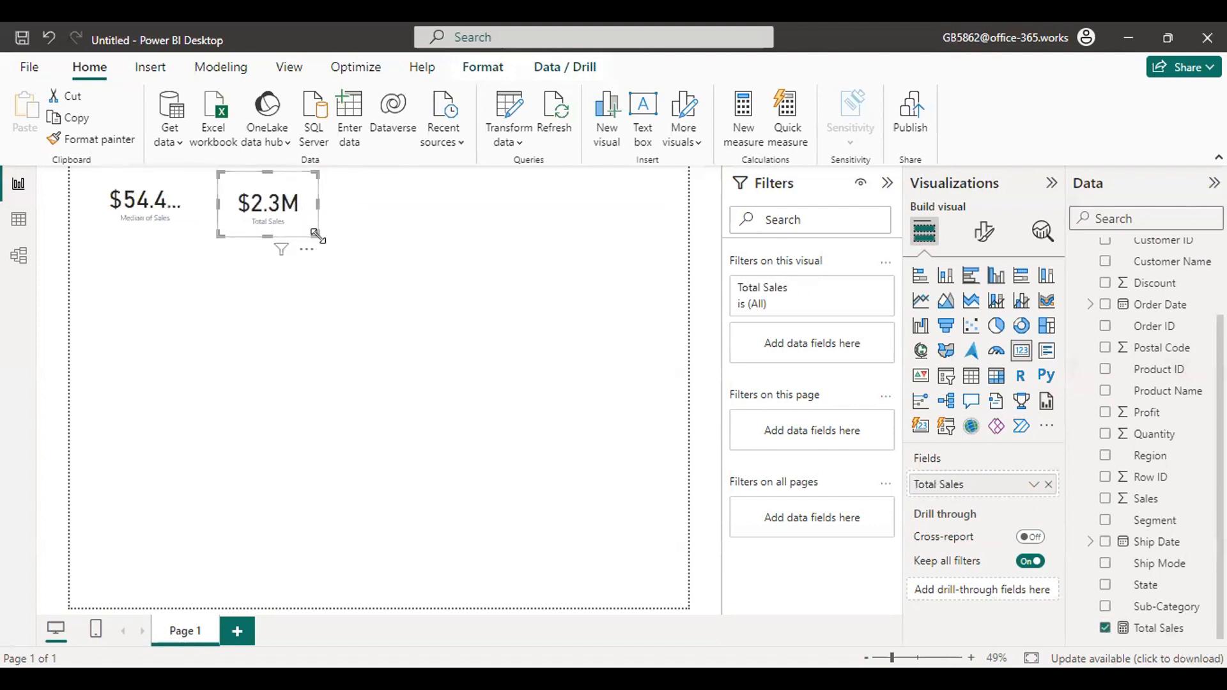
left_click_drag(316, 235, 305, 230)
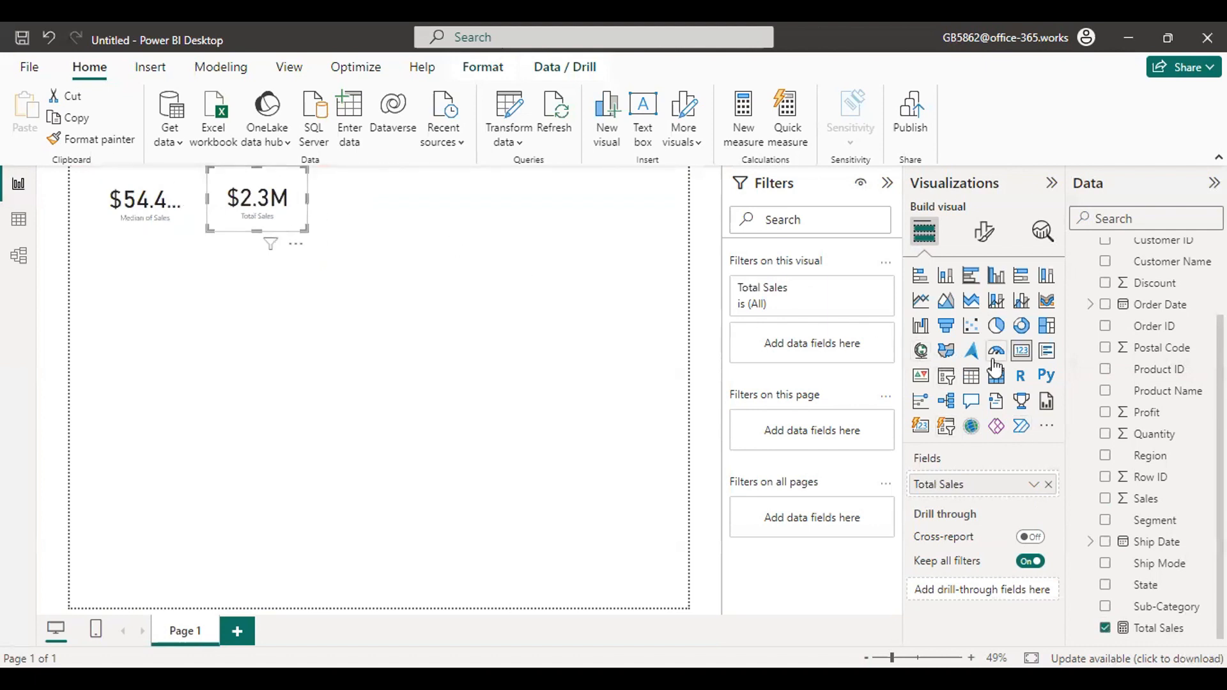
Set the aggregation of the Median of Sales card to Sum.
left_click(132, 195)
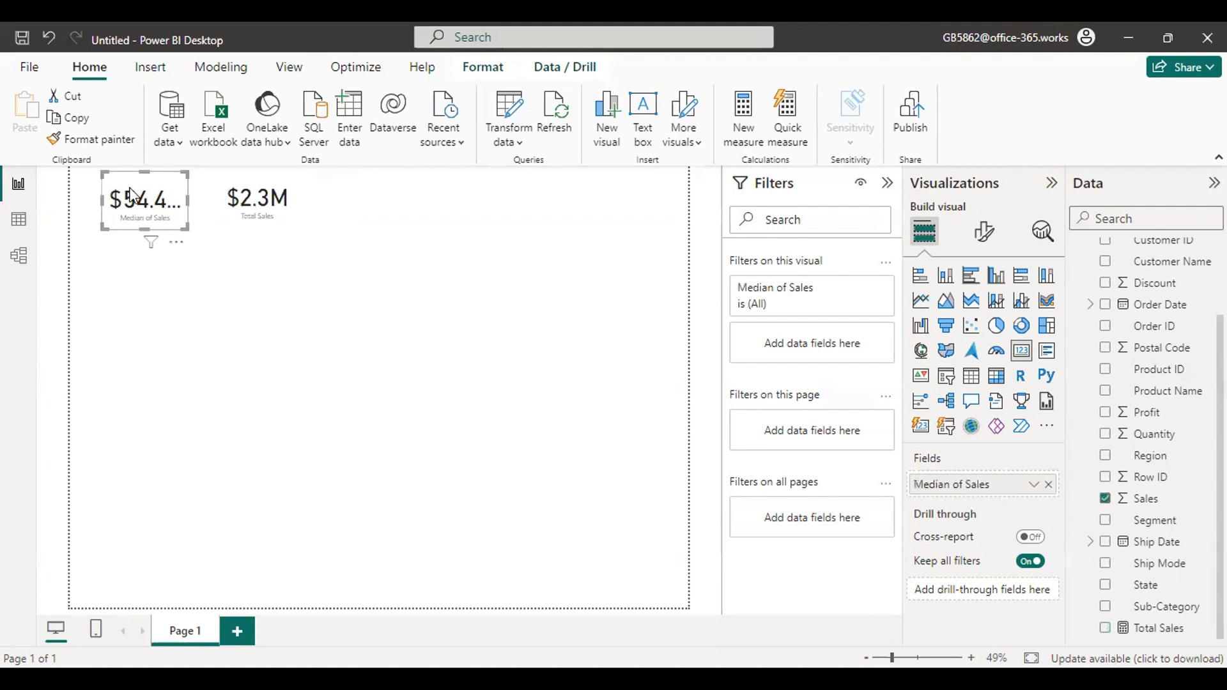
left_click(1033, 486)
left_click(1085, 263)
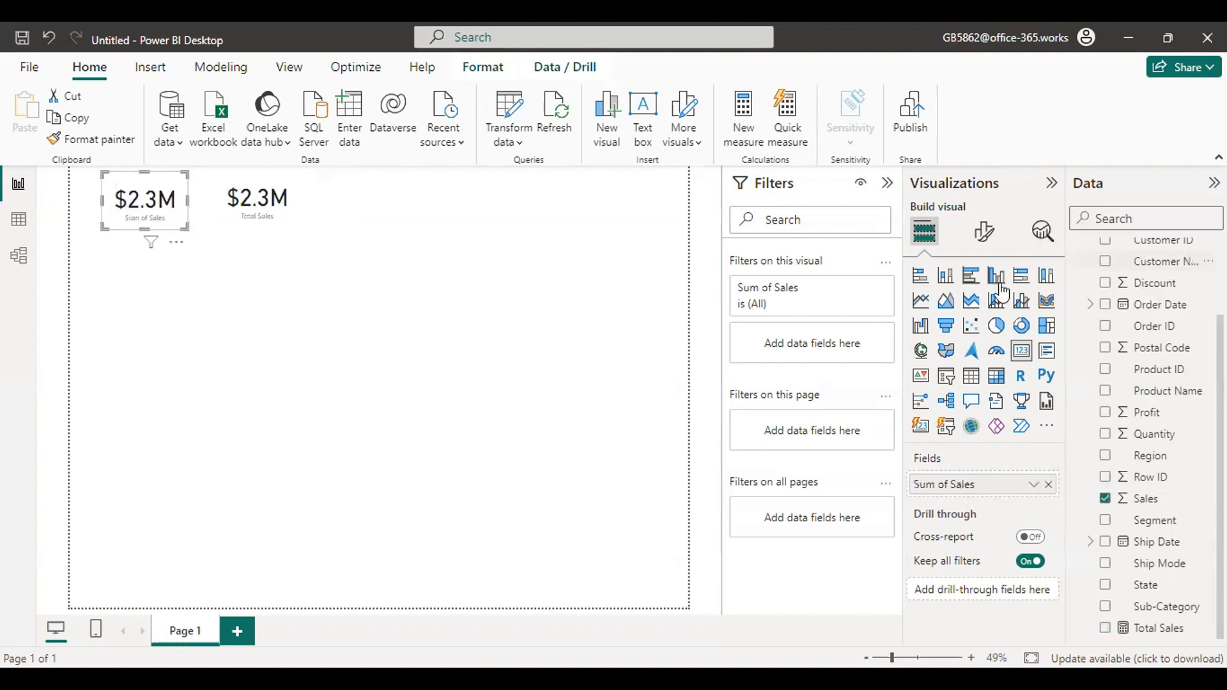
Move the Total Sales card away from the Sum of Sales card and remove the Sum of Sales card from the page.
left_click_drag(279, 195, 436, 197)
left_click(172, 200)
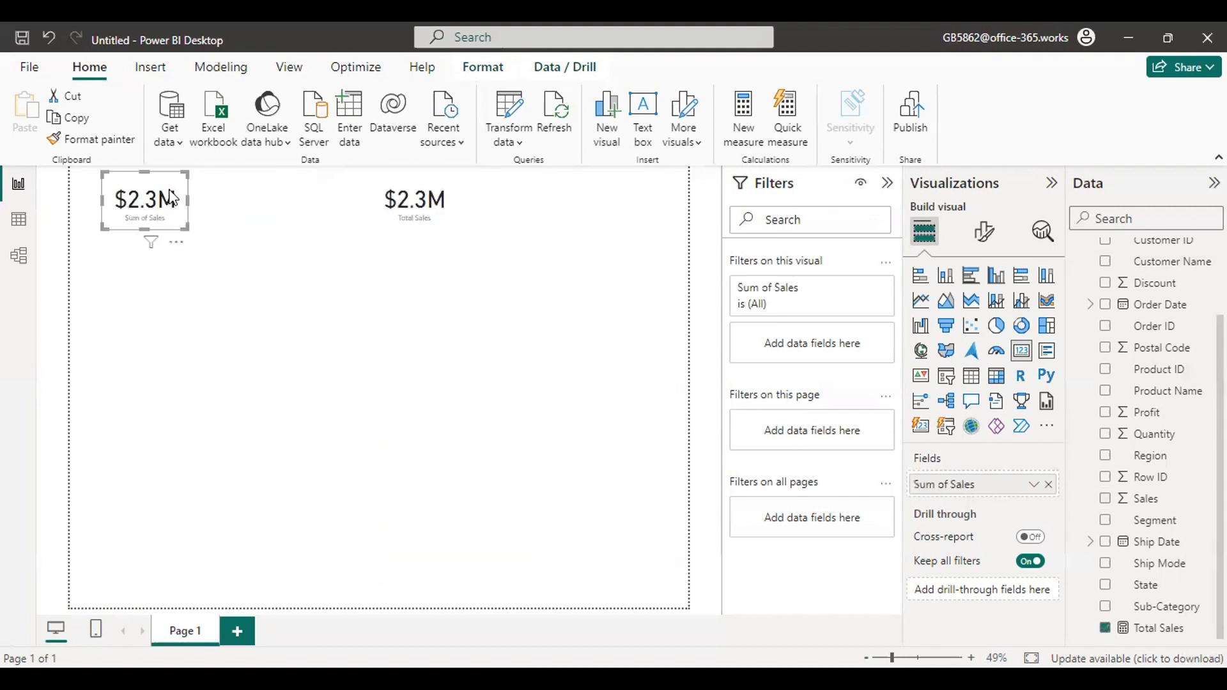
left_click(177, 242)
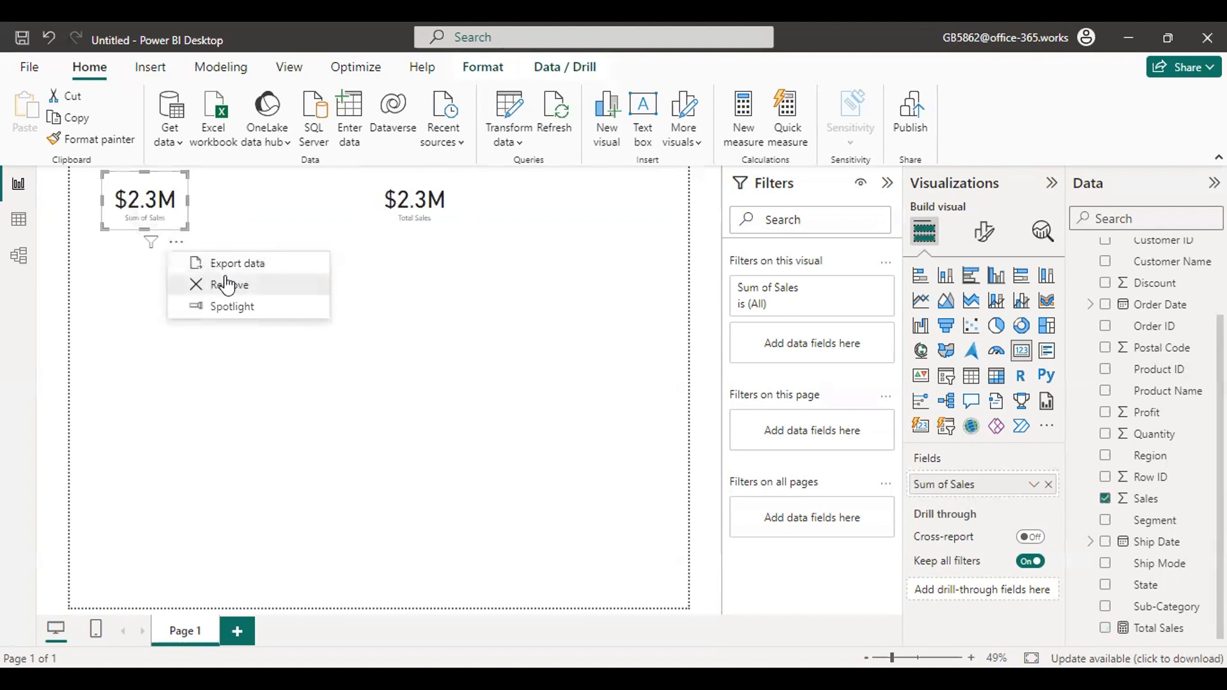
left_click(224, 285)
Move the Total Sales card near the upper-left corner of the page and make it slightly smaller.
left_click(421, 217)
left_click_drag(422, 192, 140, 194)
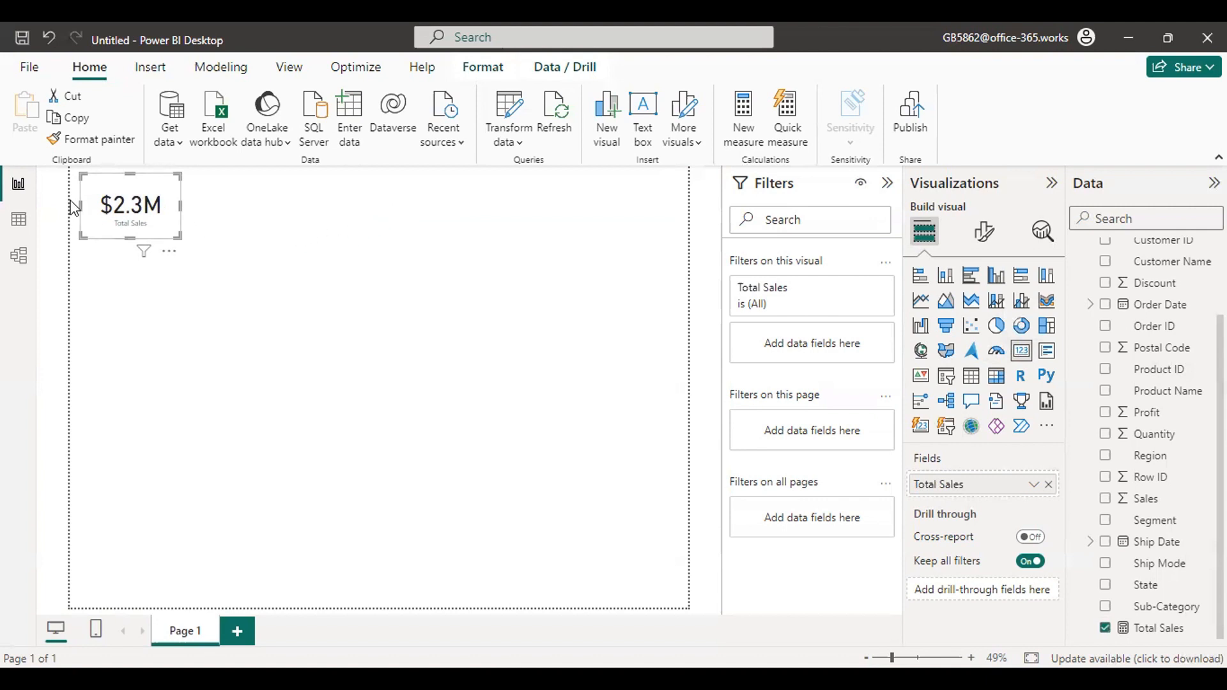
mouse_move(104, 210)
left_mouse_down()
mouse_move(167, 211)
mouse_move(151, 224)
mouse_move(189, 273)
mouse_move(145, 191)
left_mouse_up()
key("Escape")
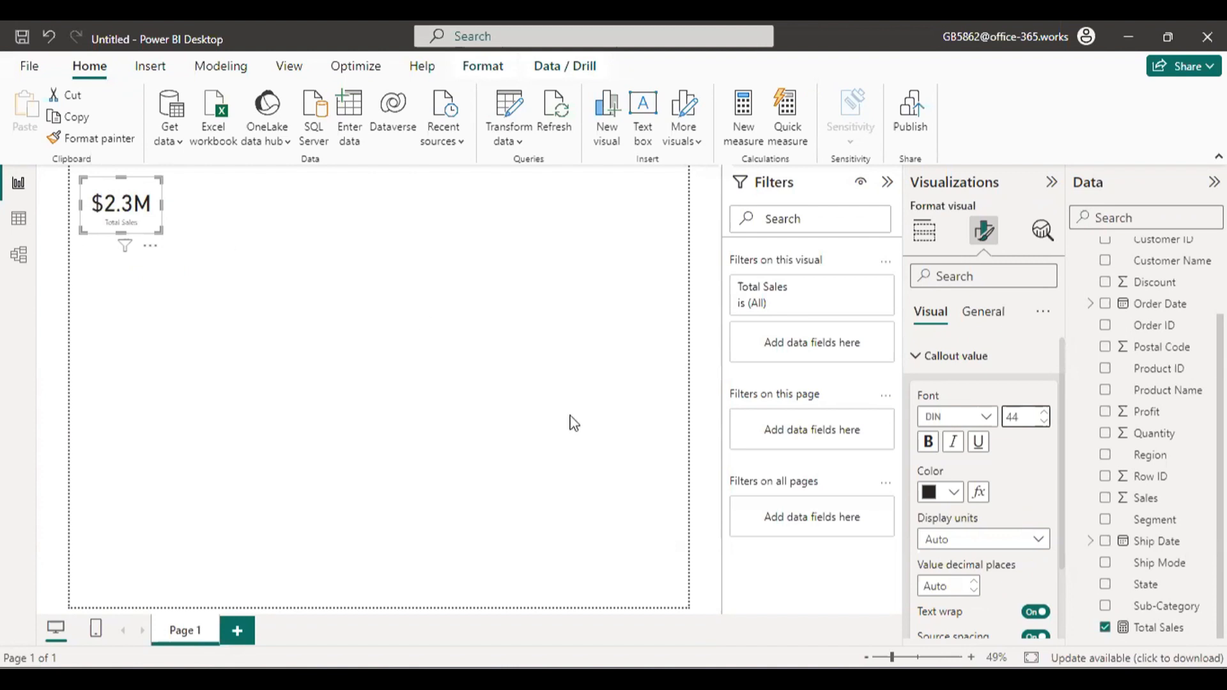
Check the reference dashboard image in Photos, and back in Power BI Desktop shrink the Total Sales card slightly.
mouse_move(850, 679)
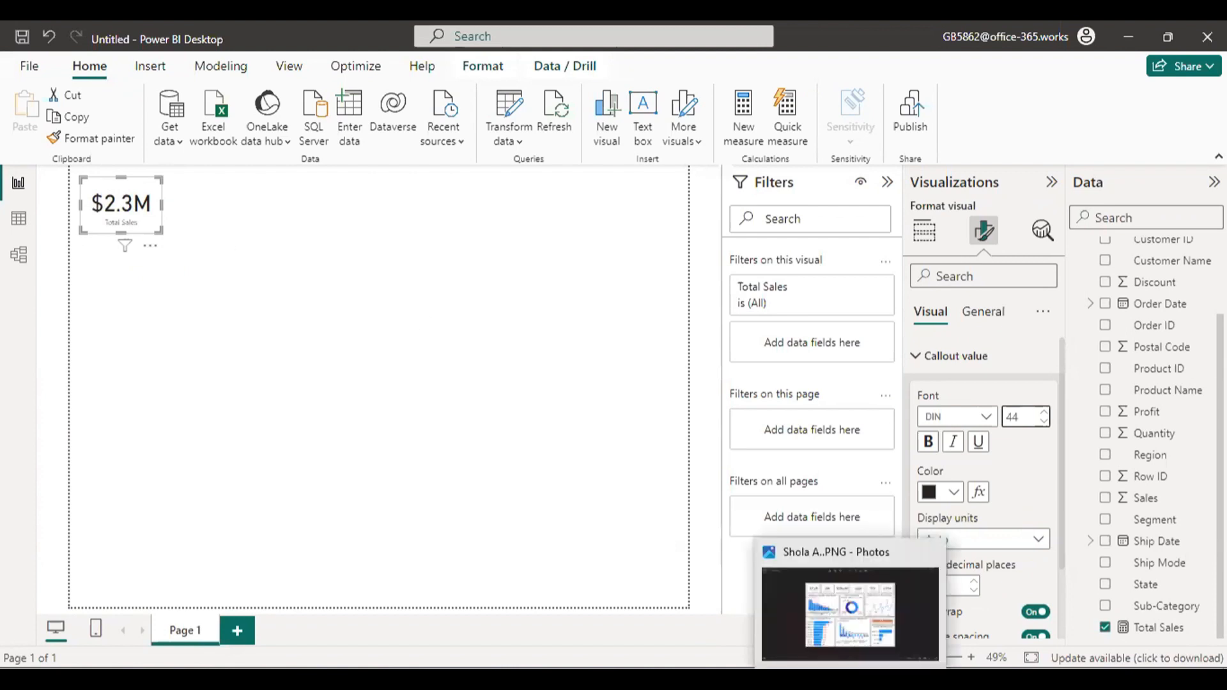
left_click(879, 608)
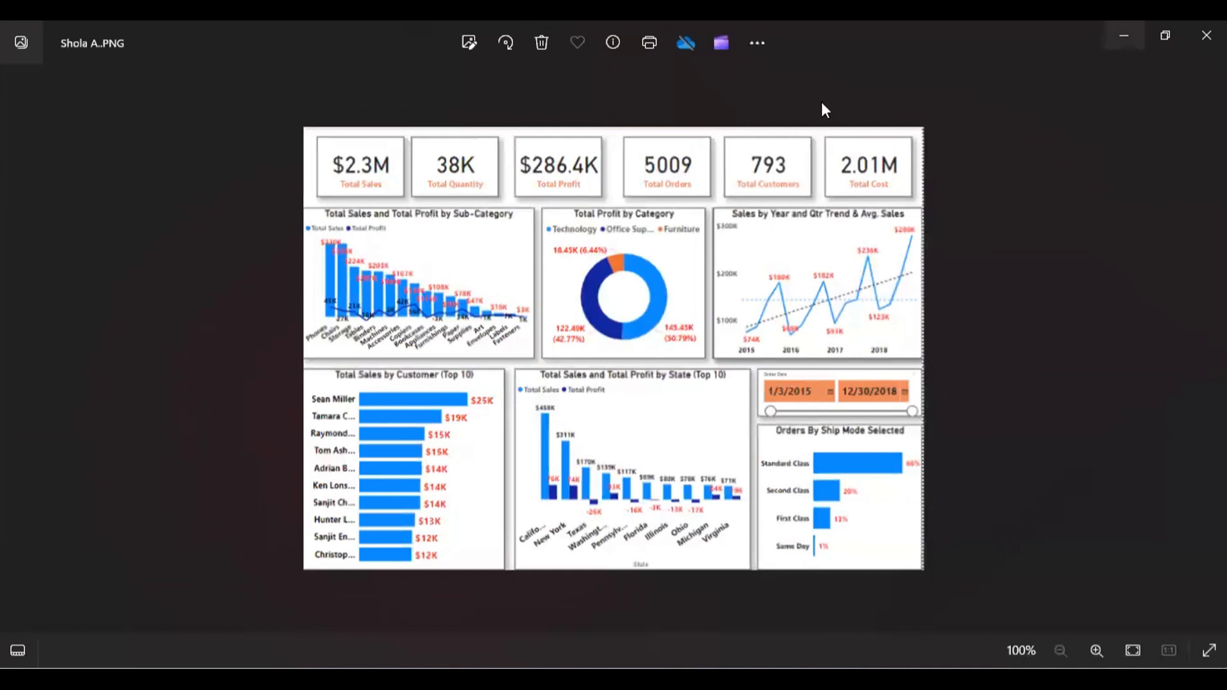
left_click(1124, 36)
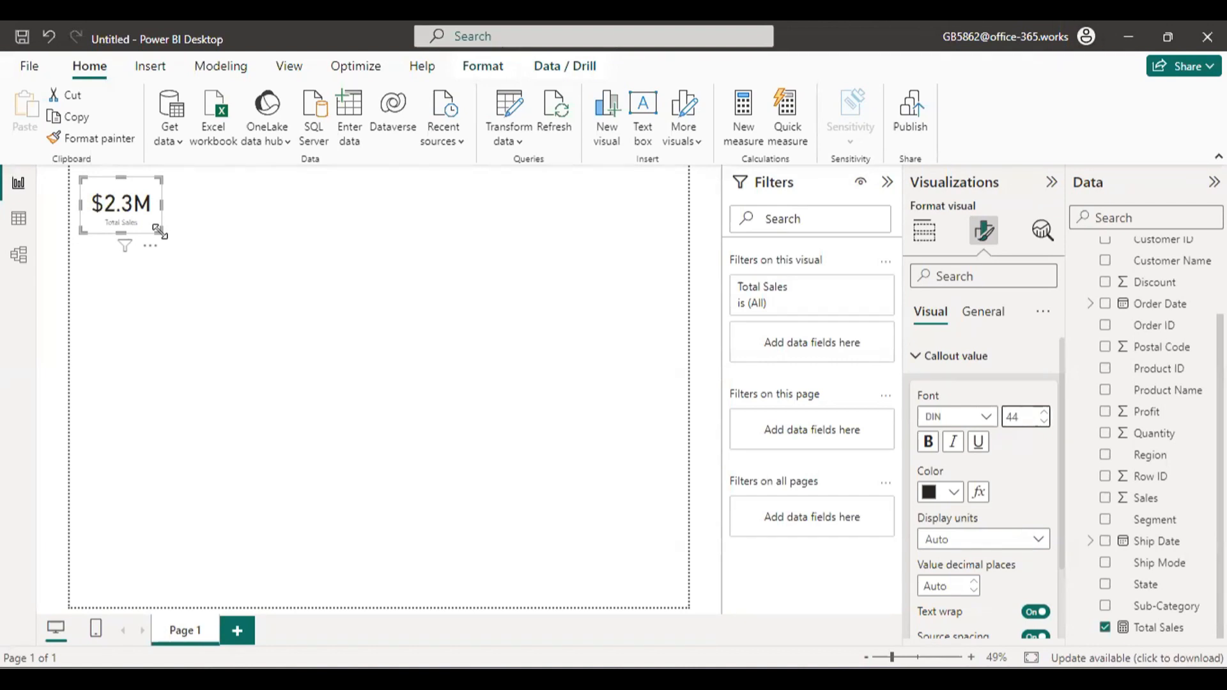
left_click_drag(158, 231, 153, 234)
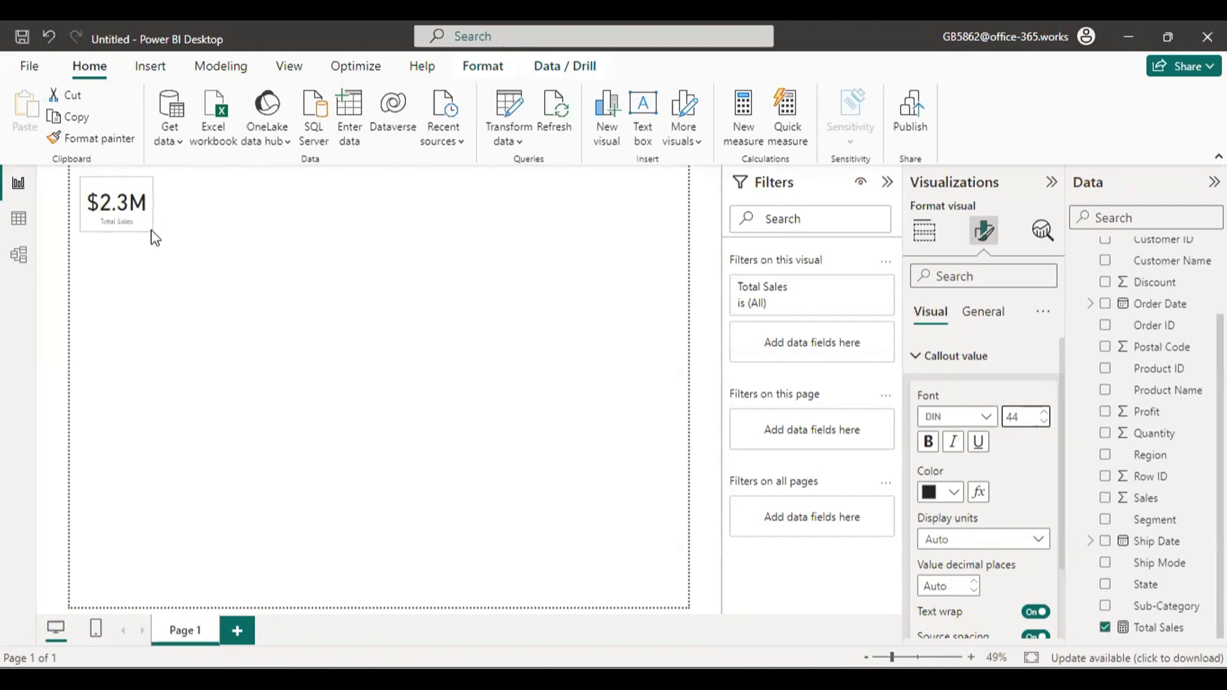
left_click(191, 227)
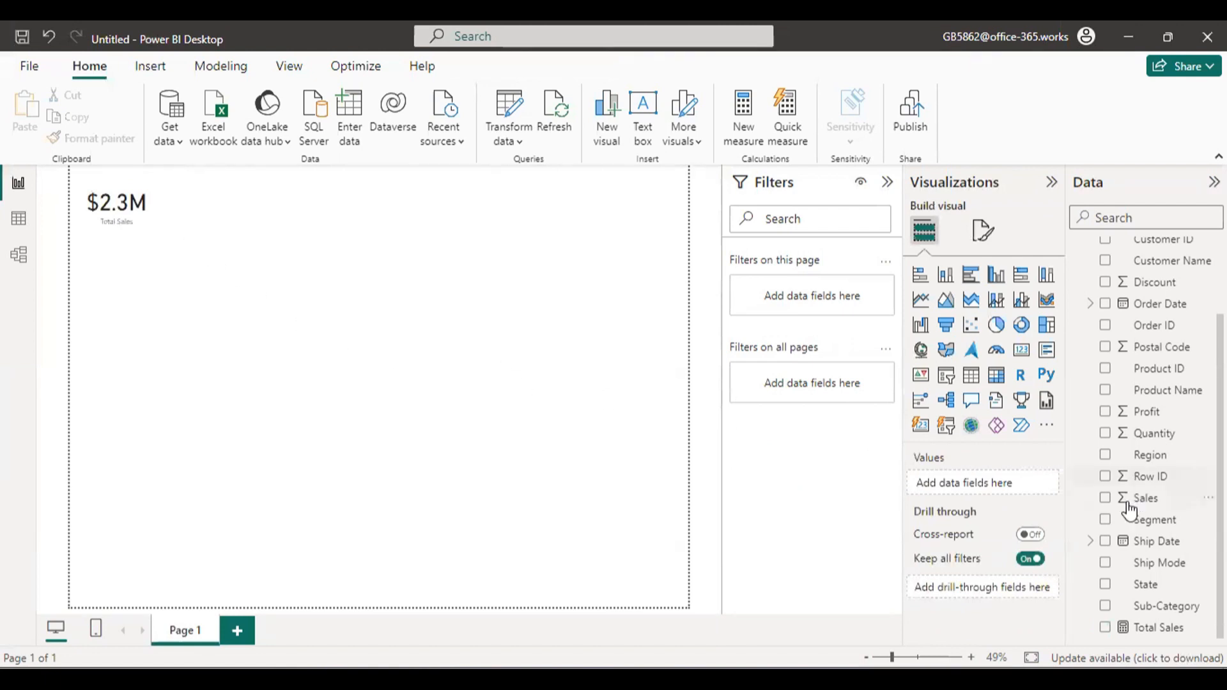
left_click(1106, 434)
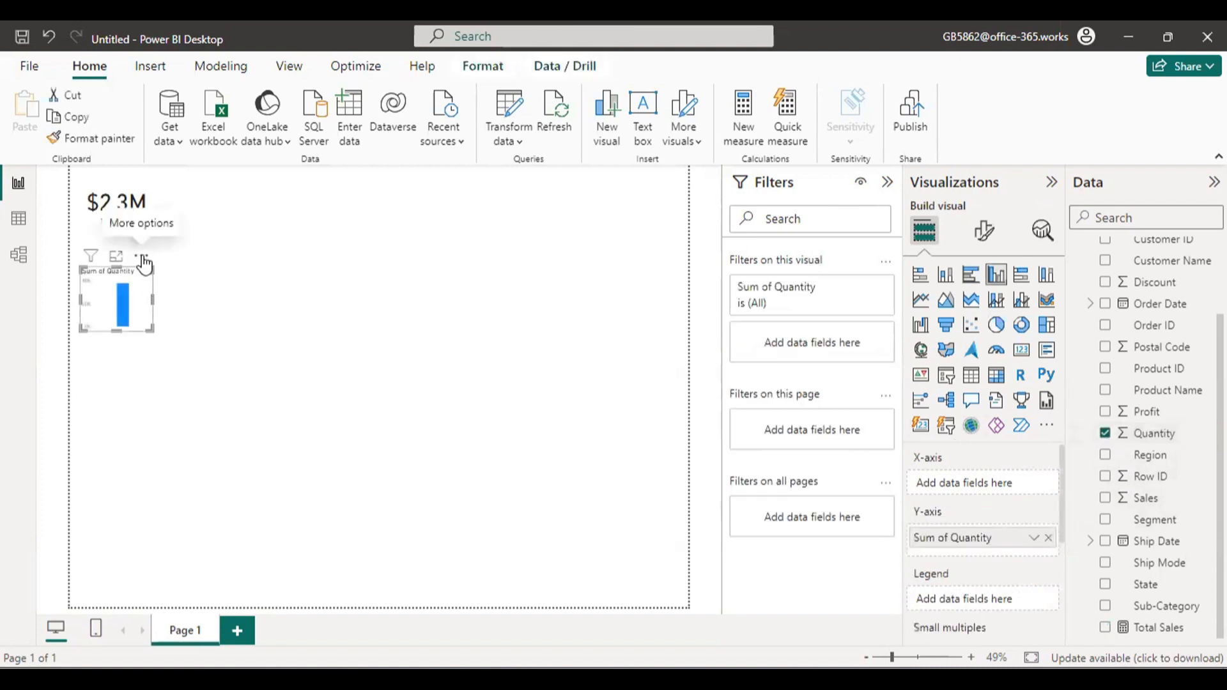
left_click_drag(150, 263, 255, 279)
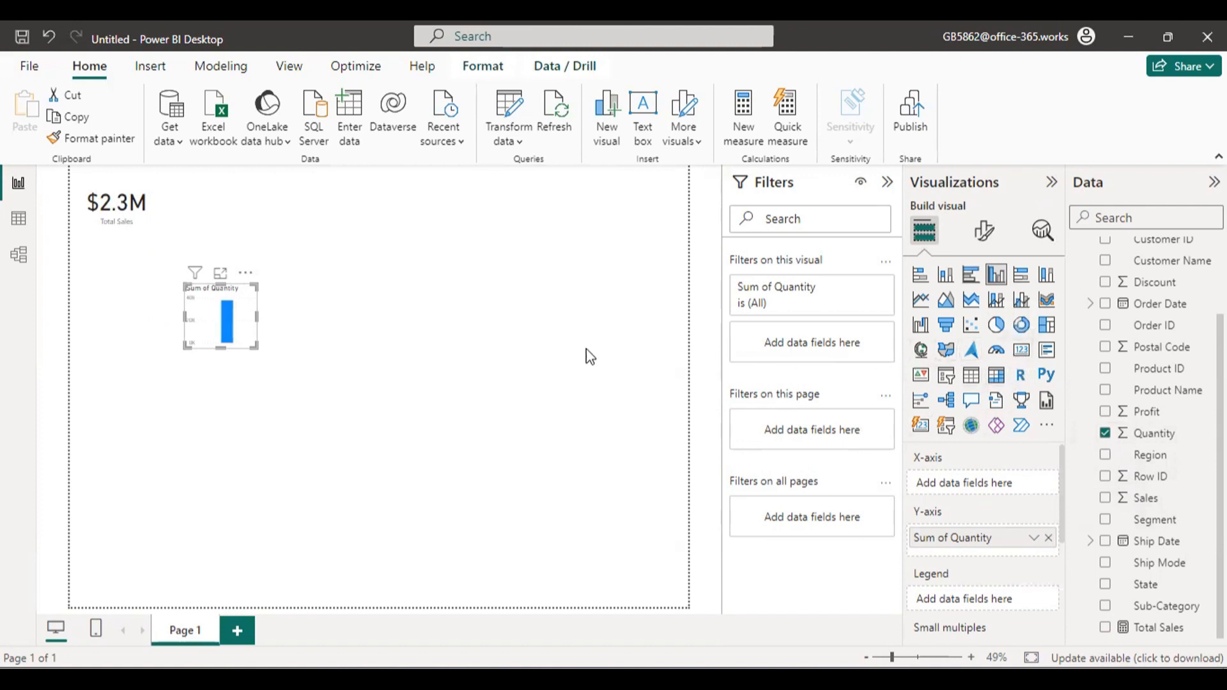
left_click(245, 273)
left_click(275, 339)
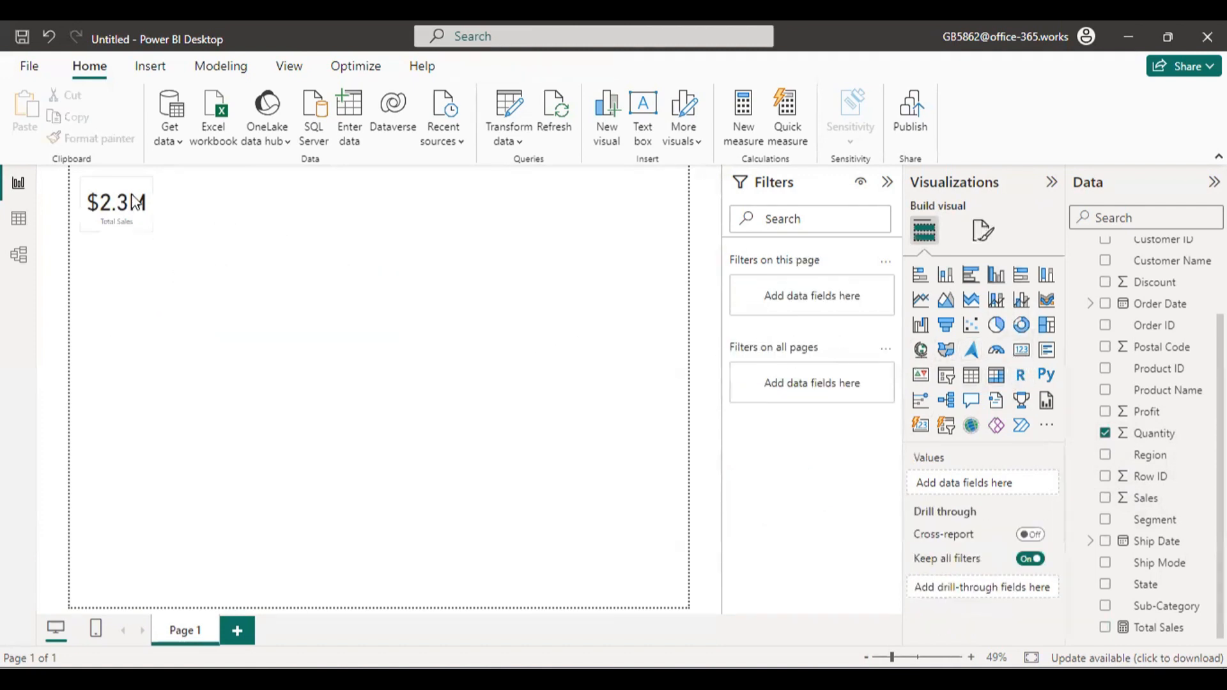
Place the Total Sales card flush in the upper-left corner of the page.
left_click(131, 195)
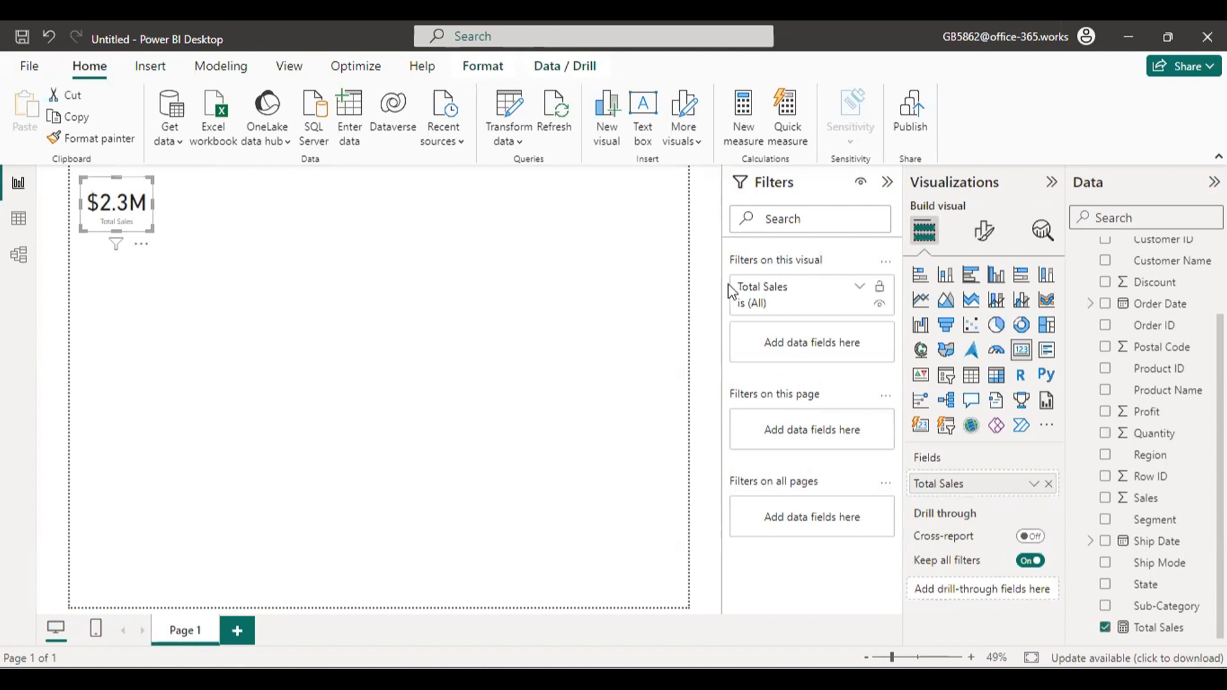
mouse_move(121, 192)
left_mouse_down()
mouse_move(128, 236)
mouse_move(109, 337)
mouse_move(127, 174)
mouse_move(113, 174)
left_mouse_up()
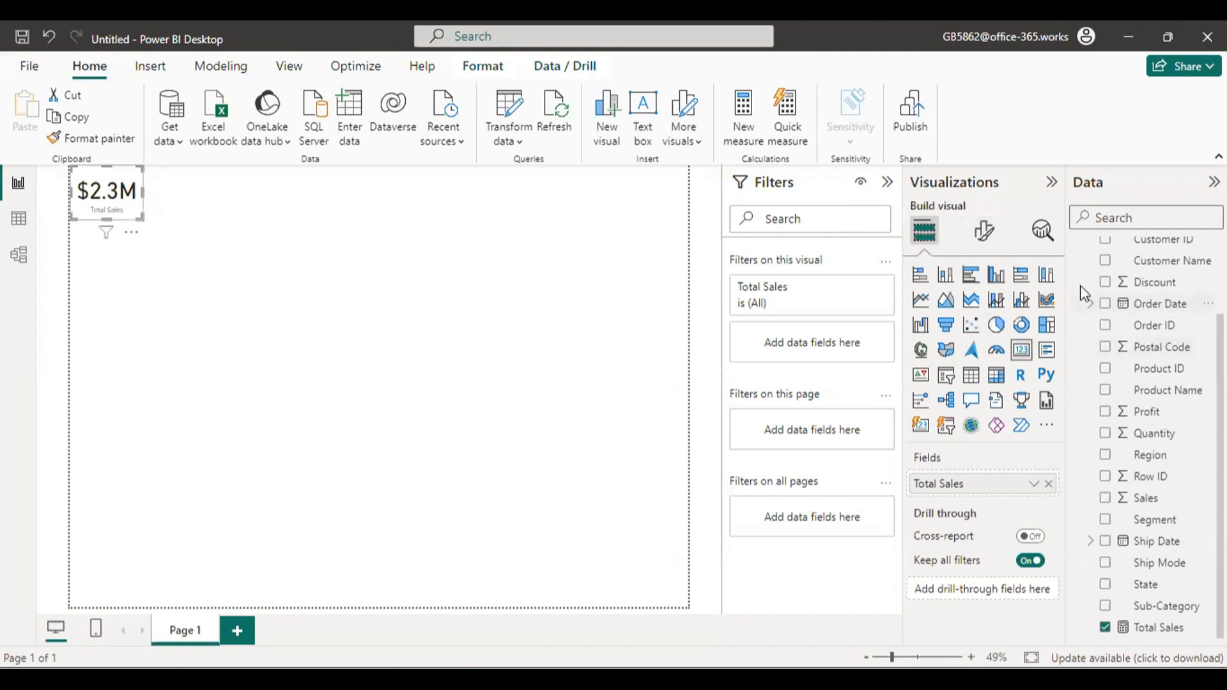
Enlarge the Total Sales card slightly and set its callout value to 1 decimal place.
left_click(991, 239)
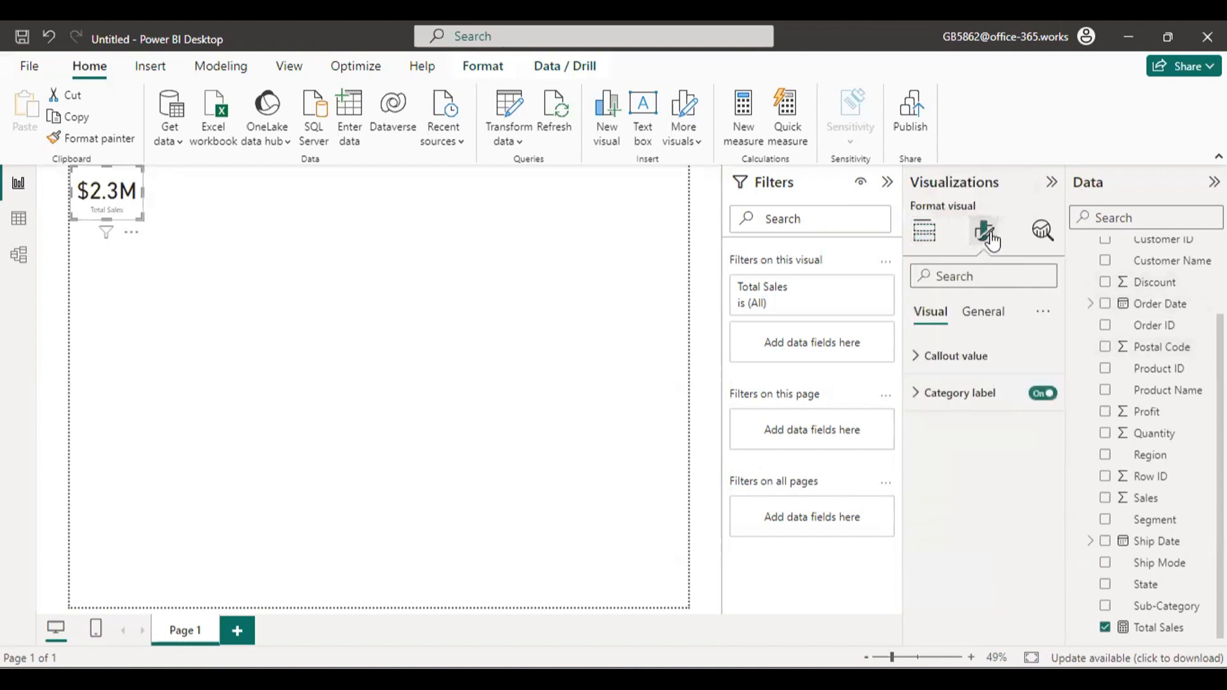
left_click(972, 358)
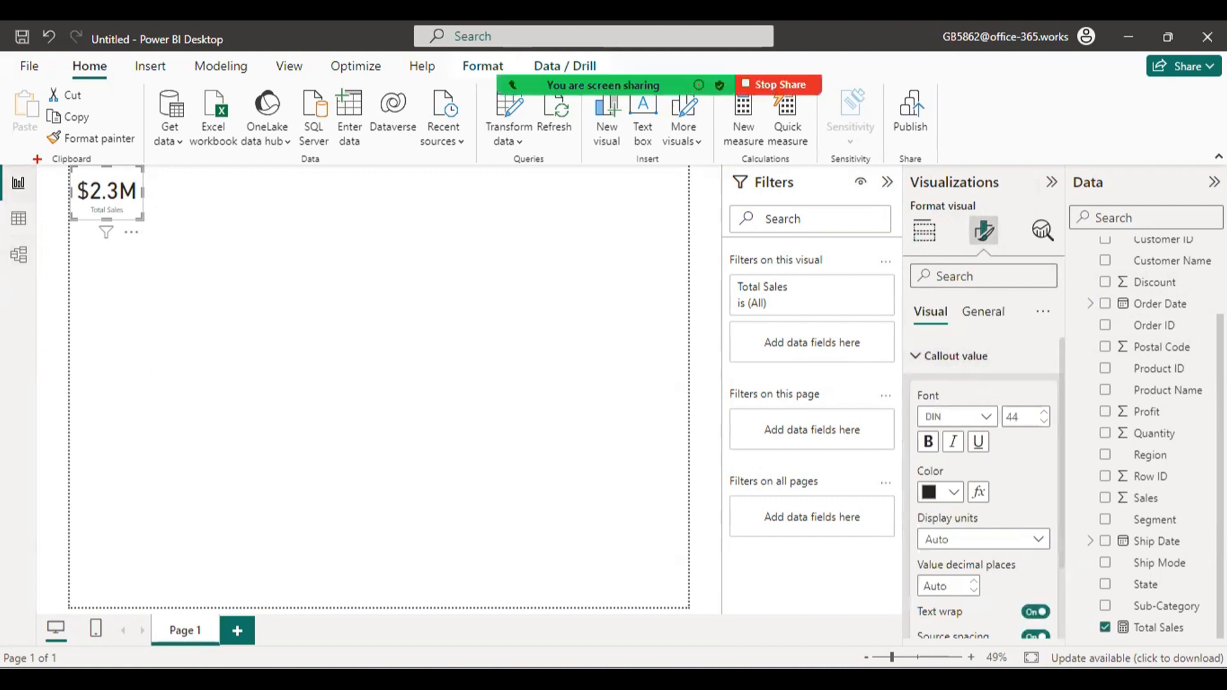
left_click_drag(77, 173, 121, 205)
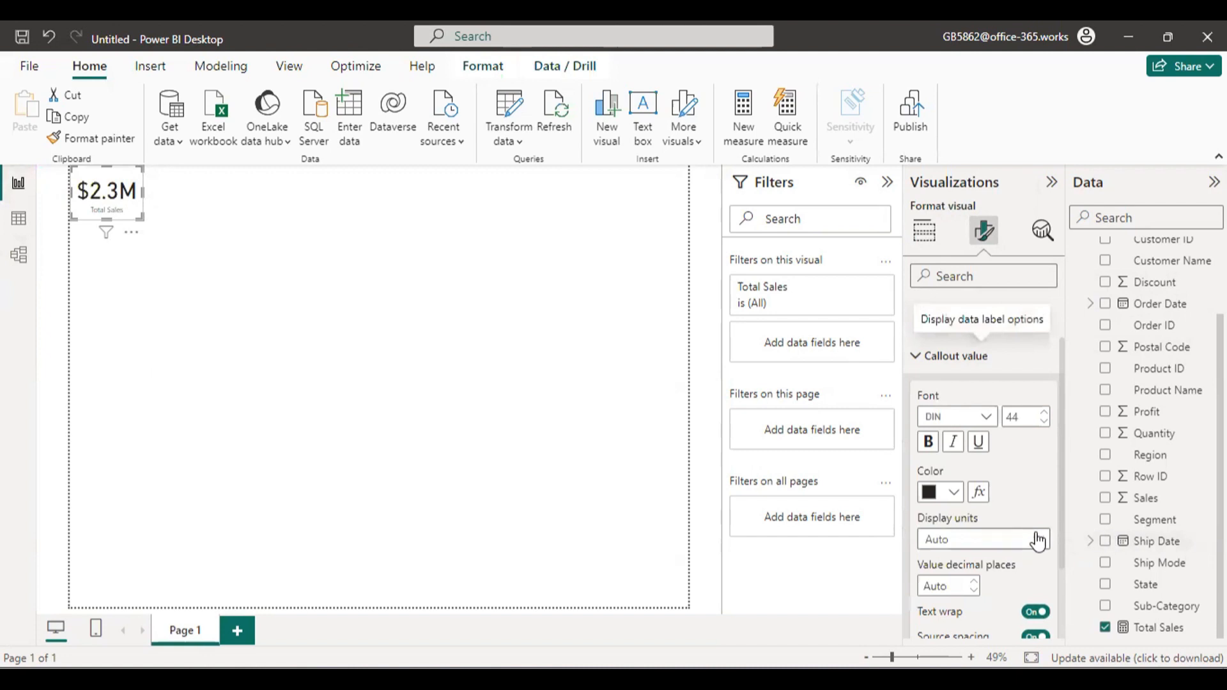
left_click(978, 583)
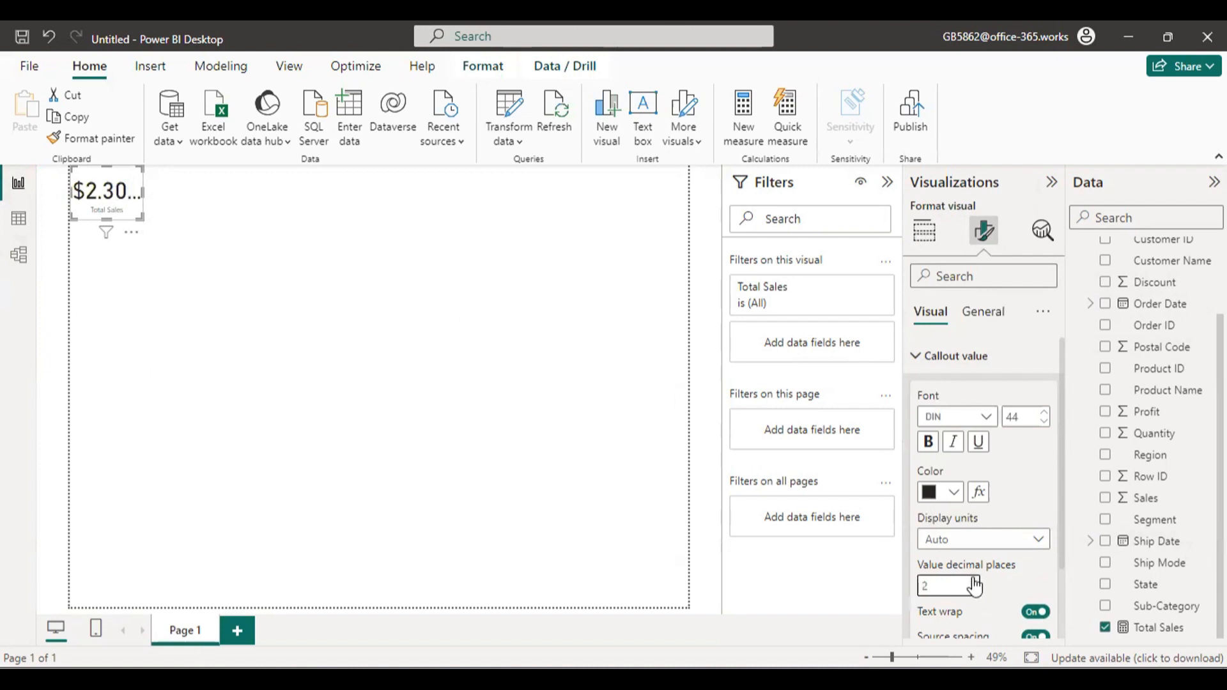
left_click_drag(142, 219, 155, 221)
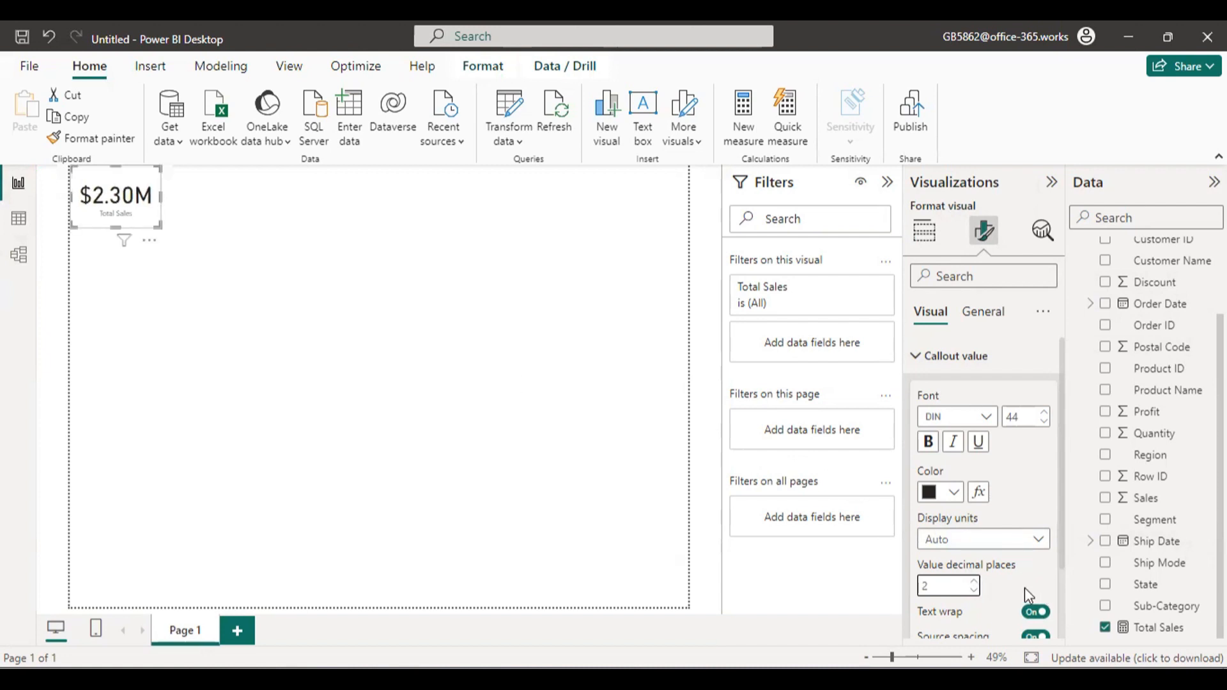
left_click(974, 590)
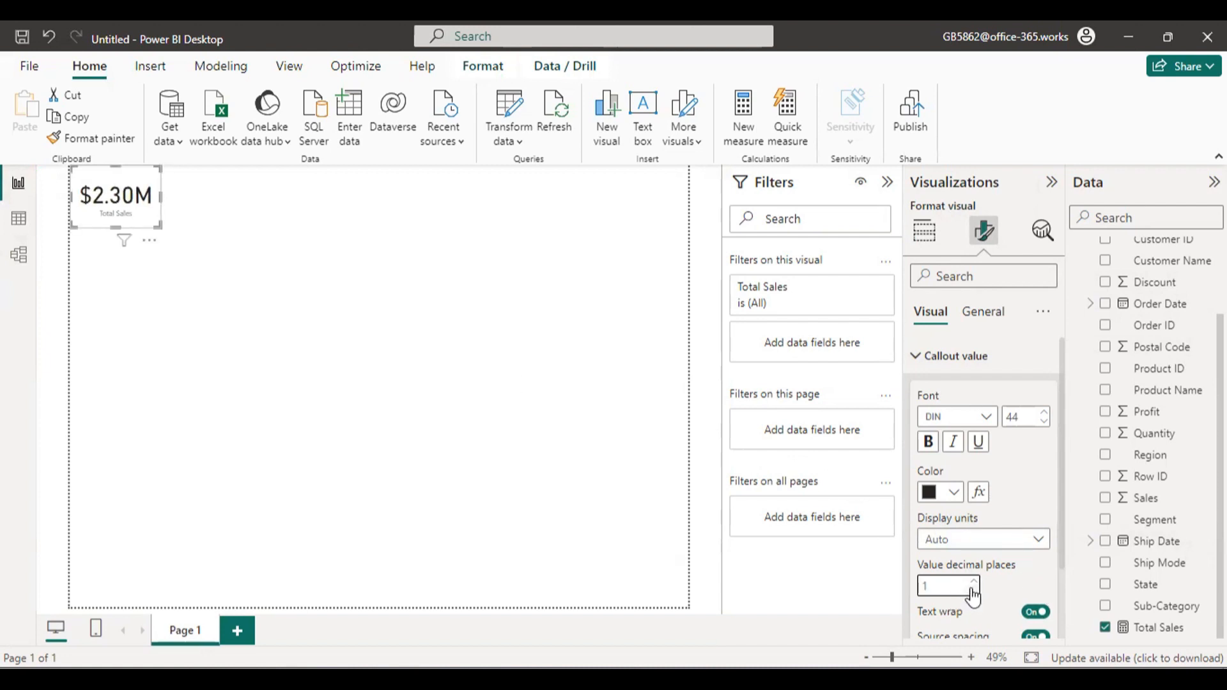
Set the Total Sales callout value's font size to 40 and try it in bold.
left_click(1044, 423)
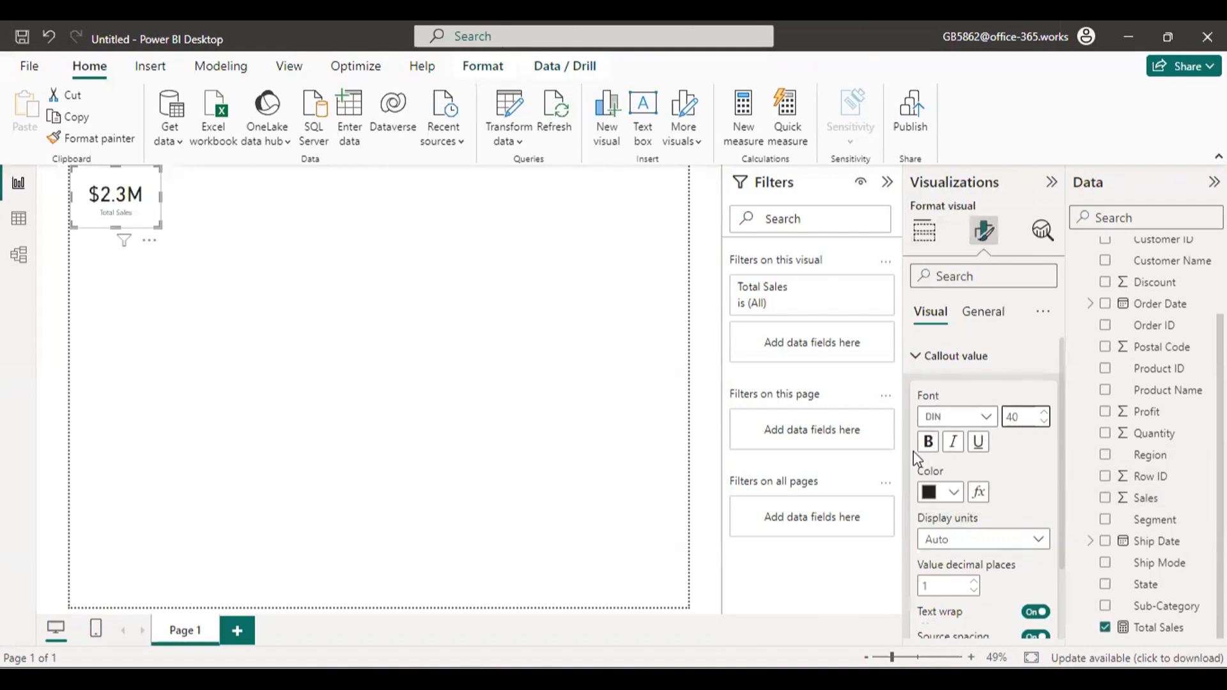
left_click(929, 442)
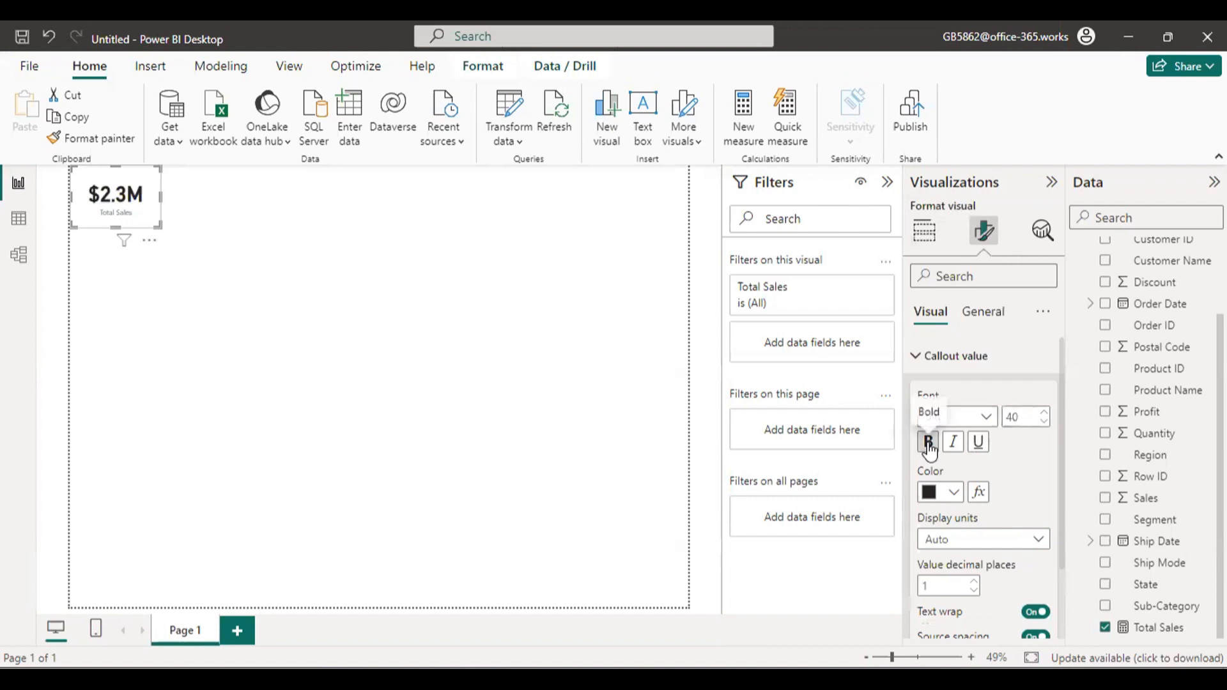
left_click(953, 492)
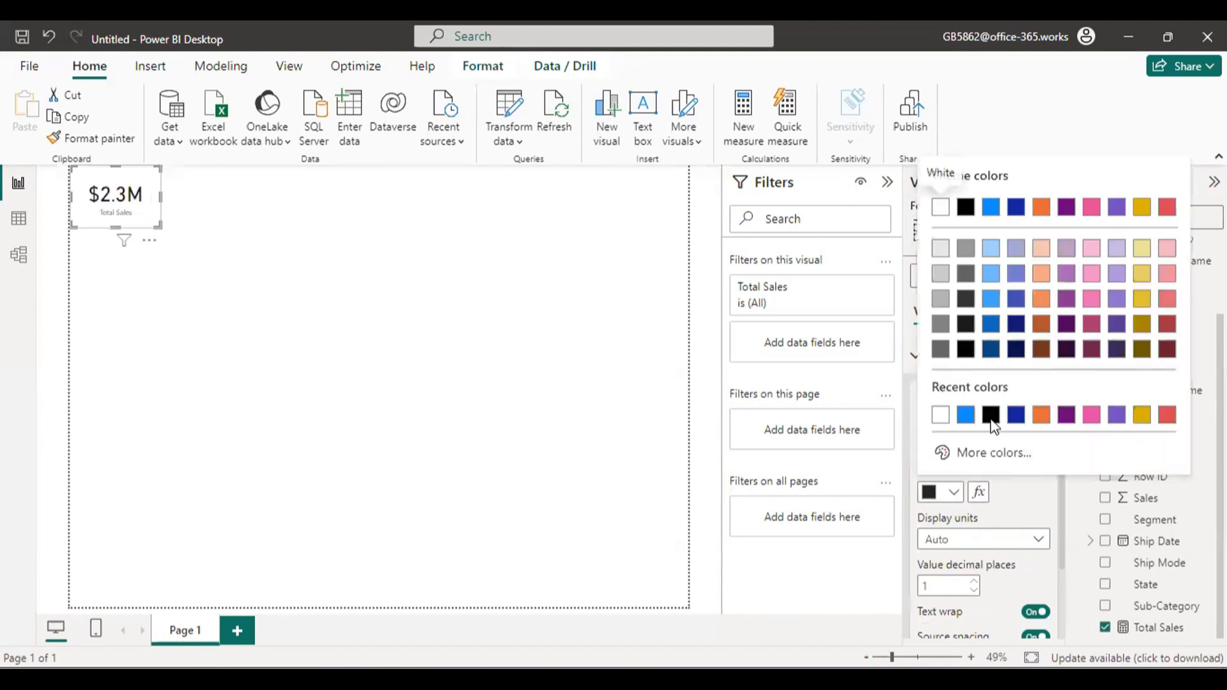
left_click(1037, 504)
Try Thousands as the callout value's display units and return the setting to Auto.
scroll(1023, 502, "down", 2)
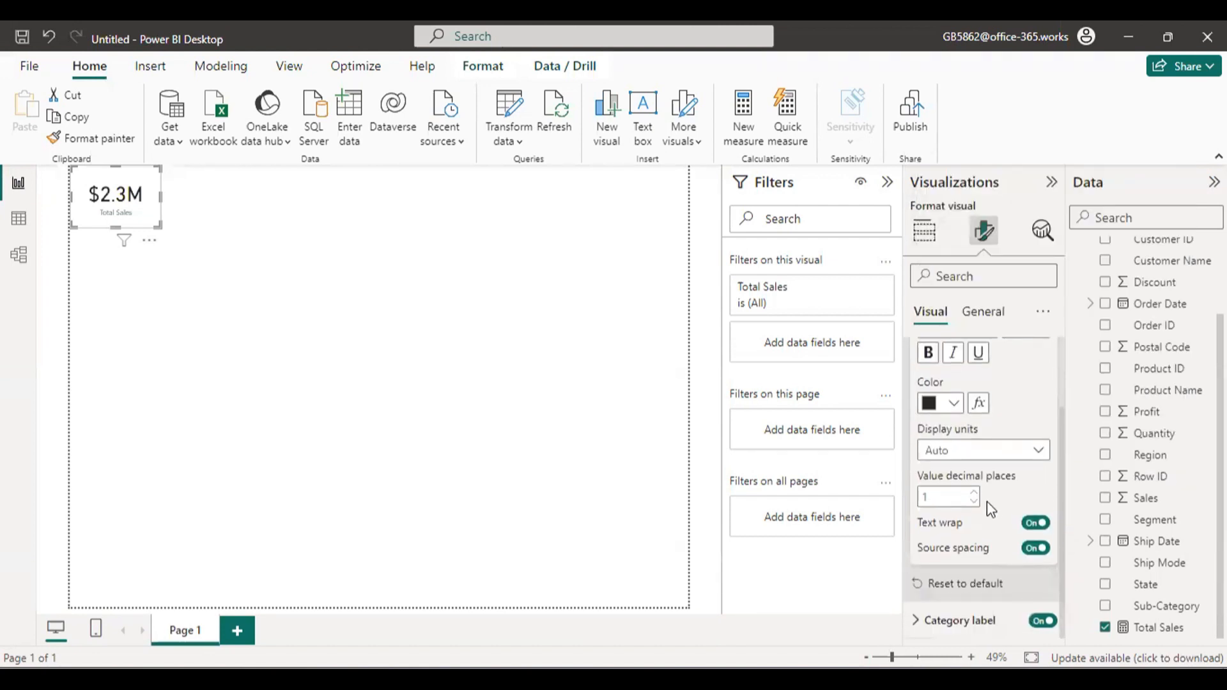
left_click(995, 455)
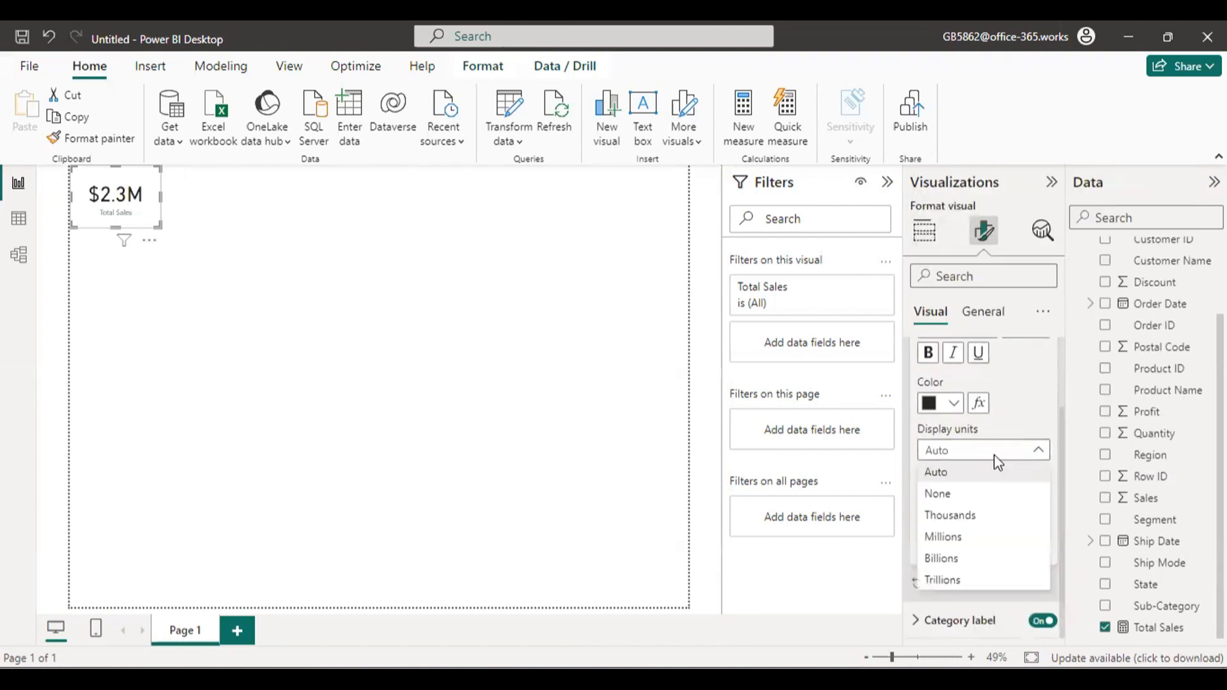
left_click(980, 519)
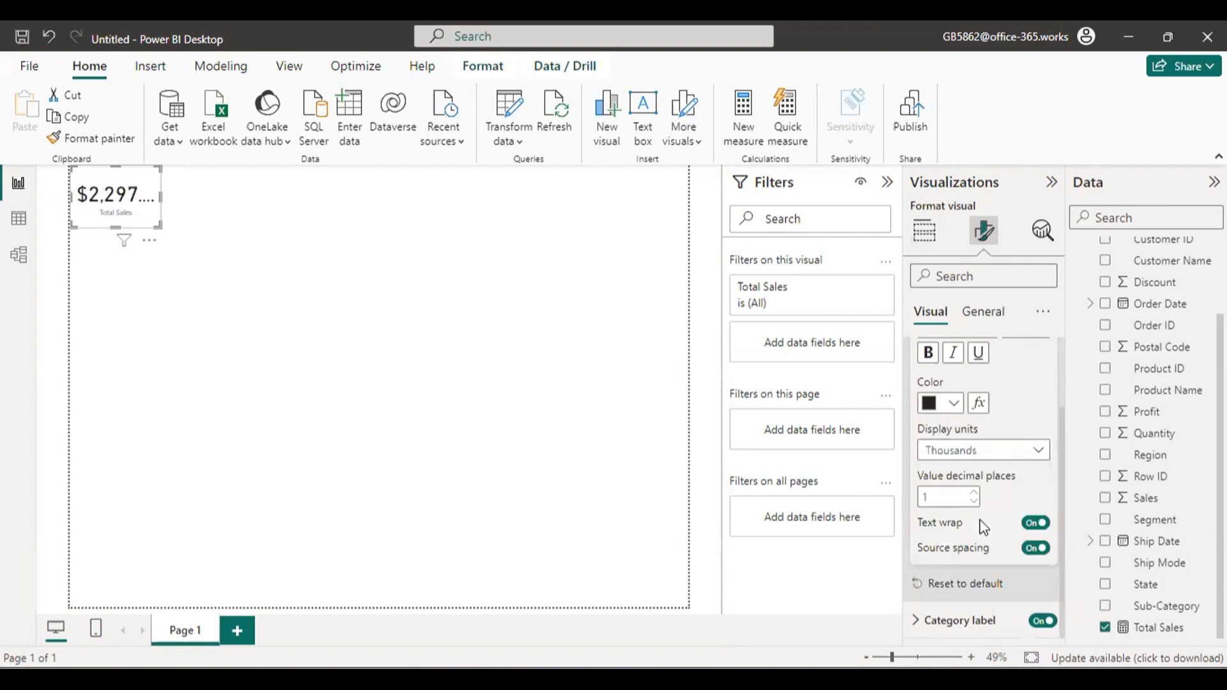
left_click(986, 451)
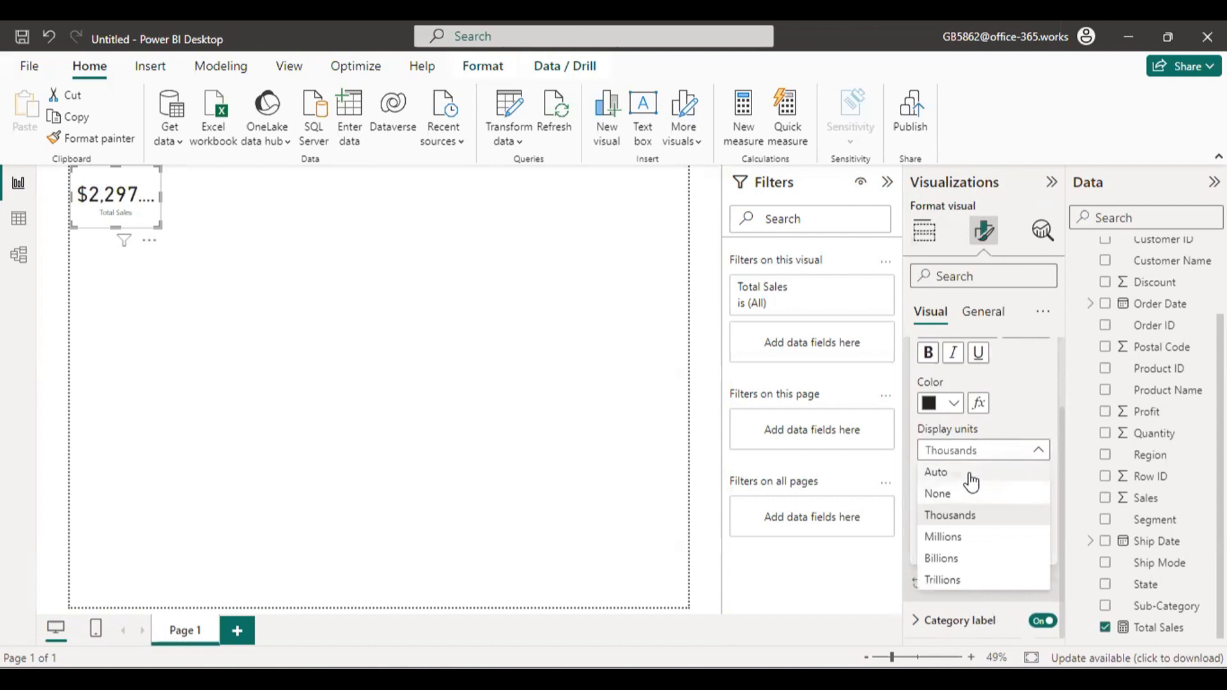
left_click(971, 472)
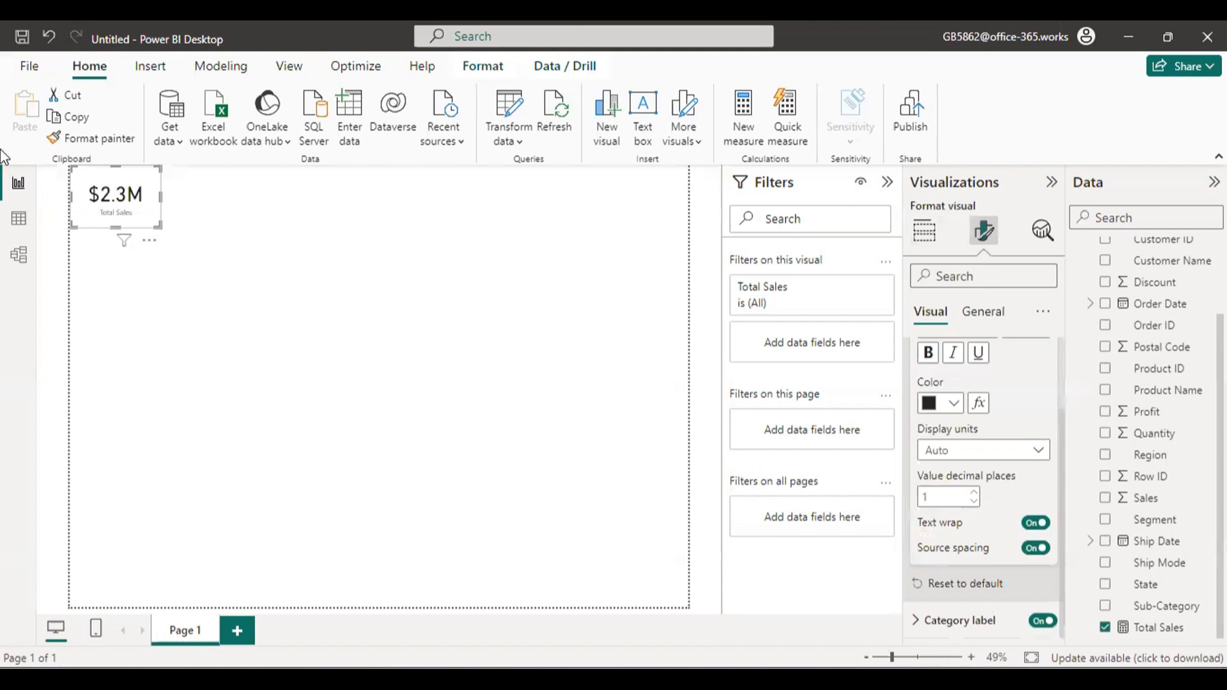
Format the card's category label in bold, size 17 and dark orange.
left_click(927, 619)
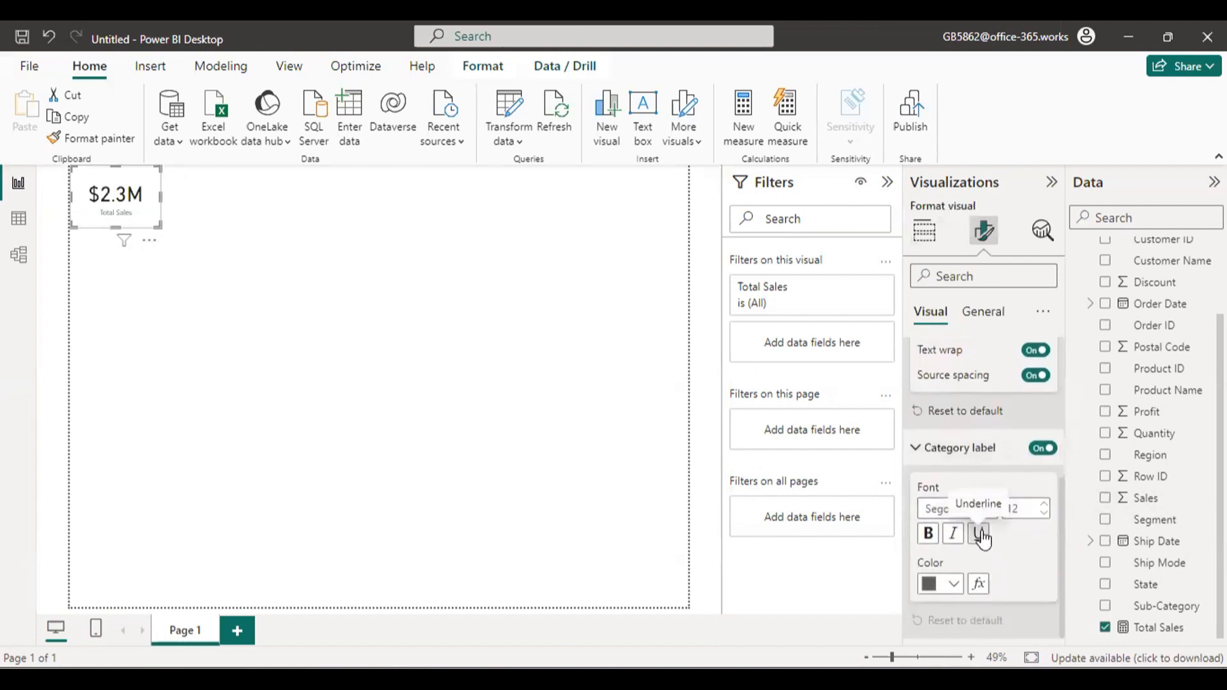
left_click(1045, 504)
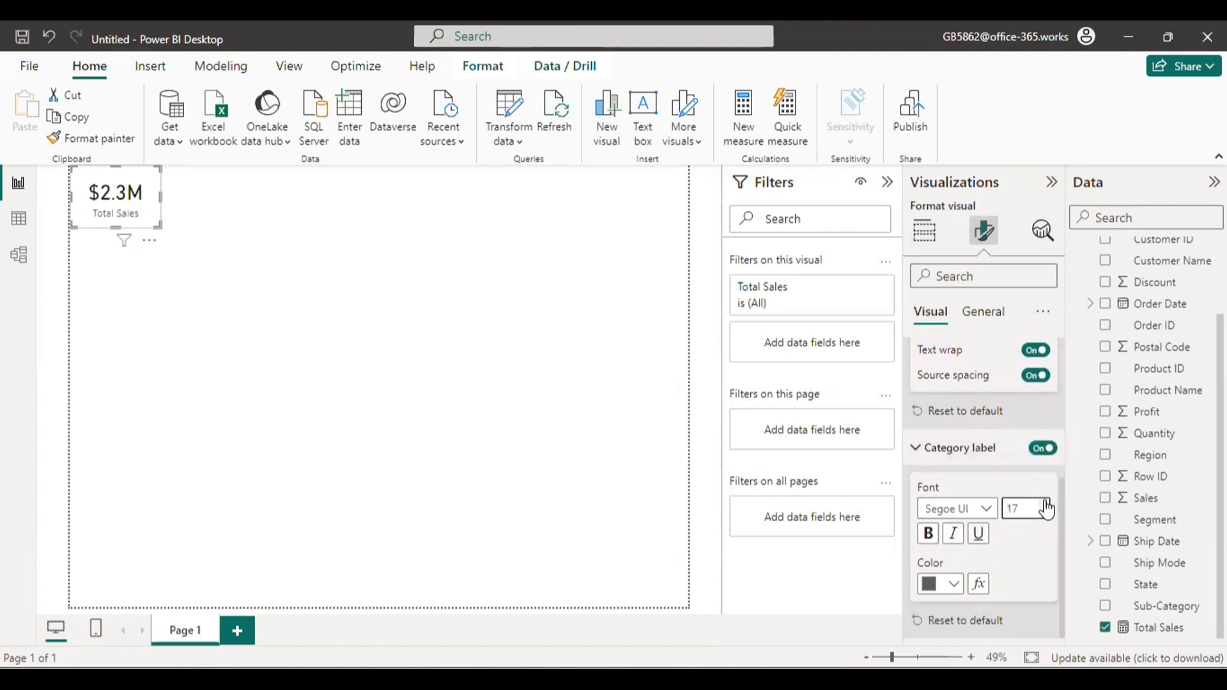
left_click(930, 541)
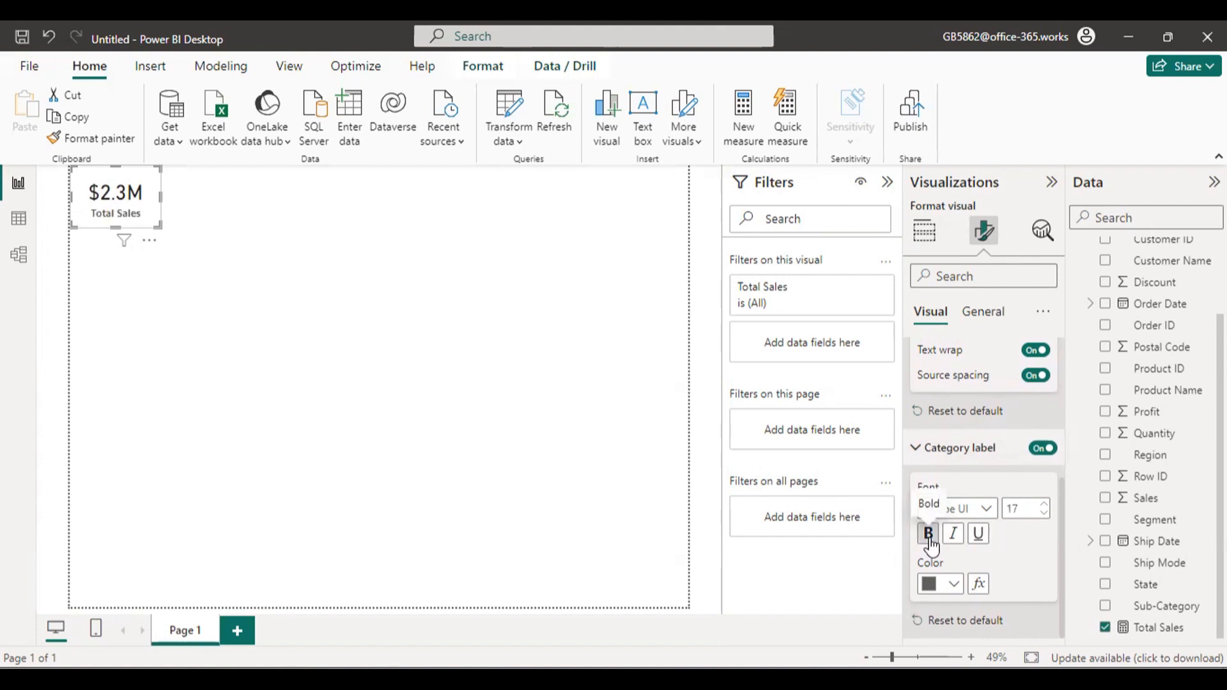
left_click(954, 587)
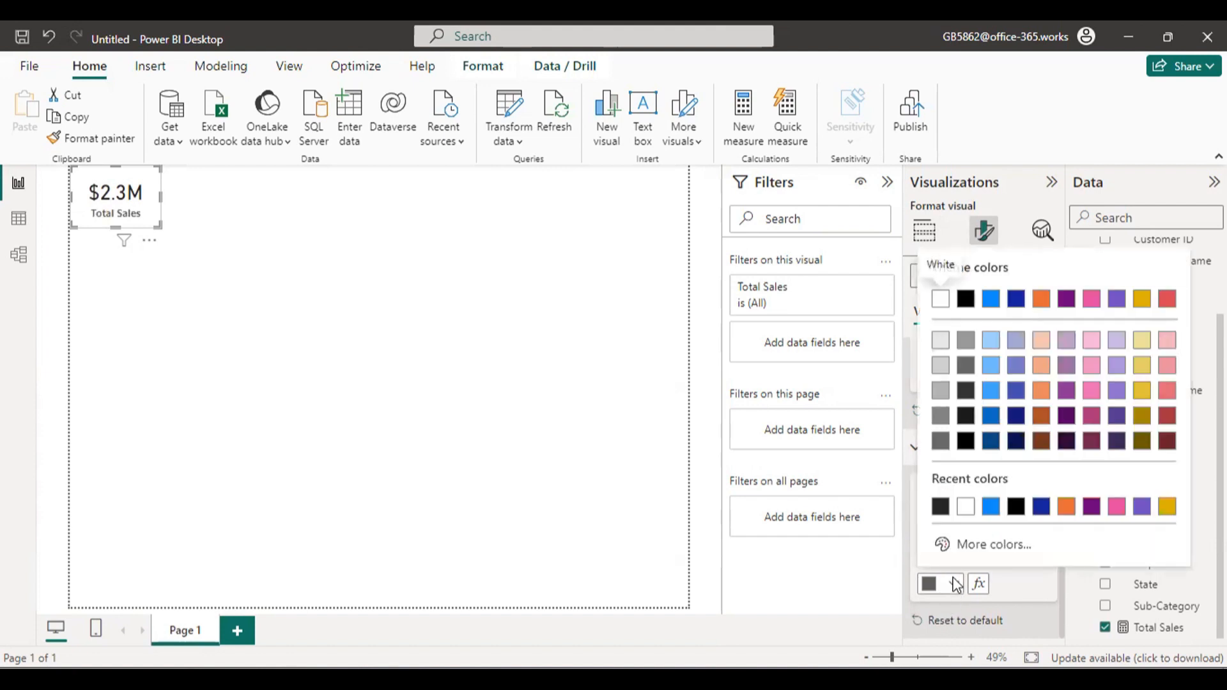
left_click(1041, 417)
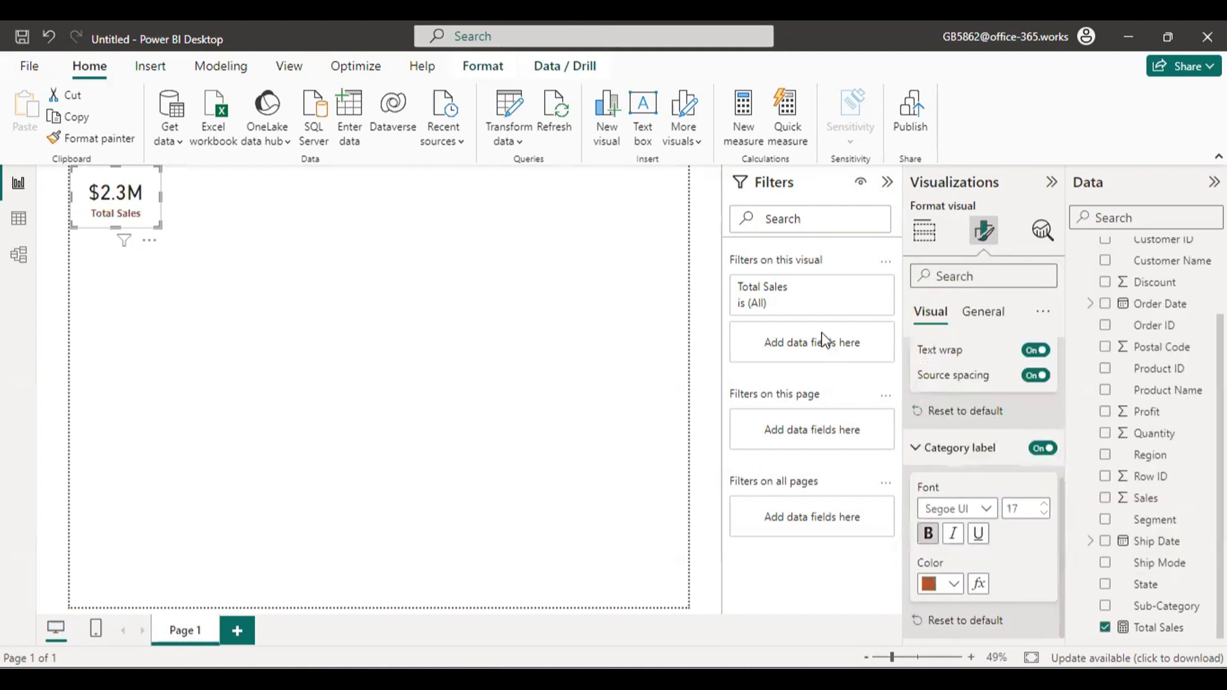
Move the Total Sales card around the page and bring it back near the upper-left corner.
left_click_drag(128, 192, 166, 251)
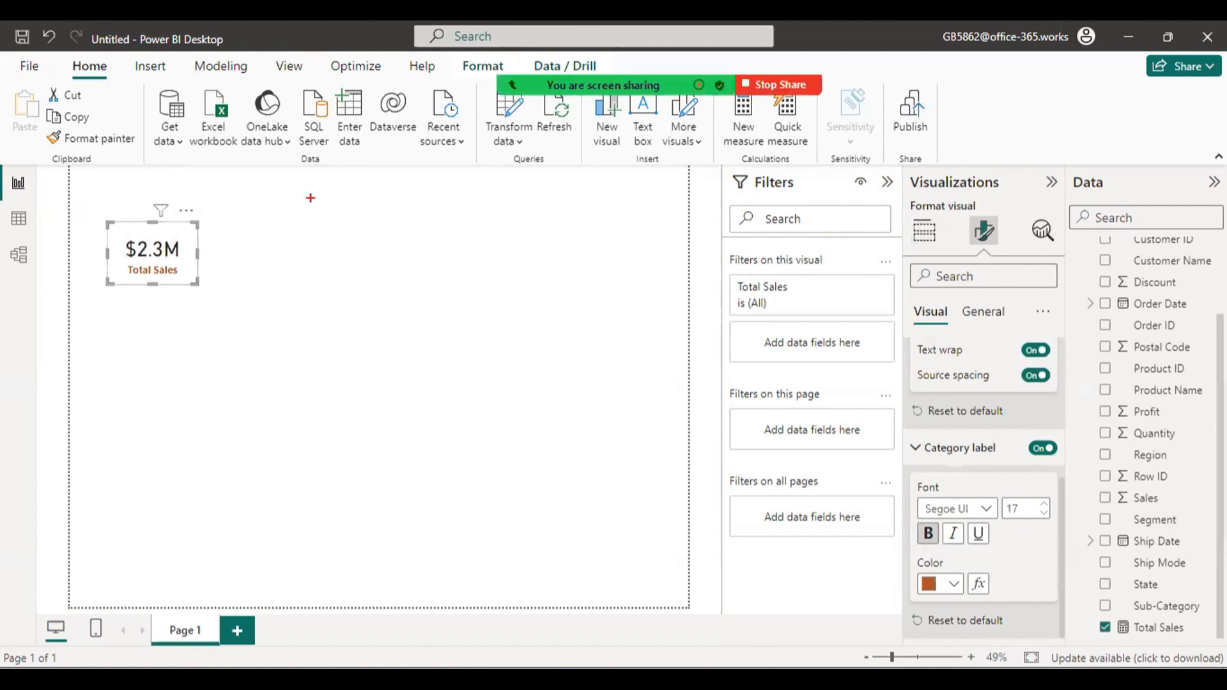
left_click_drag(310, 198, 494, 457)
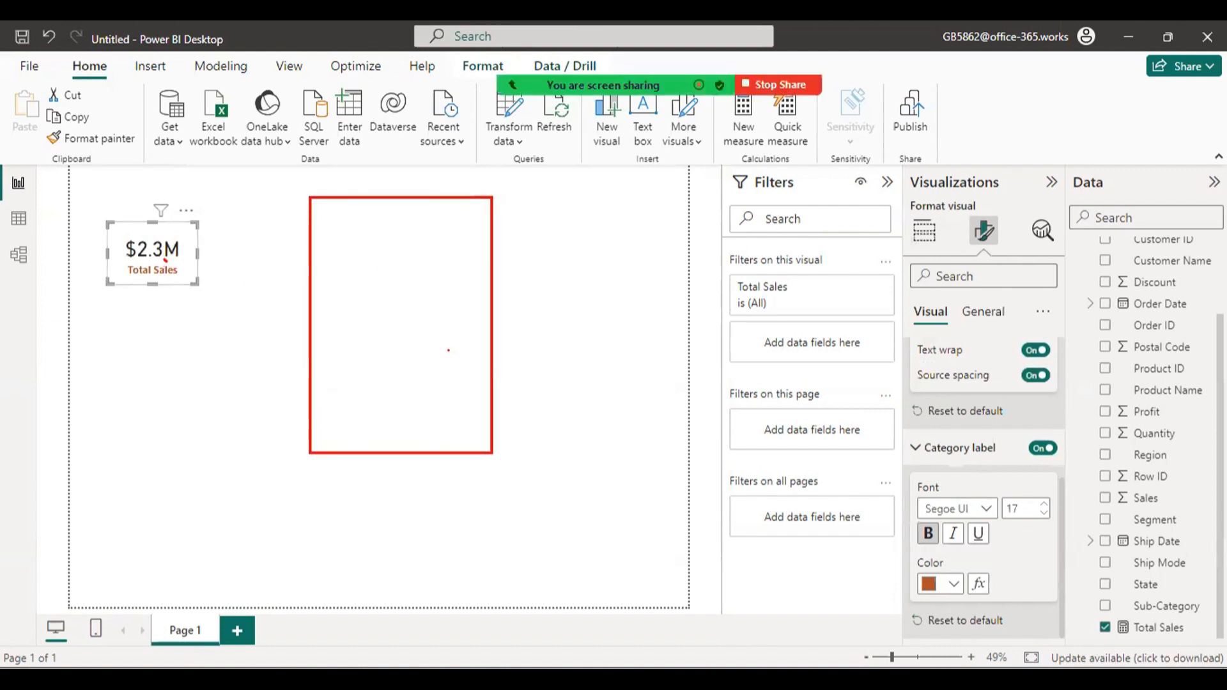
mouse_move(165, 259)
left_mouse_down()
mouse_move(190, 290)
mouse_move(163, 235)
mouse_move(280, 273)
mouse_move(156, 177)
mouse_move(124, 179)
mouse_move(139, 200)
left_mouse_up()
key("Escape")
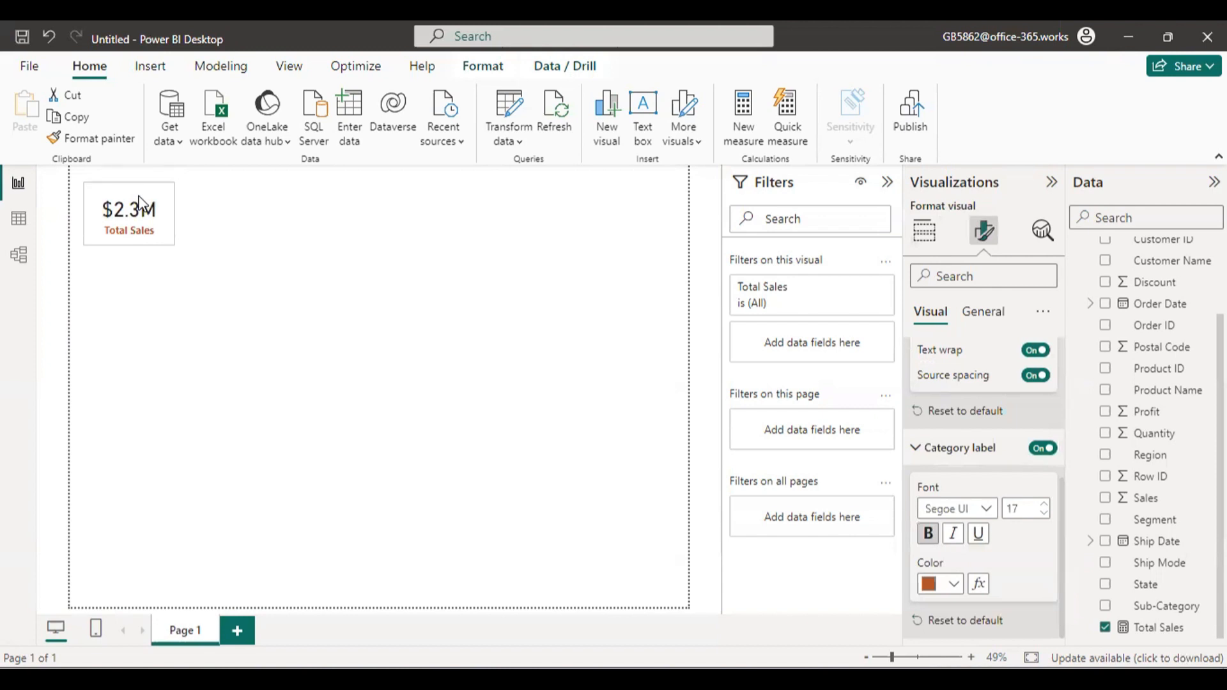
left_click_drag(140, 200, 134, 190)
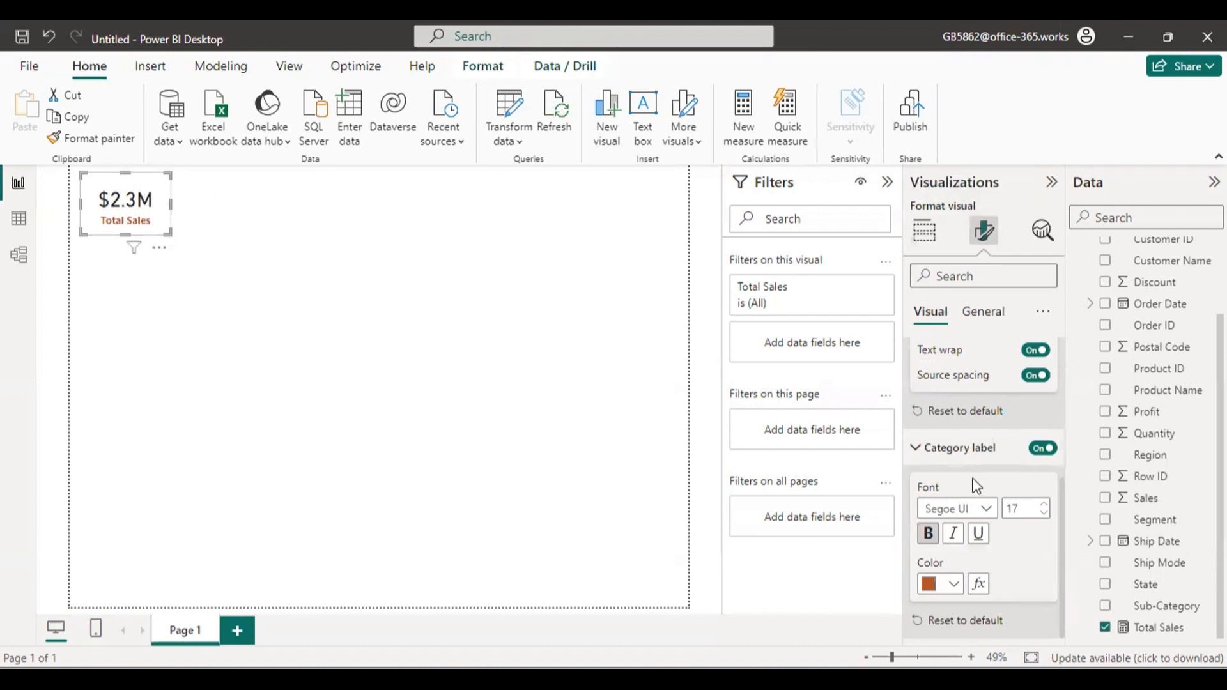
Try a blue background on the Total Sales card and set it back to white (#FFFFFF).
left_click(986, 313)
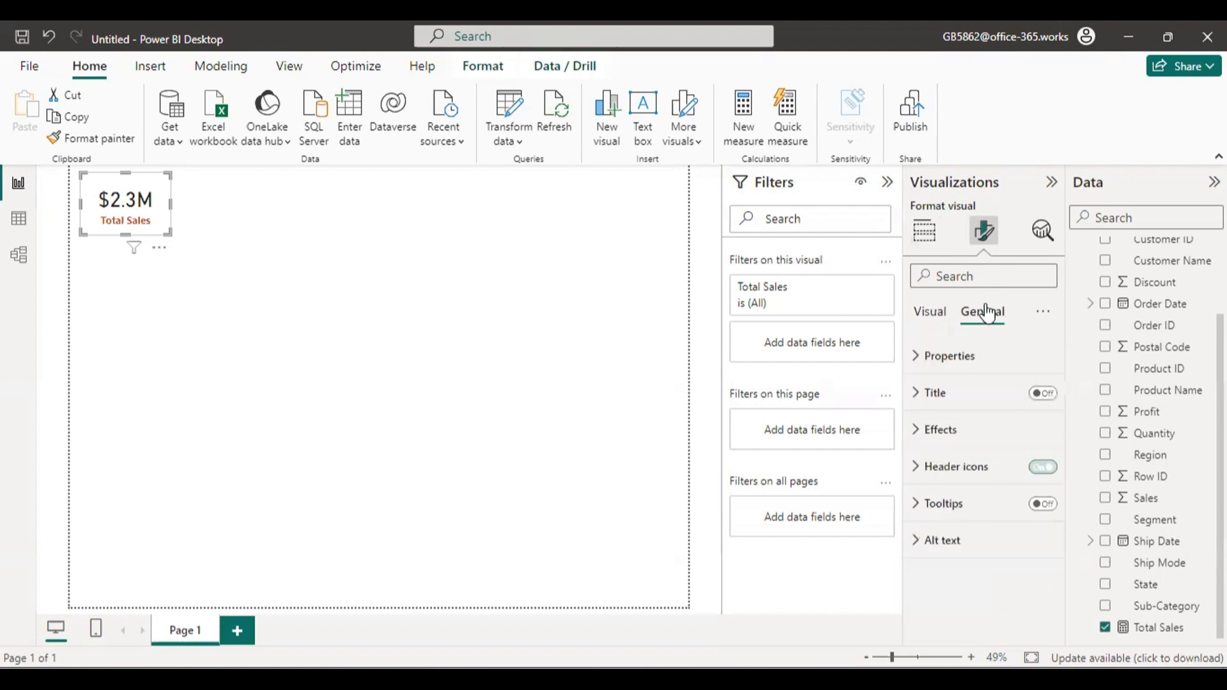
left_click(964, 438)
scroll(964, 458, "down", 3)
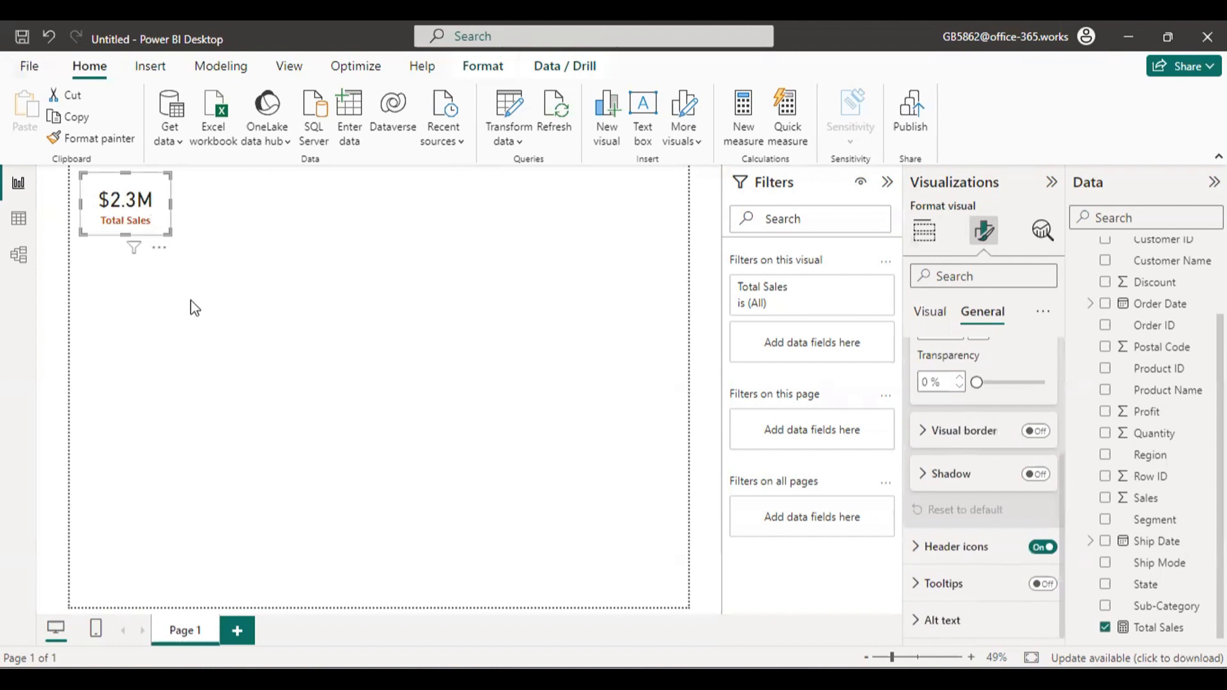
left_click_drag(165, 201, 154, 206)
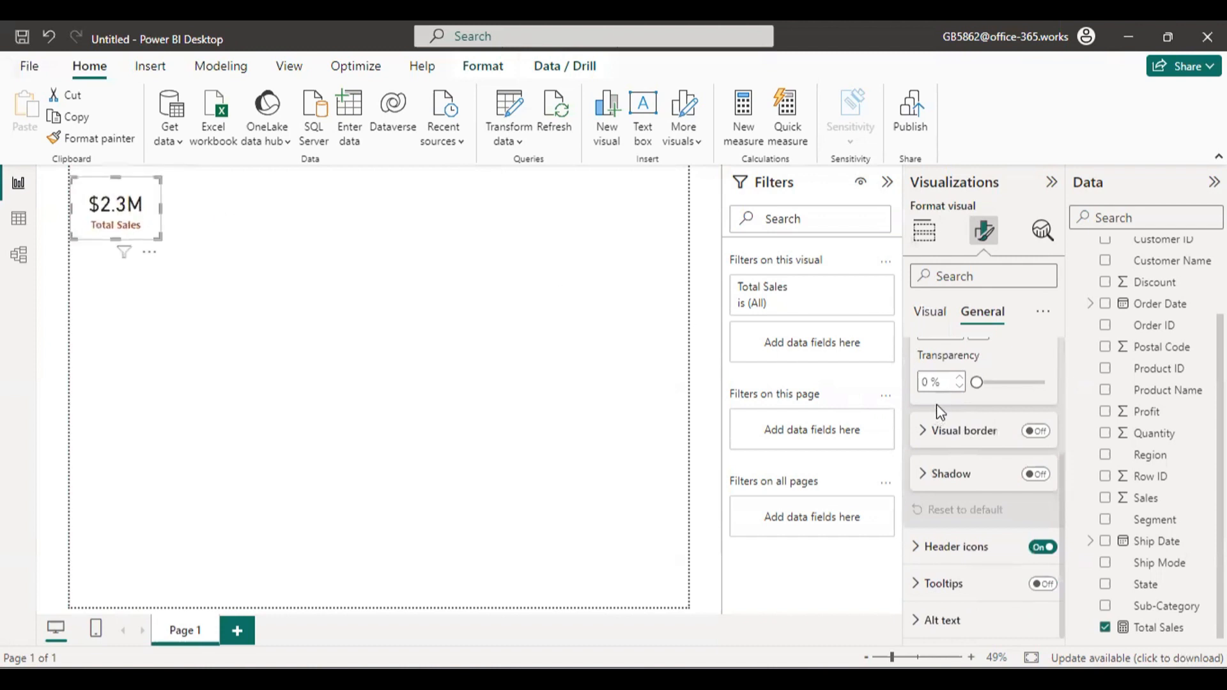
scroll(940, 412, "up", 3)
scroll(949, 431, "down", 3)
scroll(953, 412, "up", 2)
left_click(952, 422)
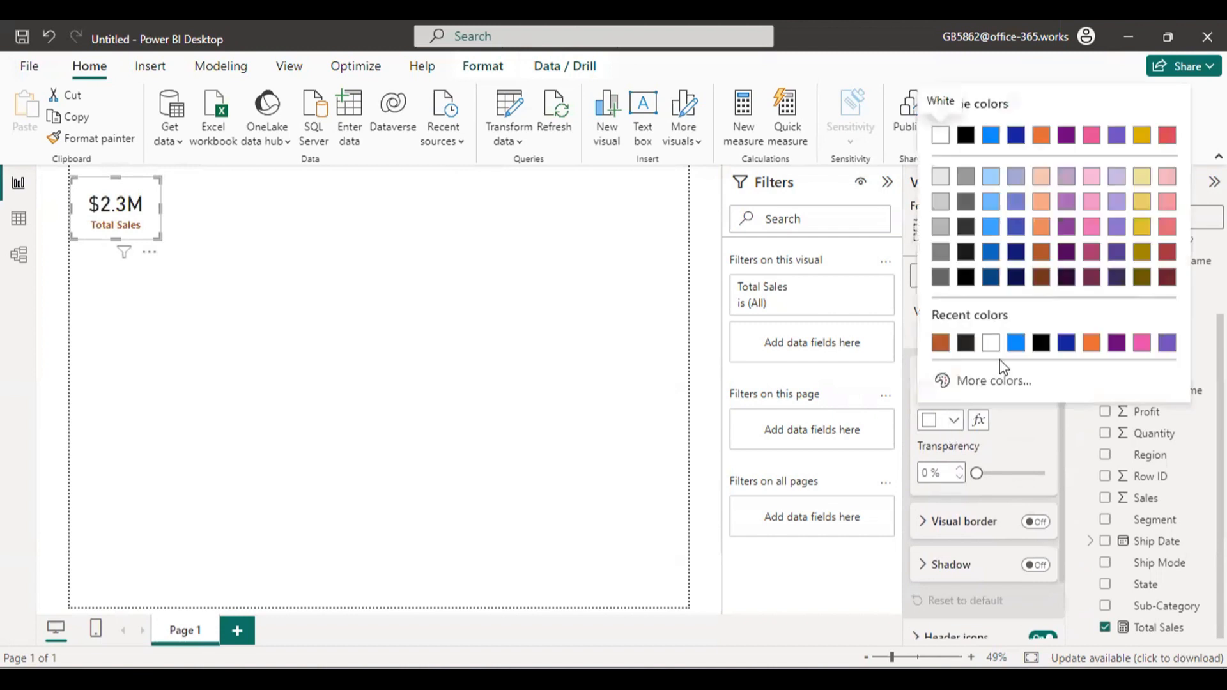
left_click(1019, 344)
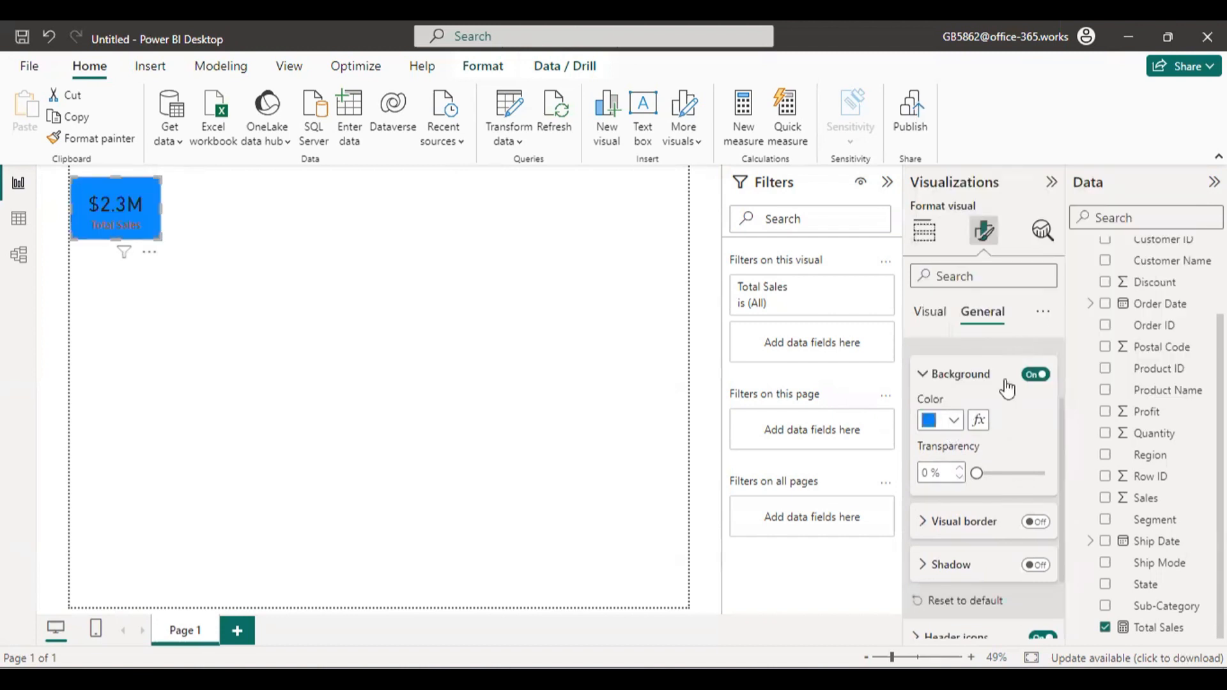
left_click(954, 422)
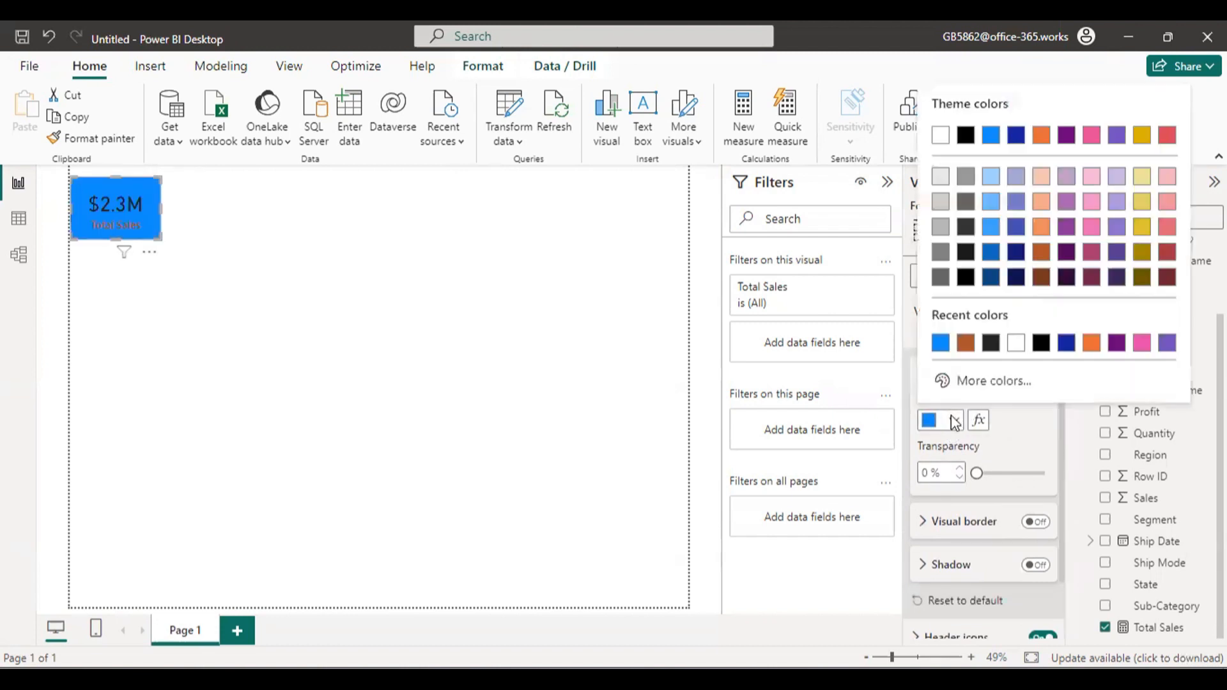
left_click(1016, 343)
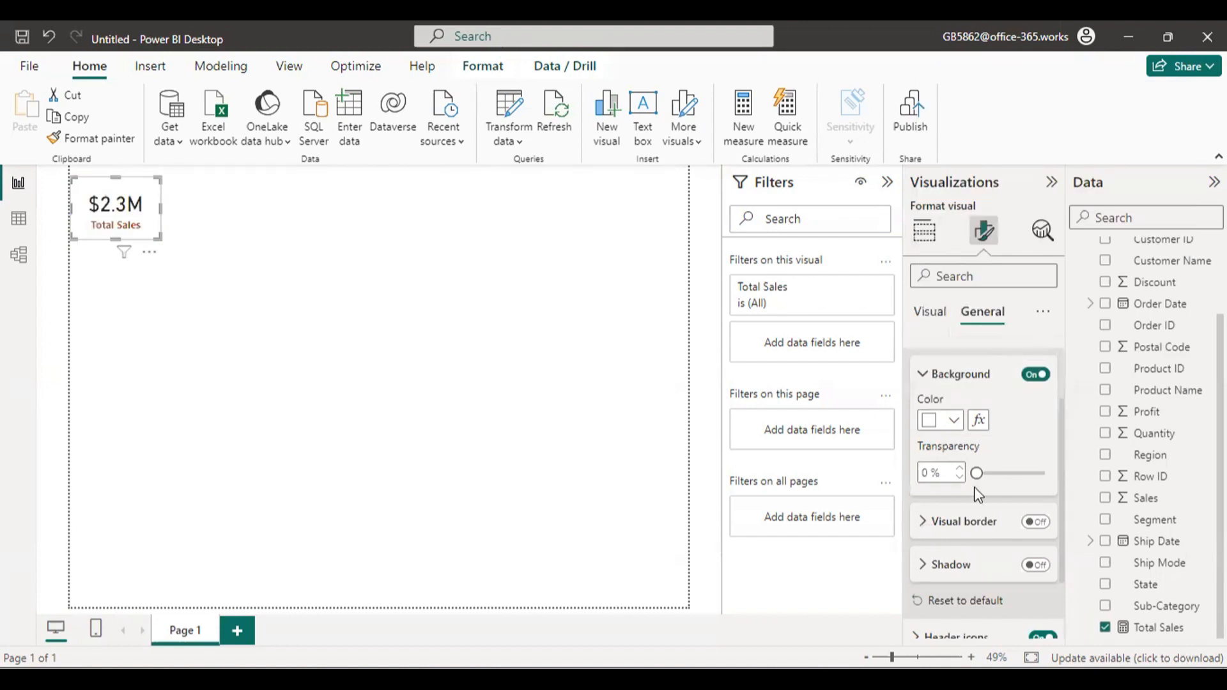
Turn on the visual border and the shadow for the Total Sales card.
scroll(976, 498, "down", 2)
left_click(1048, 433)
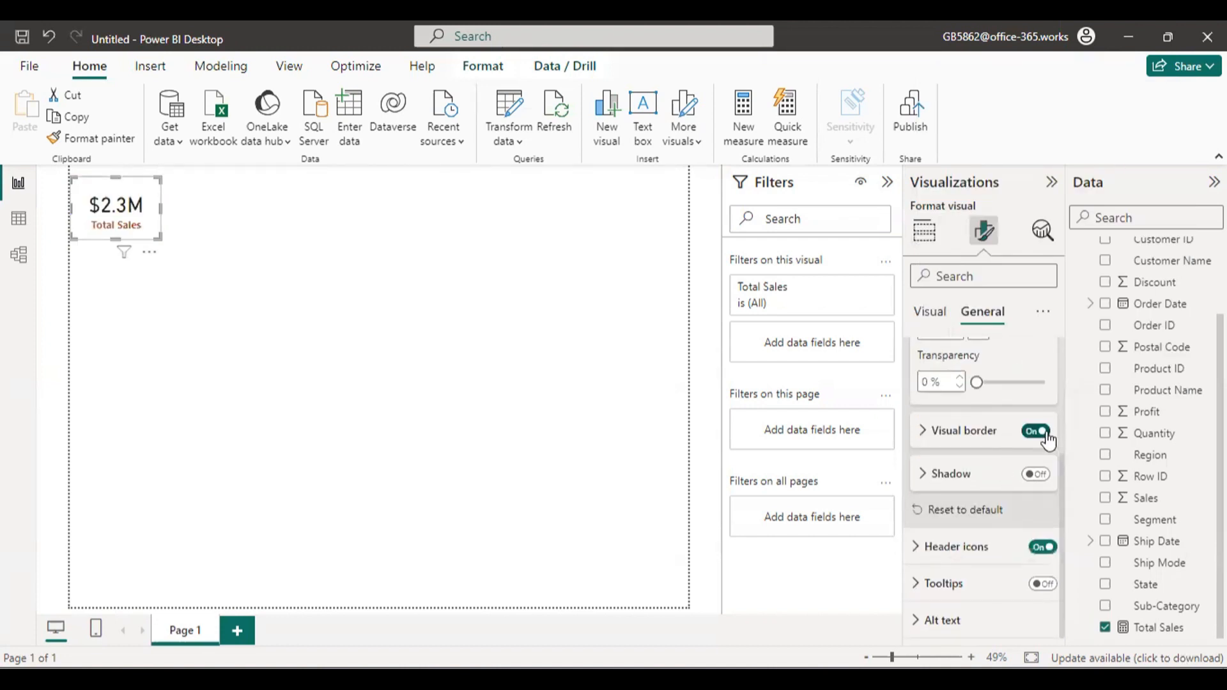
left_click(1039, 474)
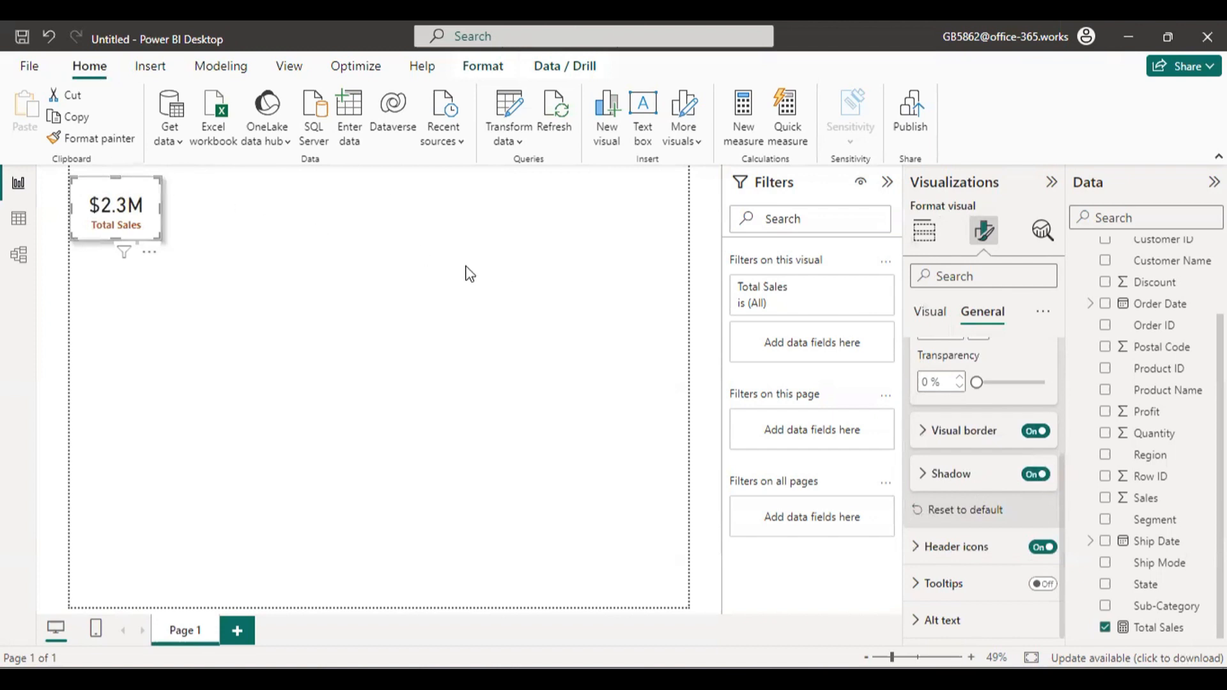
Place the Total Sales card just inside the page's upper-left corner with a small margin and make it slightly narrower.
left_click(231, 221)
left_click_drag(149, 223, 149, 175)
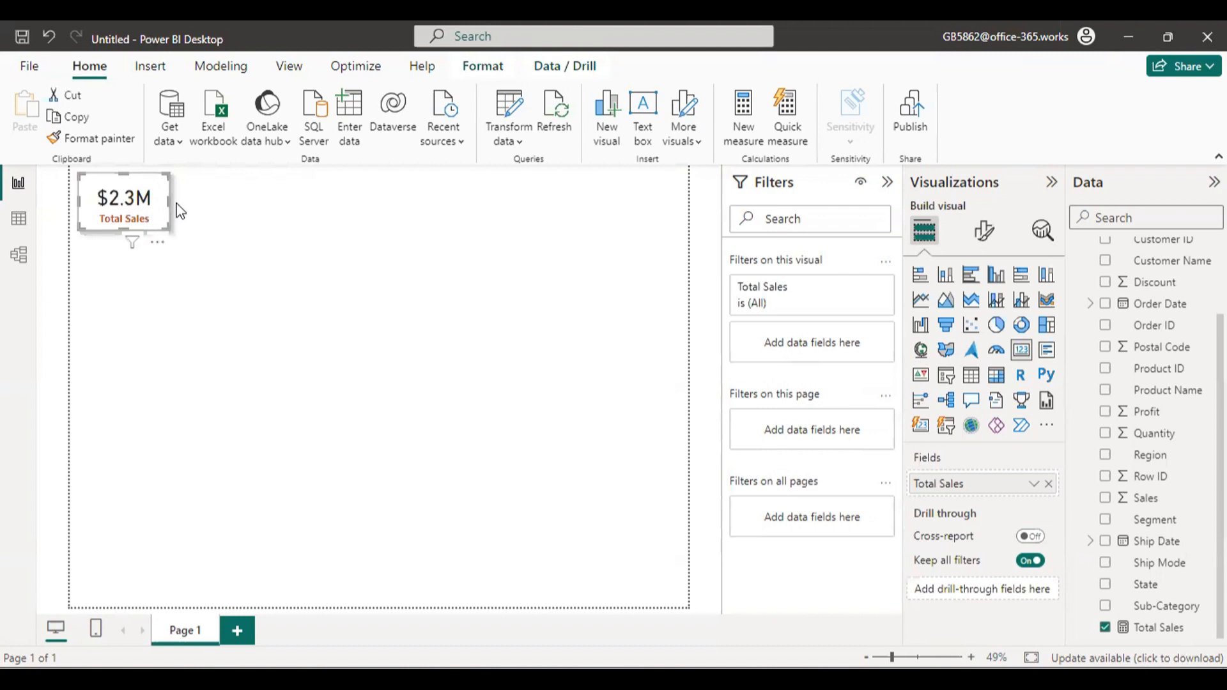
left_click(181, 211)
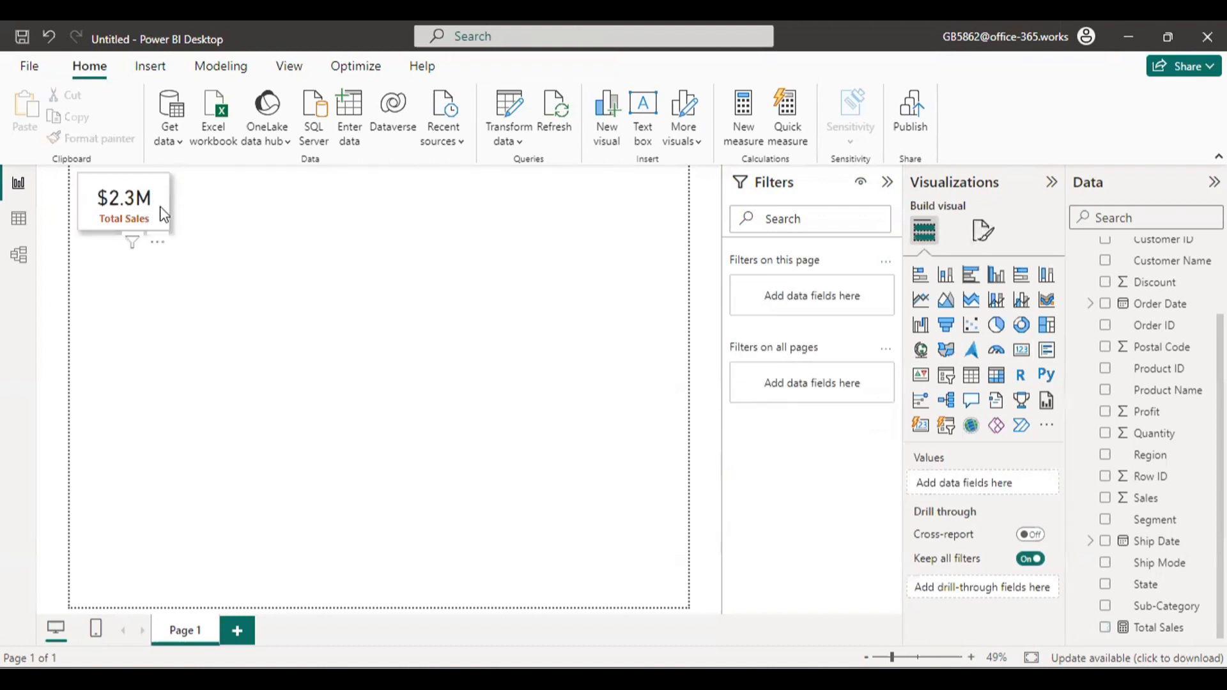
left_click(164, 217)
left_click_drag(169, 230, 158, 225)
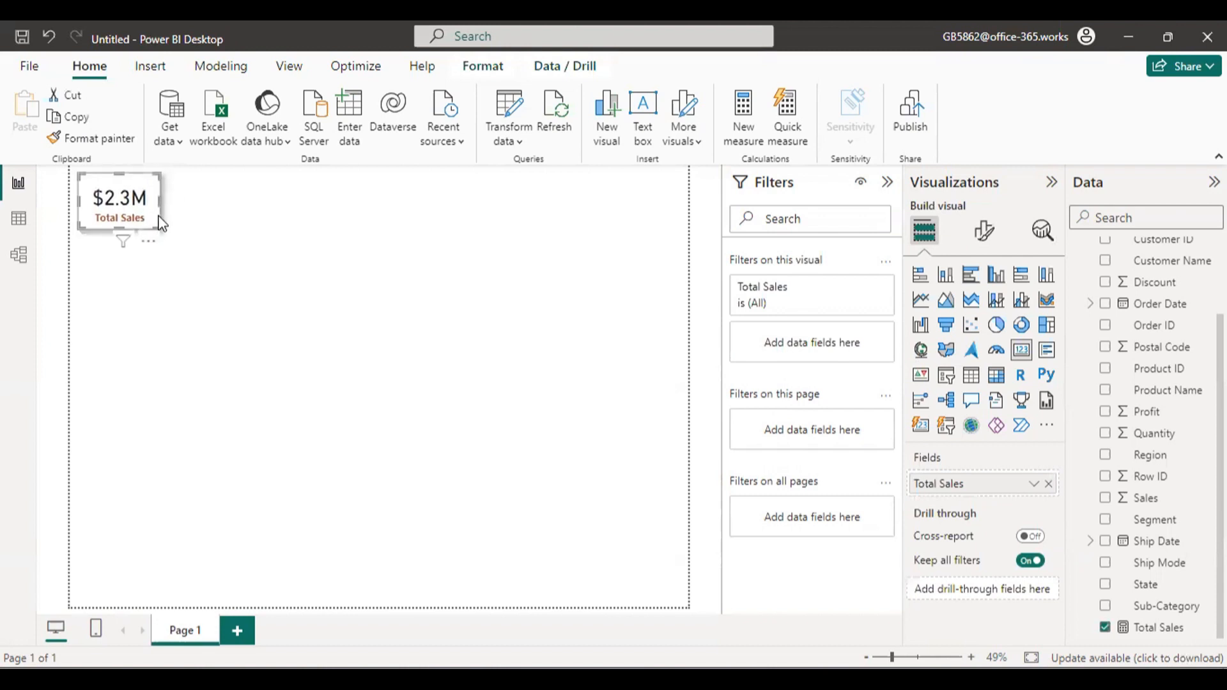
Copy the Total Sales card and paste three duplicates onto the page.
key("ctrl+c")
key("ctrl+v")
key("ctrl+v")
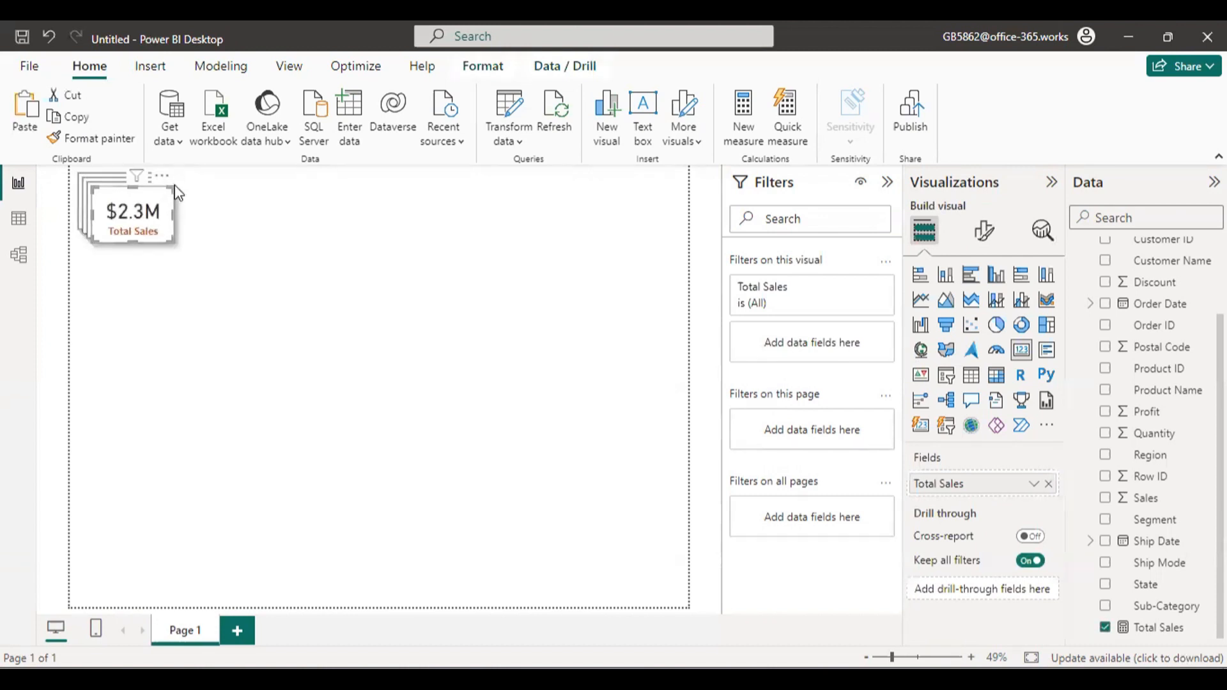
Arrange the three pasted Total Sales cards in an evenly spaced row beside the original card along the page's upper edge.
left_click_drag(169, 172, 248, 159)
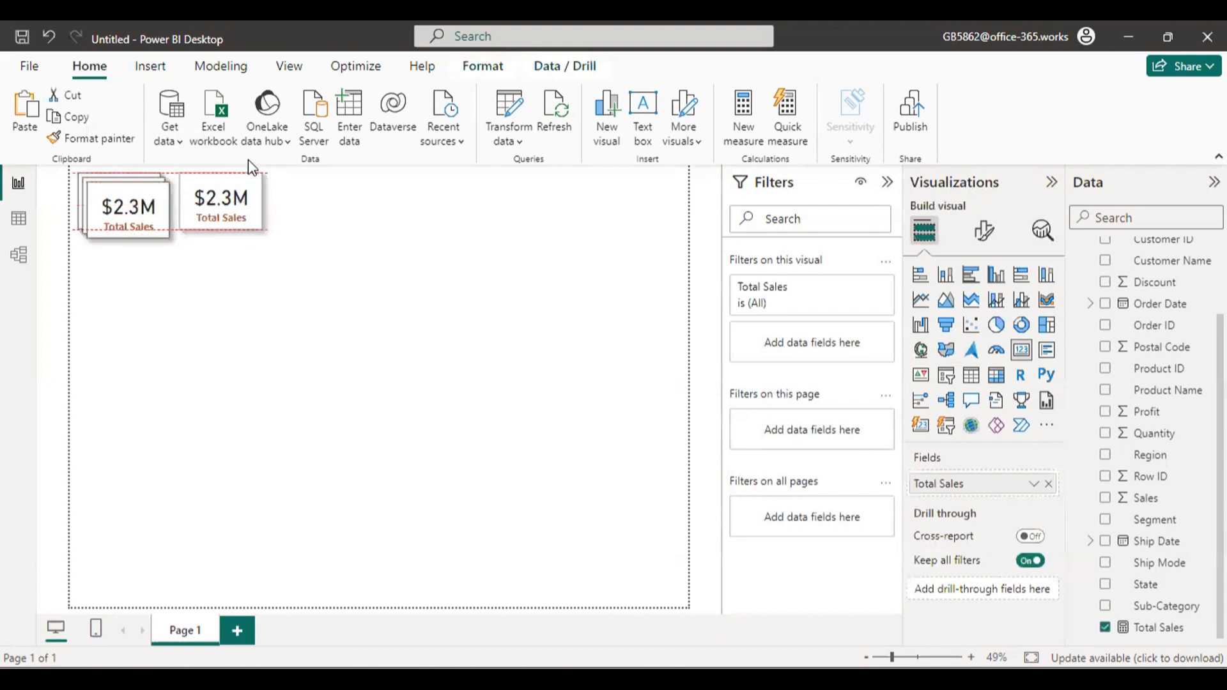
left_click(161, 197)
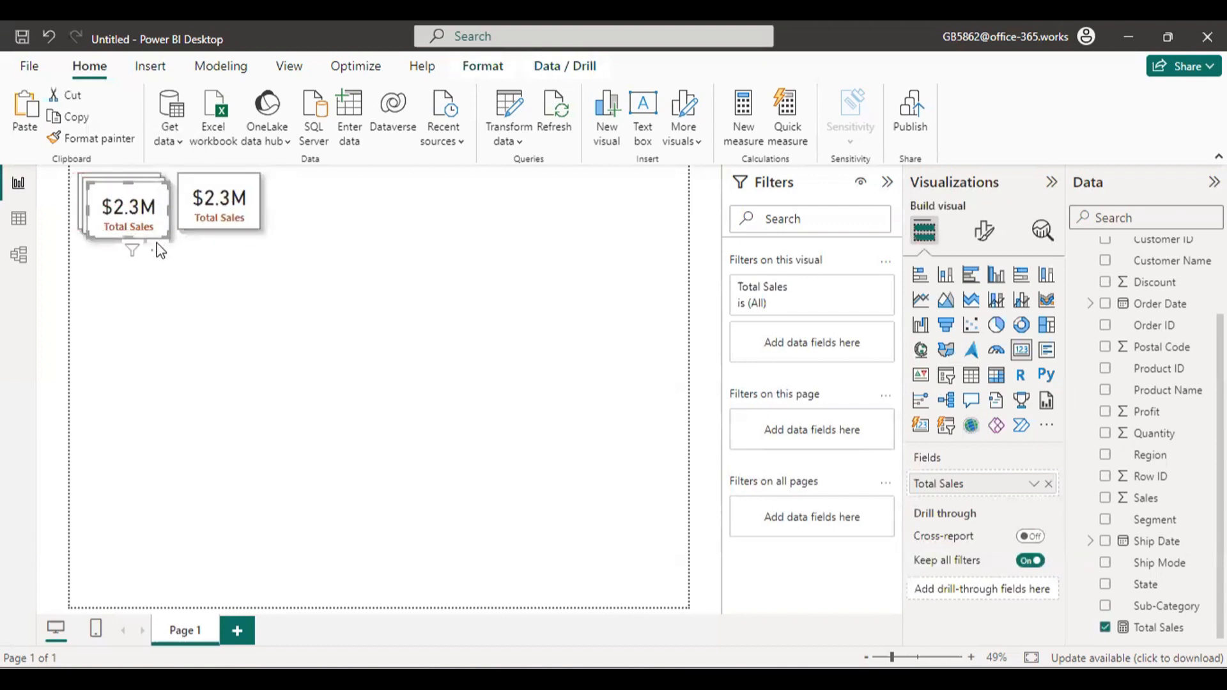
left_click_drag(166, 238, 345, 235)
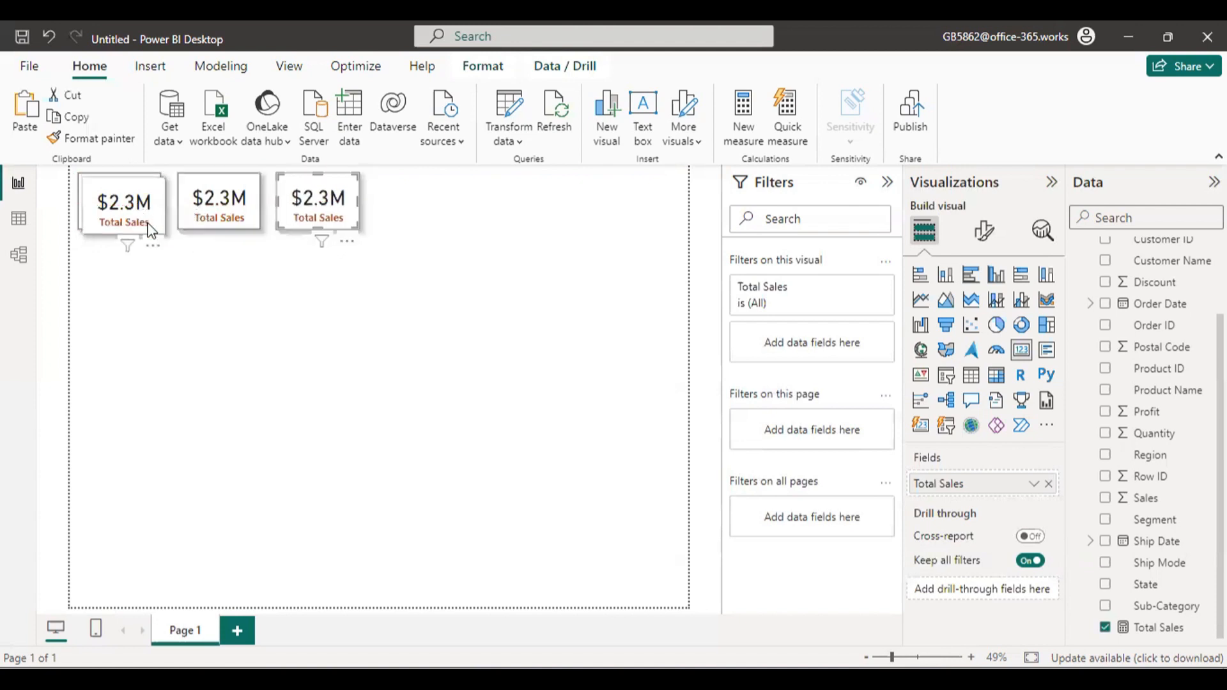
left_click_drag(152, 230, 442, 247)
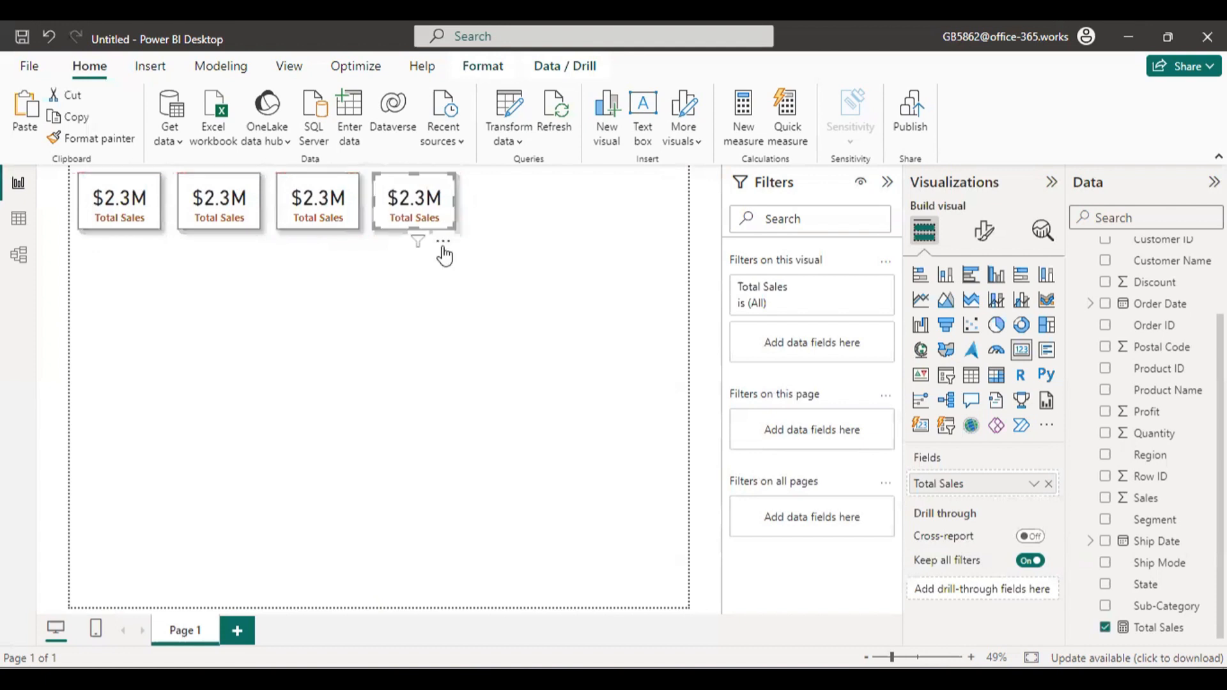
Replace the field of the second card with Quantity and the field of the third card with Discount.
left_click(219, 204)
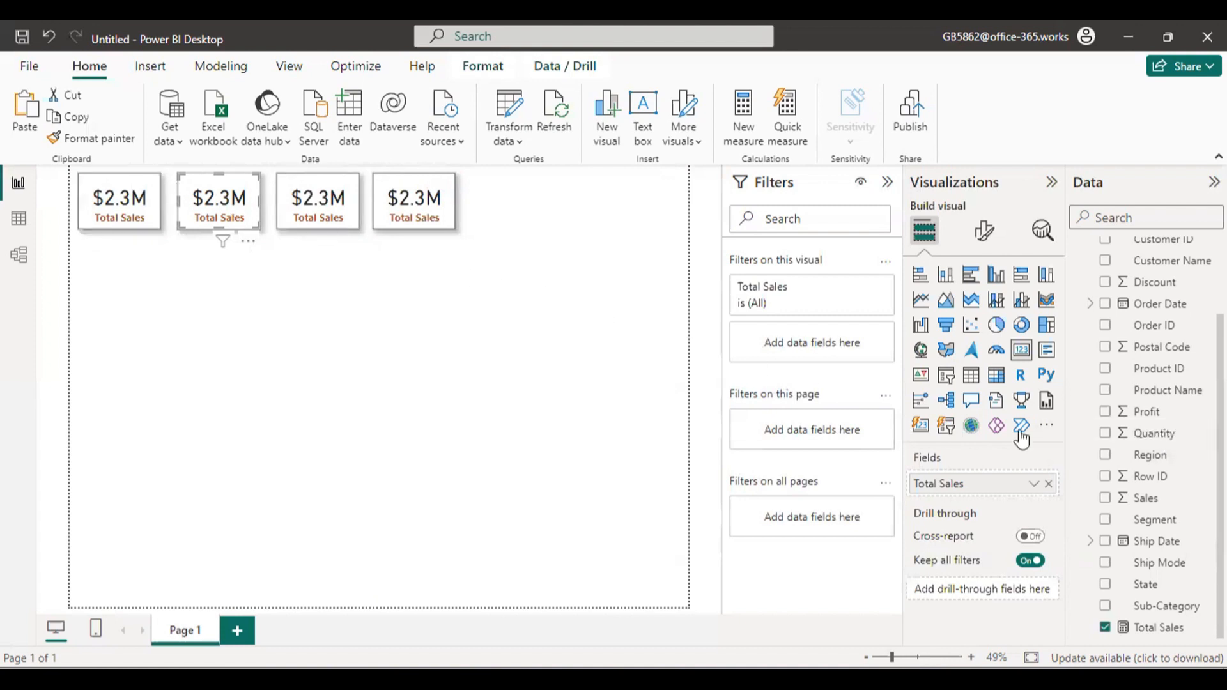
left_click_drag(1132, 433, 989, 494)
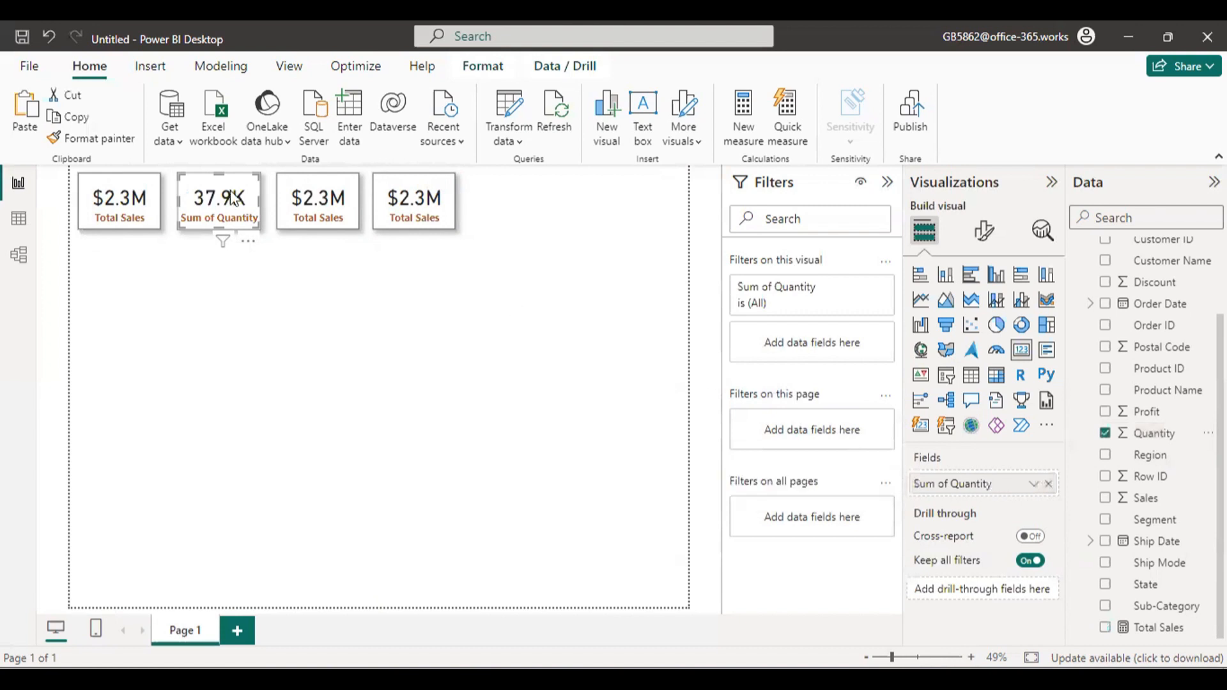
left_click(329, 200)
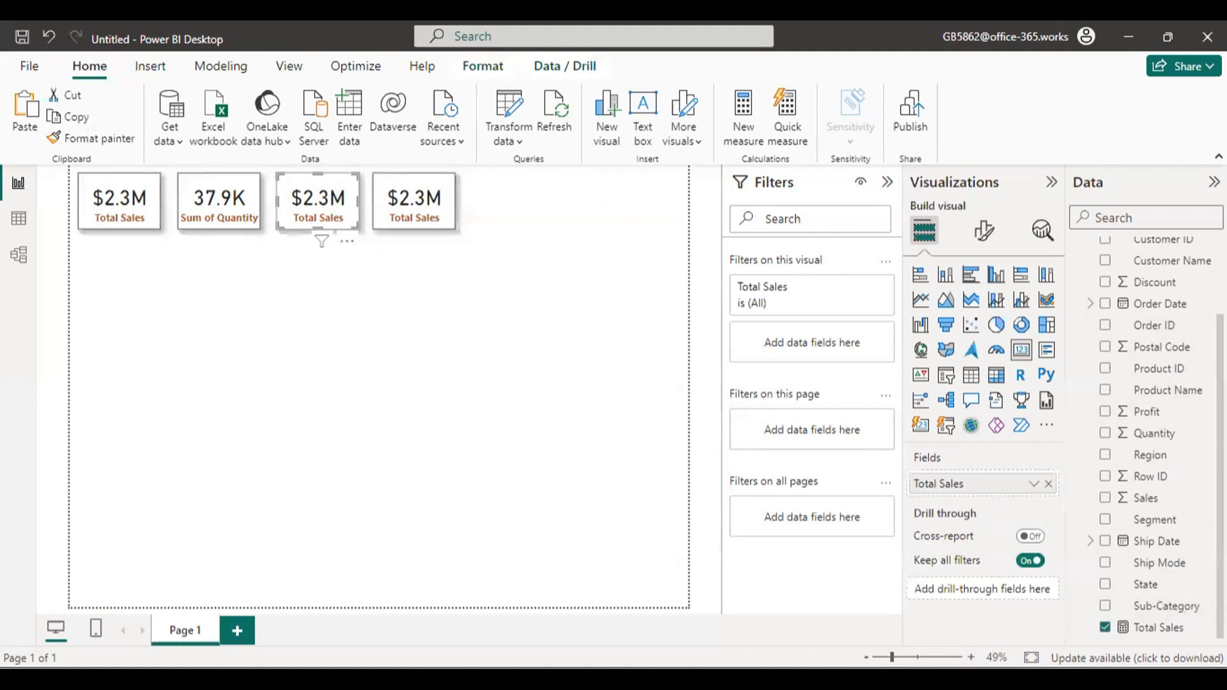
scroll(1170, 422, "up", 3)
scroll(1169, 421, "down", 3)
left_click_drag(1156, 284, 981, 490)
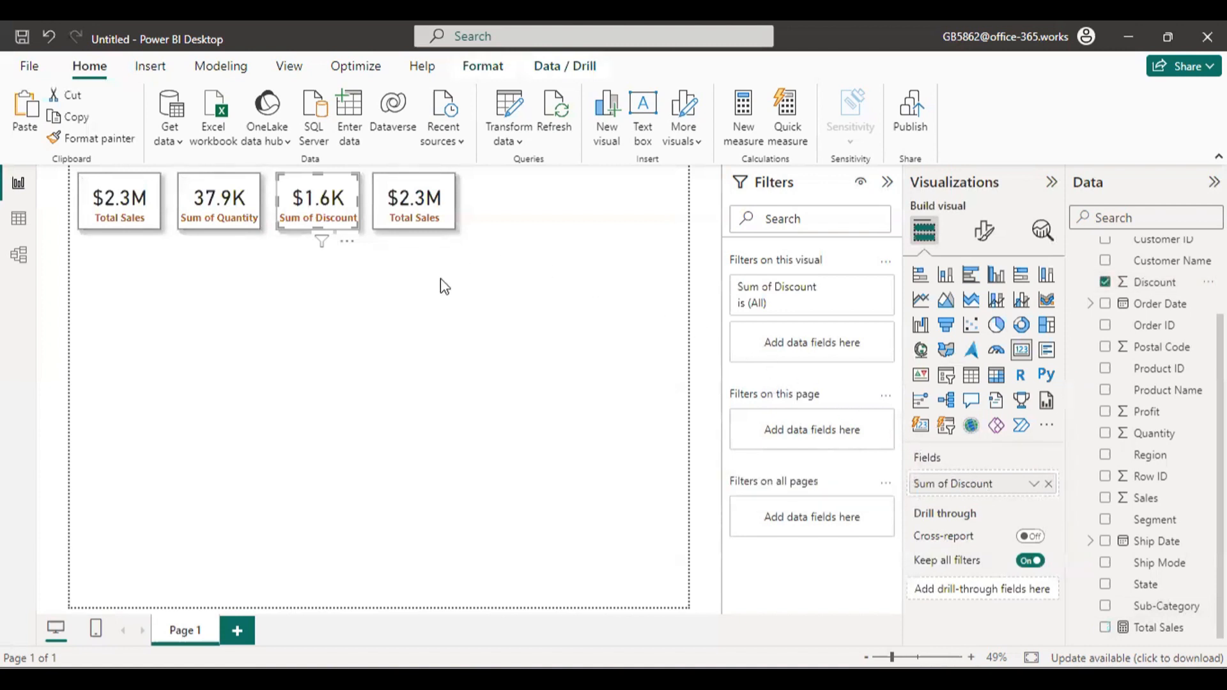
Examine the Sales and Profit columns in the Order_data table to see what a cost column can be derived from.
left_click(433, 193)
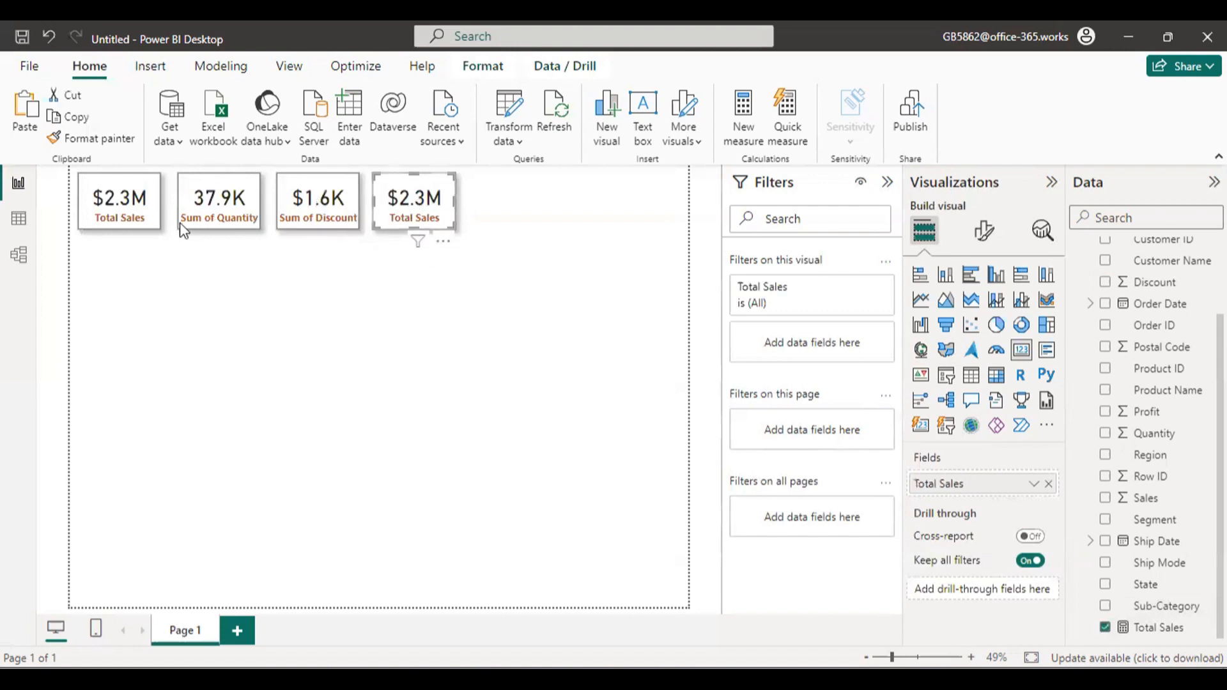
left_click(18, 222)
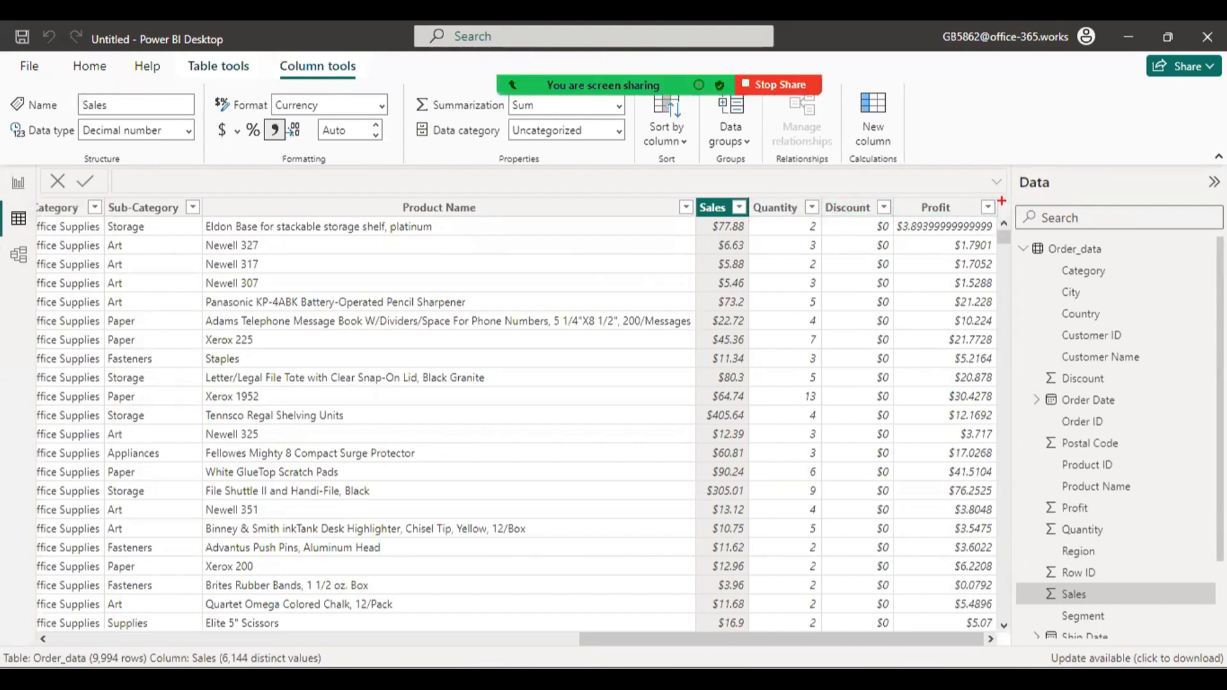
mouse_move(1001, 200)
left_mouse_down()
mouse_move(1058, 251)
mouse_move(1072, 631)
left_mouse_up()
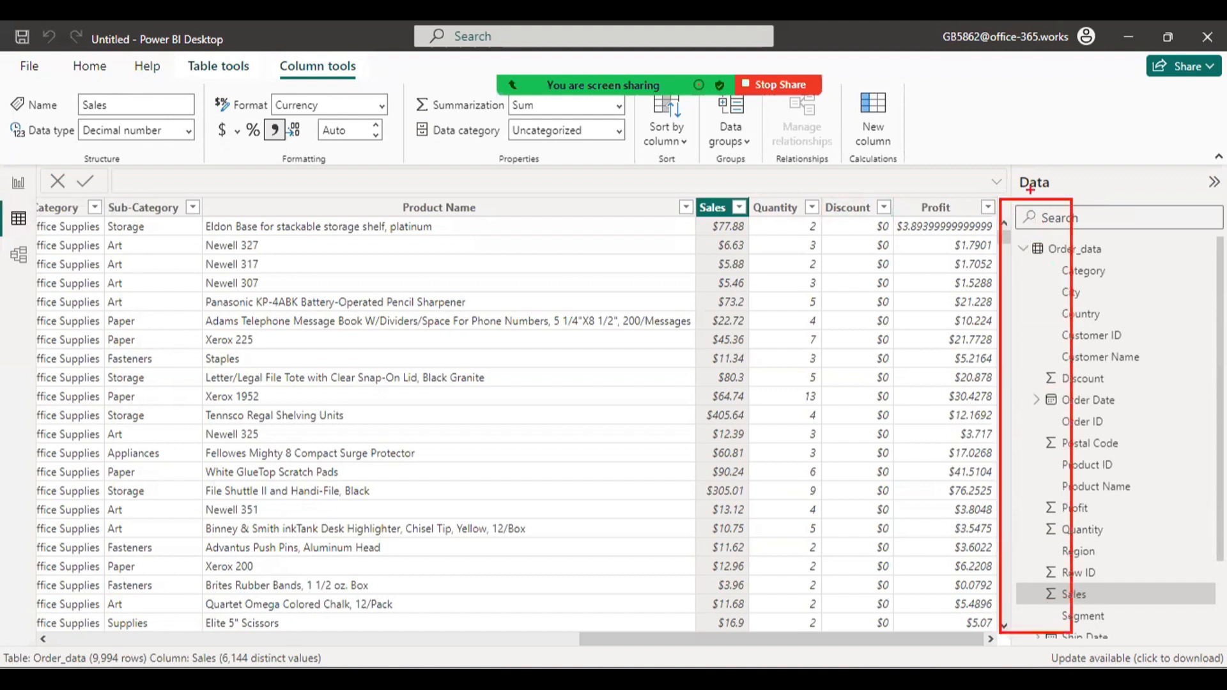
mouse_move(1030, 190)
left_mouse_down()
mouse_move(1030, 215)
mouse_move(1073, 211)
mouse_move(1081, 223)
mouse_move(1096, 206)
left_mouse_up()
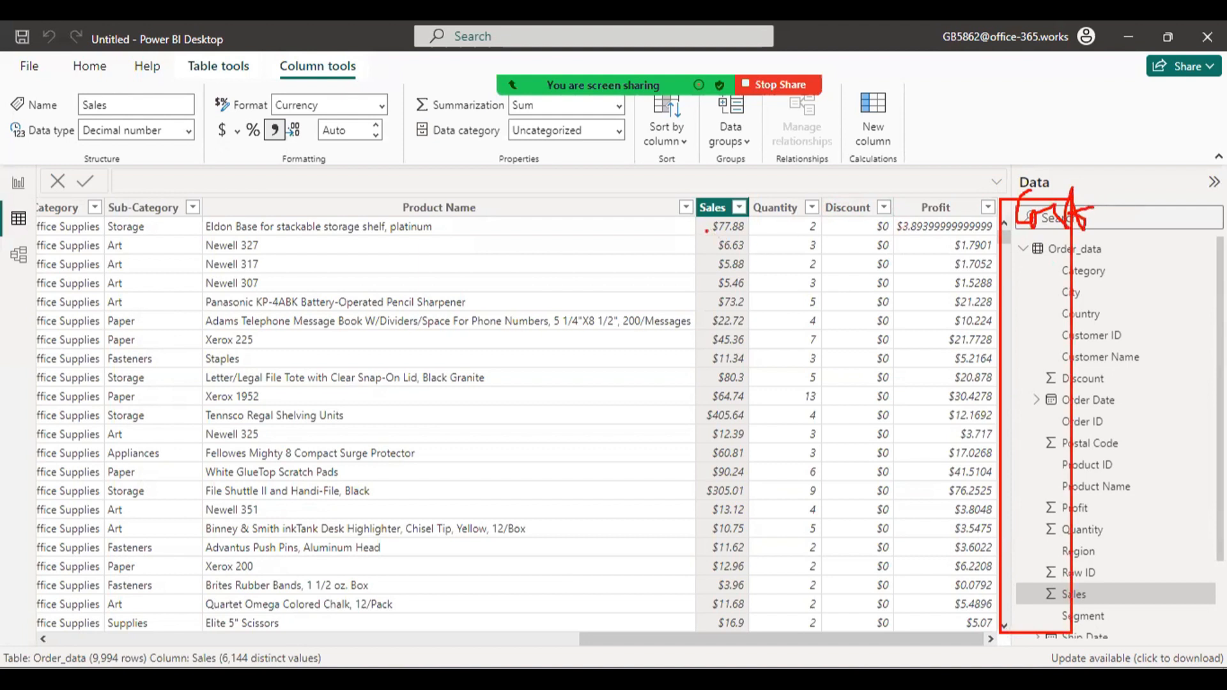
left_click_drag(705, 230, 727, 237)
left_click_drag(773, 189, 840, 196)
left_click_drag(905, 237, 1063, 236)
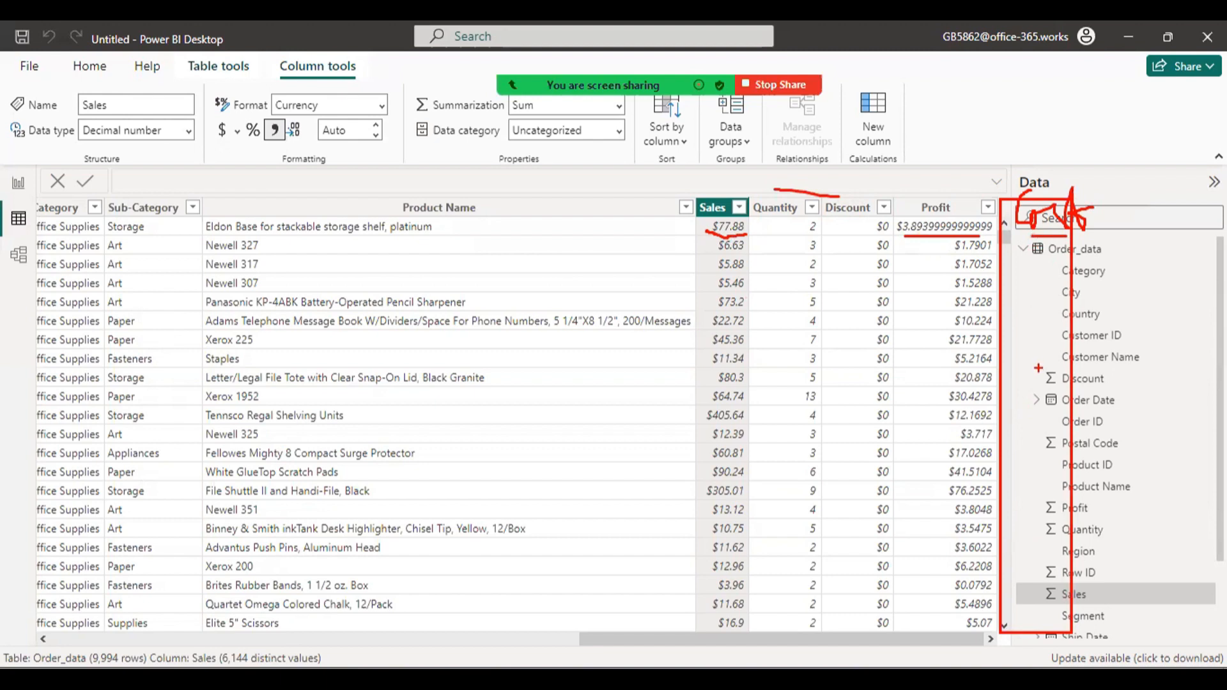
left_click(20, 184)
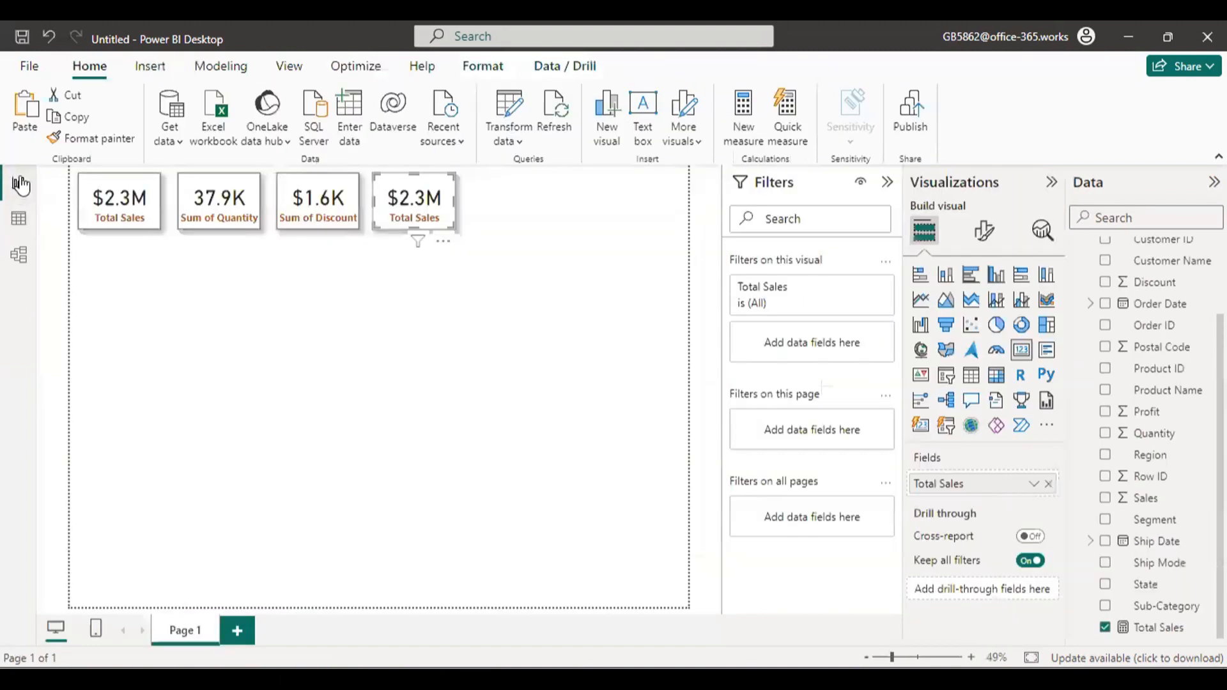
Add a new calculated column to the Order_data table and name it Cost in its formula.
left_click(487, 199)
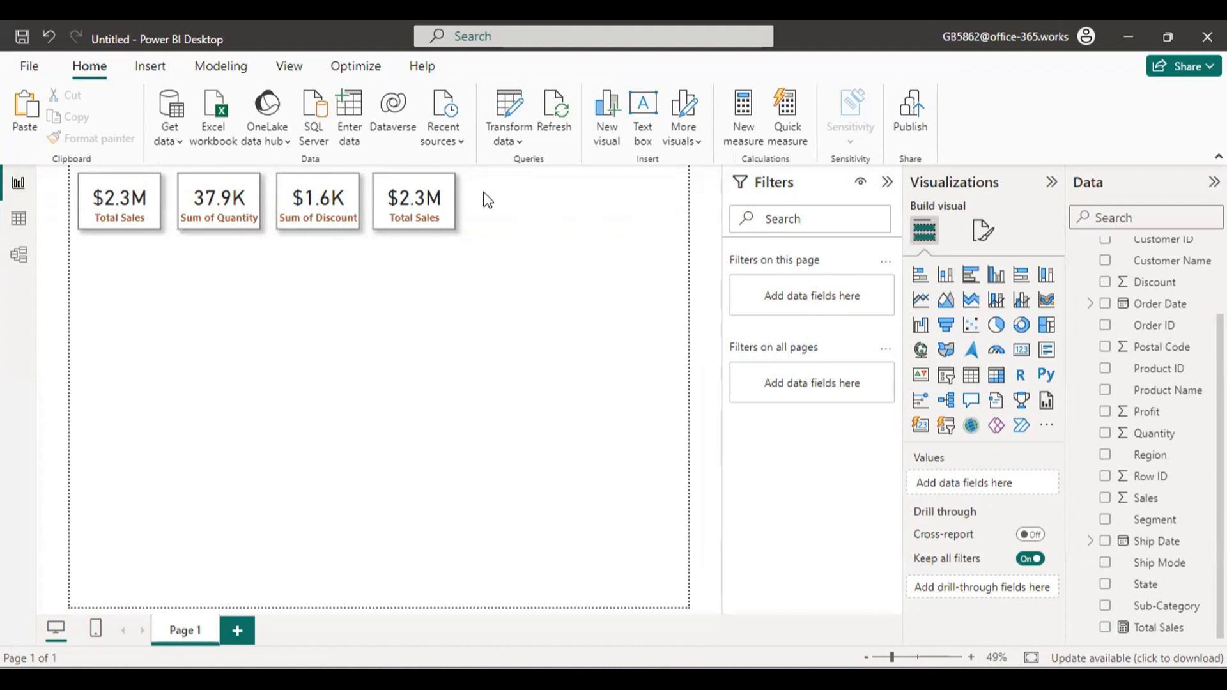
scroll(1150, 440, "up", 2)
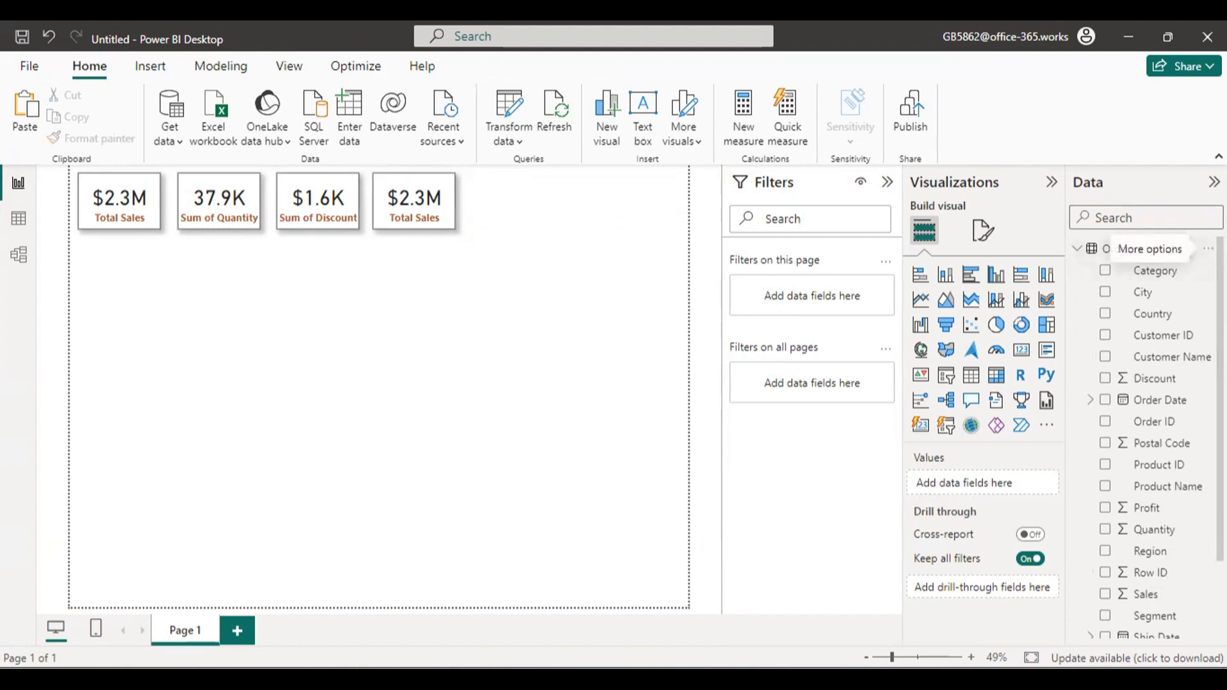
left_click(1207, 249)
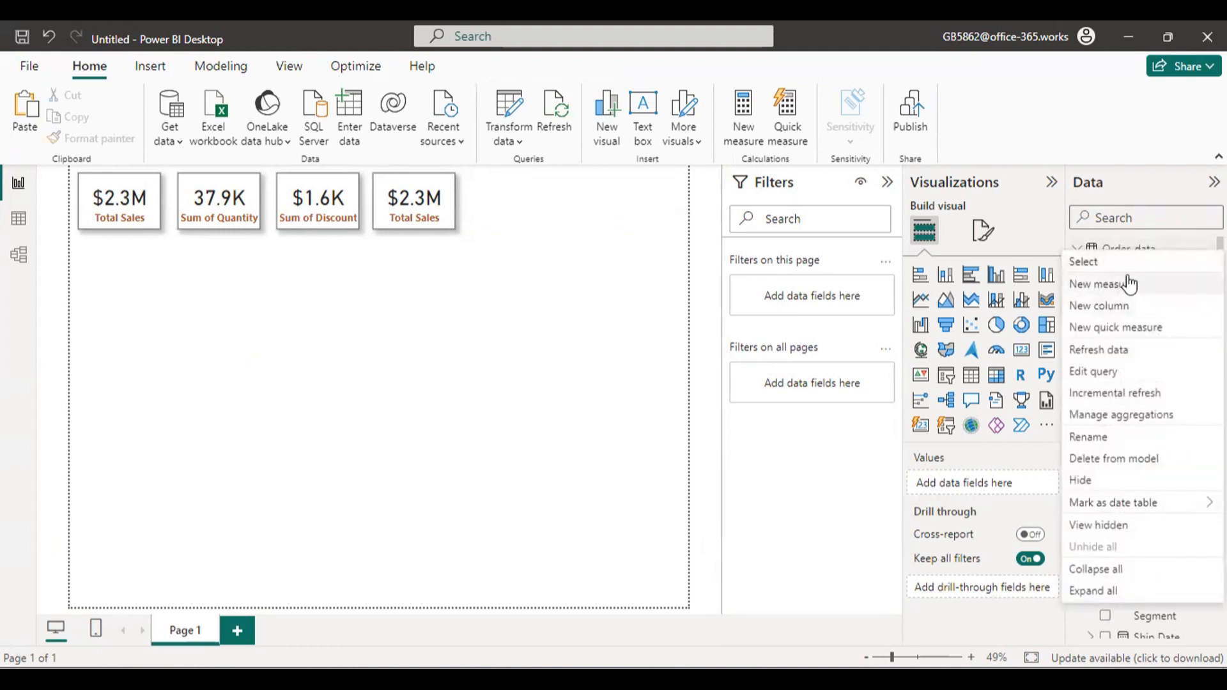
left_click(1126, 310)
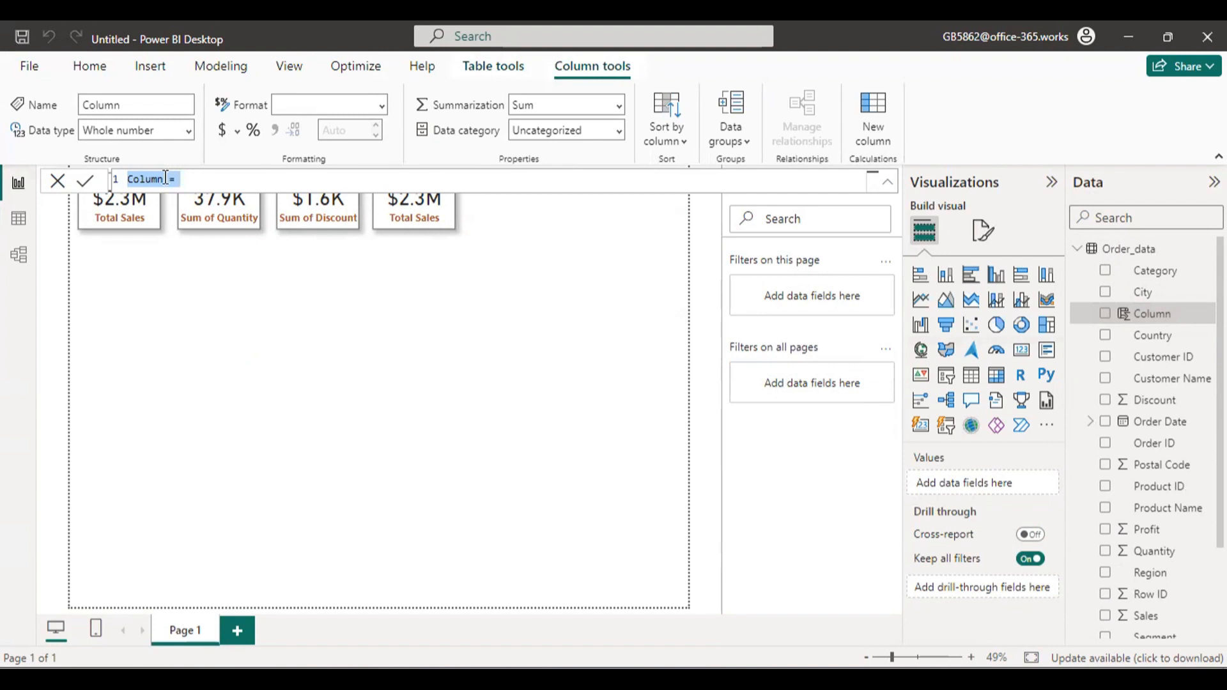
mouse_move(164, 179)
left_mouse_down()
mouse_move(127, 179)
mouse_move(140, 179)
left_mouse_up()
type("st")
Define the Cost column as [Total Sales] - Order_data[Profit] and commit the formula.
type("sales")
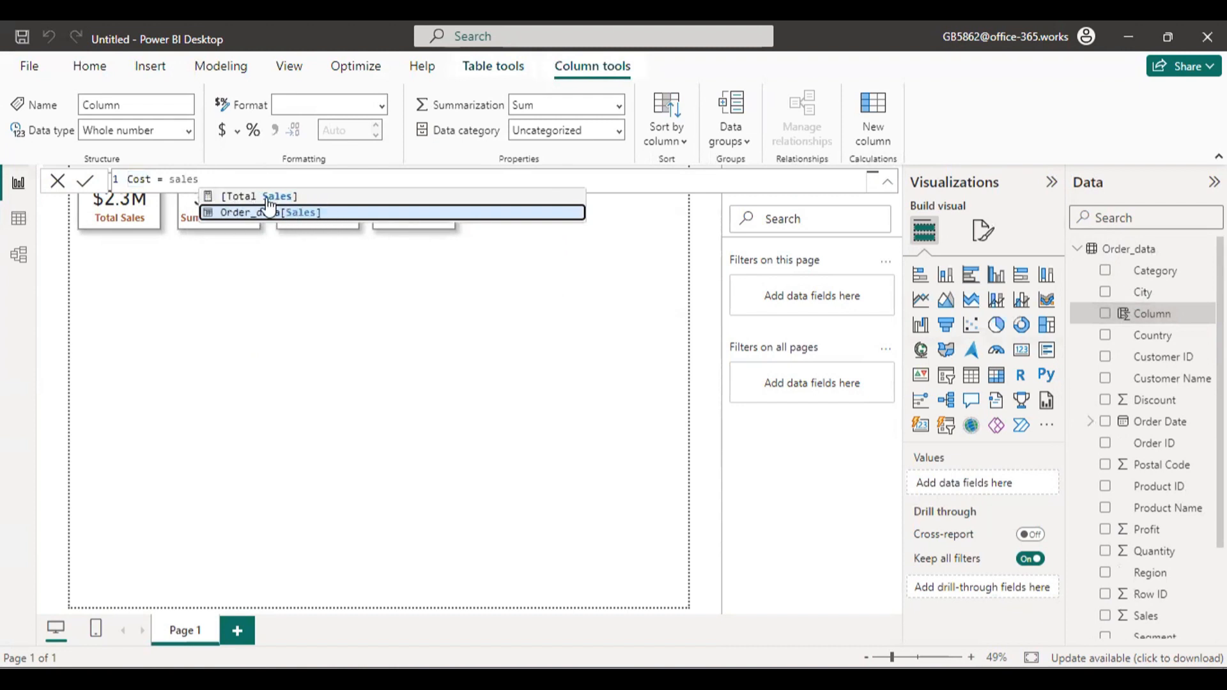
left_click(384, 196)
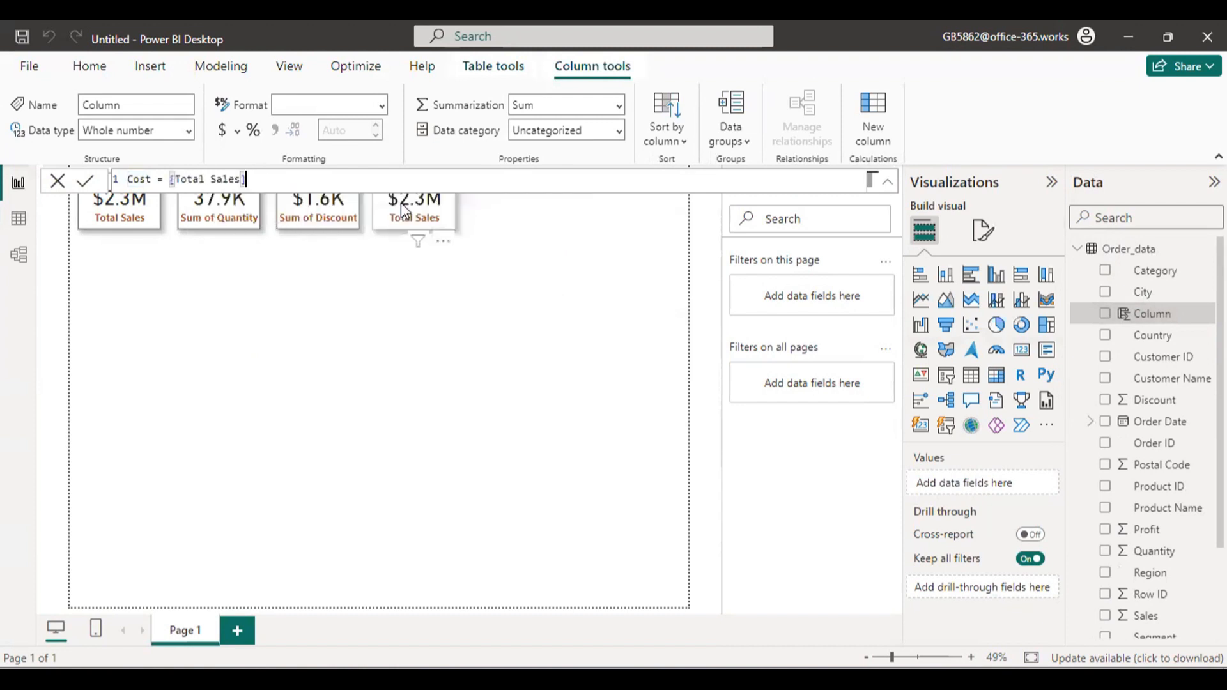
type("-")
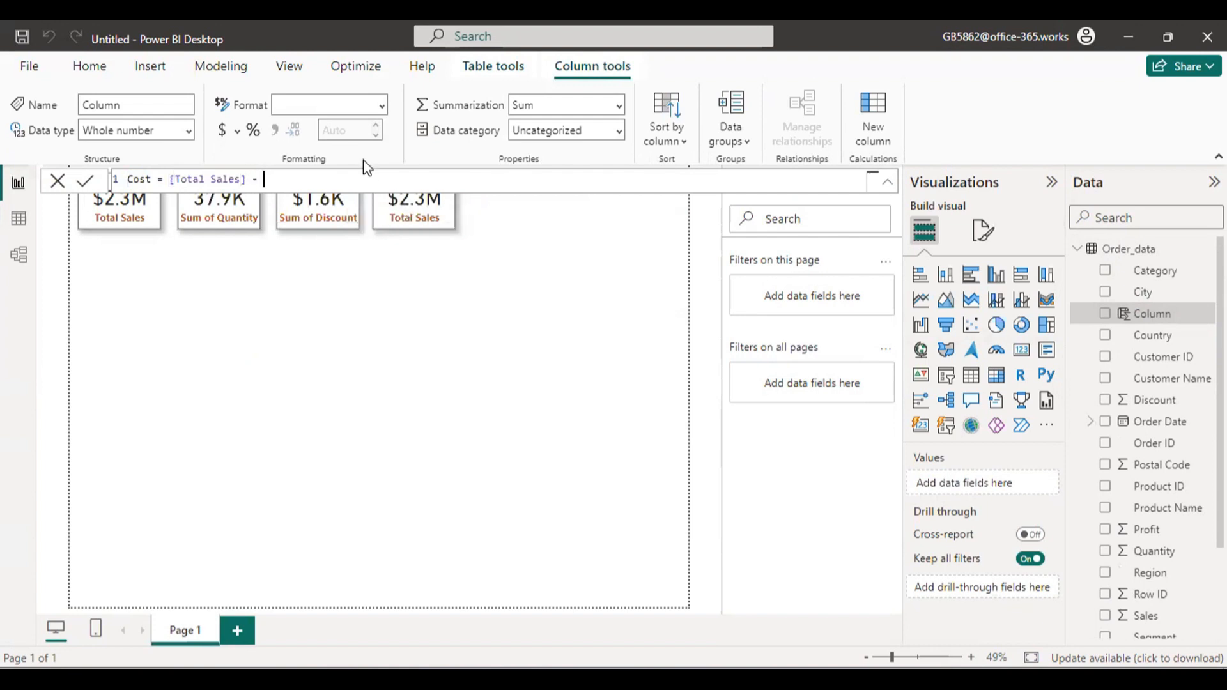
type(" prof")
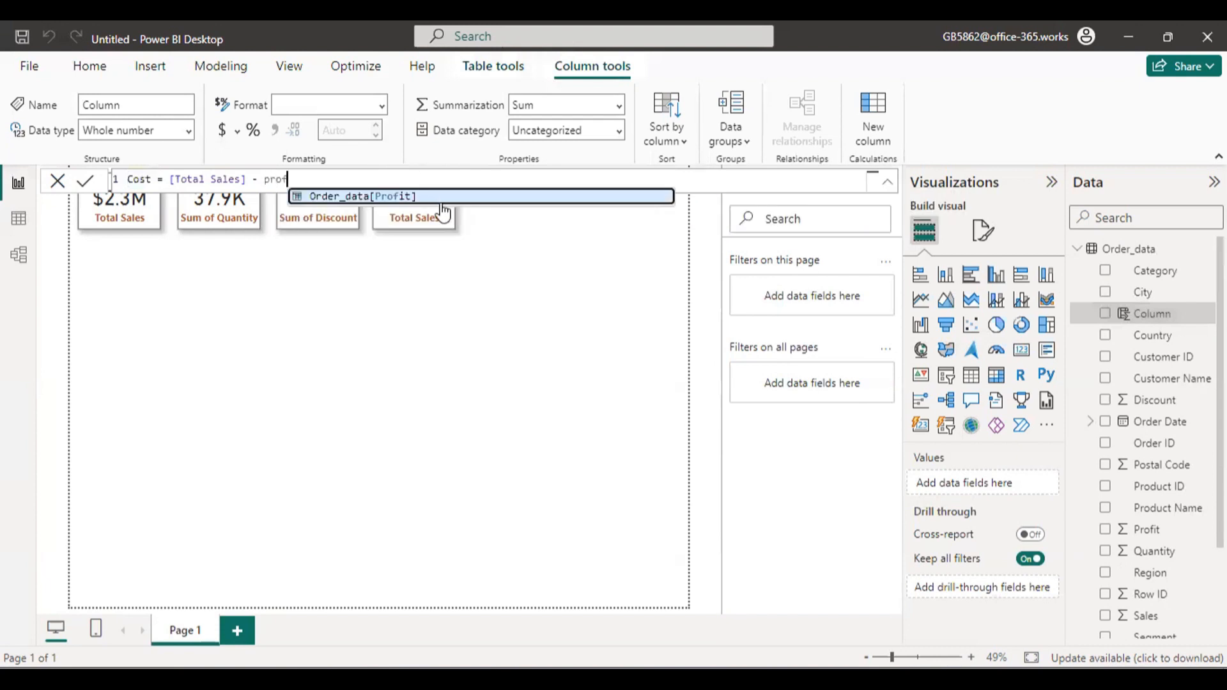
left_click(447, 197)
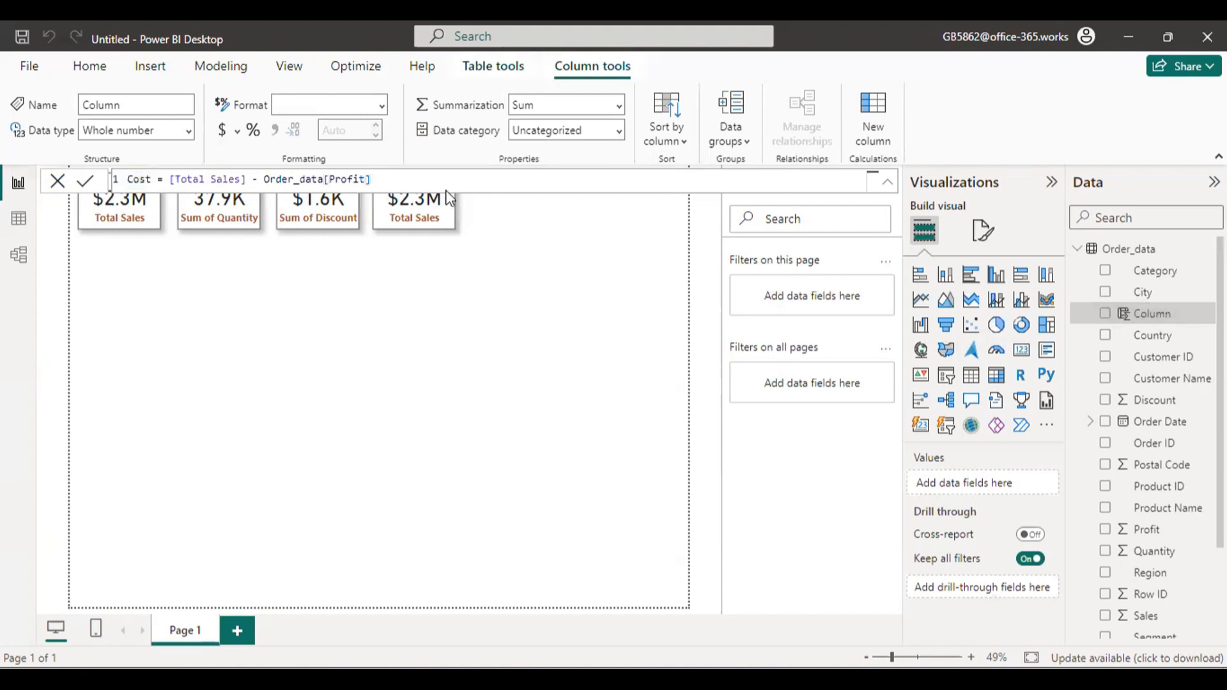
key("Return")
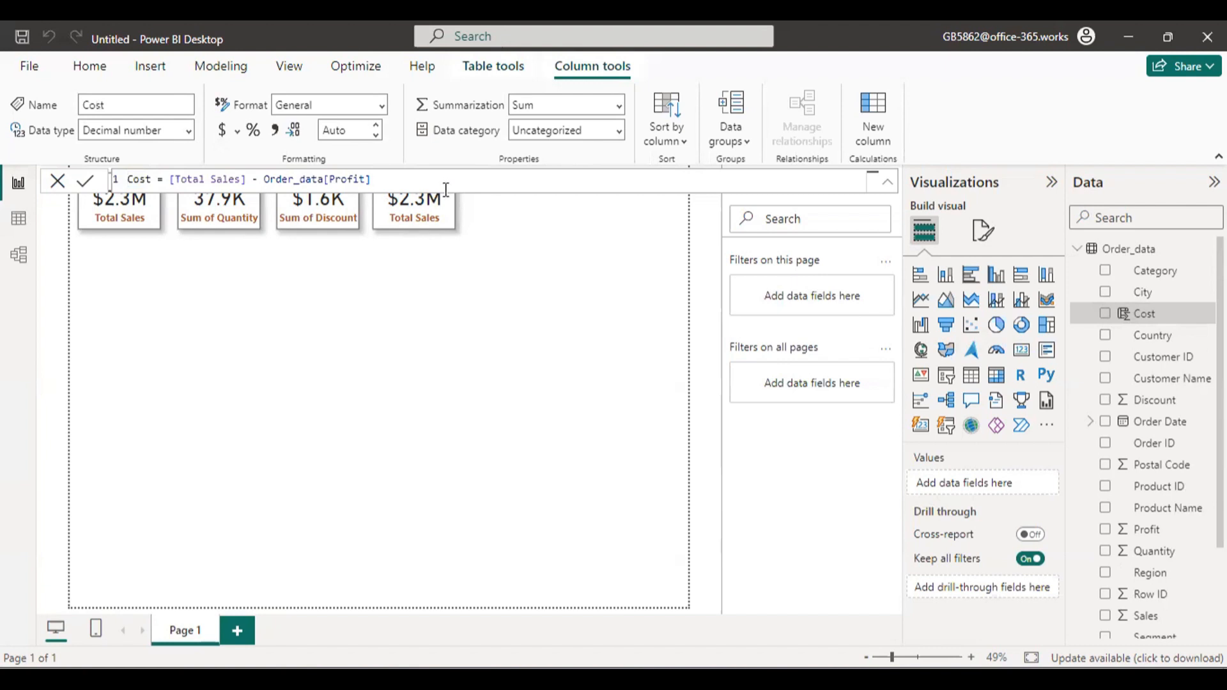
left_click(66, 191)
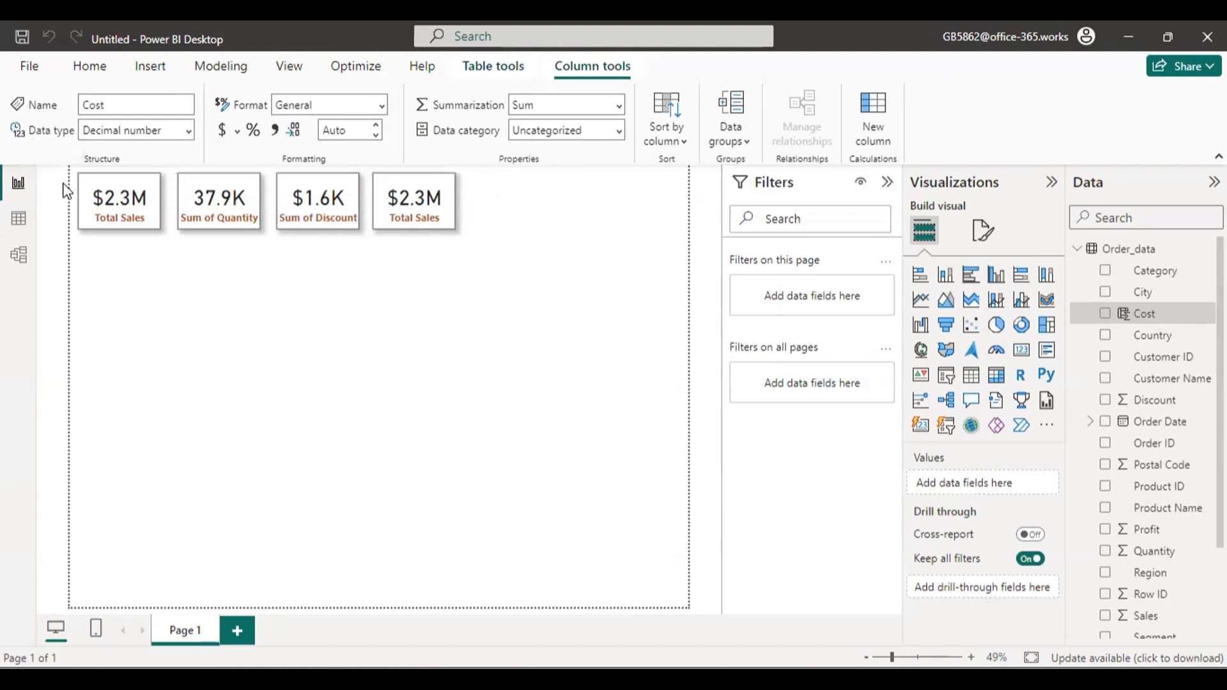
Check the values of the Cost column in the Order_data table, and return to the report page.
left_click(18, 218)
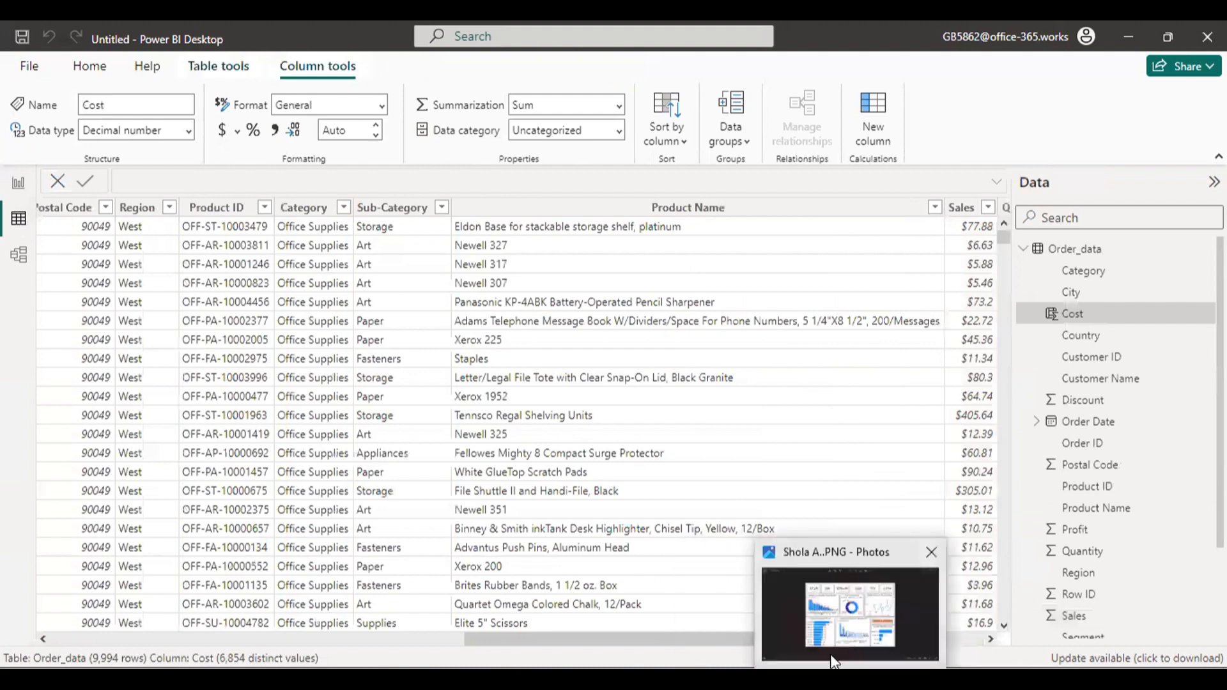
left_click_drag(730, 639, 974, 649)
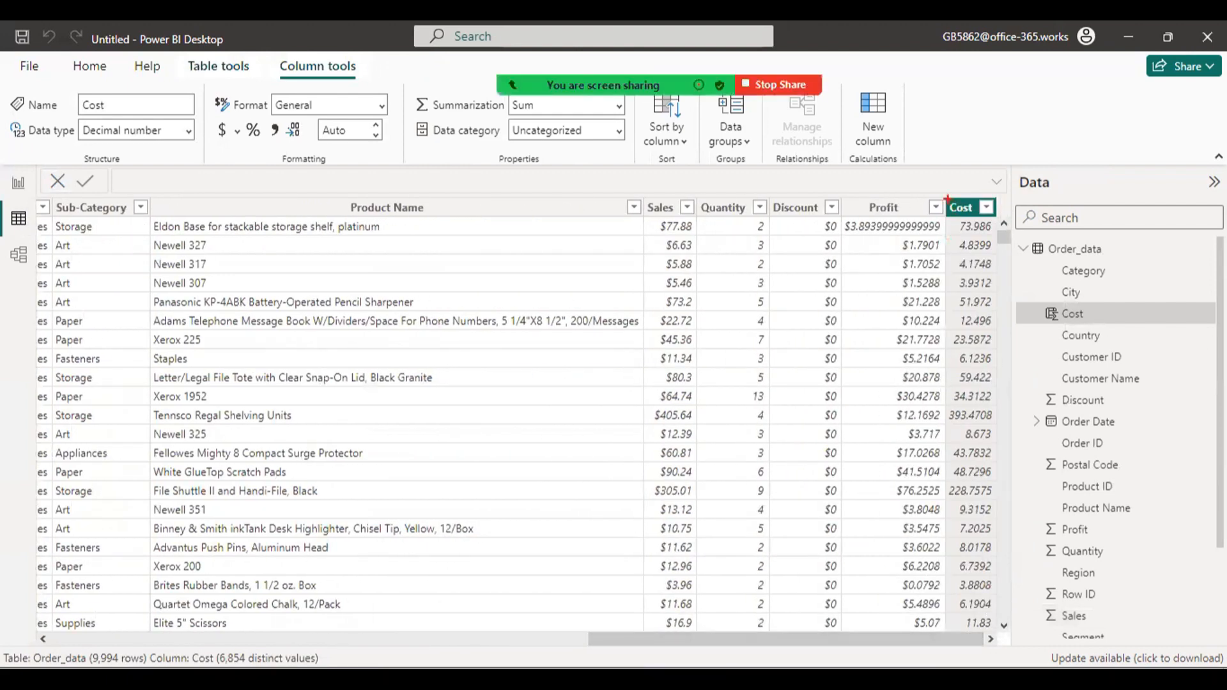
mouse_move(946, 199)
left_mouse_down()
mouse_move(988, 293)
mouse_move(1013, 484)
mouse_move(1014, 661)
mouse_move(1013, 643)
left_mouse_up()
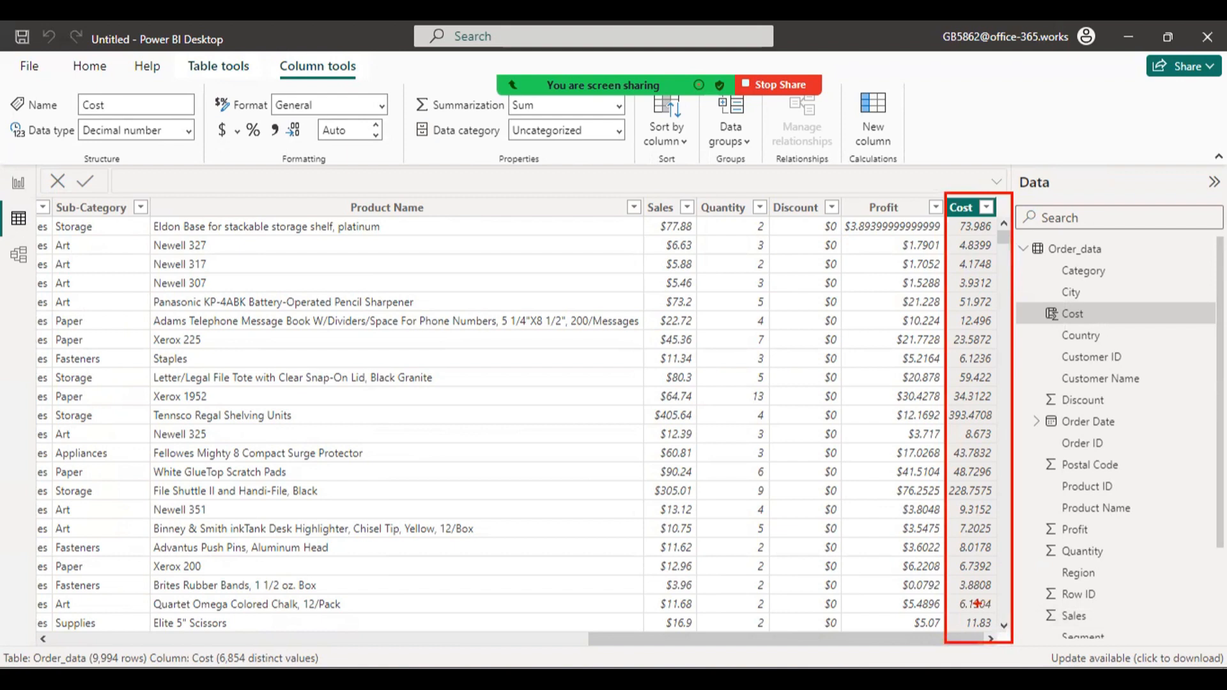
key("Escape")
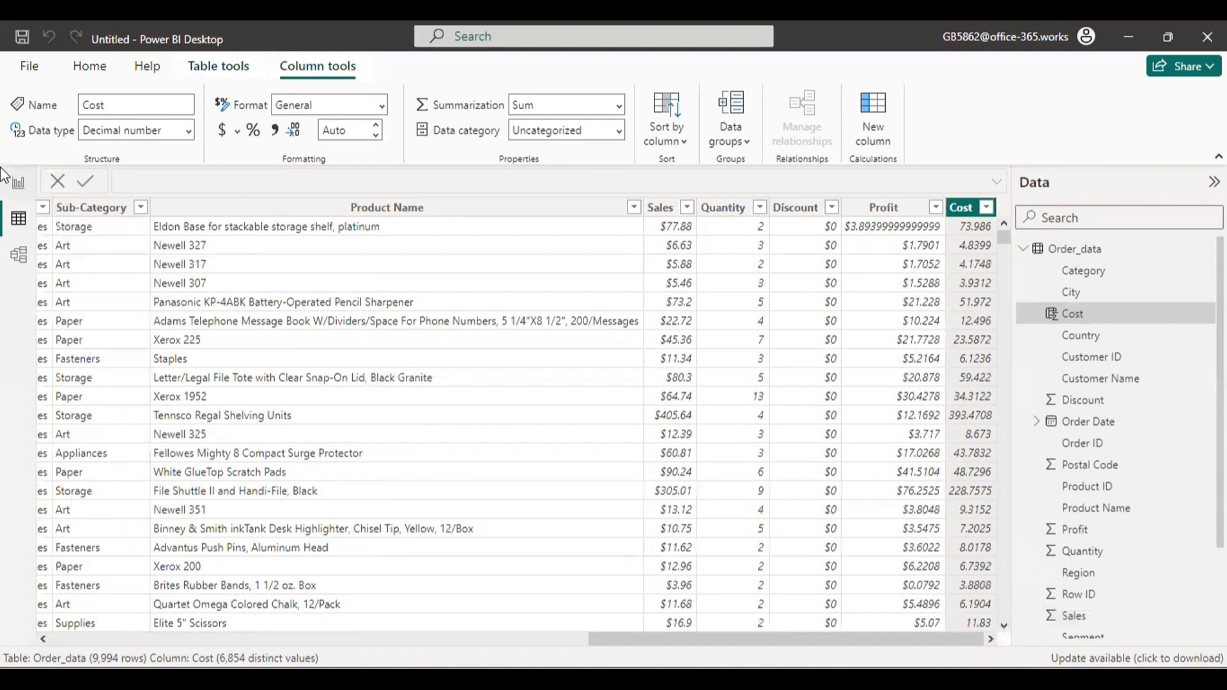
left_click(18, 182)
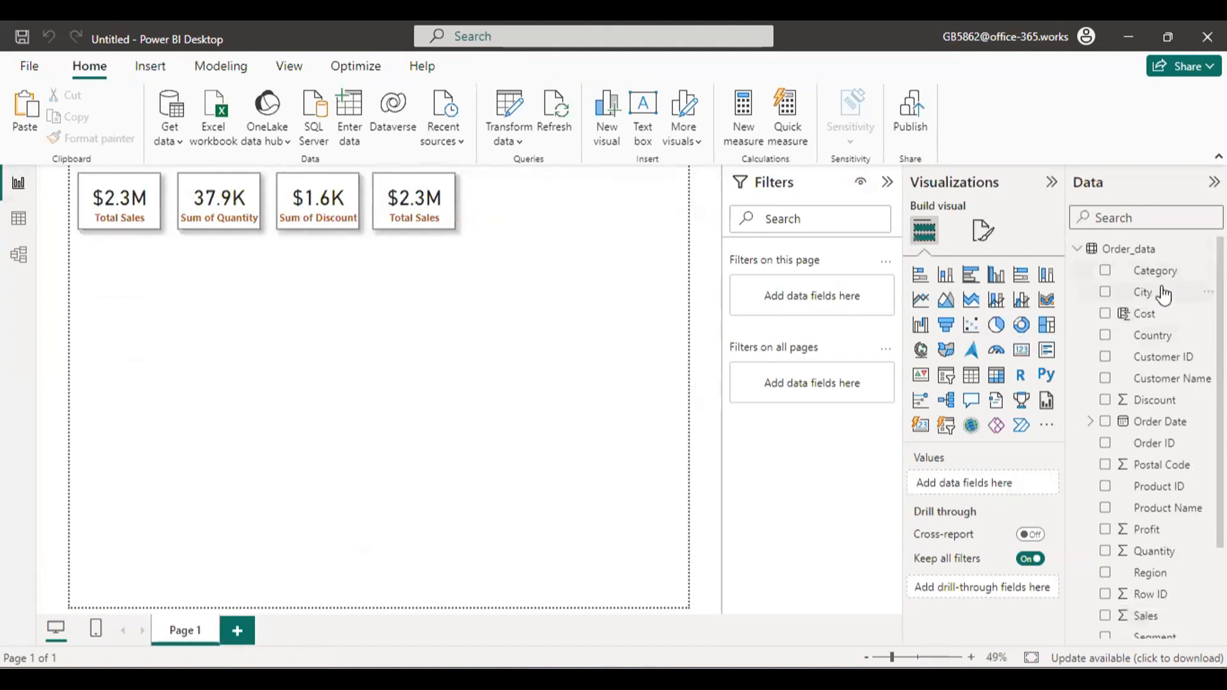
Create a new measure in the Order_data table defined as Total = SUM(Order_data[Cost]) and commit the formula.
left_click(1208, 249)
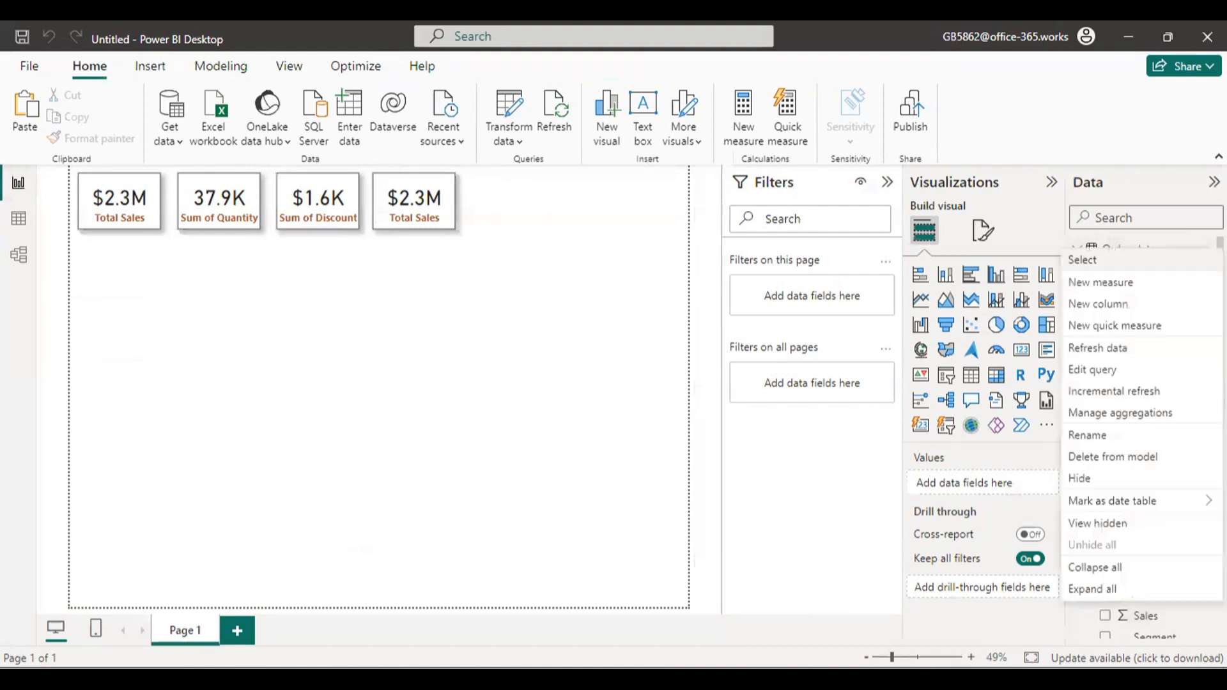
left_click(1162, 281)
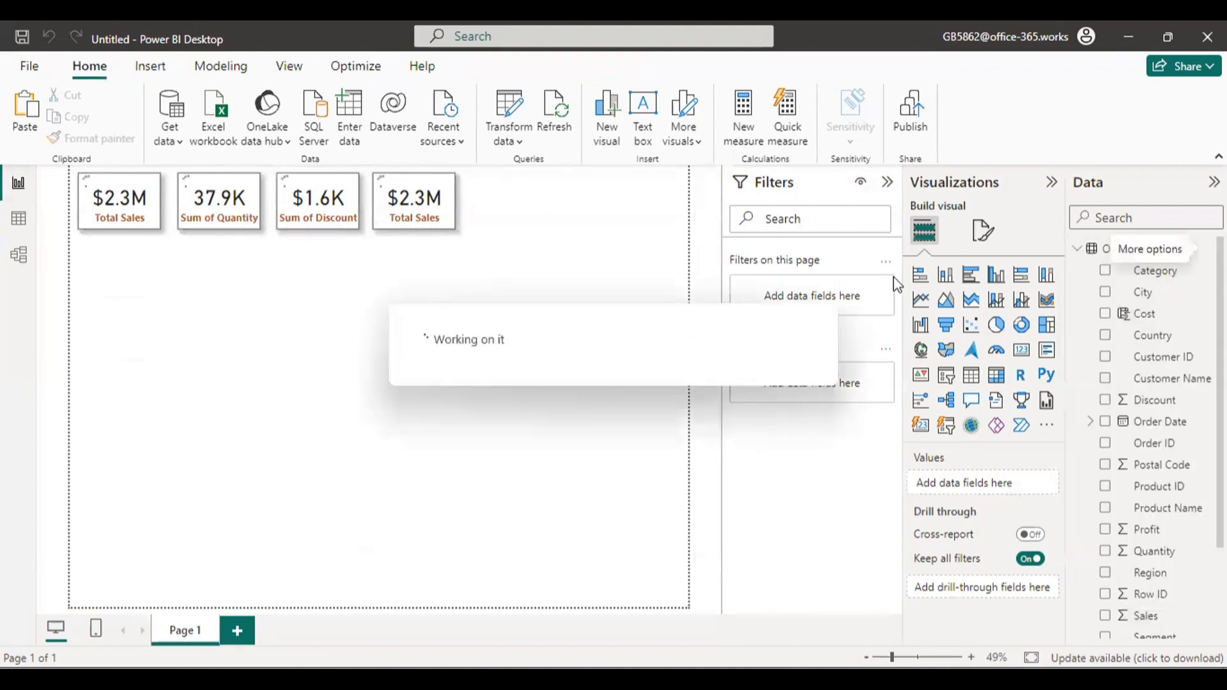
double_click(167, 179)
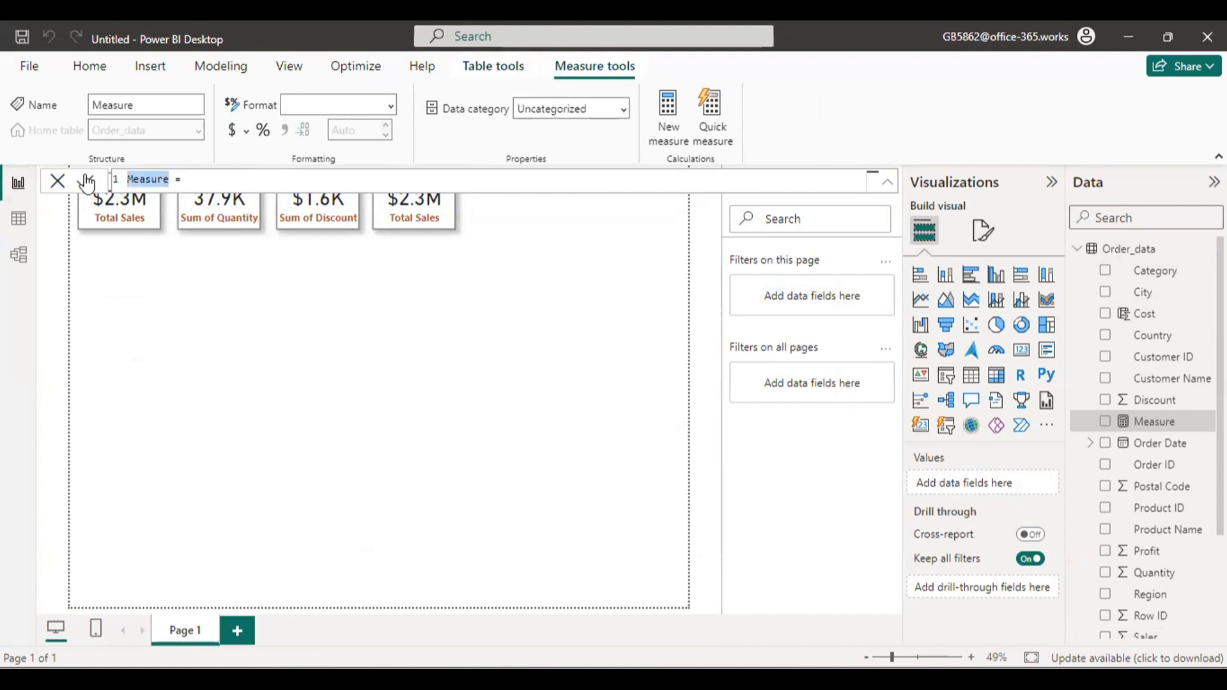
type("Total = sum")
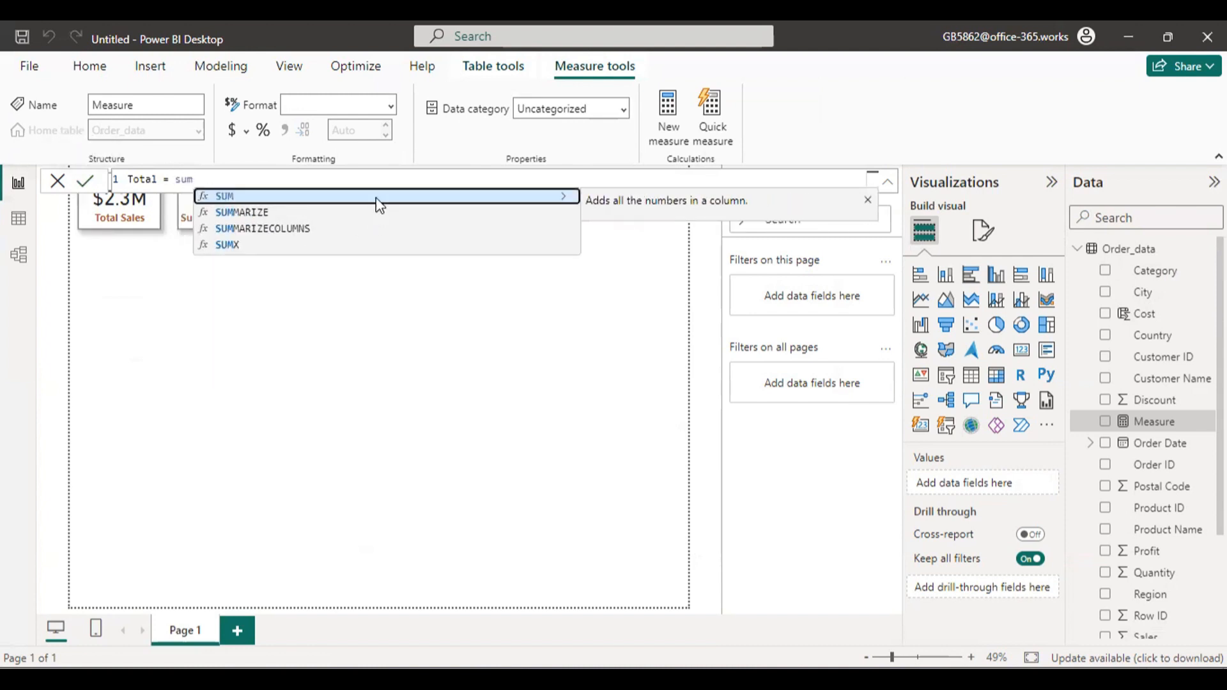
left_click(374, 198)
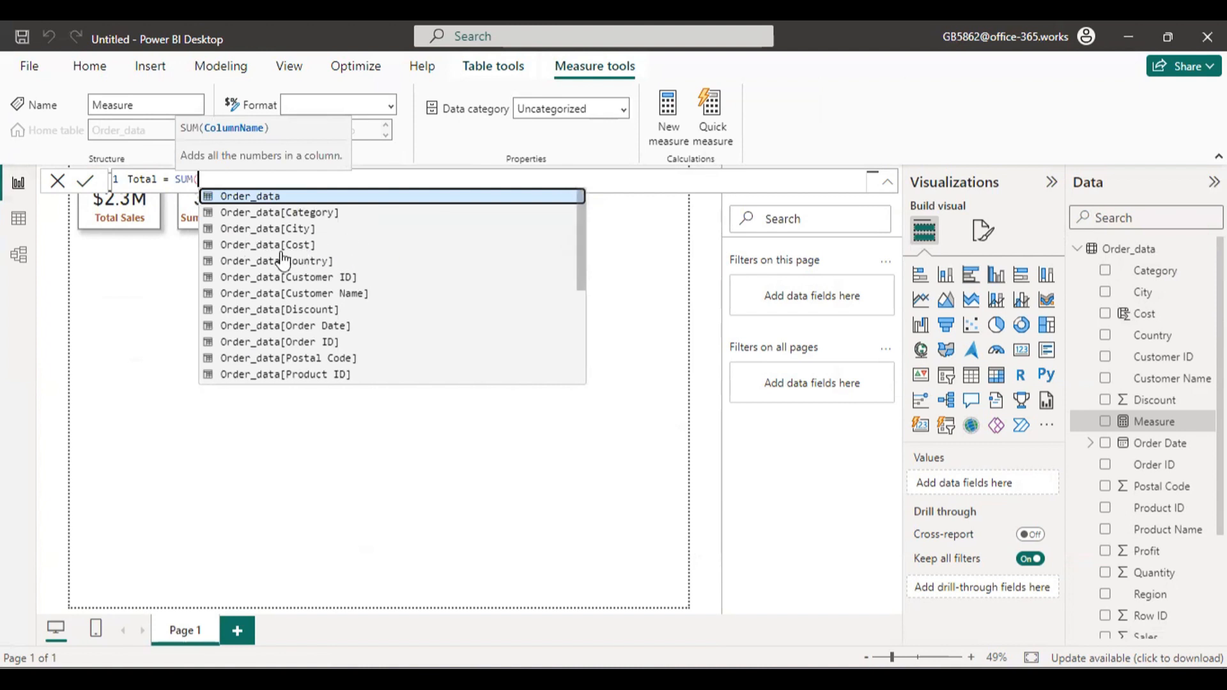
left_click(338, 248)
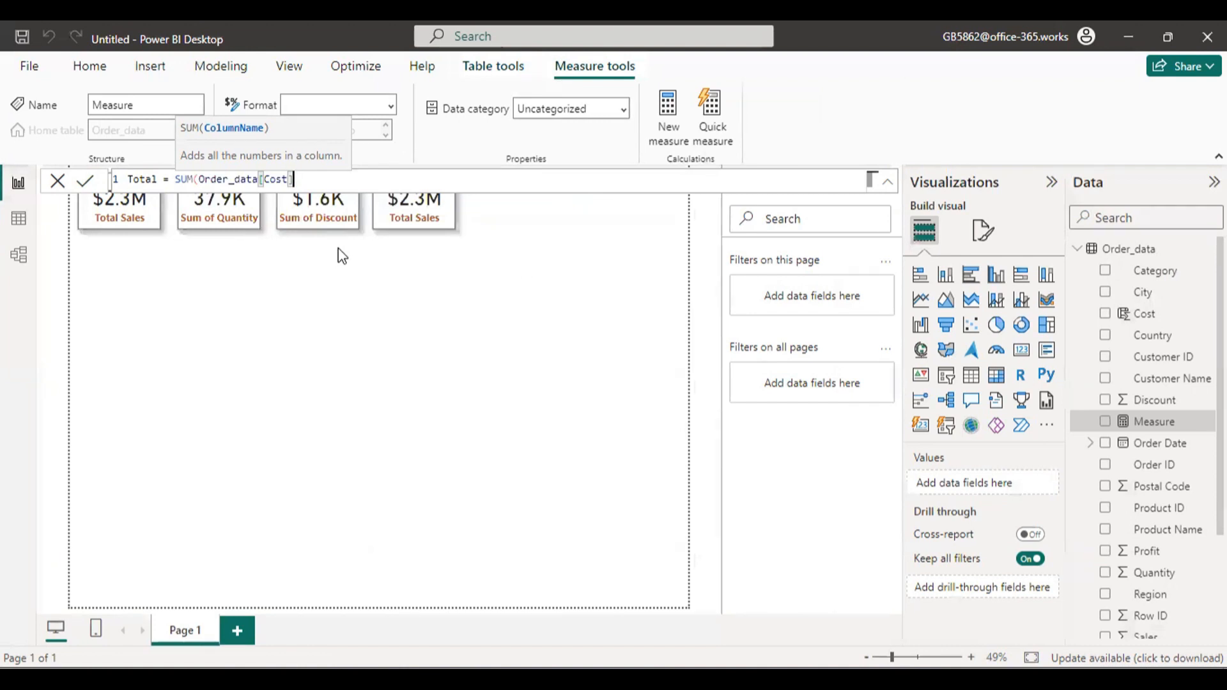
type(")")
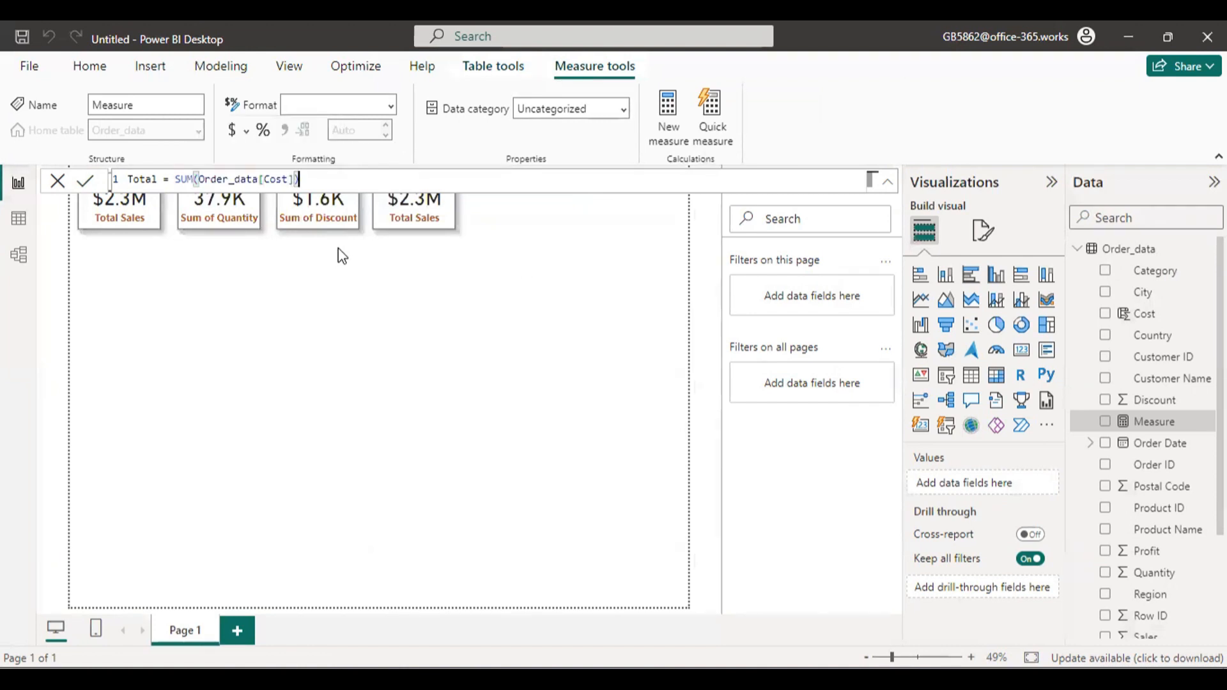
key("Return")
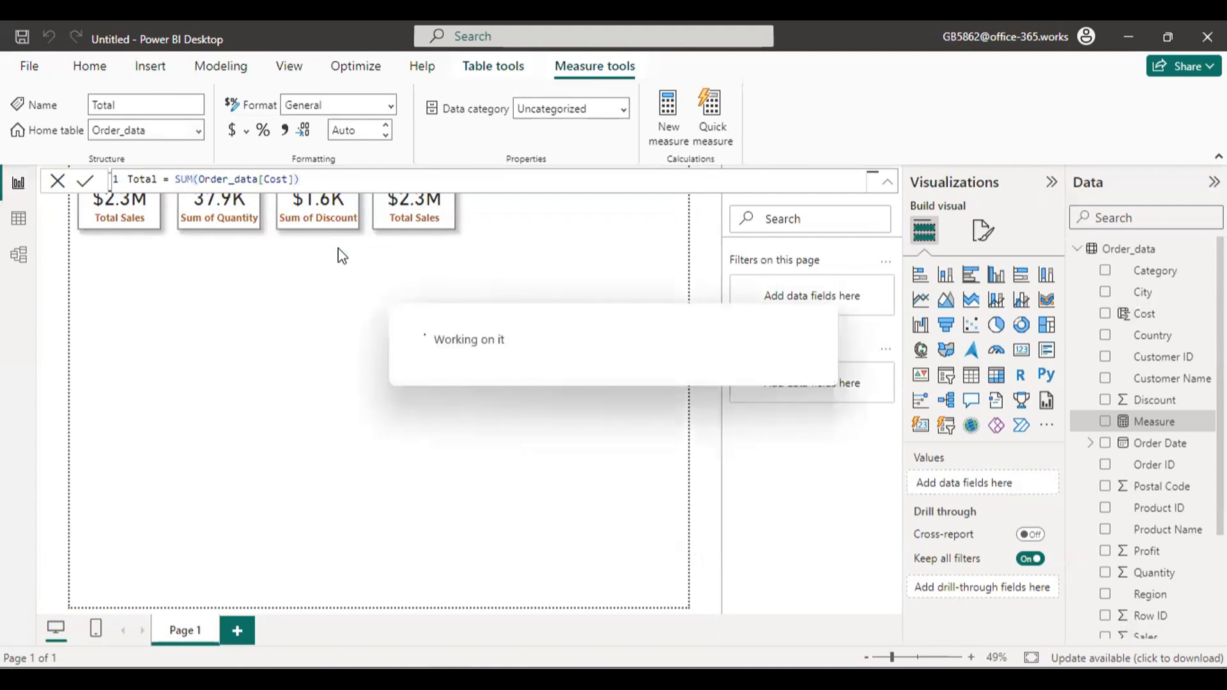
left_click(57, 180)
scroll(1150, 575, "down", 2)
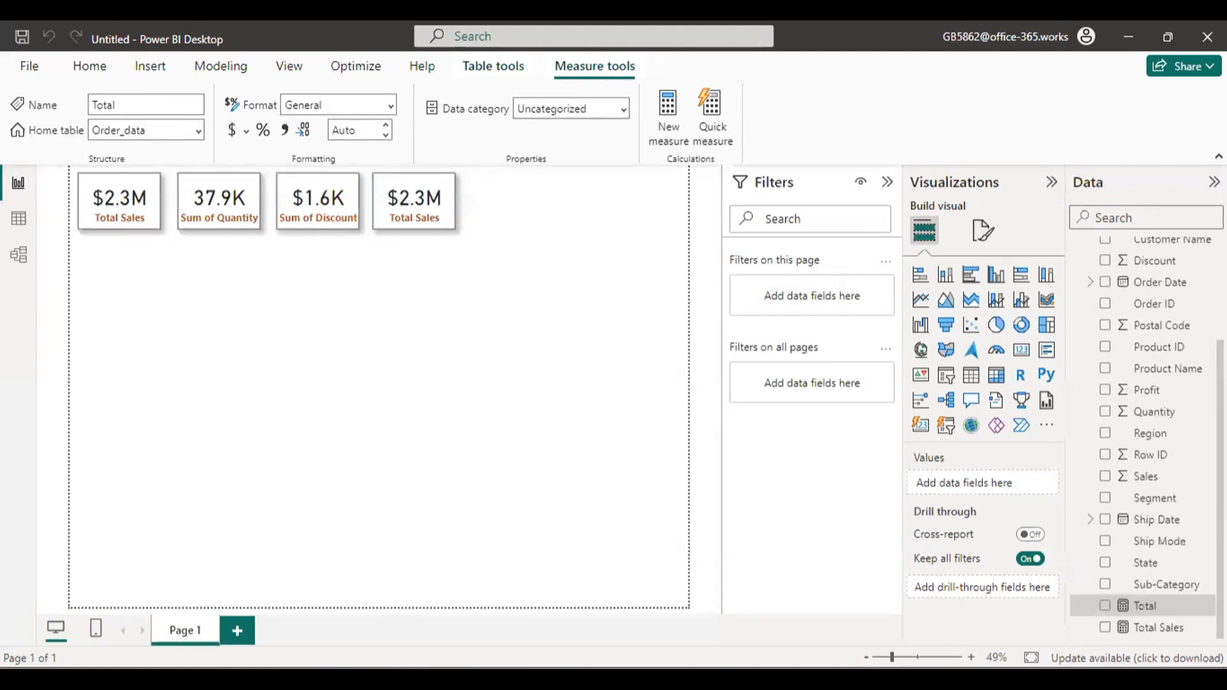
double_click(1152, 607)
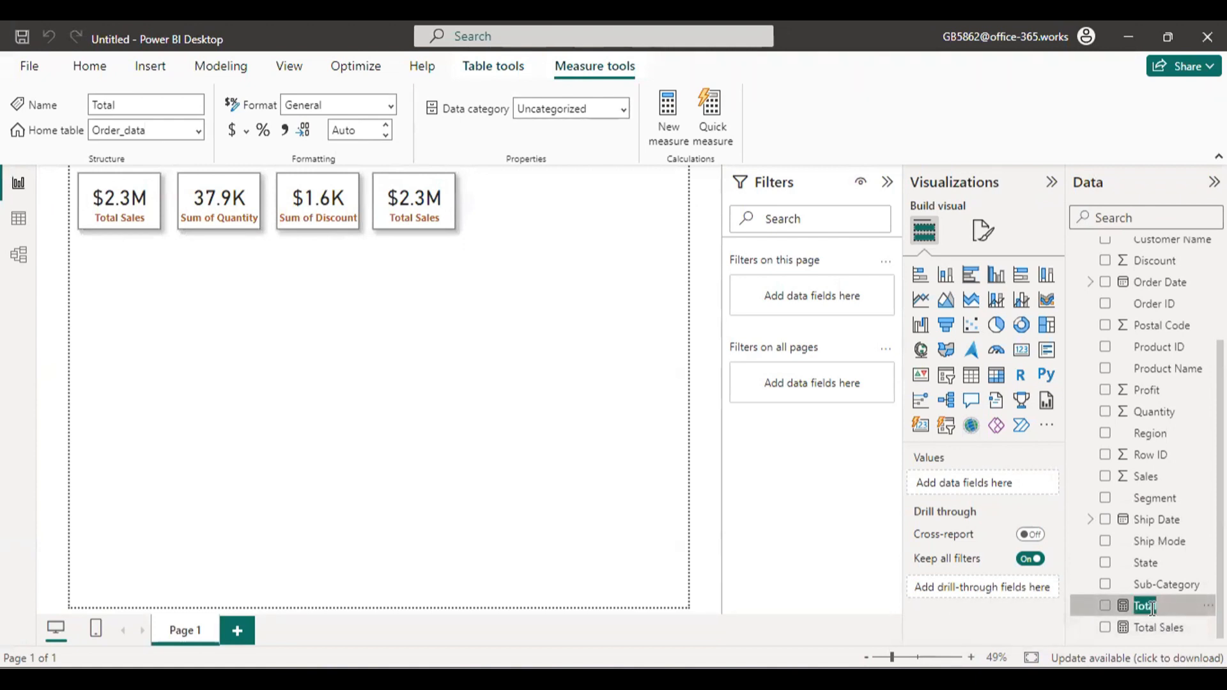
key("BackSpace")
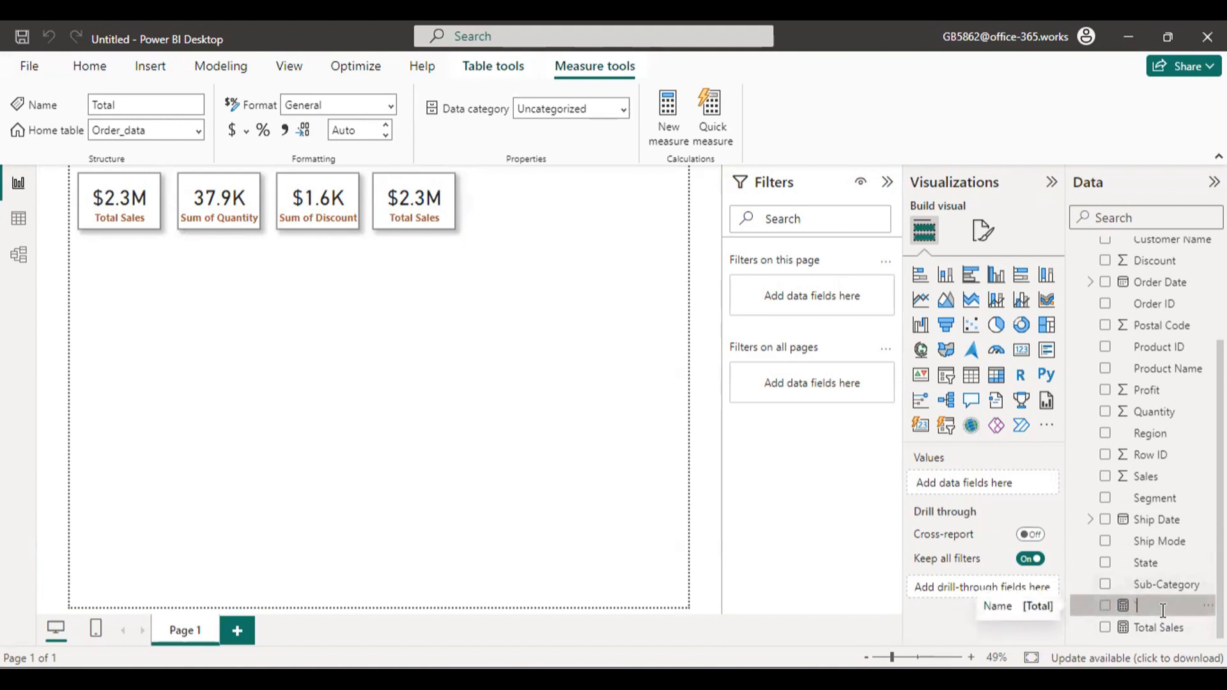
key("ctrl+z")
key("Return")
Rename the Total measure in the Order_data table as Total Cost and close its formula.
right_click(1163, 609)
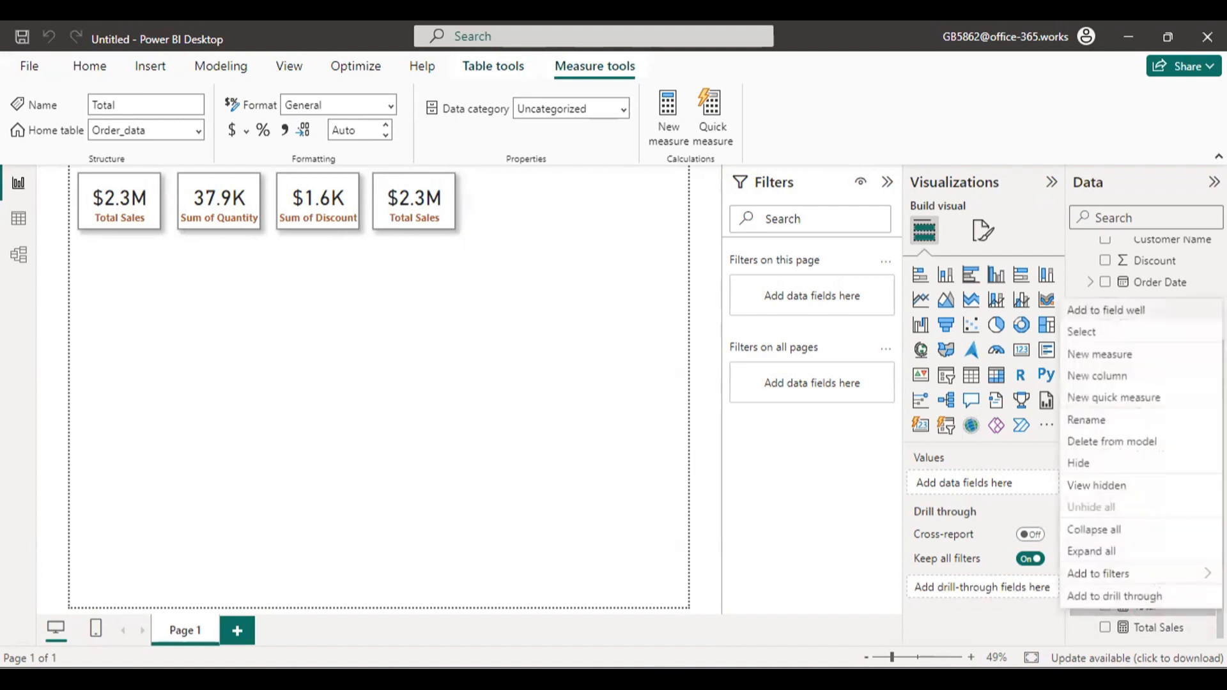
left_click(1113, 419)
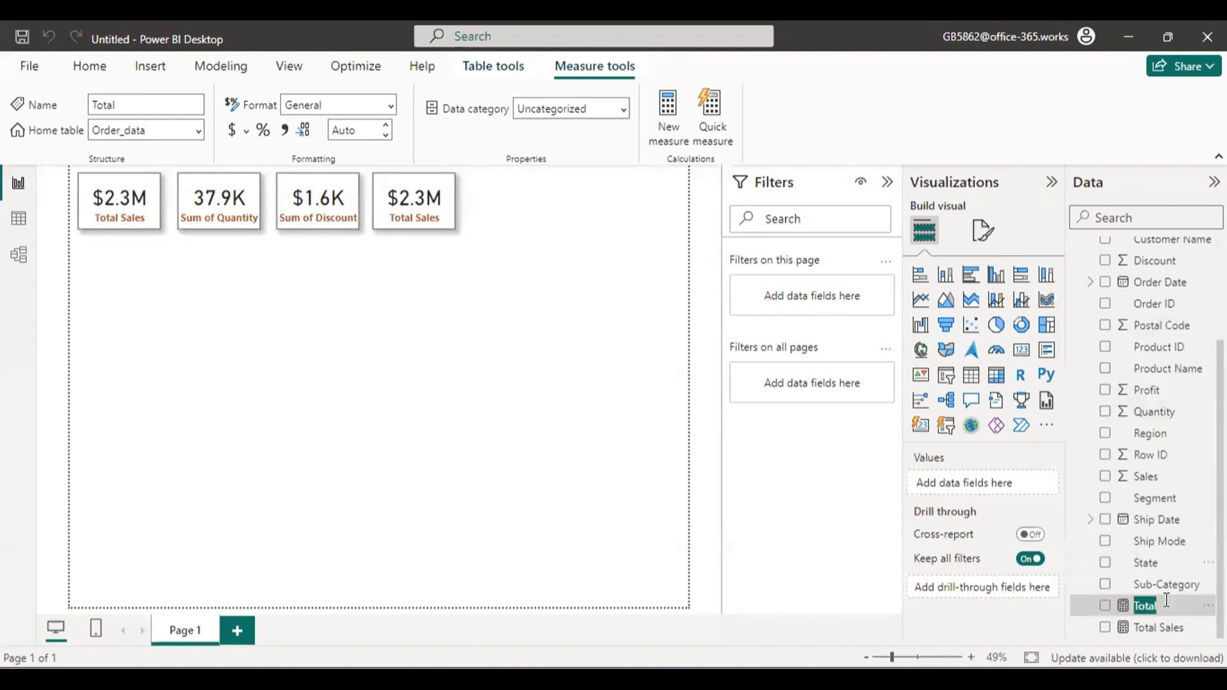
key("Return")
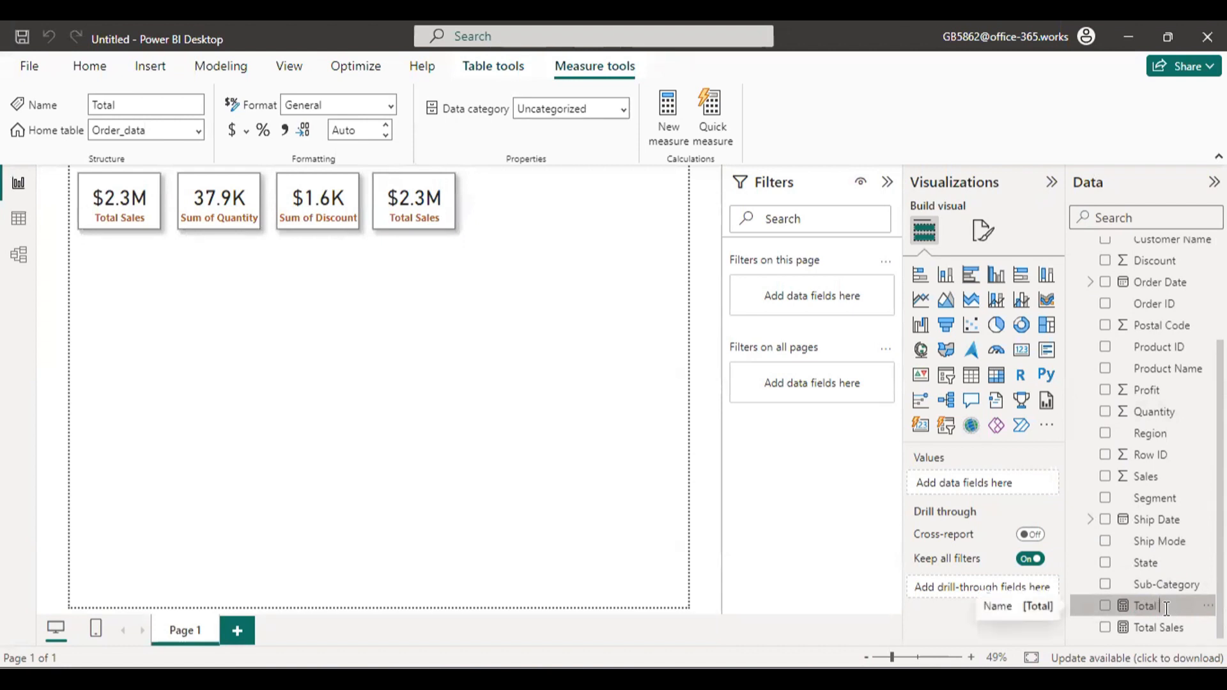
type("ost")
key("Return")
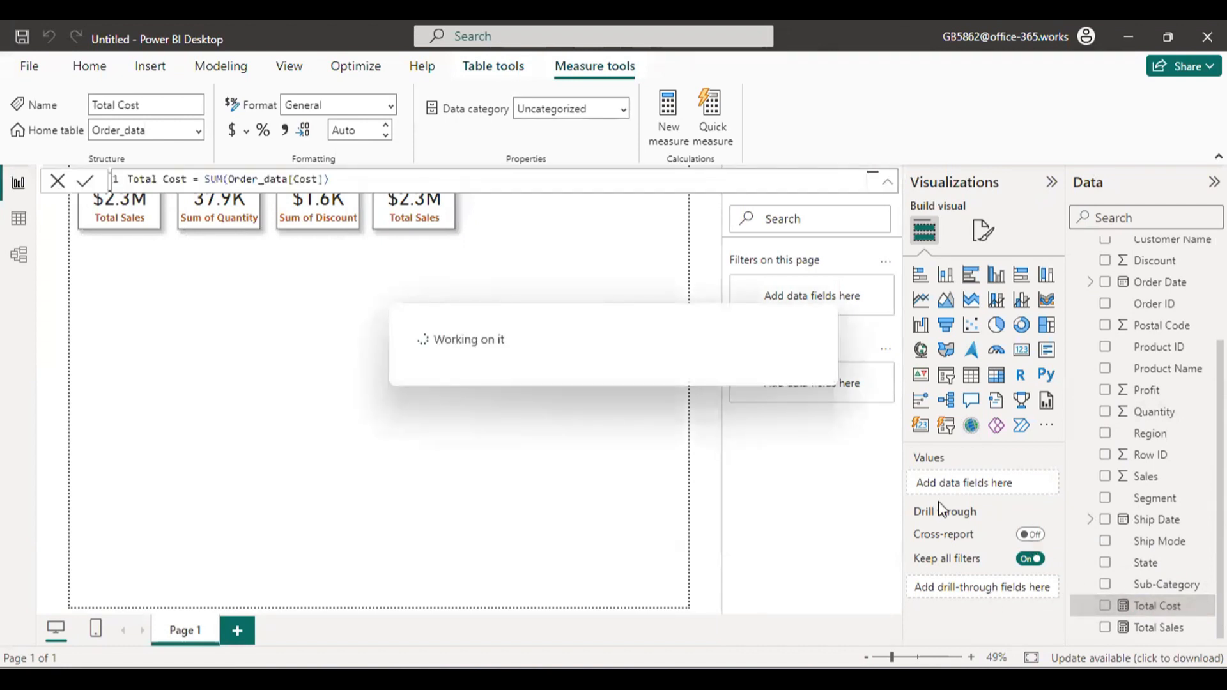
left_click(59, 184)
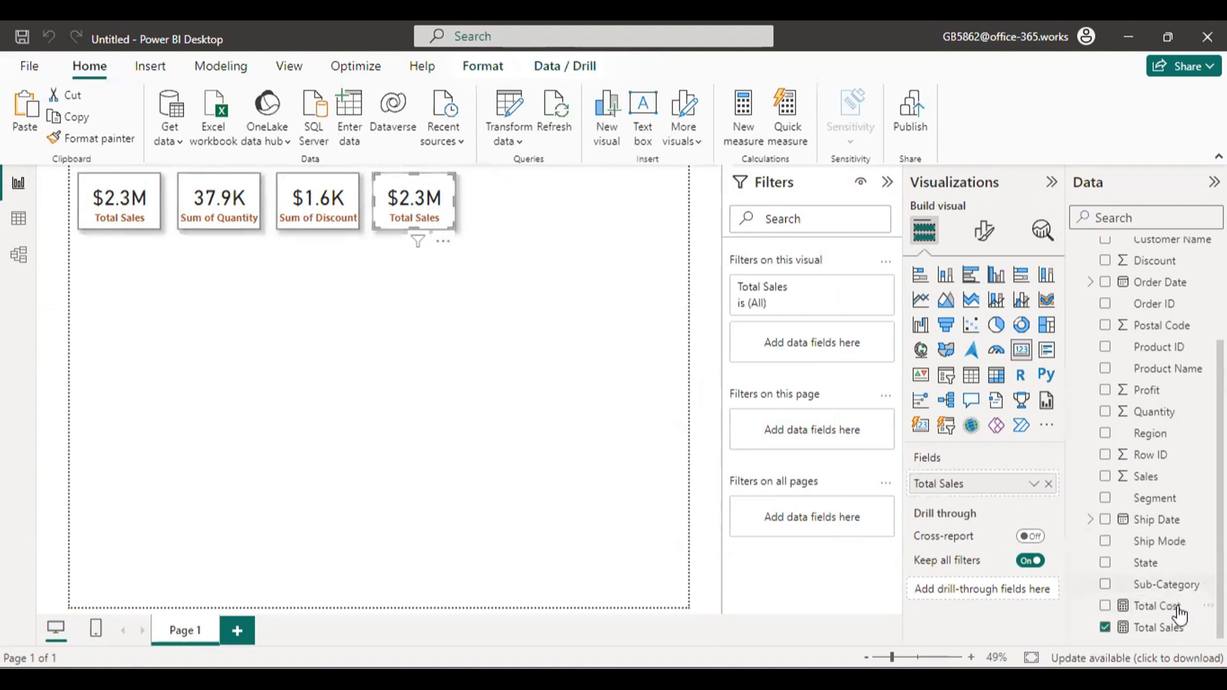
Replace Total Sales with the Total Cost measure in the fourth card, and format Total Cost as dollar currency.
left_click_drag(1179, 615, 999, 488)
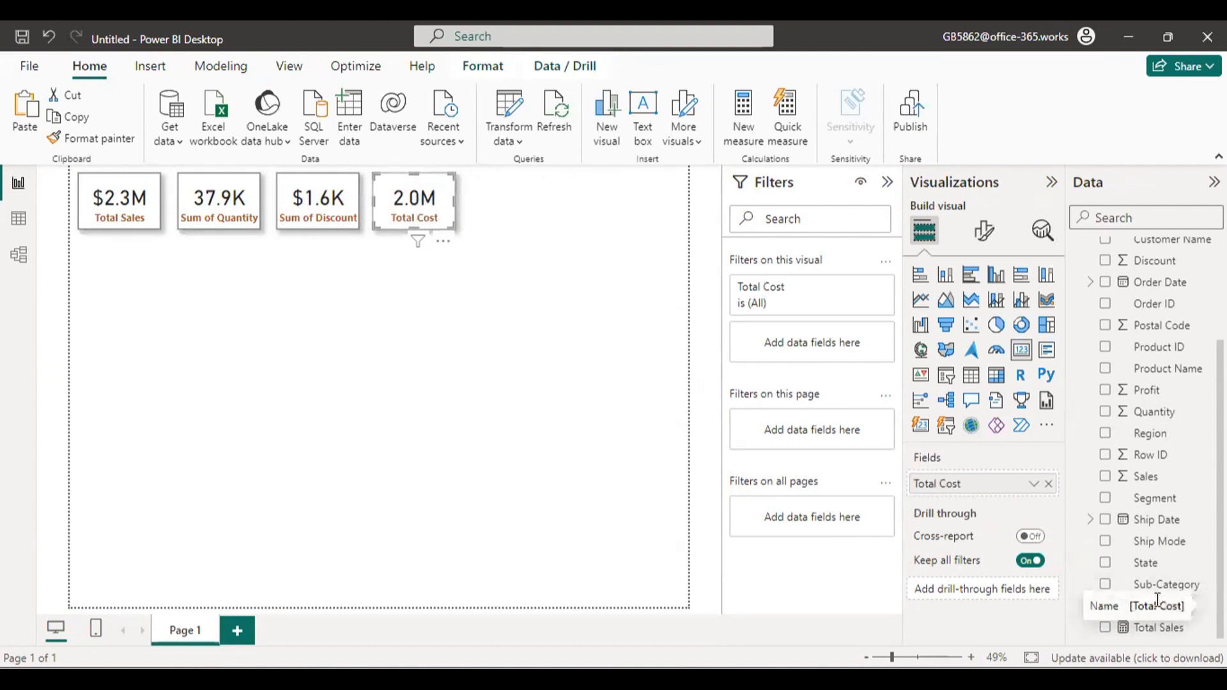
left_click(551, 562)
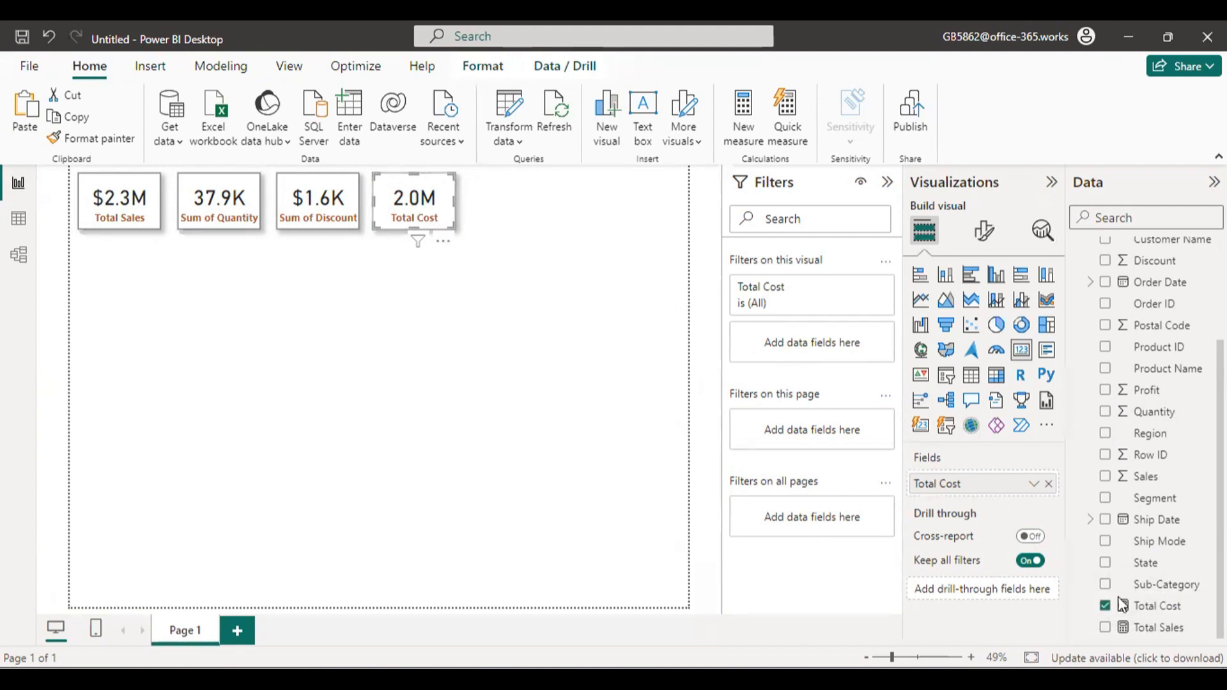
left_click(1158, 607)
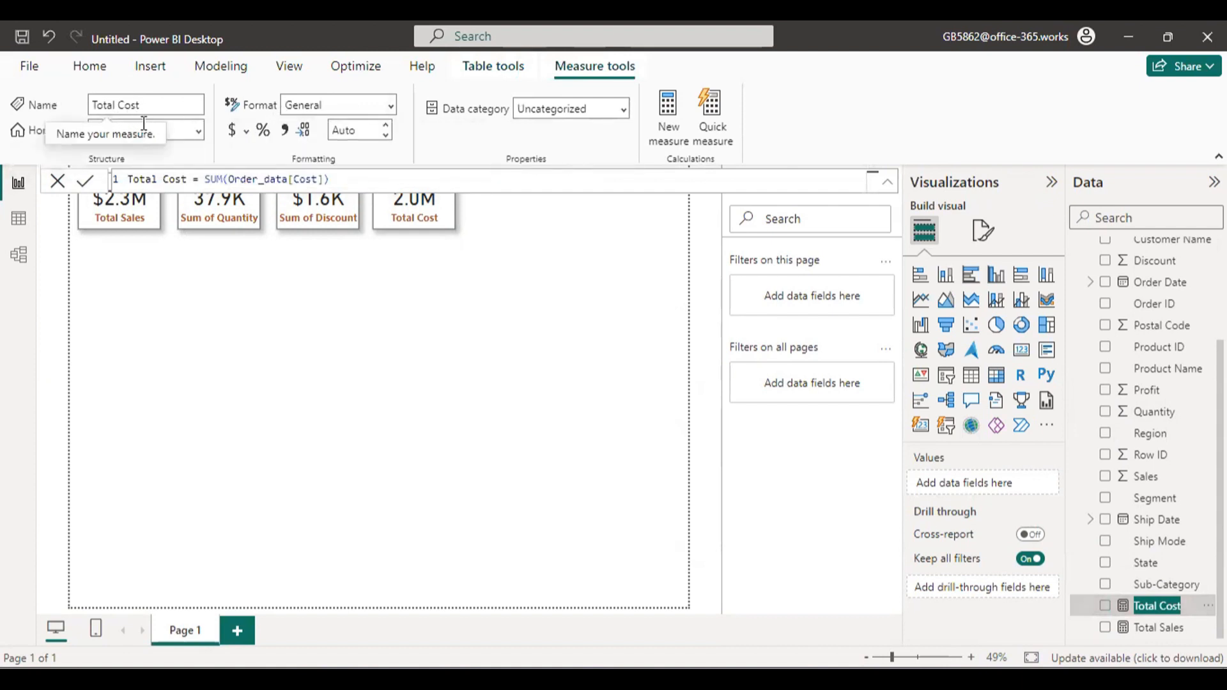
left_click(237, 133)
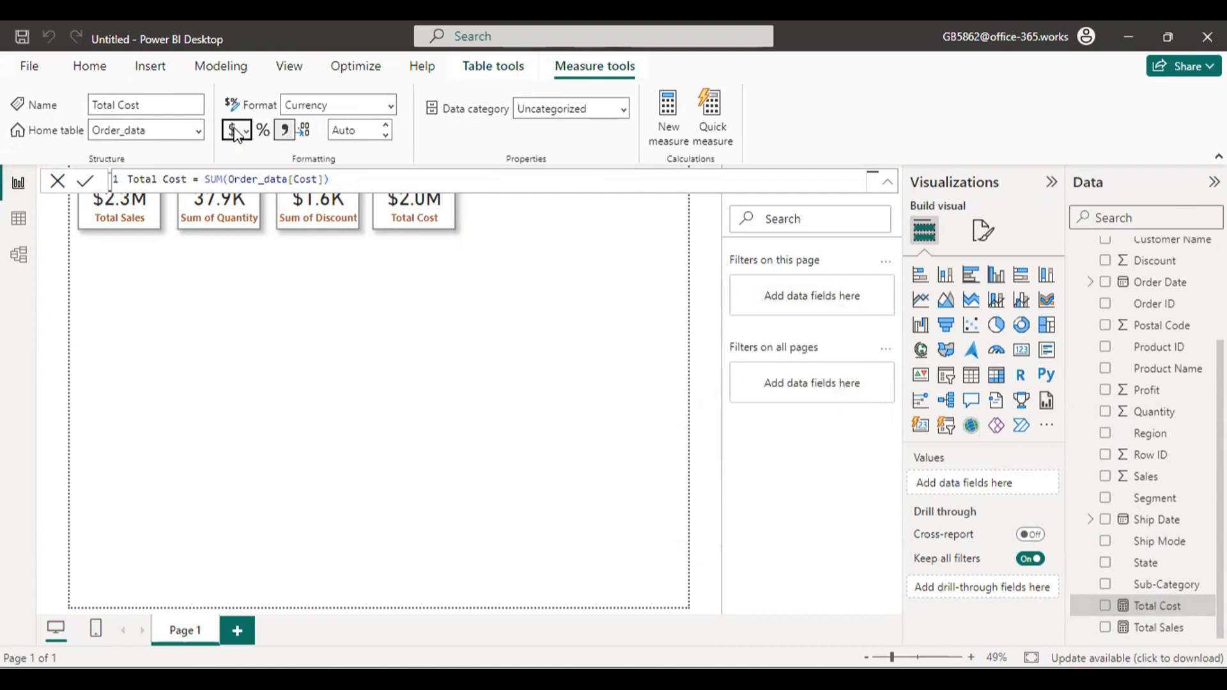
left_click(58, 182)
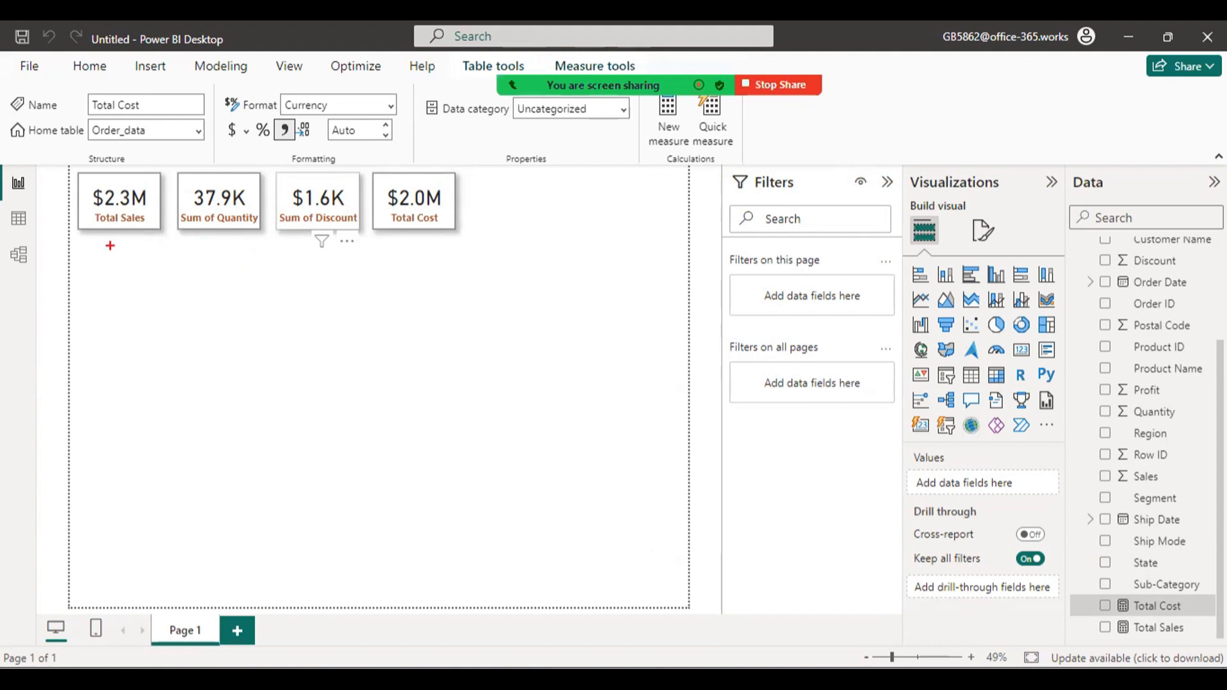
left_click_drag(151, 274, 287, 276)
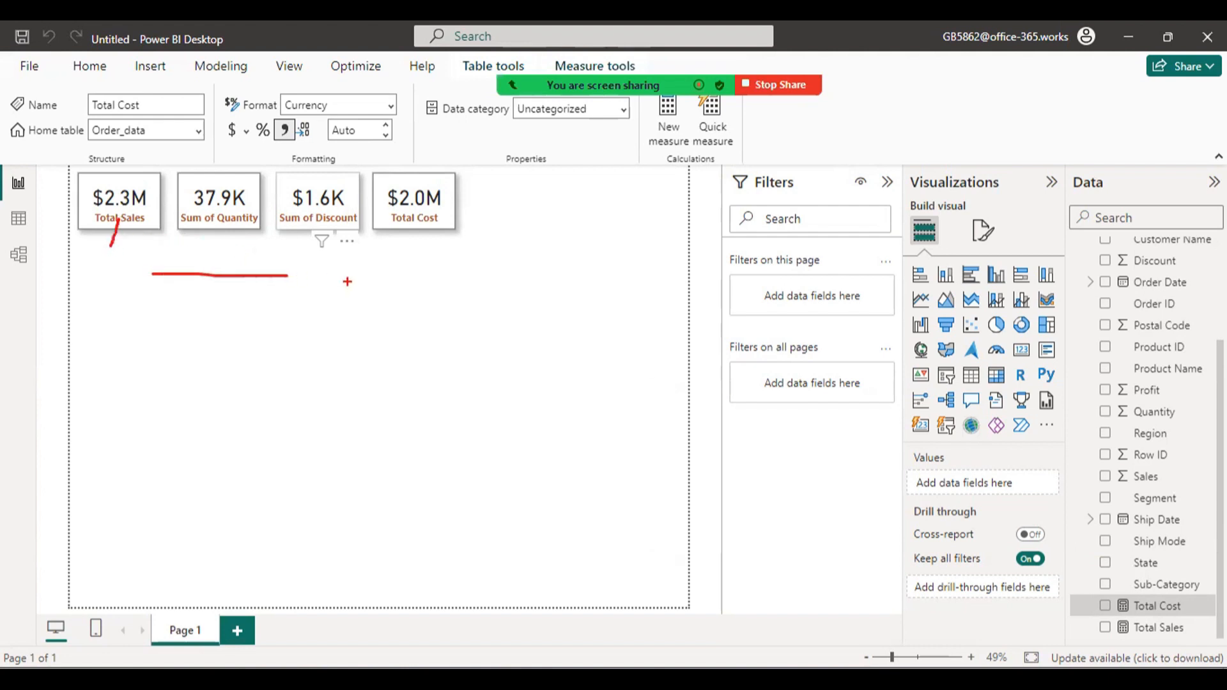
mouse_move(426, 278)
left_mouse_down()
mouse_move(413, 215)
mouse_move(447, 198)
left_mouse_up()
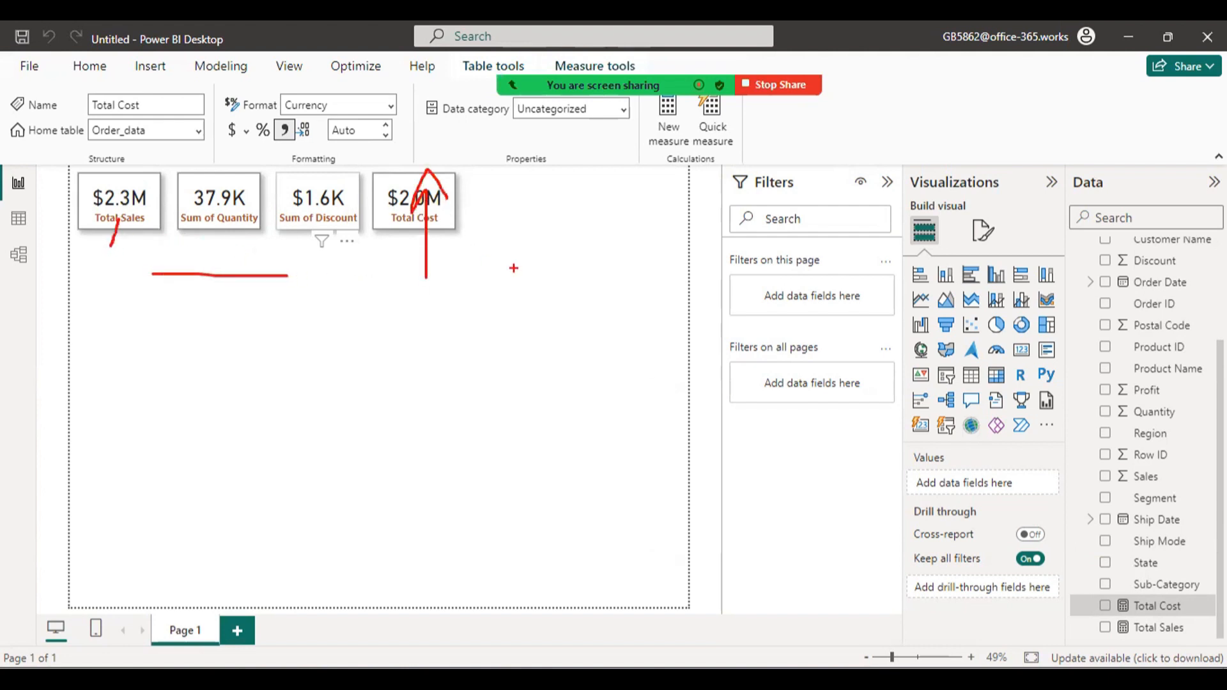
left_click_drag(538, 203, 544, 283)
mouse_move(505, 188)
left_mouse_down()
mouse_move(549, 221)
mouse_move(610, 232)
mouse_move(718, 192)
mouse_move(785, 255)
mouse_move(799, 214)
mouse_move(881, 218)
mouse_move(955, 258)
mouse_move(999, 310)
left_mouse_up()
left_click_drag(971, 258, 1005, 260)
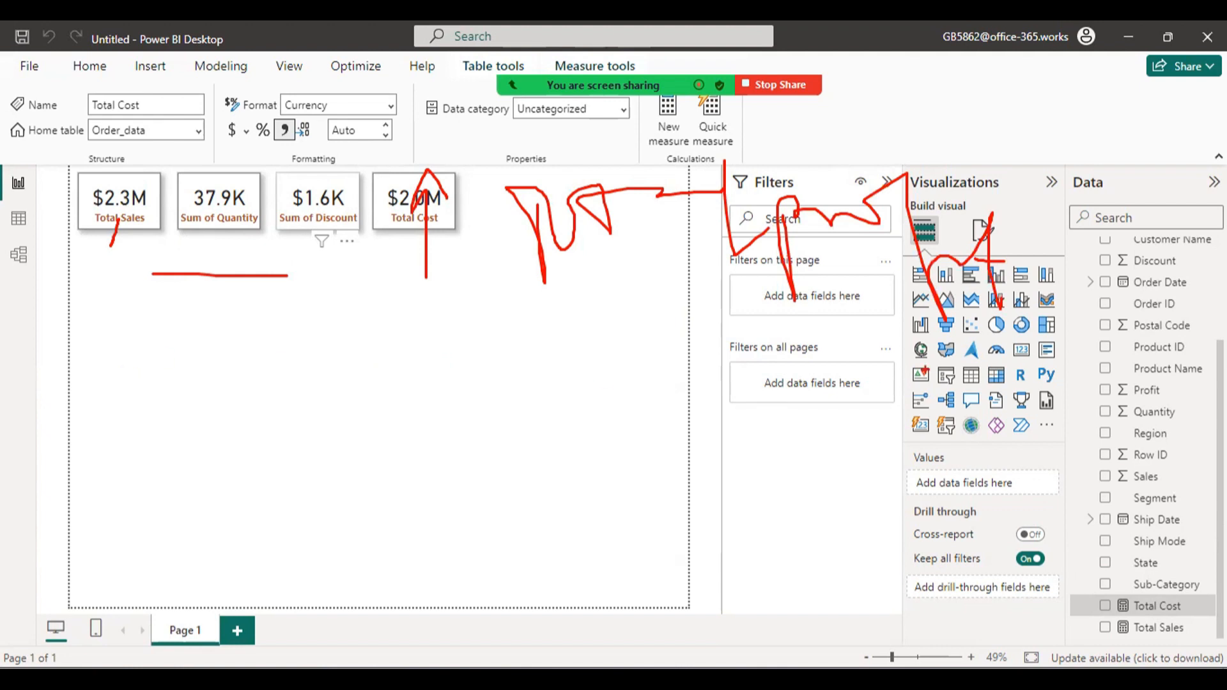
mouse_move(80, 361)
left_mouse_down()
mouse_move(94, 401)
mouse_move(144, 396)
mouse_move(246, 454)
mouse_move(414, 361)
mouse_move(560, 438)
mouse_move(652, 457)
mouse_move(741, 444)
mouse_move(757, 402)
left_mouse_up()
left_click_drag(728, 402, 754, 480)
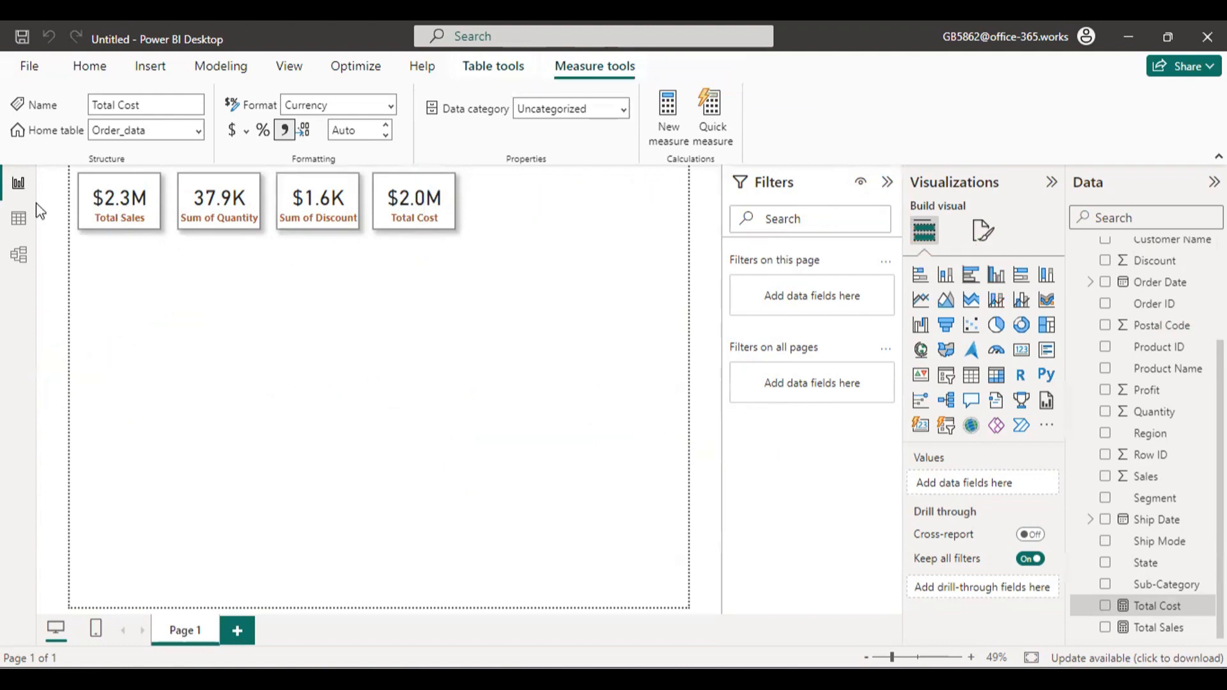
Examine the Profit column in the Order_data table, and return to the report page.
left_click(18, 219)
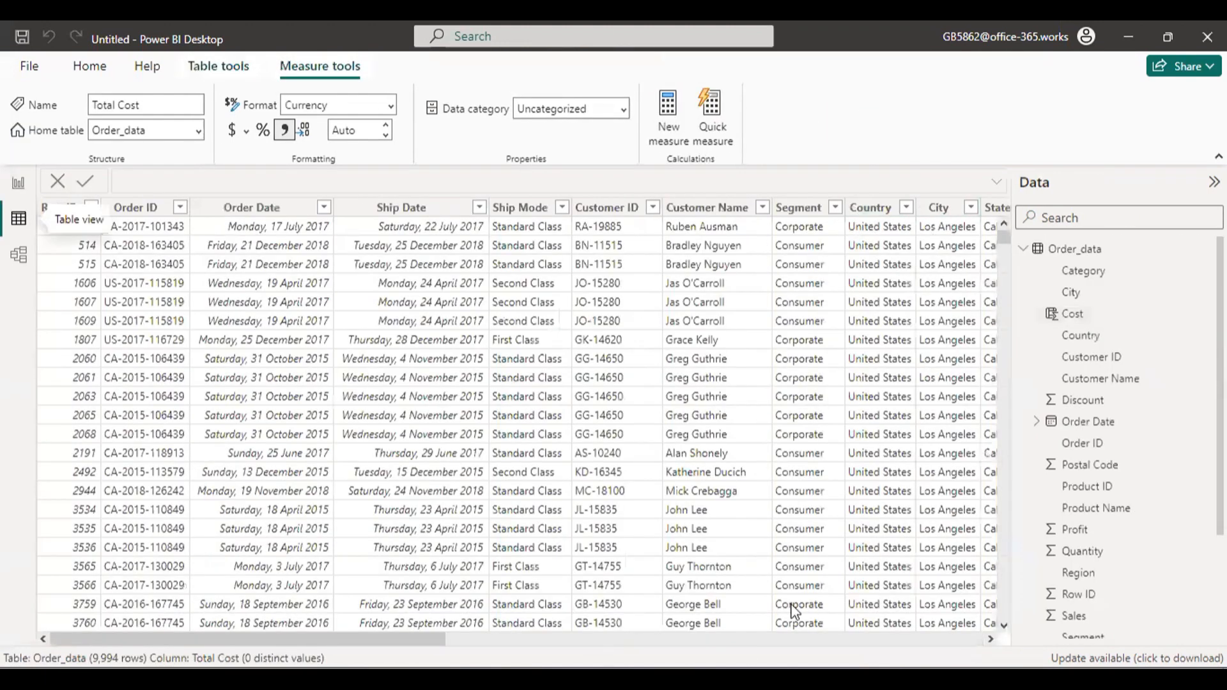
left_click_drag(428, 642, 965, 641)
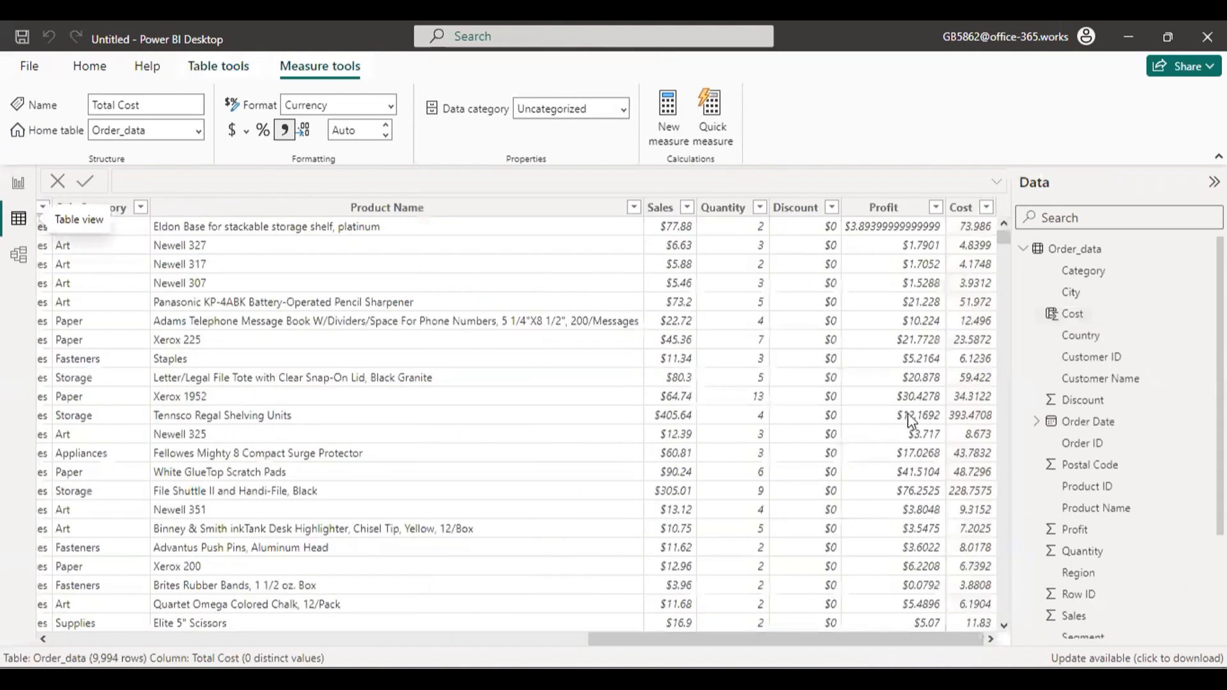
left_click(883, 211)
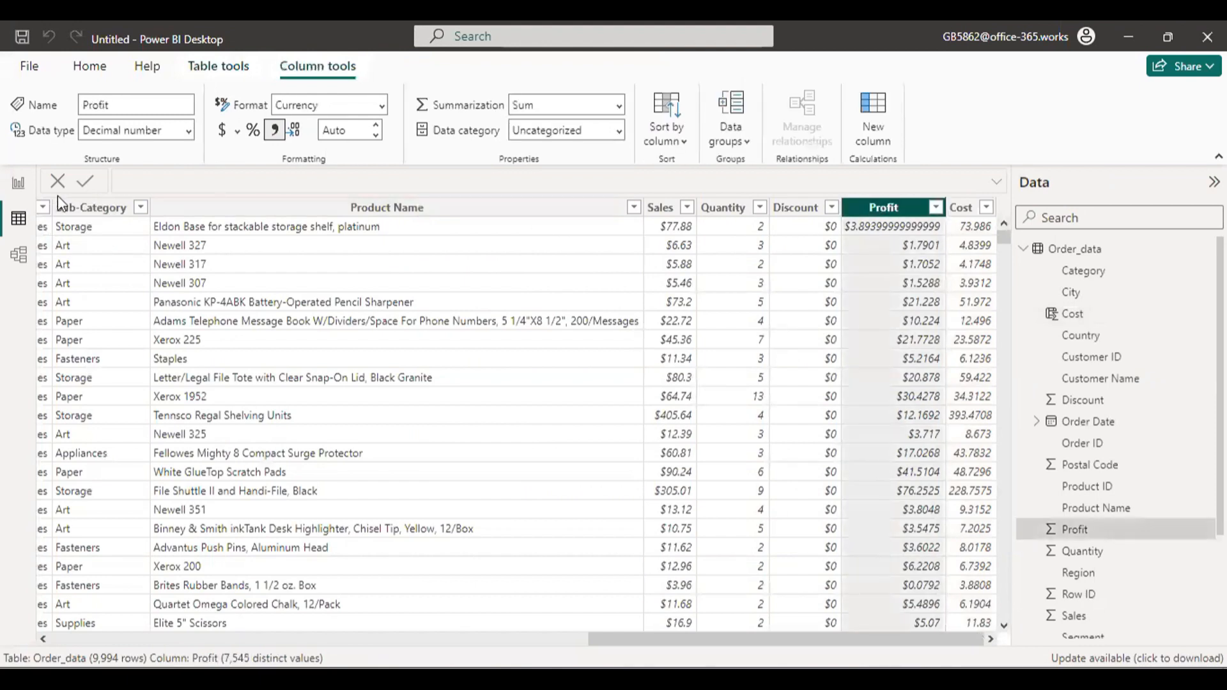
left_click(12, 185)
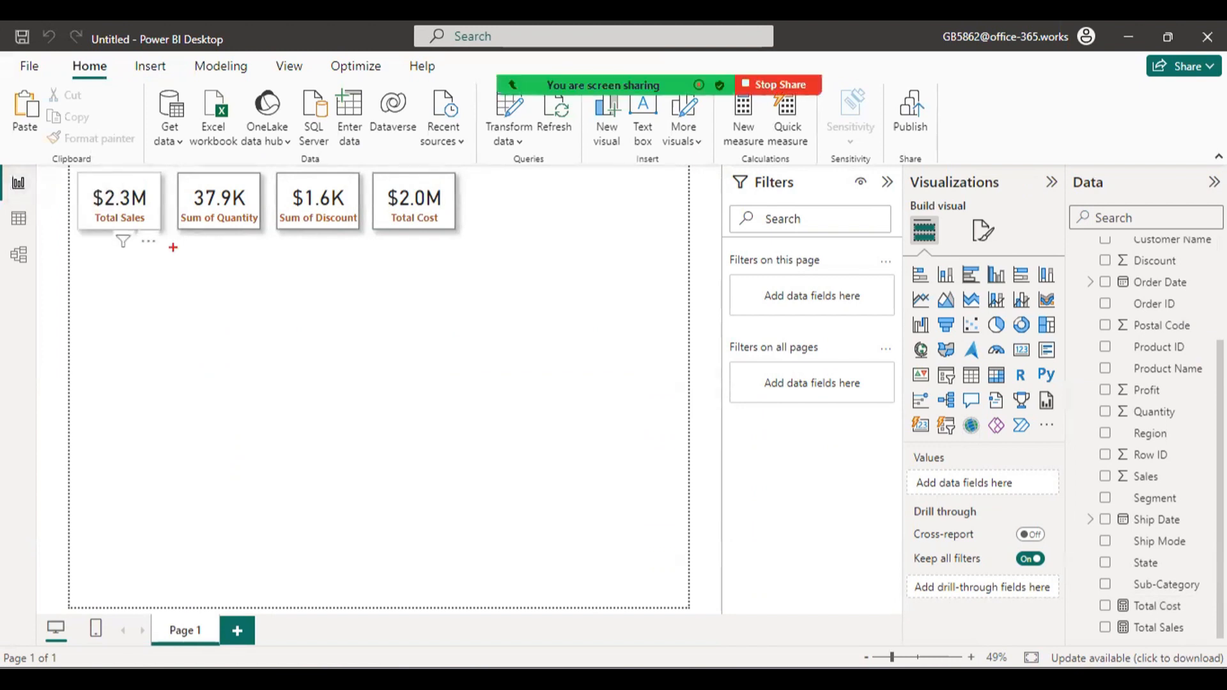
mouse_move(110, 214)
left_mouse_down()
mouse_move(109, 311)
mouse_move(399, 238)
left_mouse_up()
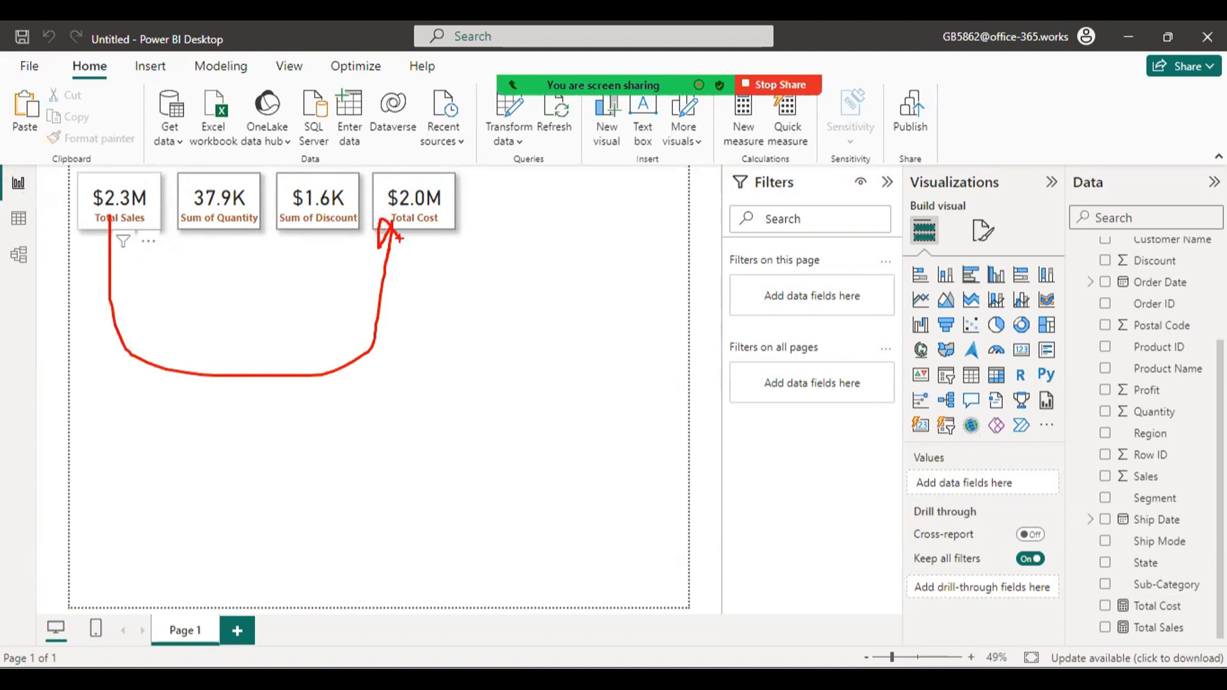
key("Escape")
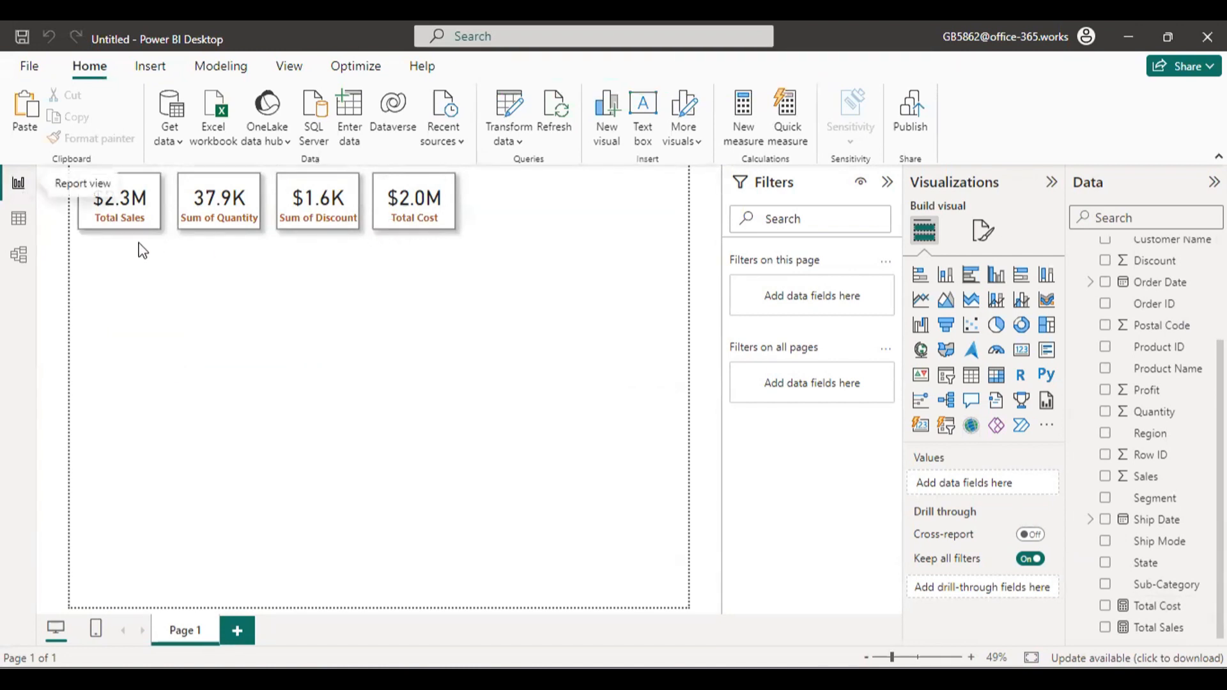
Duplicate the Total Sales card and place the copy beside the Total Cost card as the fifth card in the row.
left_click(453, 225)
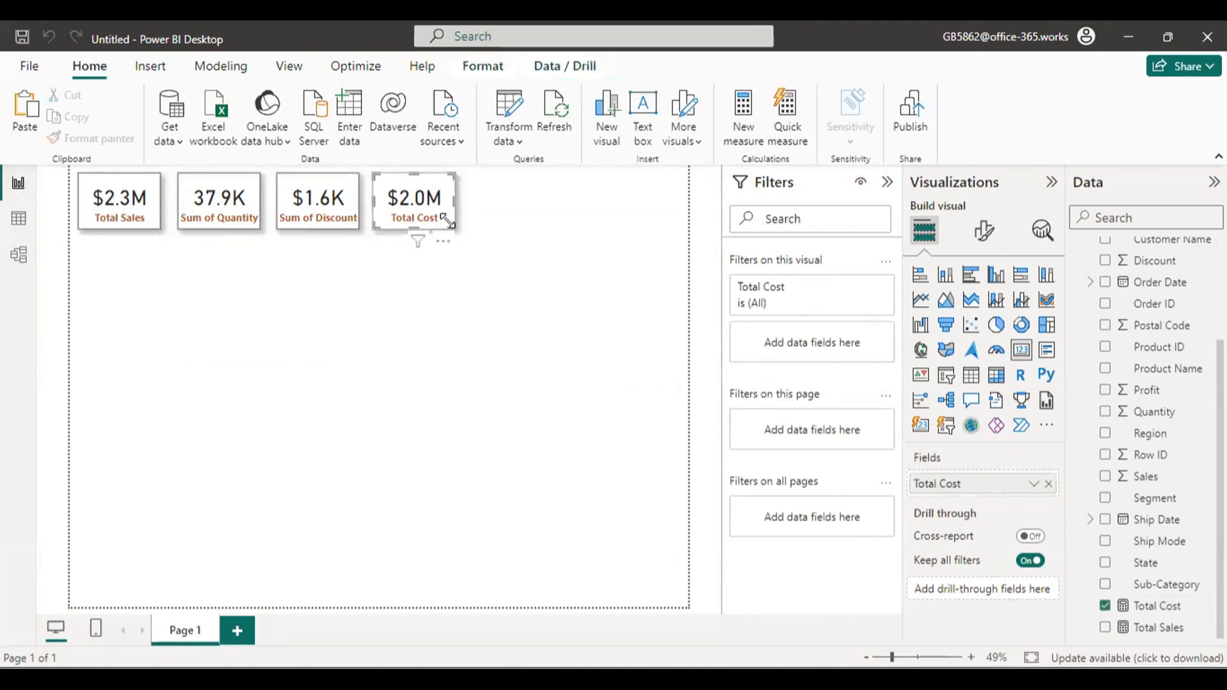
left_click(128, 204)
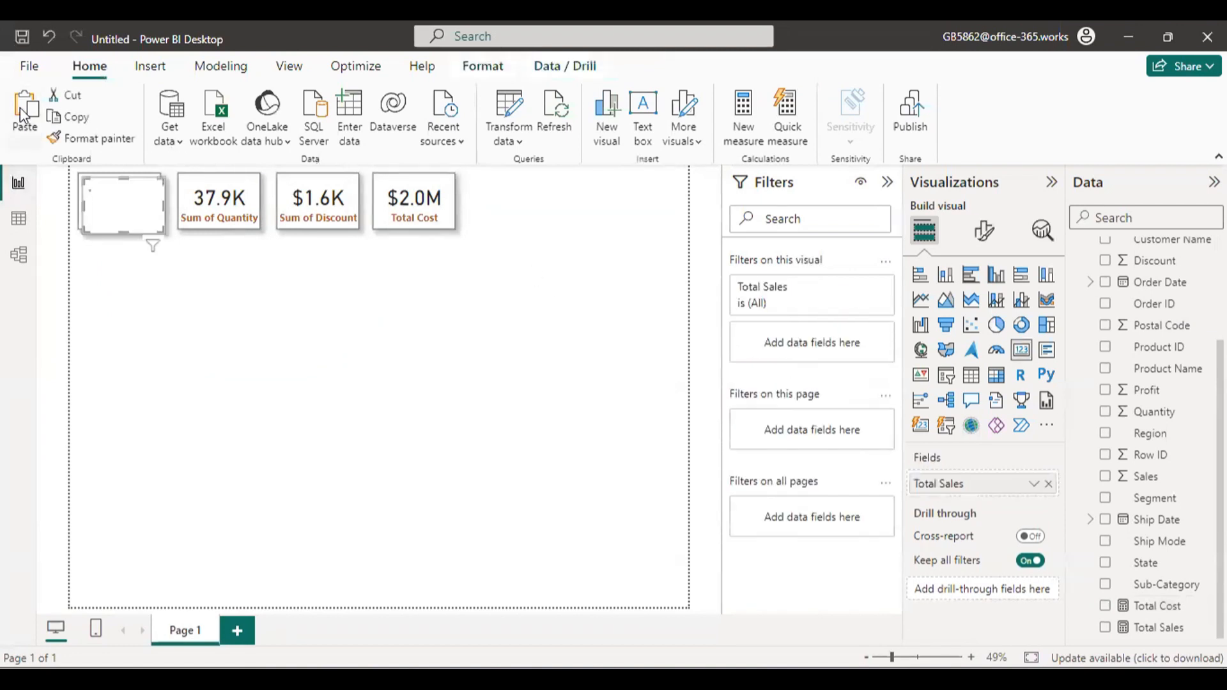
left_click_drag(129, 203, 517, 203)
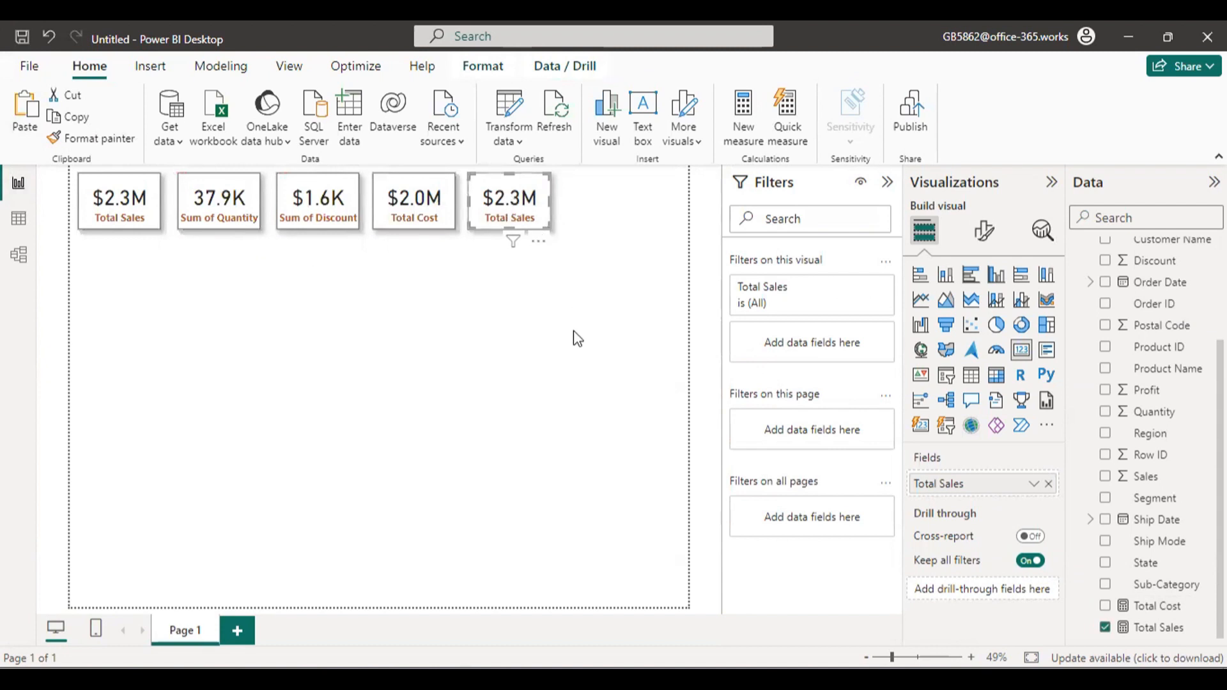
left_click(575, 393)
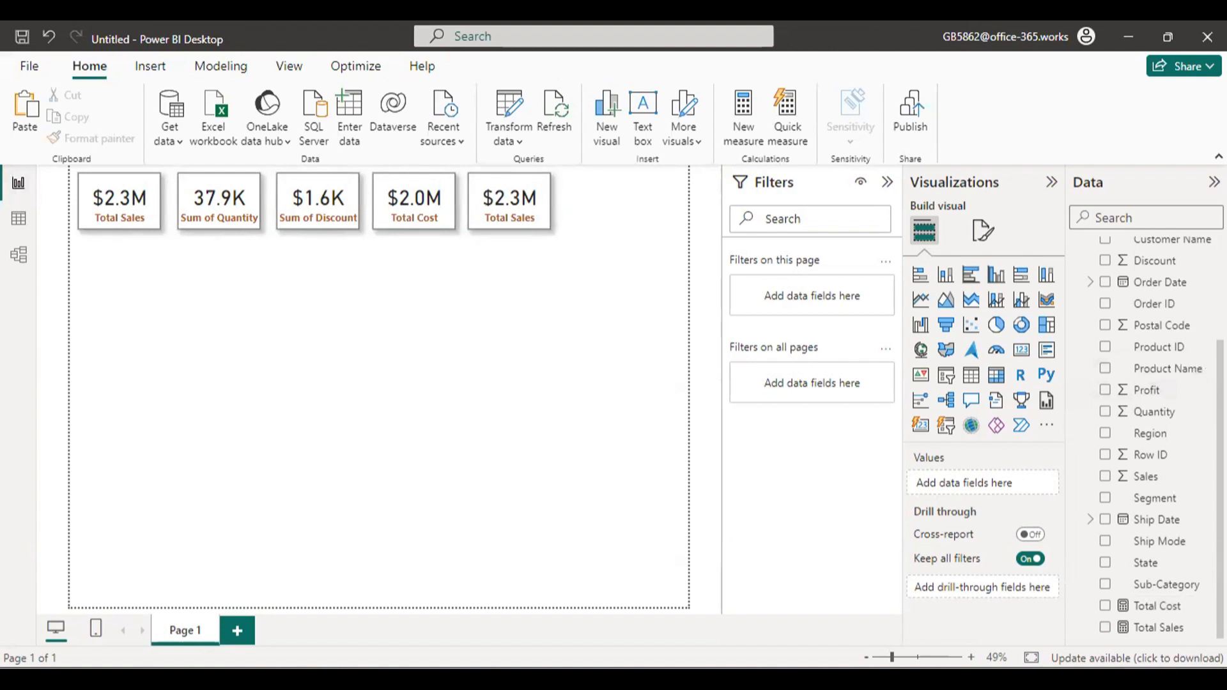
mouse_move(1086, 595)
left_mouse_down()
mouse_move(1136, 629)
mouse_move(1211, 642)
left_mouse_up()
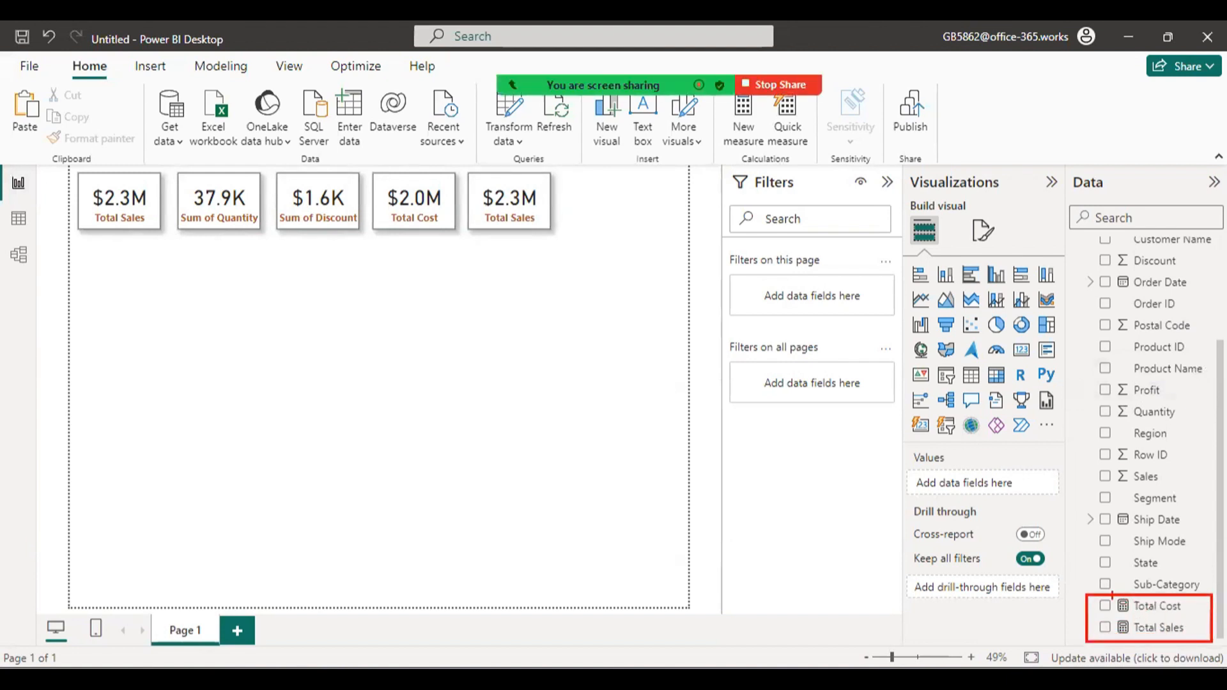
left_click_drag(1113, 594, 1145, 638)
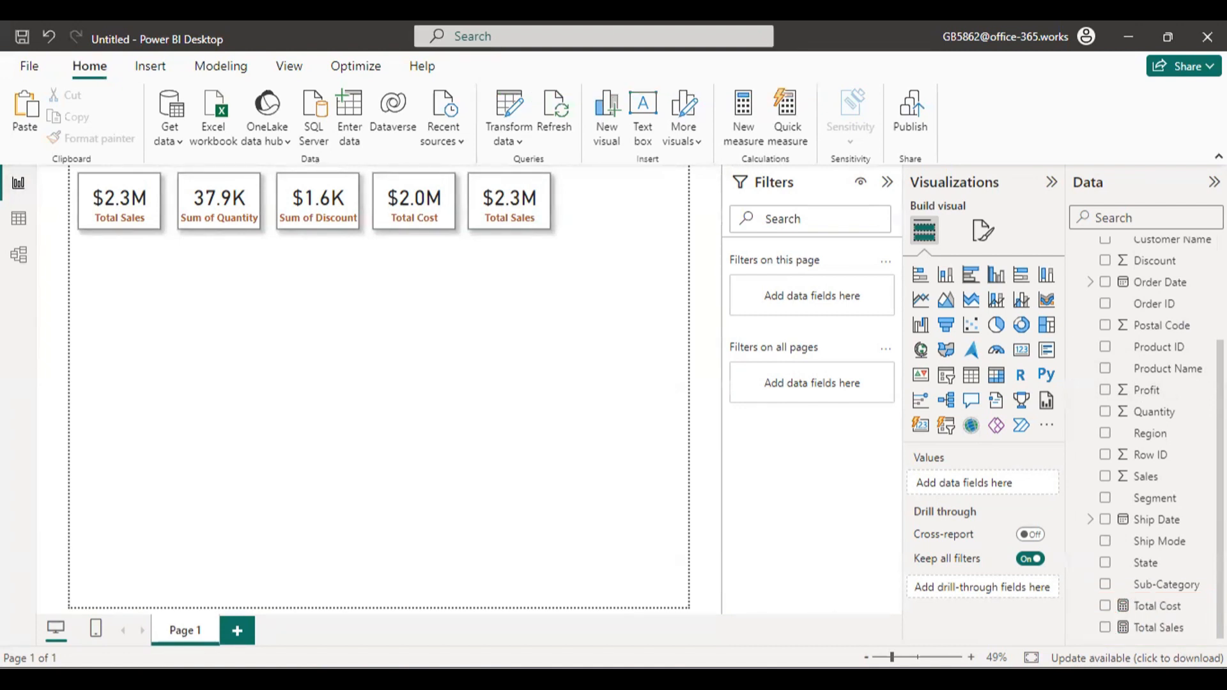
scroll(1150, 416, "up", 4)
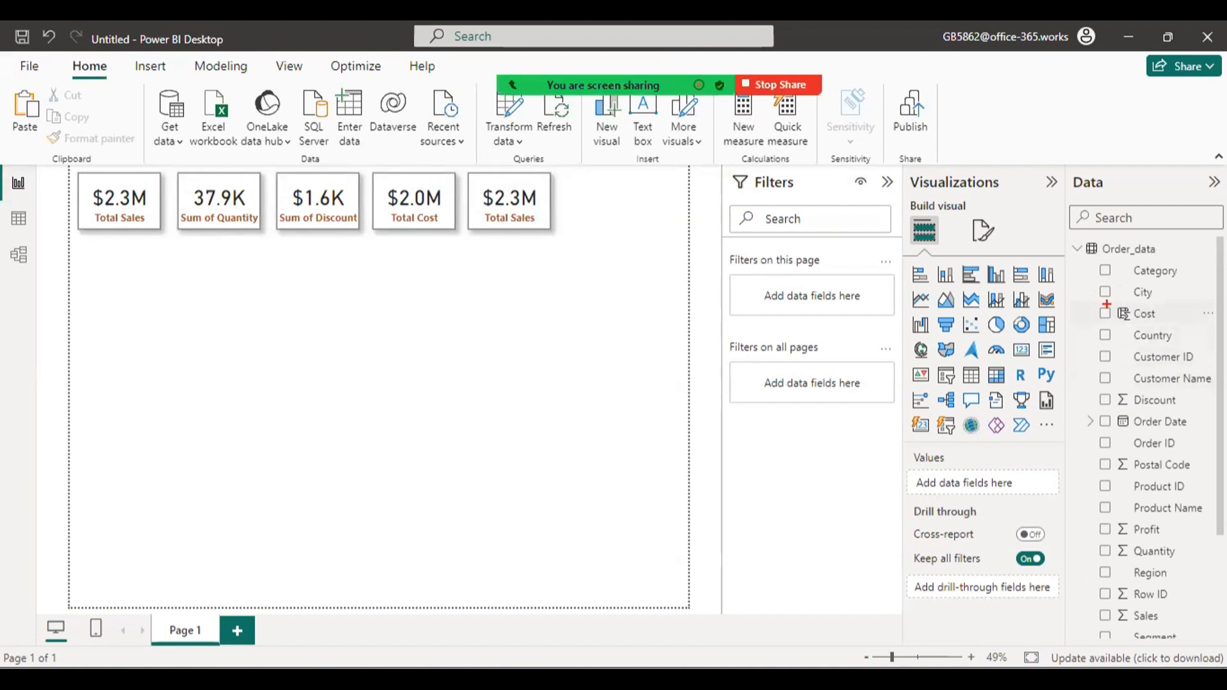
left_click_drag(1111, 306, 1134, 327)
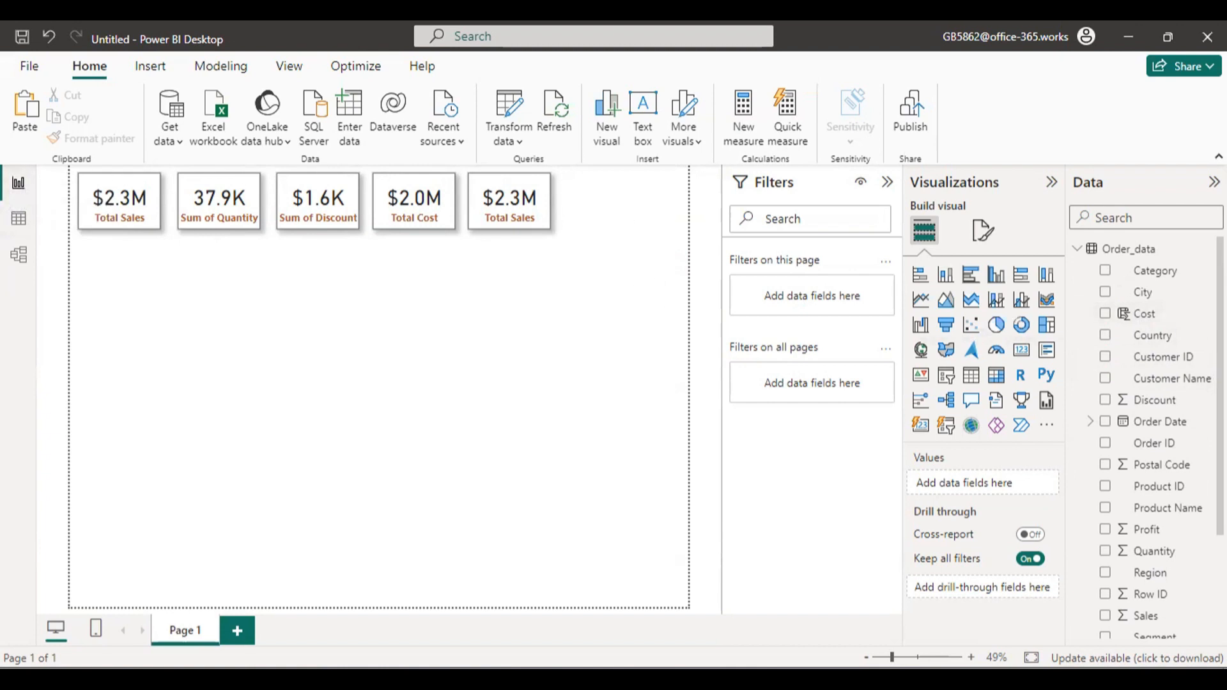
Add a new measure to the Order_data table and name it Total Profit.
left_click(1207, 248)
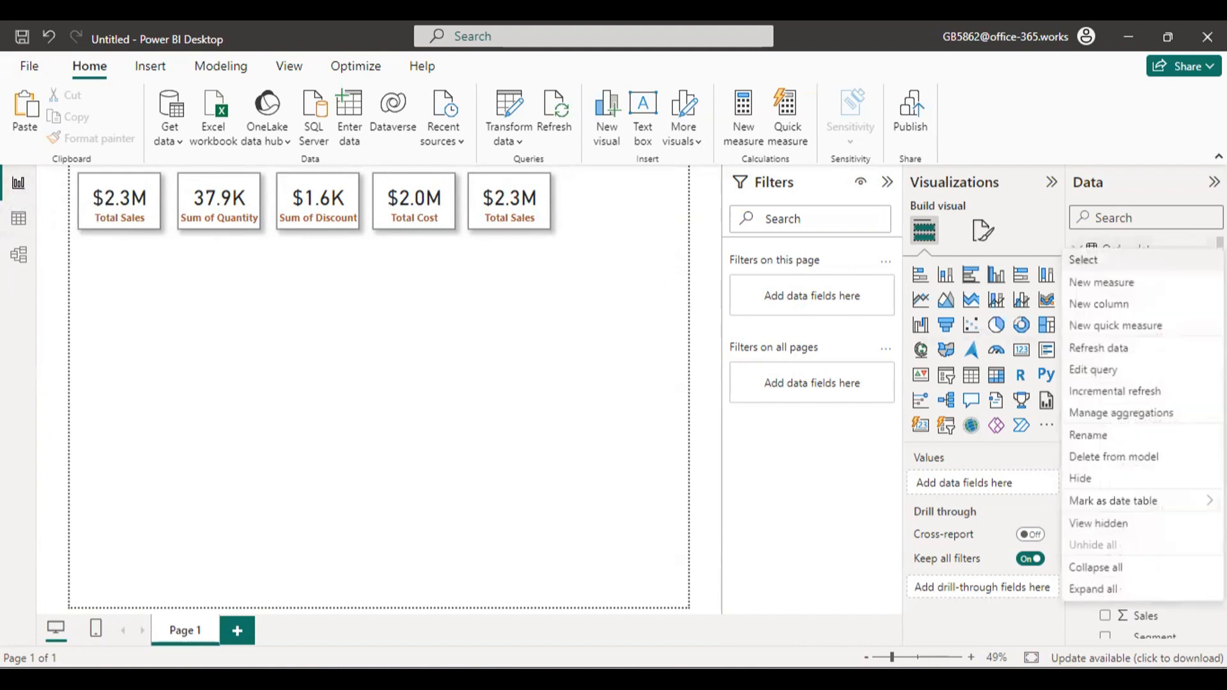
left_click(1139, 288)
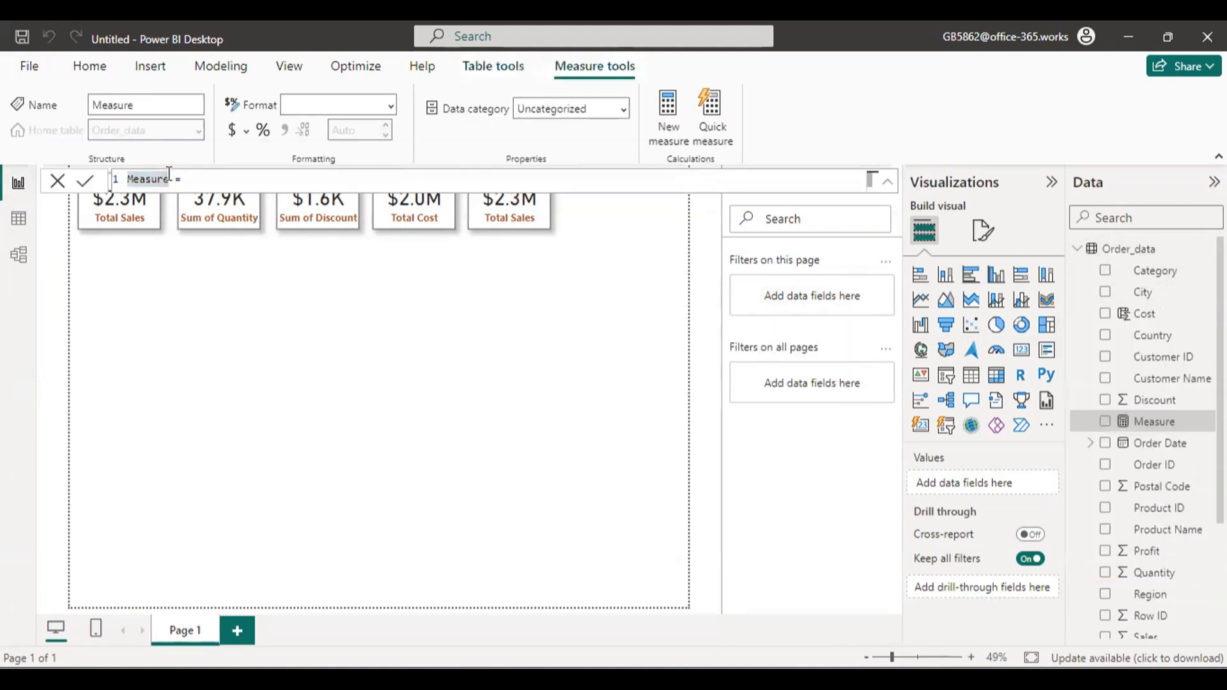
left_click_drag(169, 178, 108, 173)
type("Total Profit")
Define the Total Profit measure as [Total Sales] - [Total Cost], commit it and close its formula.
left_click(259, 181)
type("sales")
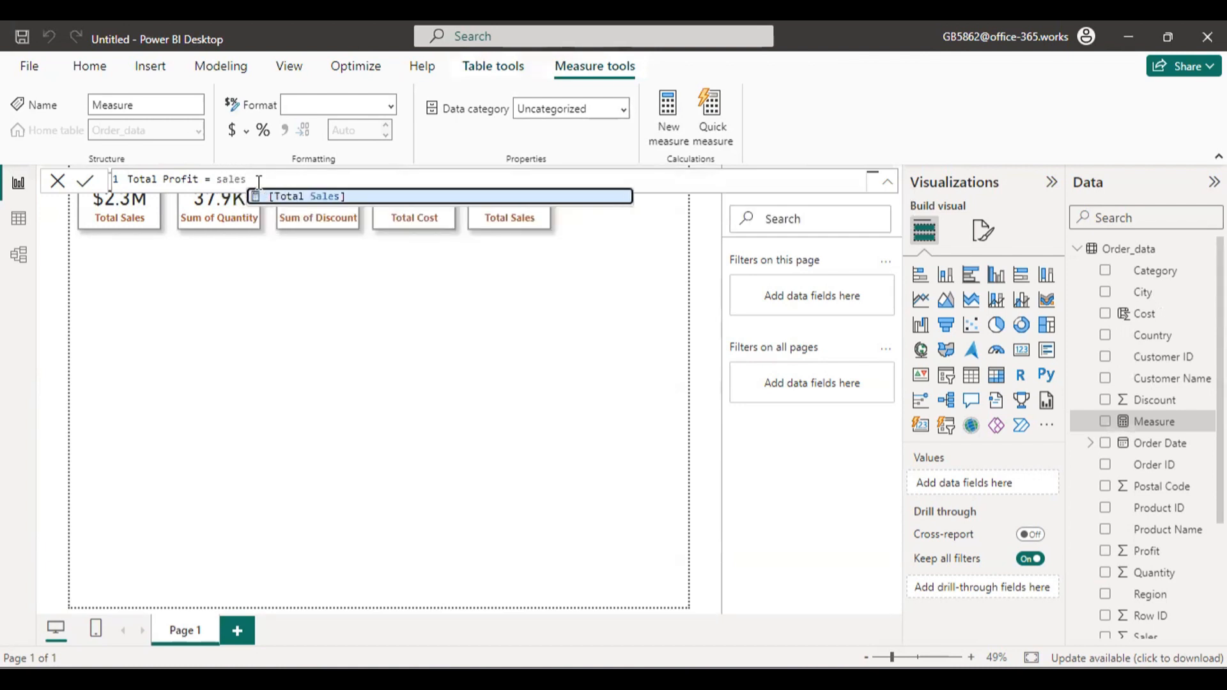
left_click(365, 196)
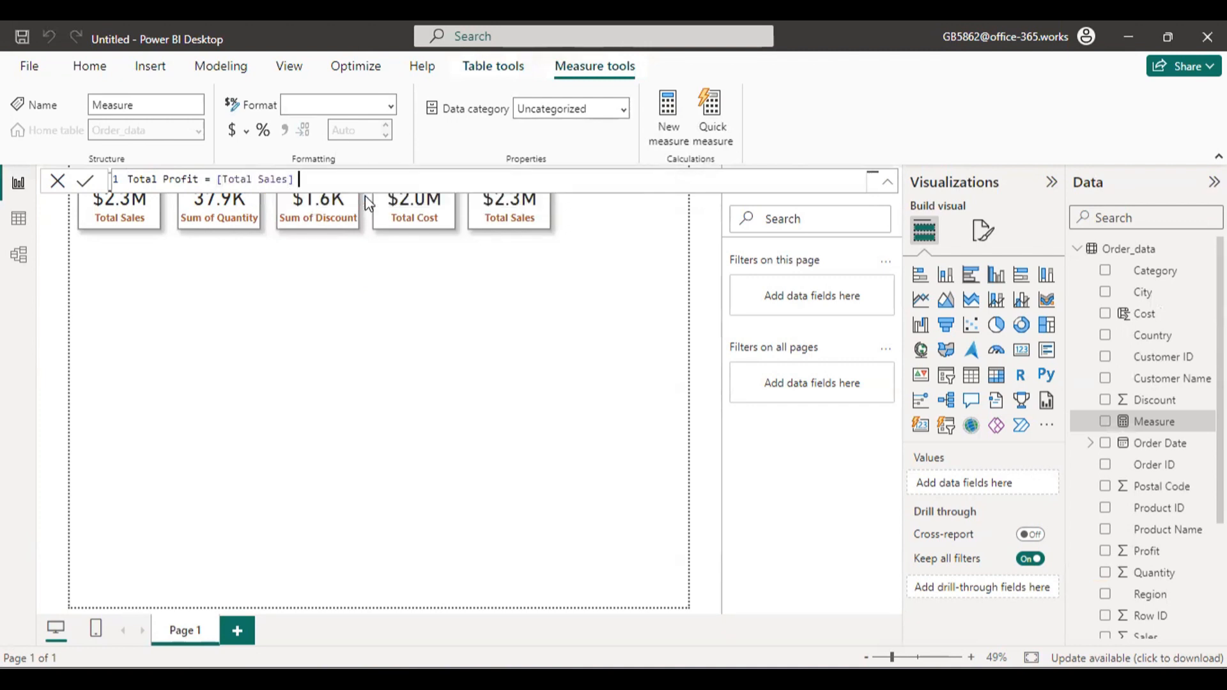
type("- cost")
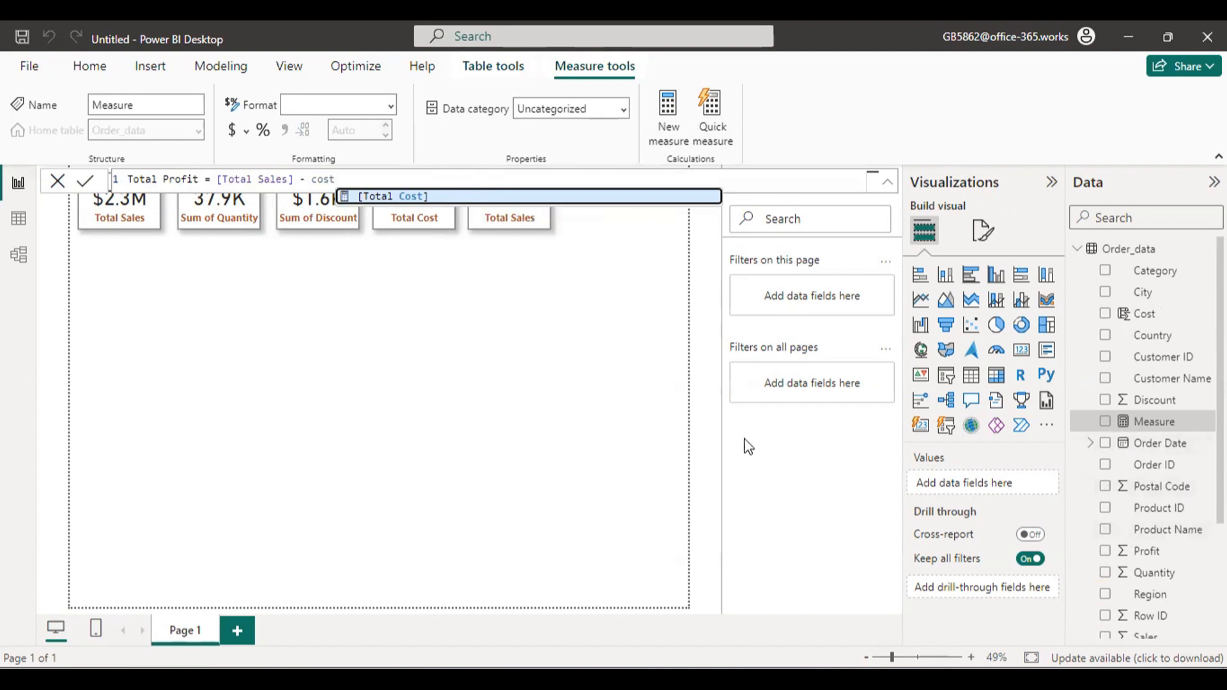
left_click(486, 195)
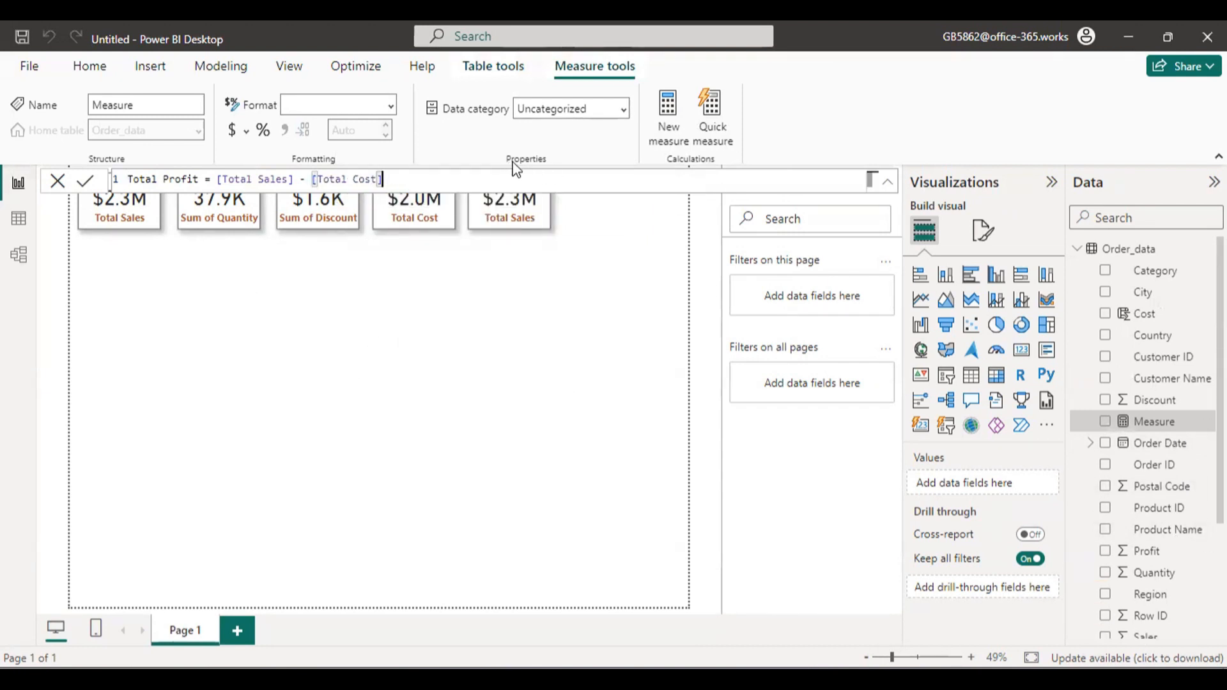
key("Return")
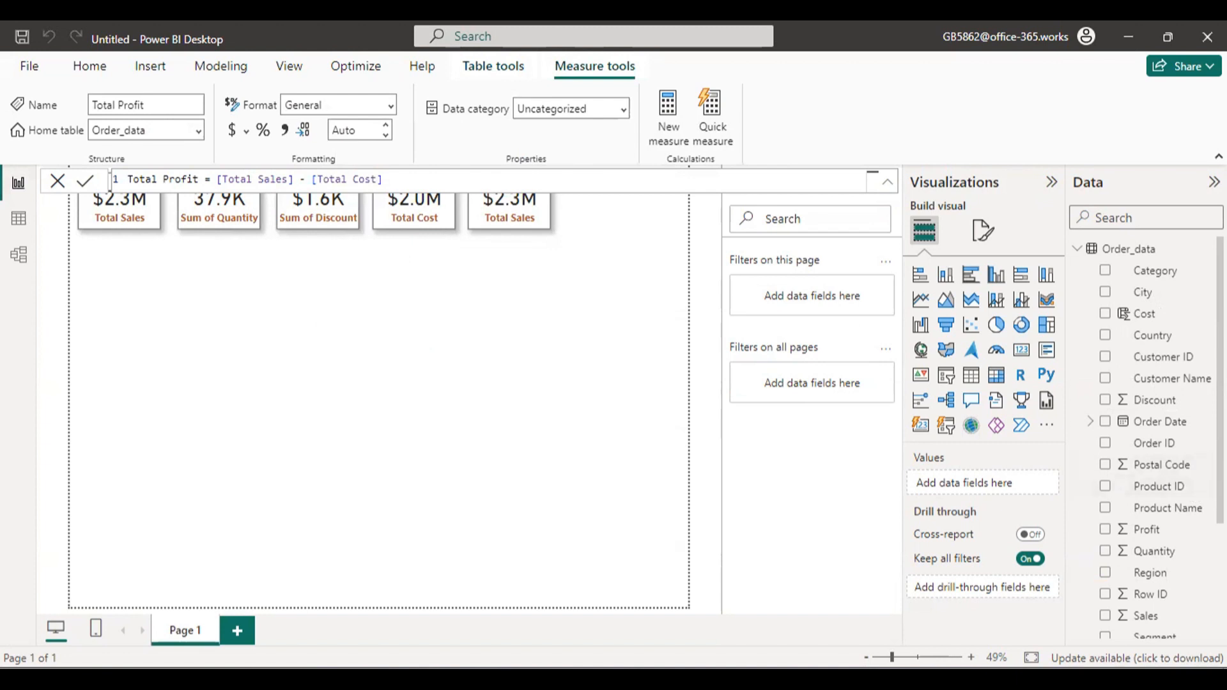
scroll(1143, 543, "down", 3)
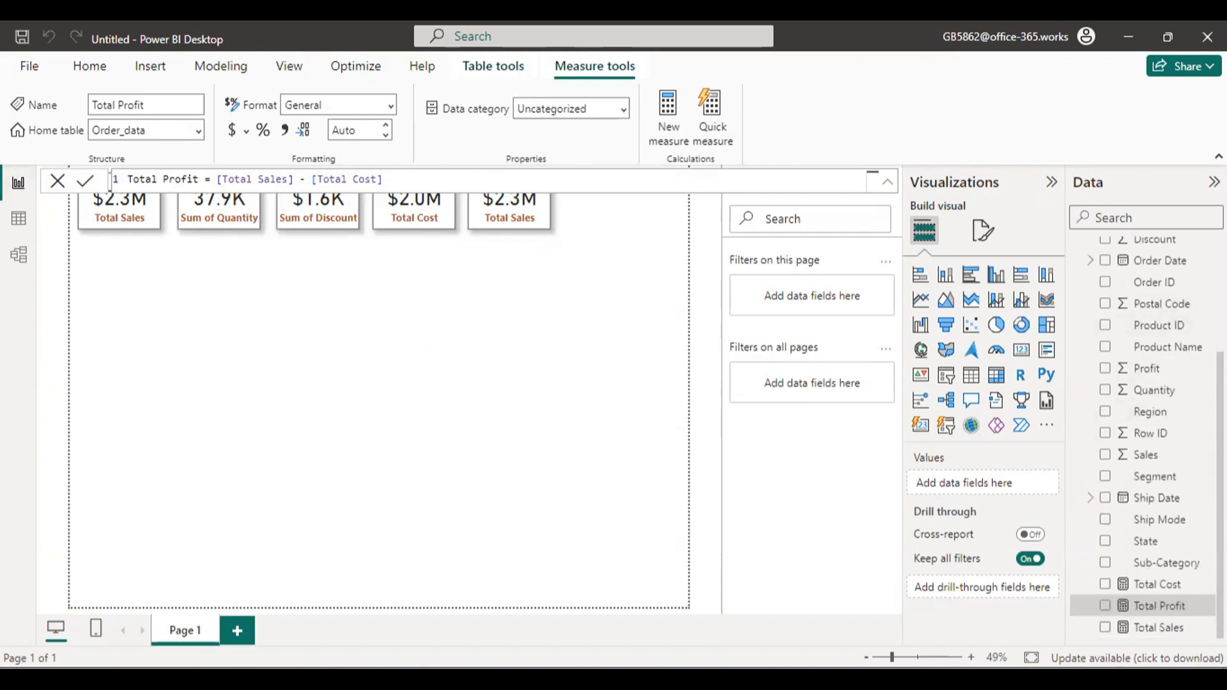
left_click(55, 180)
Replace Total Sales with the Total Profit measure in the fifth card and set its callout value display units to Millions.
left_click(532, 198)
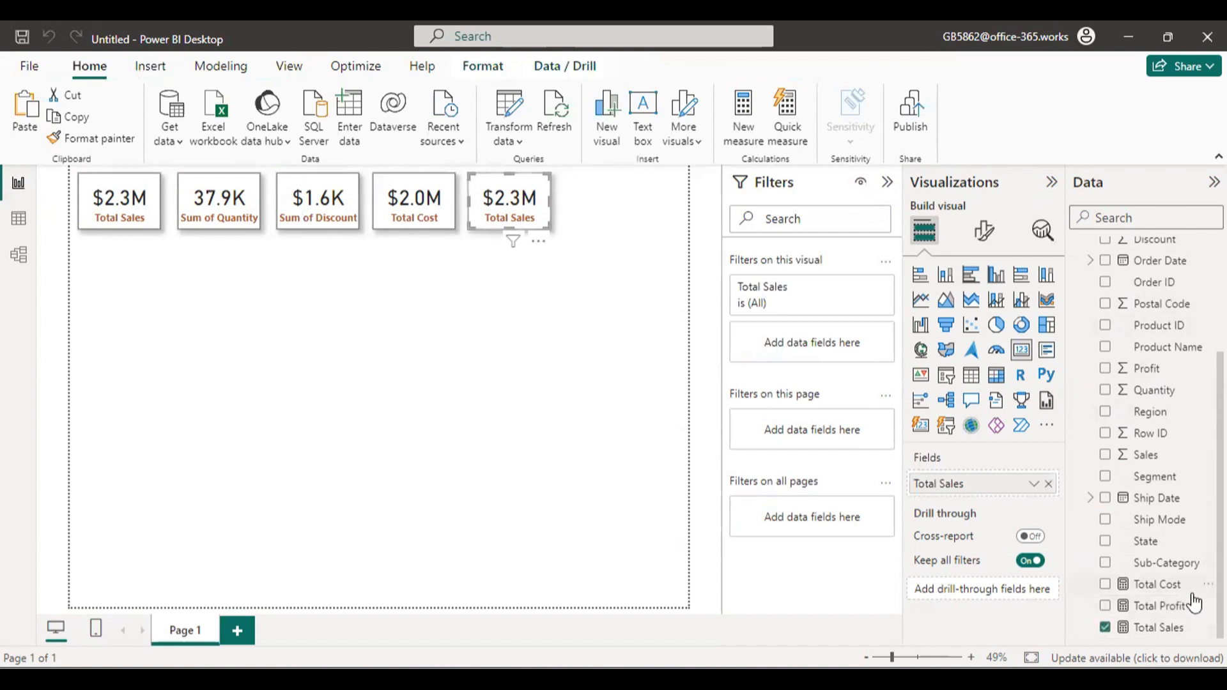
left_click_drag(1182, 606, 1003, 480)
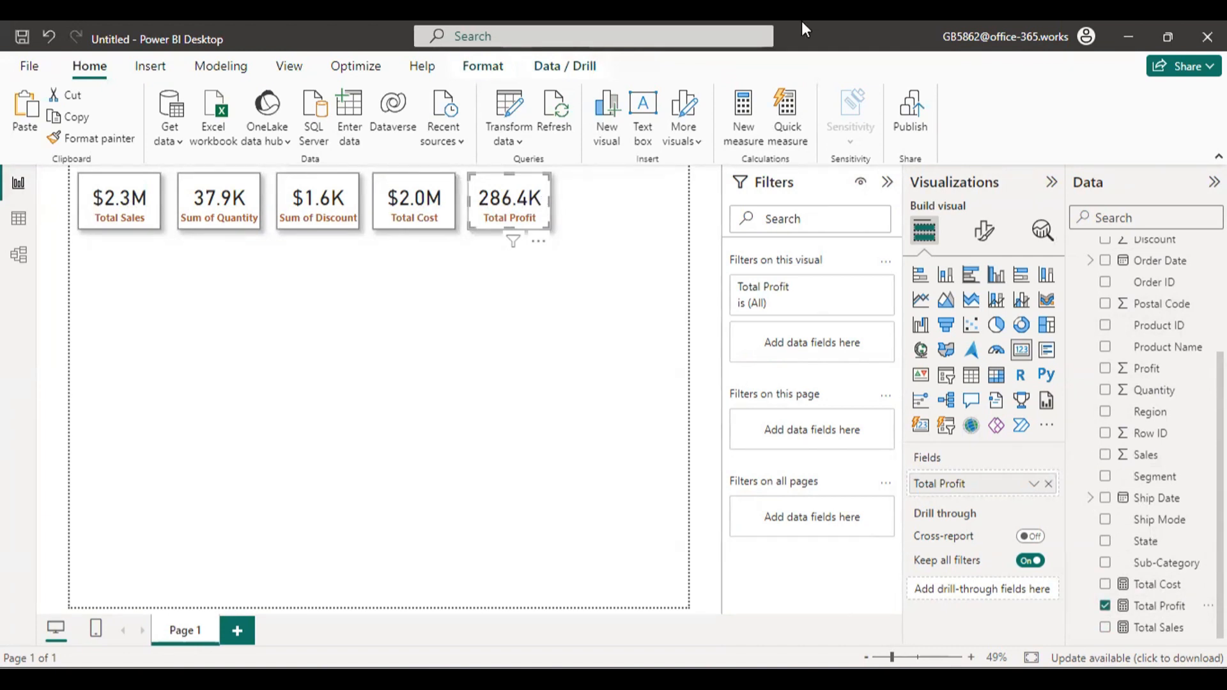
left_click(983, 230)
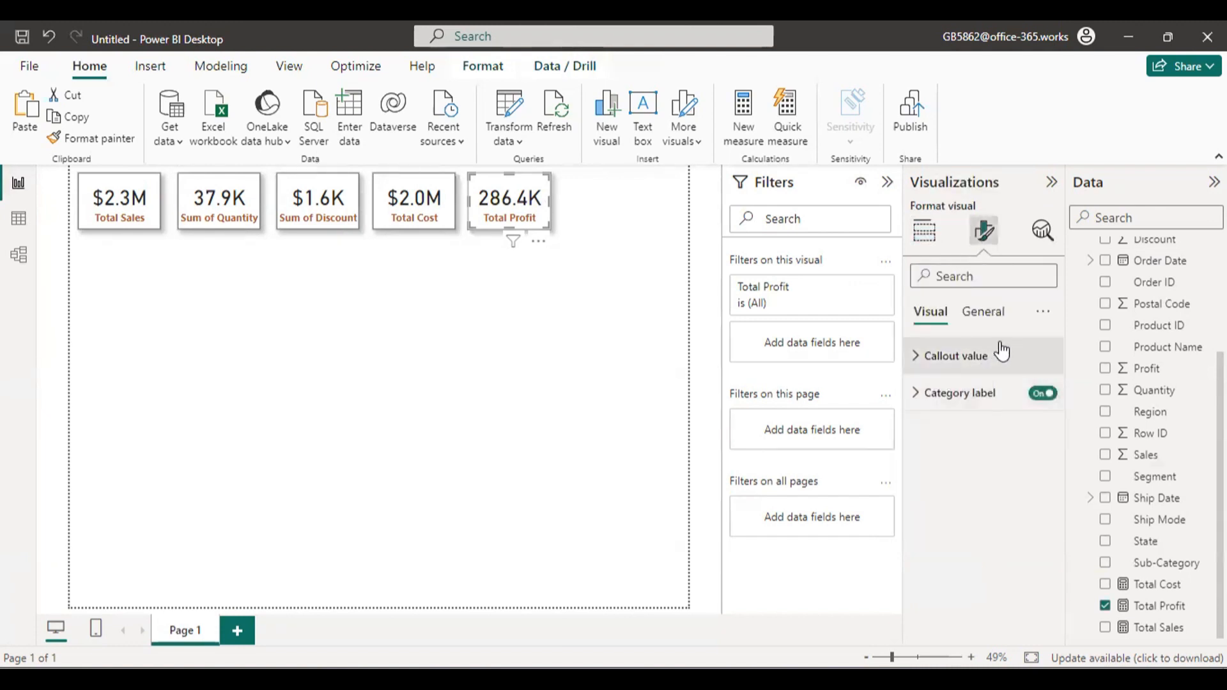
left_click(951, 355)
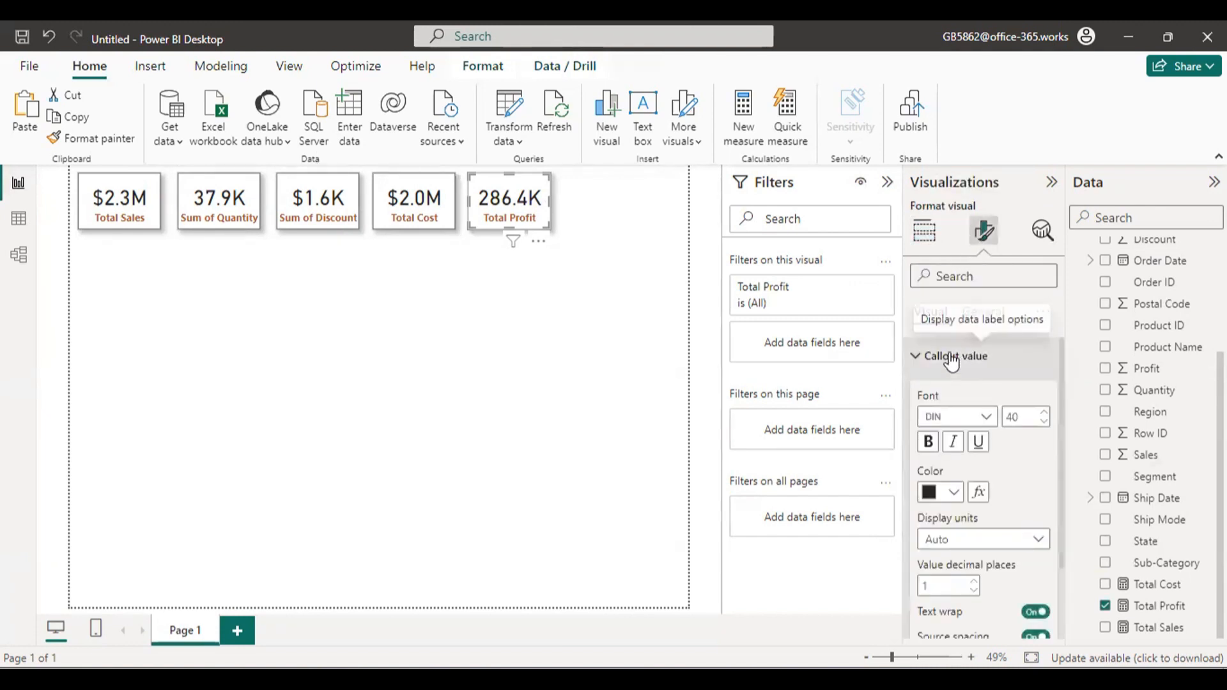
left_click(977, 541)
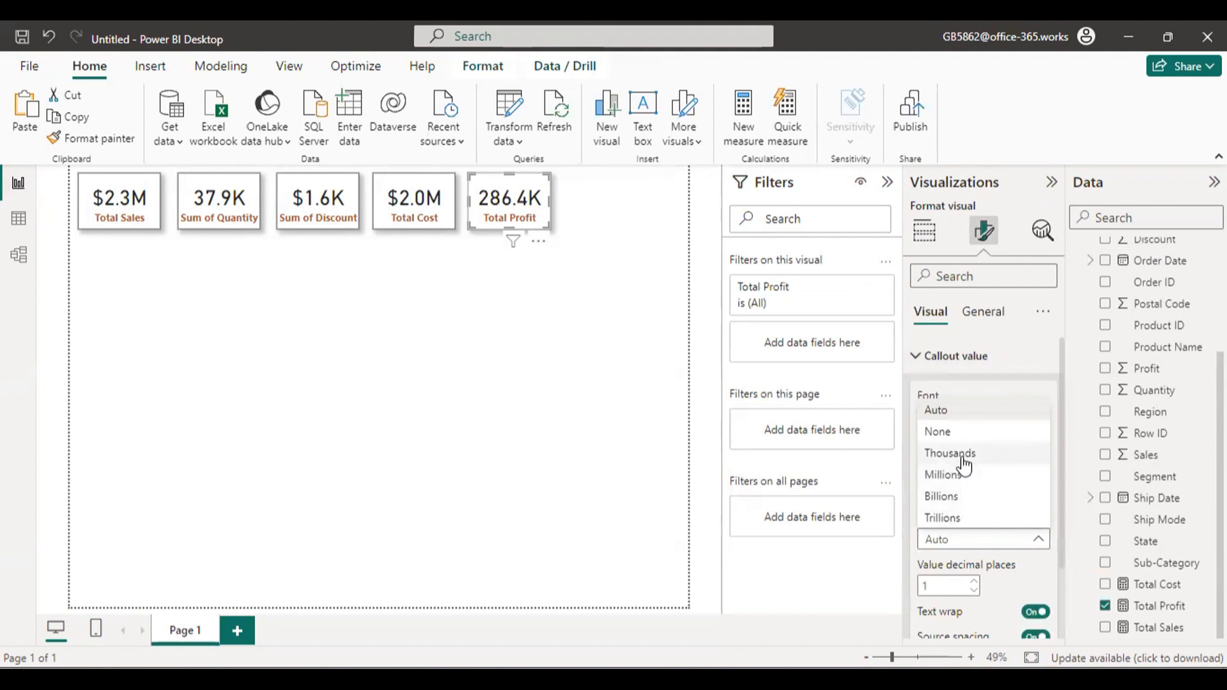
left_click(959, 474)
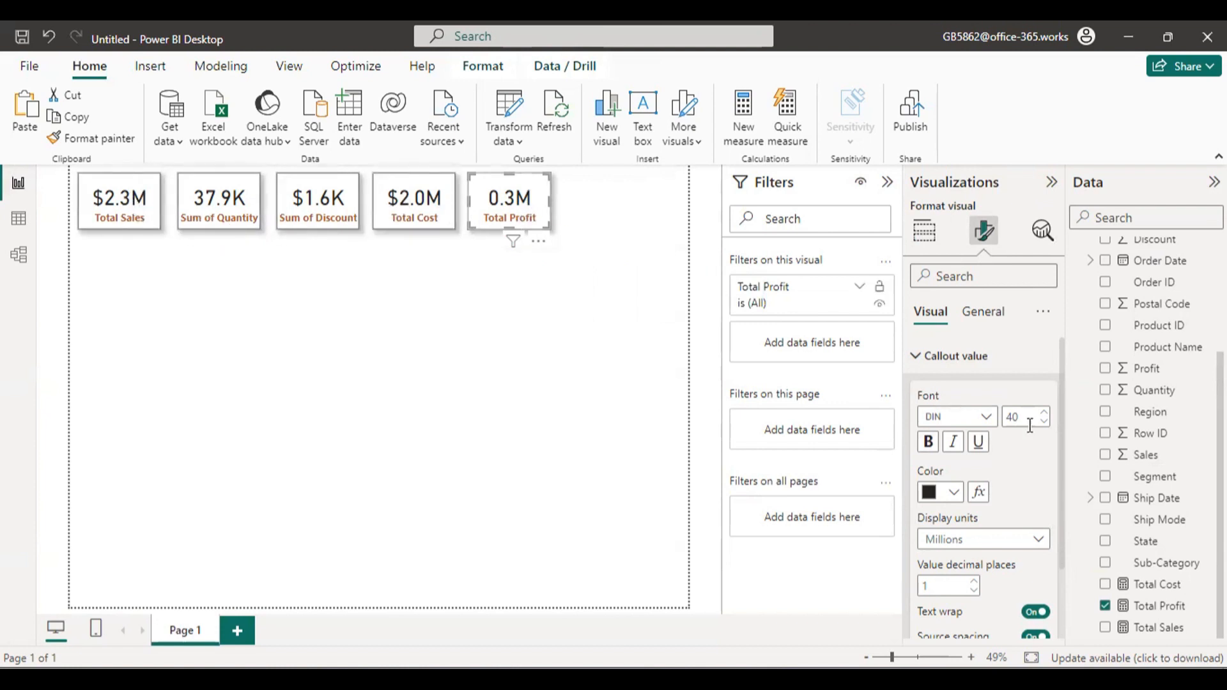
left_click(666, 246)
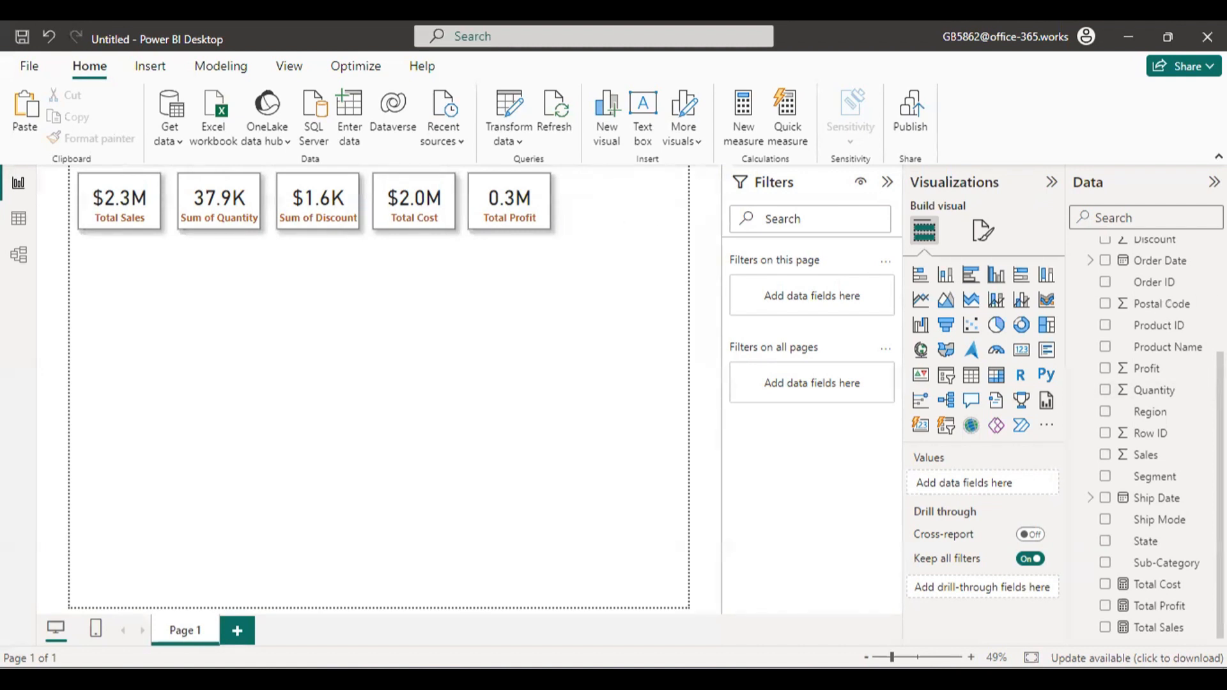
Add another new measure to the Order_data table and name it Total Customers.
scroll(1150, 434, "up", 3)
left_click(1208, 249)
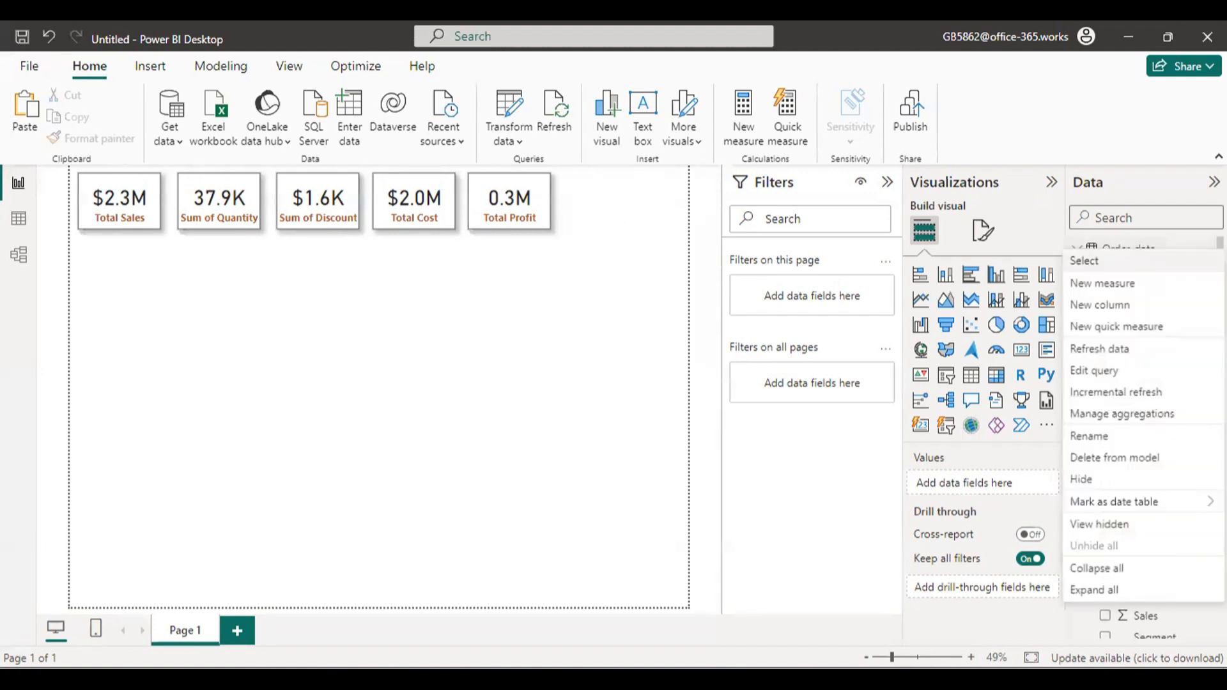
left_click(1151, 288)
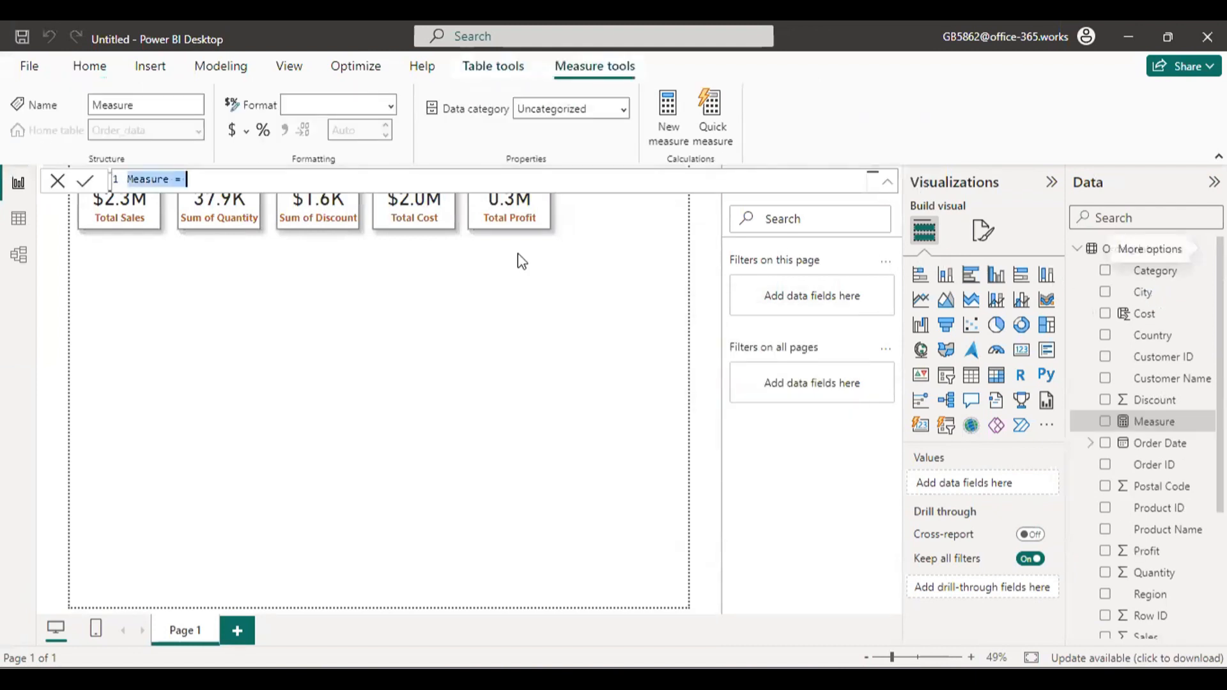
double_click(169, 180)
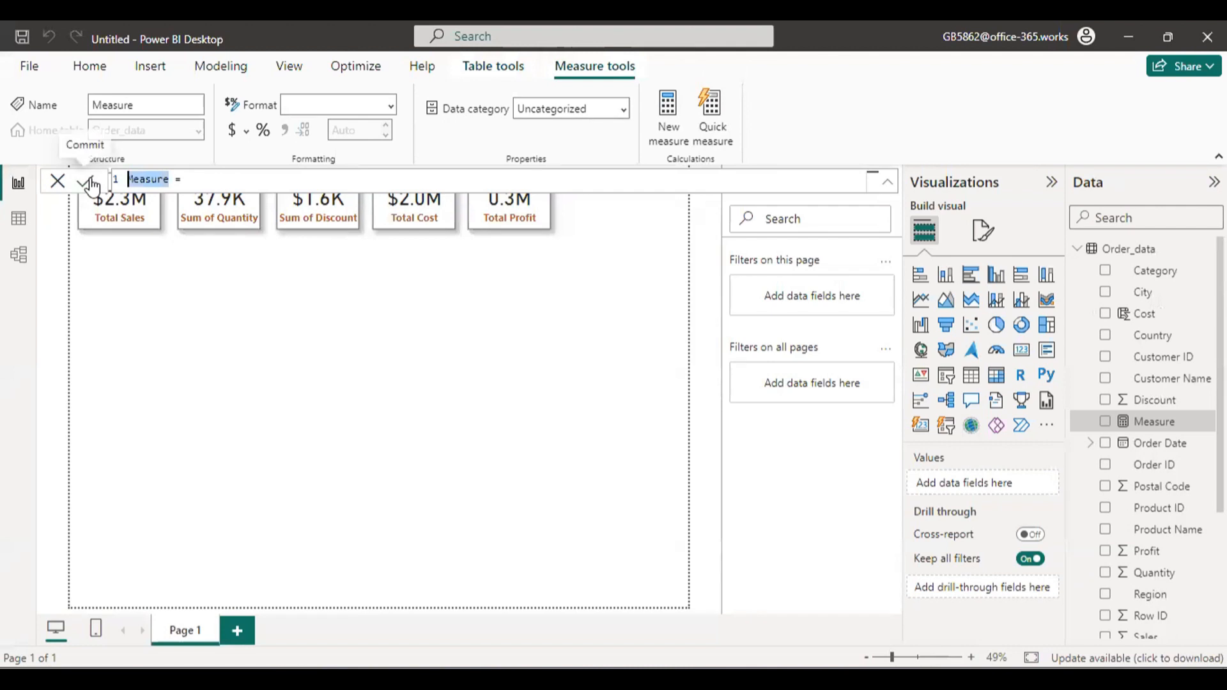
type("Total ")
type("Custo")
type("mers")
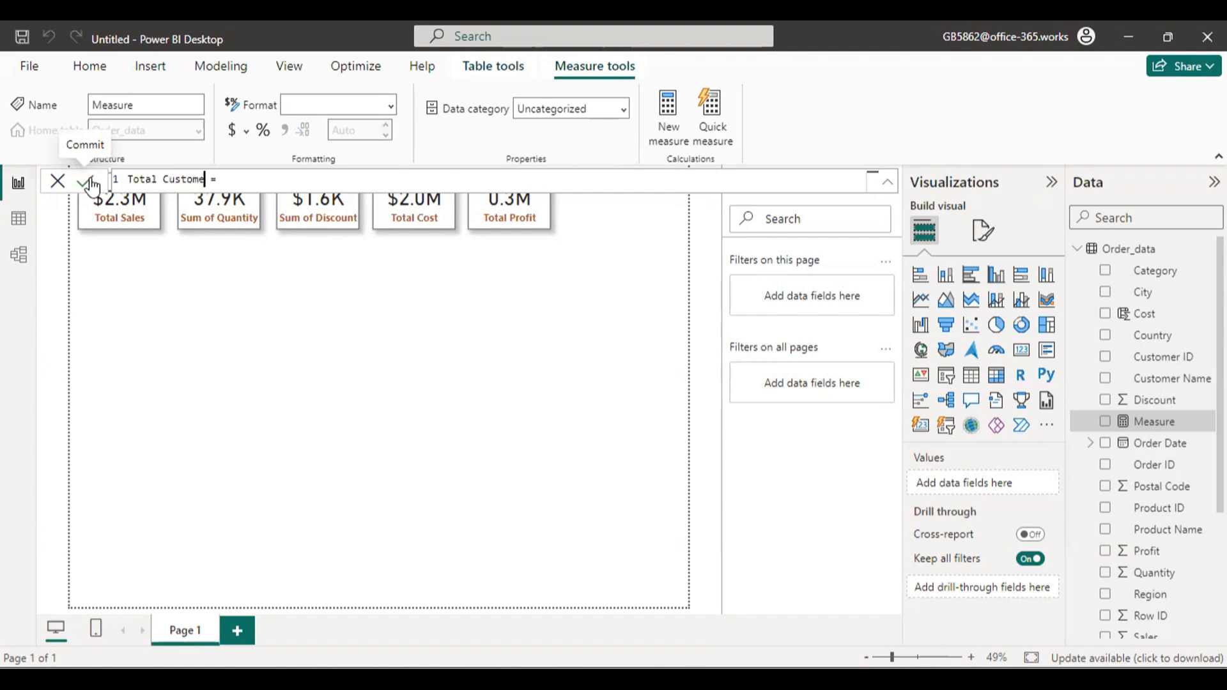
type(" =")
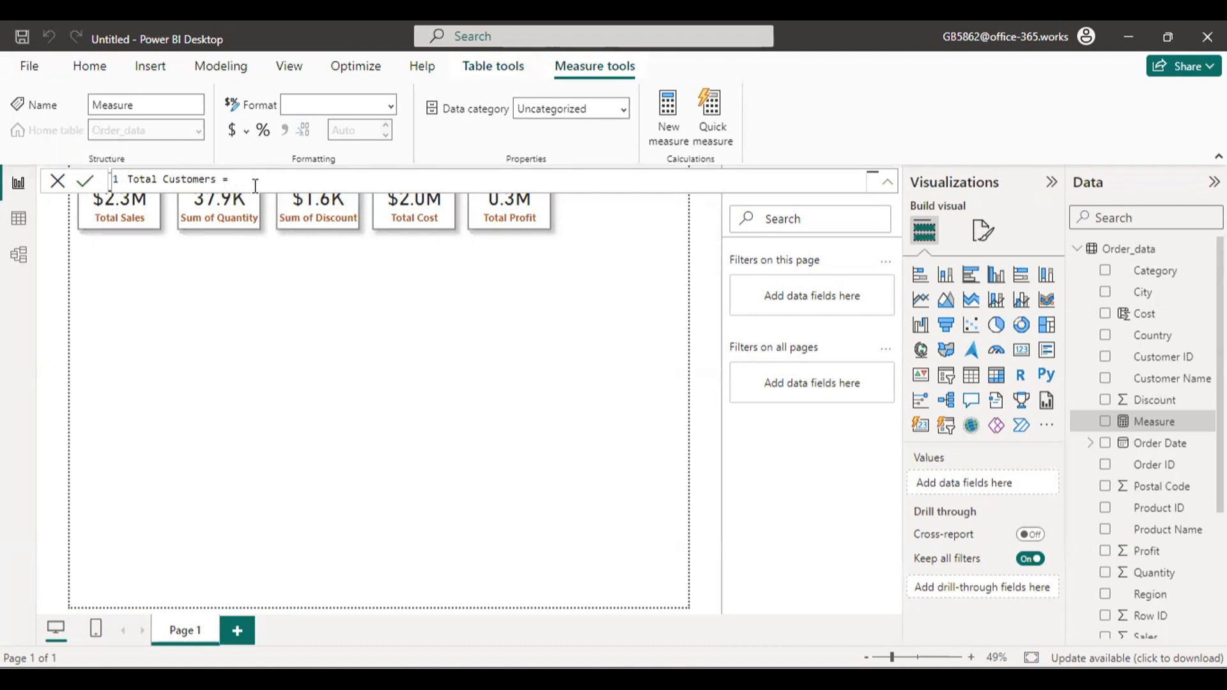
Switch to the Order Data workbook in Excel, examine the Customer ID and Customer Name columns, and return to Power BI Desktop.
key("alt+Tab")
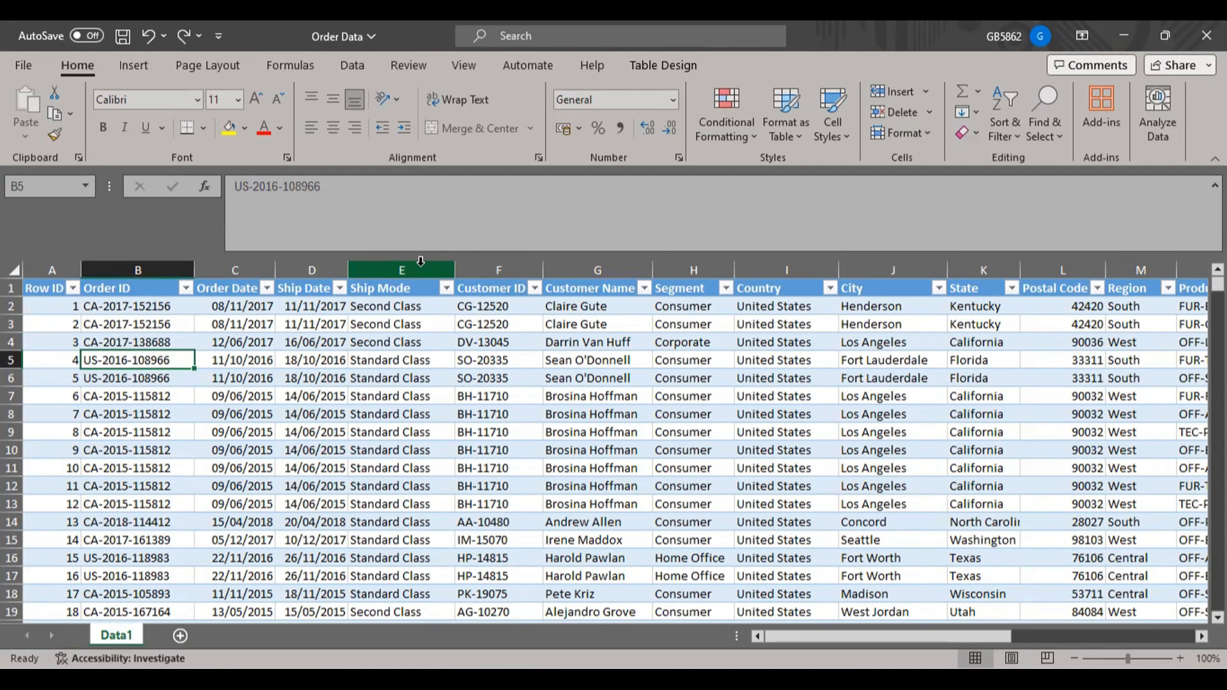
left_click(484, 268)
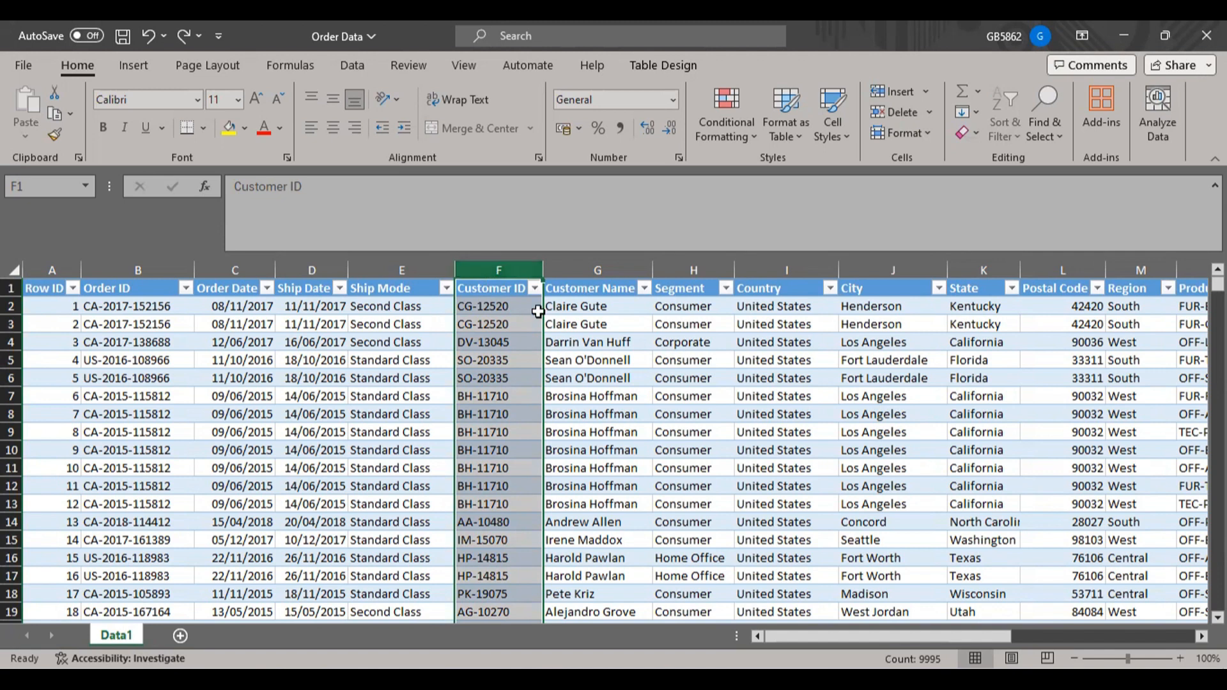
left_click_drag(571, 313, 489, 323)
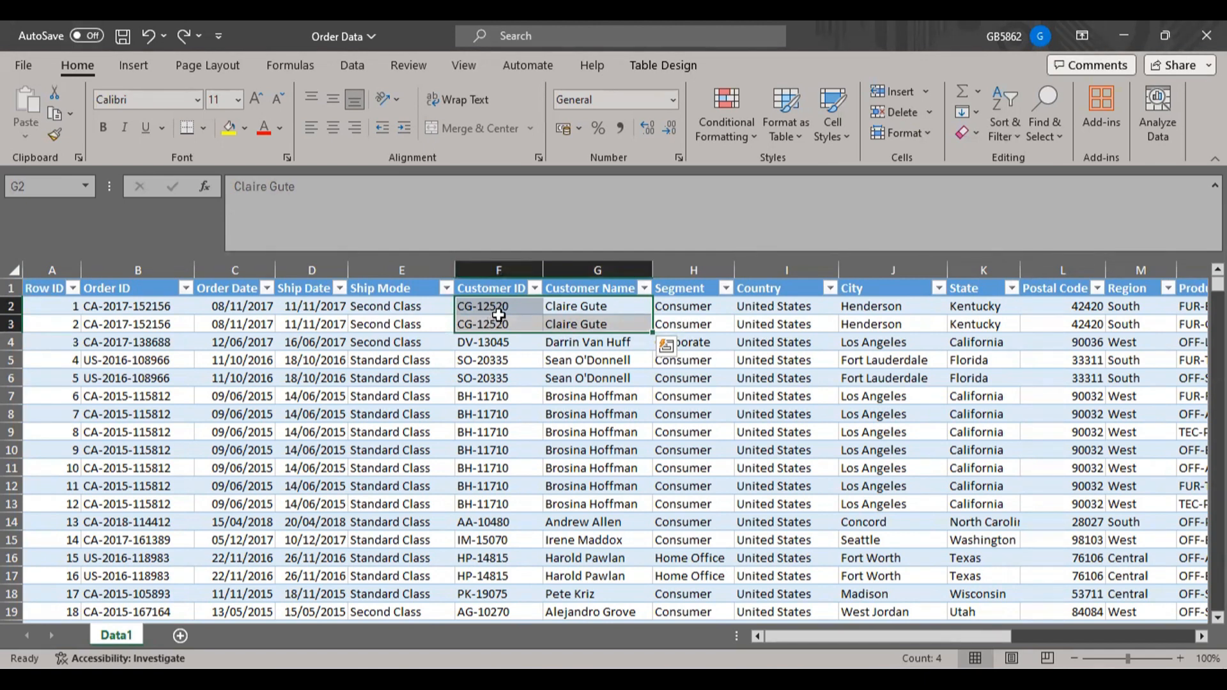
left_click(497, 311)
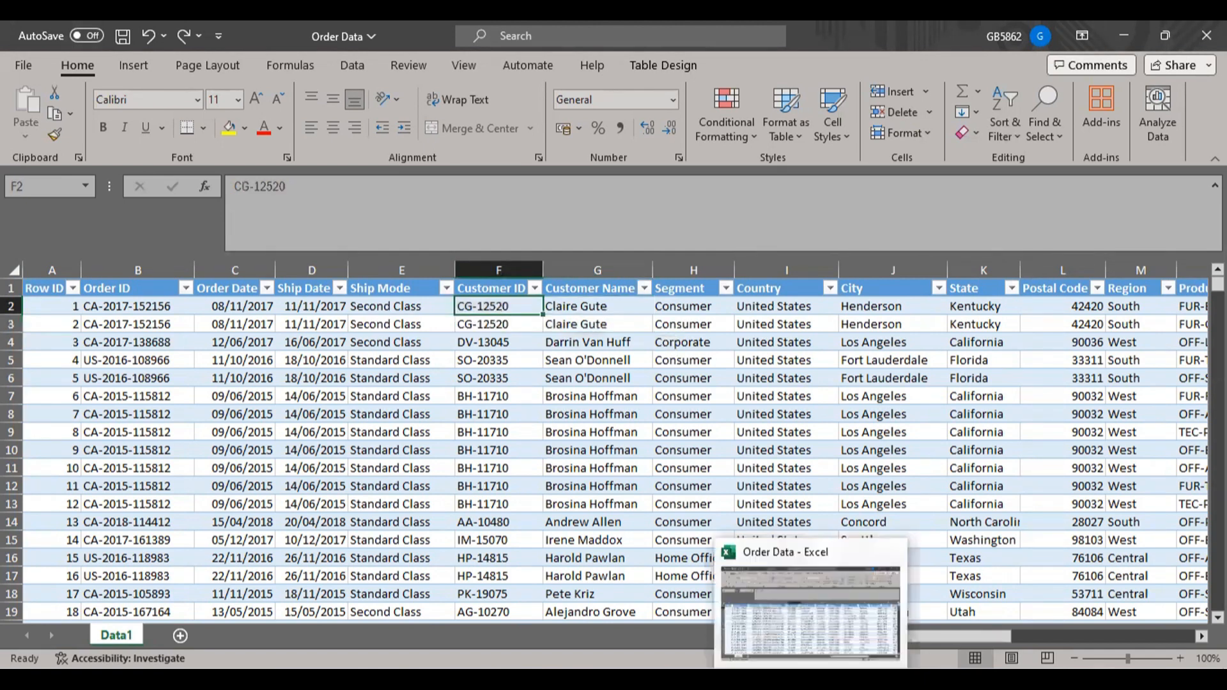
left_click(806, 678)
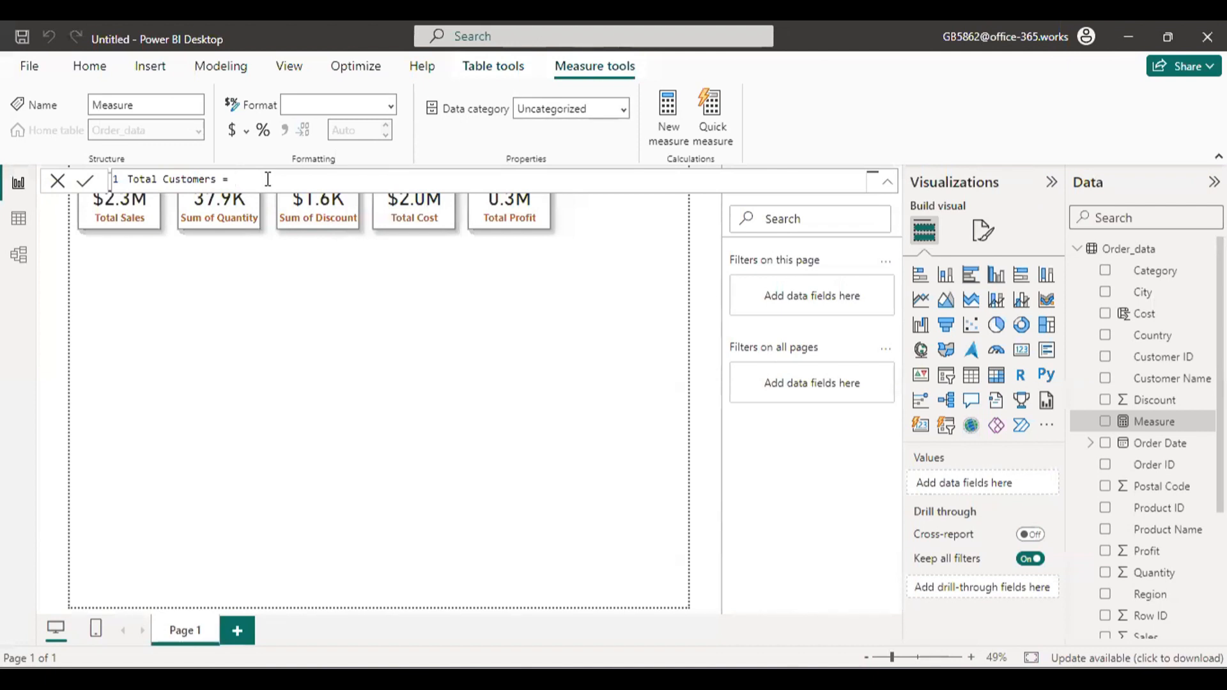
Define the Total Customers measure as COUNT(Order_data[Customer ID]) and commit it.
type("c")
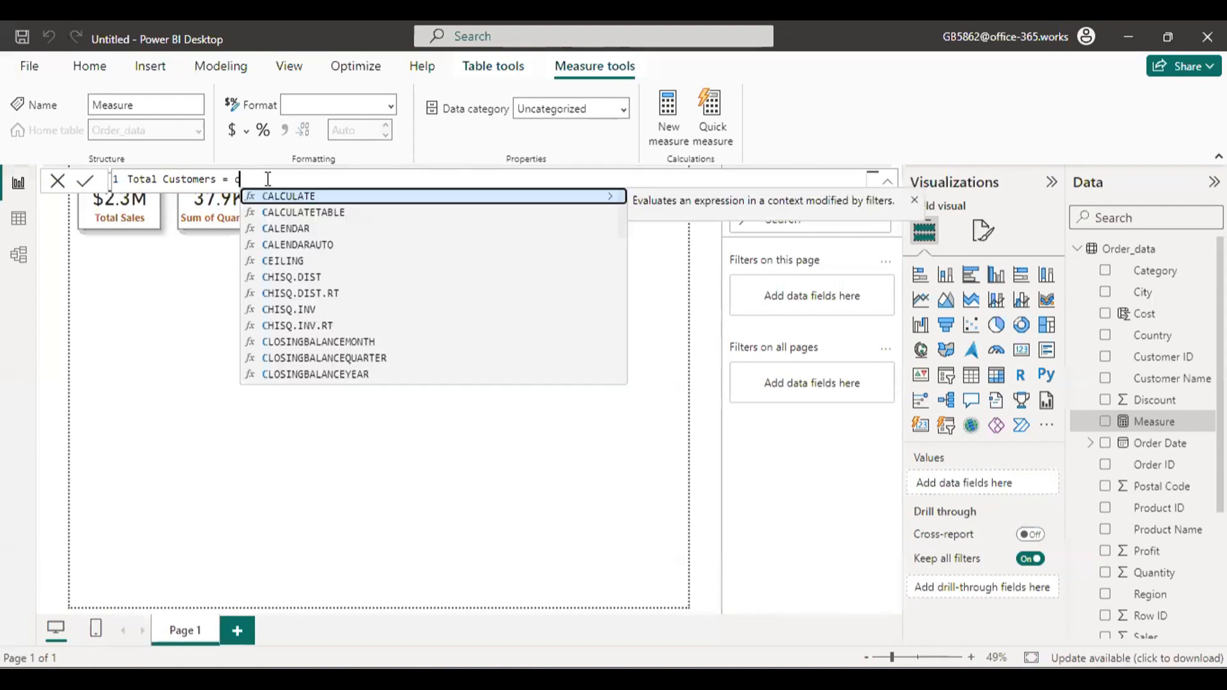
type("ount")
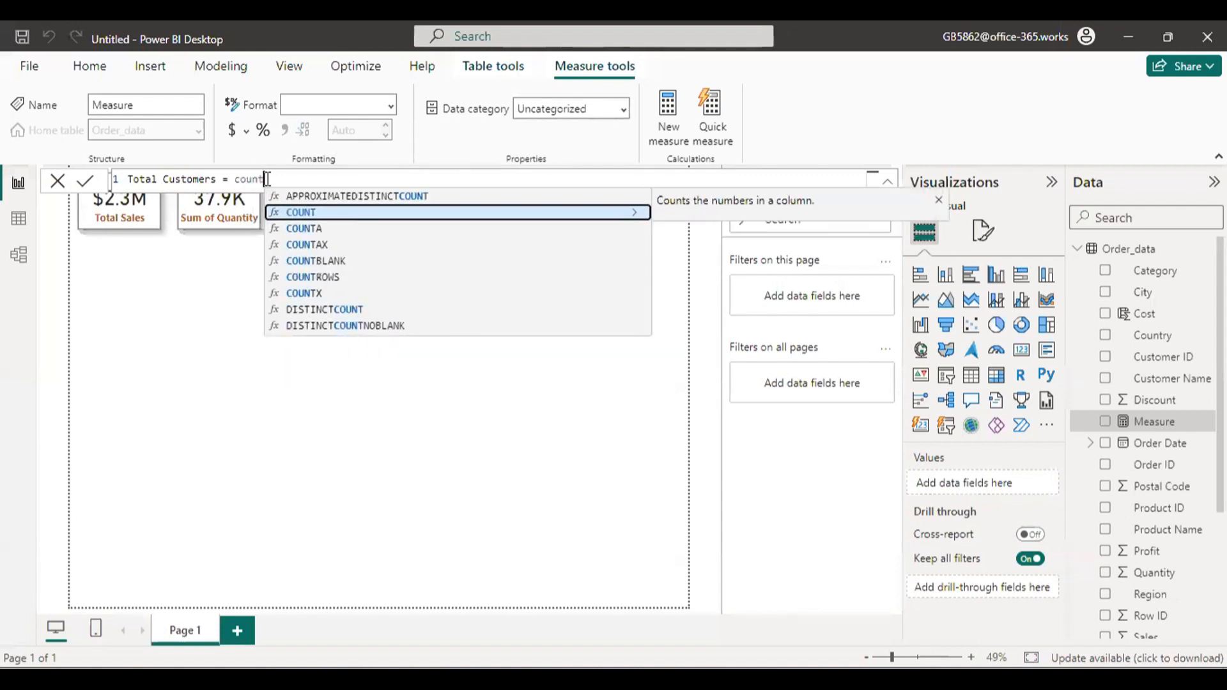
left_click(412, 217)
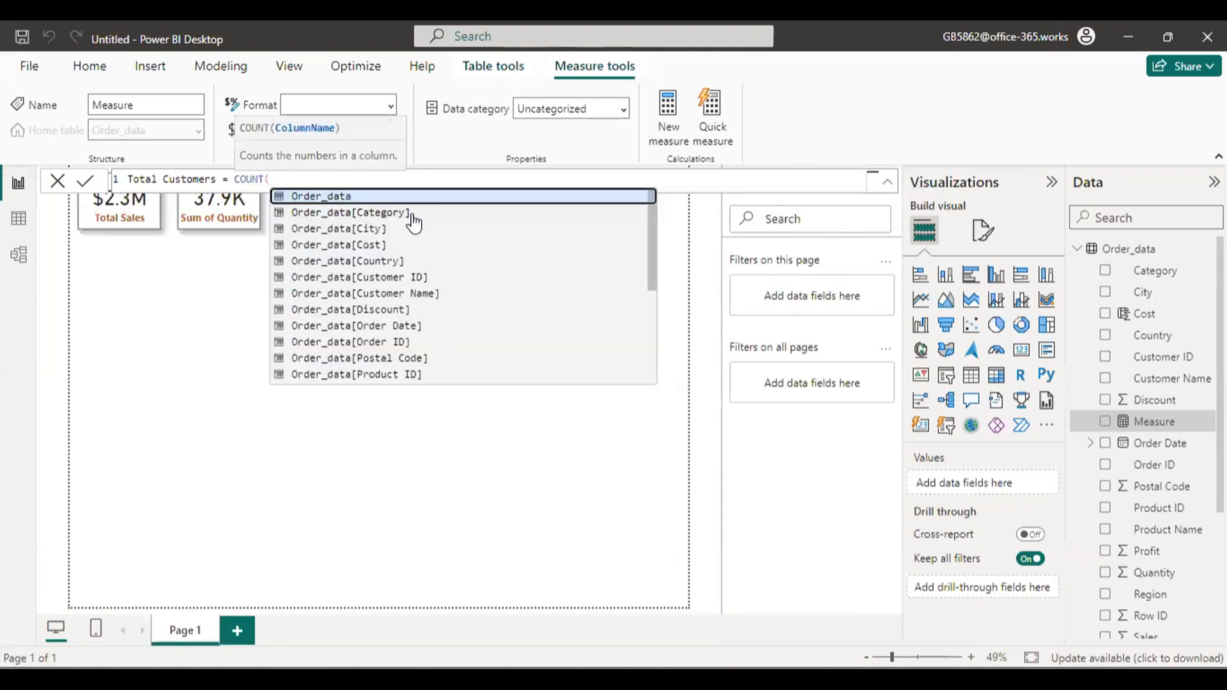
left_click(445, 280)
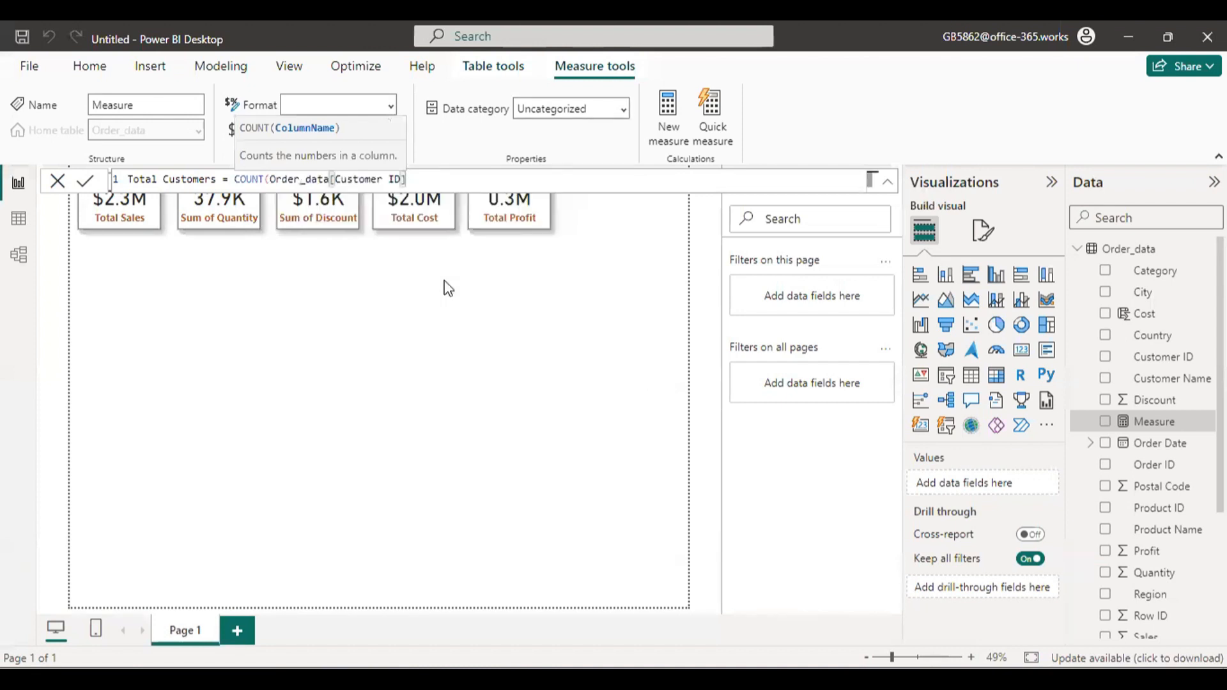
type(")")
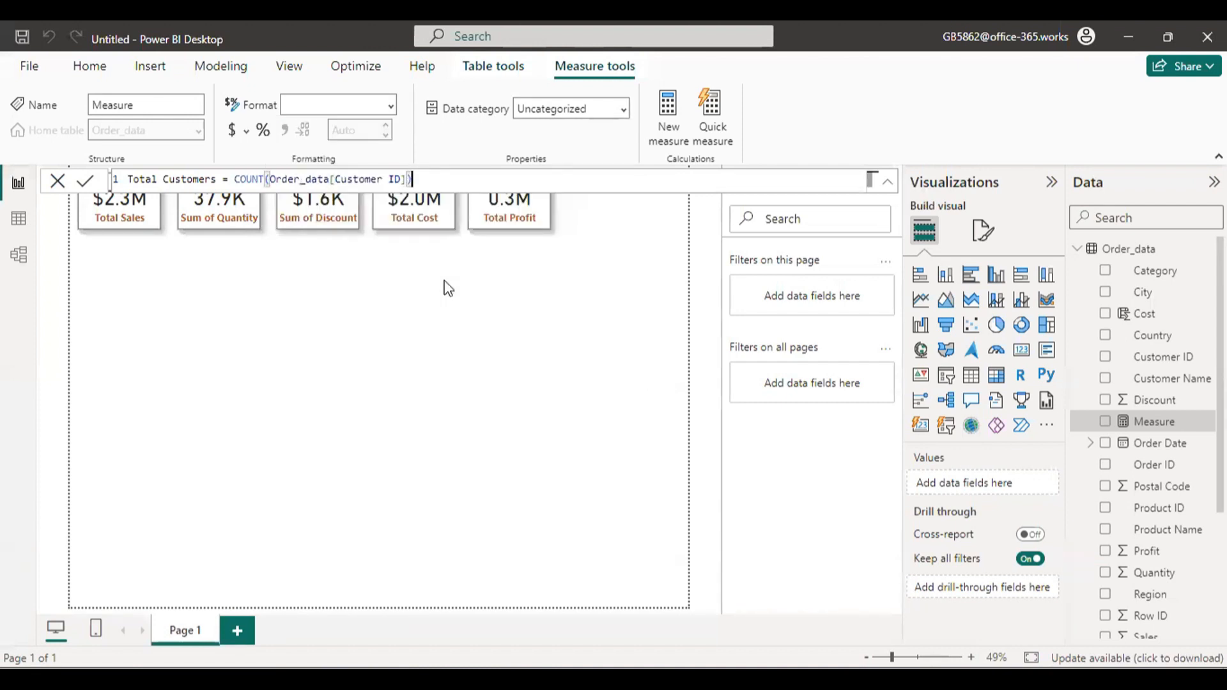
key("Return")
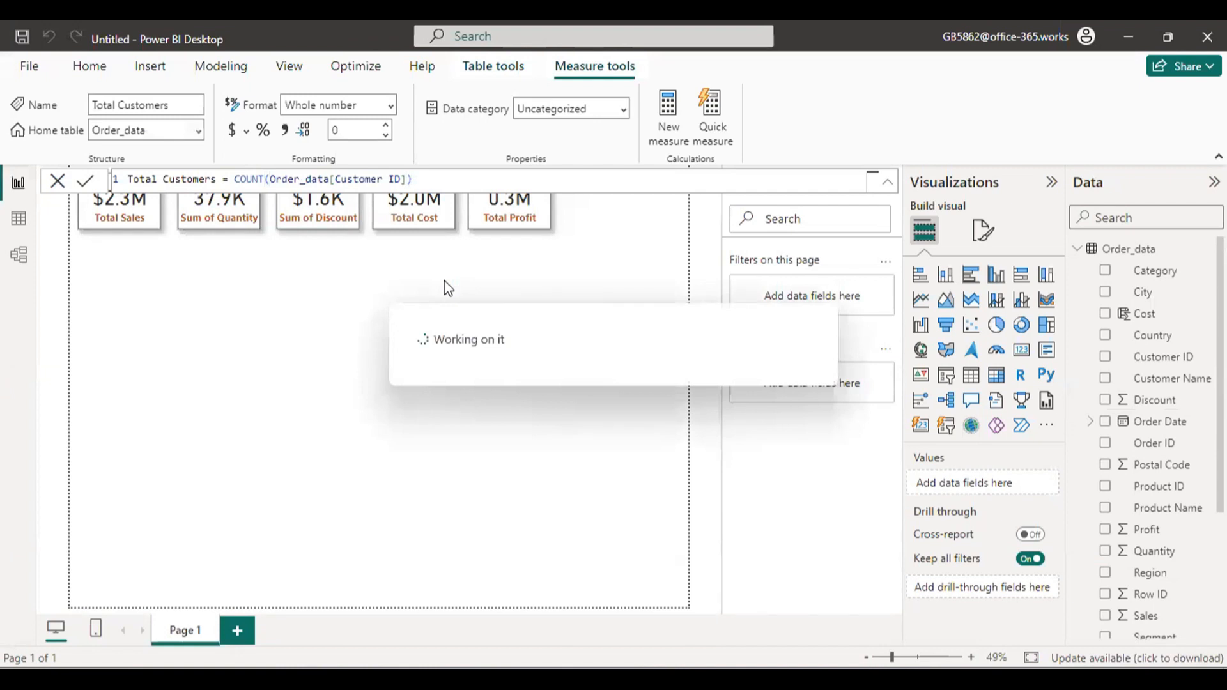
Show the Total Customers measure in a temporary enlarged card below the existing cards, and remove that card.
left_click(56, 181)
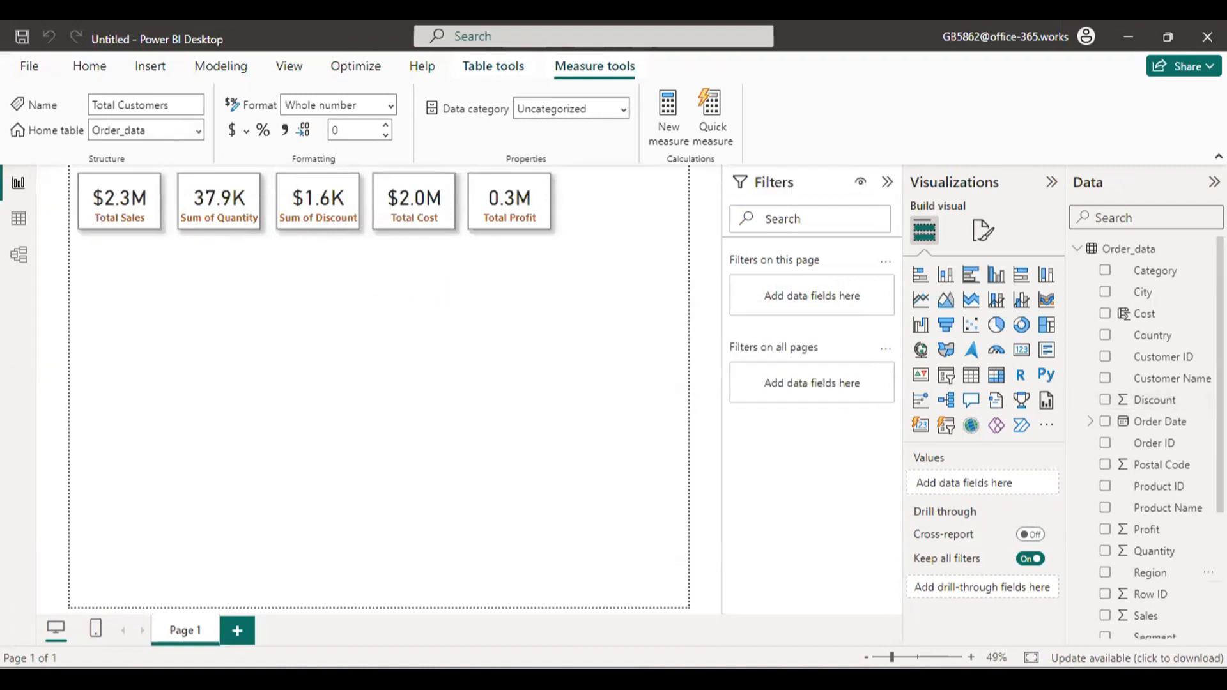
scroll(1144, 415, "down", 3)
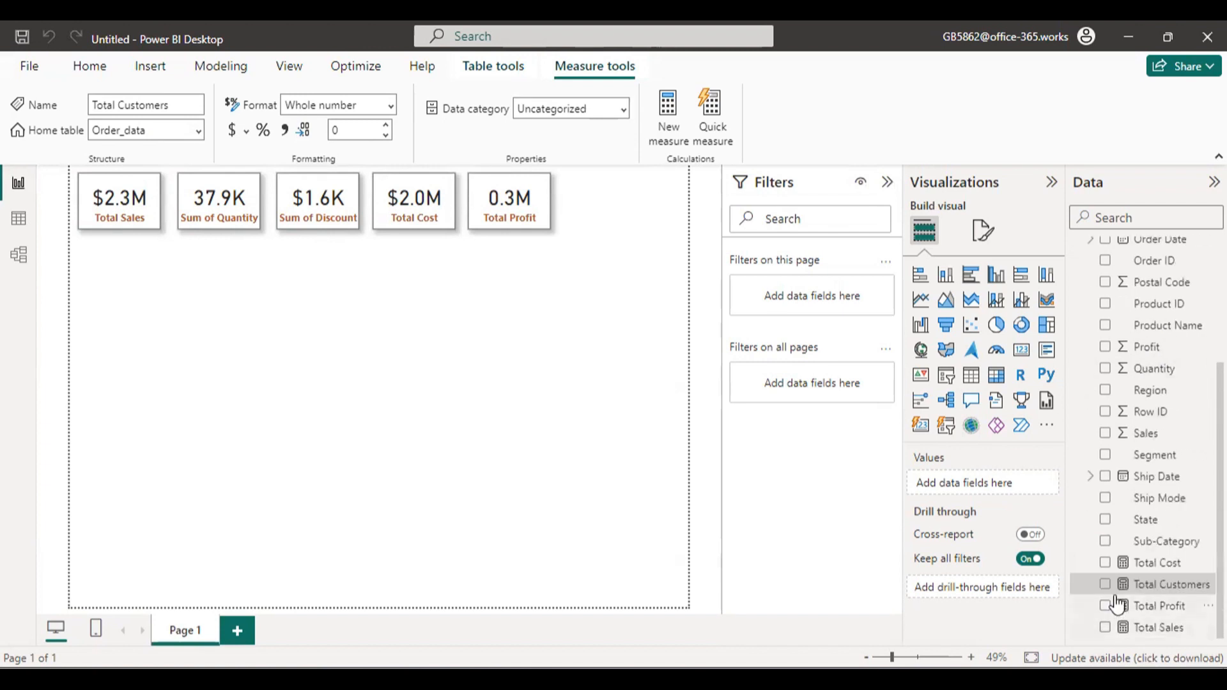
left_click(1106, 587)
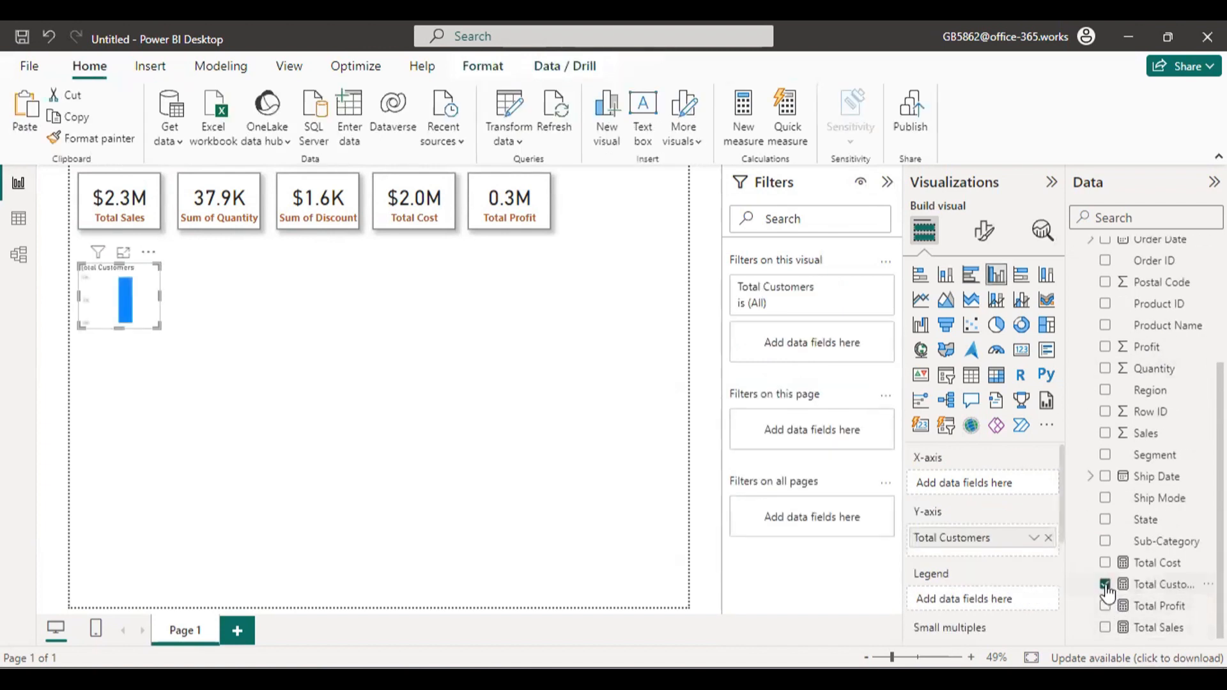
left_click(1020, 350)
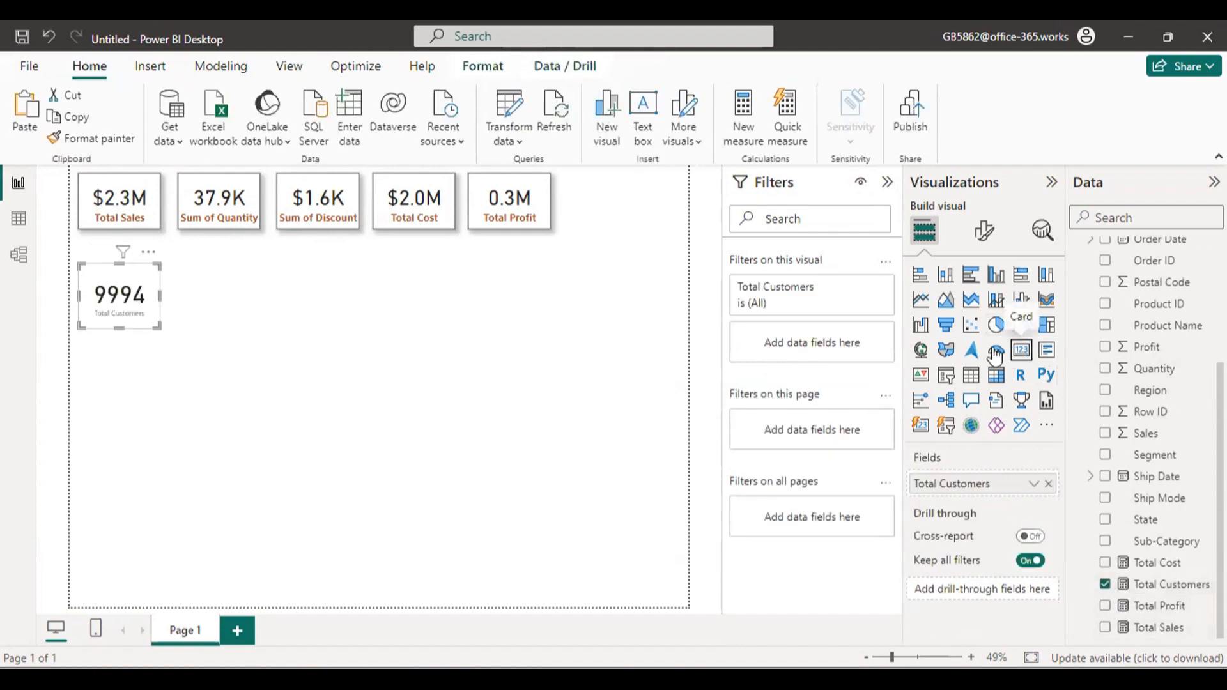
left_click_drag(105, 319, 316, 385)
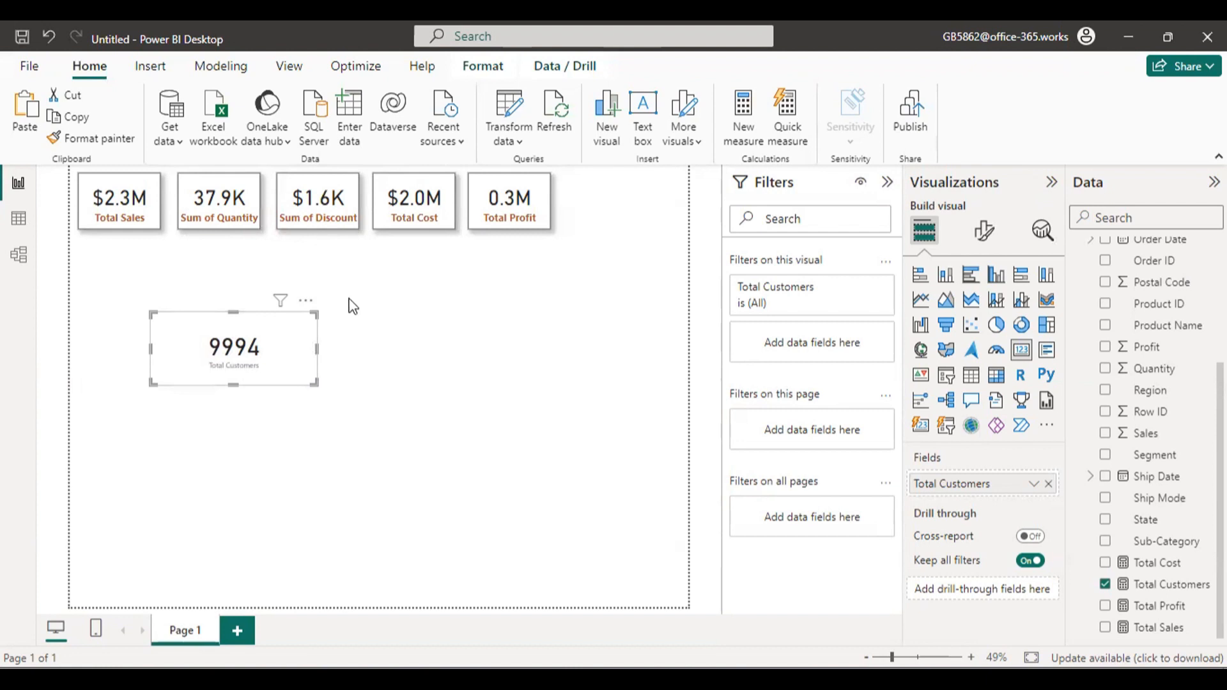
left_click(307, 310)
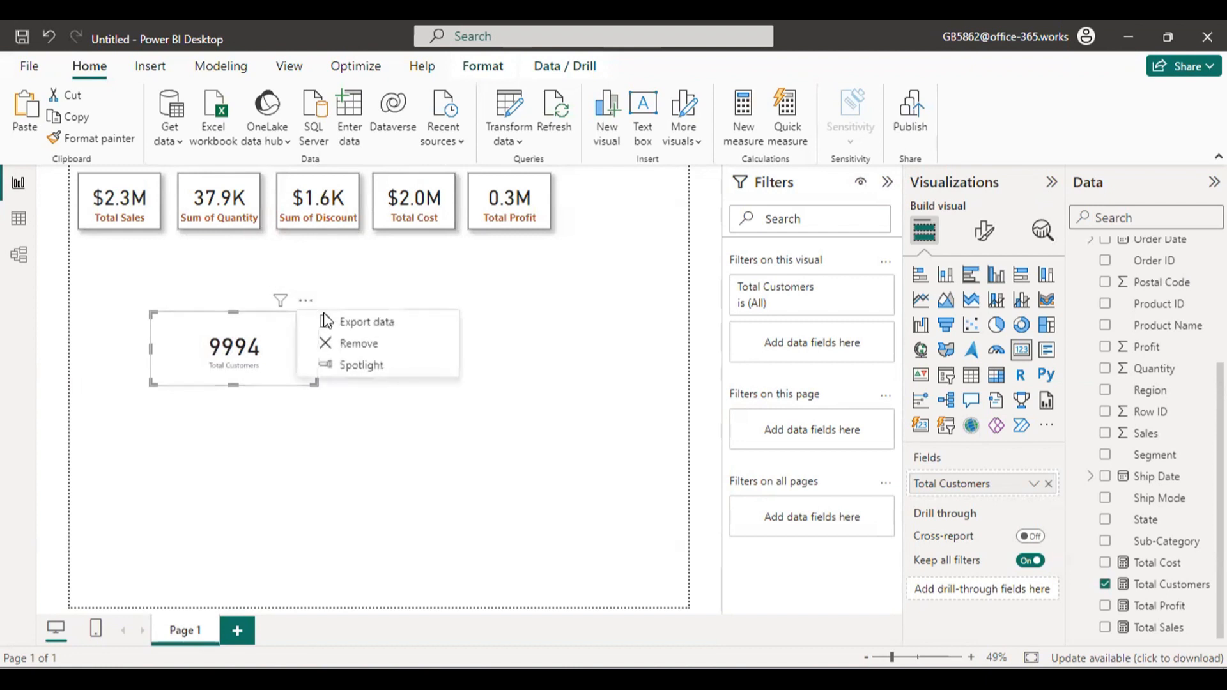
left_click(327, 340)
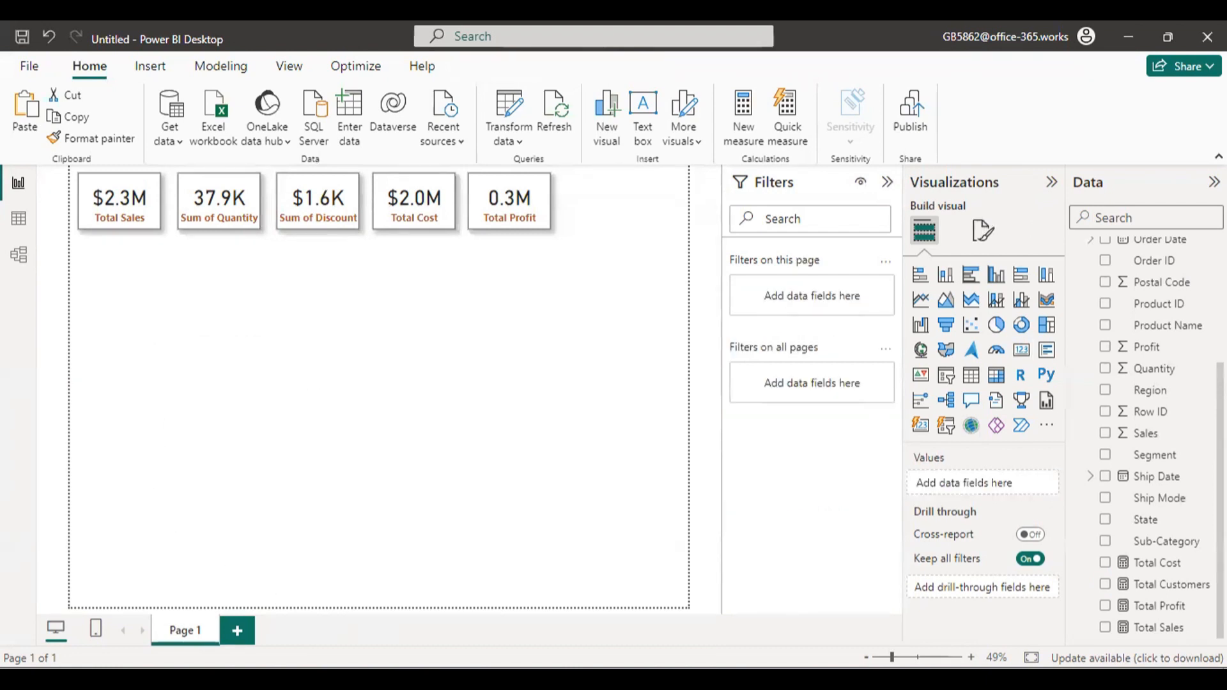
Switch to the Order Data workbook in Excel, examine the repeated entries in the Customer ID column, and return to Power BI Desktop.
mouse_move(691, 679)
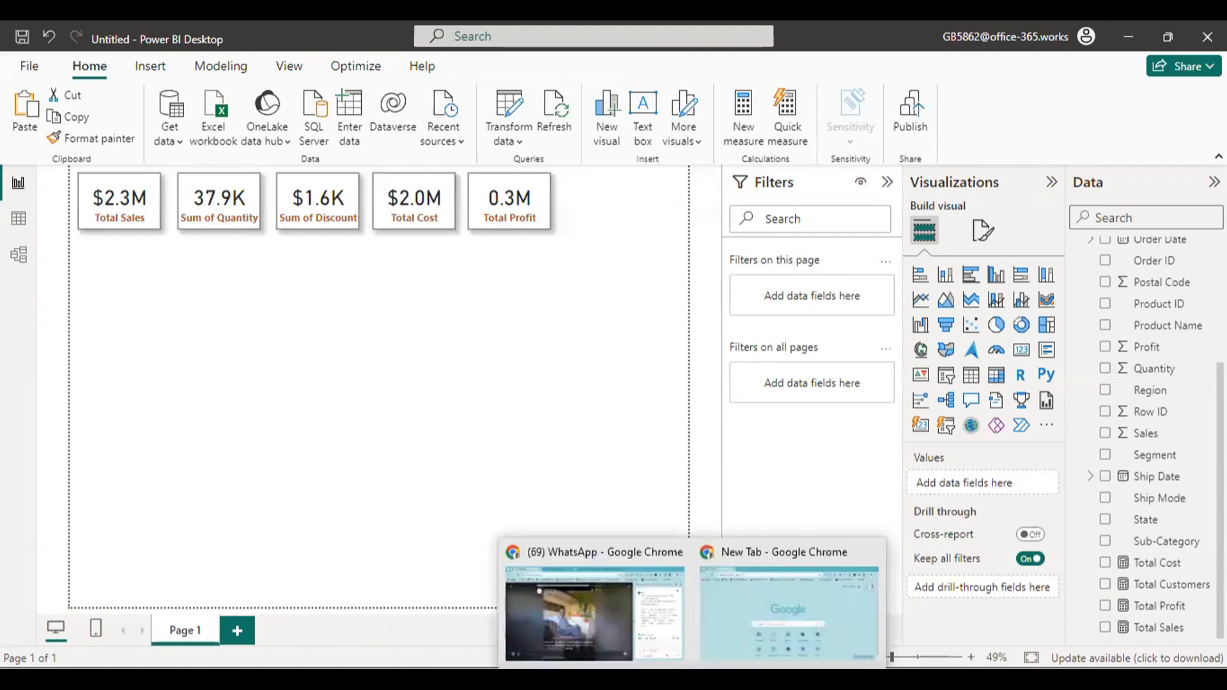
left_click(816, 680)
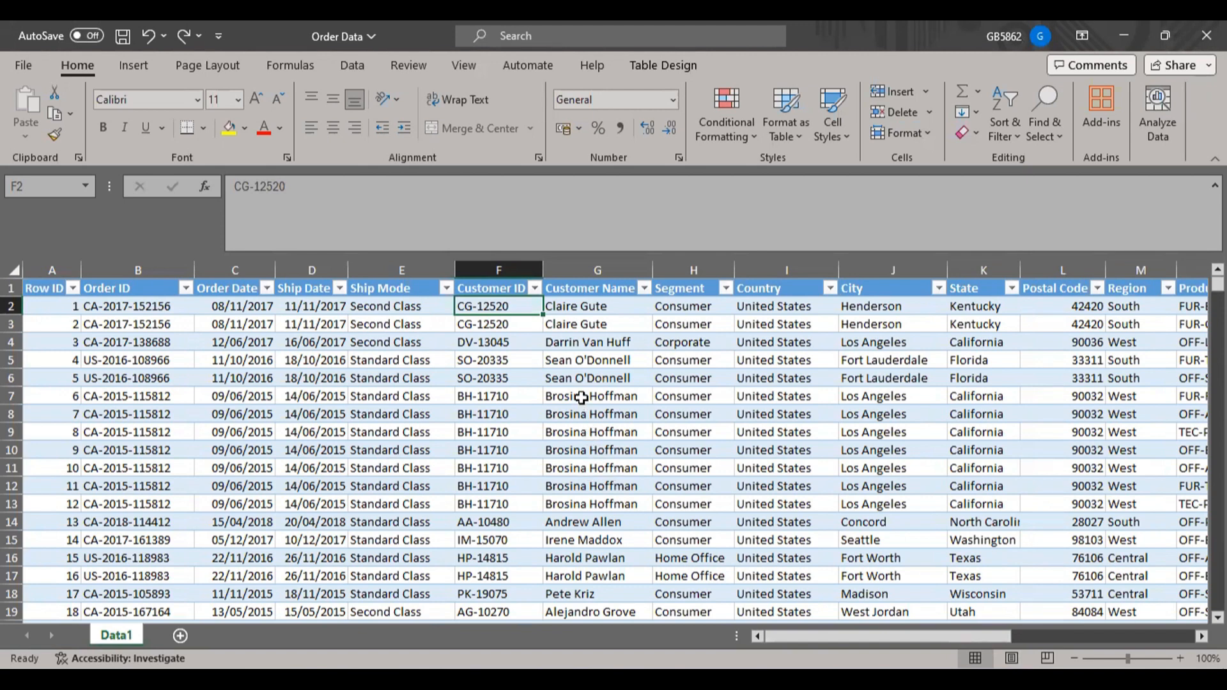
left_click_drag(579, 397, 498, 476)
left_click_drag(505, 397, 502, 499)
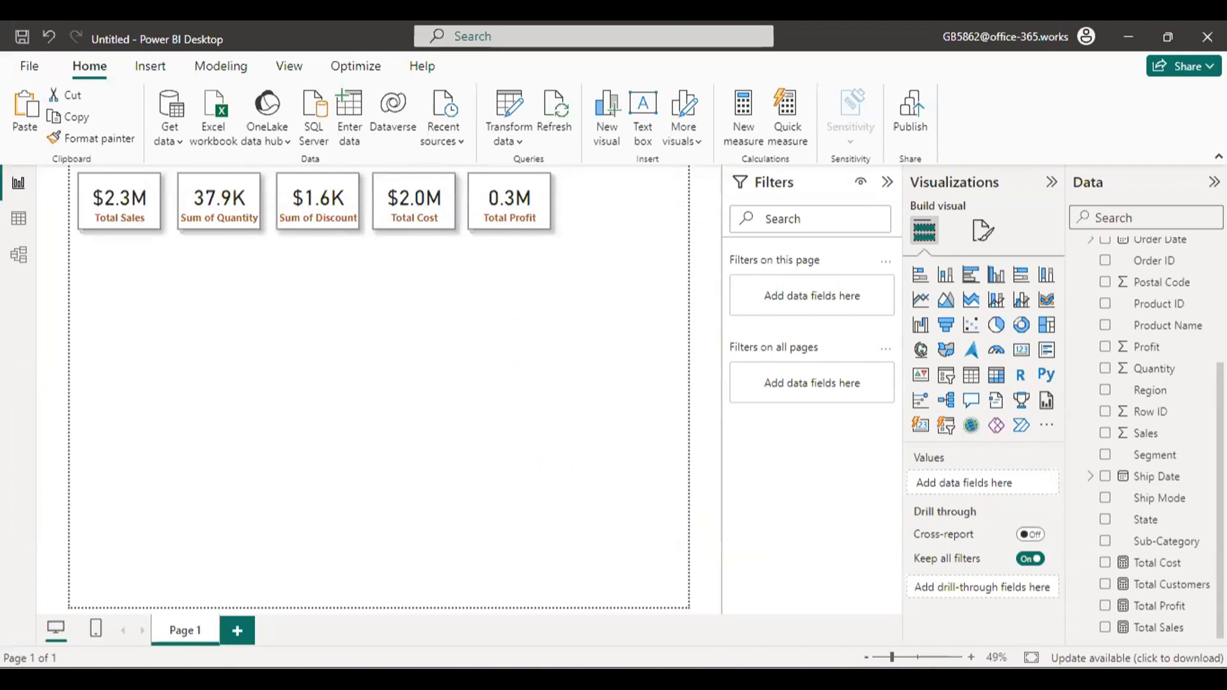
Redefine the Total Customers measure as DISTINCTCOUNT(Order_data[Customer ID]) and close the formula editor.
left_click(1161, 589)
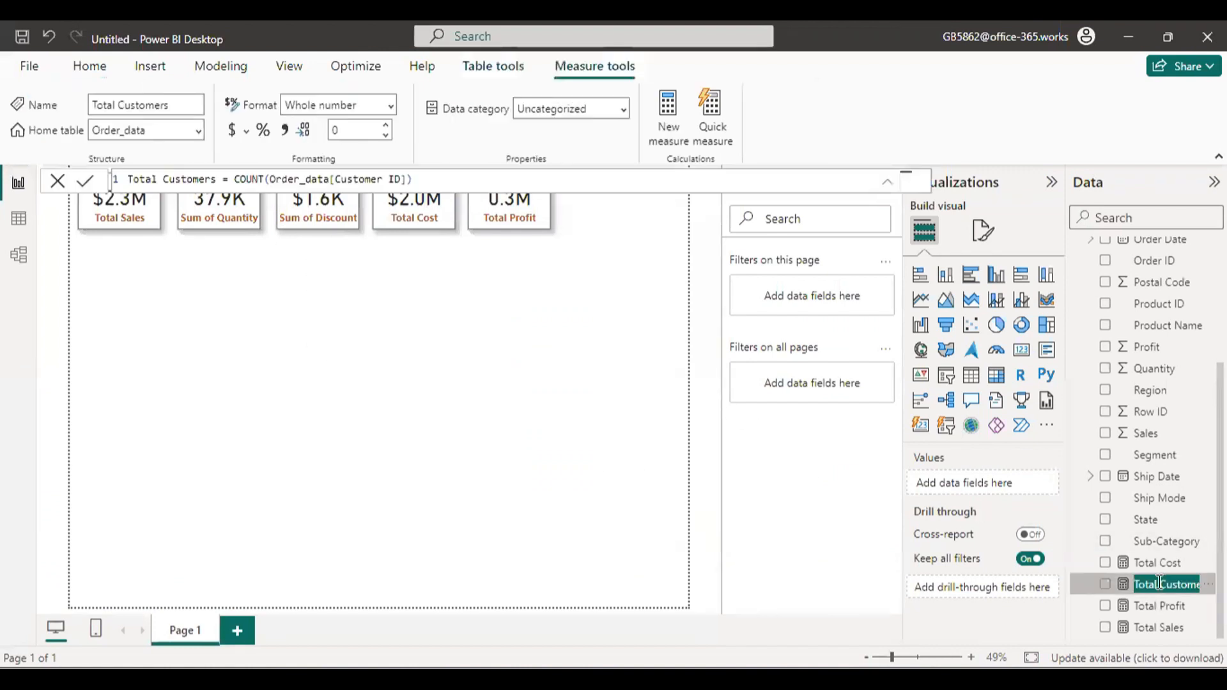
left_click(267, 178)
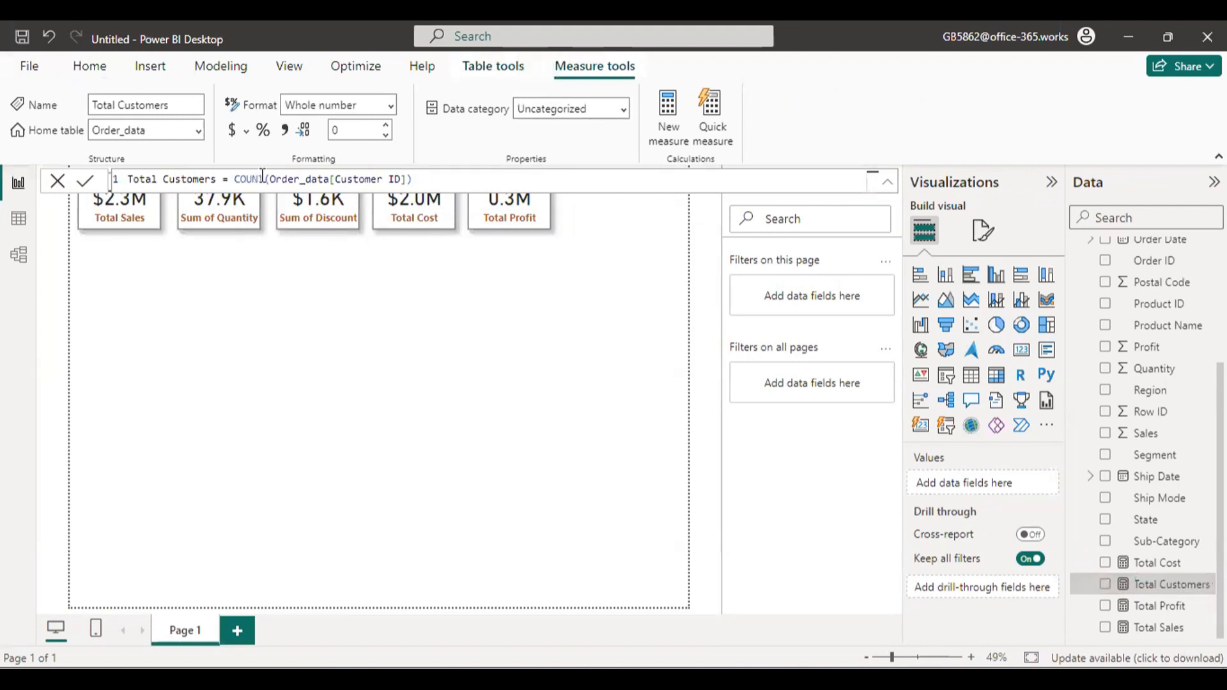
double_click(262, 179)
key("Right")
key("BackSpace")
key("BackSpace")
key("BackSpace")
key("BackSpace")
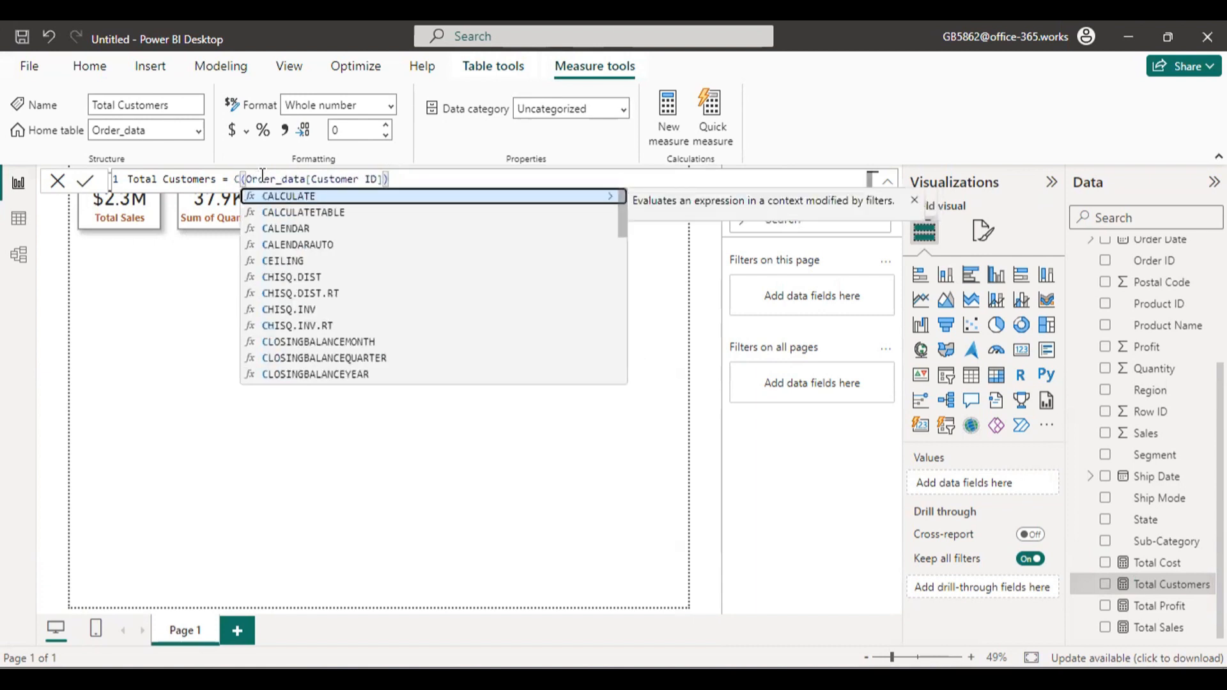
key("BackSpace")
type("dis")
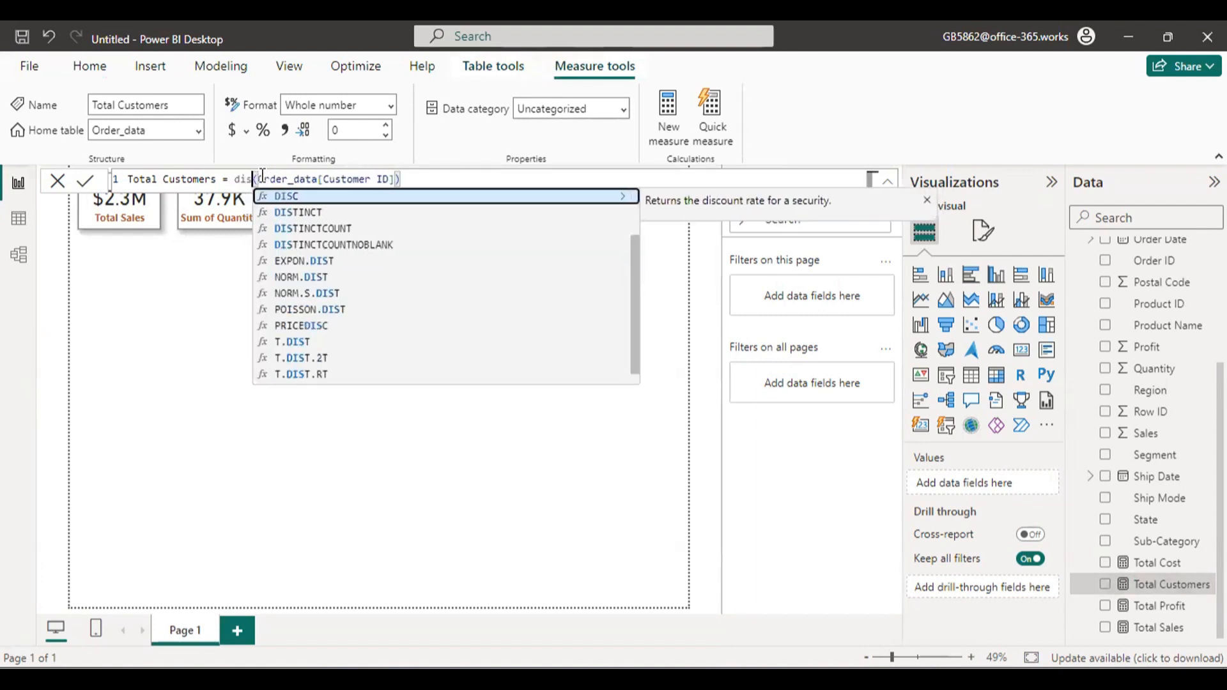
left_click(342, 229)
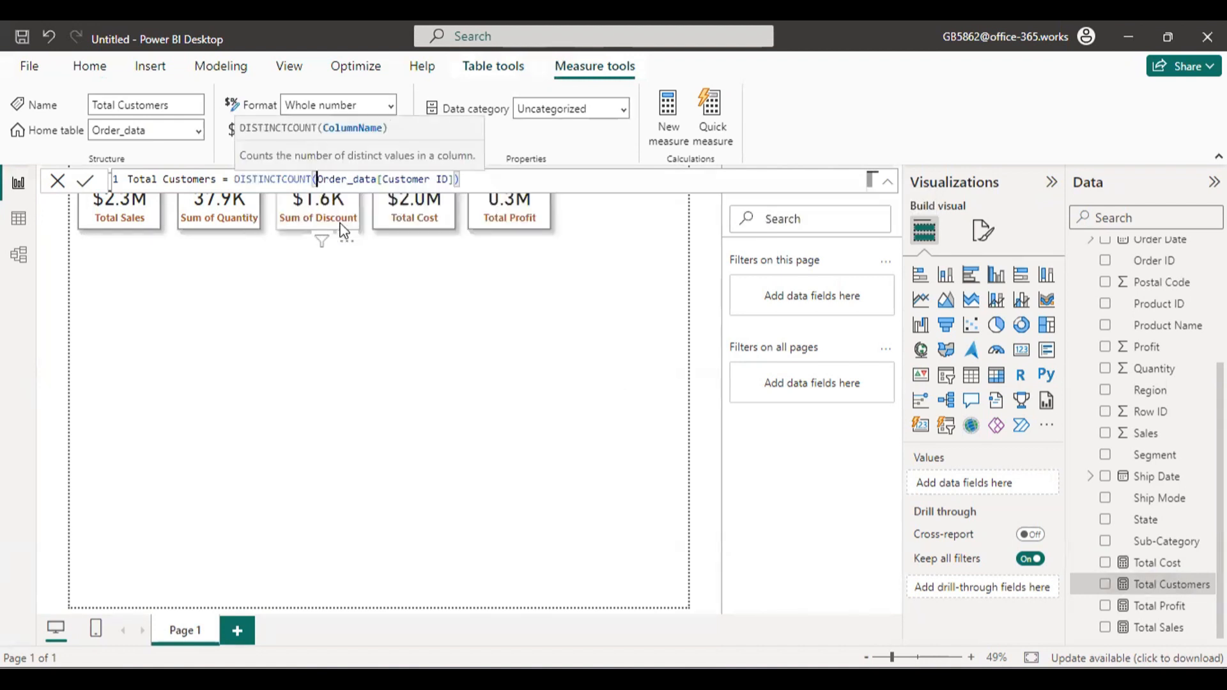
key("Return")
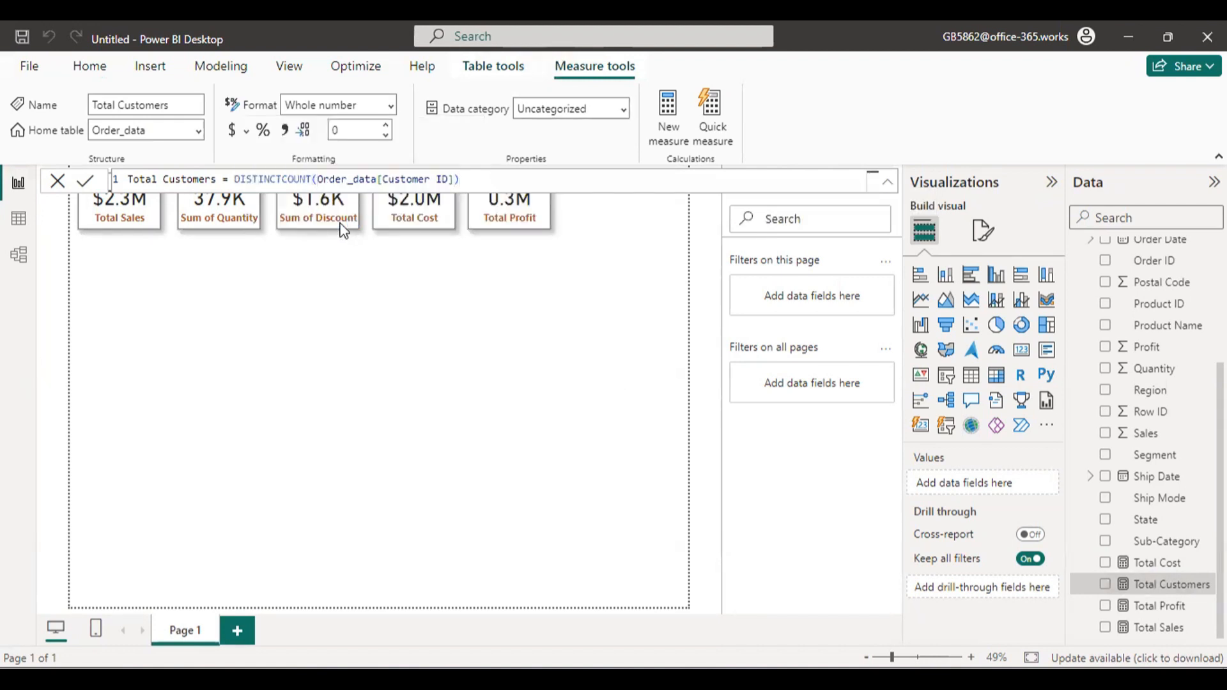
left_click(56, 181)
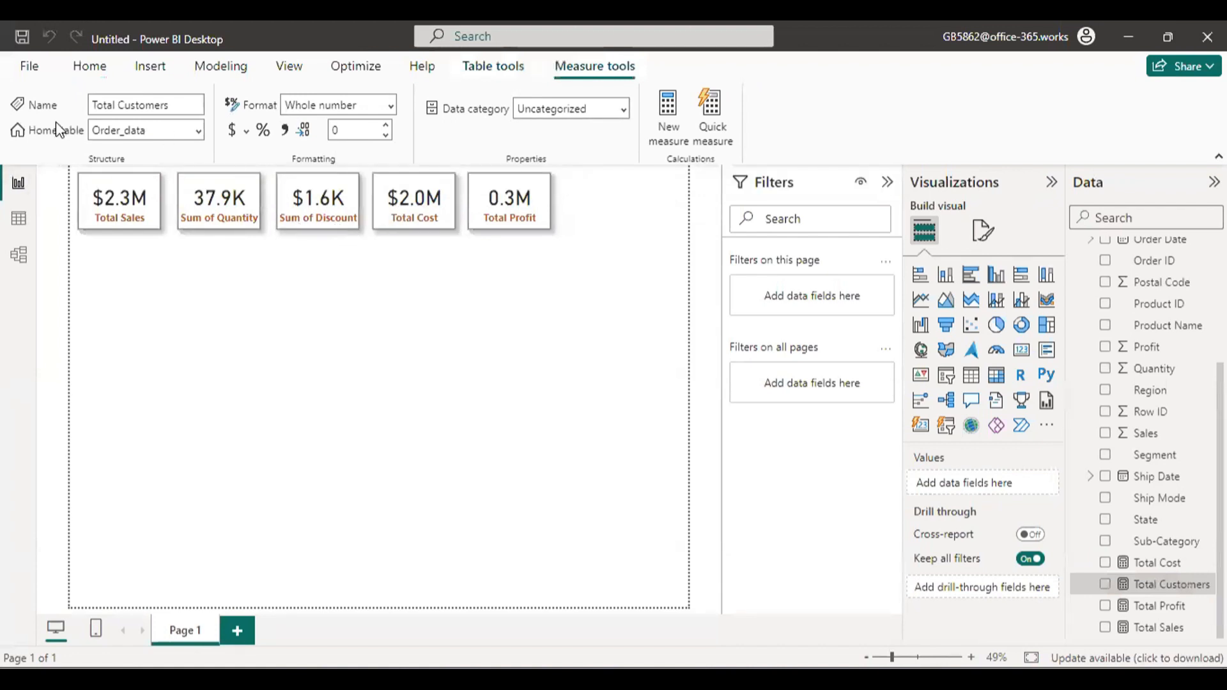
Paste another copy of the Total Sales card beside the Total Profit card and replace its field with the Total Customers measure.
left_click(87, 70)
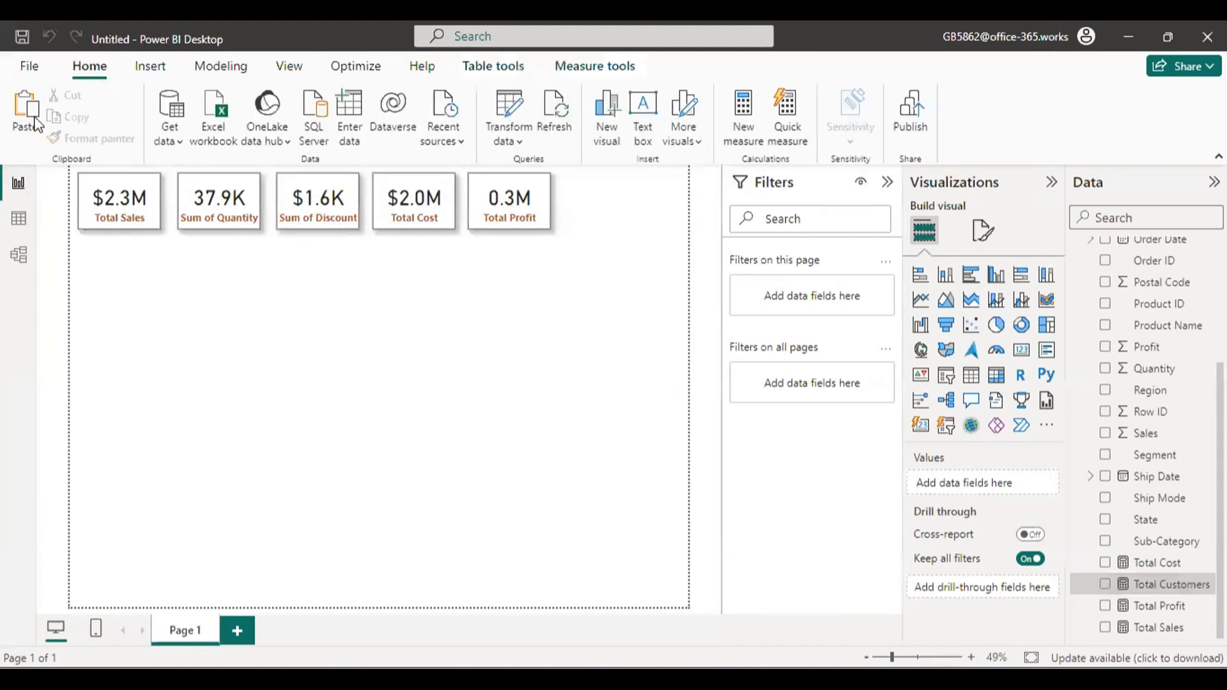
left_click(26, 112)
left_click_drag(119, 204, 601, 203)
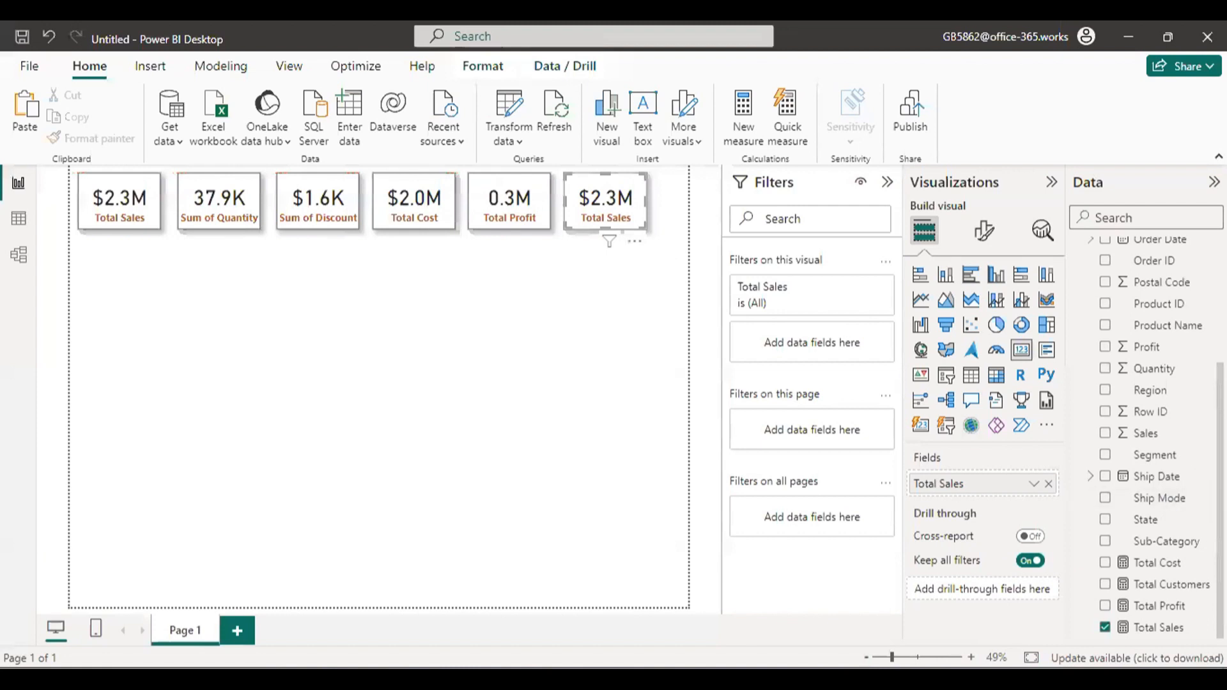
left_click_drag(1163, 584, 995, 483)
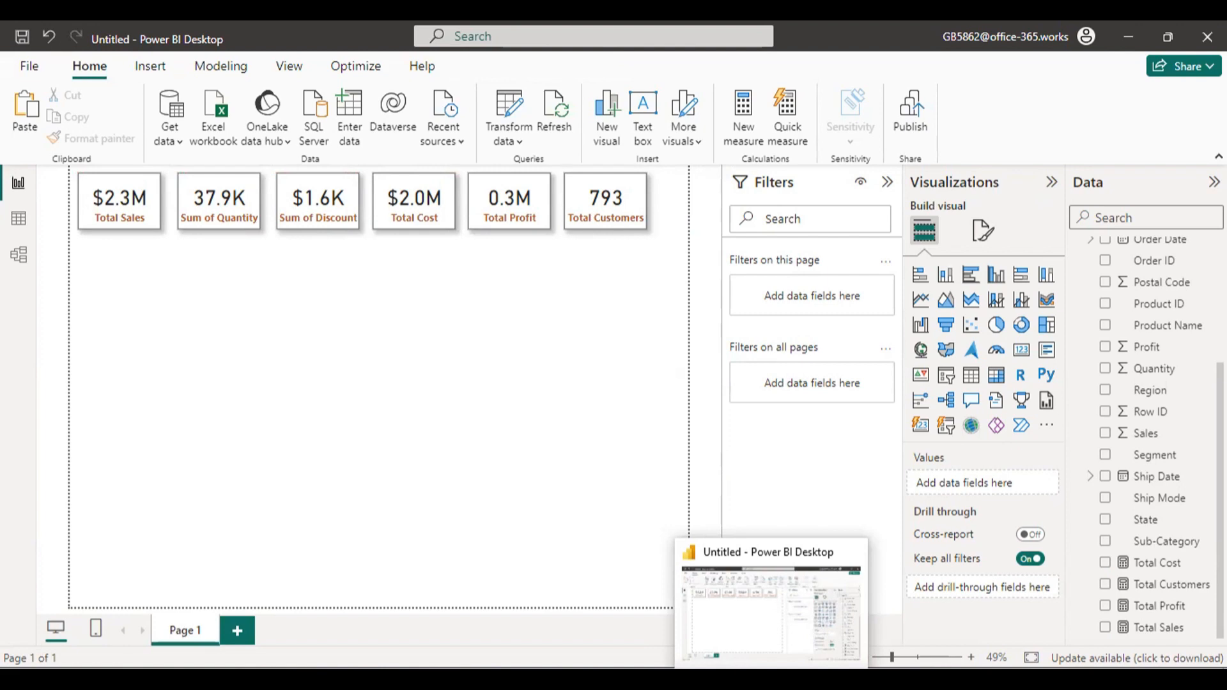
Switch to the Order Data workbook in Excel, review its order rows, and return to Power BI Desktop.
left_click(806, 679)
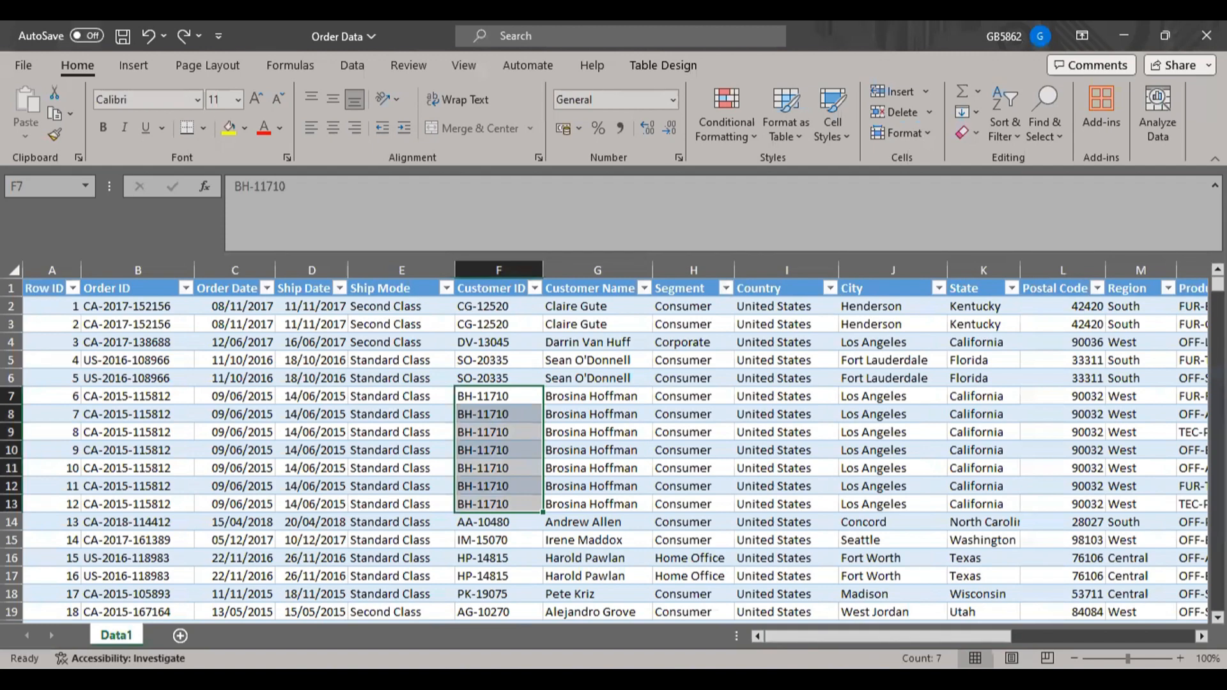
mouse_move(810, 680)
left_click(785, 679)
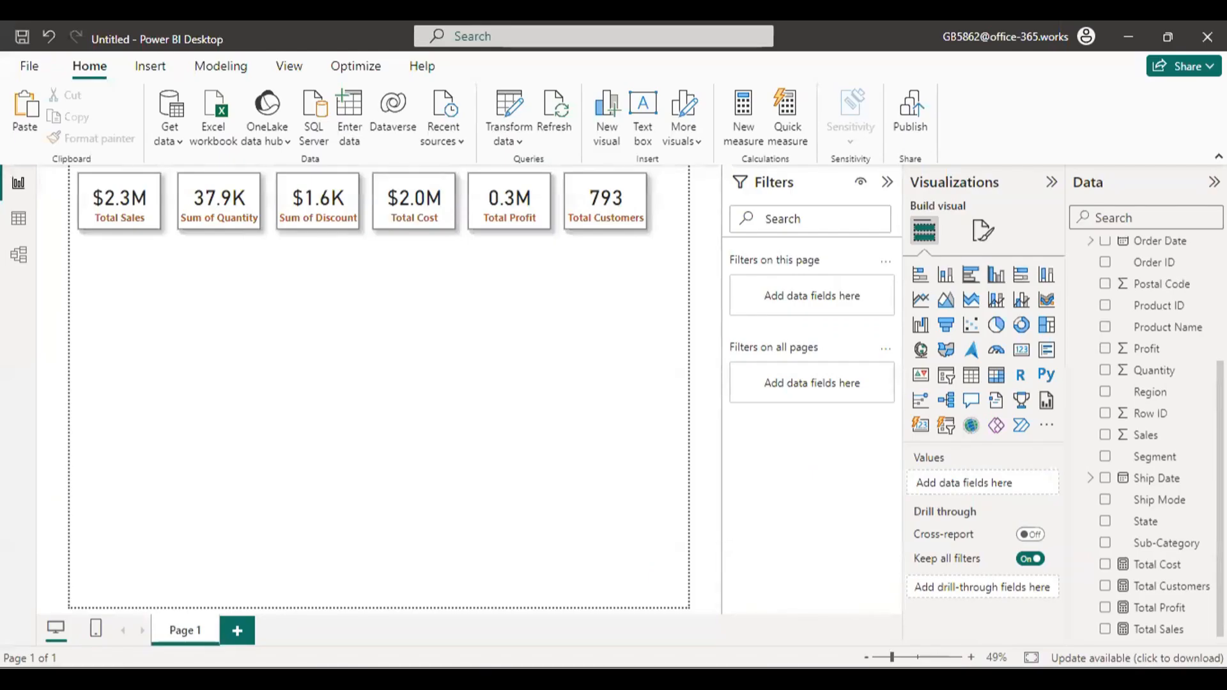
Add a new measure to the Order_data table and name it Total Orders.
scroll(1147, 437, "up", 3)
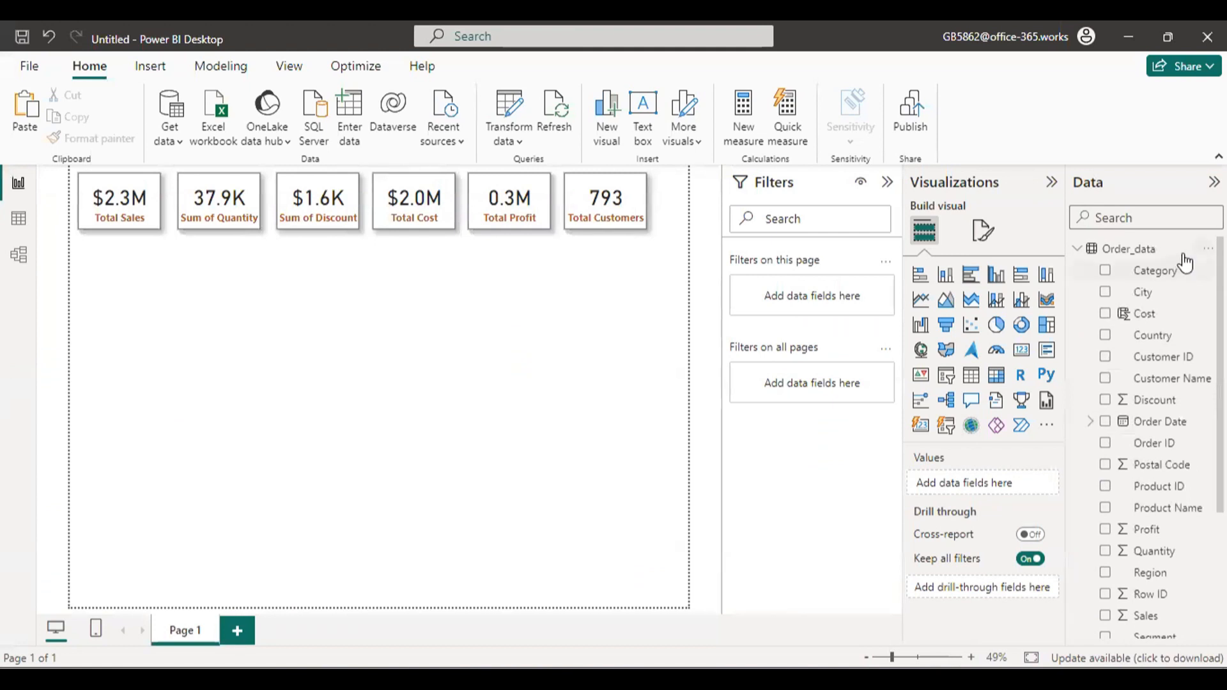
left_click(1204, 248)
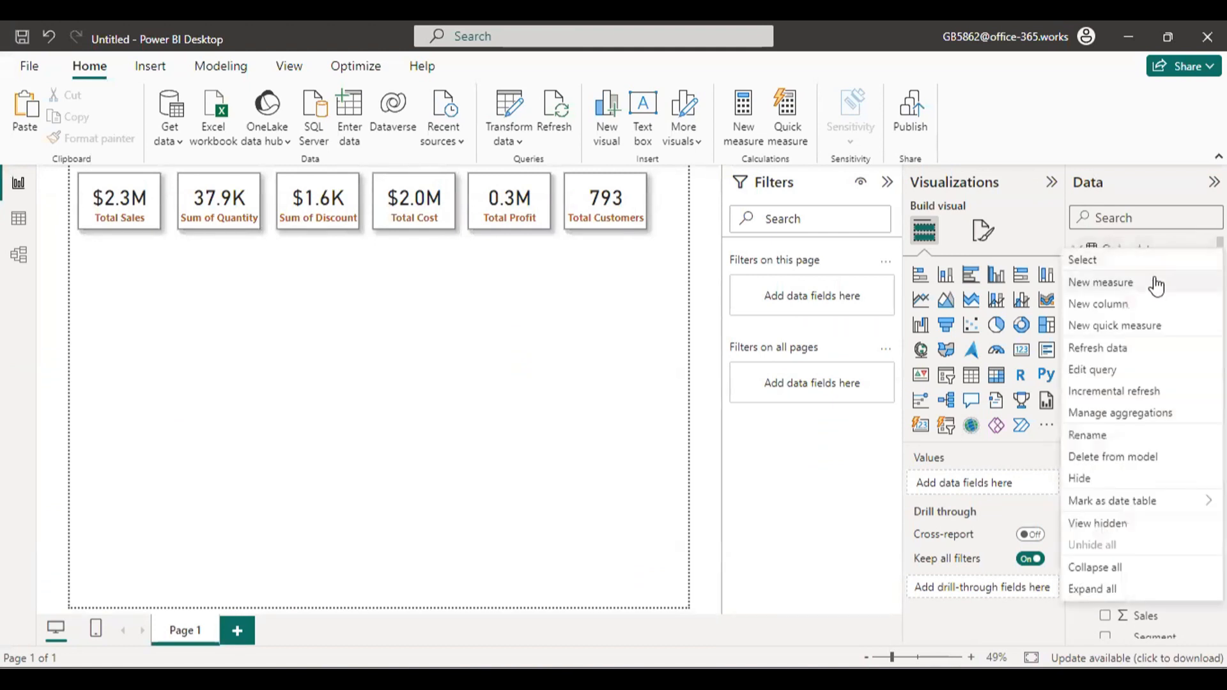
left_click(1173, 281)
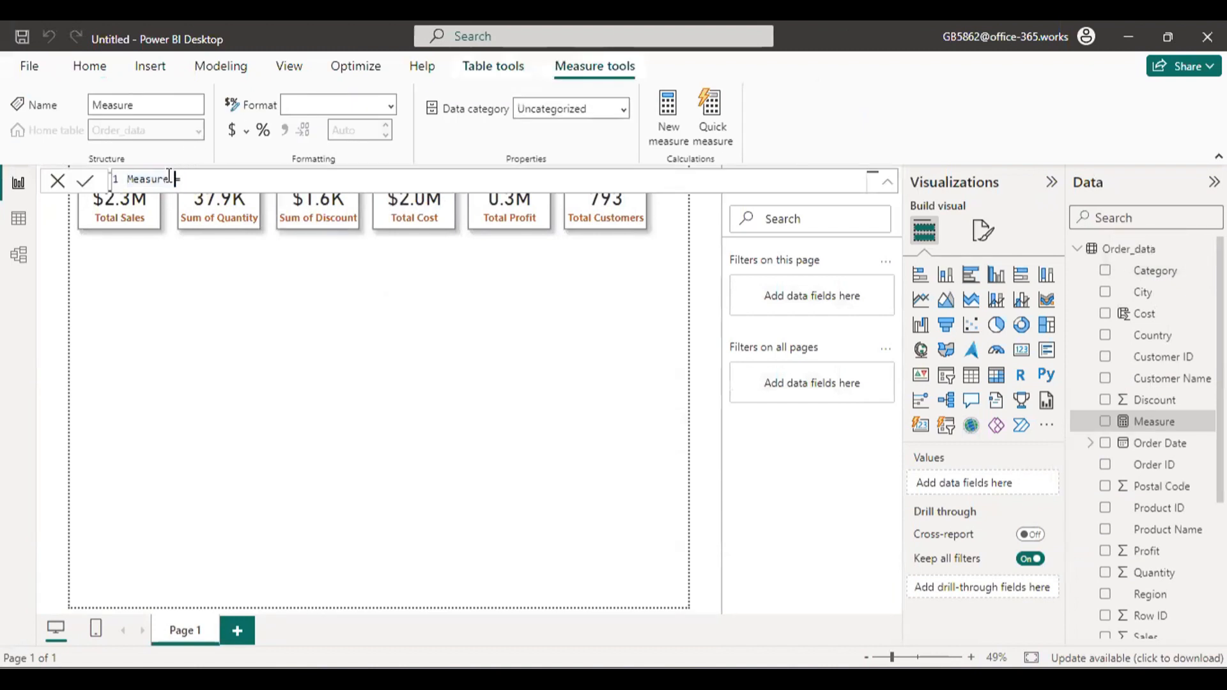
double_click(153, 179)
type("Total Q")
type("rders")
Define the Total Orders measure as DISTINCTCOUNT(Order_data[Order ID]), commit it and close the formula editor.
left_click(242, 186)
type("dist")
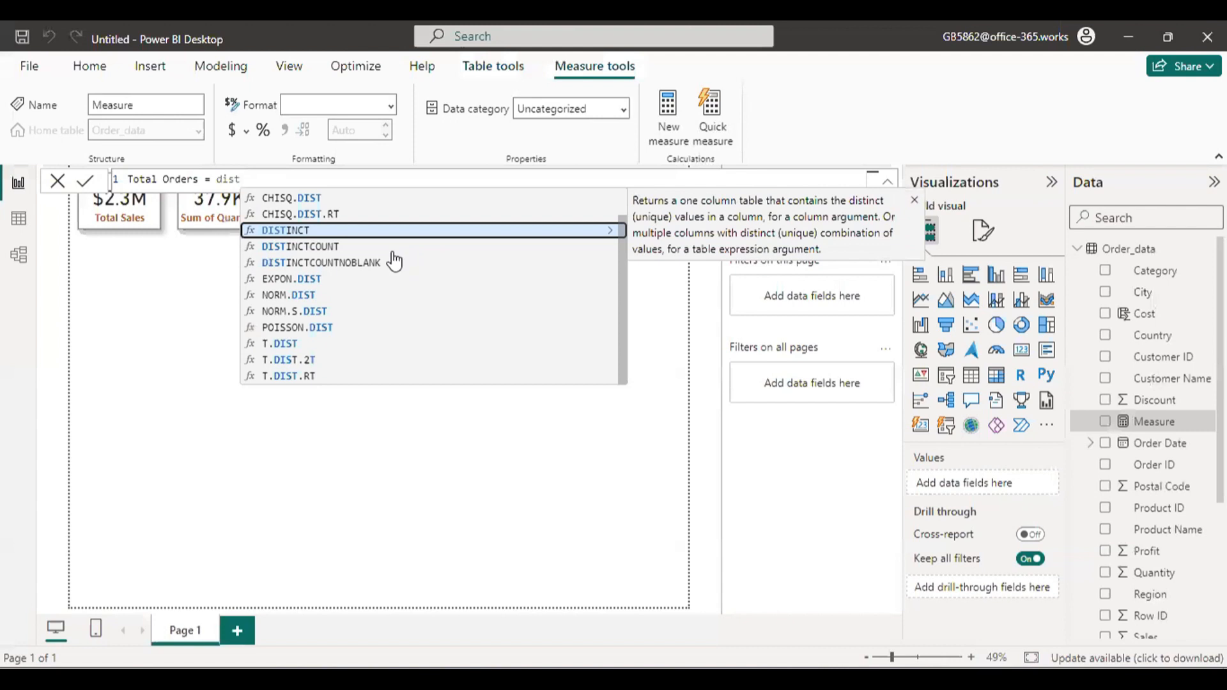
key("Down")
key("Tab")
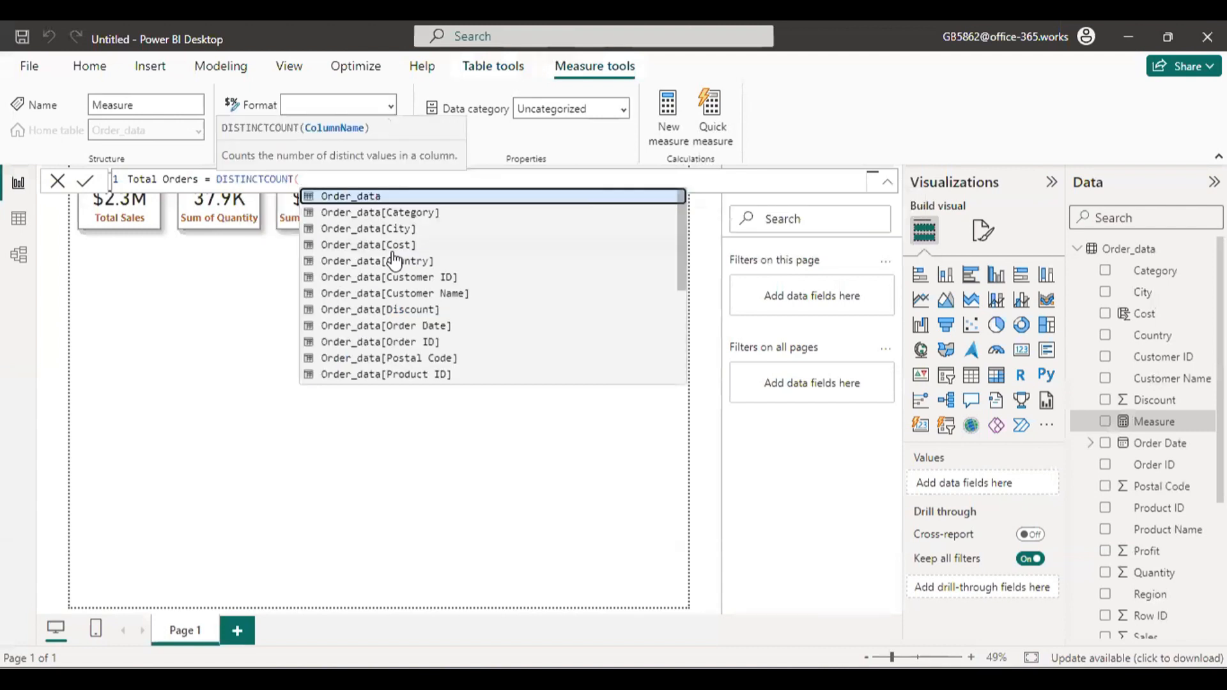
left_click(519, 342)
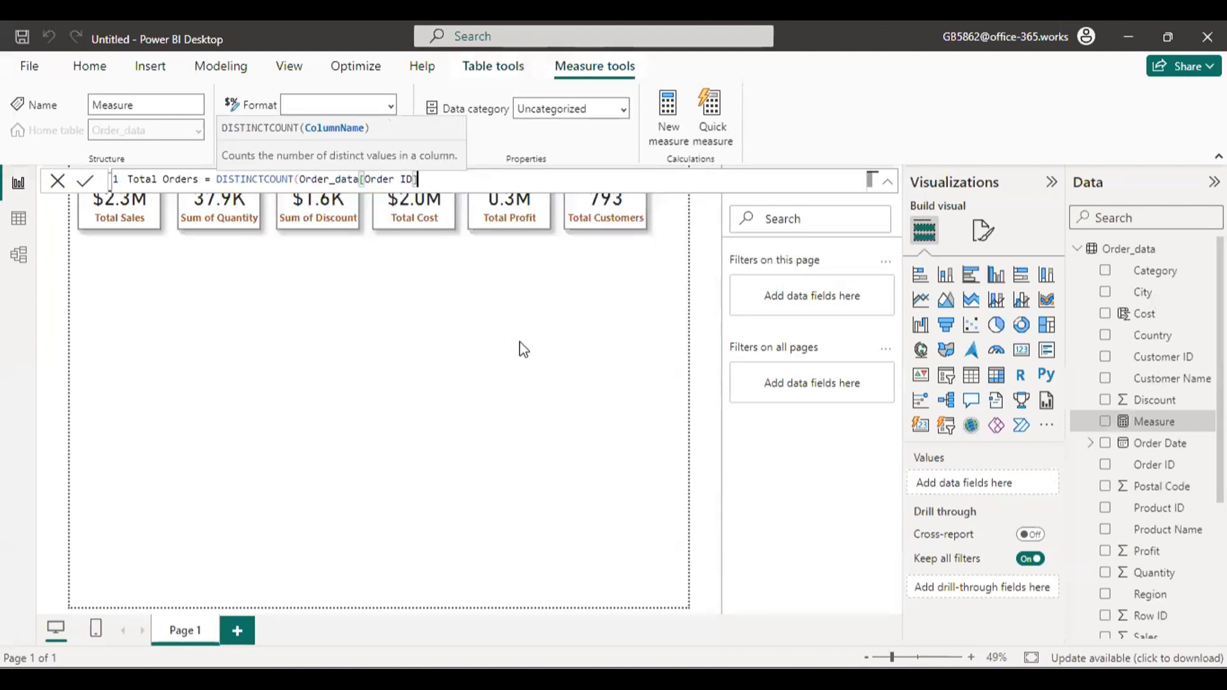
type(")")
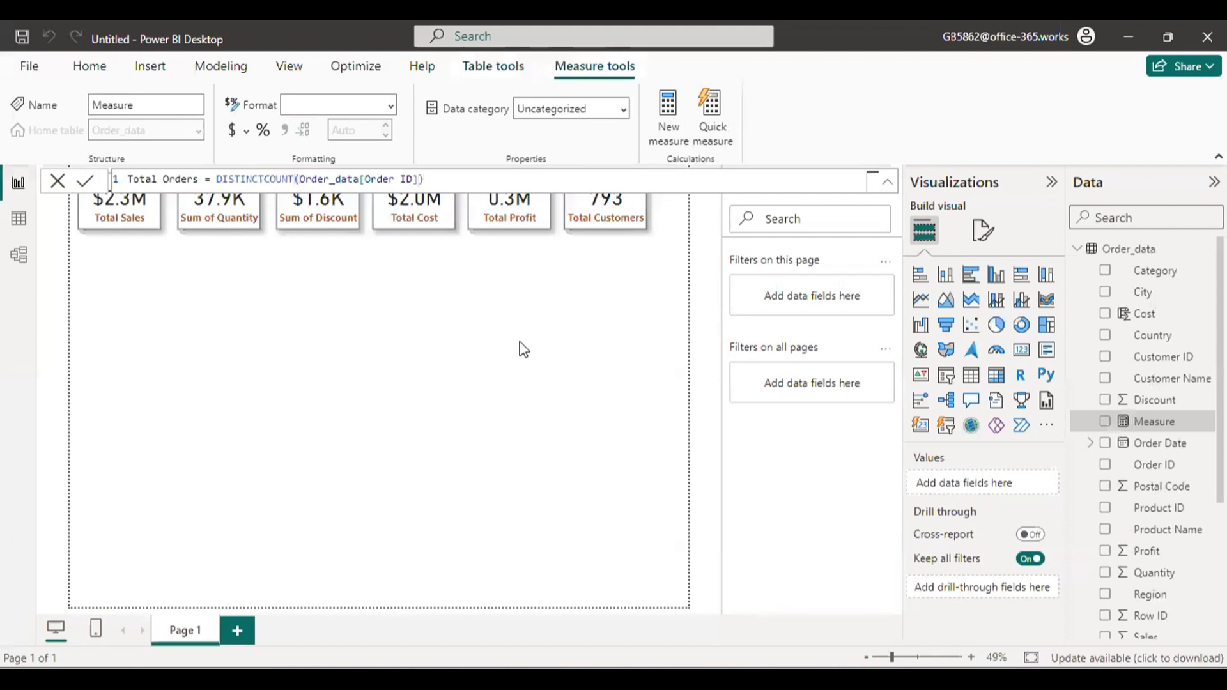
key("Return")
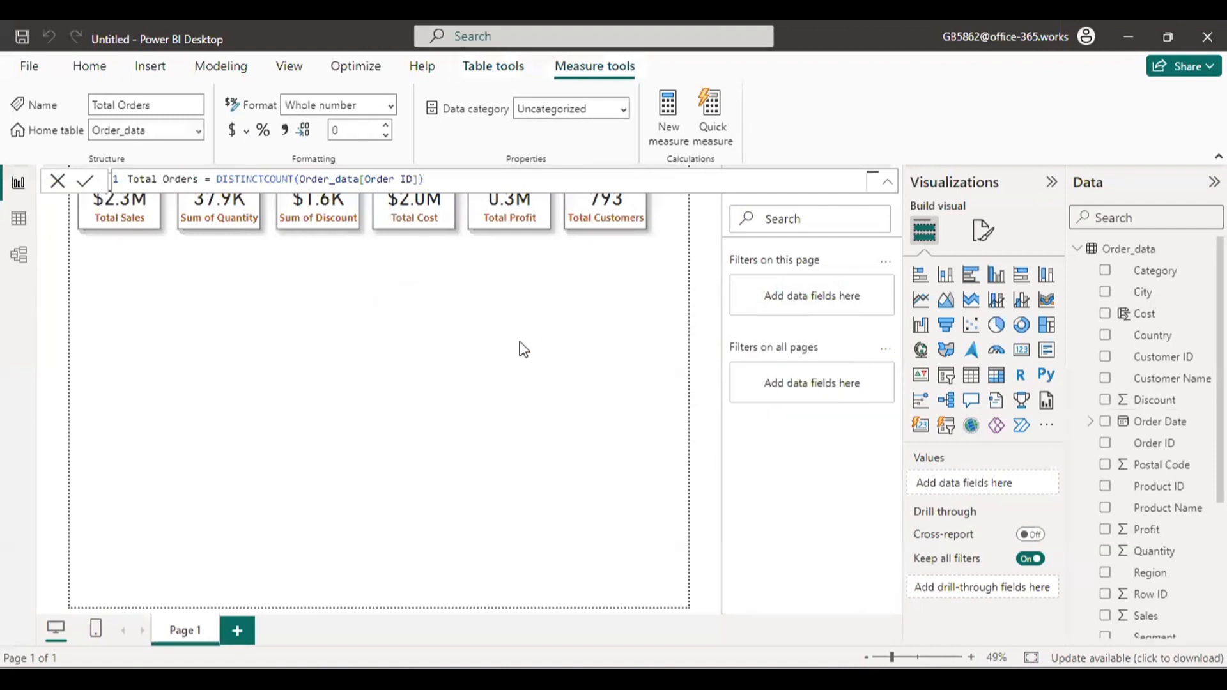
left_click(55, 181)
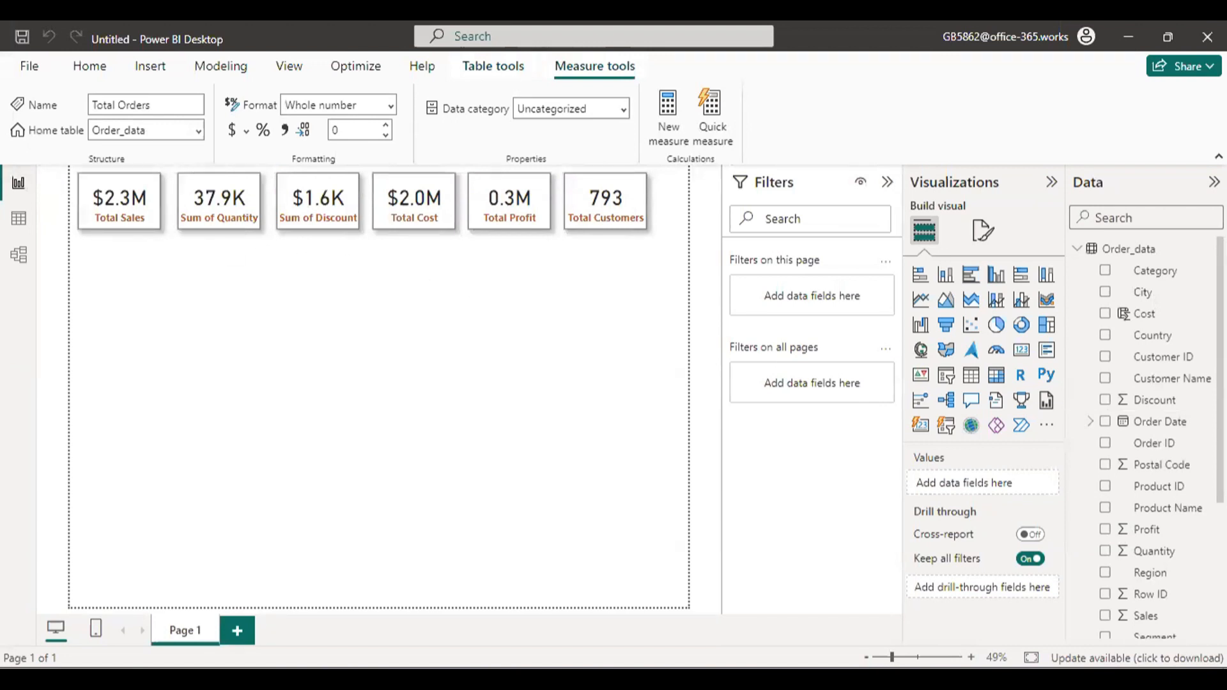
Replace Sum of Quantity with the Total Orders measure in the second card and deselect the card.
scroll(1143, 434, "down", 3)
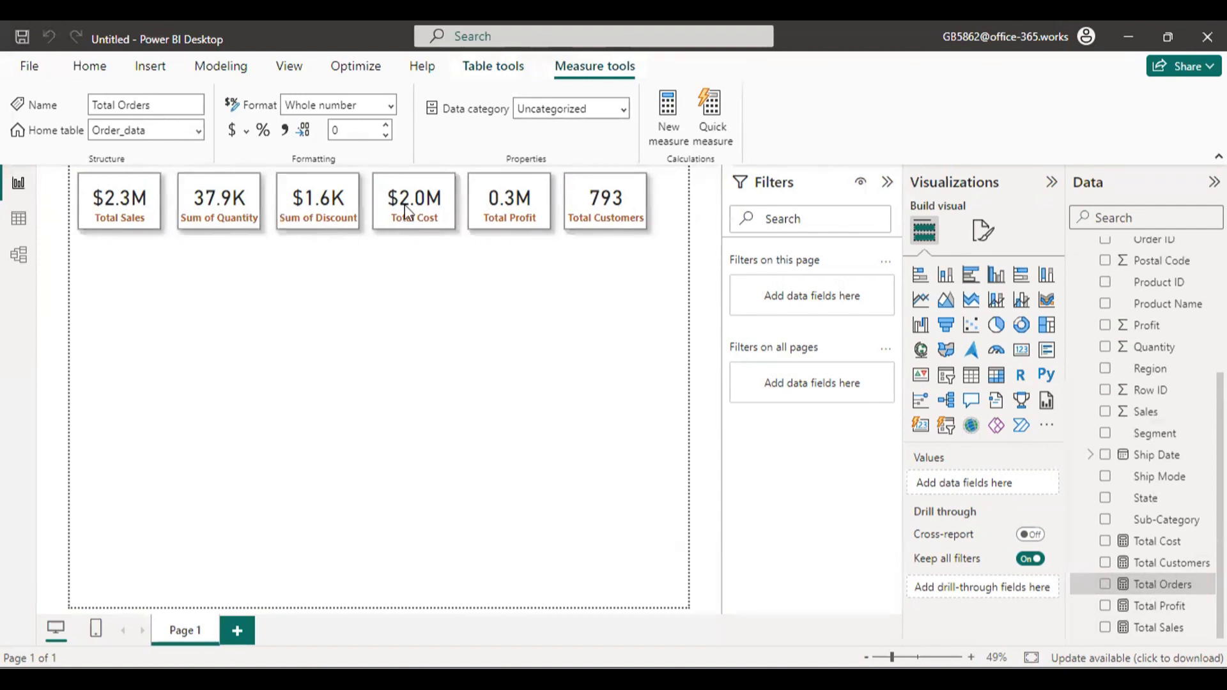
left_click(239, 197)
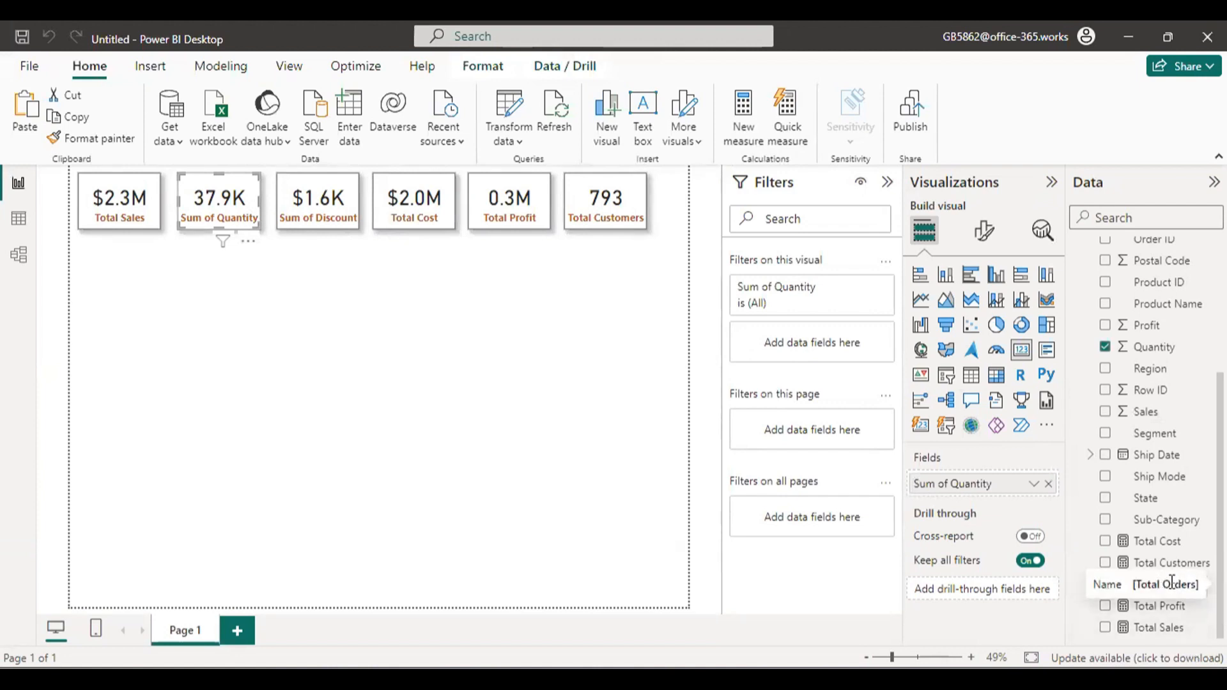
left_click_drag(1163, 584, 999, 484)
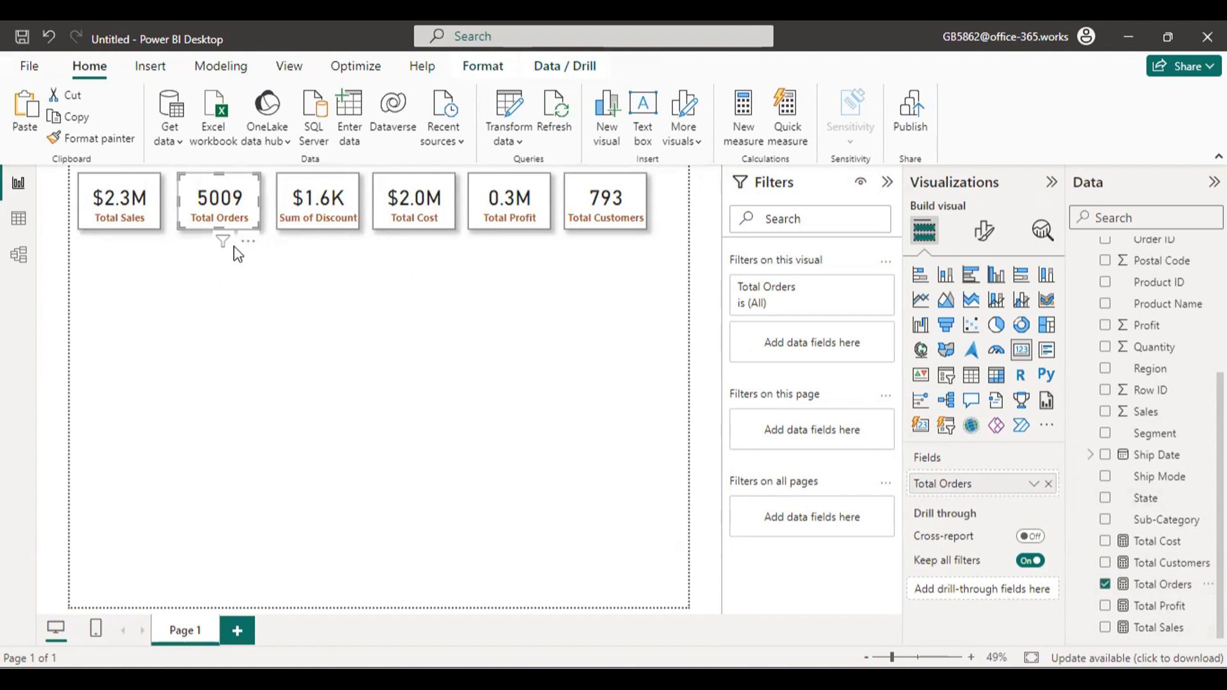
mouse_move(233, 253)
left_click(321, 267)
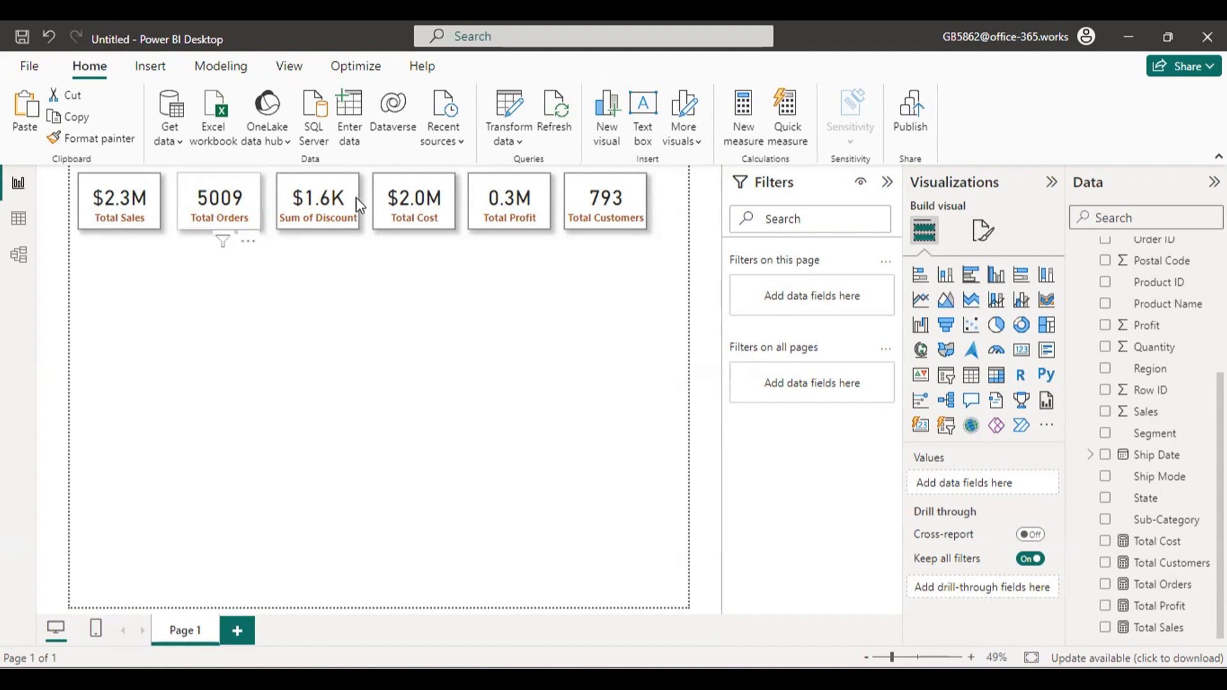
Add a new measure to the Order_data table and name it Avg/Cust.
scroll(1150, 435, "up", 3)
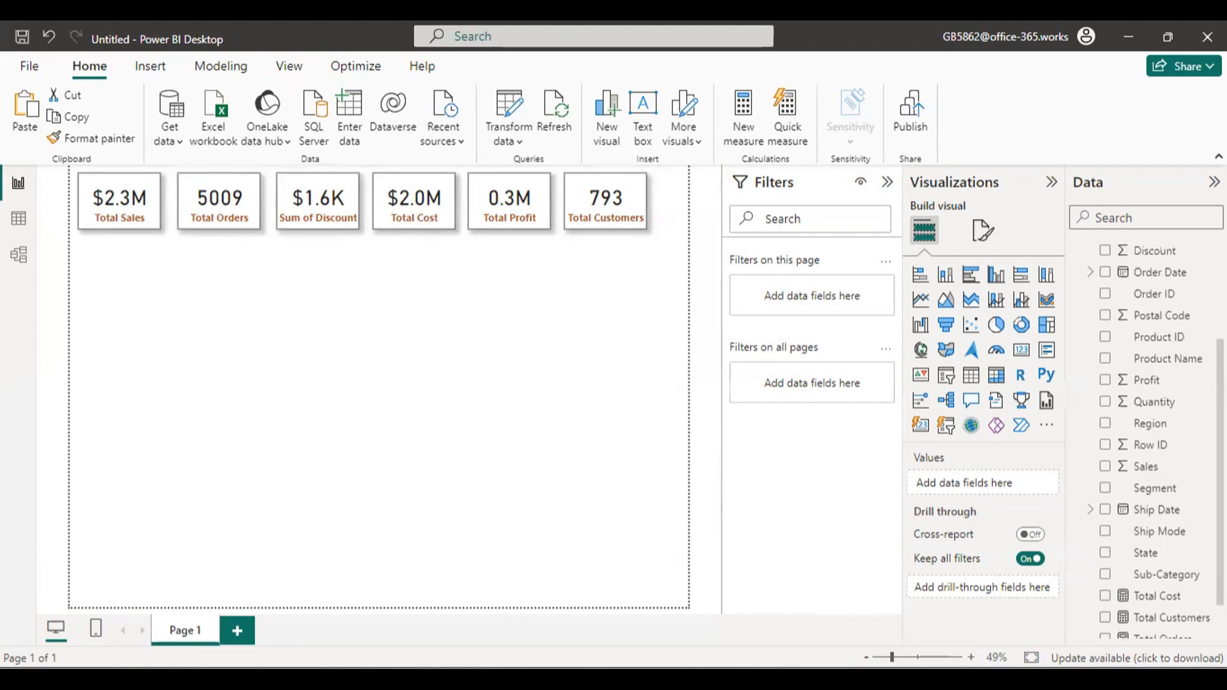
left_click(1207, 249)
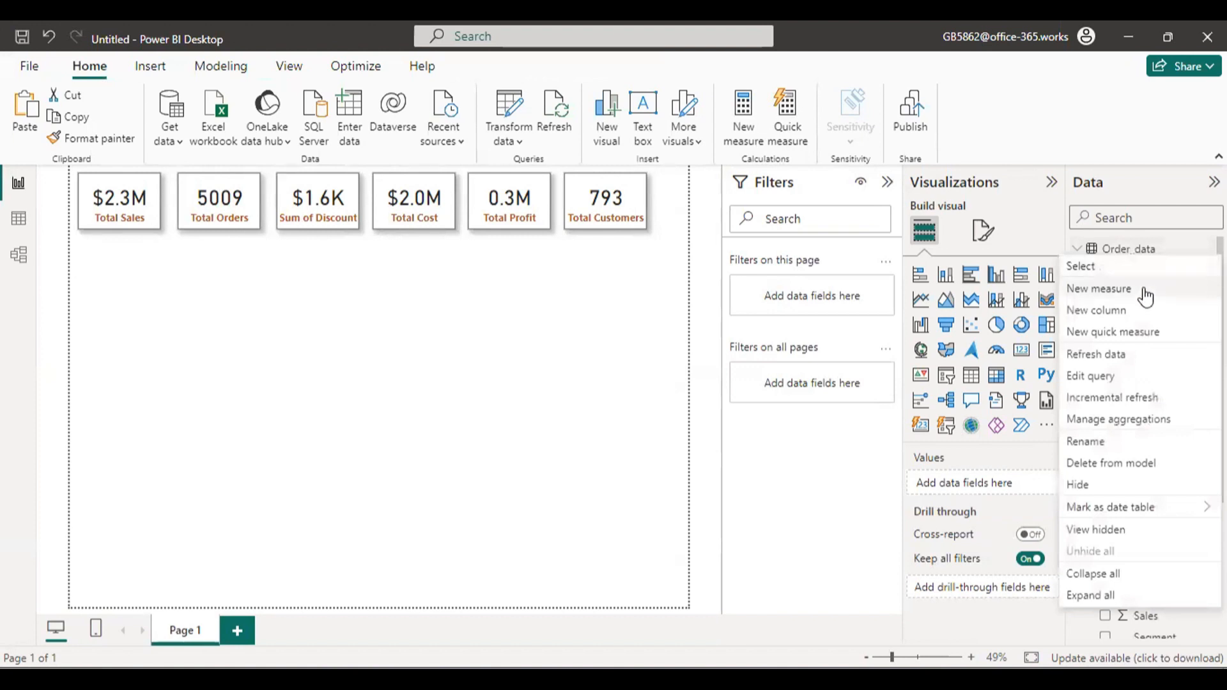
key("Escape")
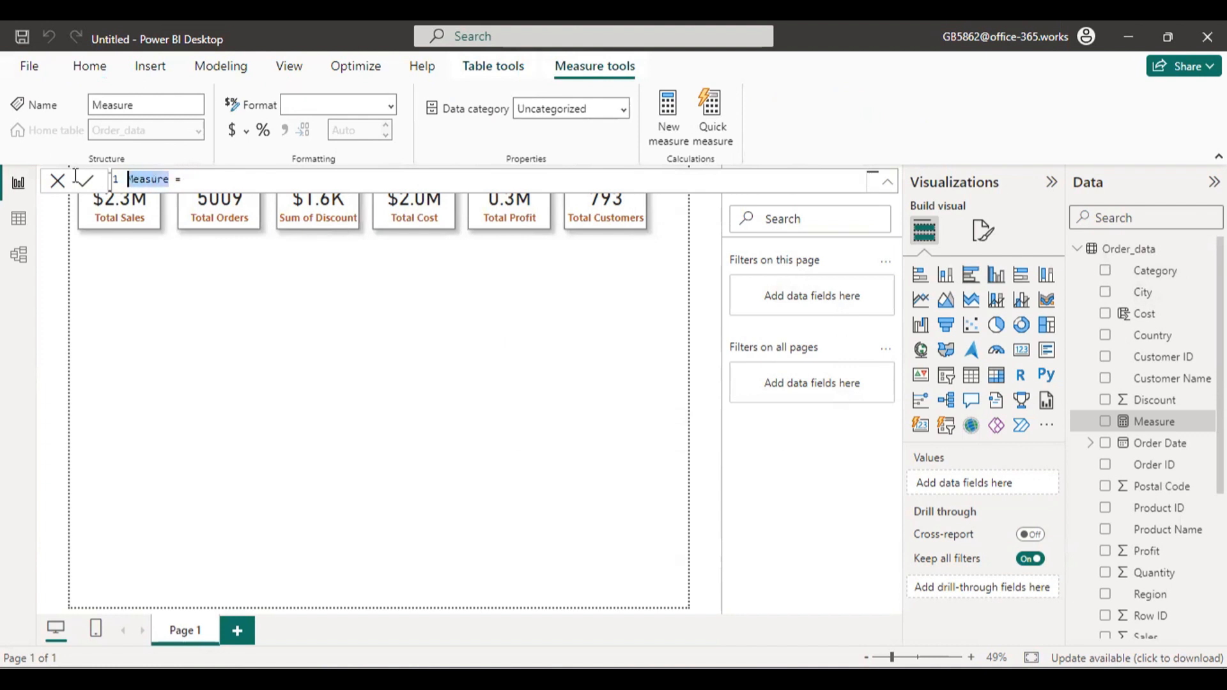
type("Avg/c")
key("BackSpace")
key("BackSpace")
type("/cust")
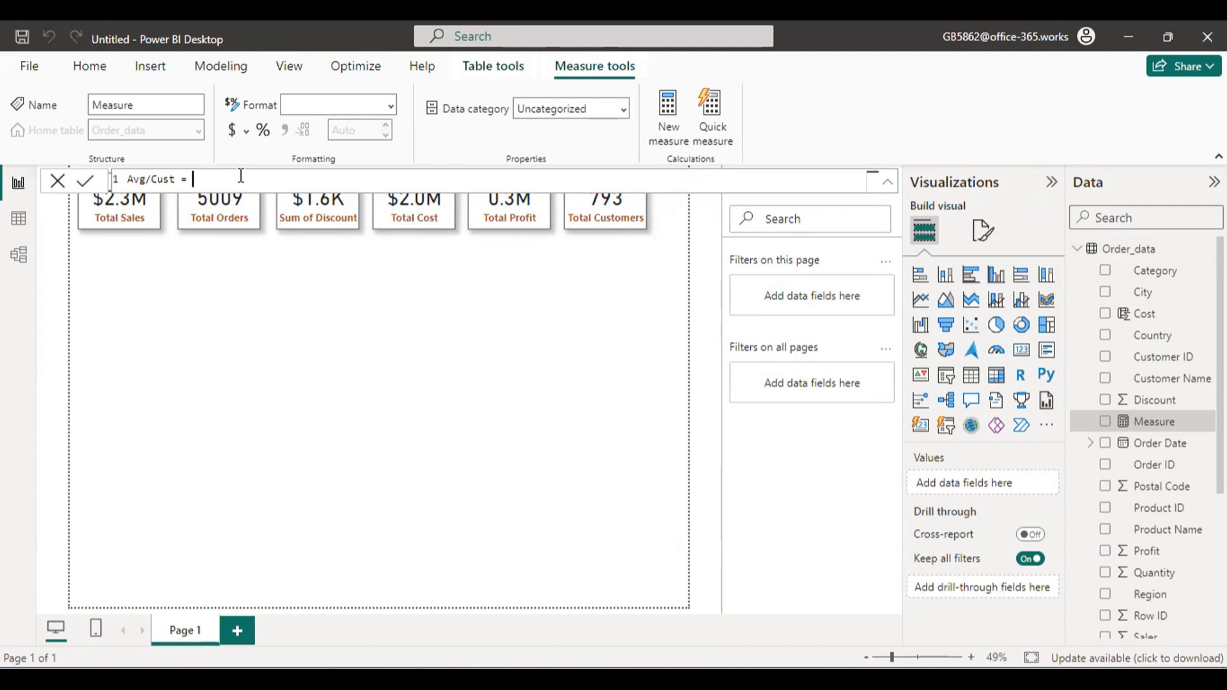
Define the Avg/Cust measure as [Total Orders]/[Total Customers], commit it and close the formula editor.
type("tota")
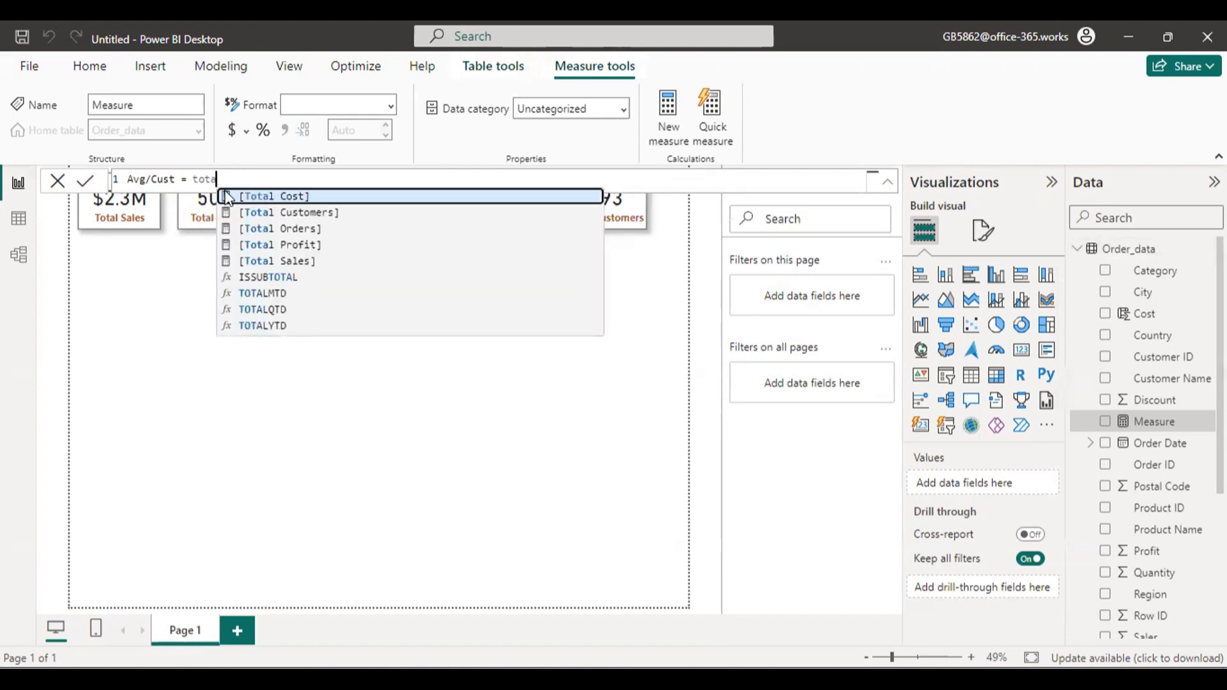
left_click(343, 229)
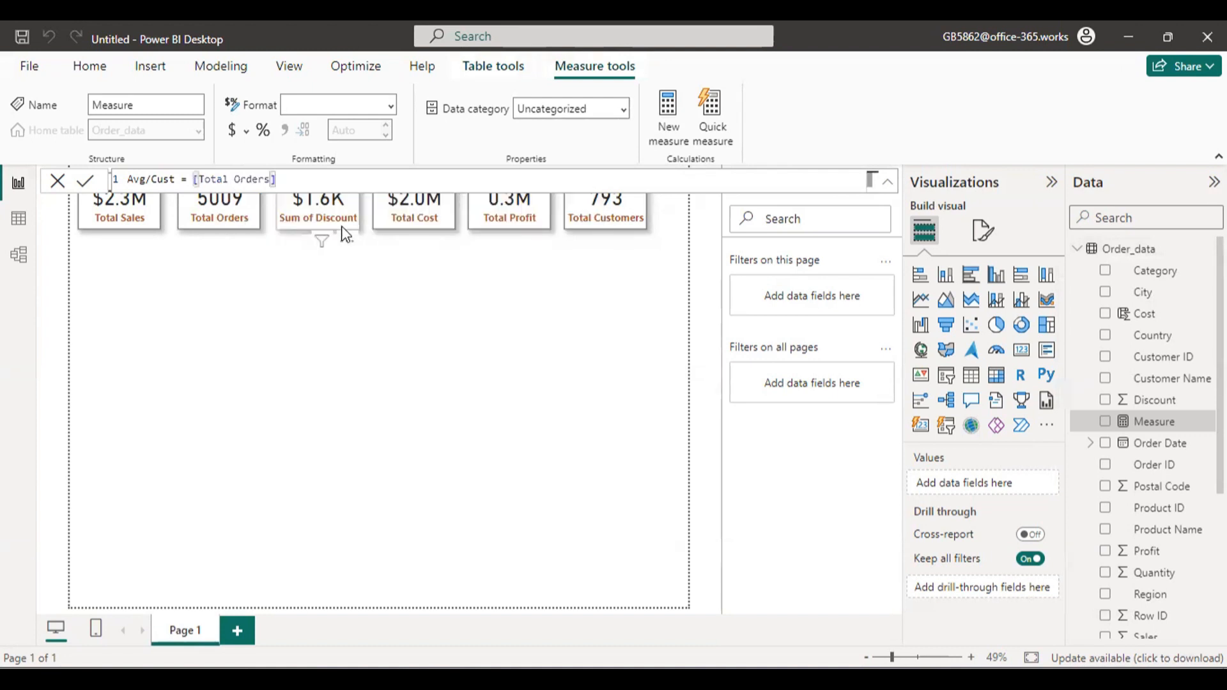
type("/cust")
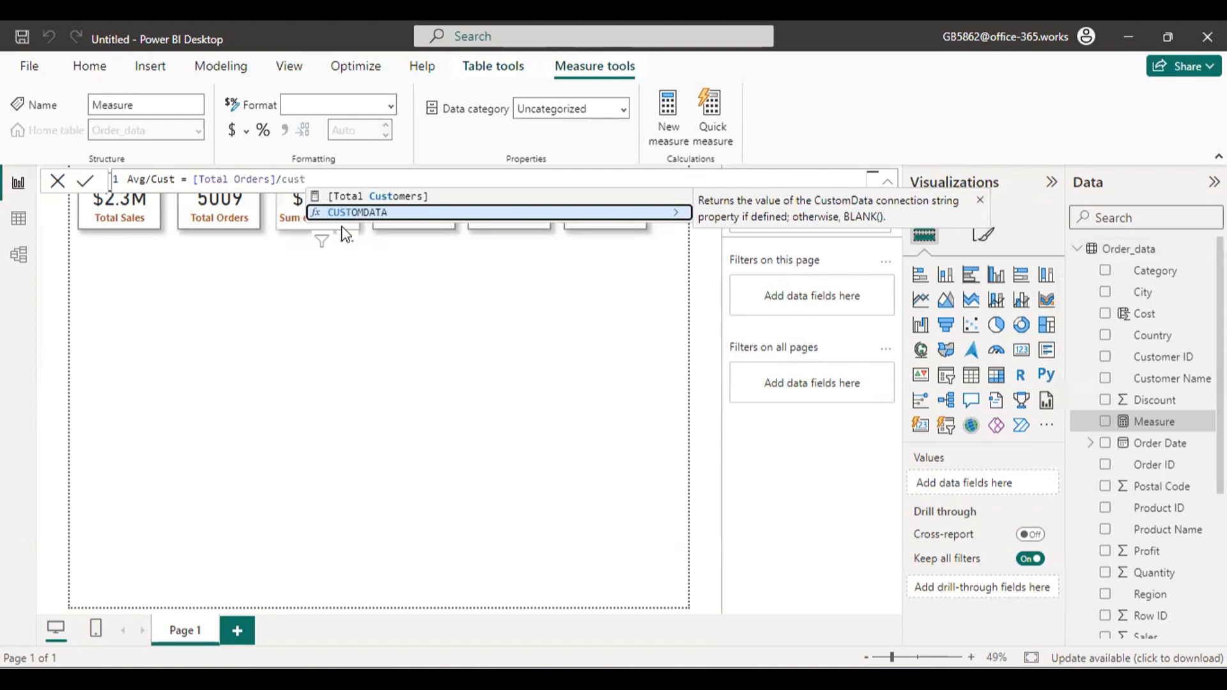
left_click(424, 197)
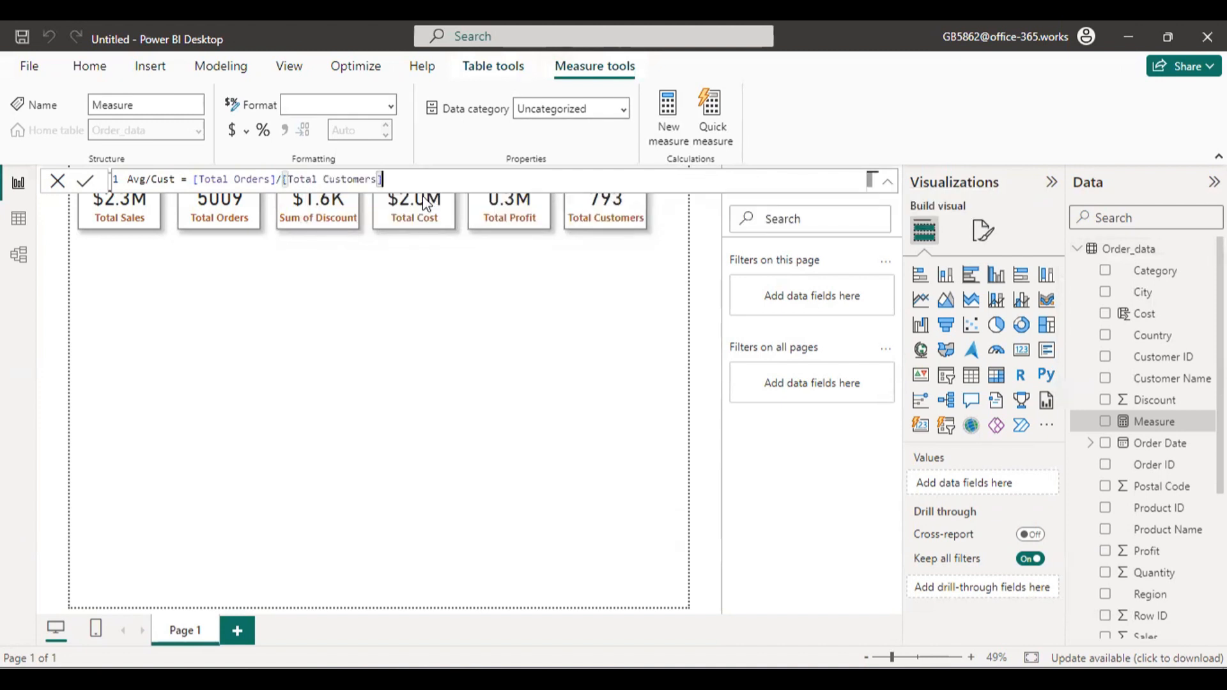
key("Return")
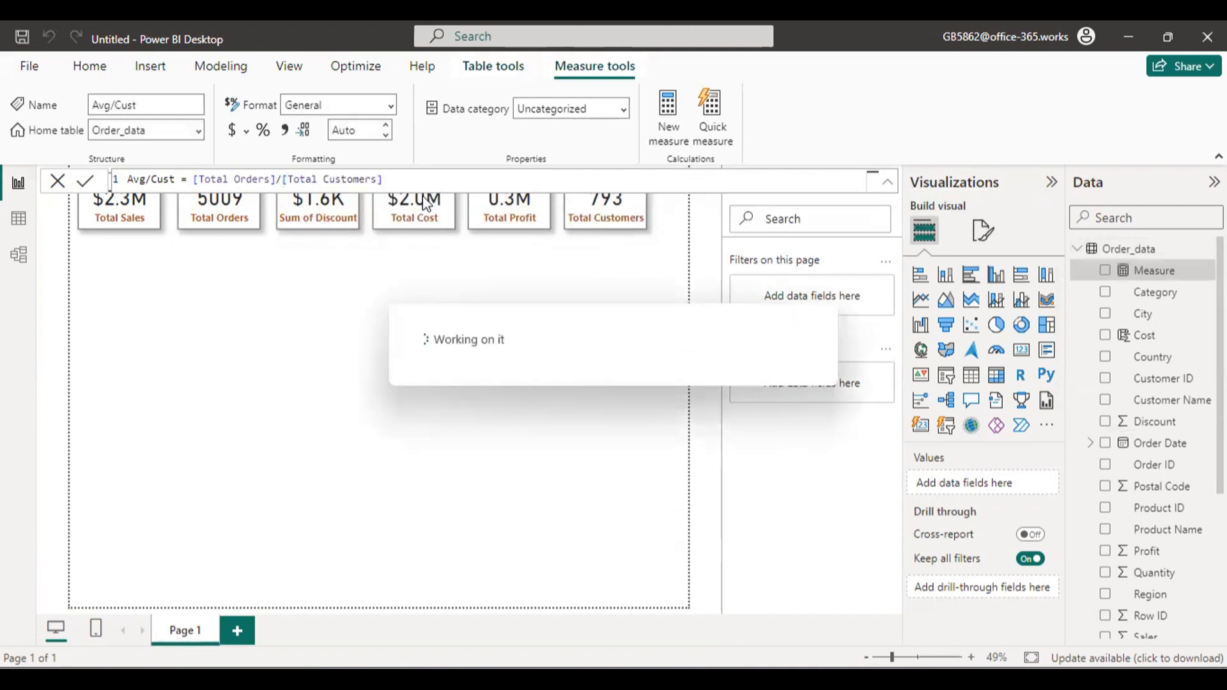
left_click(52, 177)
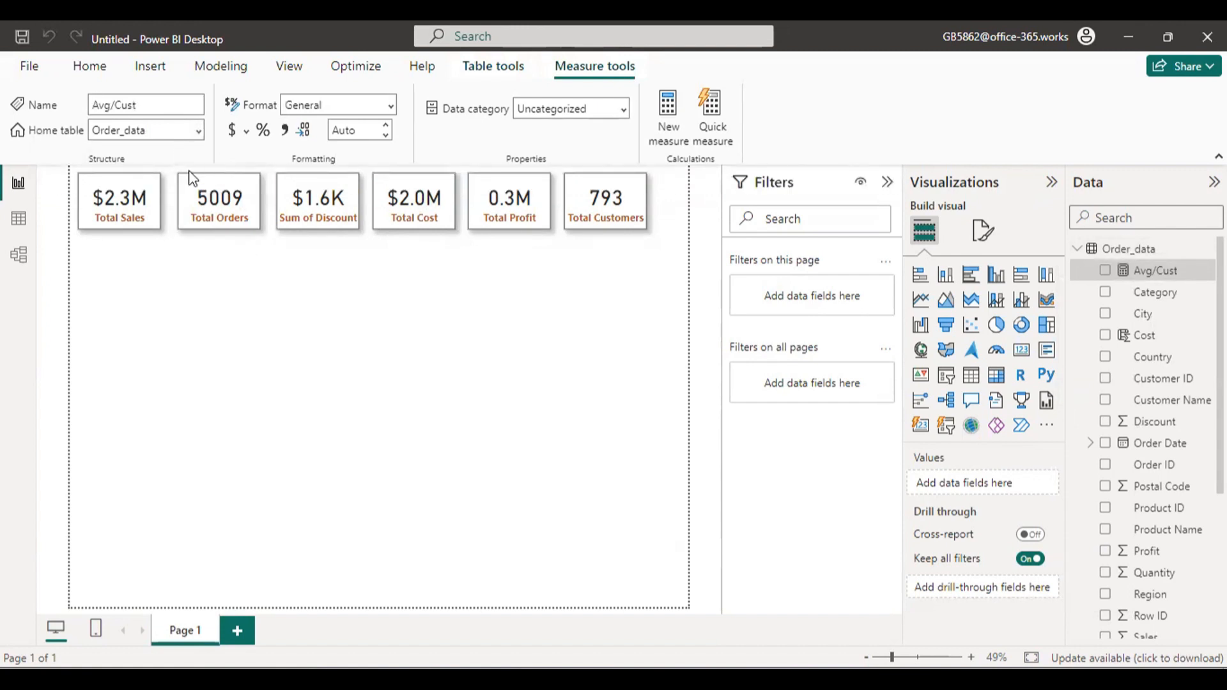
Duplicate the Total Orders card, place the copy at the end of the card row and replace its field with Avg/Cust.
left_click(214, 198)
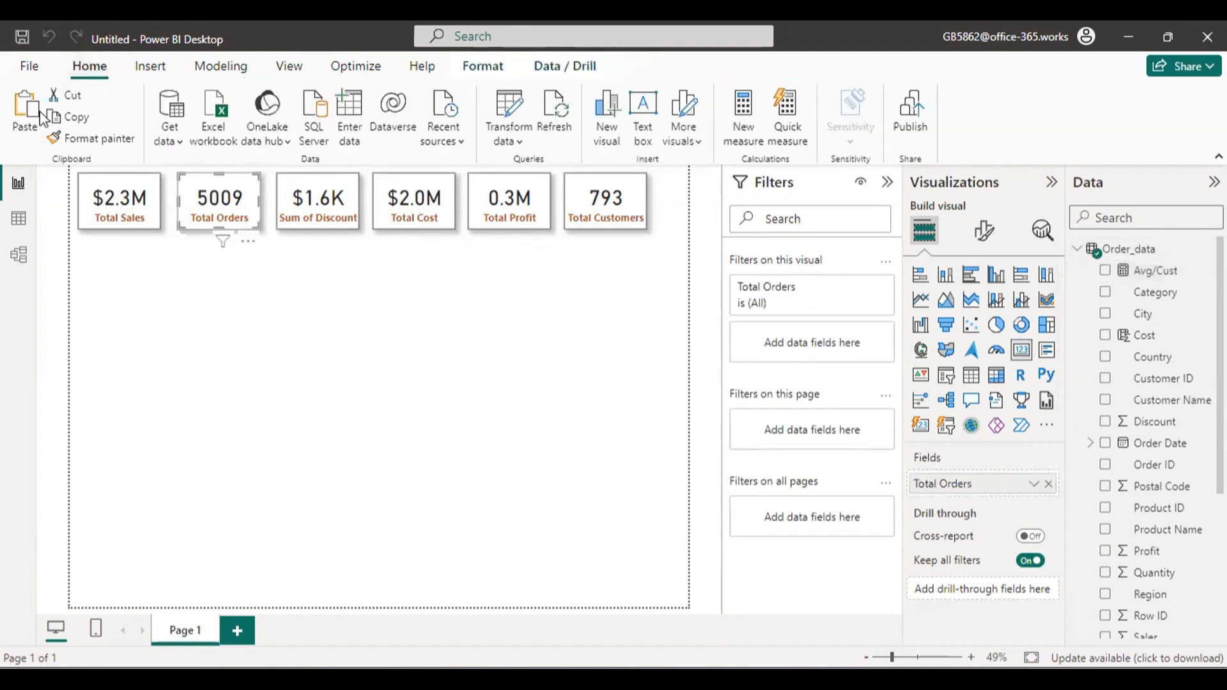
left_click(26, 111)
left_click_drag(208, 216, 733, 221)
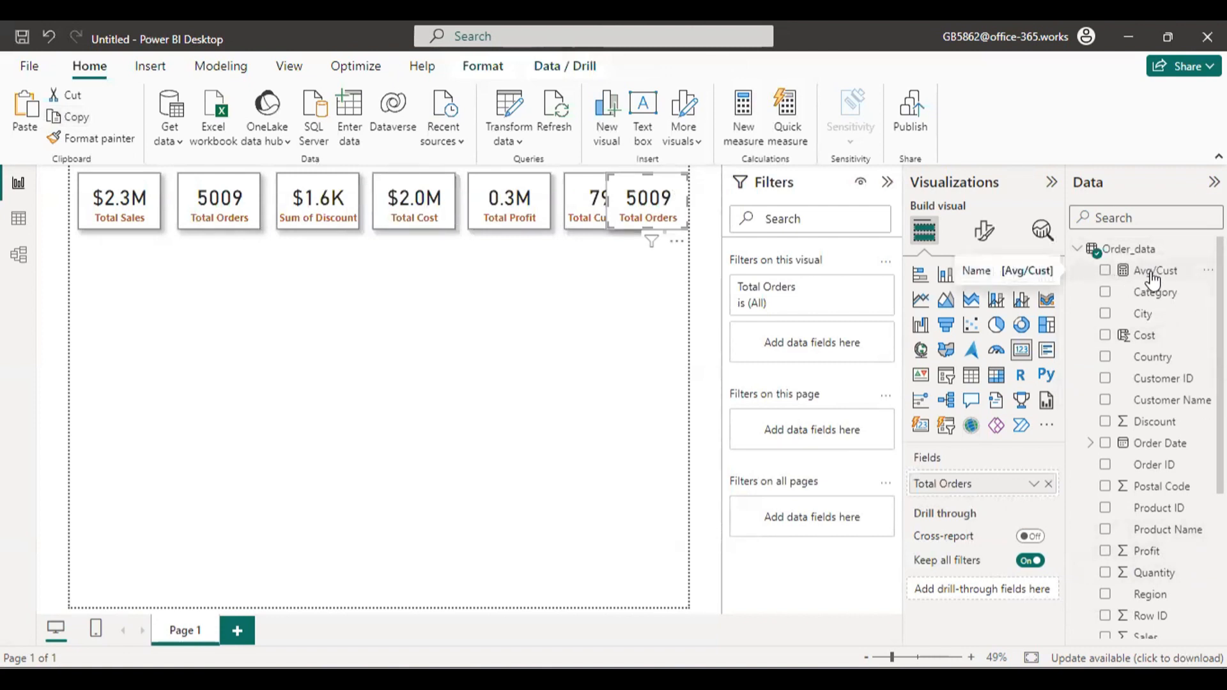
left_click_drag(1152, 280, 967, 495)
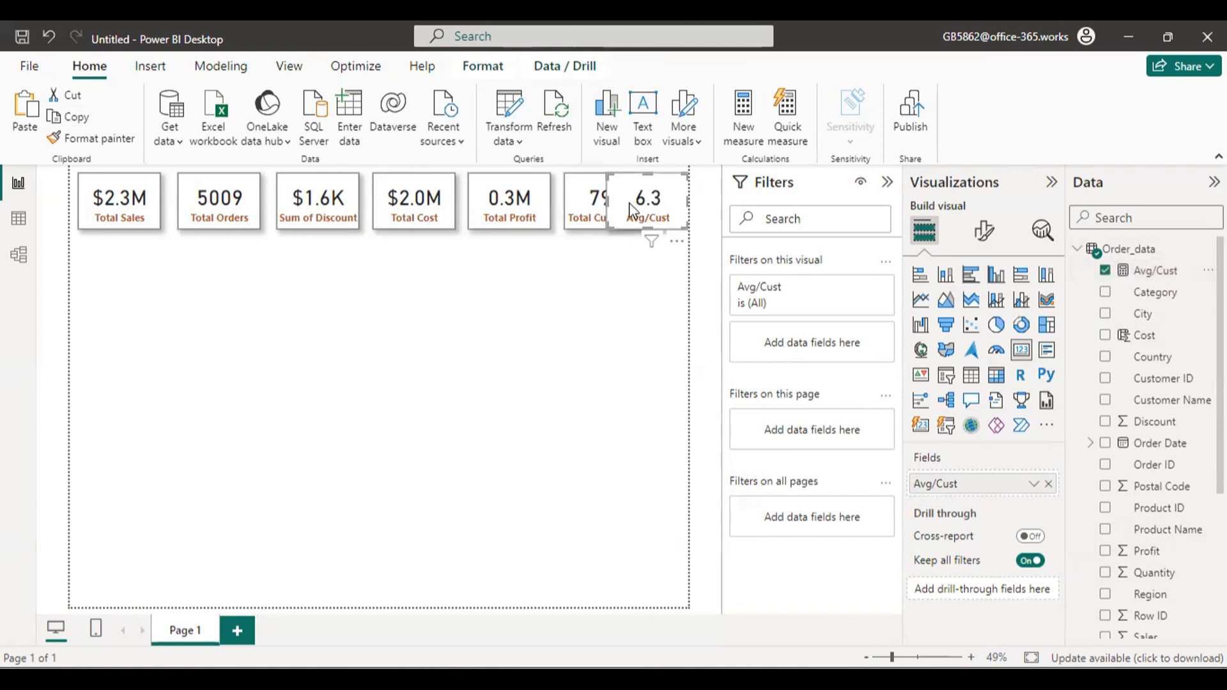
Narrow the KPI cards and move them closer together so all seven fit side by side in one row without overlapping.
left_click(152, 188)
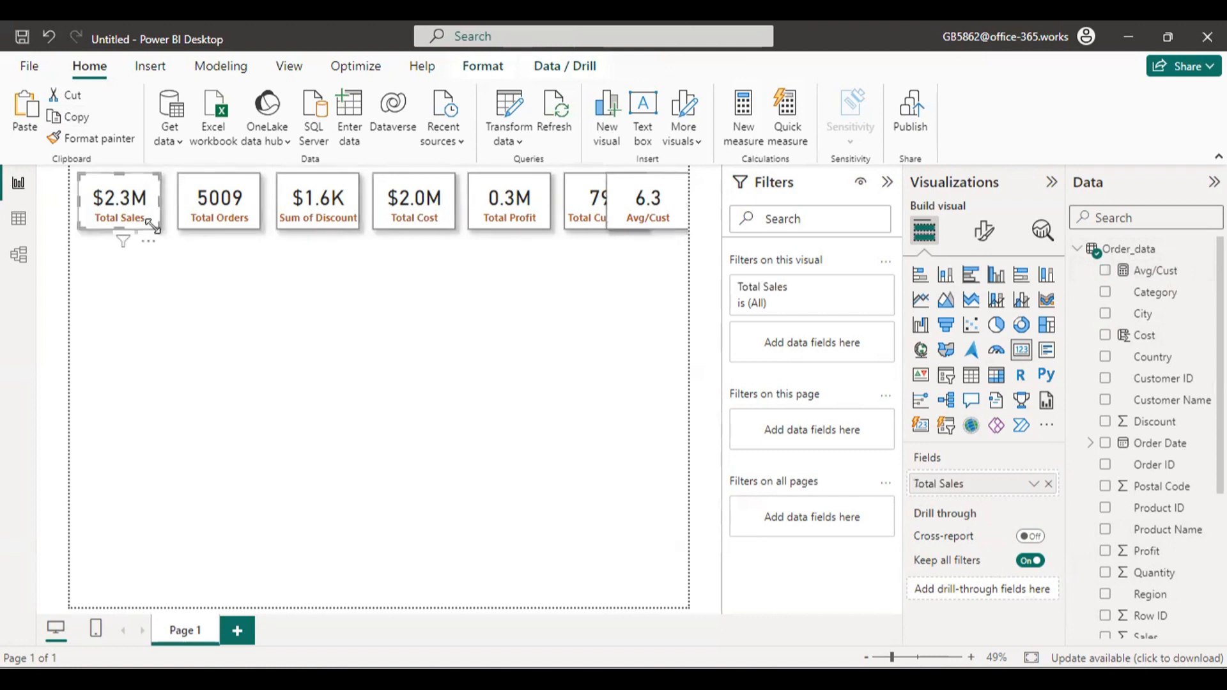
left_click_drag(161, 200, 148, 200)
left_click(240, 222)
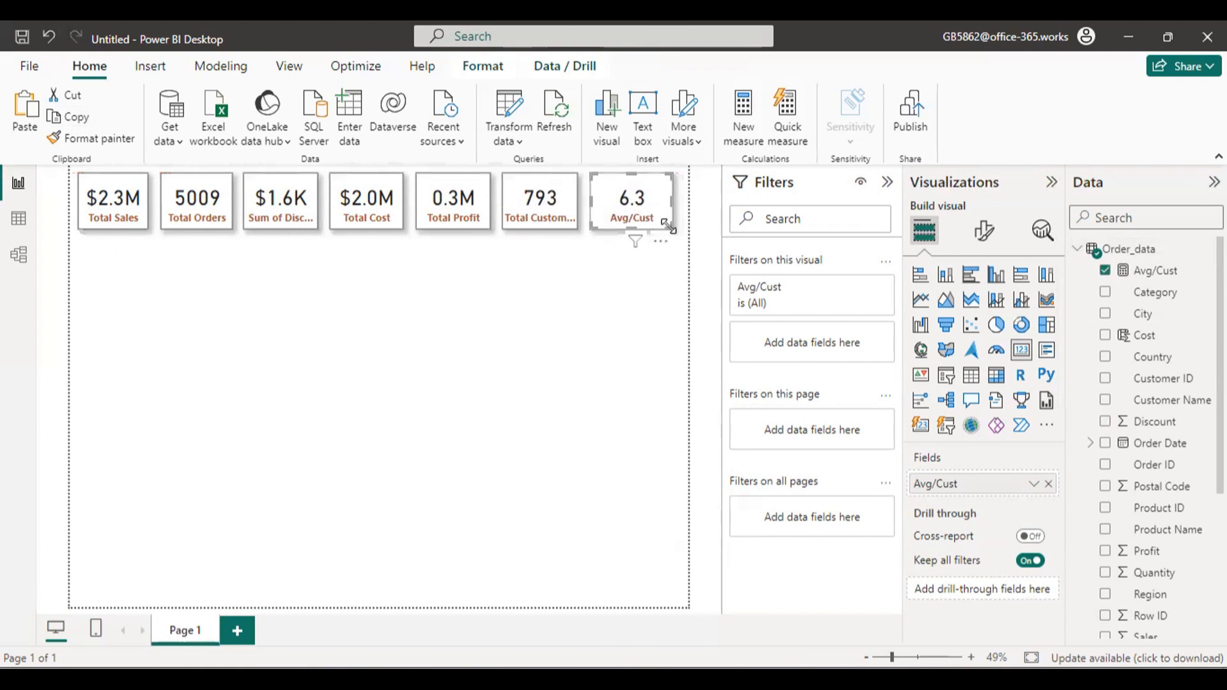
left_click_drag(668, 225, 662, 233)
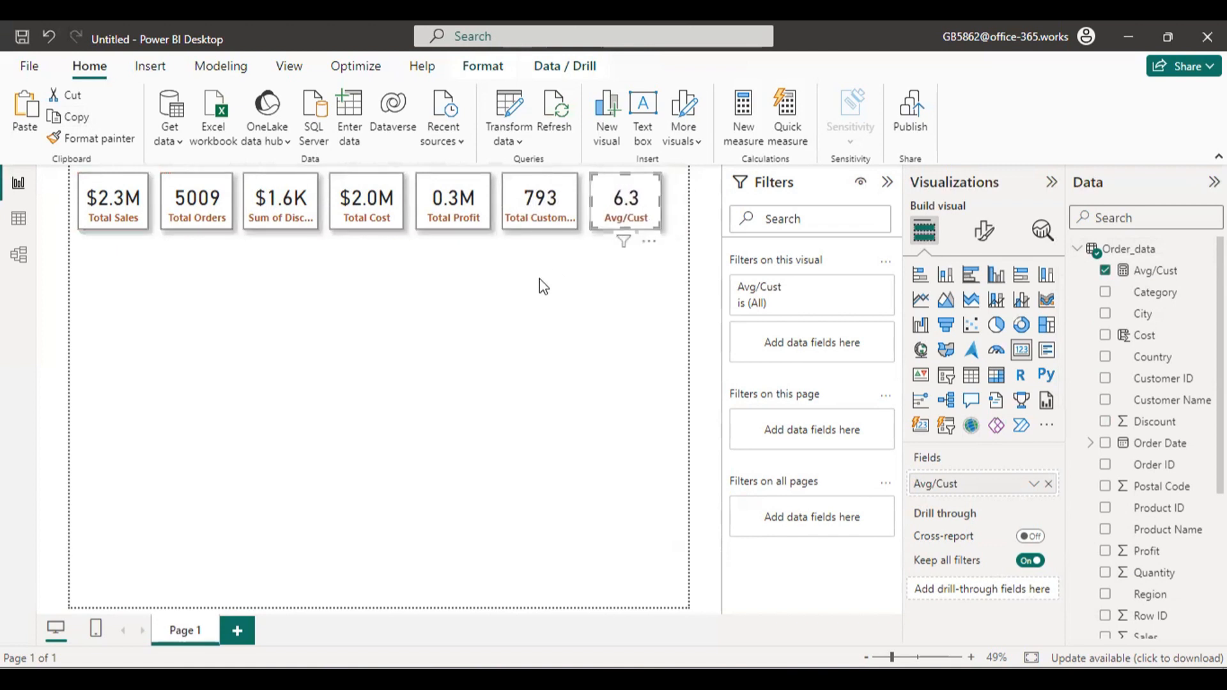